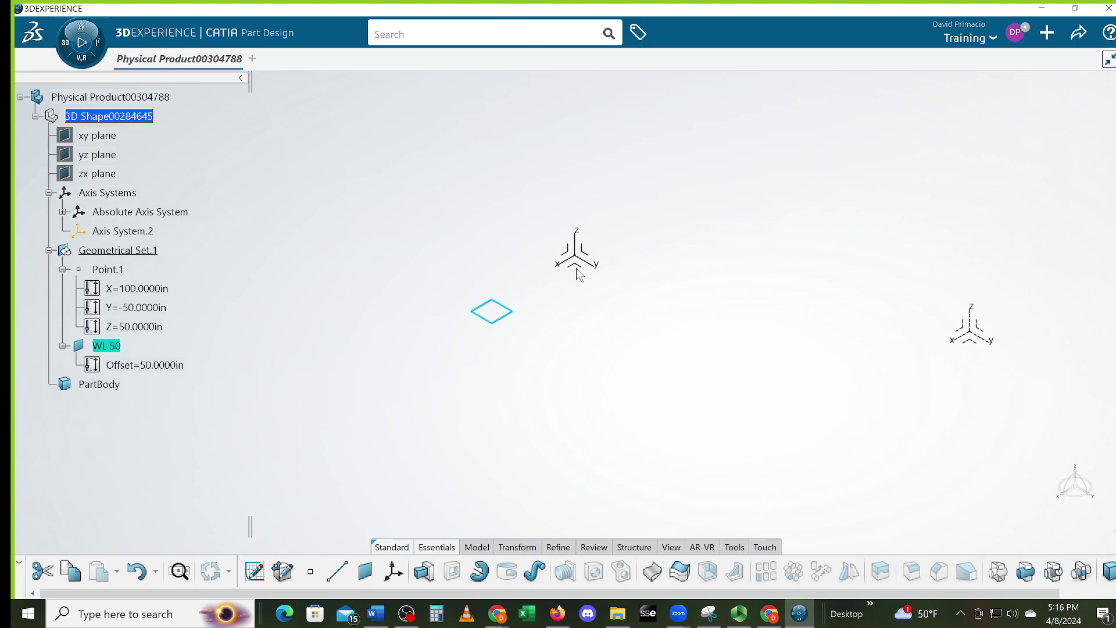
- Create a plane offset 50.625 in from the Absolute Axis System's XY plane
{"action": "left_click", "coordinate": [977, 345]}
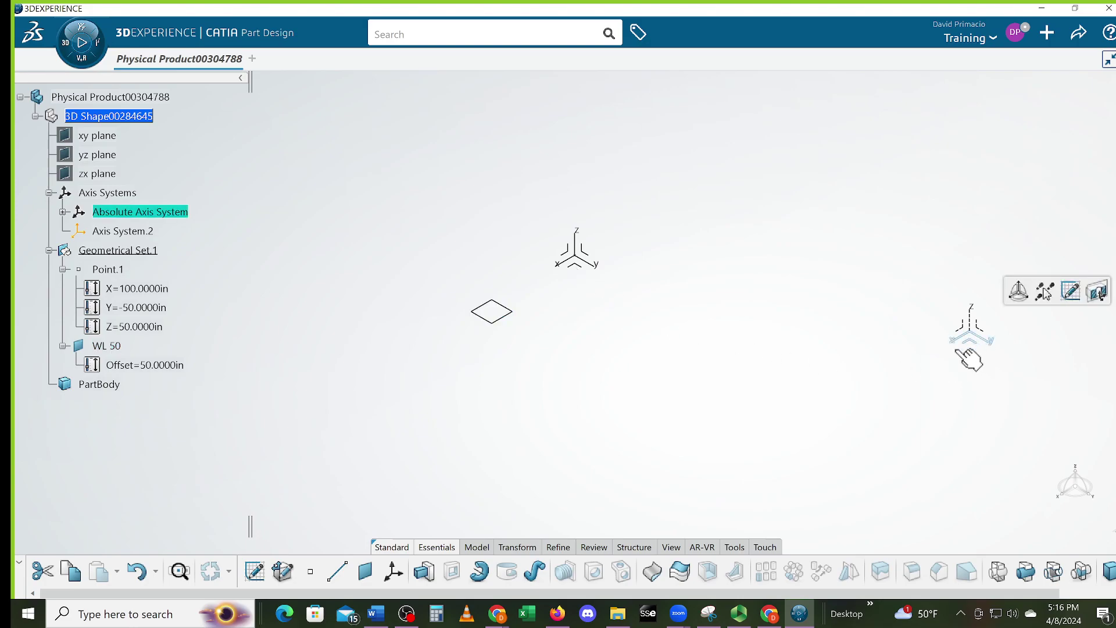
{"action": "left_click", "coordinate": [365, 571]}
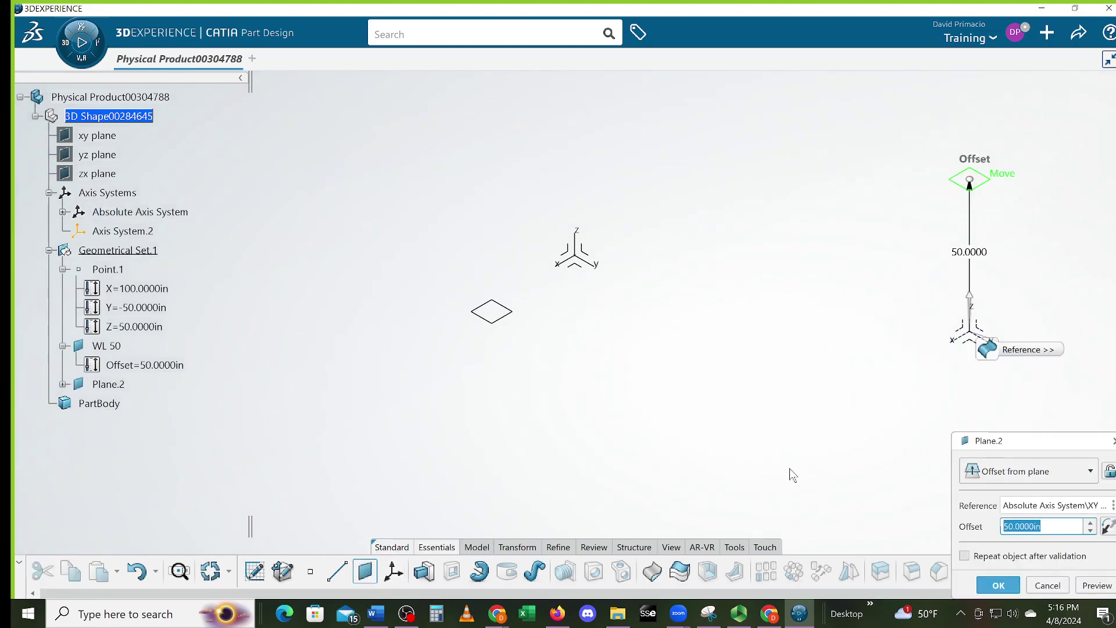
{"action": "type", "text": "50+"}
{"action": "left_click", "coordinate": [993, 586]}
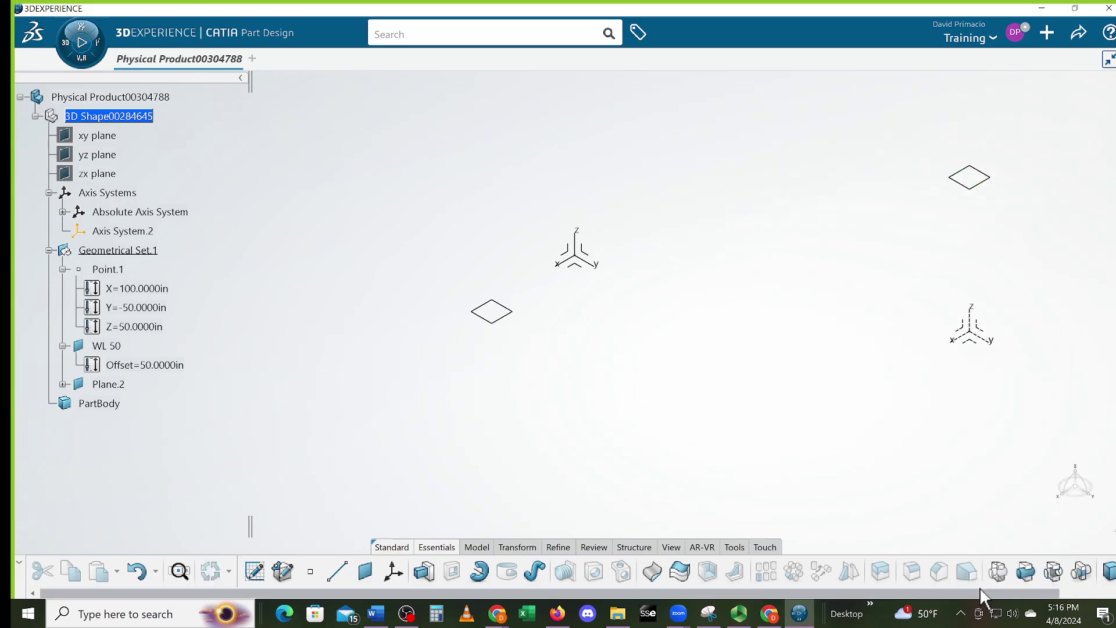
- Move the new horizontal plane's display symbol beside the WL 50 plane symbol, near Axis System.2
{"action": "double_click", "coordinate": [969, 177]}
{"action": "left_click_drag", "start_coordinate": [998, 190], "coordinate": [564, 327]}
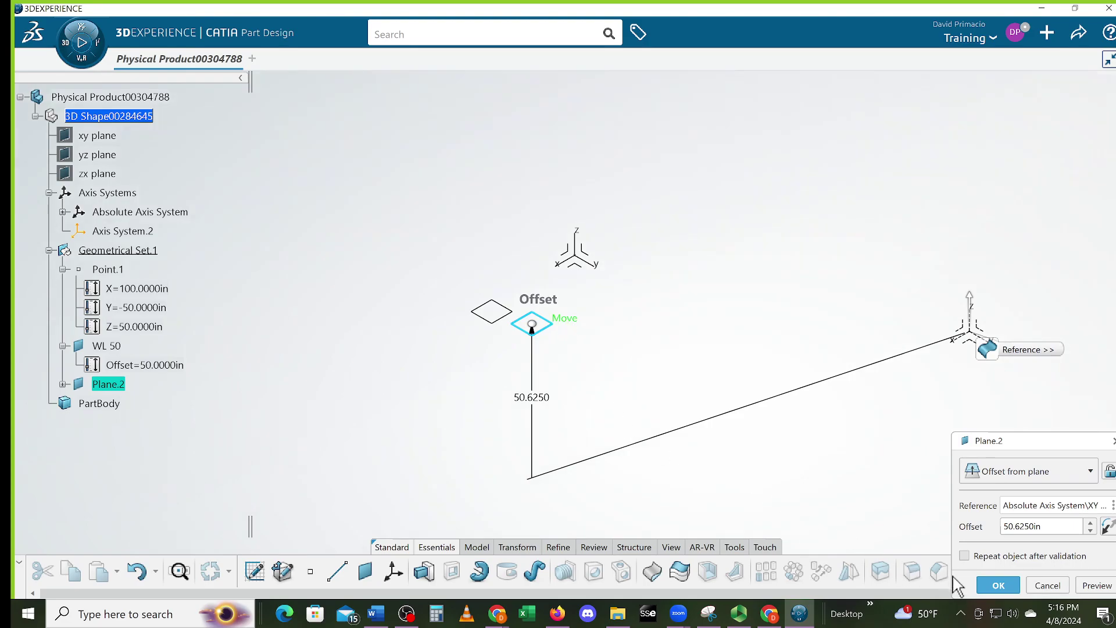
{"action": "left_click", "coordinate": [995, 586]}
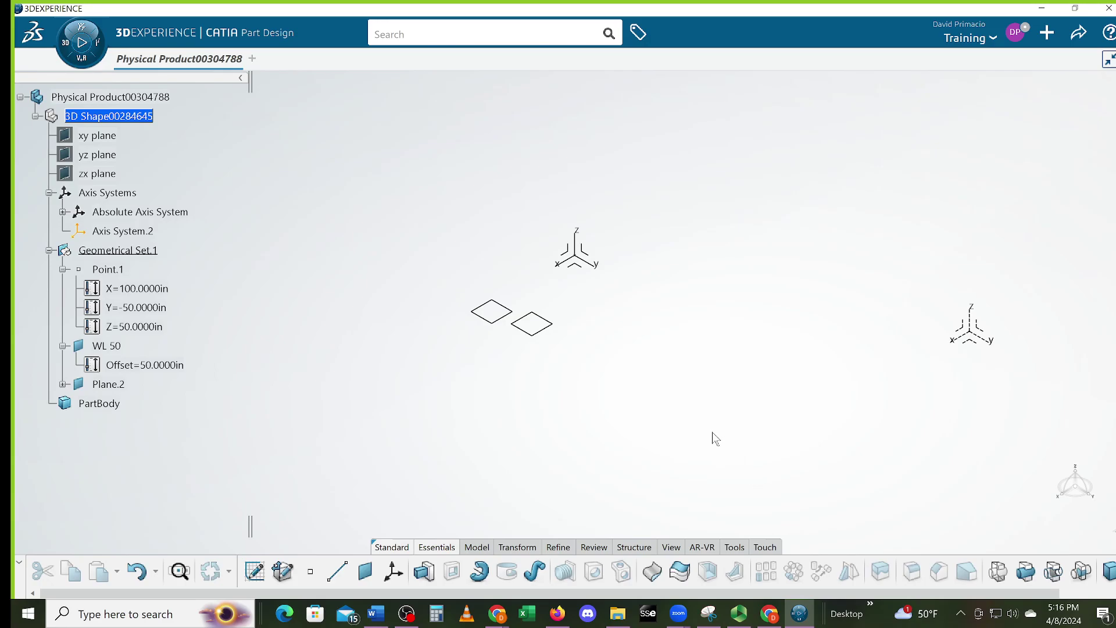
- Create a plane offset -50 in from the Absolute Axis System's ZX plane
{"action": "left_click", "coordinate": [366, 578]}
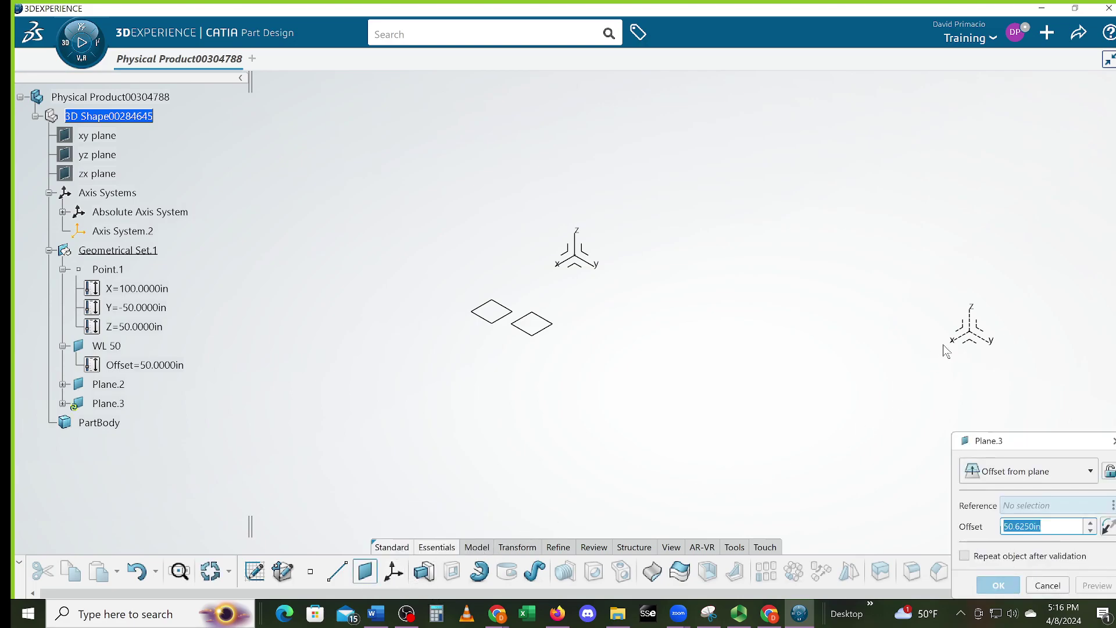
{"action": "left_click", "coordinate": [973, 328]}
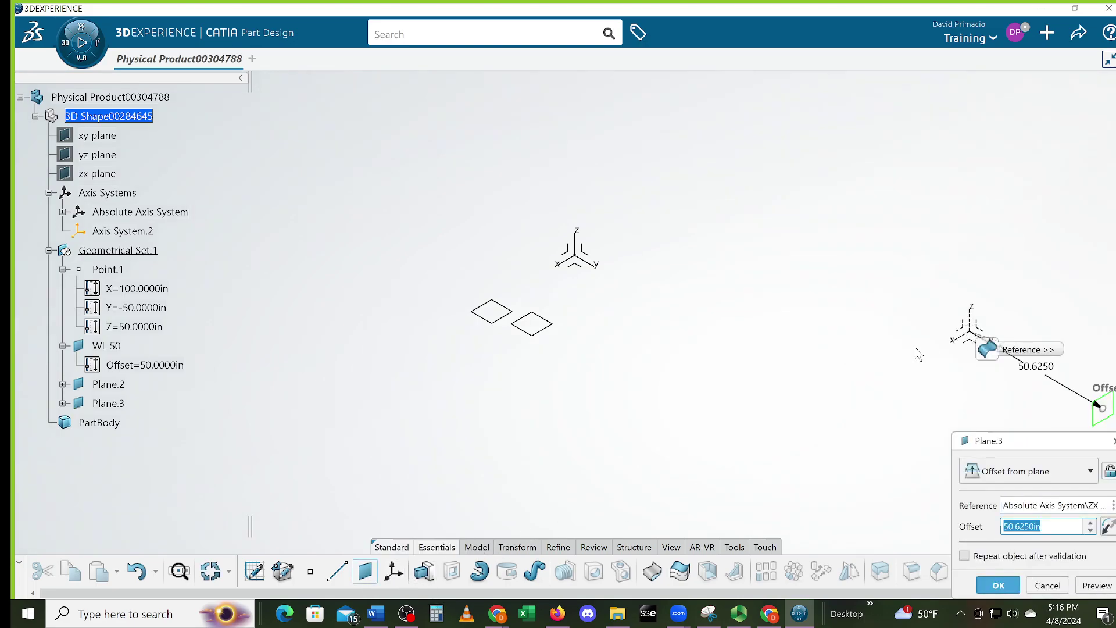
{"action": "left_click", "coordinate": [1106, 527]}
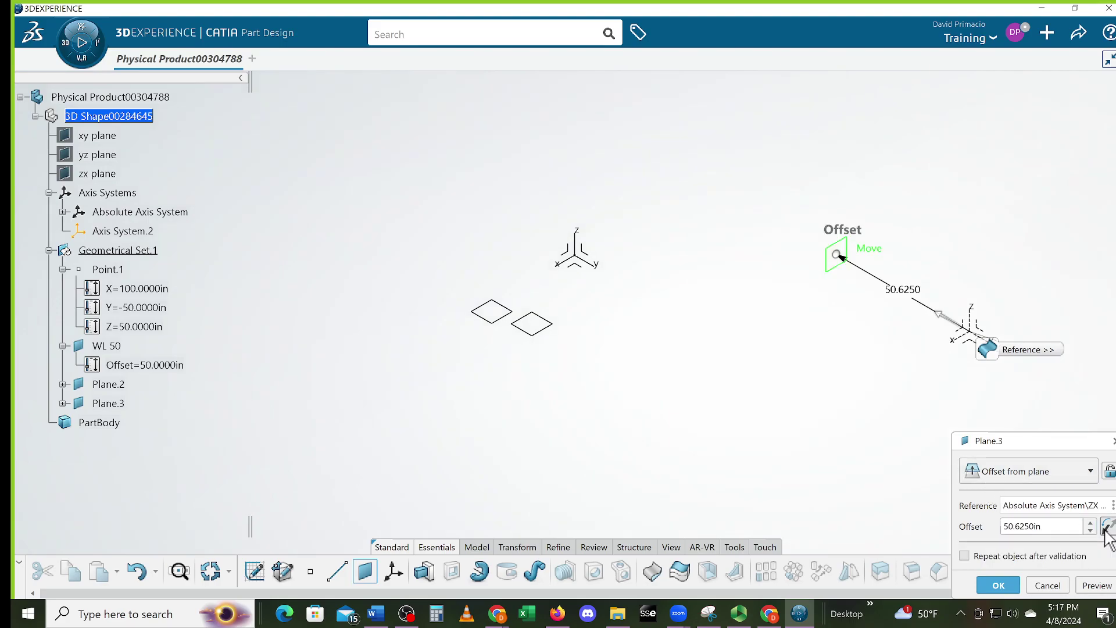
{"action": "left_click", "coordinate": [1106, 527]}
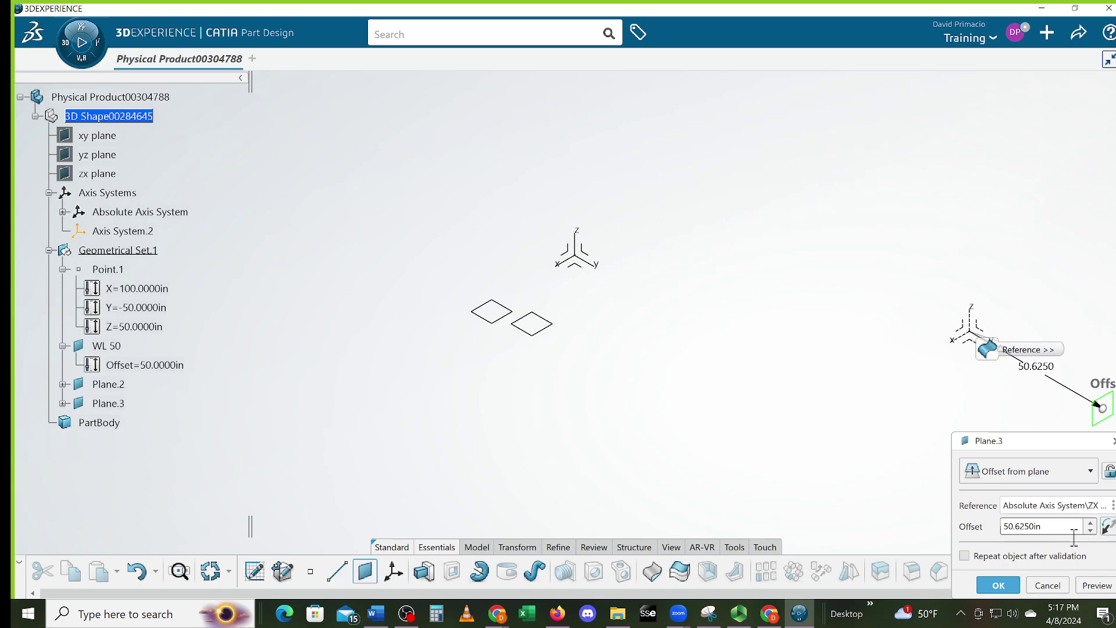
{"action": "left_click_drag", "start_coordinate": [1063, 532], "coordinate": [868, 529]}
{"action": "type", "text": "-50"}
{"action": "key", "text": "Return"}
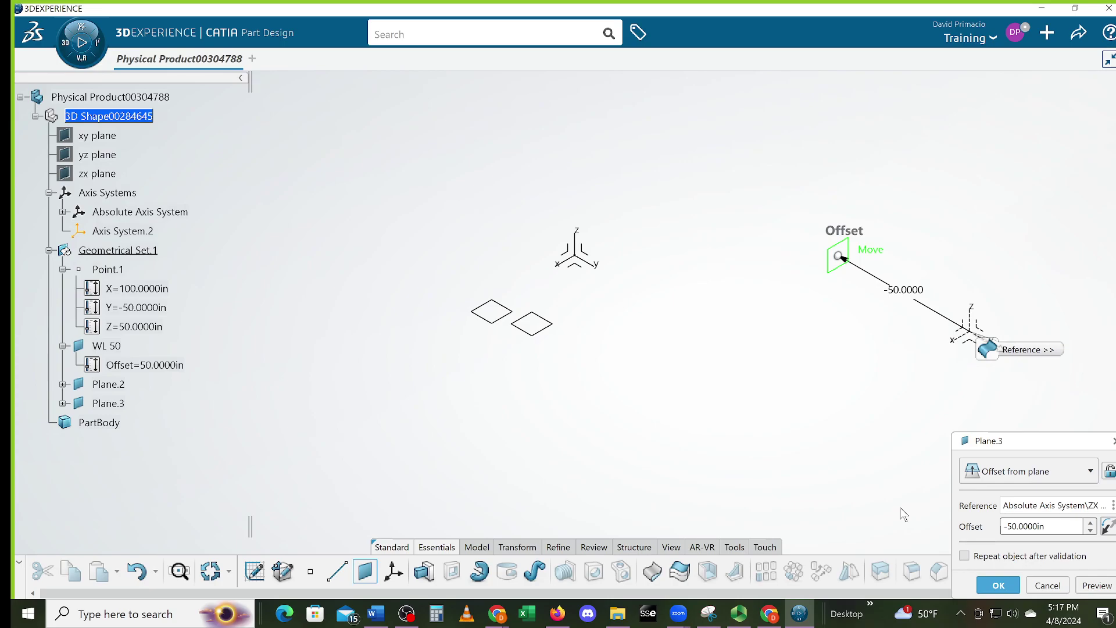
{"action": "left_click", "coordinate": [995, 584]}
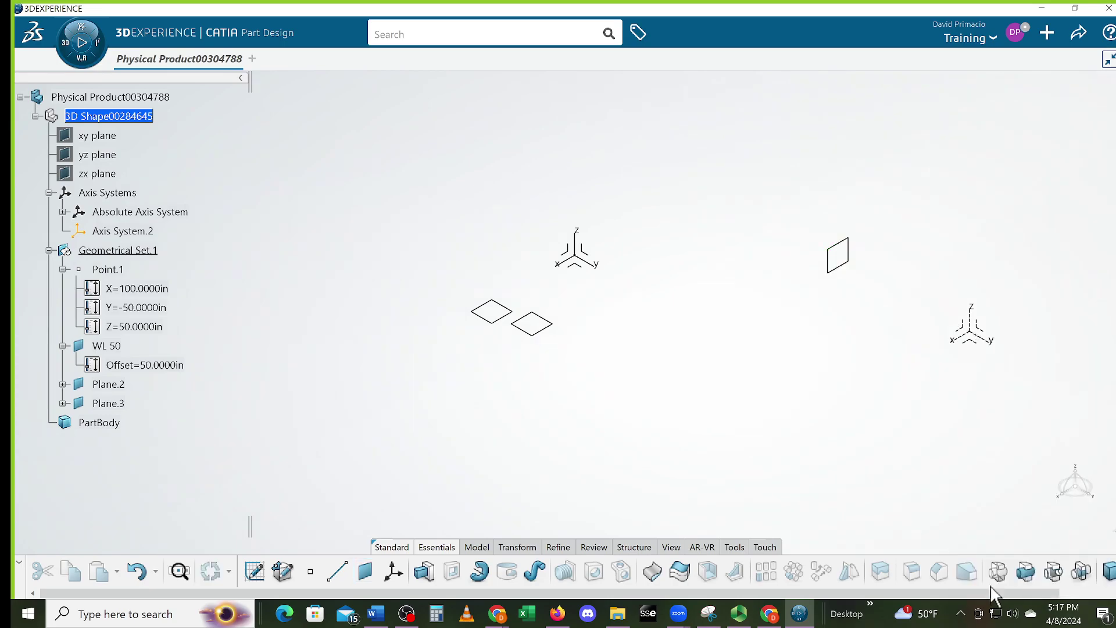
- Move Plane.3's display symbol close to Axis System.2 and expand the plane in the tree to show its offset
{"action": "double_click", "coordinate": [836, 270]}
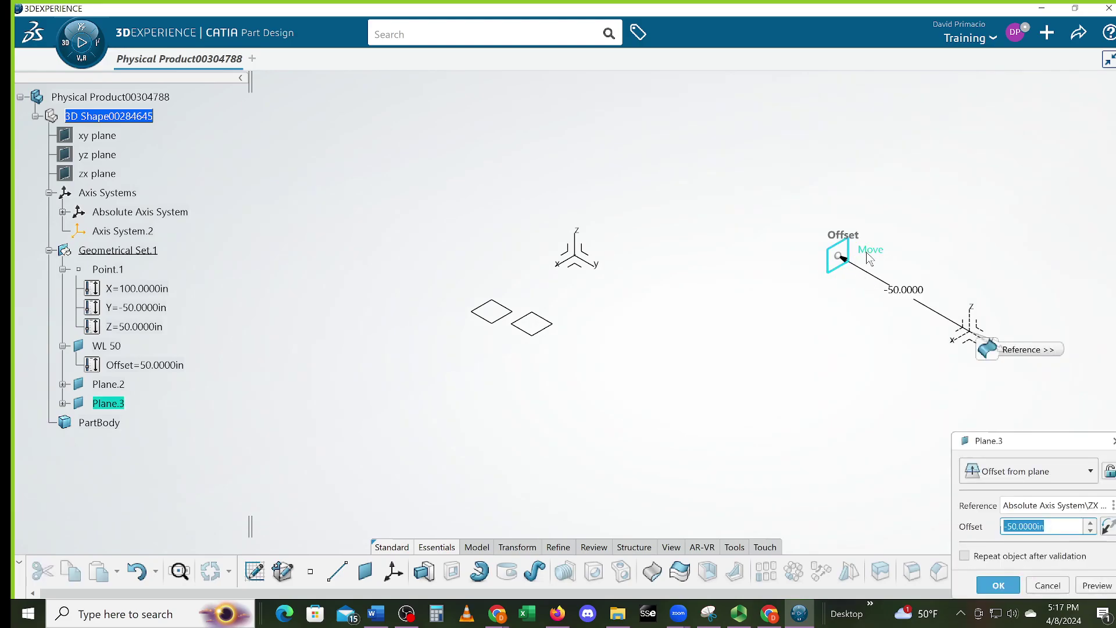
{"action": "left_click_drag", "start_coordinate": [702, 219], "coordinate": [562, 215]}
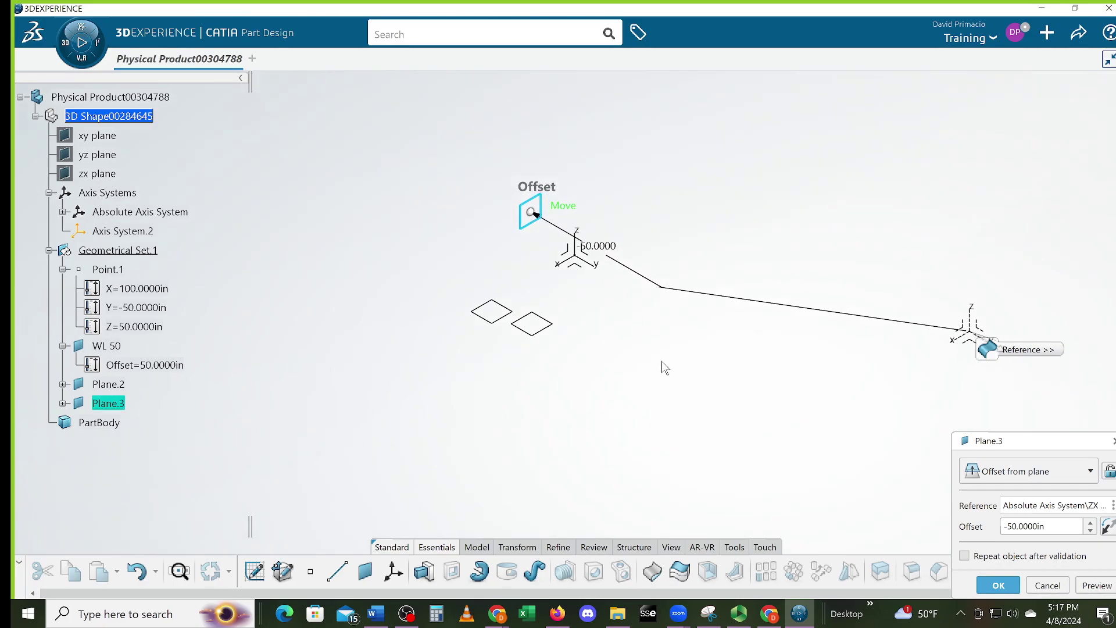
{"action": "left_click", "coordinate": [62, 403]}
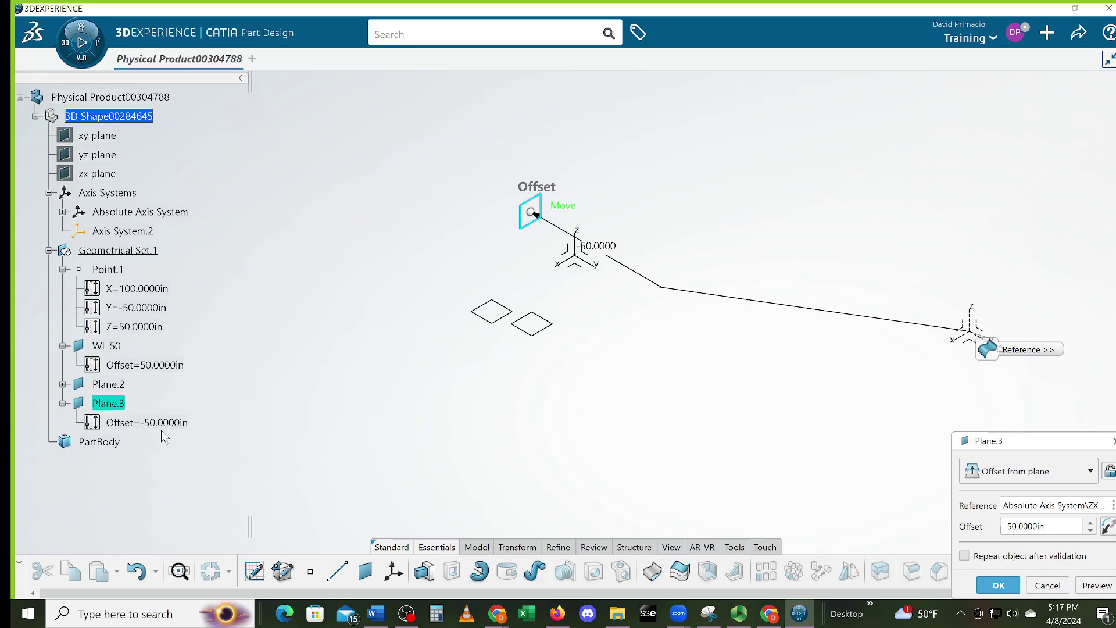
{"action": "left_click", "coordinate": [998, 585]}
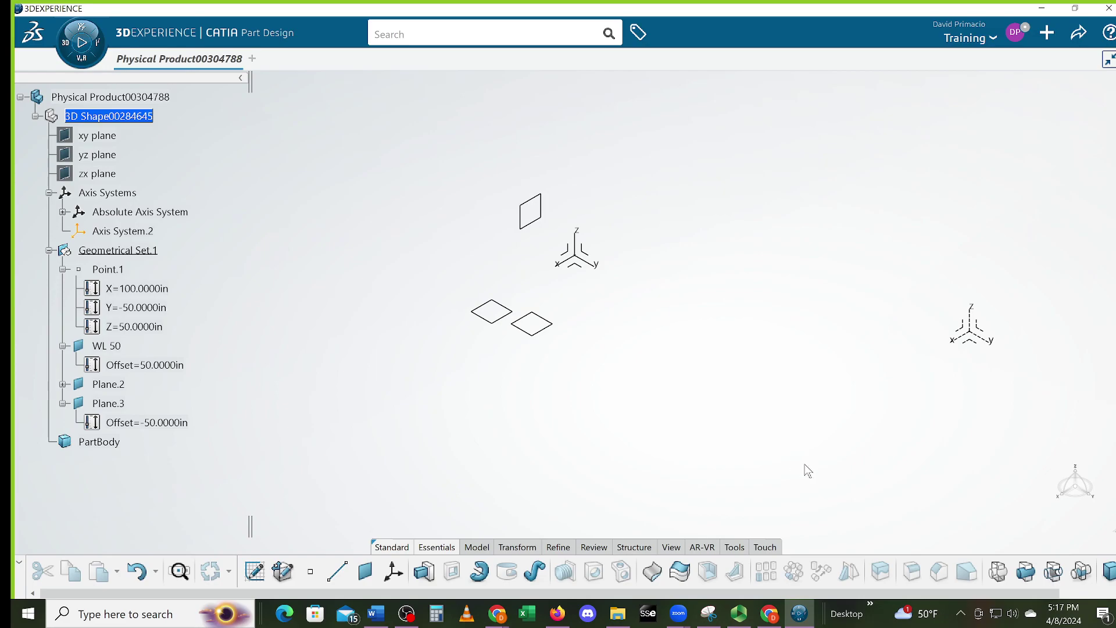
- Create a plane offset -39 in from the Absolute Axis System's ZX plane
{"action": "left_click", "coordinate": [365, 571]}
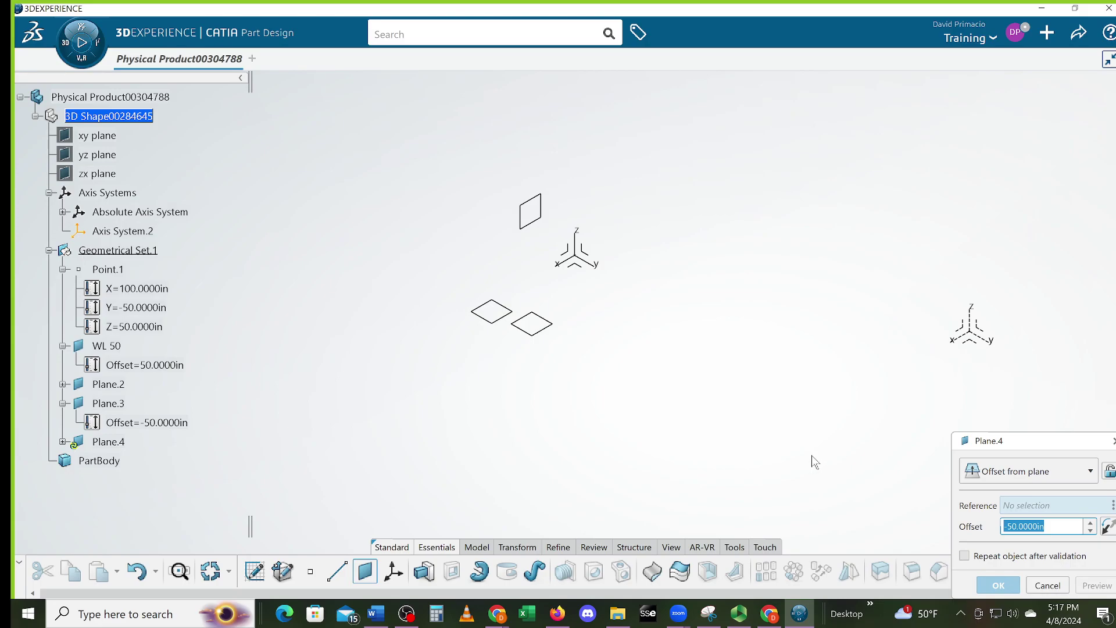
{"action": "left_click", "coordinate": [968, 335]}
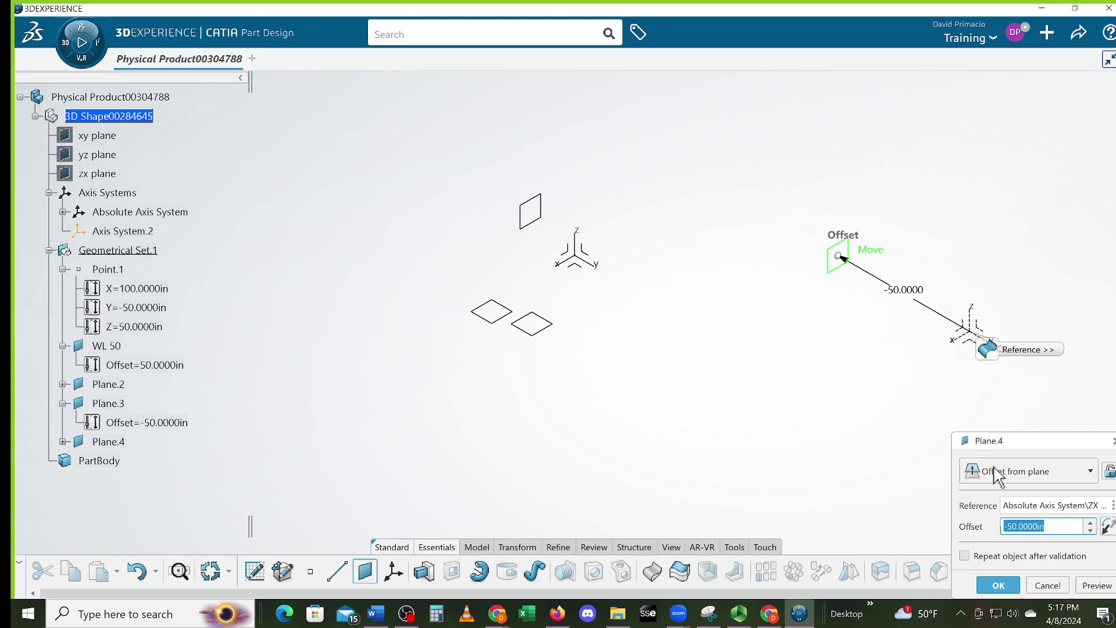
{"action": "type", "text": "-39"}
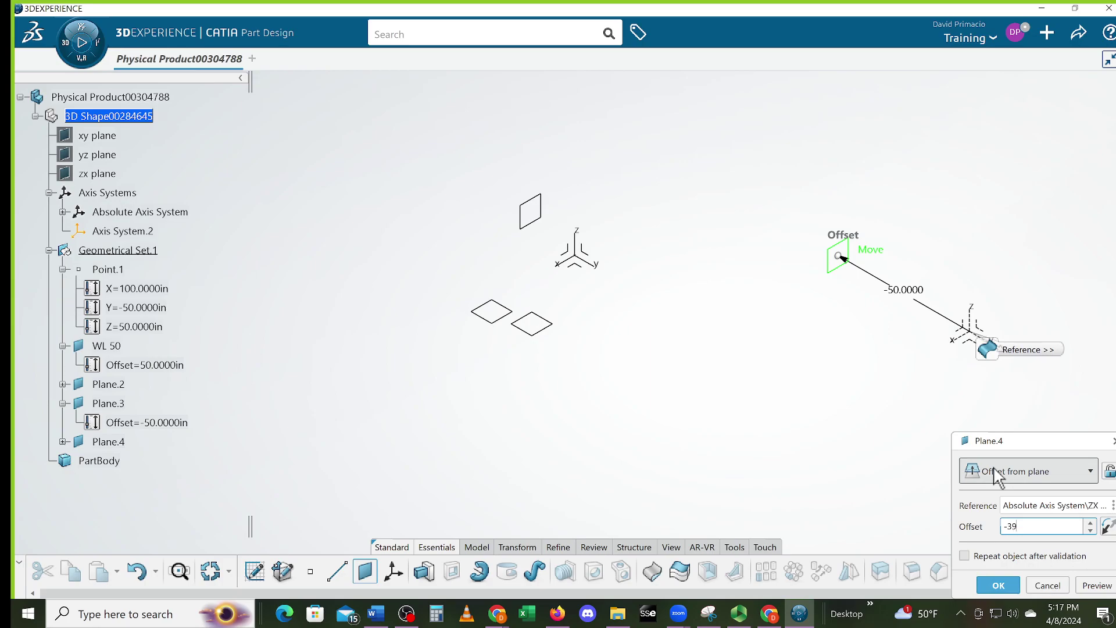
{"action": "key", "text": "Return"}
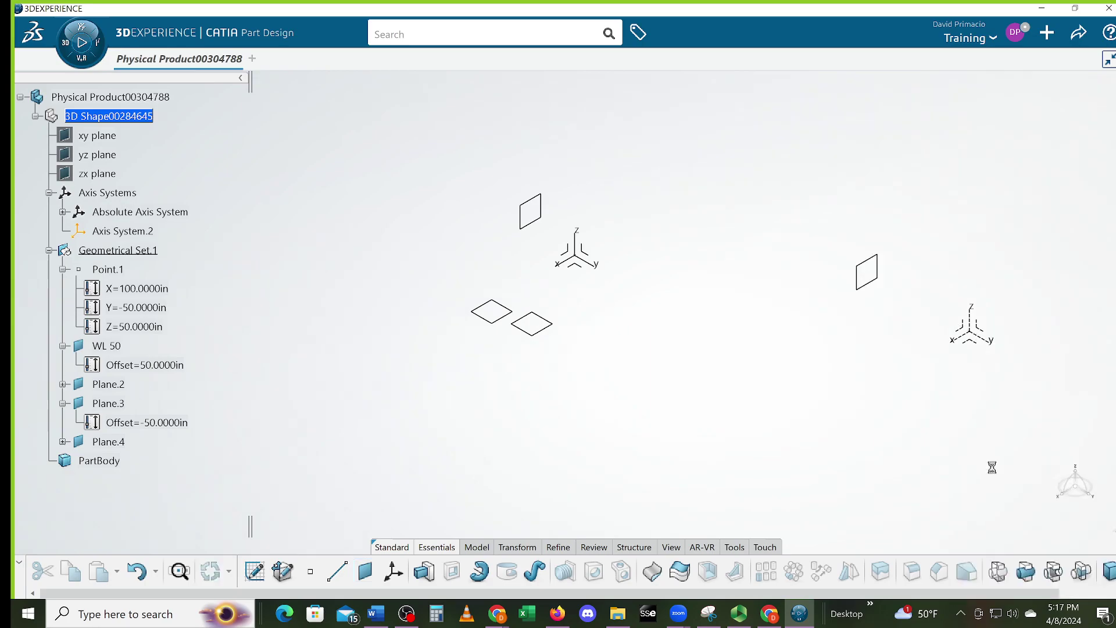
- Move Plane.4's display symbol close to Axis System.2, on the opposite side from Plane.3's symbol
{"action": "left_click", "coordinate": [868, 281]}
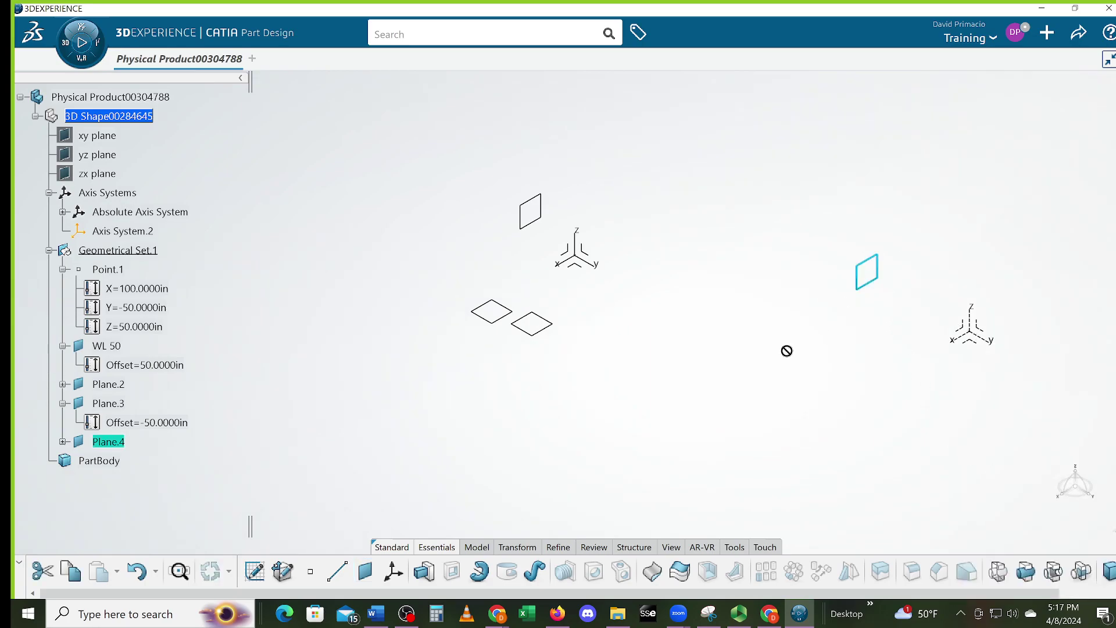
{"action": "left_click", "coordinate": [836, 215]}
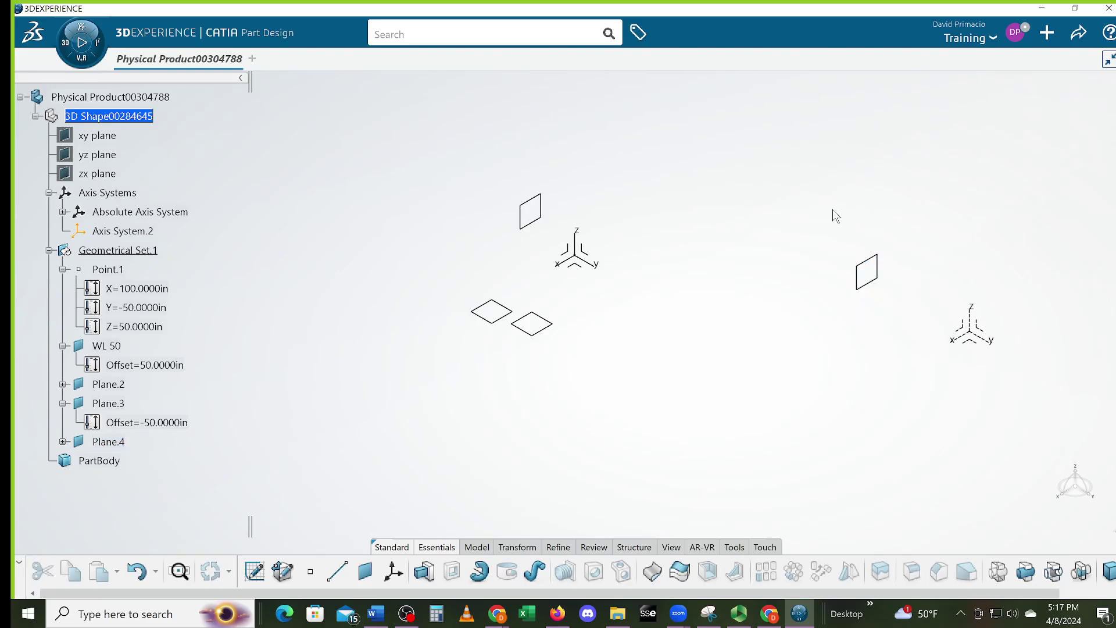
{"action": "double_click", "coordinate": [877, 270]}
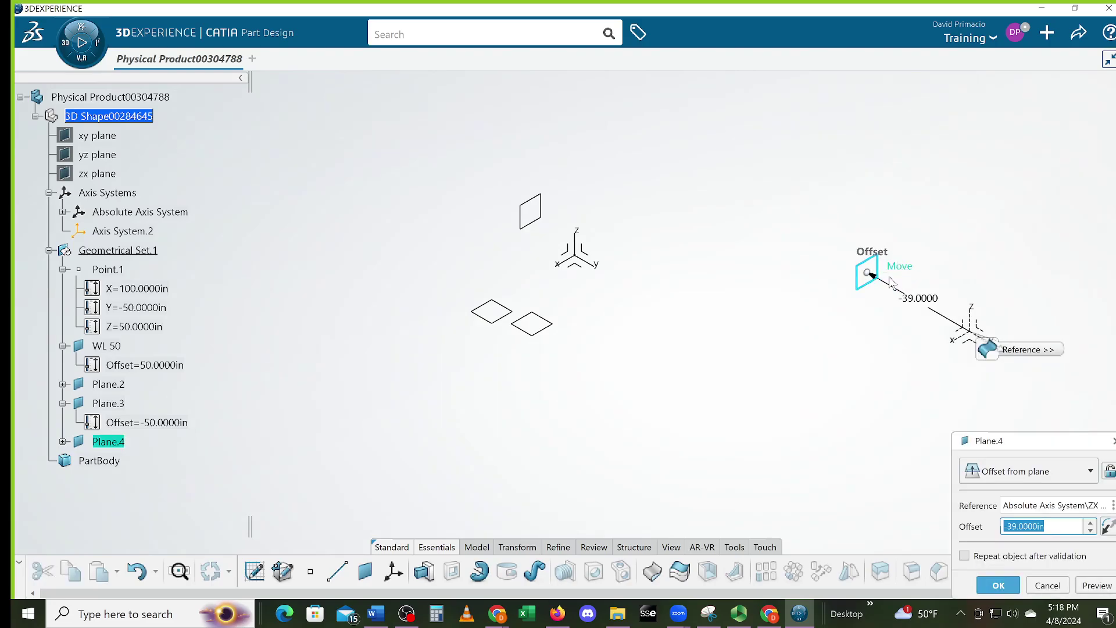
{"action": "left_click_drag", "start_coordinate": [705, 307], "coordinate": [625, 309]}
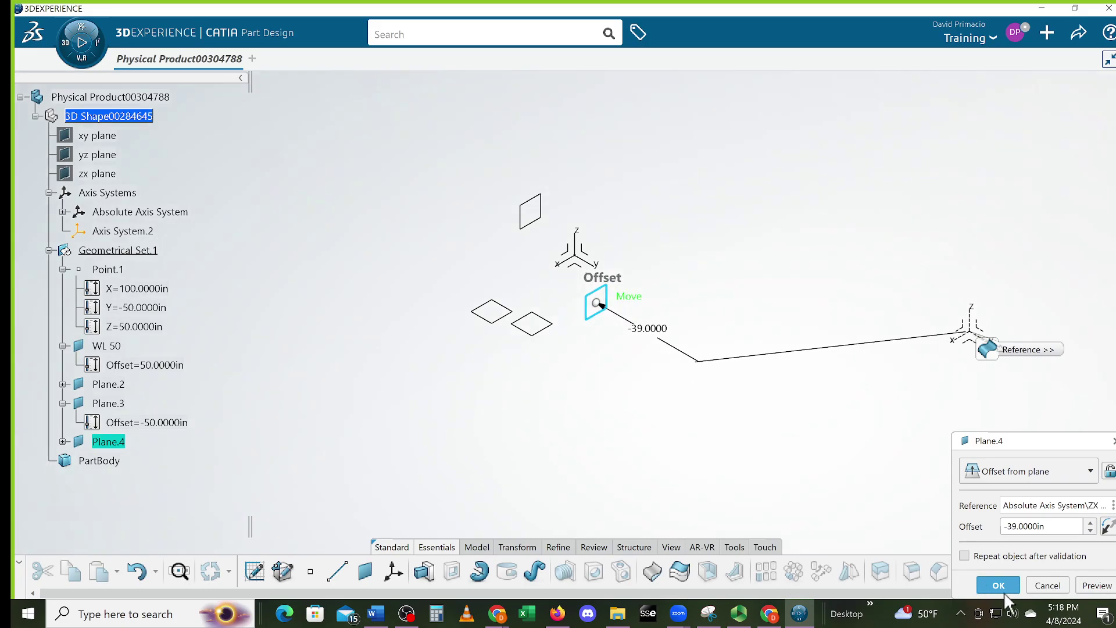
{"action": "left_click", "coordinate": [999, 585]}
{"action": "middle_click_drag", "start_coordinate": [686, 447], "coordinate": [802, 416]}
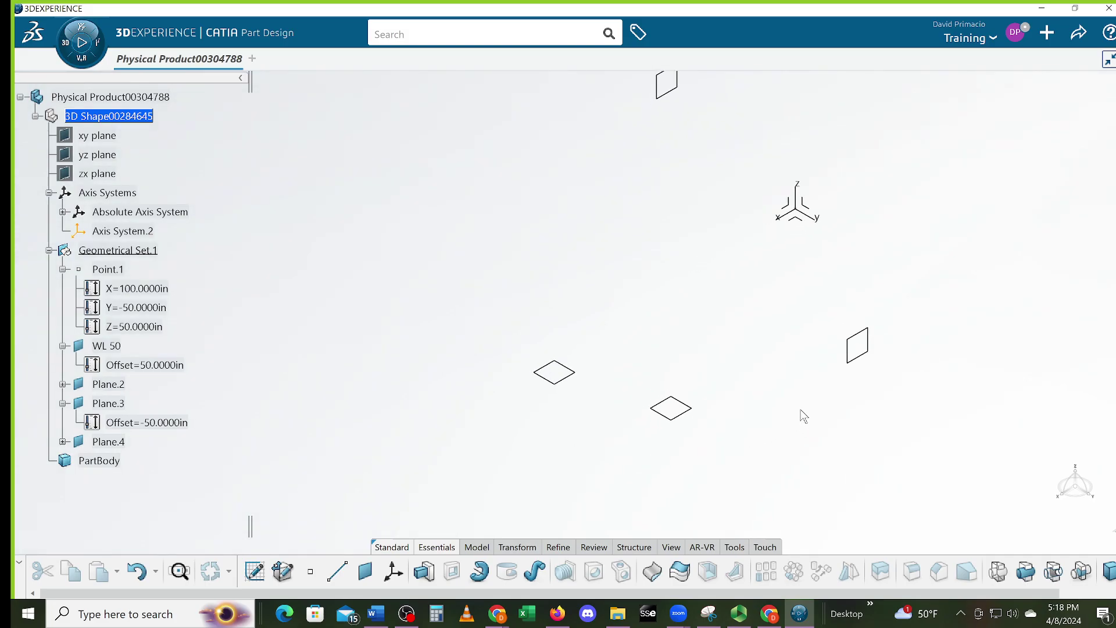
{"action": "middle_click_drag", "start_coordinate": [717, 454], "coordinate": [675, 483]}
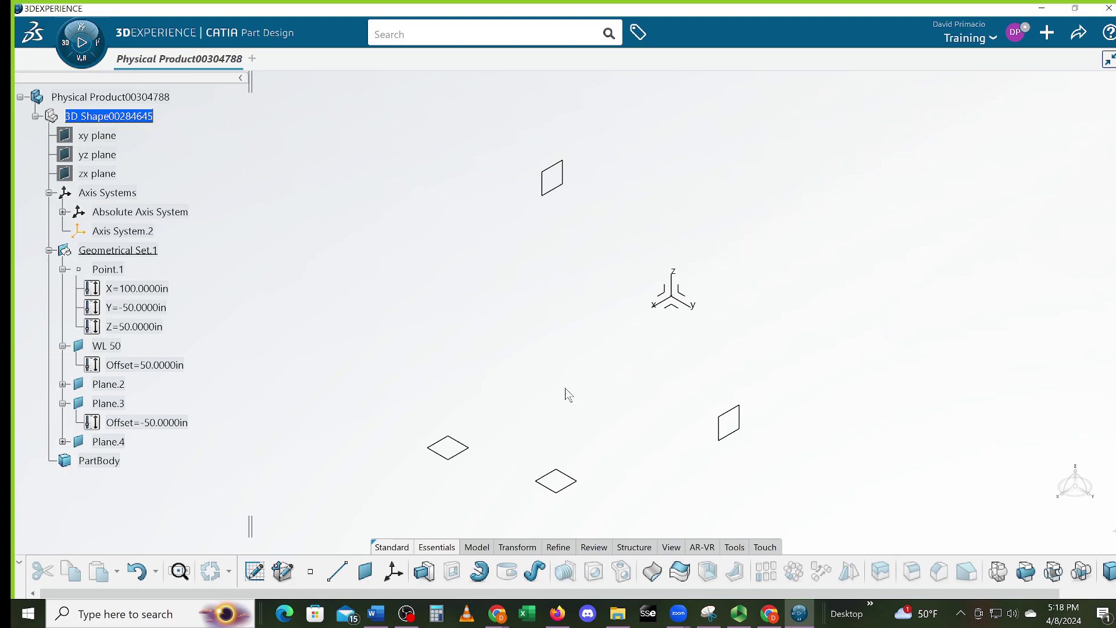
{"action": "middle_click_drag", "start_coordinate": [604, 385], "coordinate": [504, 389]}
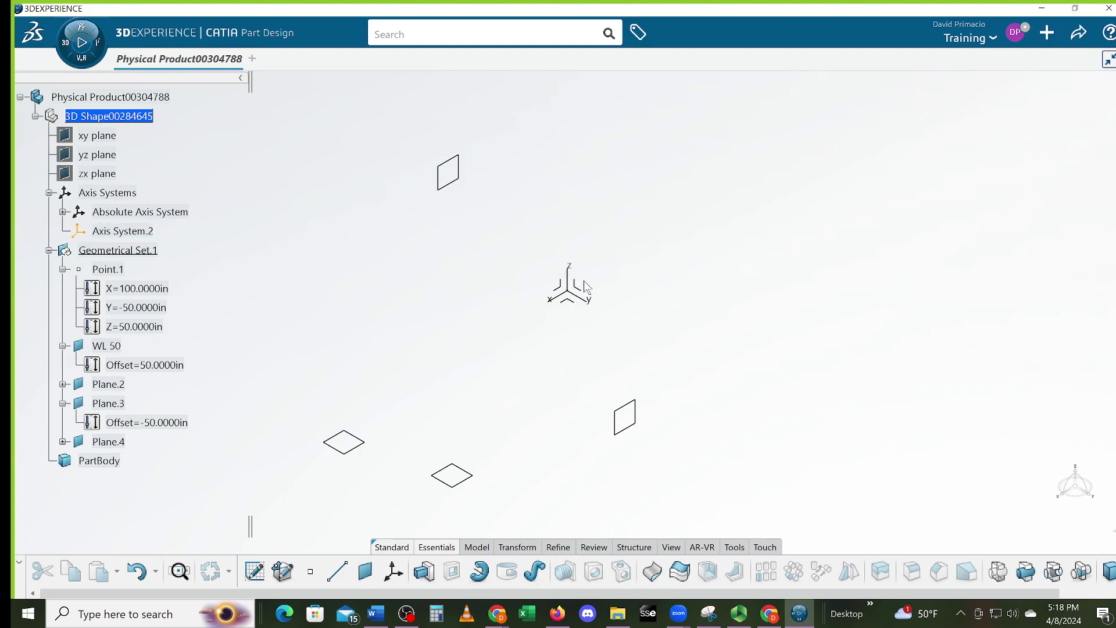
{"action": "left_click", "coordinate": [152, 289]}
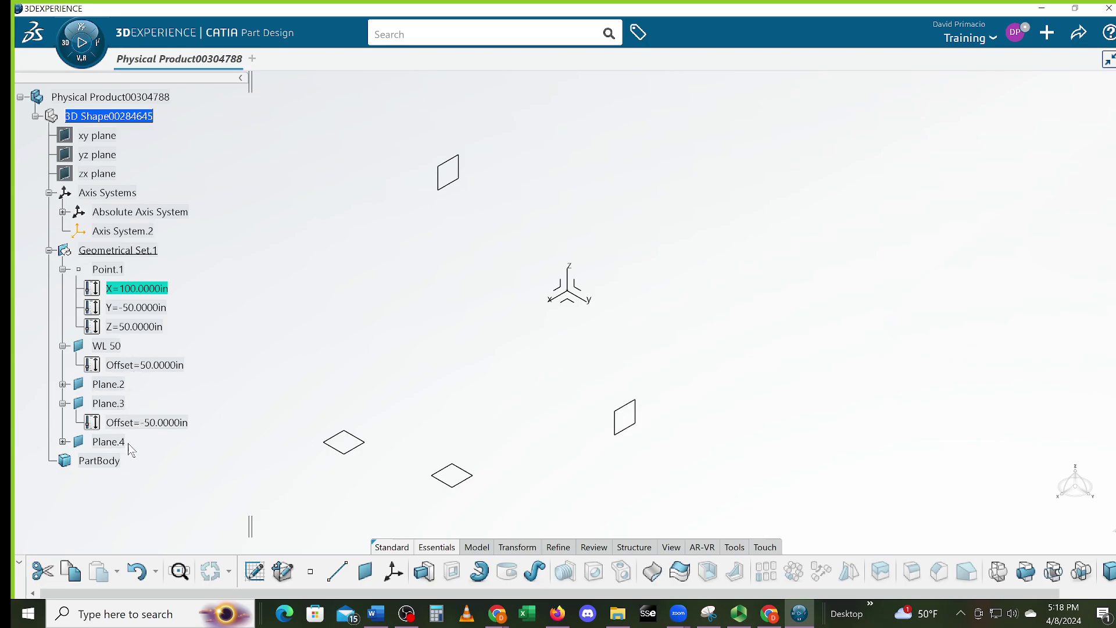
{"action": "left_click", "coordinate": [525, 406]}
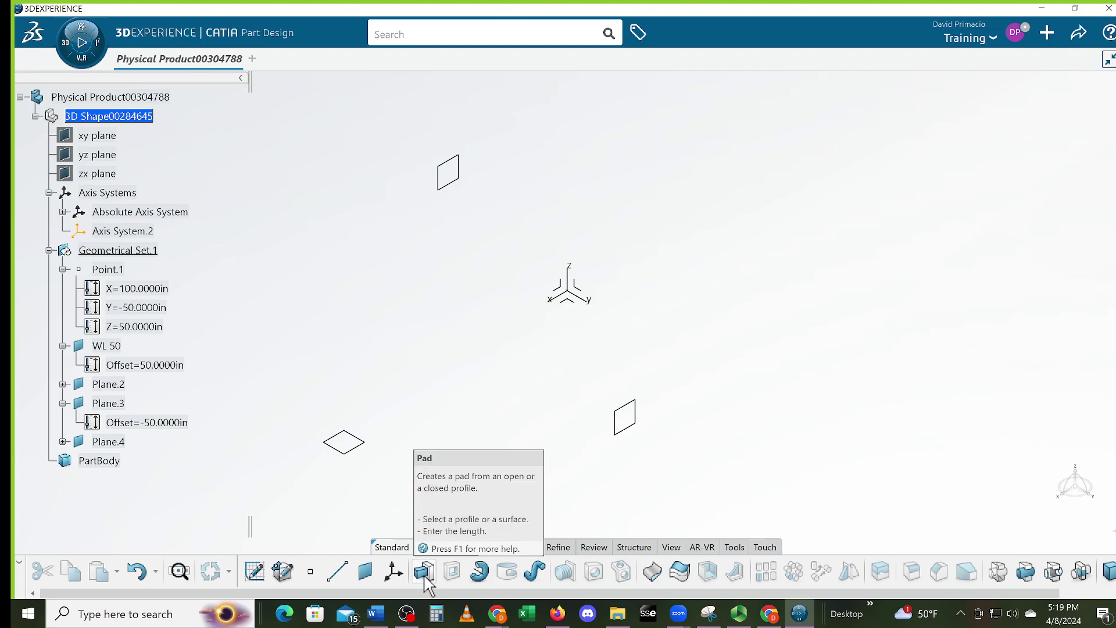
- Switch to the Word assignment document, check the labelled planes in the part's reference image, and return to CATIA
{"action": "key", "text": "alt+Tab"}
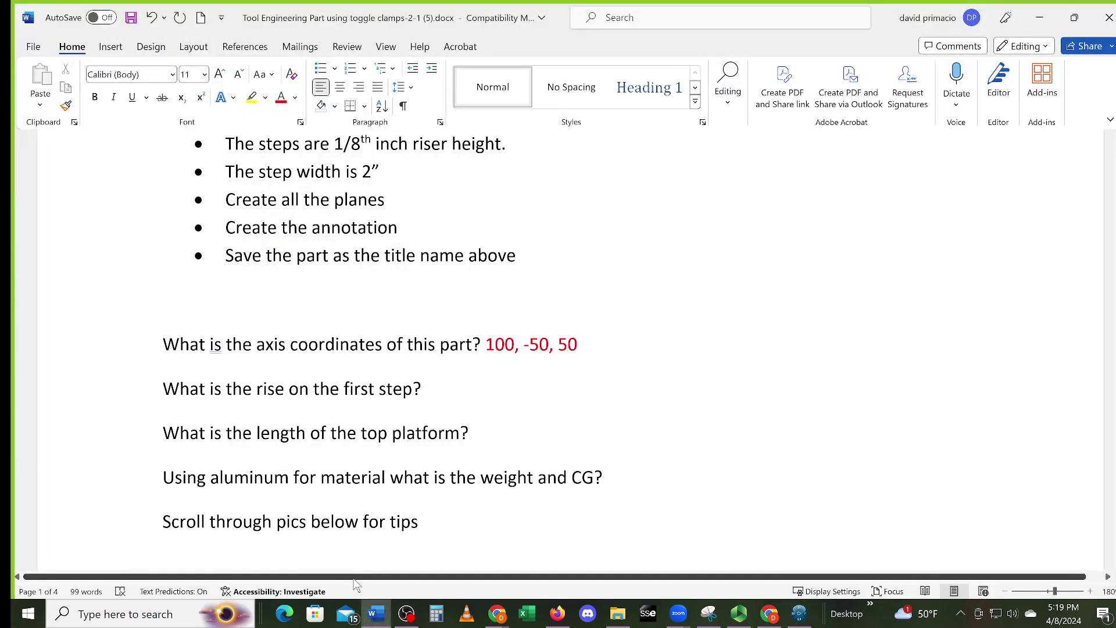
{"action": "scroll", "coordinate": [506, 404], "scroll_direction": "up", "scroll_amount": 10}
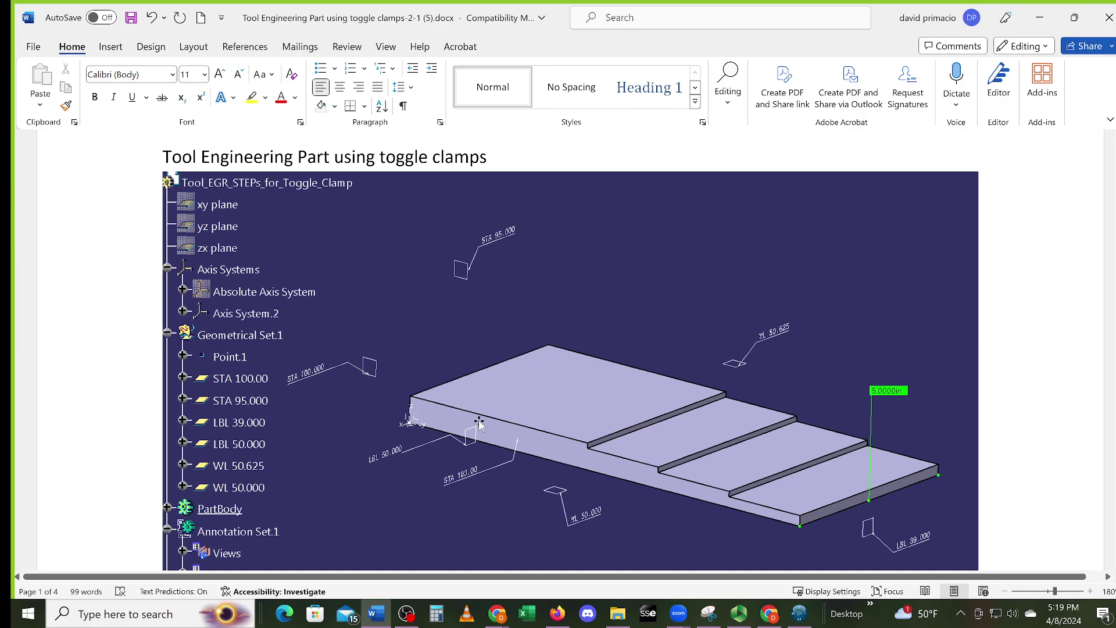
{"action": "key", "text": "alt+Tab"}
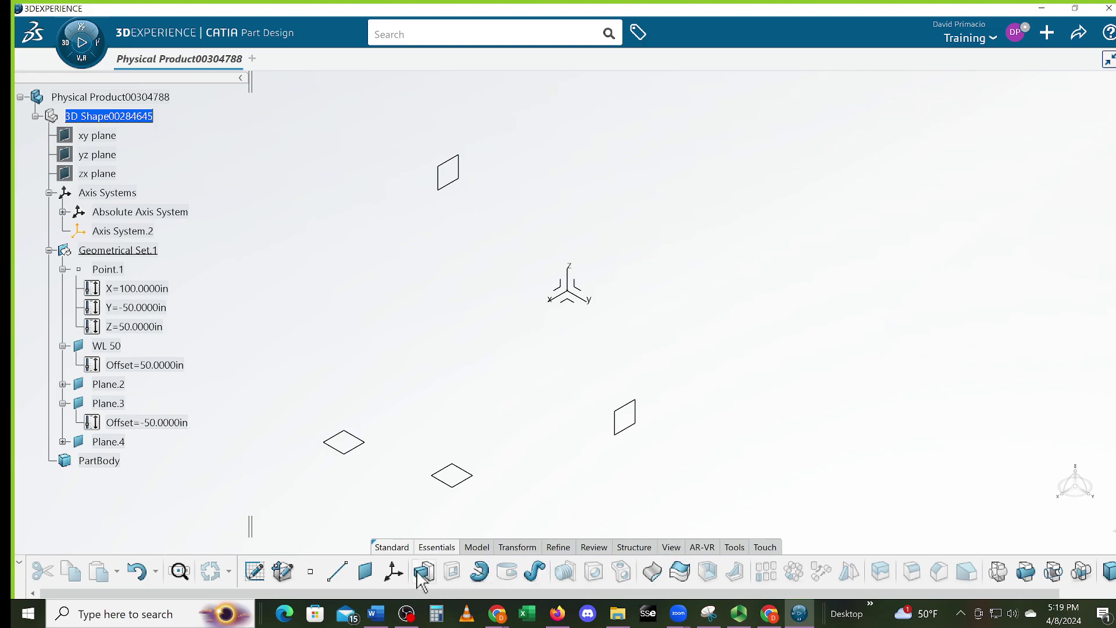
- Create a plane offset 100 in from the Absolute Axis System's YZ plane and place its display symbol beside the other symbols near Axis System.2
{"action": "left_click", "coordinate": [367, 580]}
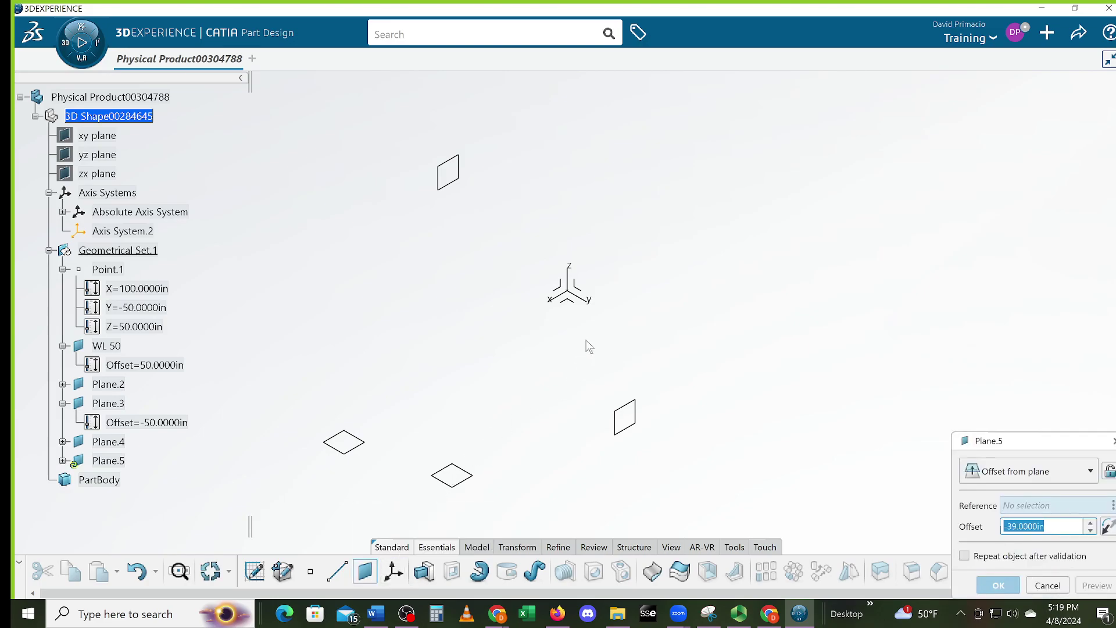
{"action": "middle_click_drag", "start_coordinate": [817, 375], "coordinate": [792, 342]}
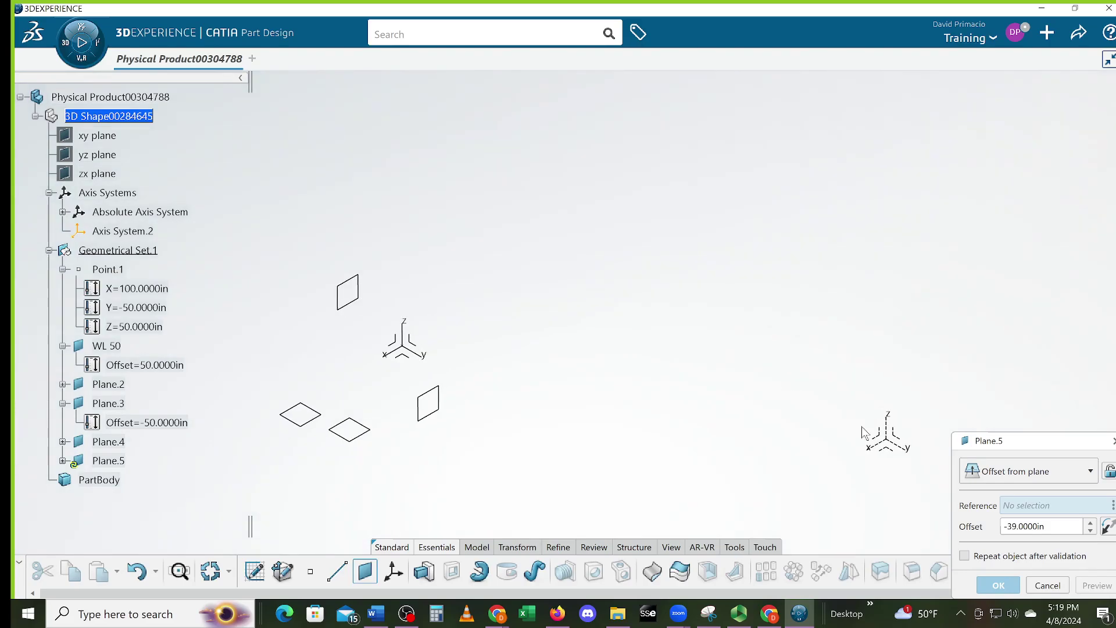
{"action": "left_click", "coordinate": [903, 439]}
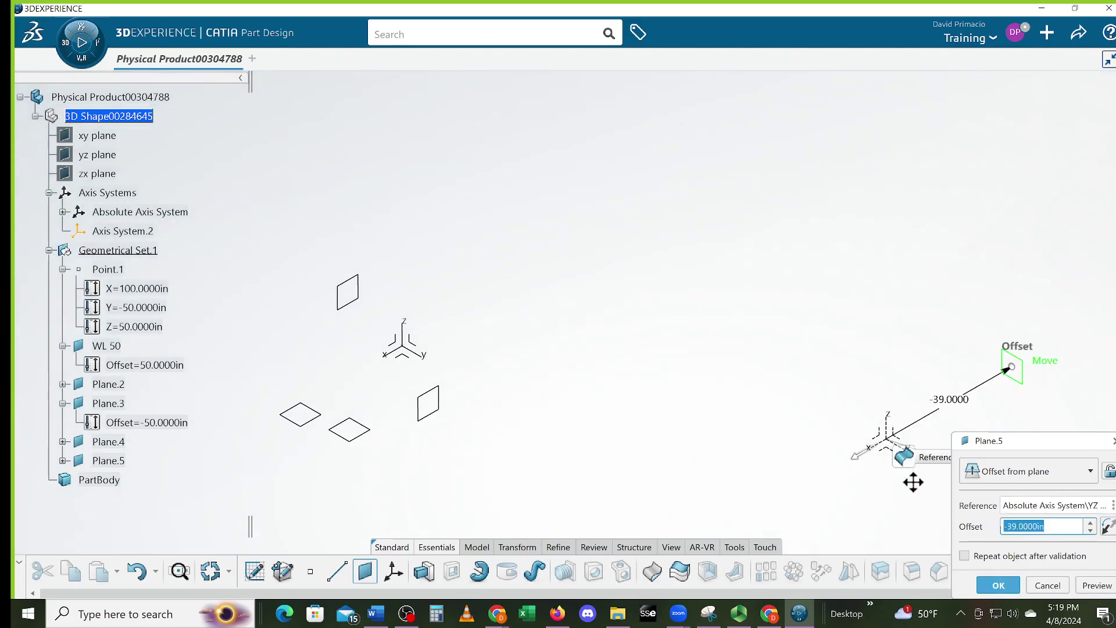
{"action": "type", "text": "100"}
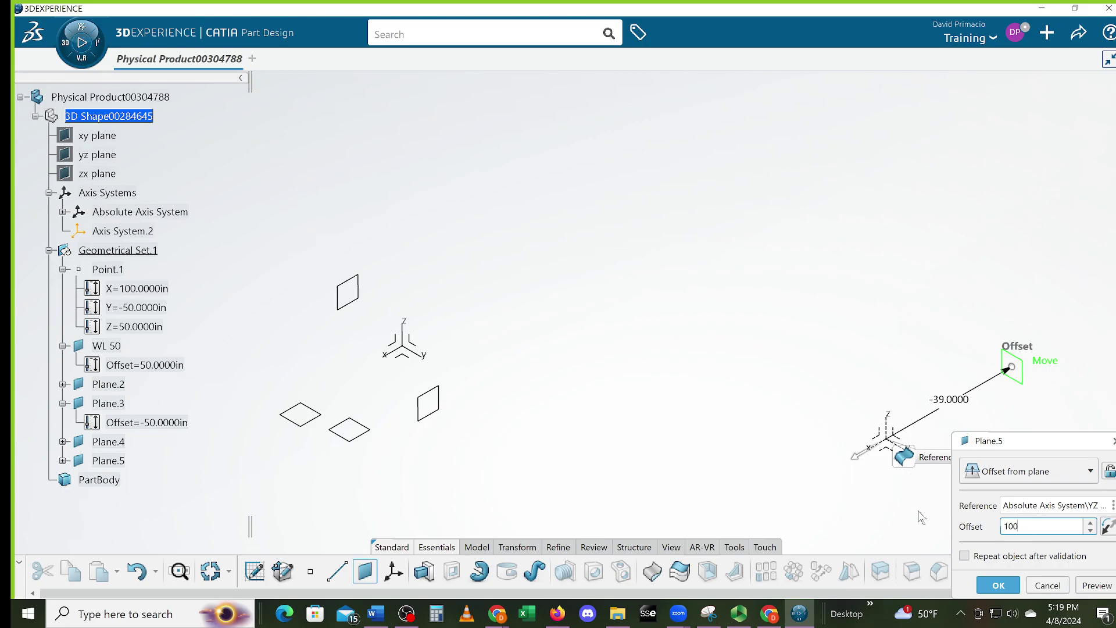
{"action": "key", "text": "Return"}
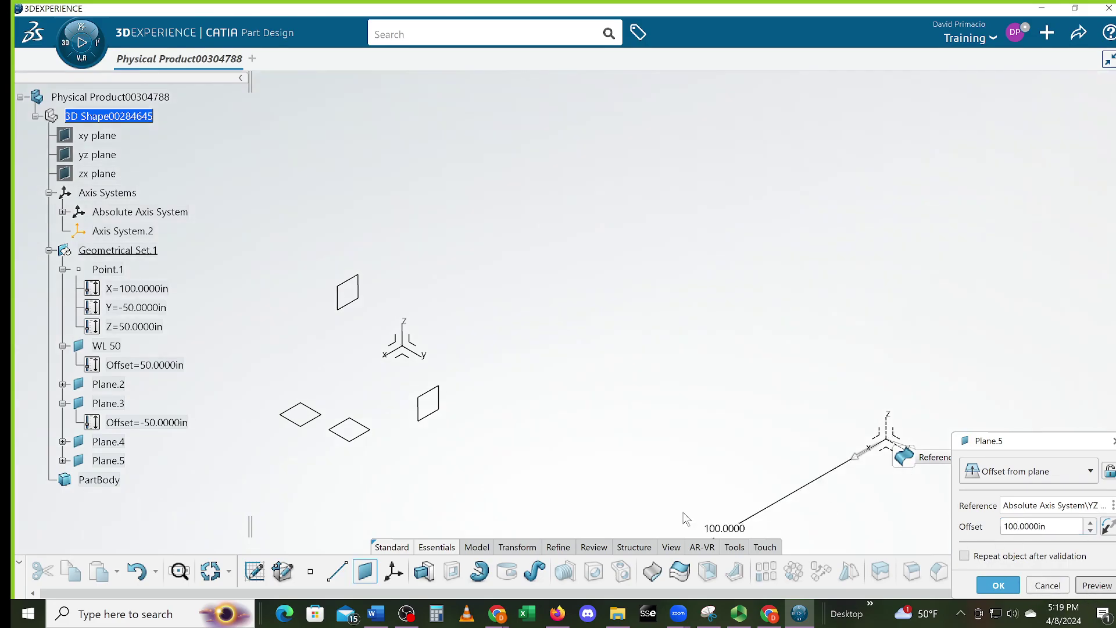
{"action": "middle_click_drag", "start_coordinate": [725, 367], "coordinate": [796, 272]}
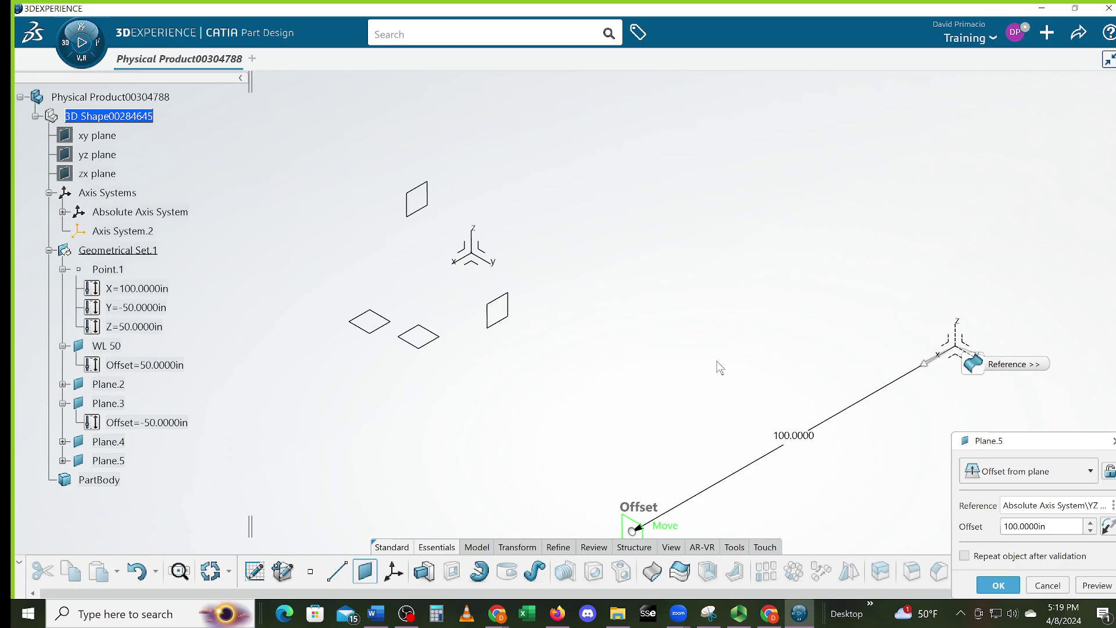
{"action": "left_click_drag", "start_coordinate": [668, 534], "coordinate": [353, 197]}
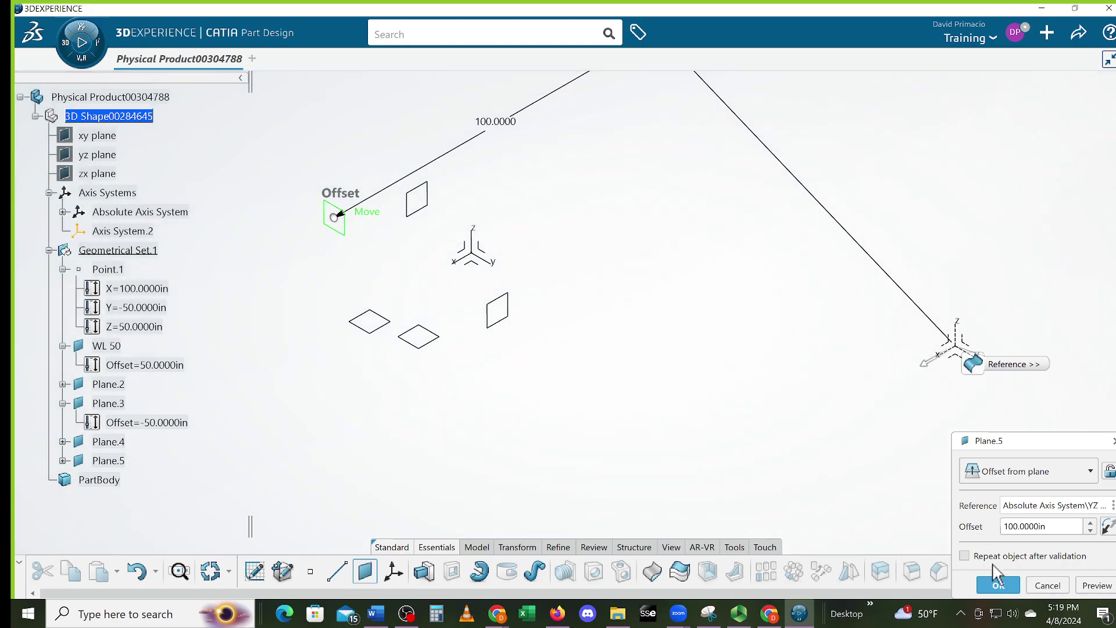
{"action": "left_click", "coordinate": [986, 588]}
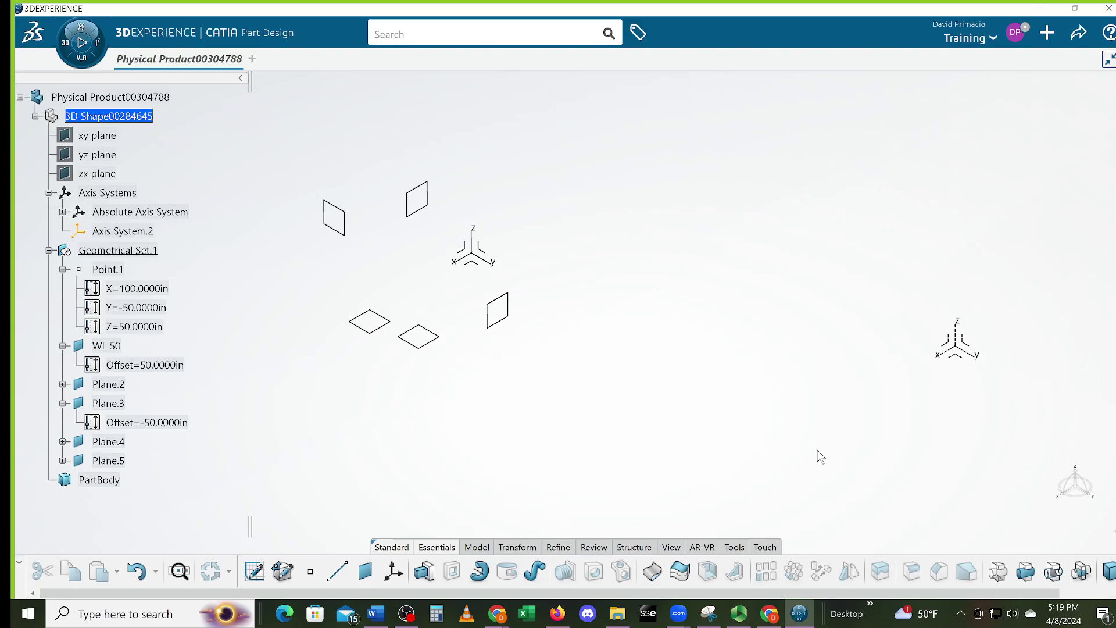
- Create a plane offset 95 in from the Absolute Axis System's YZ plane and place its display symbol above the symbols around Axis System.2
{"action": "middle_click_drag", "start_coordinate": [538, 440], "coordinate": [556, 409]}
{"action": "mouse_move", "coordinate": [636, 424]}
{"action": "middle_mouse_down"}
{"action": "mouse_move", "coordinate": [647, 442]}
{"action": "mouse_move", "coordinate": [634, 444]}
{"action": "middle_mouse_up"}
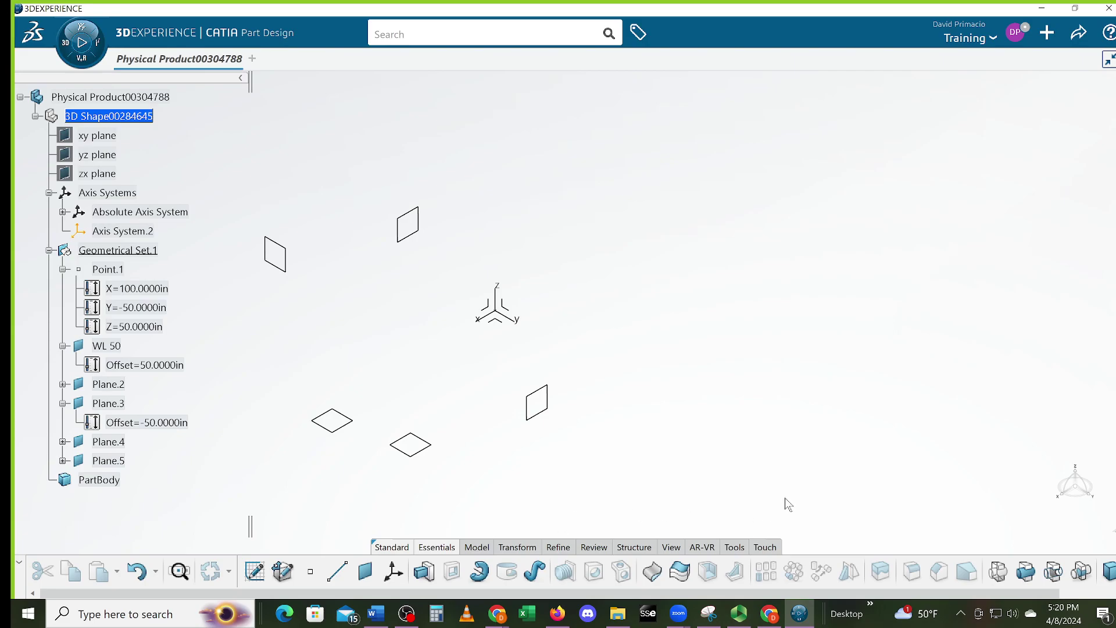
{"action": "middle_click_drag", "start_coordinate": [730, 456], "coordinate": [704, 518]}
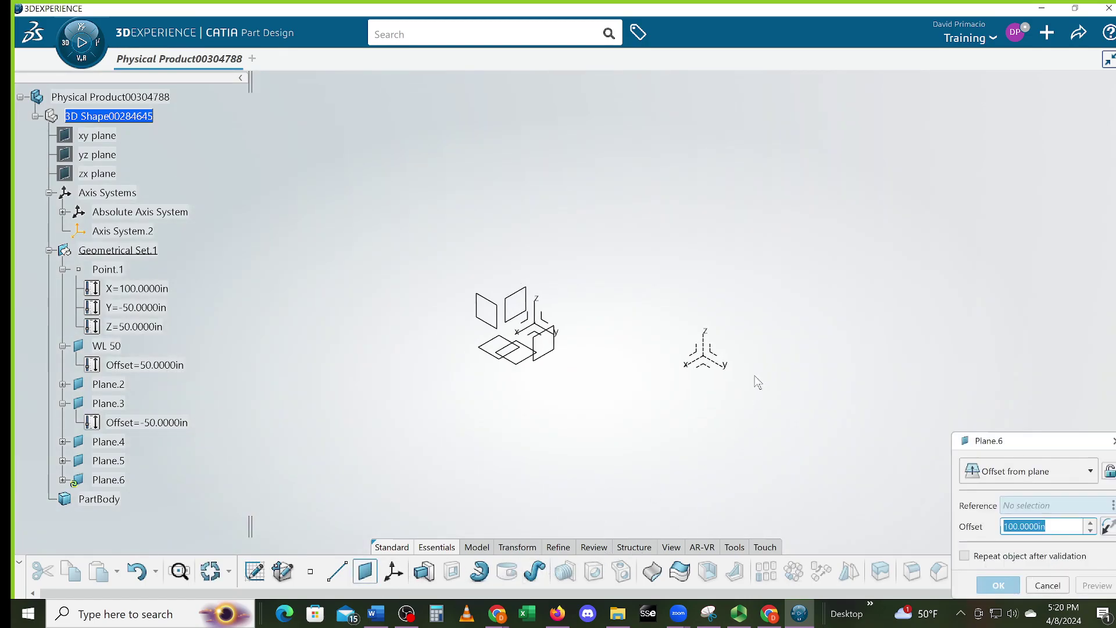
{"action": "left_click", "coordinate": [706, 361]}
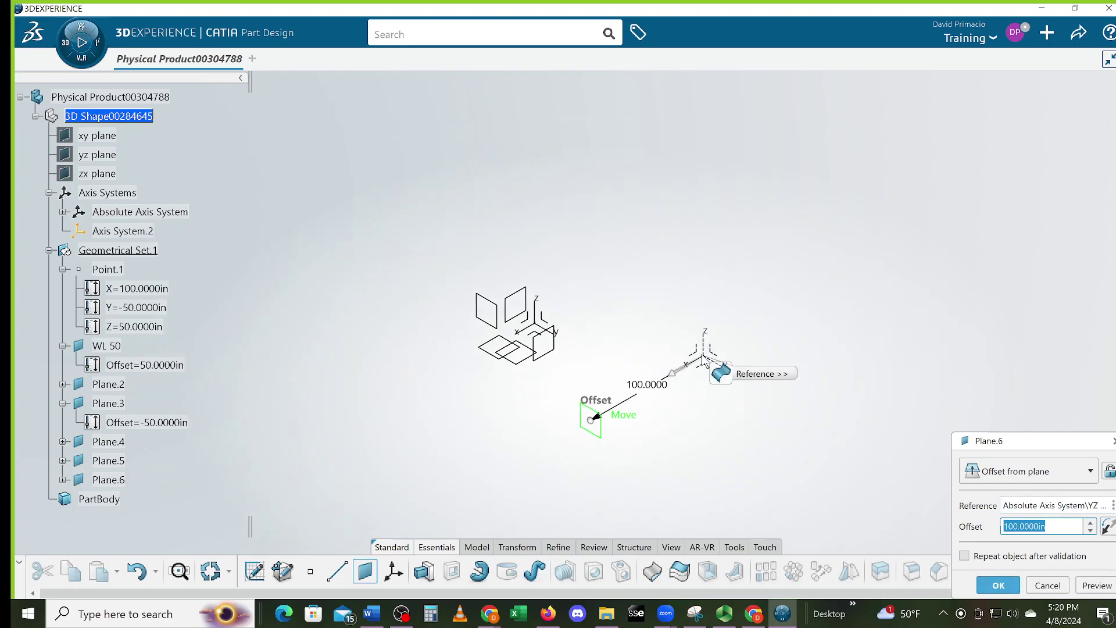
{"action": "type", "text": "95"}
{"action": "left_click_drag", "start_coordinate": [620, 416], "coordinate": [558, 198]}
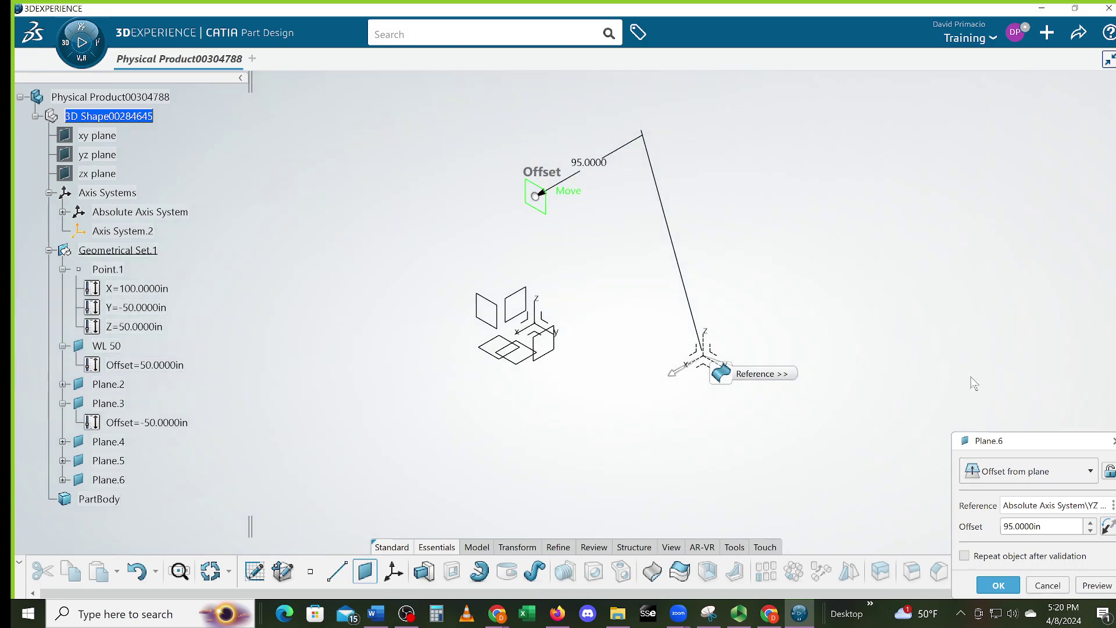
{"action": "left_click", "coordinate": [998, 585]}
- Switch from Part Design to the Generative Wireframe & Surface app and show its wireframe tools
{"action": "middle_click_drag", "start_coordinate": [629, 400], "coordinate": [551, 128]}
{"action": "middle_click_drag", "start_coordinate": [775, 357], "coordinate": [744, 347]}
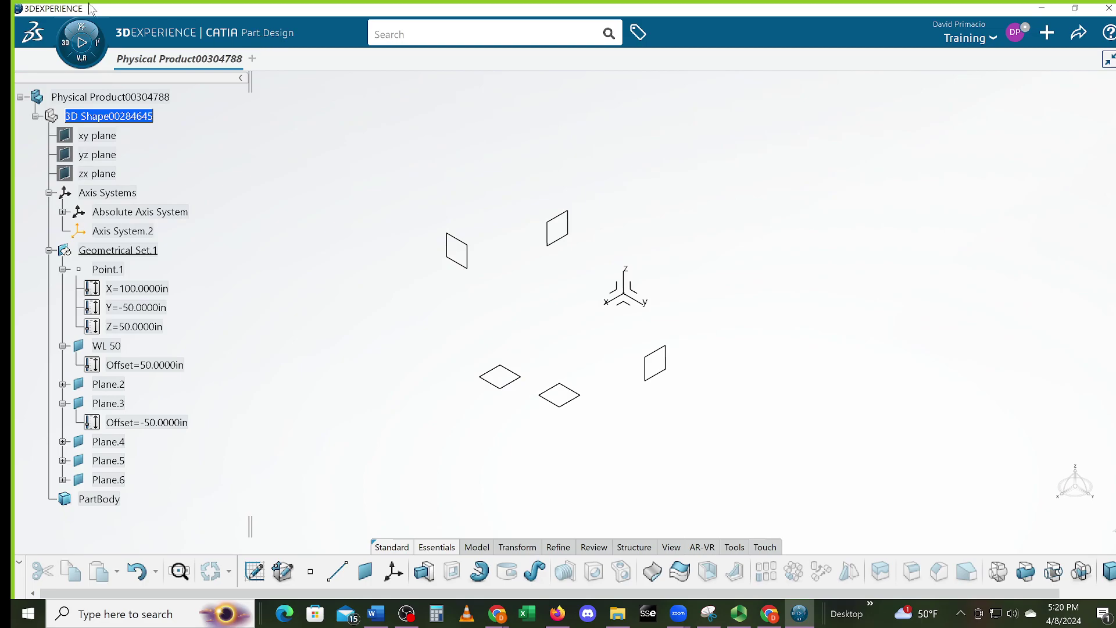
{"action": "left_click", "coordinate": [65, 55]}
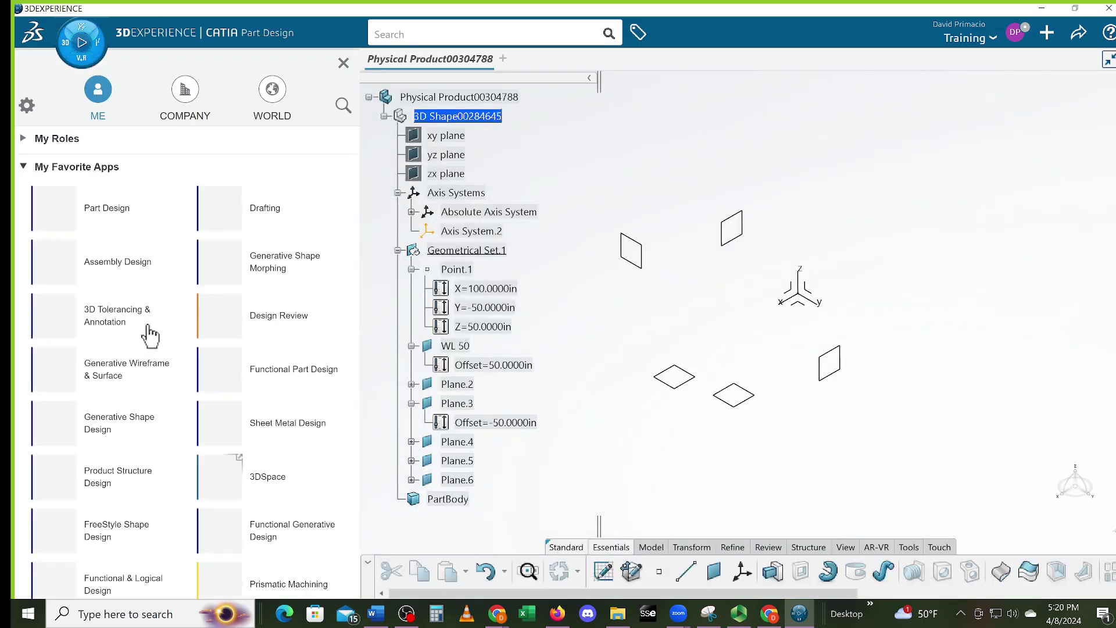
{"action": "left_click", "coordinate": [55, 385]}
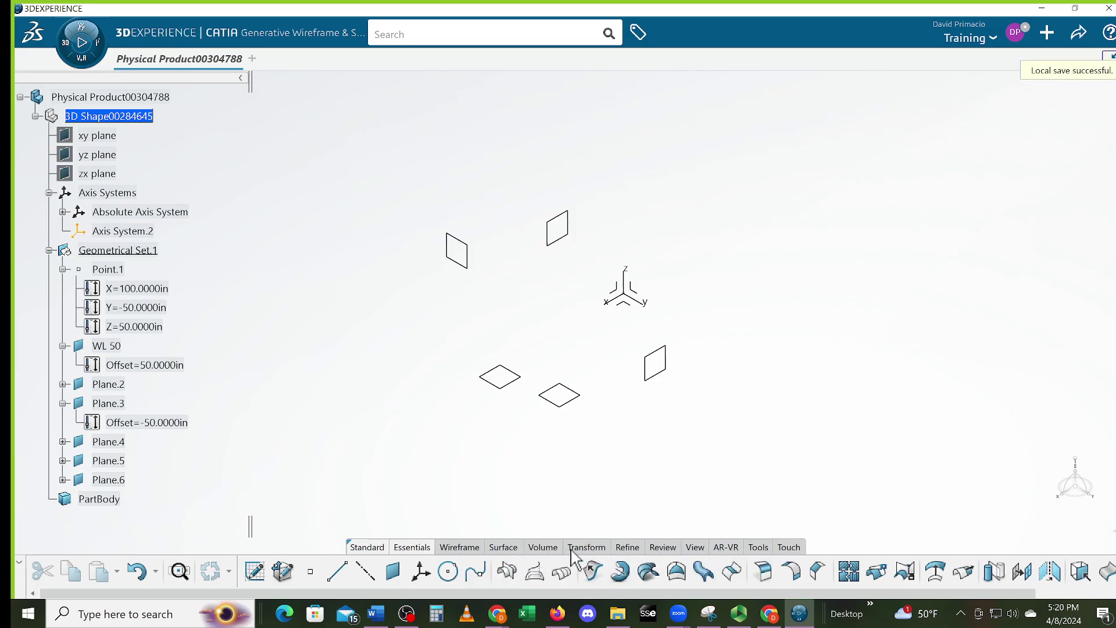
{"action": "left_click", "coordinate": [466, 549]}
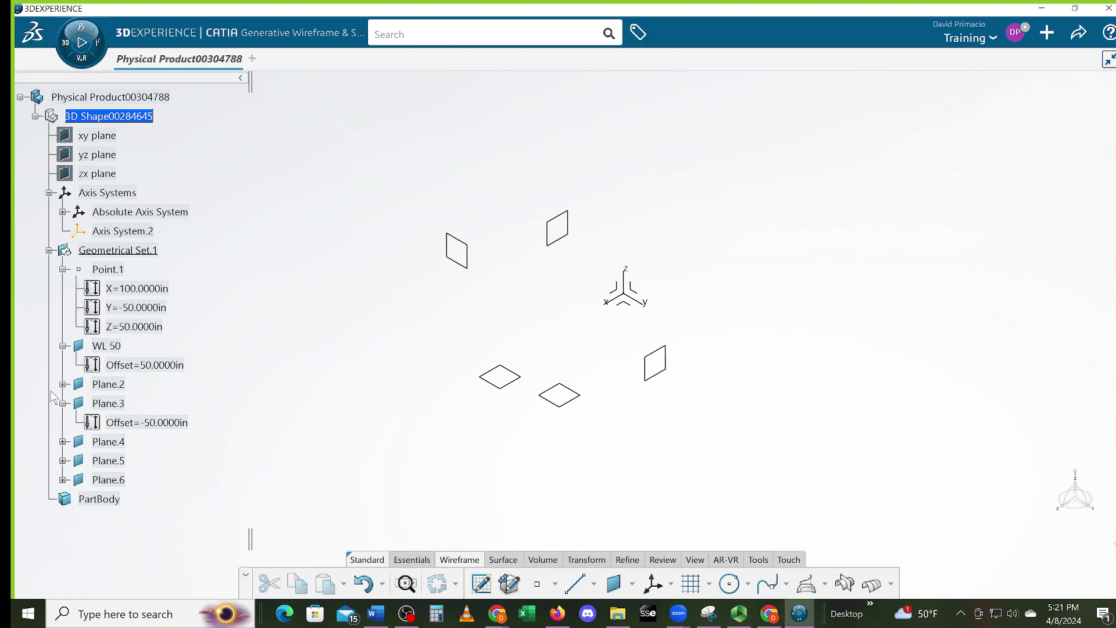
- Collapse WL 50 and Plane.3 in the tree, and expand Plane.5 to check its offset
{"action": "left_click", "coordinate": [63, 346]}
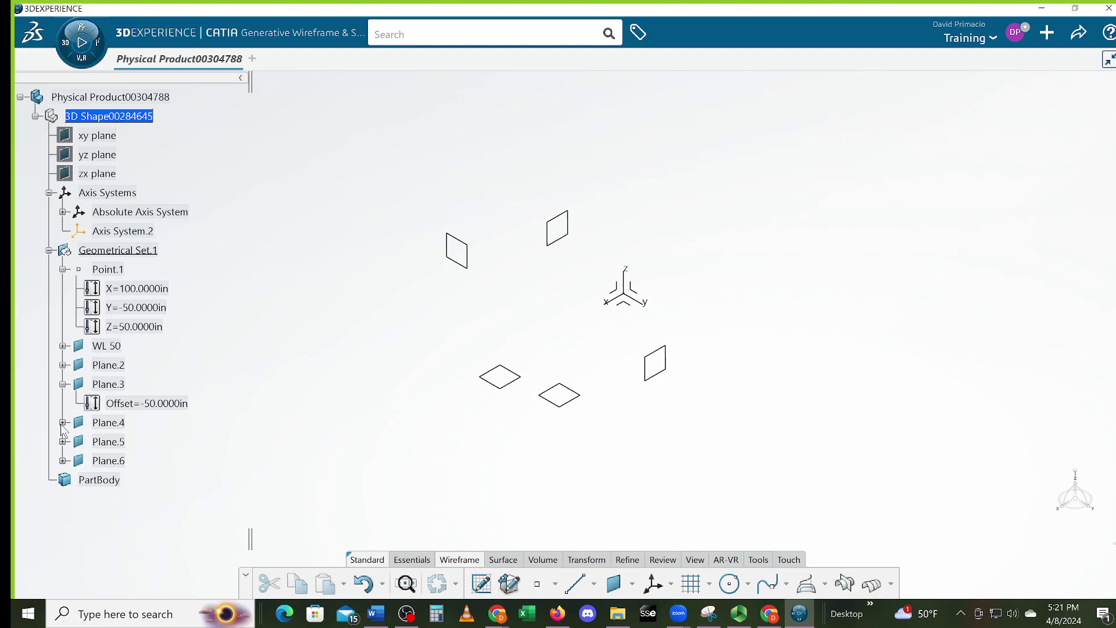
{"action": "left_click", "coordinate": [62, 384]}
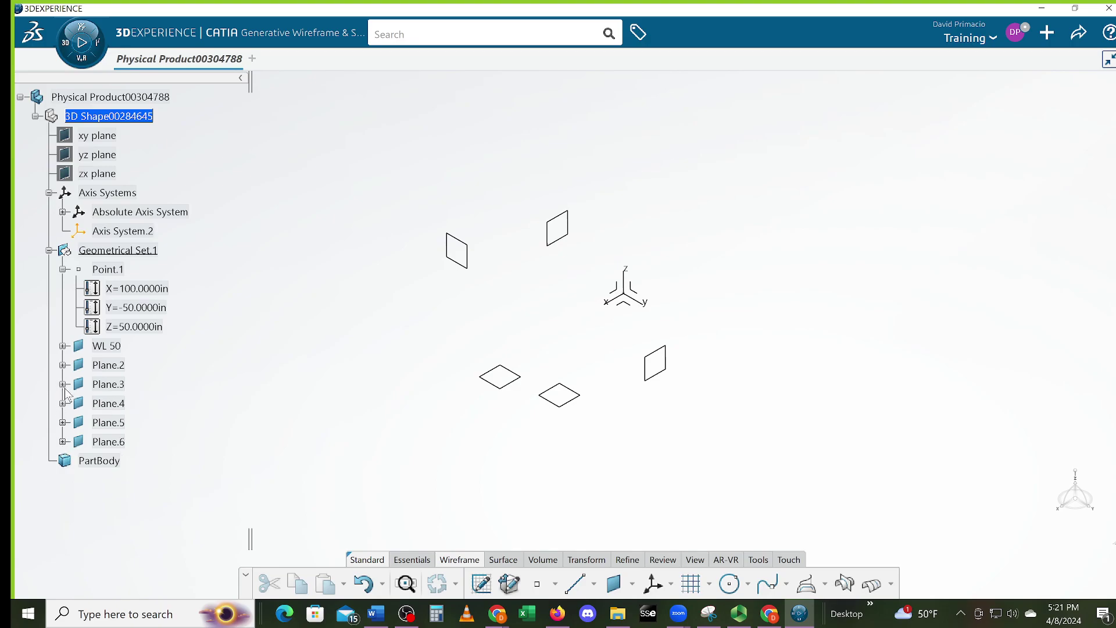
{"action": "left_click", "coordinate": [500, 388]}
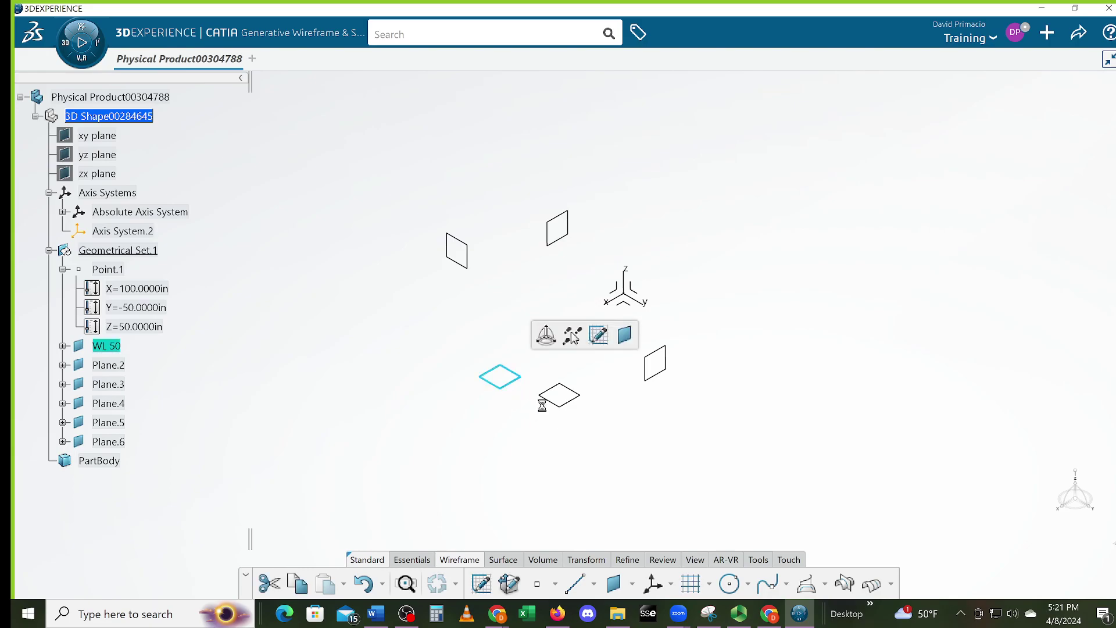
{"action": "left_click", "coordinate": [638, 378]}
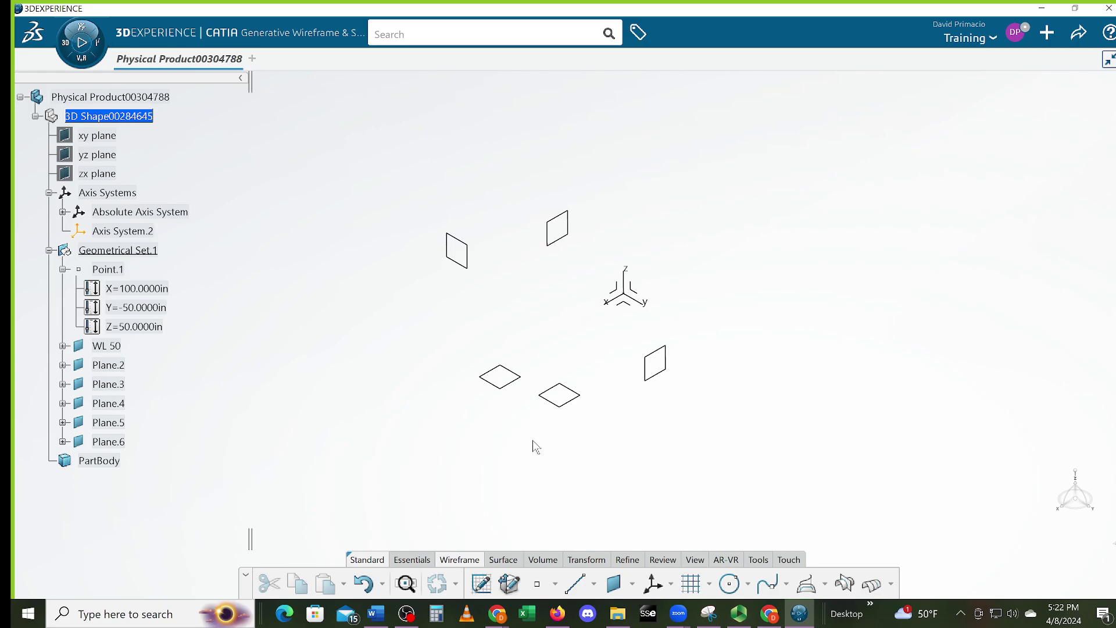
{"action": "left_click", "coordinate": [471, 260]}
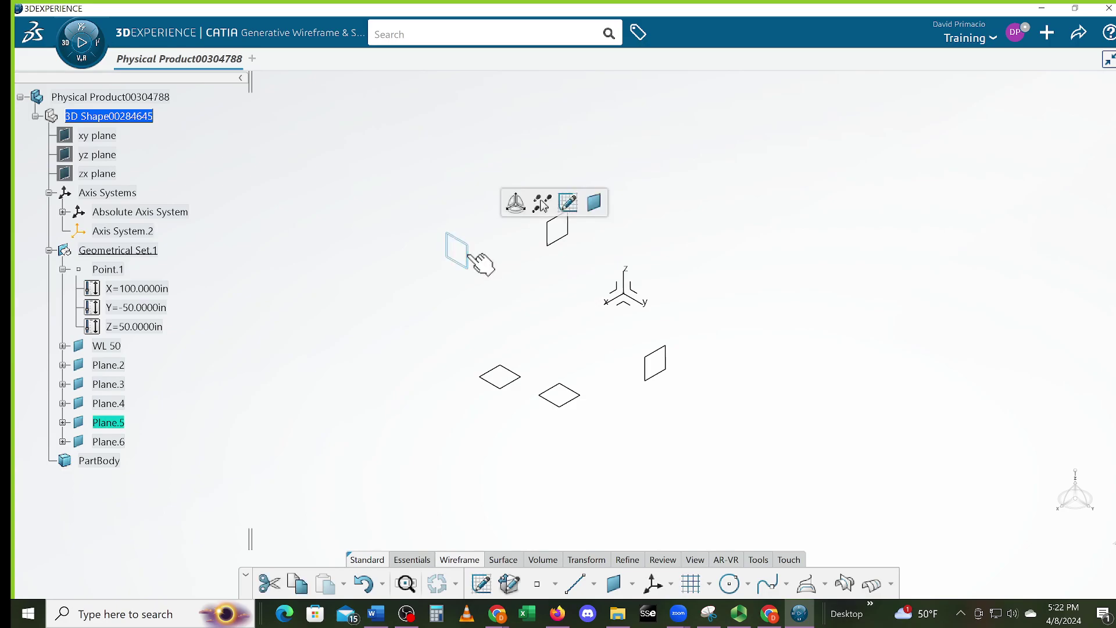
{"action": "left_click", "coordinate": [62, 422]}
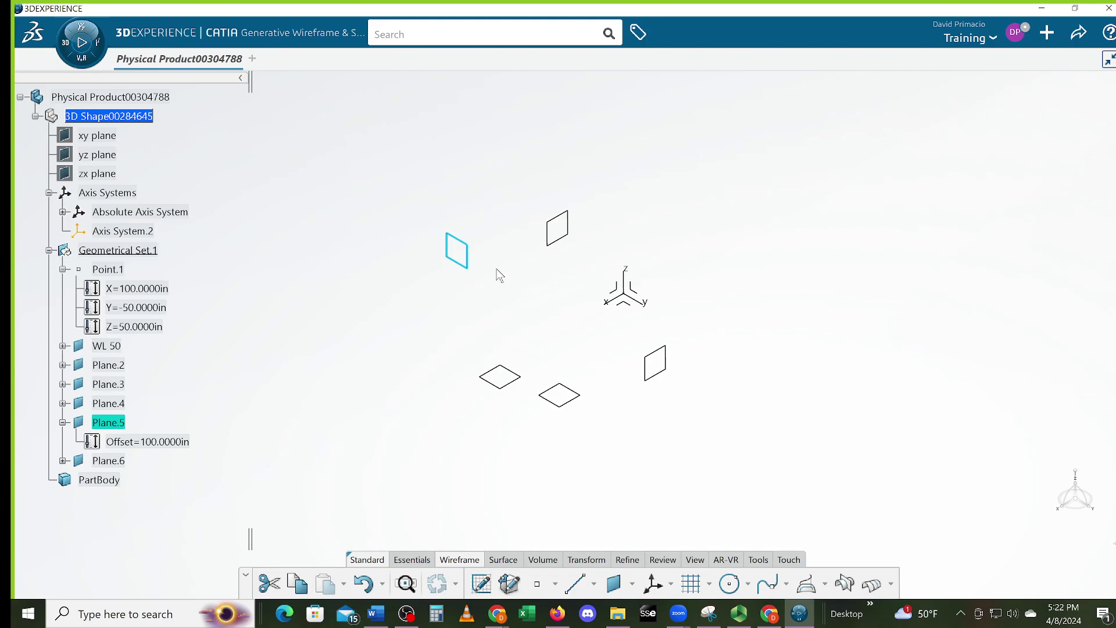
{"action": "left_click", "coordinate": [469, 315]}
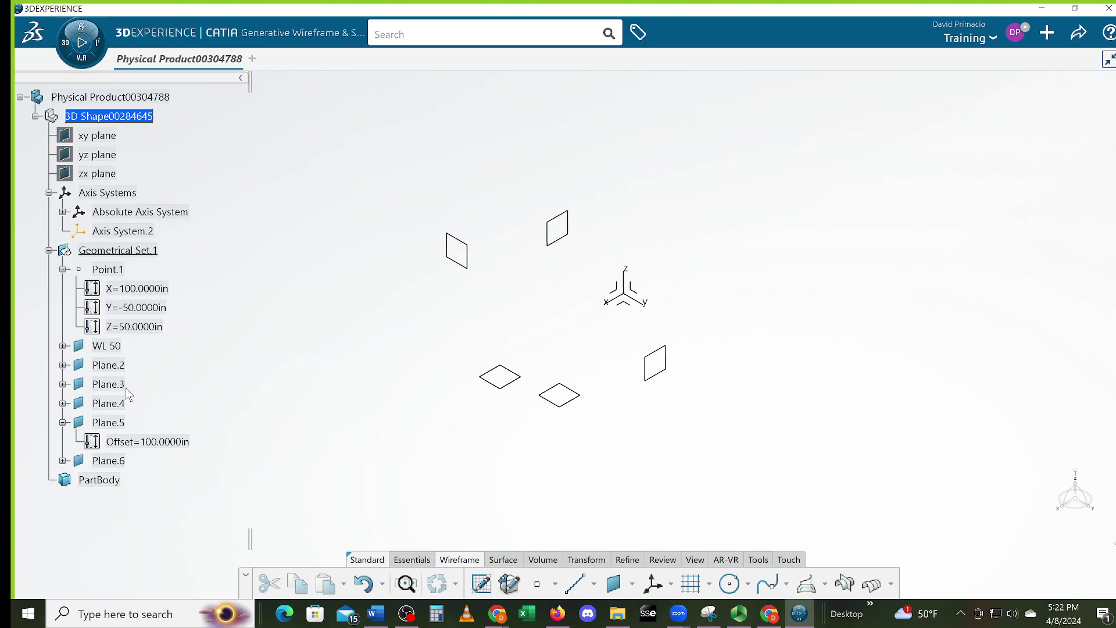
- Intersect the four planes WL 50, Plane.2, Plane.3 and Plane.4 with Plane.5
{"action": "left_click", "coordinate": [111, 346]}
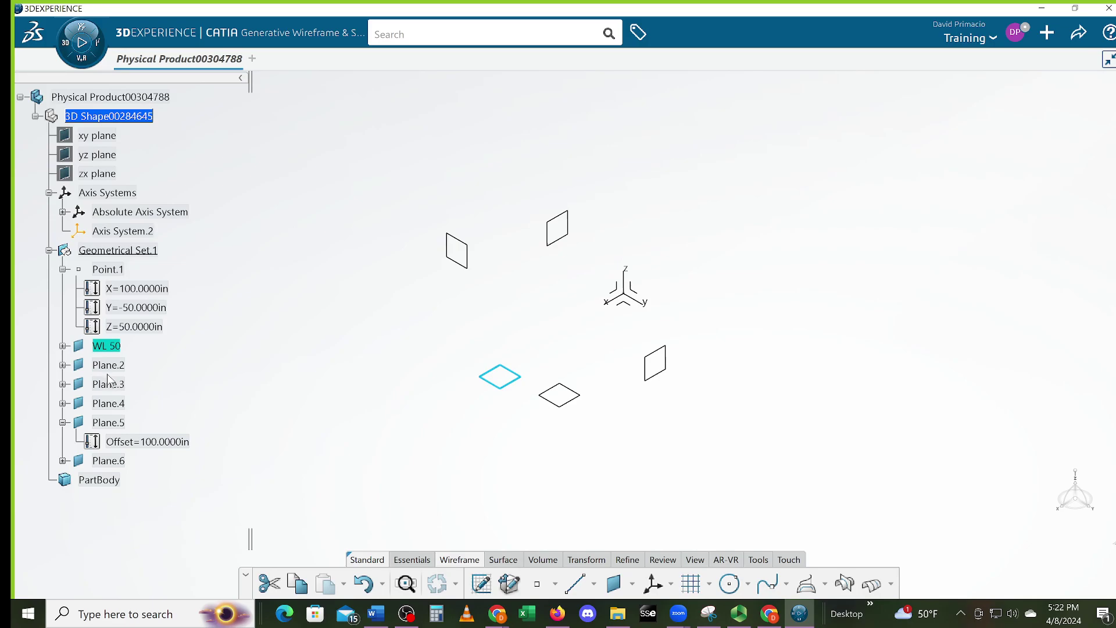
{"action": "left_click", "coordinate": [100, 402], "text": "ctrl"}
{"action": "left_click", "coordinate": [101, 383], "text": "ctrl"}
{"action": "left_click", "coordinate": [101, 365], "text": "ctrl"}
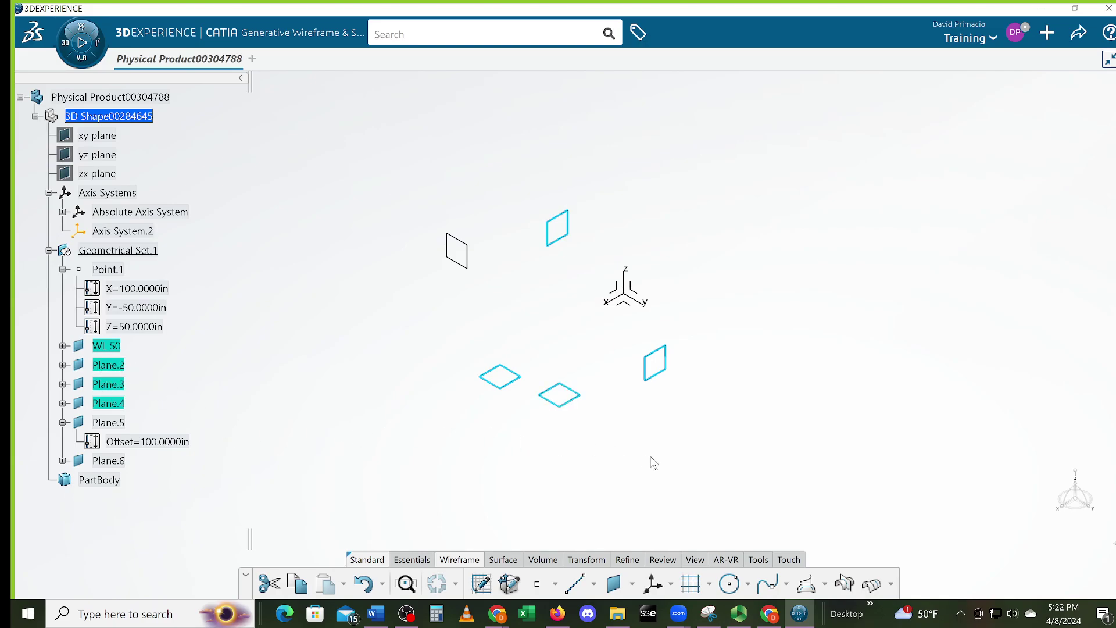
{"action": "left_click", "coordinate": [843, 586]}
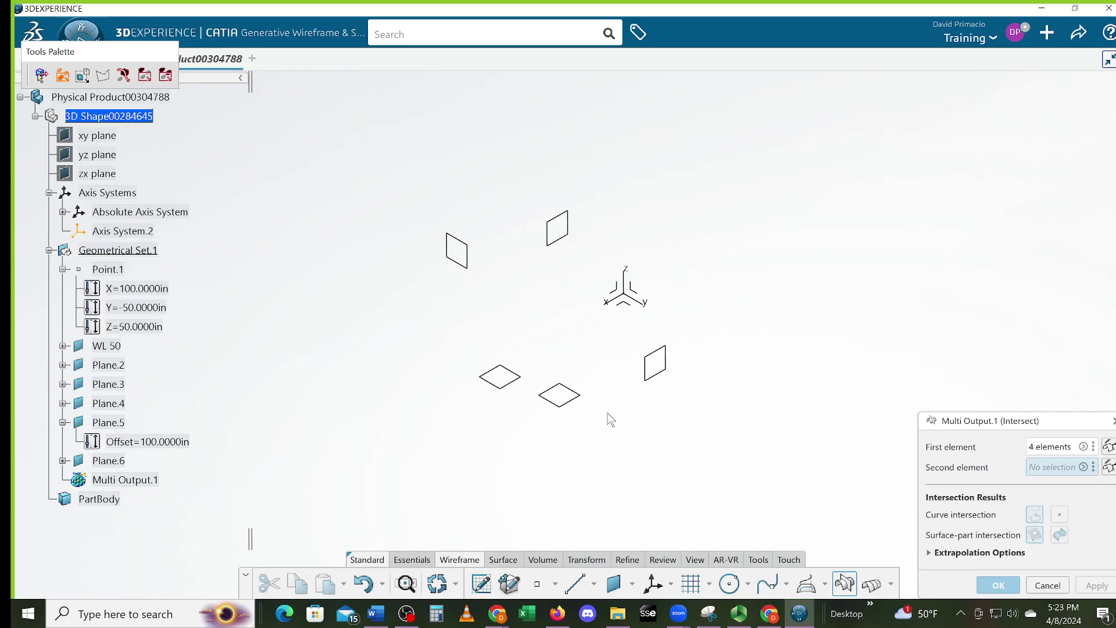
{"action": "left_click", "coordinate": [478, 269]}
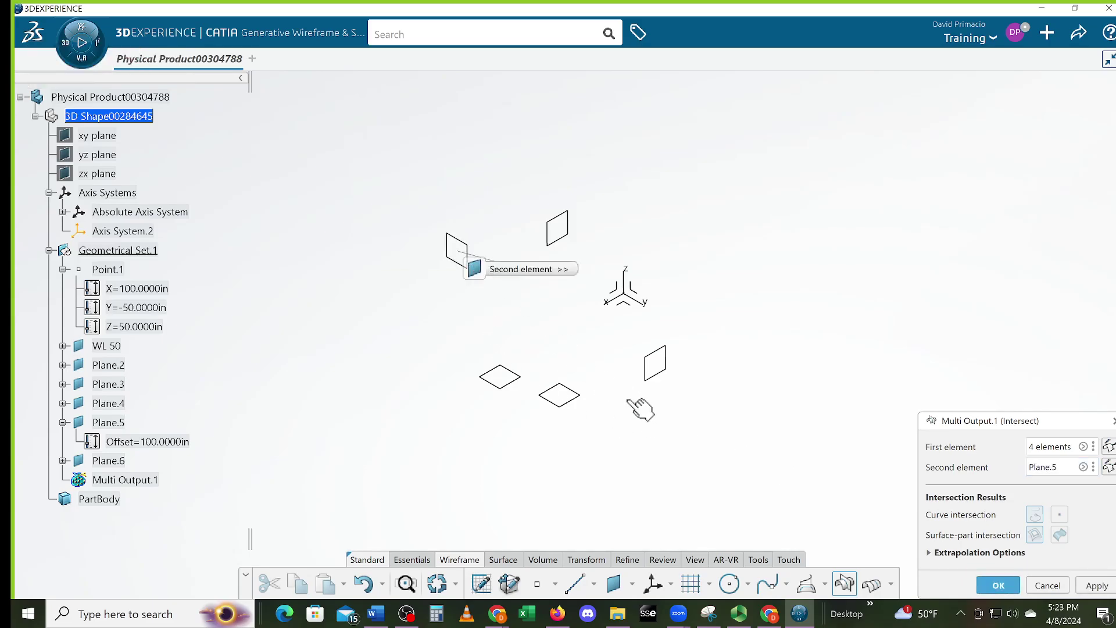
{"action": "left_click", "coordinate": [996, 586]}
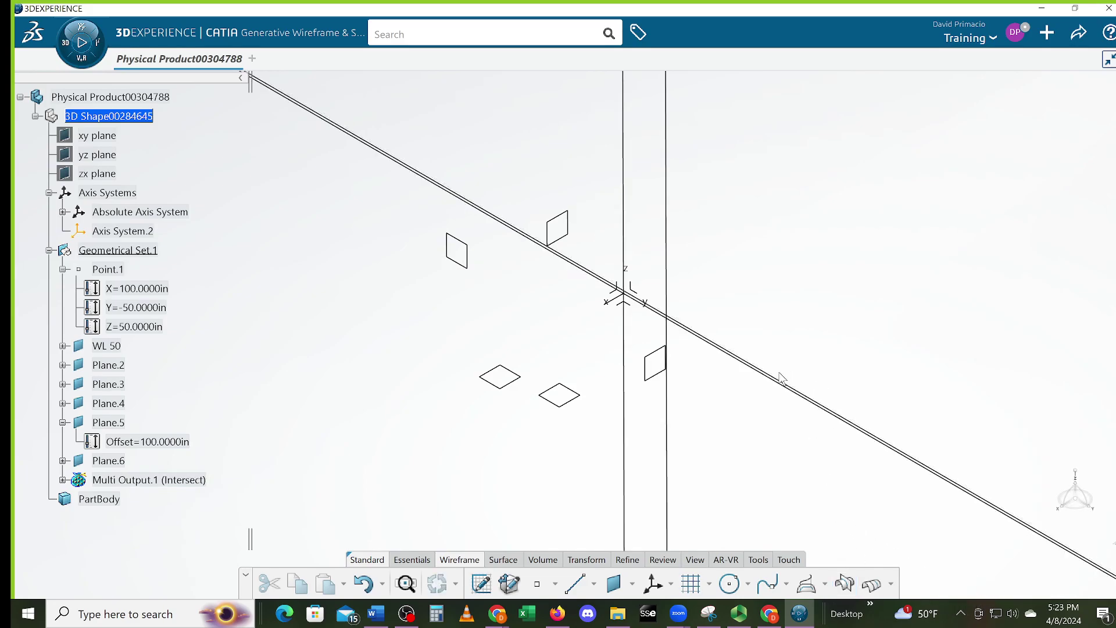
- Trim the four intersection lines to each other so they form one closed, narrow rectangular profile at Axis System.2
{"action": "middle_click_drag", "start_coordinate": [717, 389], "coordinate": [680, 323]}
{"action": "middle_click_drag", "start_coordinate": [588, 429], "coordinate": [623, 386]}
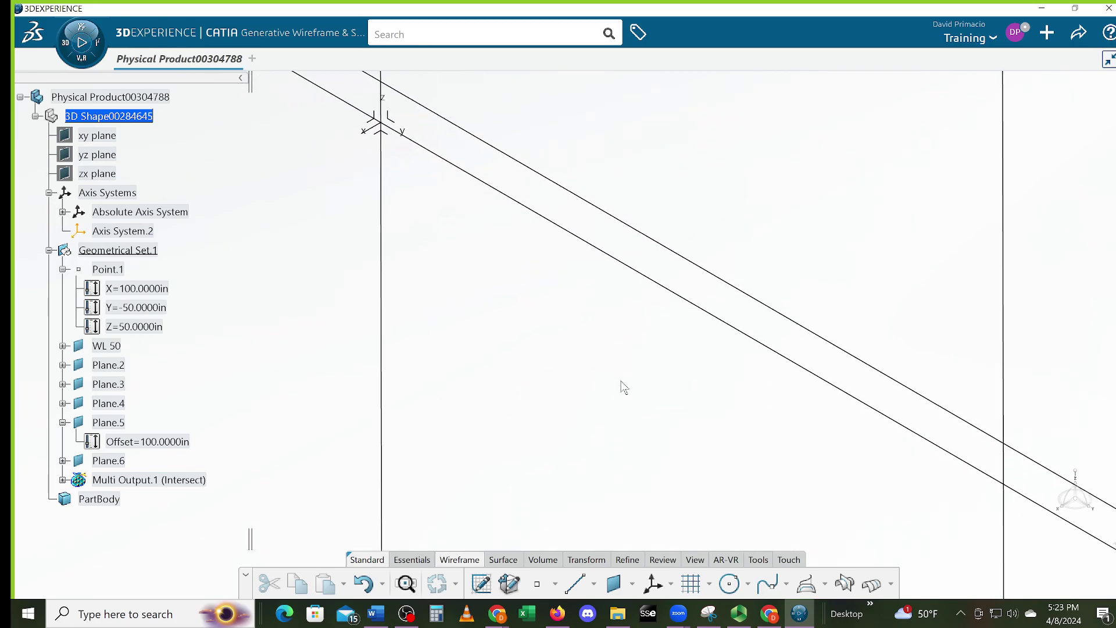
{"action": "middle_click_drag", "start_coordinate": [535, 312], "coordinate": [483, 332]}
{"action": "middle_click_drag", "start_coordinate": [570, 391], "coordinate": [549, 379]}
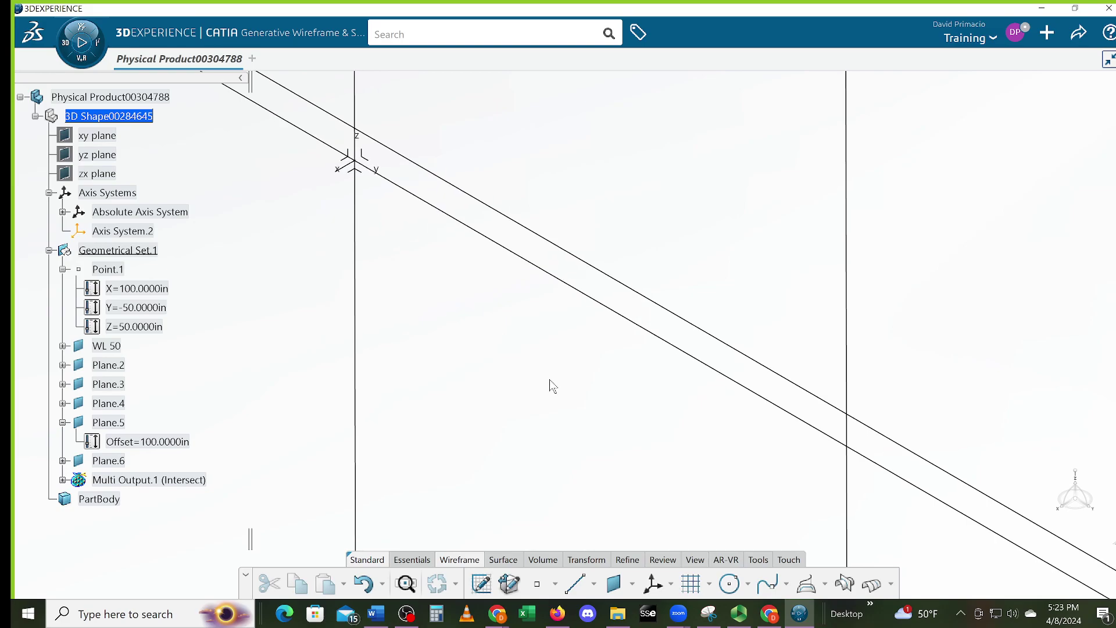
{"action": "left_click", "coordinate": [825, 584]}
{"action": "left_click", "coordinate": [825, 584]}
{"action": "left_click", "coordinate": [587, 560]}
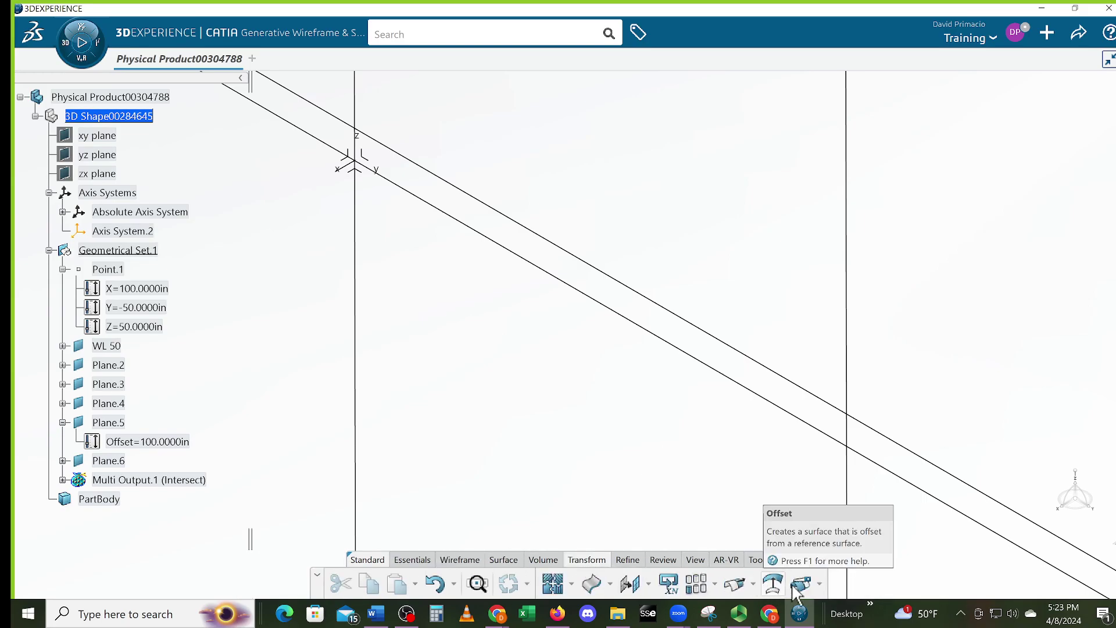
{"action": "left_click", "coordinate": [820, 582]}
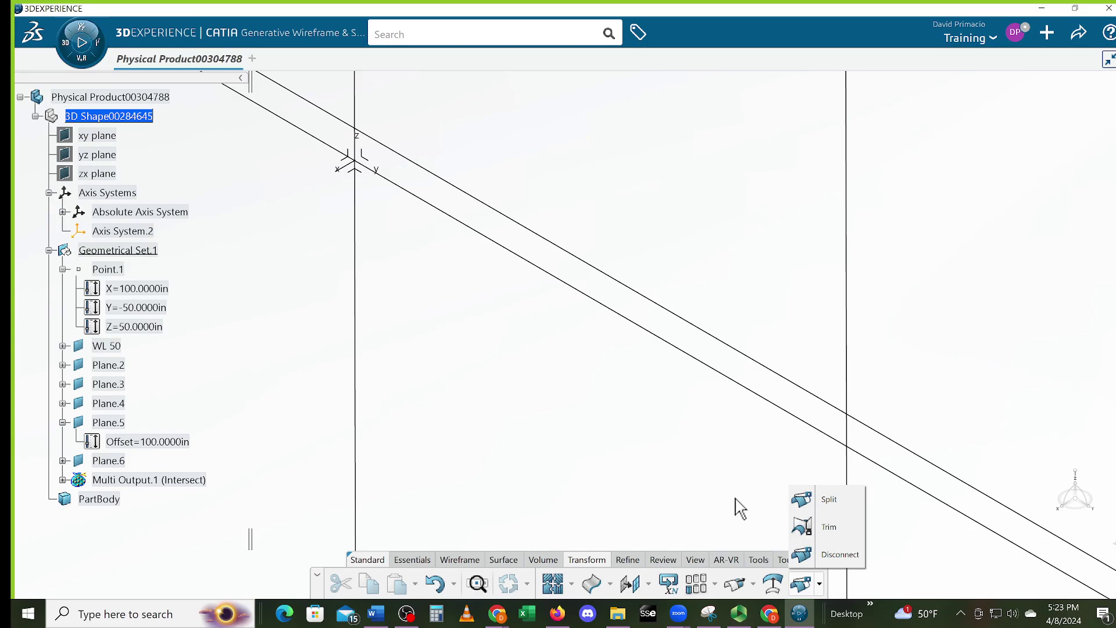
{"action": "left_click", "coordinate": [802, 528]}
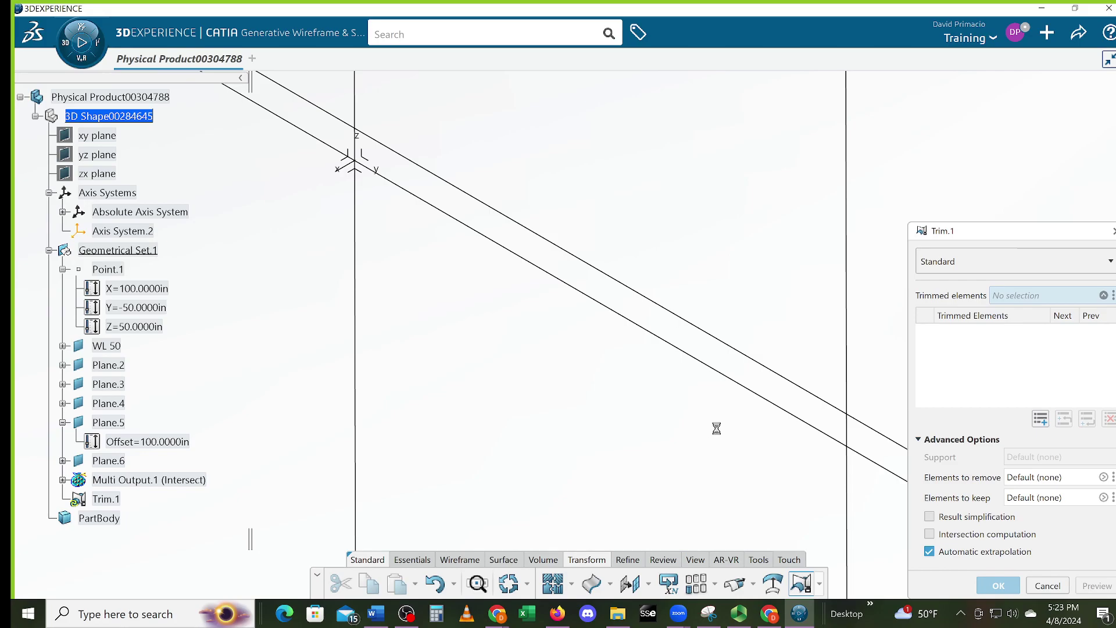
{"action": "left_click", "coordinate": [859, 436]}
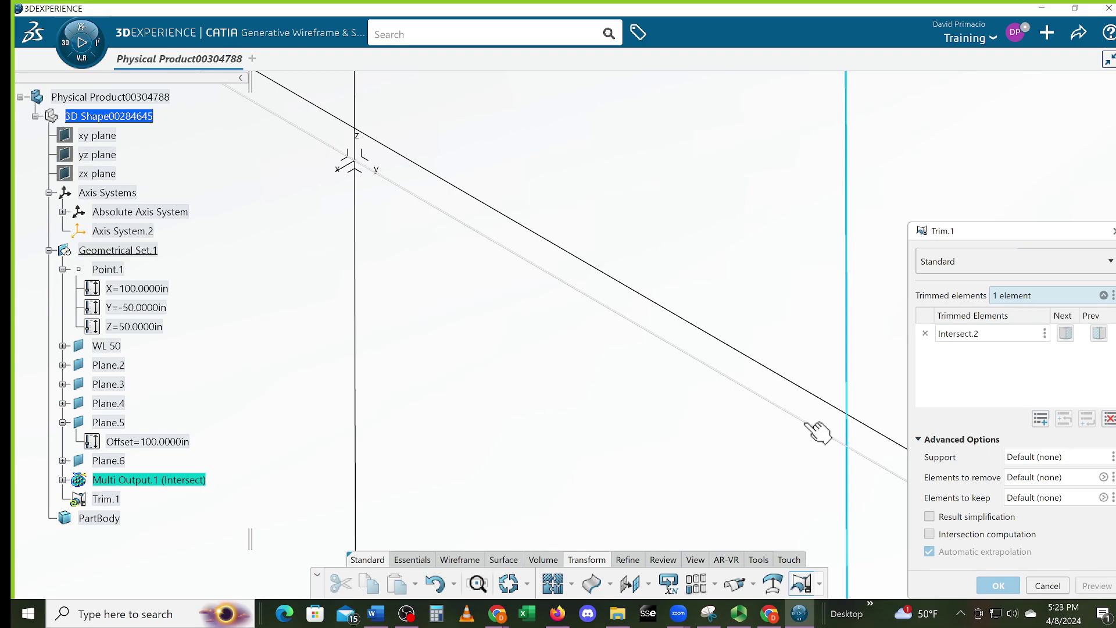
{"action": "left_click", "coordinate": [494, 240]}
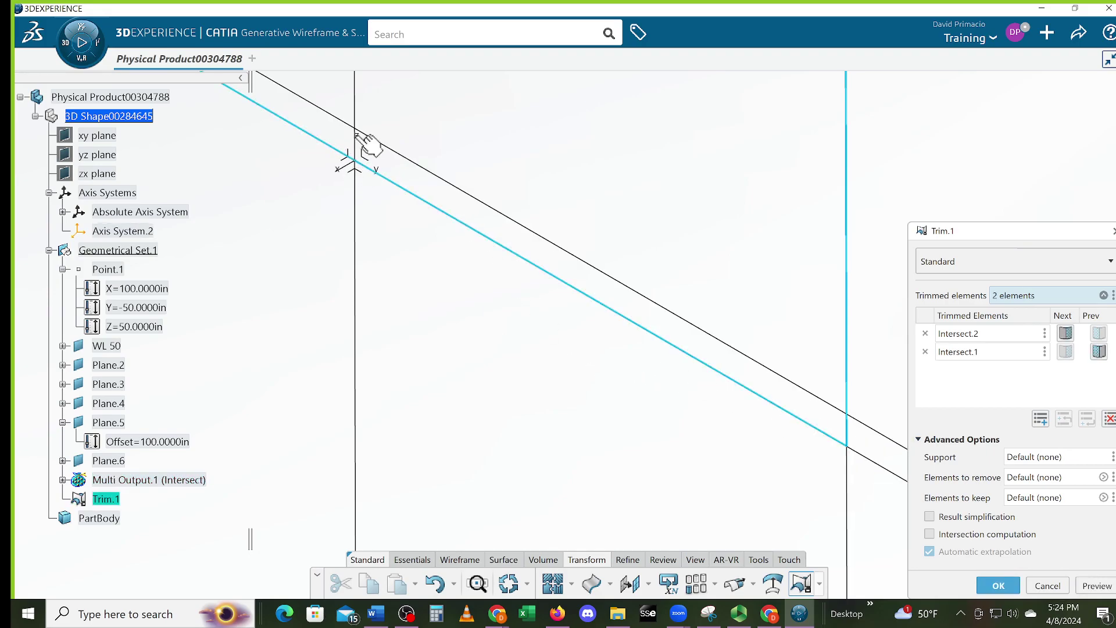
{"action": "left_click", "coordinate": [355, 155]}
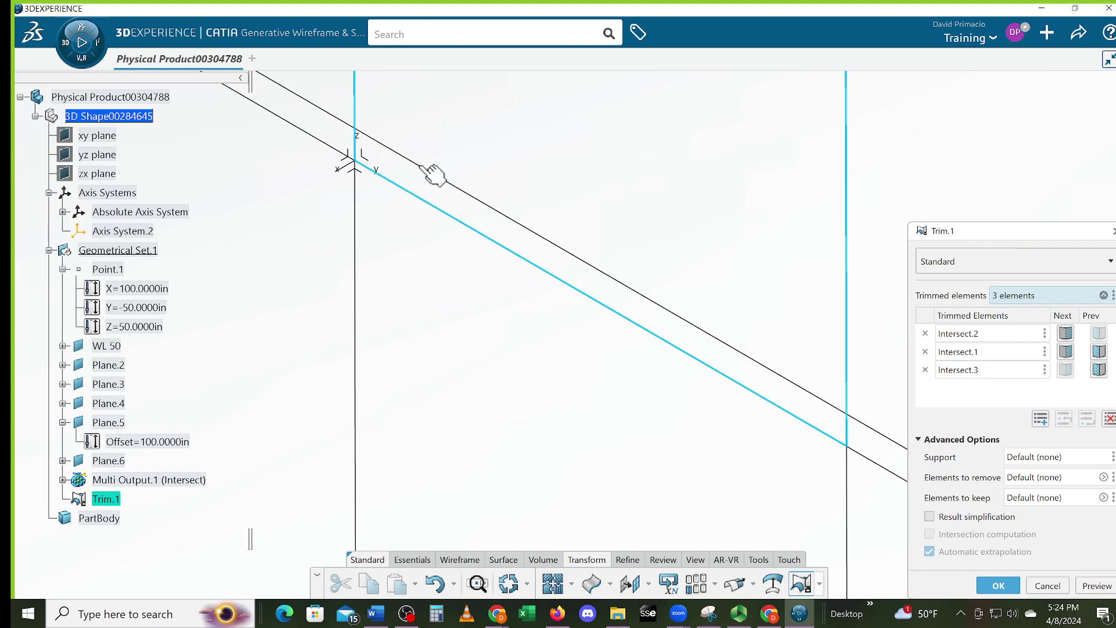
{"action": "left_click", "coordinate": [431, 172]}
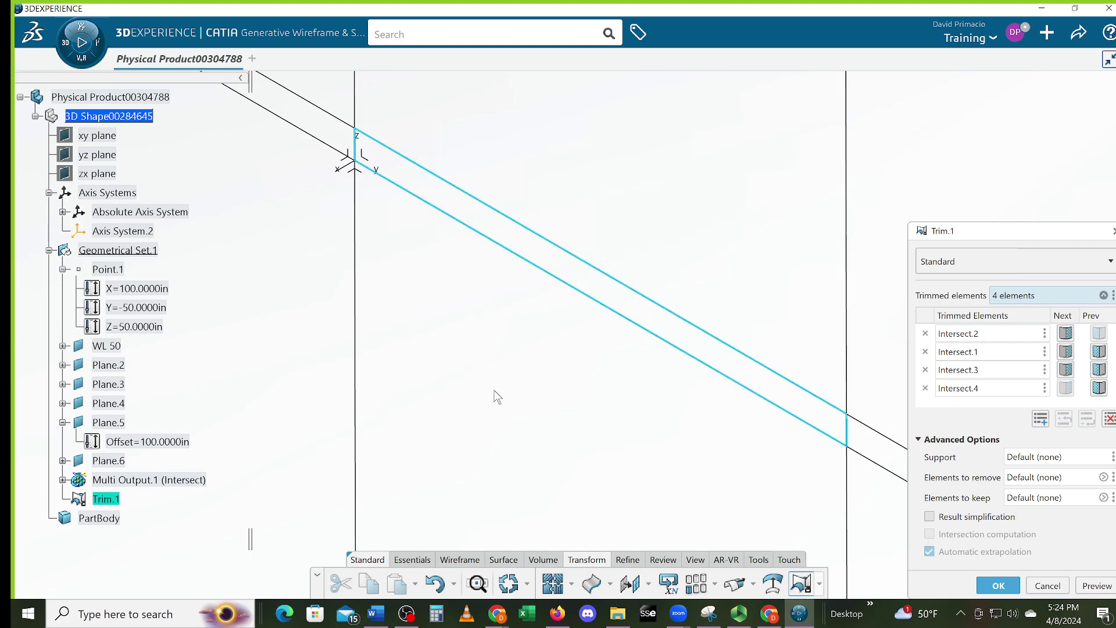
{"action": "left_click", "coordinate": [998, 586]}
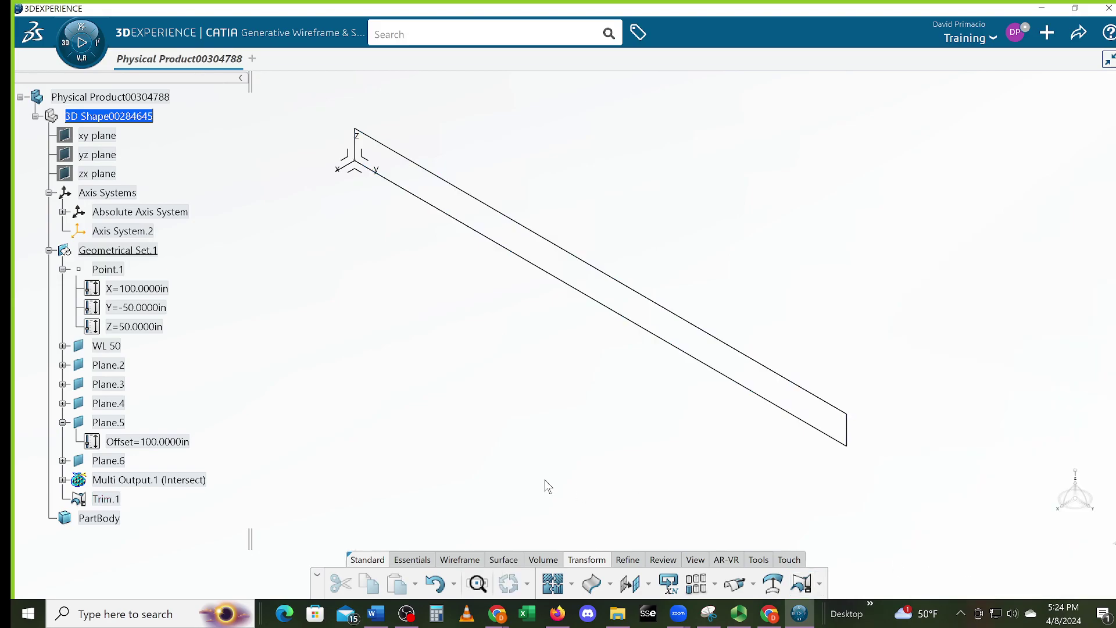
- Select the Plane.4 symbol below the trimmed profile and expand Plane.4 in the tree to check its offset
{"action": "middle_click_drag", "start_coordinate": [428, 383], "coordinate": [505, 379]}
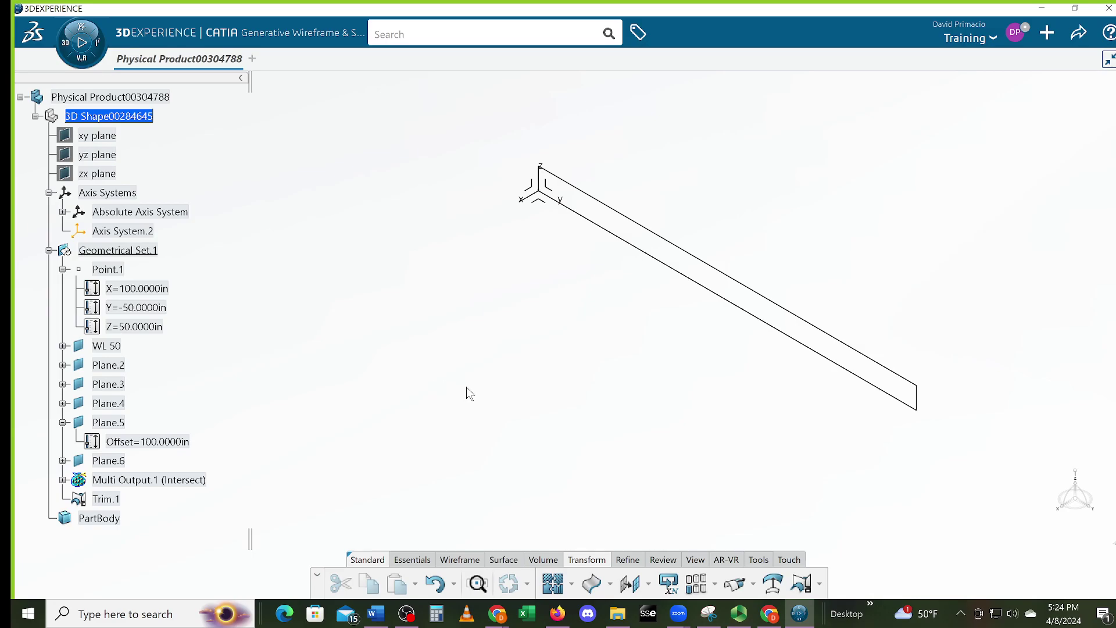
{"action": "middle_click_drag", "start_coordinate": [428, 383], "coordinate": [551, 340]}
{"action": "middle_click_drag", "start_coordinate": [809, 324], "coordinate": [530, 403]}
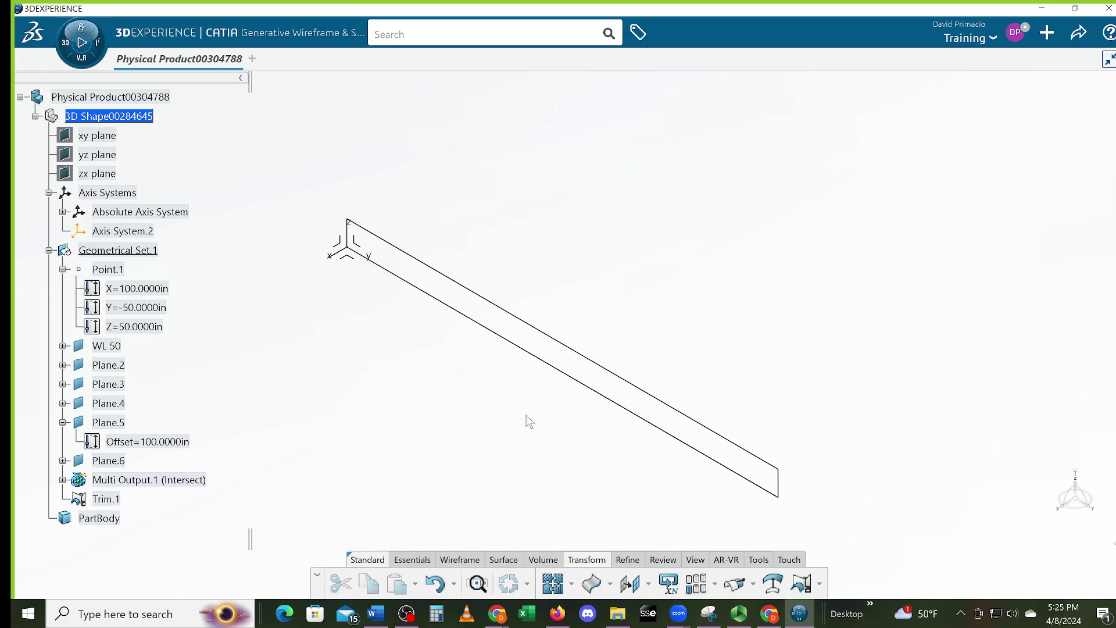
{"action": "middle_click_drag", "start_coordinate": [419, 423], "coordinate": [475, 454]}
{"action": "middle_click_drag", "start_coordinate": [942, 295], "coordinate": [864, 380]}
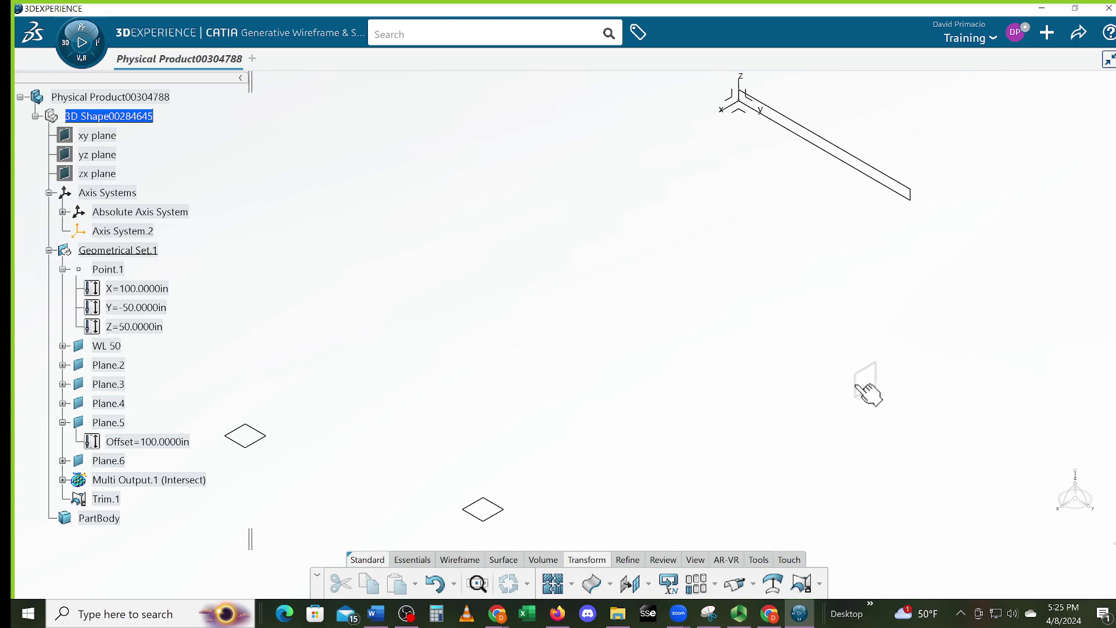
{"action": "left_click", "coordinate": [861, 389]}
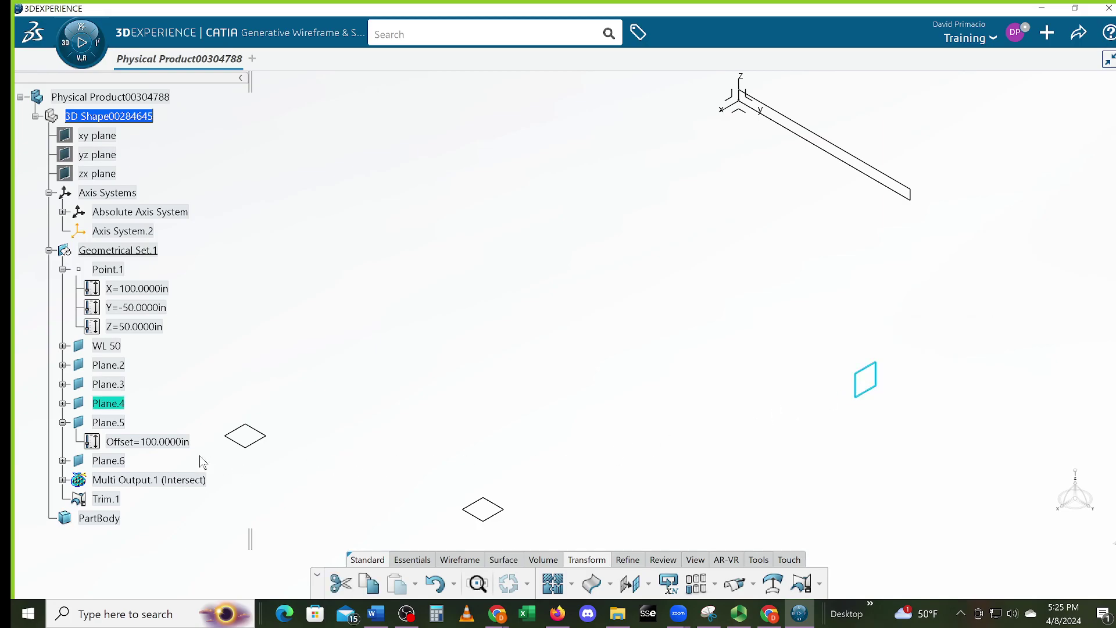
{"action": "left_click", "coordinate": [62, 404]}
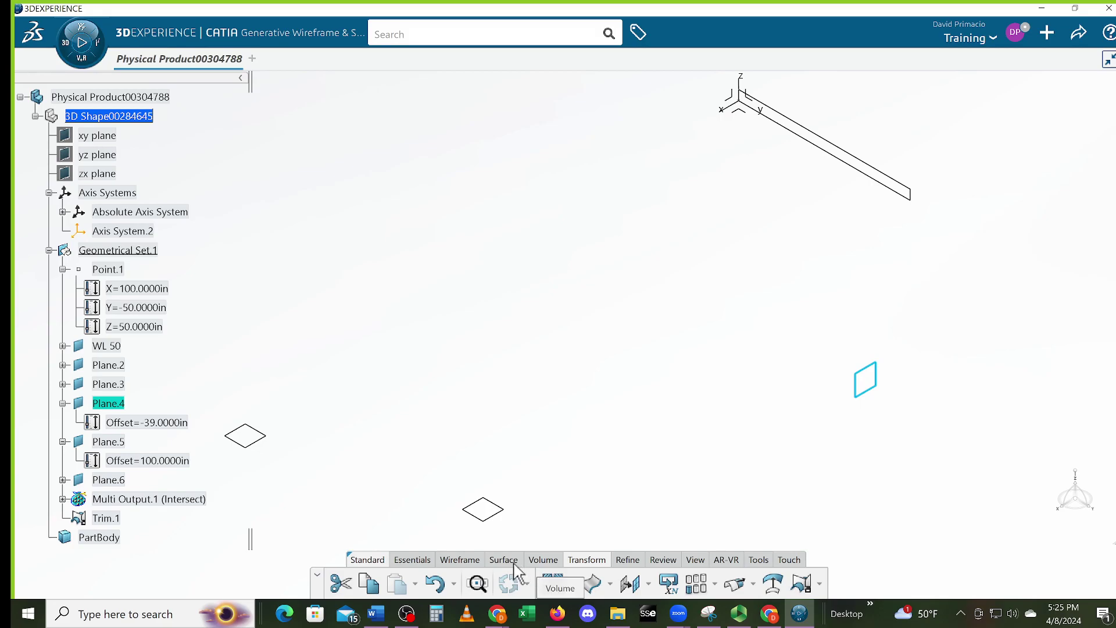
- Create a plane offset 2 in from Plane.4 in the reversed direction and repeat it with 2 instances in Absolute mode in a new body
{"action": "left_click", "coordinate": [464, 560]}
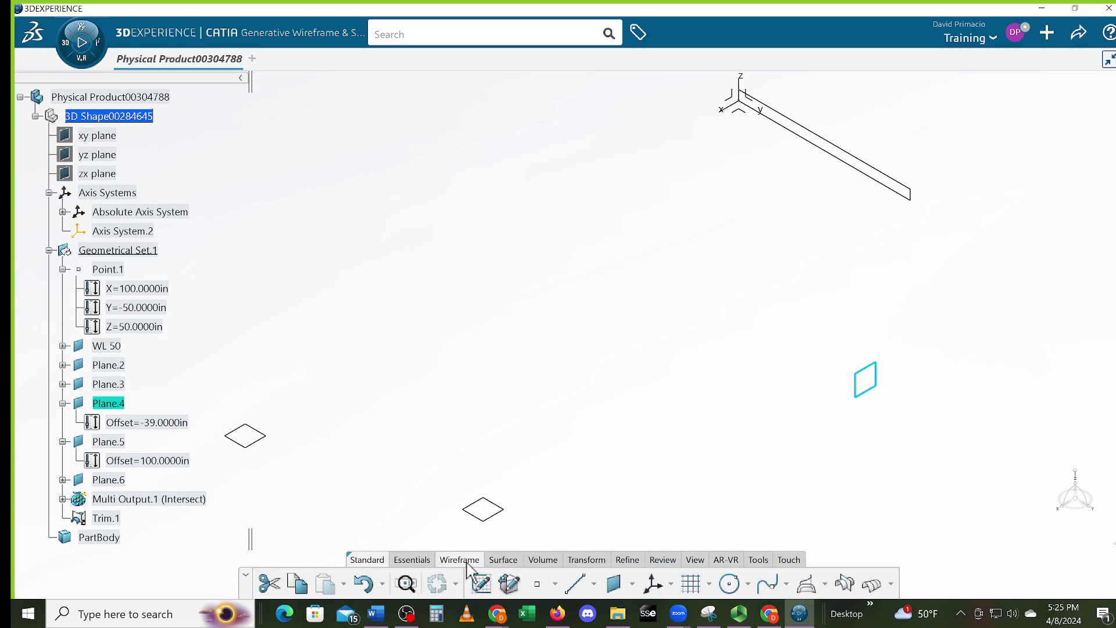
{"action": "left_click", "coordinate": [632, 583]}
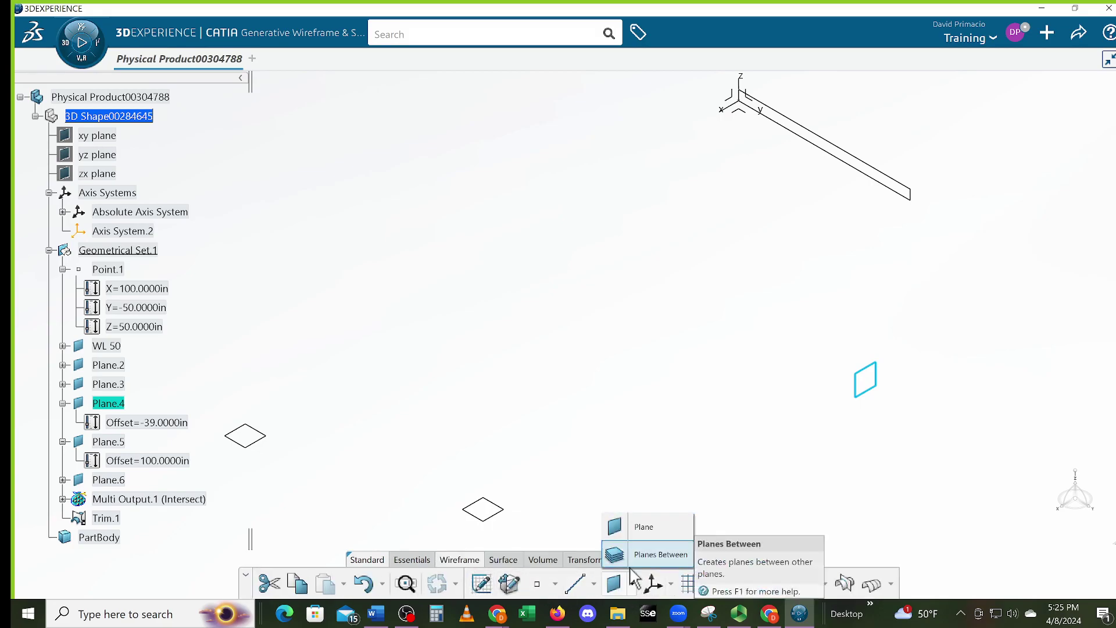
{"action": "left_click", "coordinate": [555, 584]}
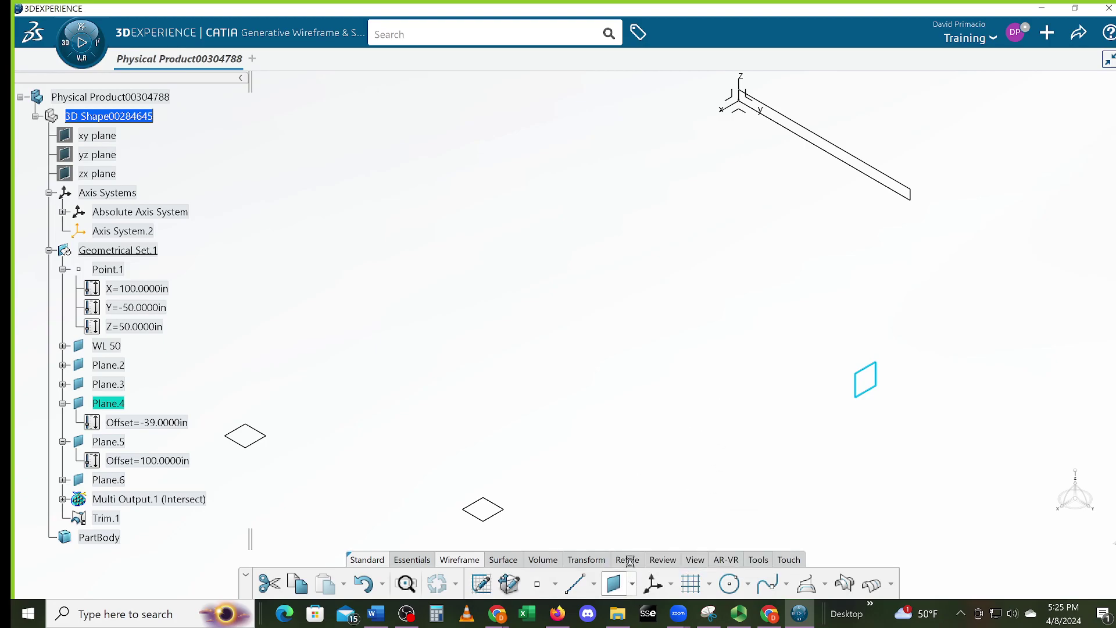
{"action": "left_click", "coordinate": [614, 584]}
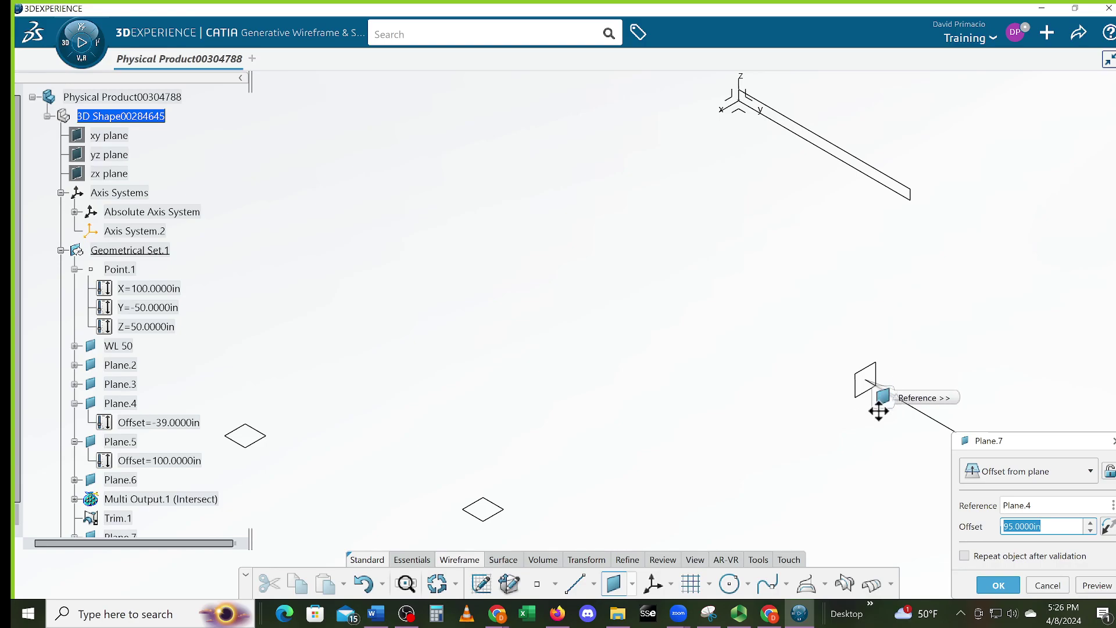
{"action": "left_click", "coordinate": [1109, 531]}
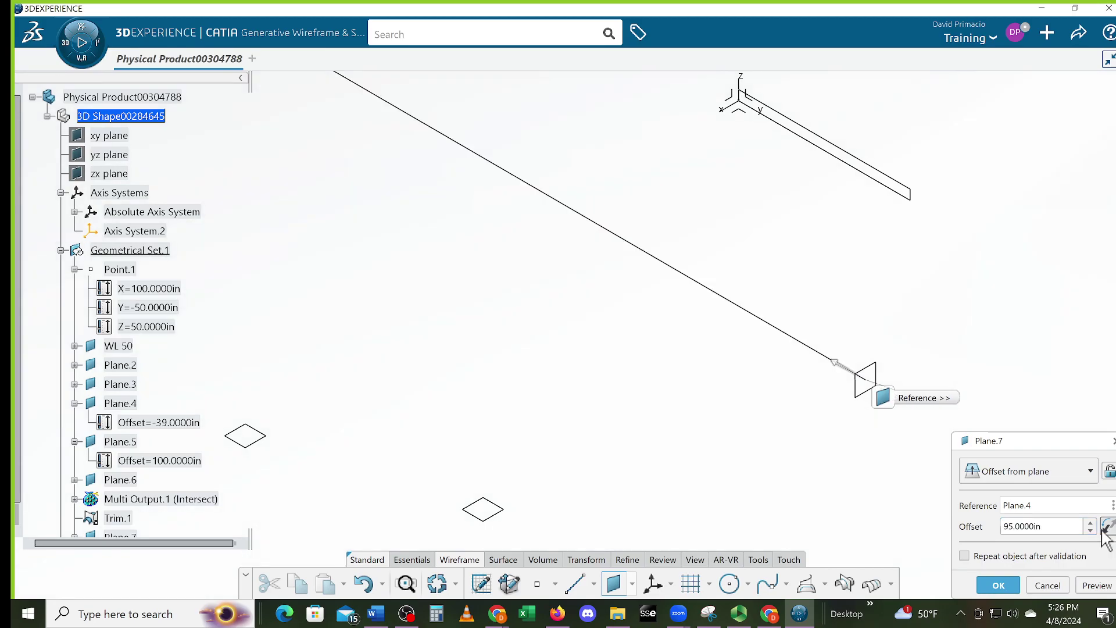
{"action": "left_click_drag", "start_coordinate": [1060, 531], "coordinate": [941, 530]}
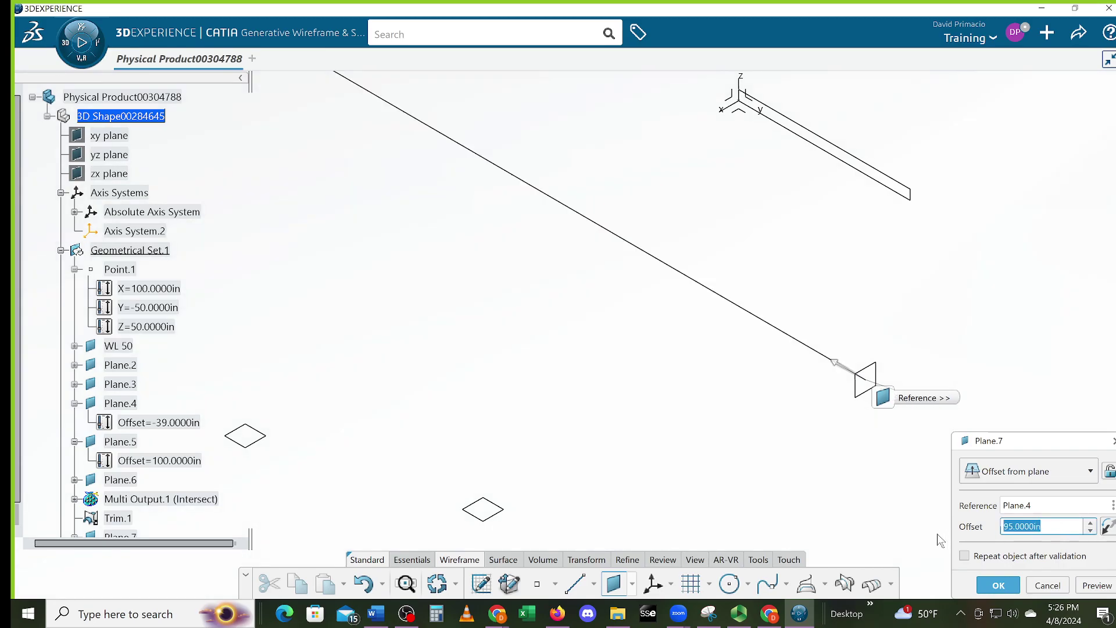
{"action": "type", "text": "2"}
{"action": "key", "text": "Return"}
{"action": "left_click", "coordinate": [964, 556]}
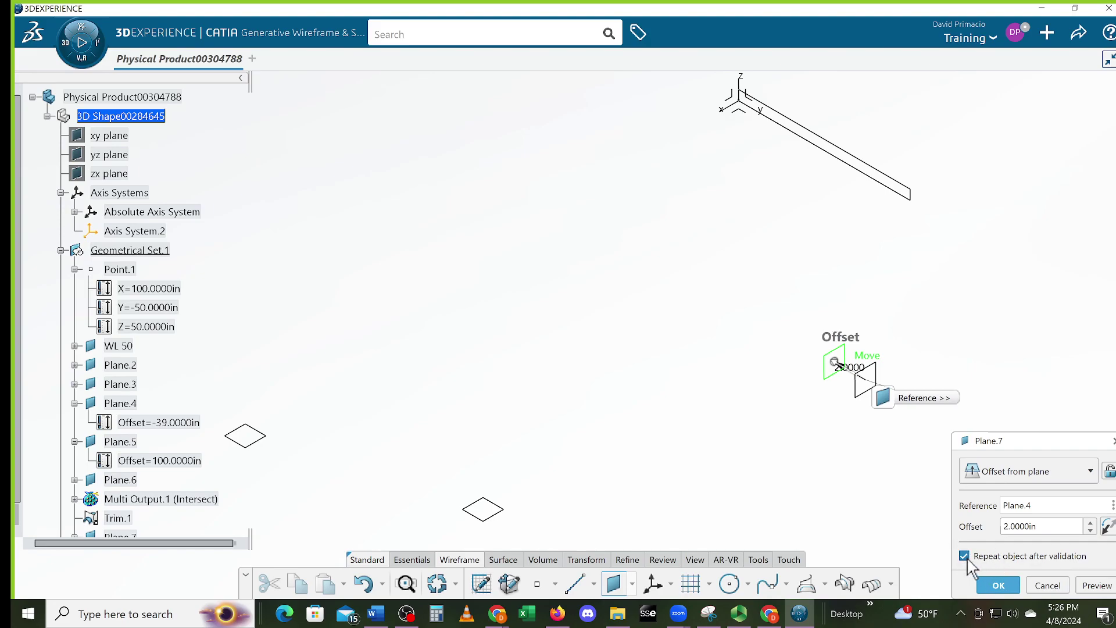
{"action": "left_click", "coordinate": [998, 585]}
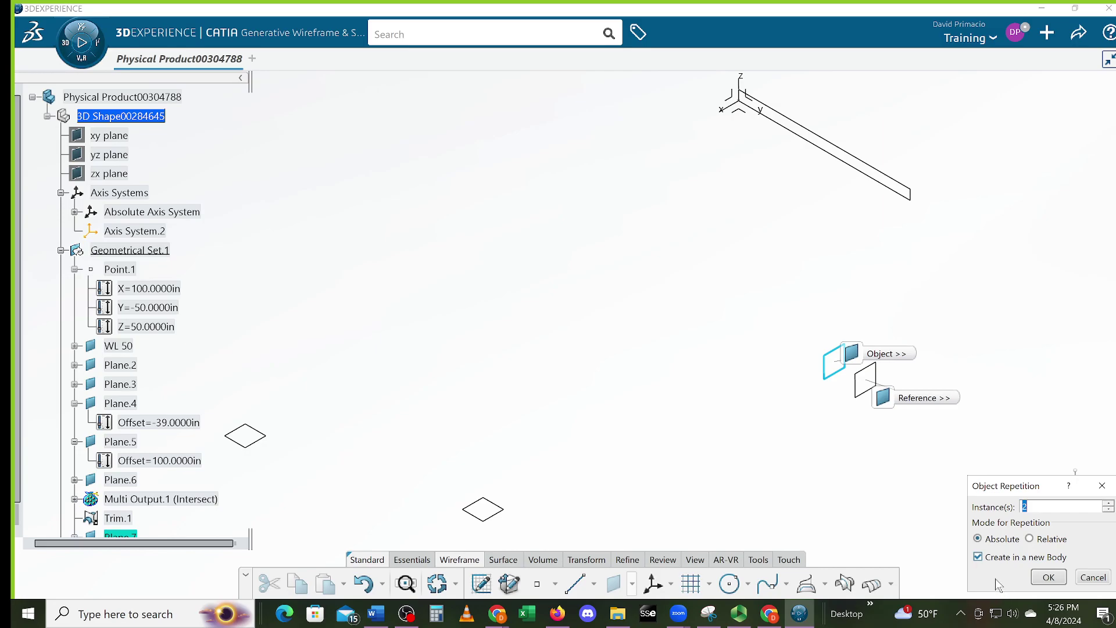
{"action": "left_click", "coordinate": [1046, 577]}
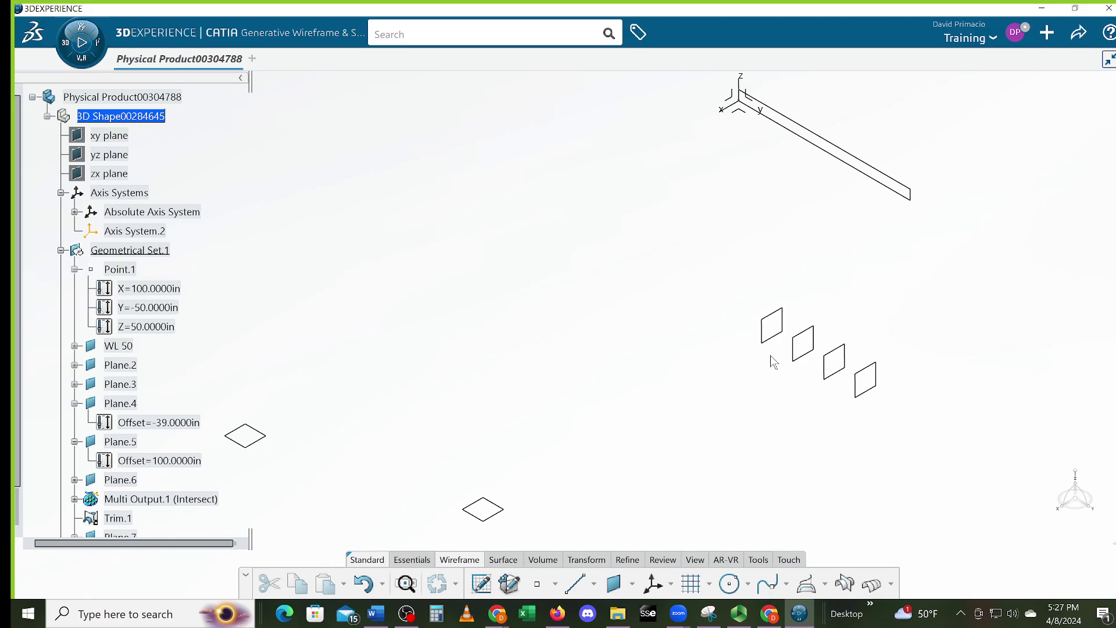
{"action": "middle_click_drag", "start_coordinate": [543, 369], "coordinate": [584, 372]}
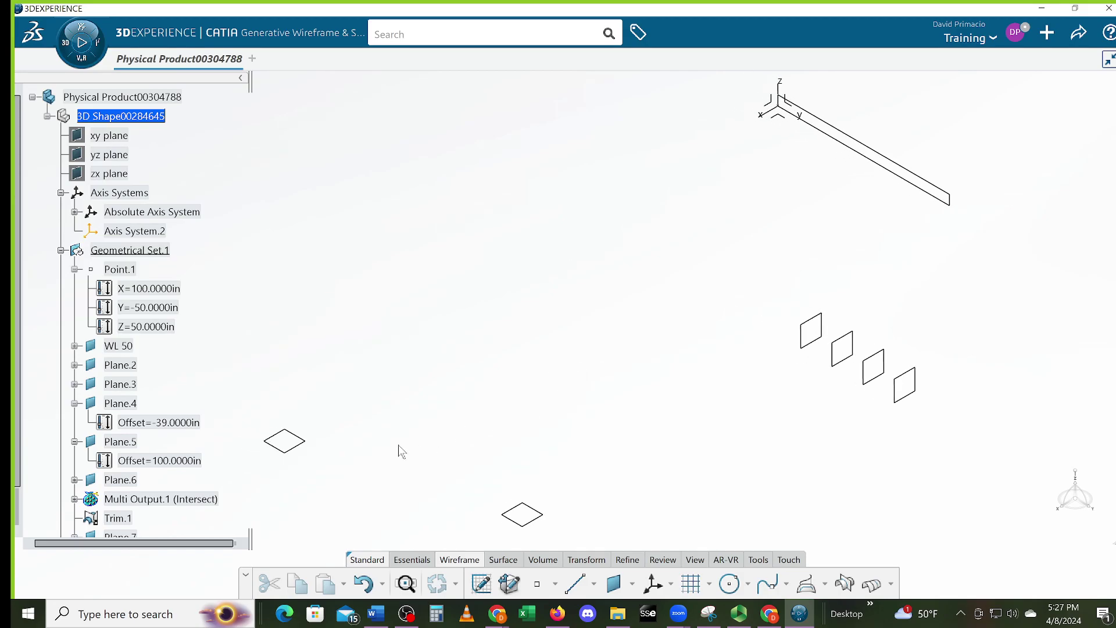
{"action": "middle_click_drag", "start_coordinate": [360, 455], "coordinate": [384, 460]}
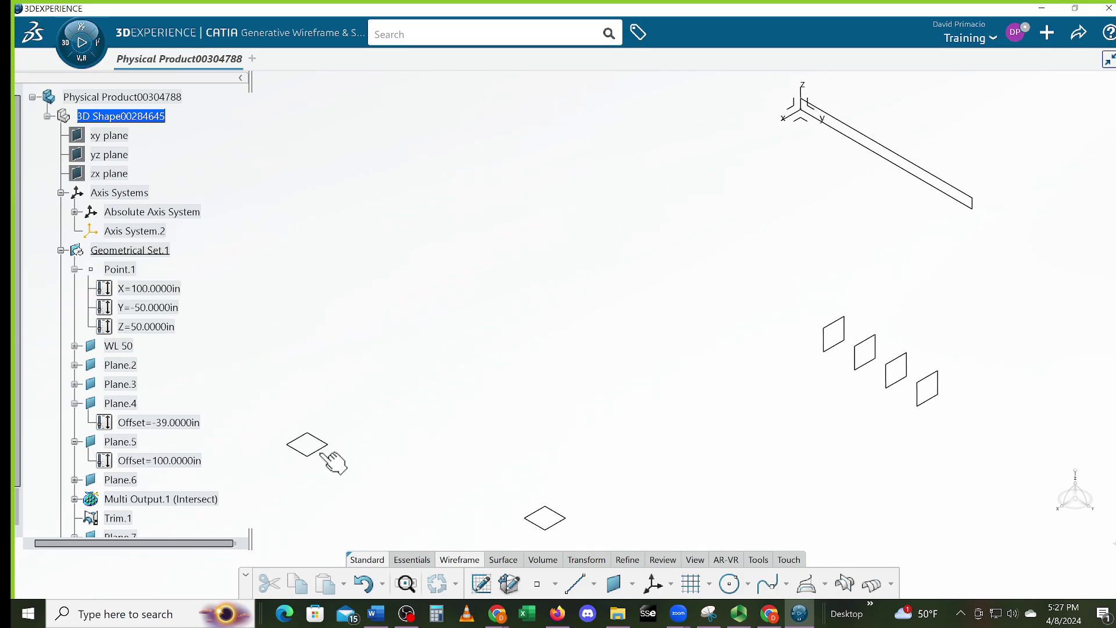
{"action": "left_click", "coordinate": [323, 447]}
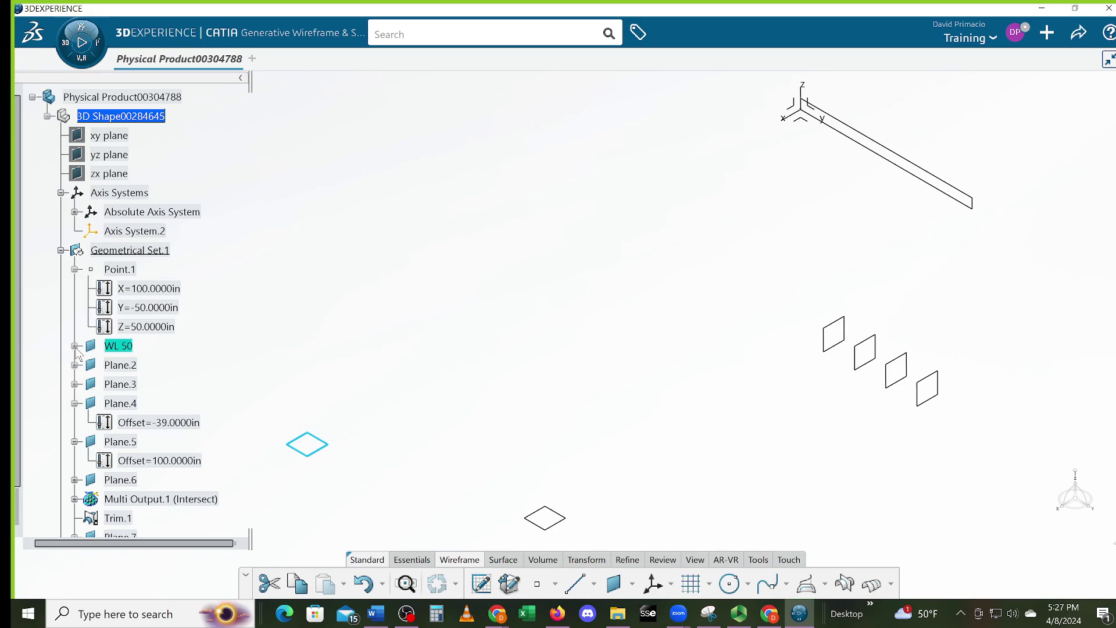
{"action": "middle_click_drag", "start_coordinate": [366, 403], "coordinate": [602, 372]}
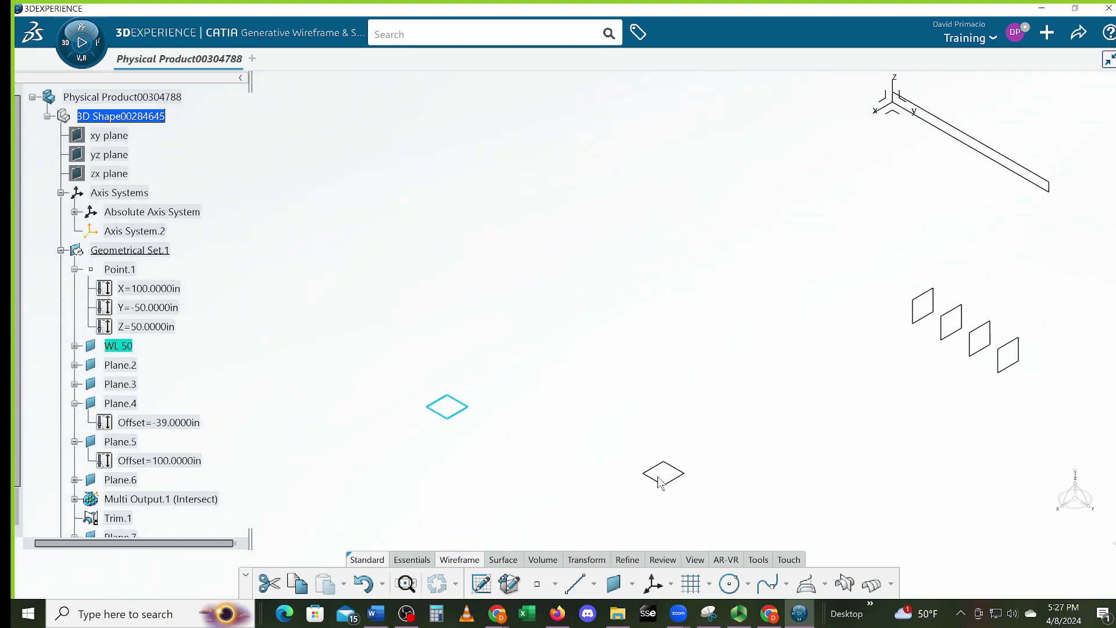
{"action": "left_click", "coordinate": [663, 487]}
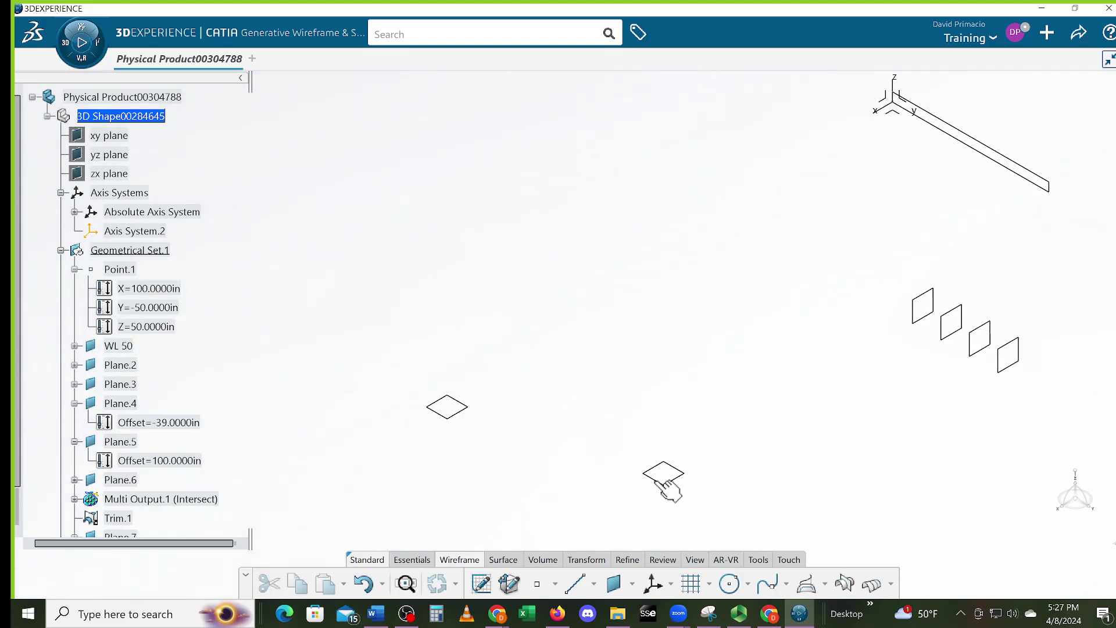
{"action": "double_click", "coordinate": [663, 483]}
{"action": "left_click_drag", "start_coordinate": [702, 475], "coordinate": [625, 378]}
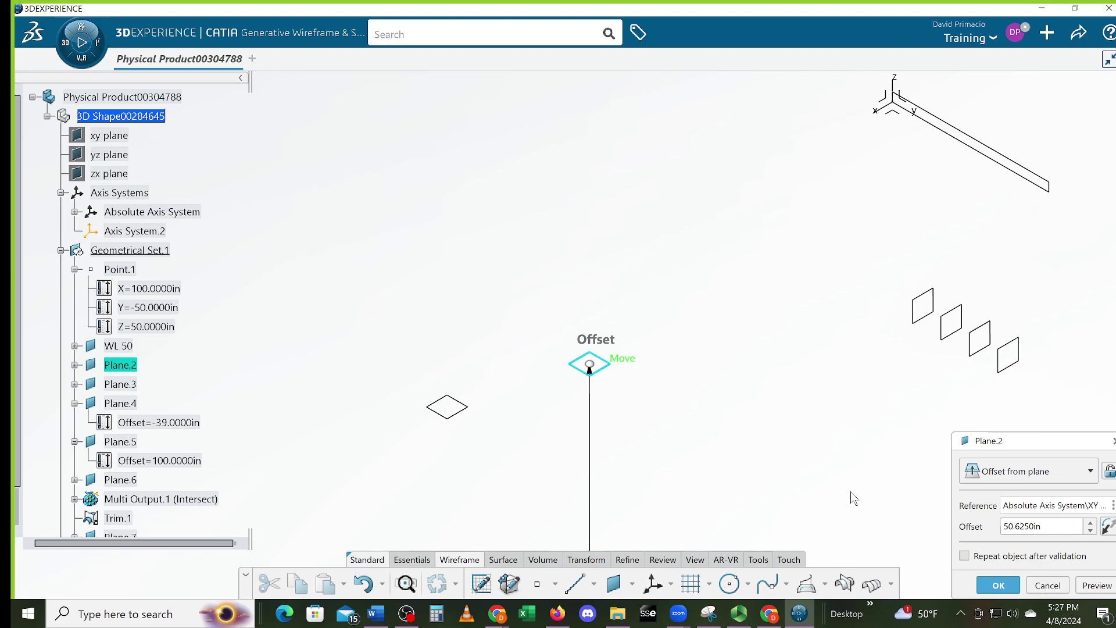
{"action": "left_click", "coordinate": [964, 556]}
{"action": "left_click_drag", "start_coordinate": [1054, 526], "coordinate": [1004, 527]}
{"action": "type", "text": "1/8"}
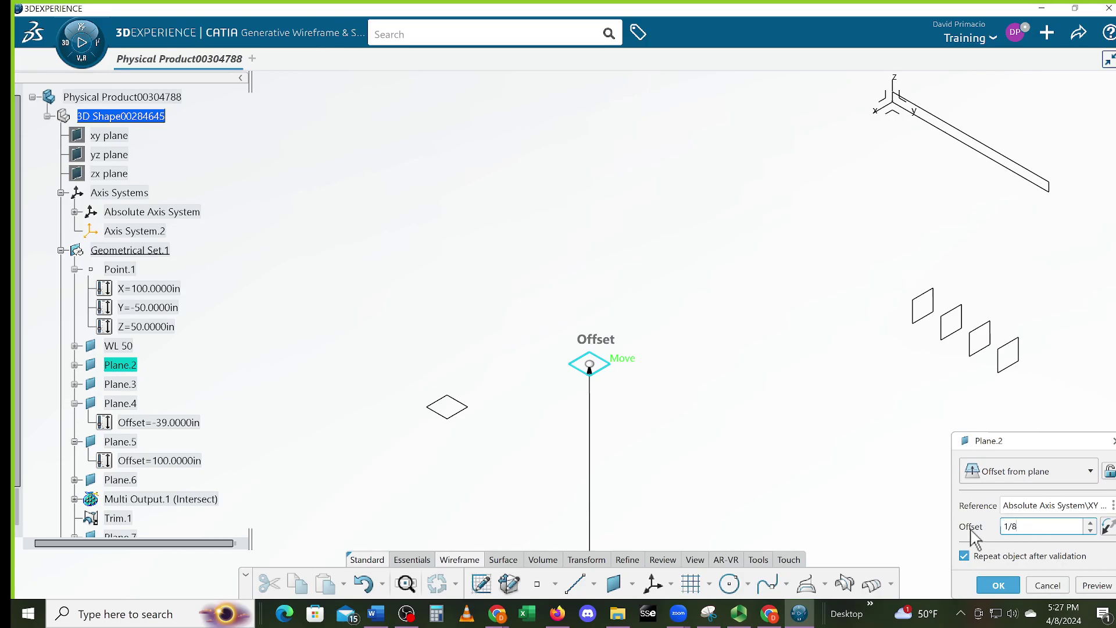
{"action": "key", "text": "Return"}
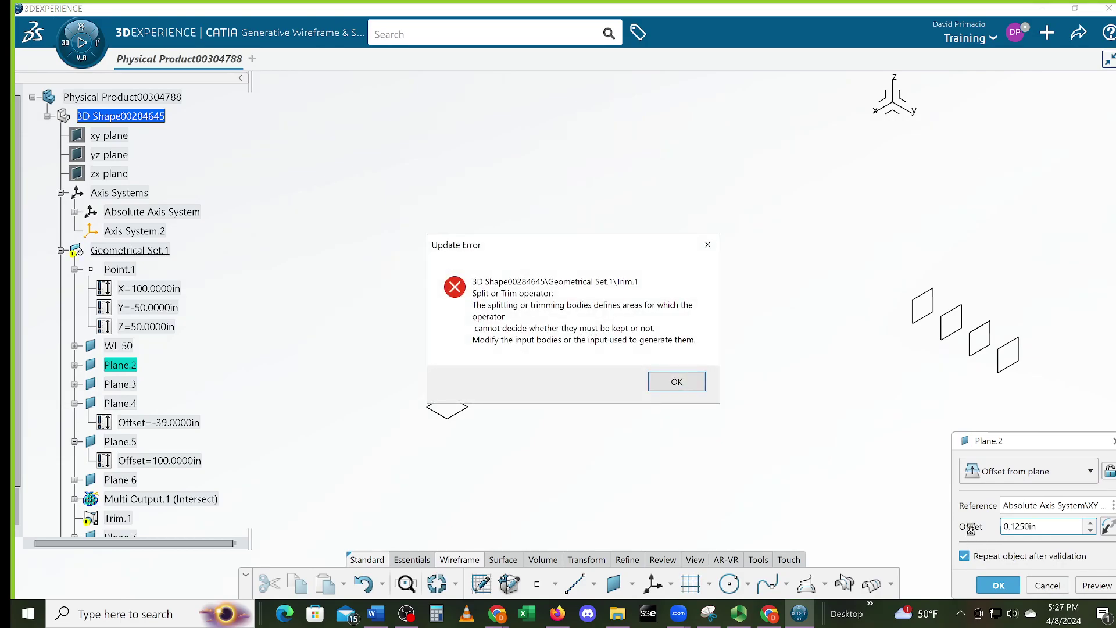
{"action": "left_click", "coordinate": [676, 382]}
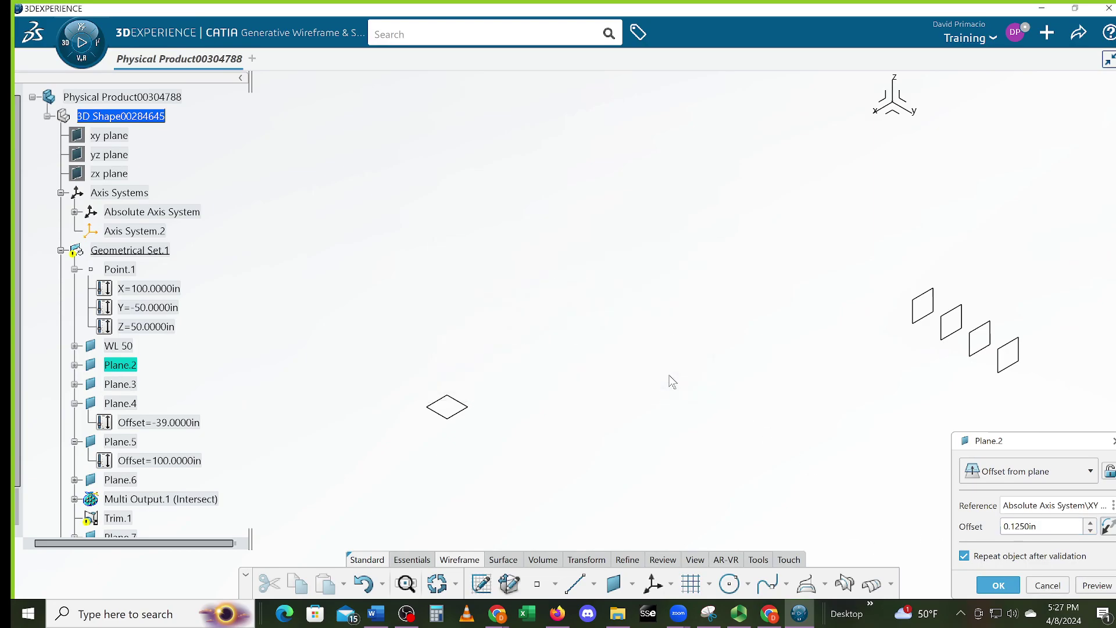
{"action": "left_click", "coordinate": [1047, 586]}
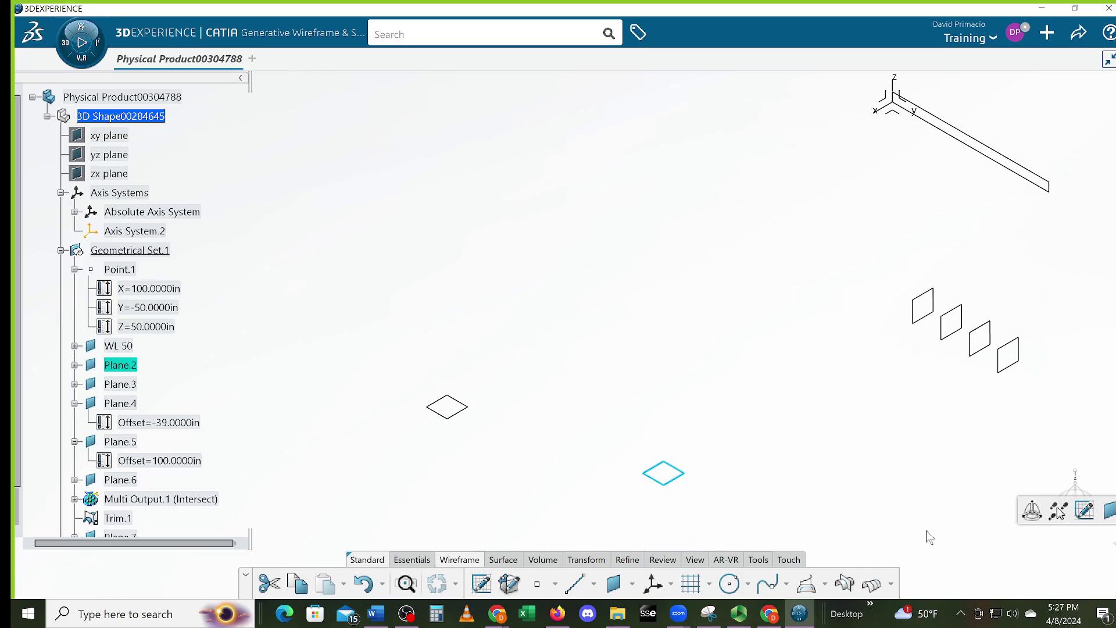
- Edit Plane.2 and move its symbol up beside the WL 50 plane symbol
{"action": "double_click", "coordinate": [680, 480]}
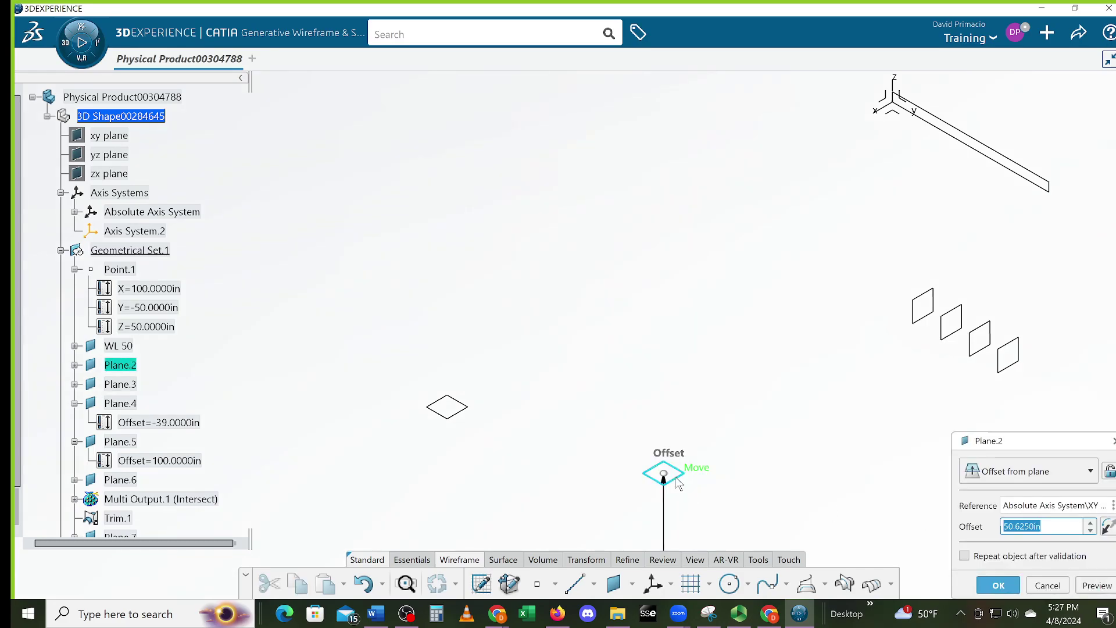
{"action": "left_click_drag", "start_coordinate": [629, 386], "coordinate": [565, 335]}
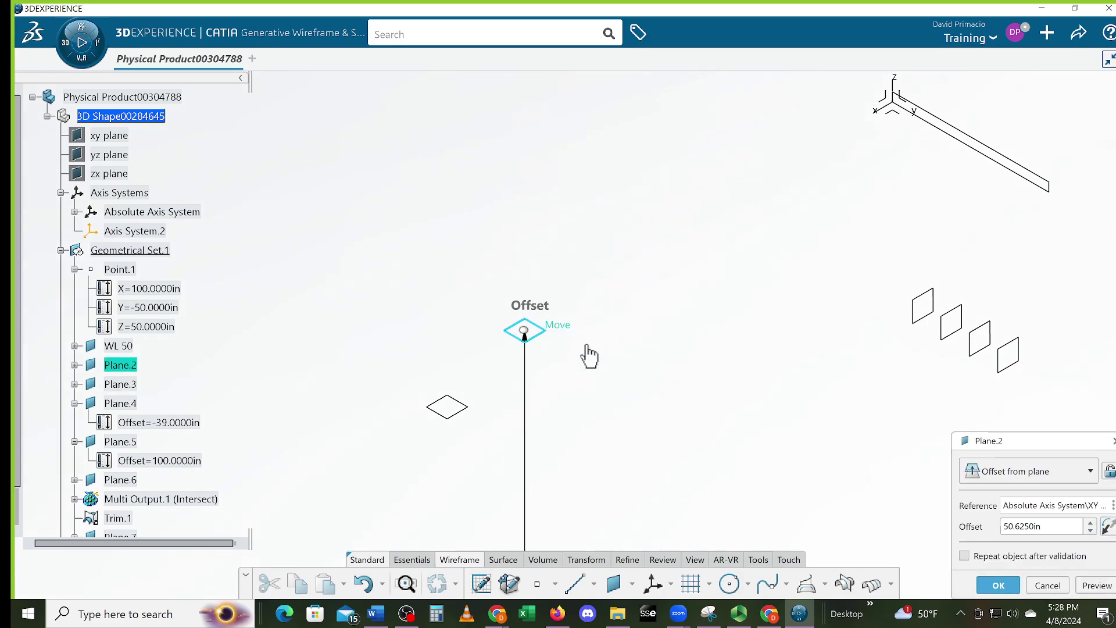
{"action": "left_click", "coordinate": [993, 588]}
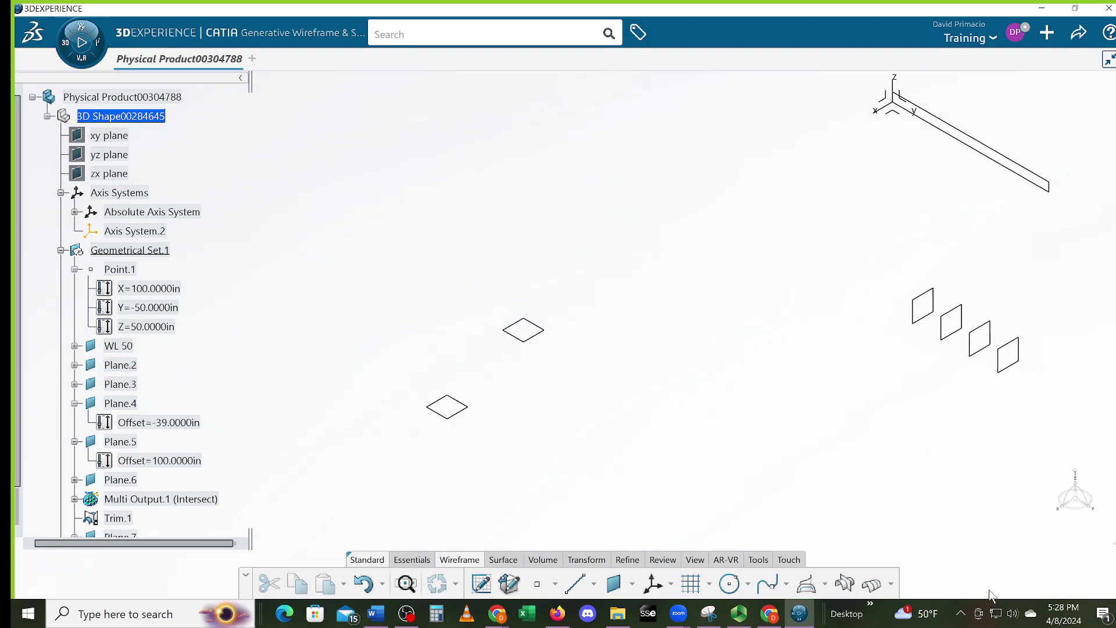
{"action": "left_click", "coordinate": [614, 584]}
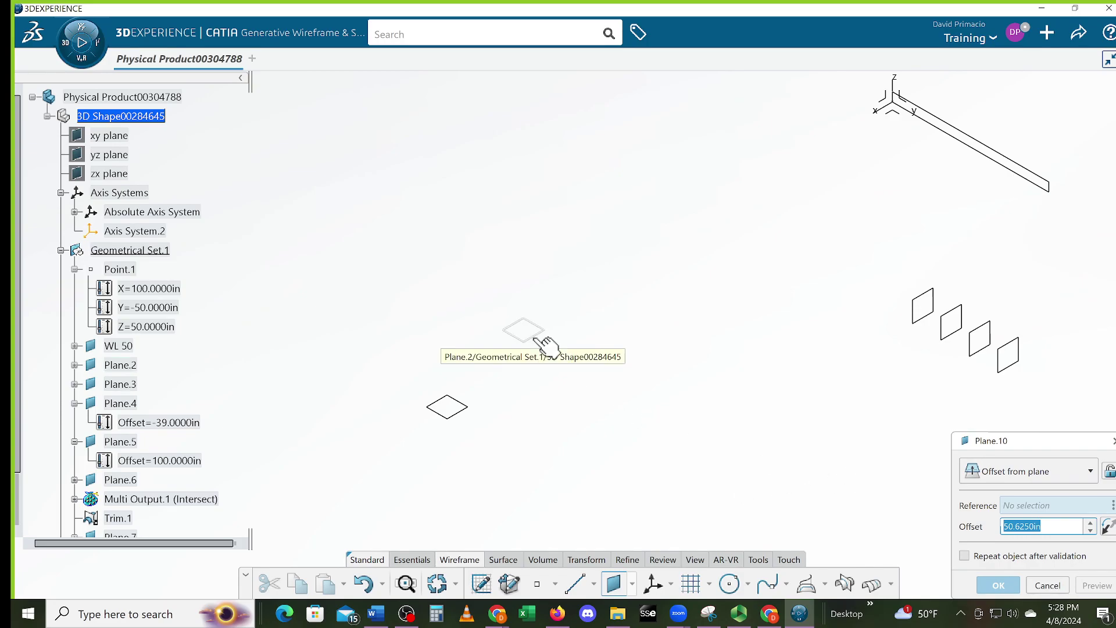
{"action": "left_click", "coordinate": [545, 344]}
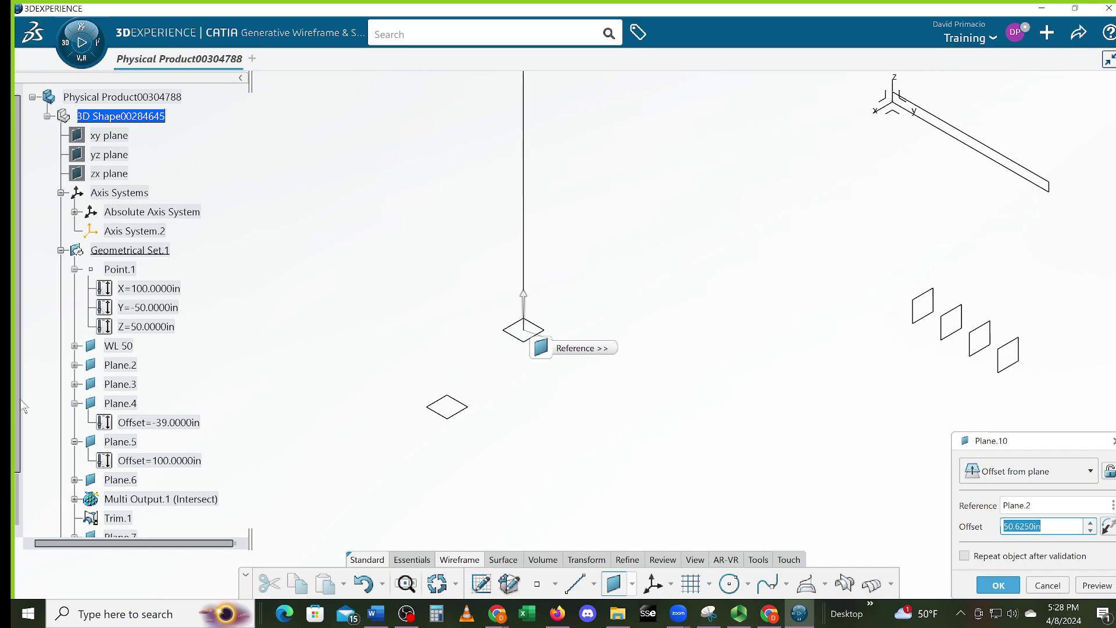
{"action": "left_click_drag", "start_coordinate": [18, 402], "coordinate": [17, 495]}
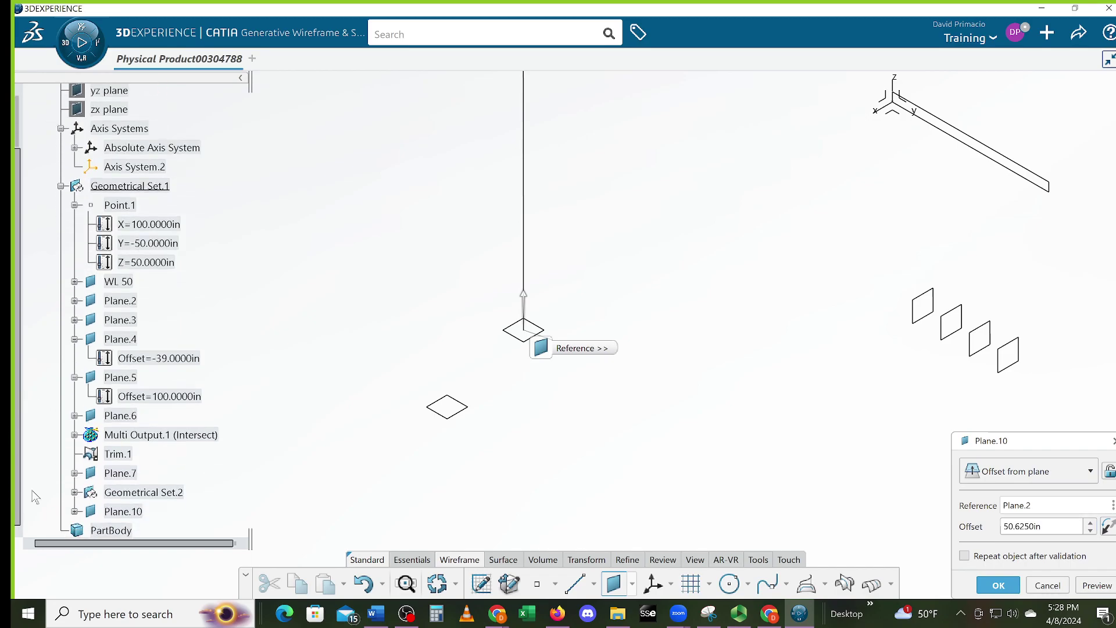
{"action": "left_click", "coordinate": [1048, 585]}
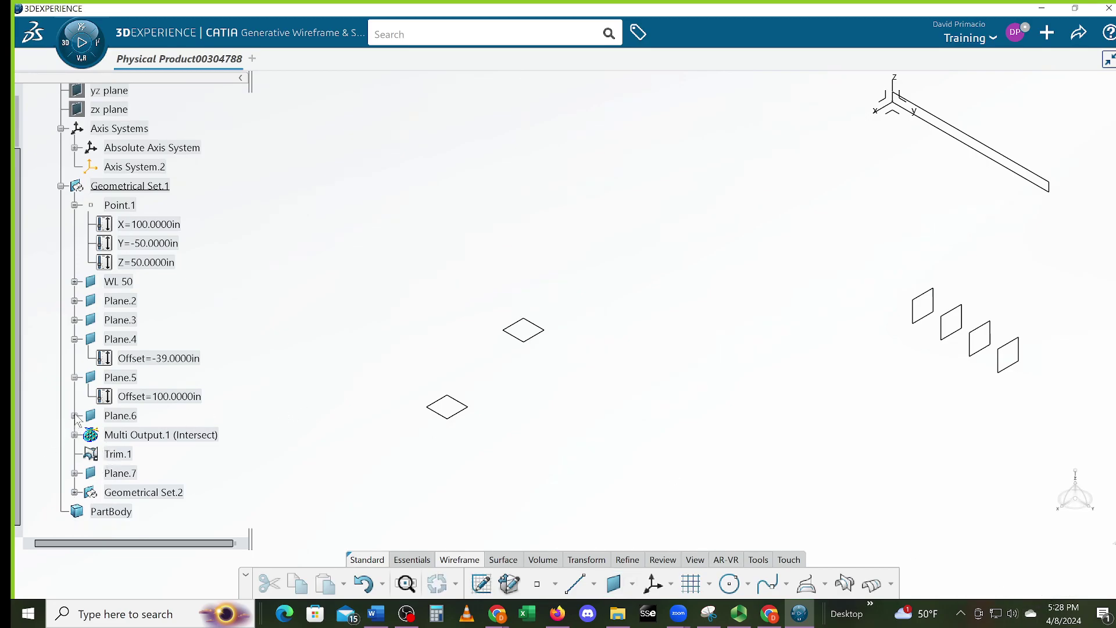
- Expand Plane.6, Plane.3 and Plane.2 in the tree to check their offset values
{"action": "left_click", "coordinate": [74, 415]}
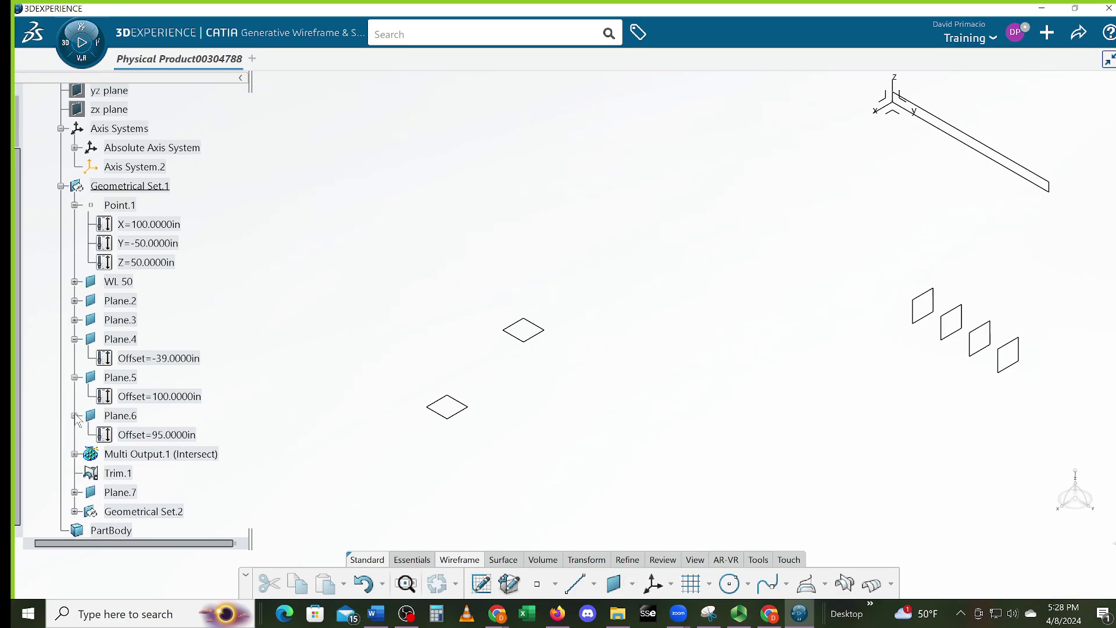
{"action": "left_click", "coordinate": [74, 320]}
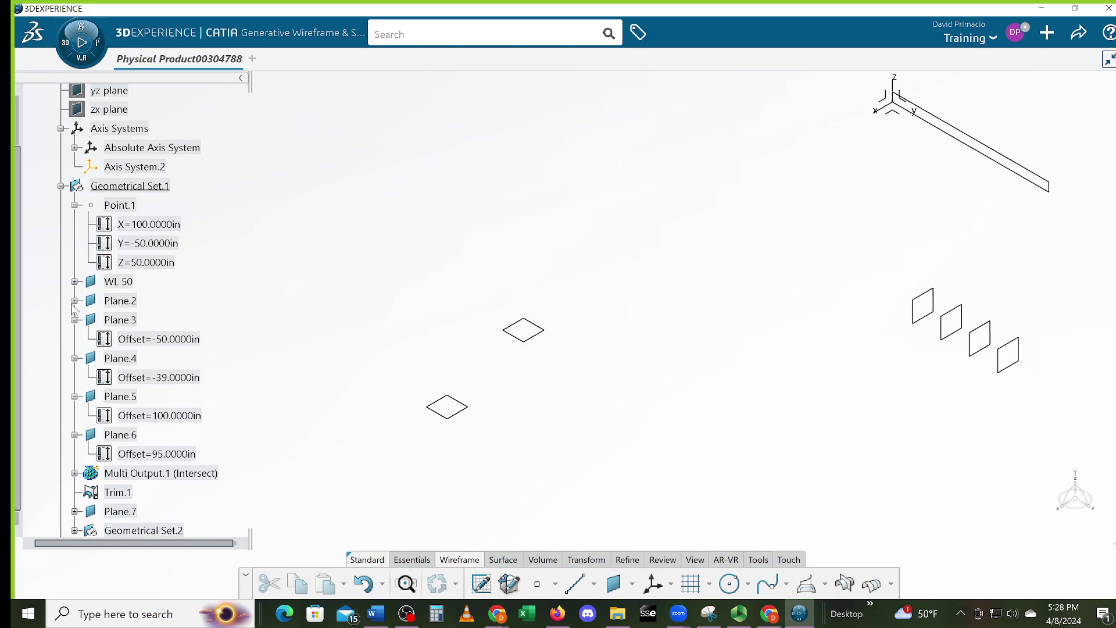
{"action": "left_click", "coordinate": [75, 301]}
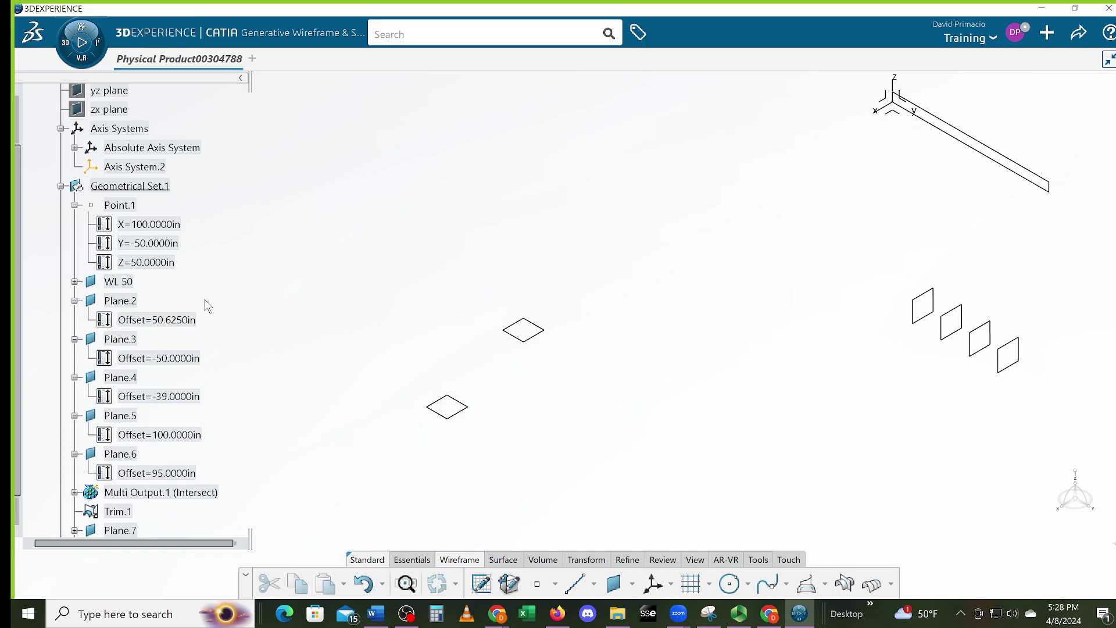
{"action": "left_click", "coordinate": [199, 320]}
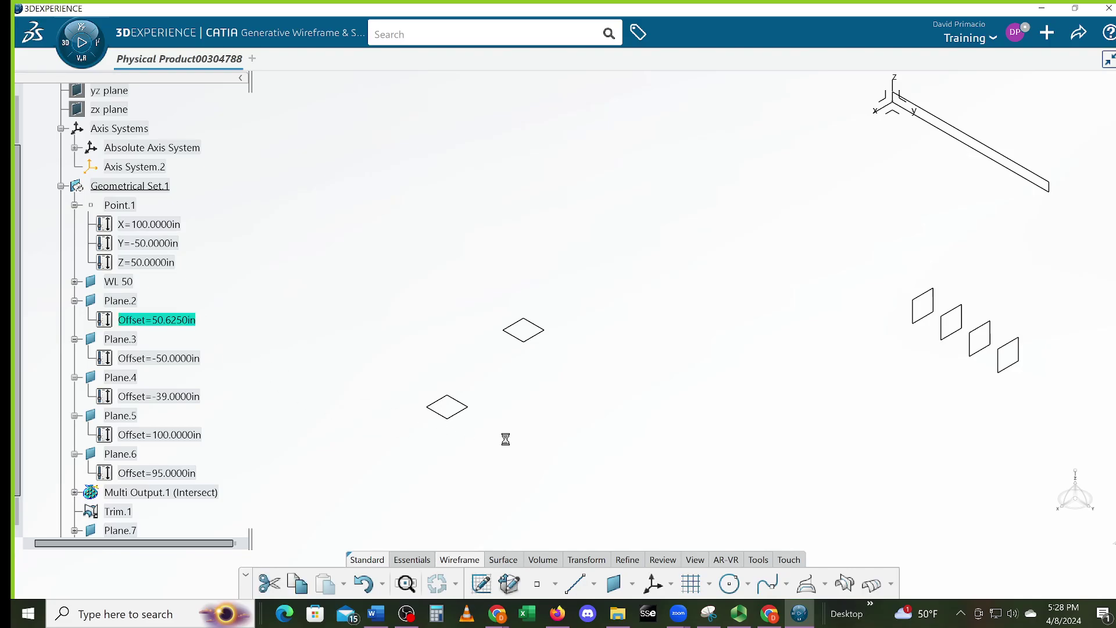
- Create a plane offset 0.125 in from Plane.2 in the reversed direction and repeat it with 2 instances in Absolute mode in a new body
{"action": "left_click", "coordinate": [125, 301]}
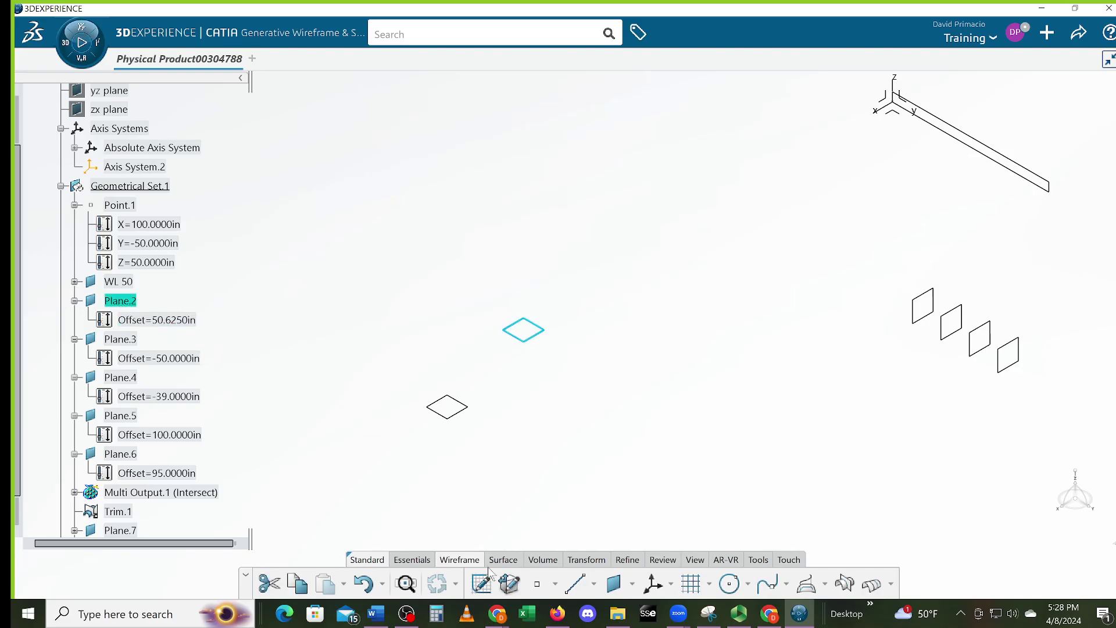
{"action": "left_click", "coordinate": [614, 584]}
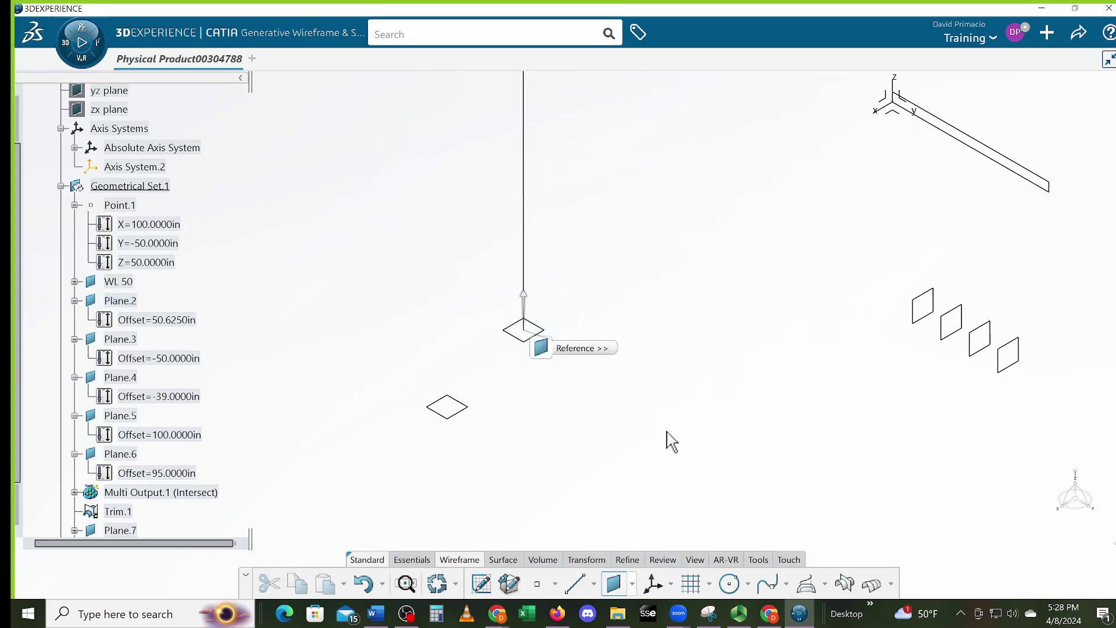
{"action": "left_click", "coordinate": [1105, 526]}
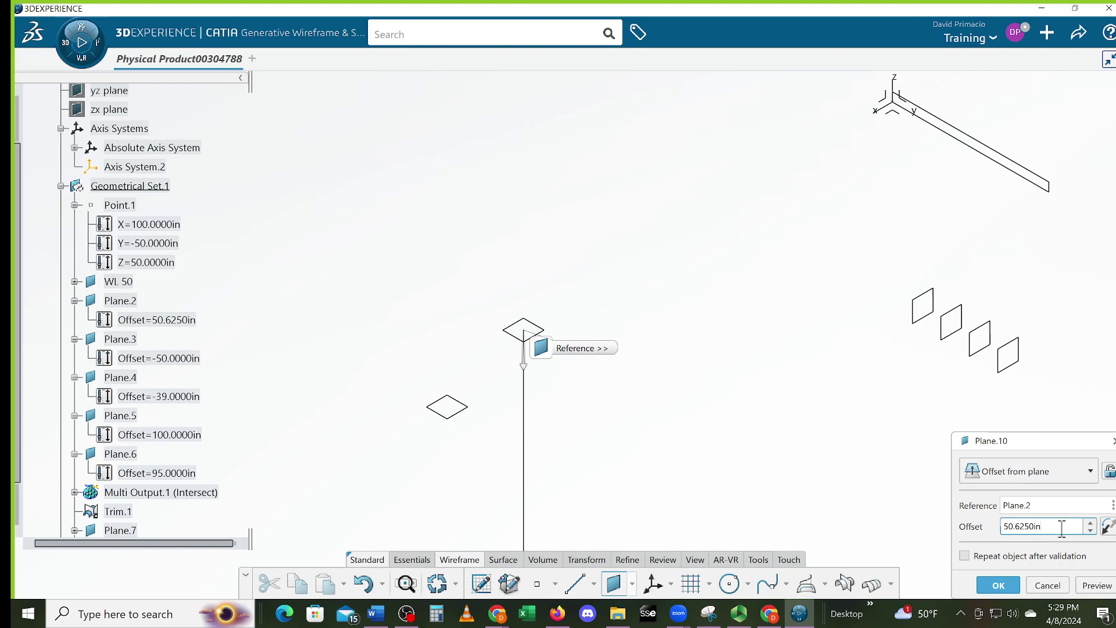
{"action": "left_click_drag", "start_coordinate": [1062, 527], "coordinate": [968, 527]}
{"action": "type", "text": "1"}
{"action": "type", "text": "8"}
{"action": "key", "text": "Return"}
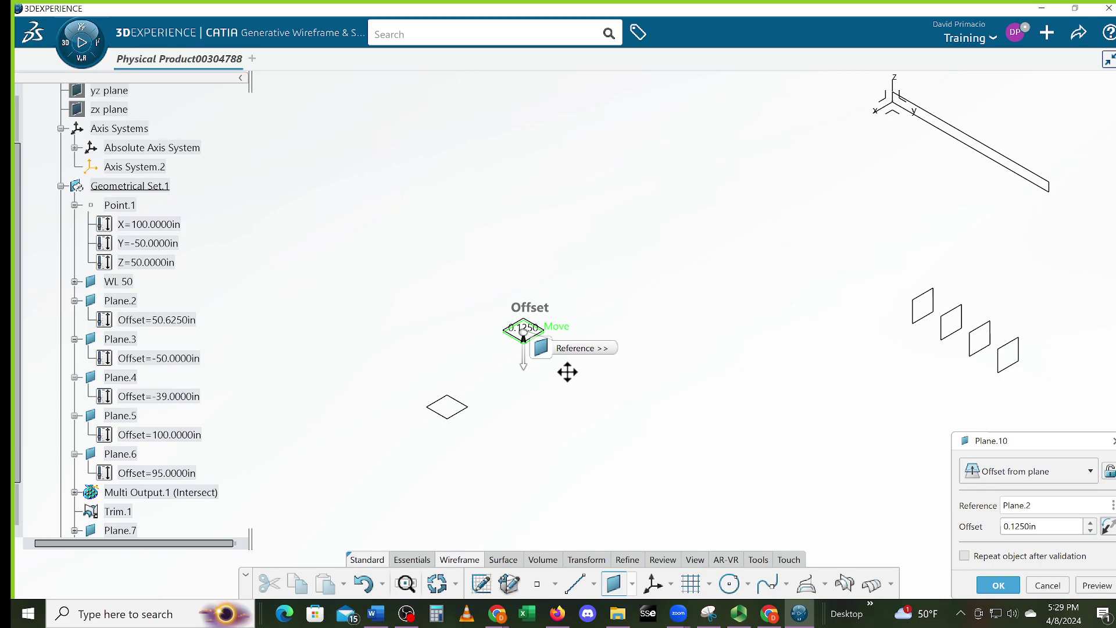
{"action": "middle_click_drag", "start_coordinate": [558, 418], "coordinate": [605, 423]}
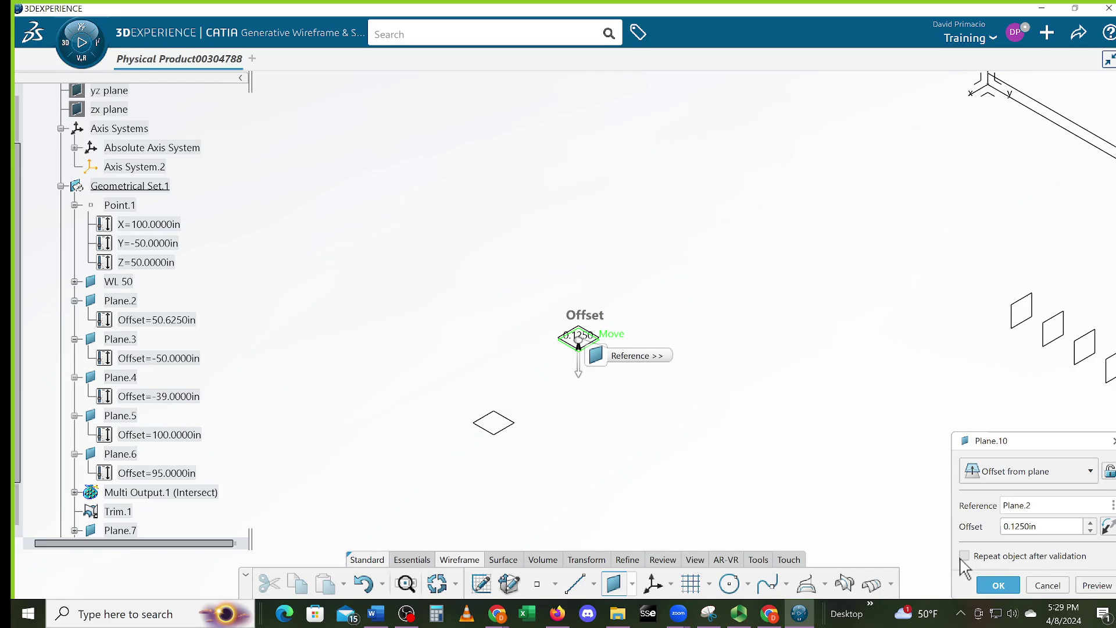
{"action": "left_click", "coordinate": [998, 557]}
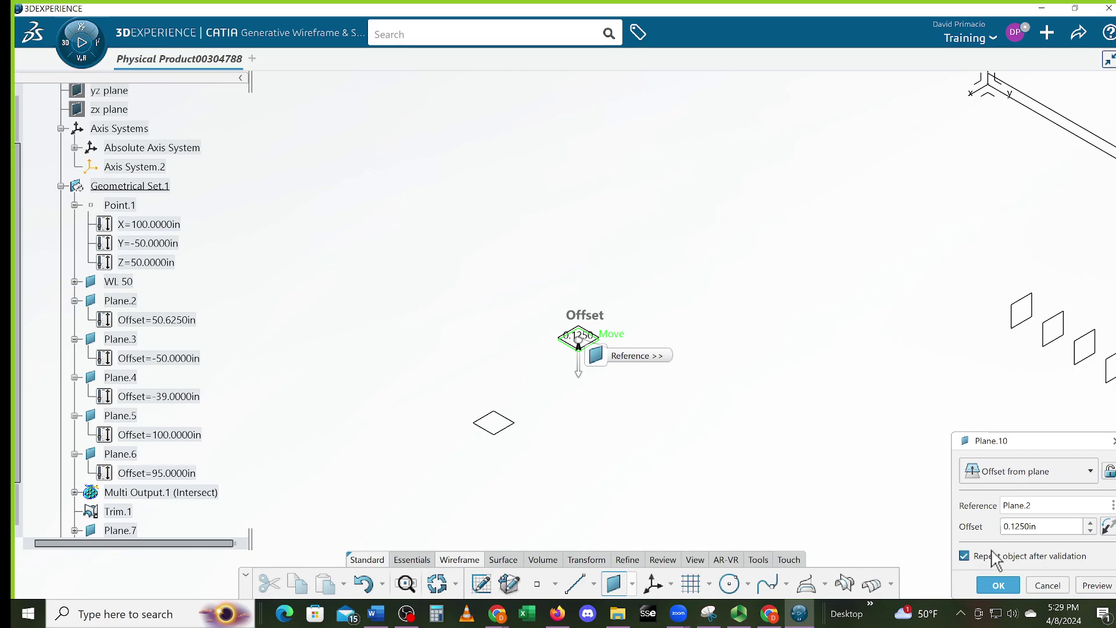
{"action": "left_click", "coordinate": [1005, 585]}
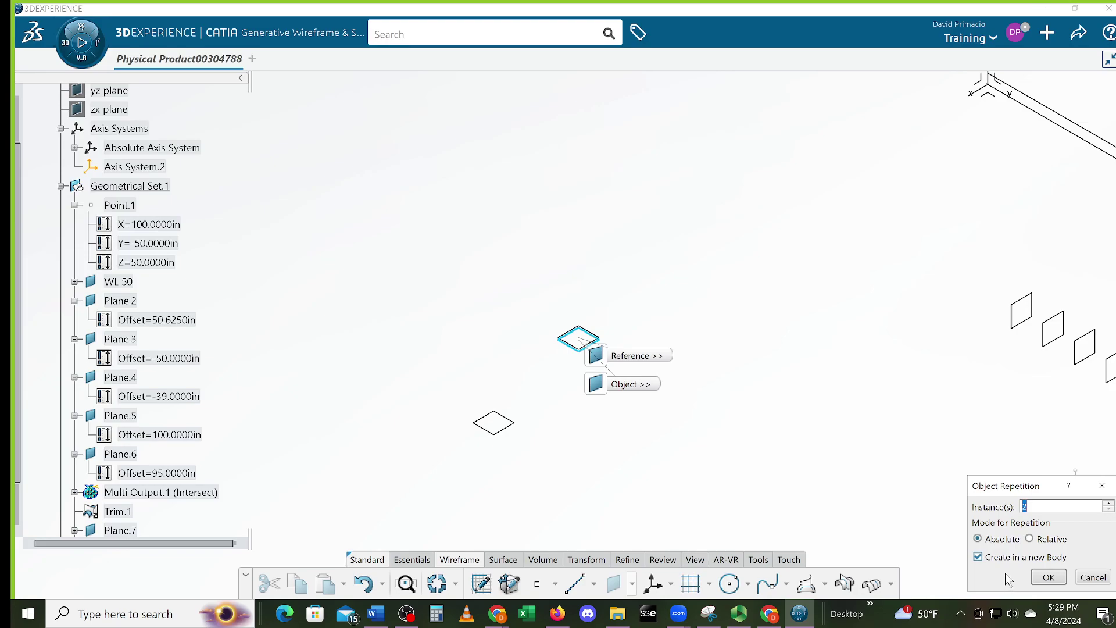
{"action": "left_click", "coordinate": [1049, 577]}
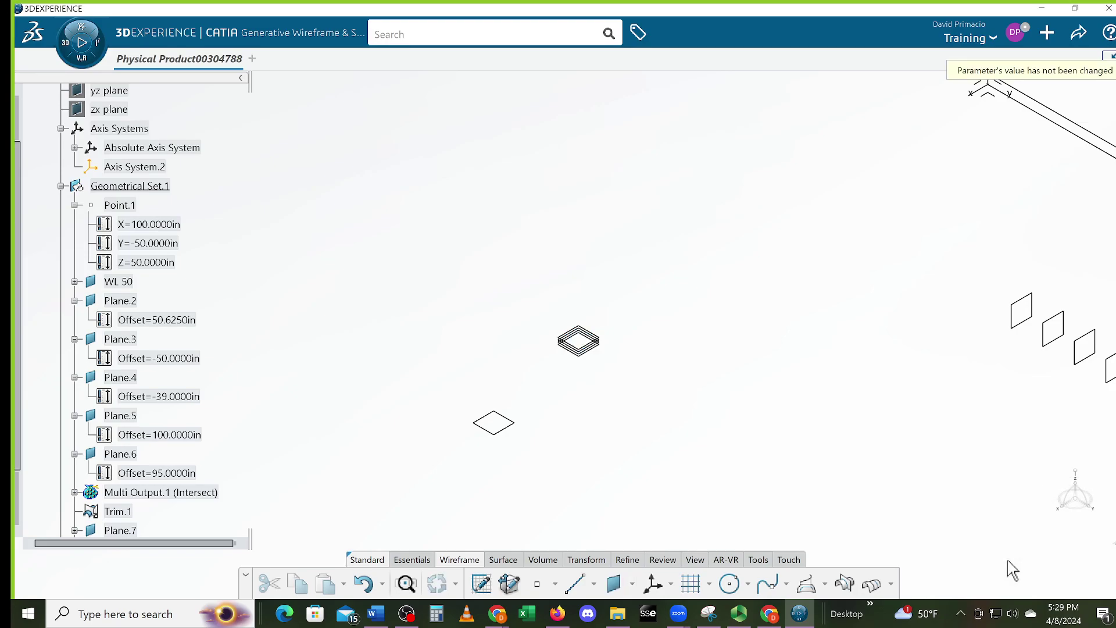
- Start an intersection with Plane.10, Plane.11 and Plane.12 as the first elements
{"action": "middle_click_drag", "start_coordinate": [950, 463], "coordinate": [801, 445]}
{"action": "middle_click_drag", "start_coordinate": [640, 417], "coordinate": [651, 430]}
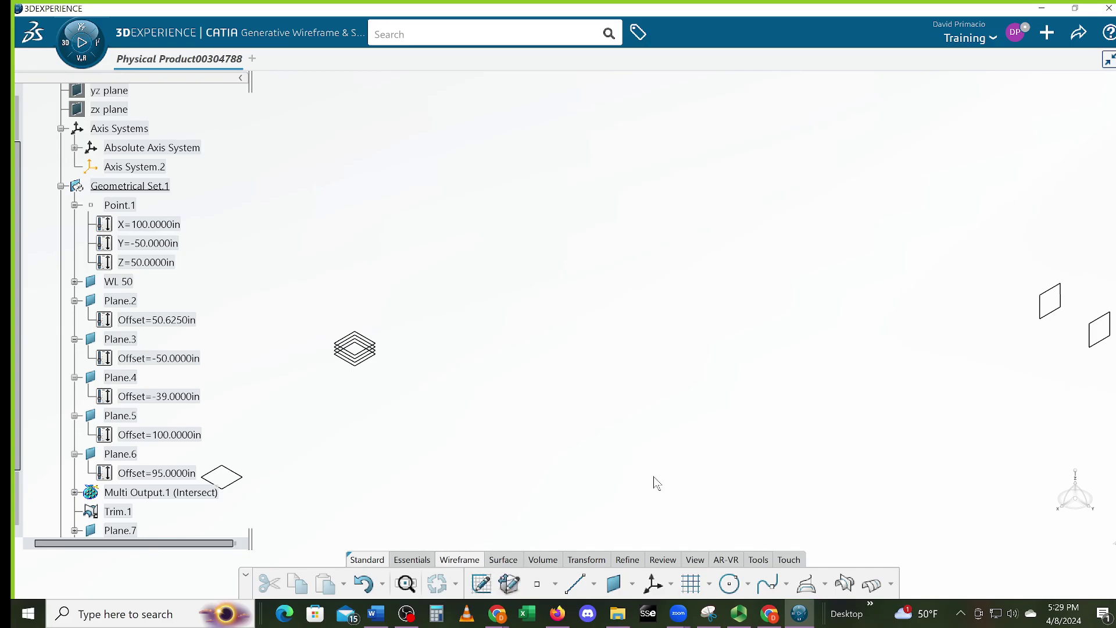
{"action": "left_click", "coordinate": [844, 583]}
{"action": "middle_click_drag", "start_coordinate": [375, 412], "coordinate": [728, 356]}
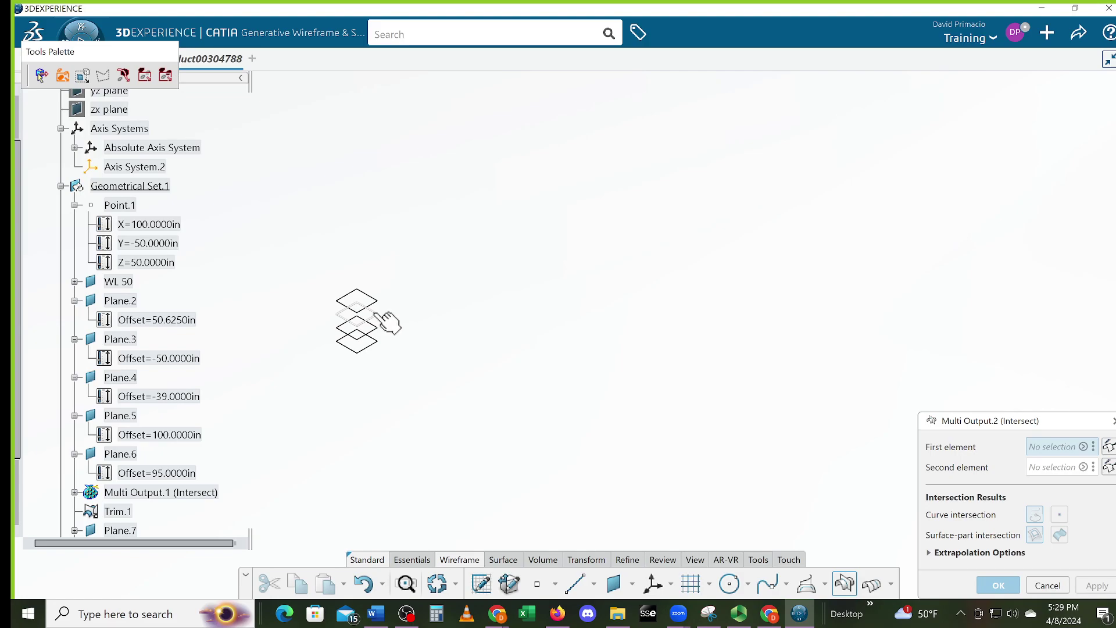
{"action": "left_click", "coordinate": [392, 331]}
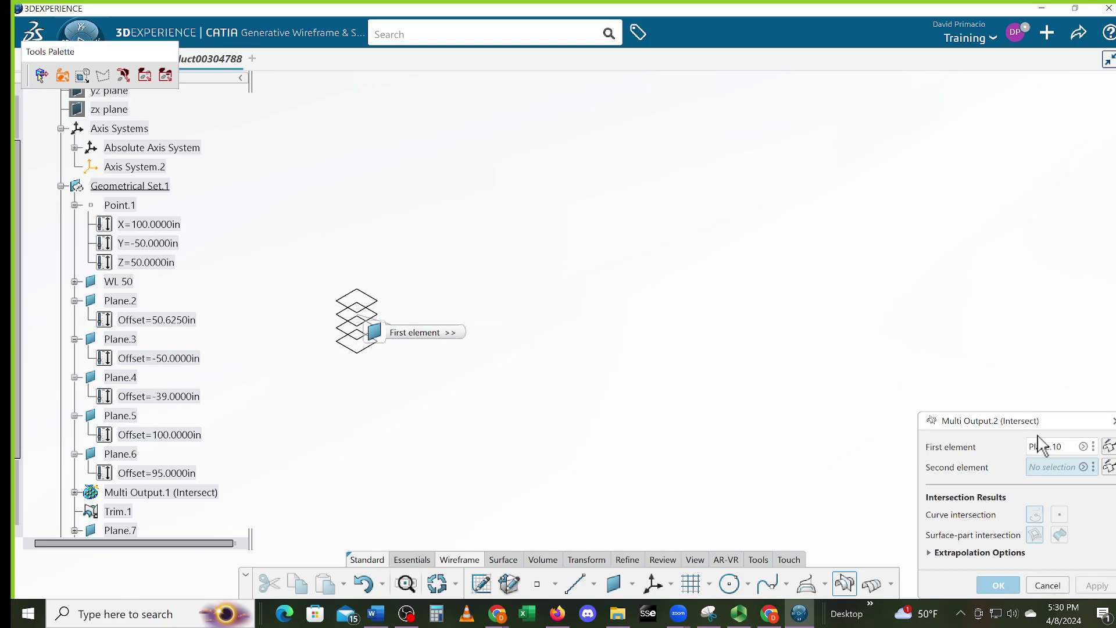
{"action": "left_click", "coordinate": [1083, 446]}
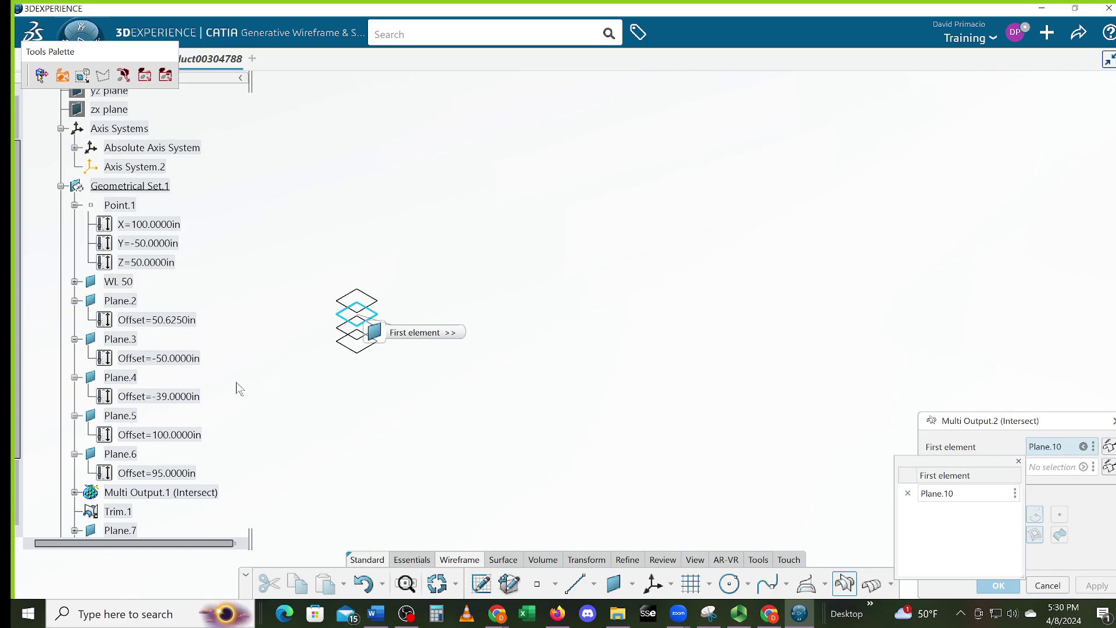
{"action": "left_click", "coordinate": [351, 329]}
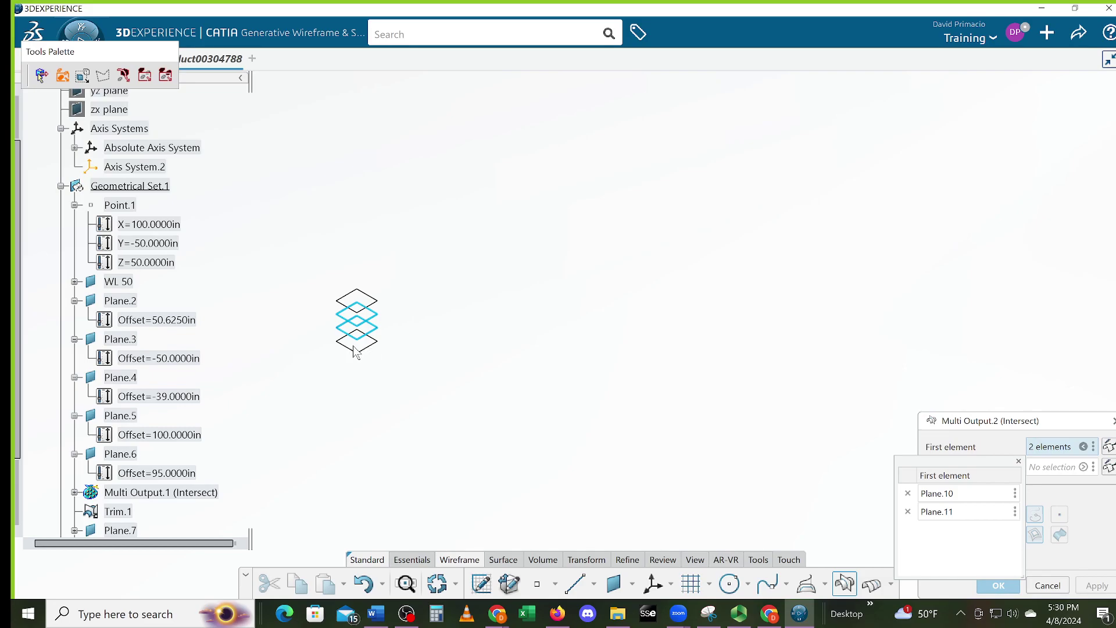
{"action": "left_click", "coordinate": [357, 352]}
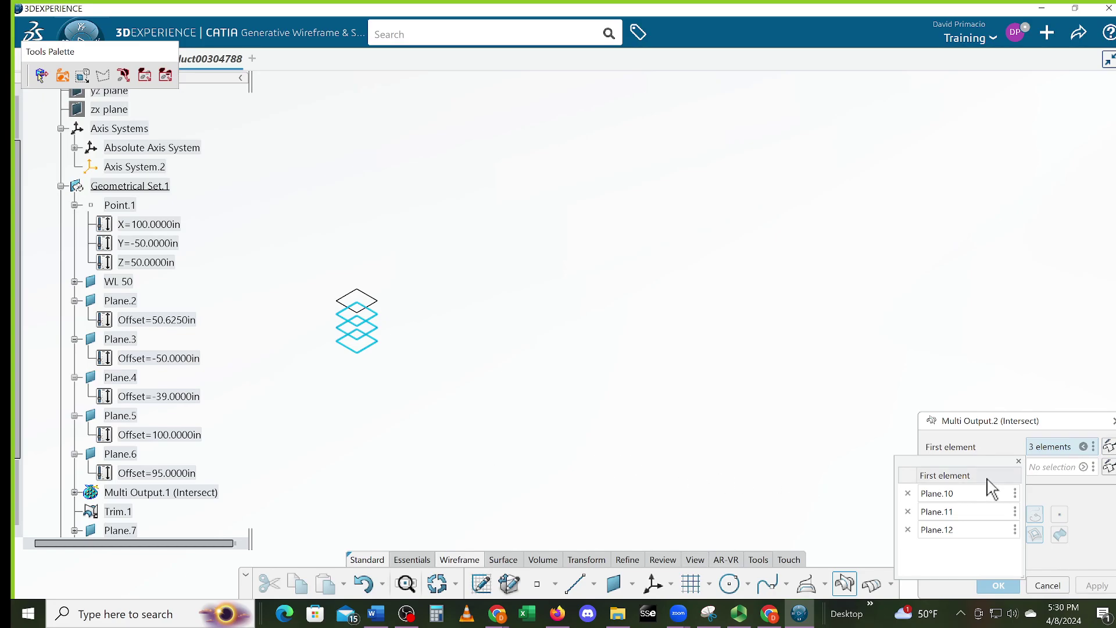
{"action": "left_click", "coordinate": [1019, 461]}
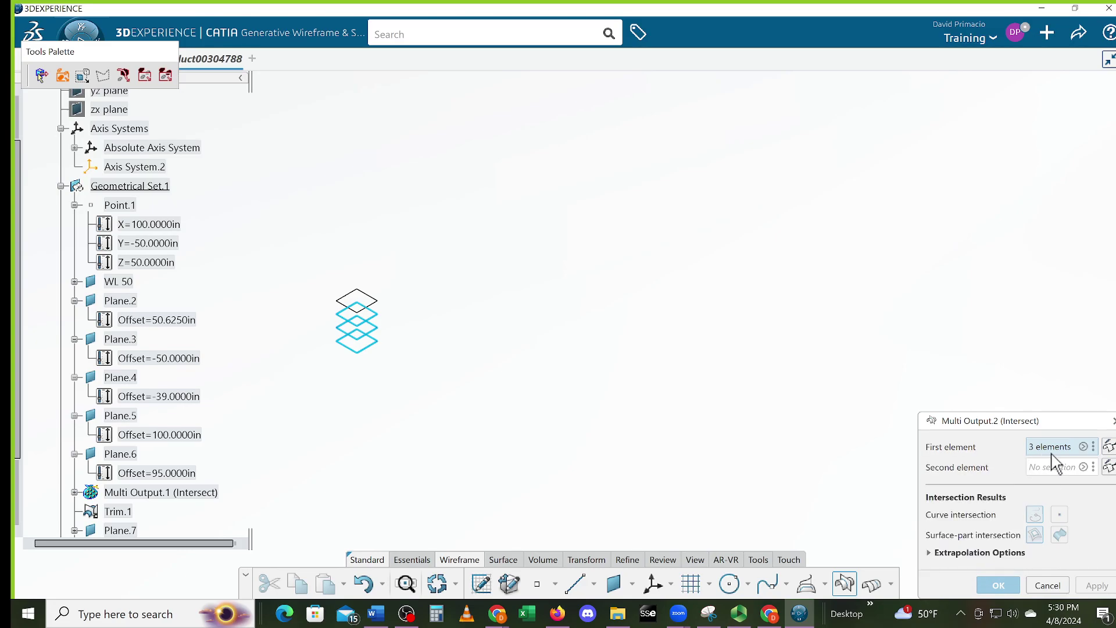
- Try to intersect these three planes with the three repeated planes offset from Plane.4
{"action": "left_click", "coordinate": [1047, 470]}
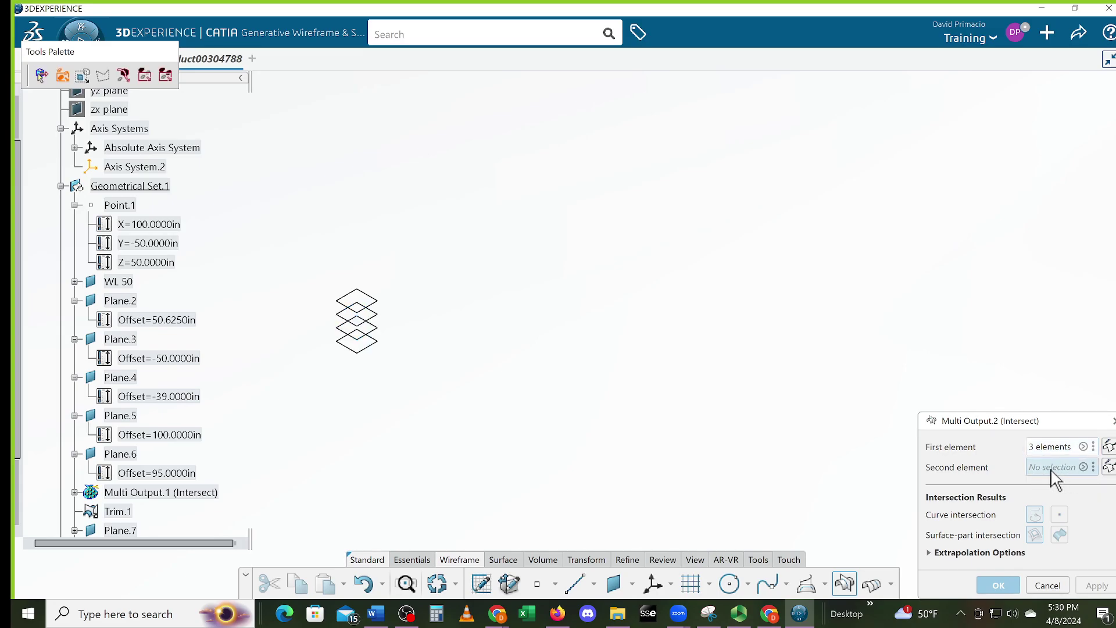
{"action": "middle_click_drag", "start_coordinate": [629, 397], "coordinate": [272, 533]}
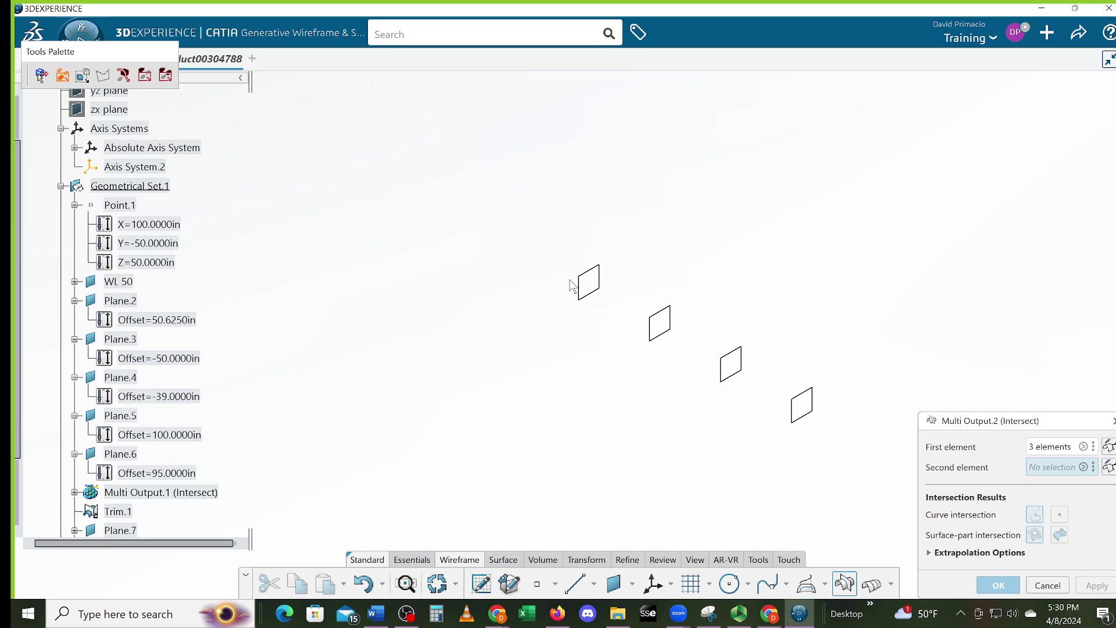
{"action": "left_click_drag", "start_coordinate": [544, 242], "coordinate": [772, 410]}
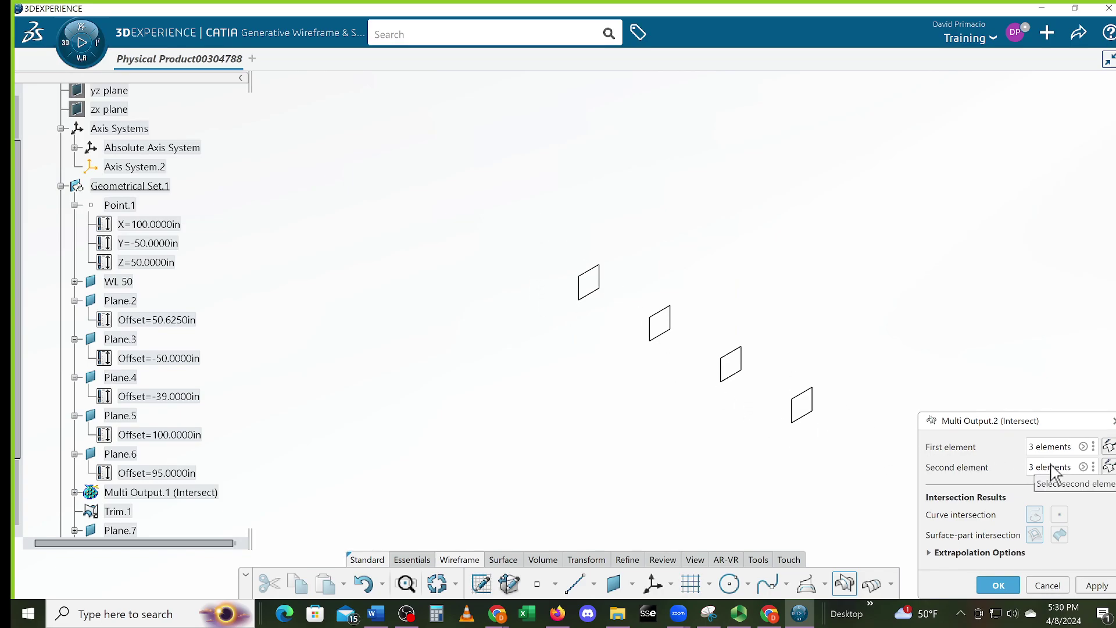
{"action": "middle_click_drag", "start_coordinate": [480, 307], "coordinate": [440, 394]}
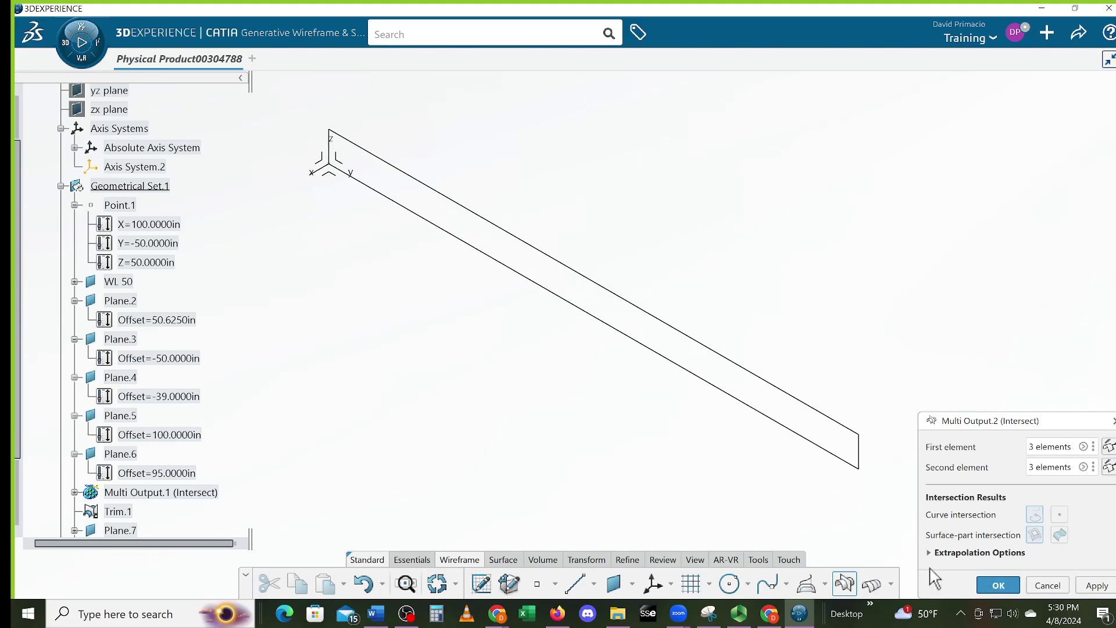
{"action": "left_click", "coordinate": [998, 584]}
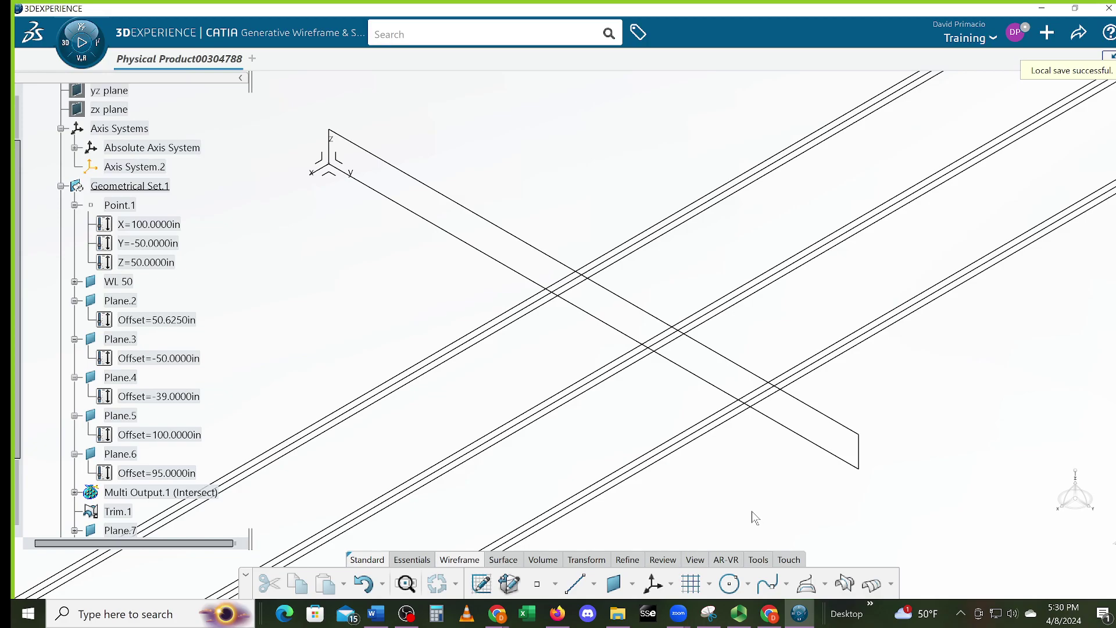
- Select the Plane.5 symbol to locate that plane in the tree
{"action": "mouse_move", "coordinate": [760, 490]}
{"action": "middle_mouse_down"}
{"action": "mouse_move", "coordinate": [735, 455]}
{"action": "mouse_move", "coordinate": [797, 496]}
{"action": "mouse_move", "coordinate": [762, 480]}
{"action": "middle_mouse_up"}
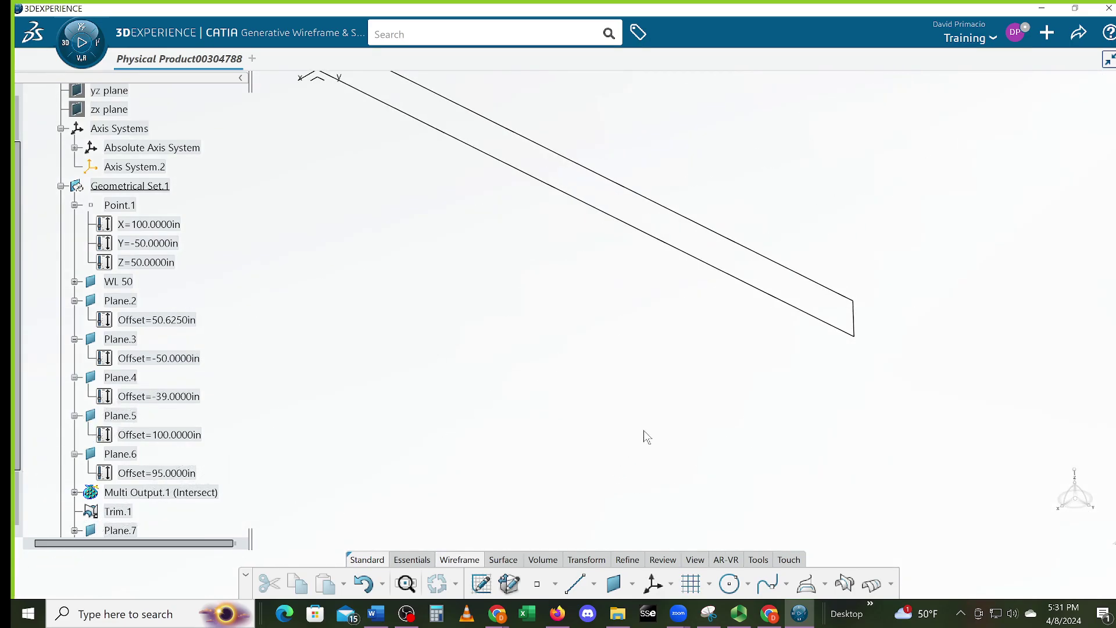
{"action": "middle_click_drag", "start_coordinate": [659, 440], "coordinate": [504, 411]}
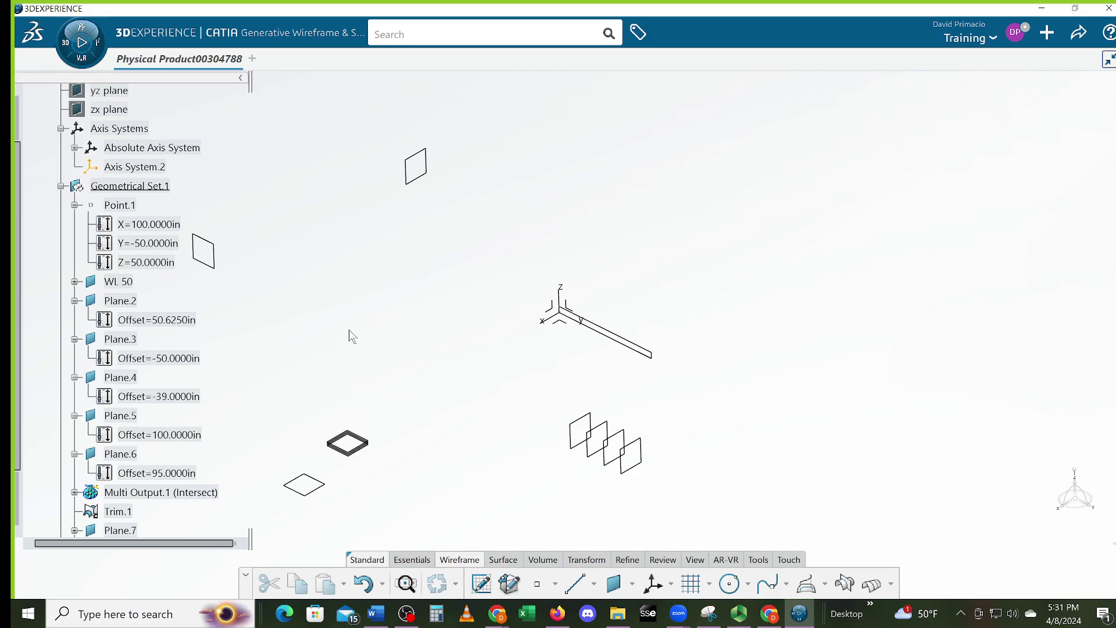
{"action": "left_click", "coordinate": [227, 266]}
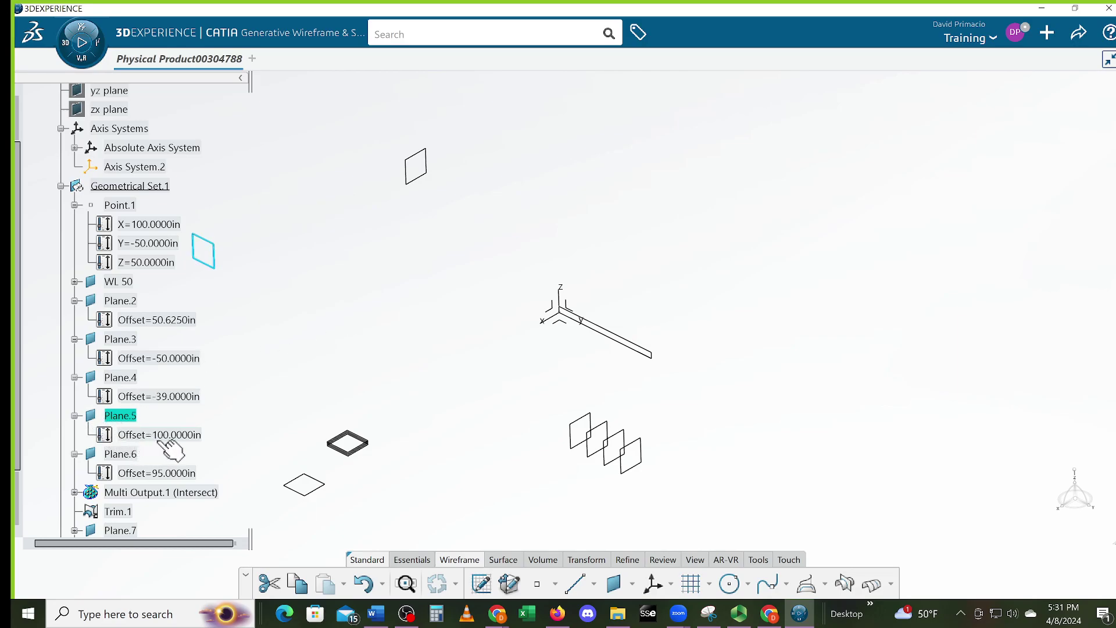
{"action": "middle_click_drag", "start_coordinate": [504, 411], "coordinate": [571, 418]}
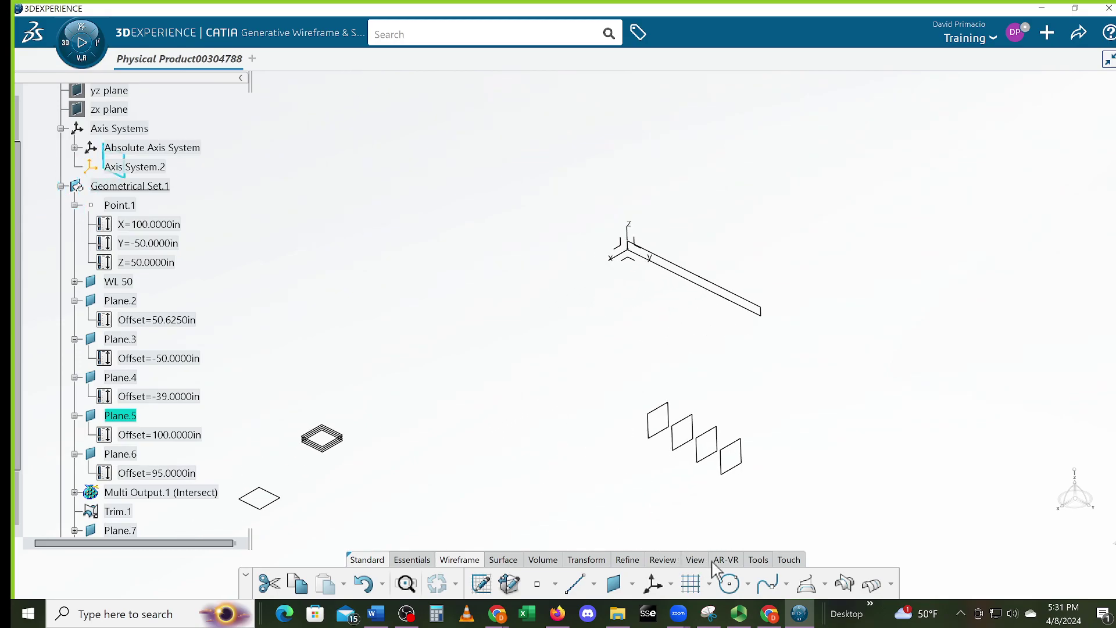
- Start an intersection with Plane.5 as the first element and Plane.7, Plane.8 and Plane.9 as the second elements
{"action": "left_click", "coordinate": [846, 584]}
{"action": "middle_click_drag", "start_coordinate": [629, 453], "coordinate": [657, 373]}
{"action": "middle_click_drag", "start_coordinate": [687, 446], "coordinate": [594, 375]}
{"action": "left_click_drag", "start_coordinate": [588, 372], "coordinate": [797, 539]}
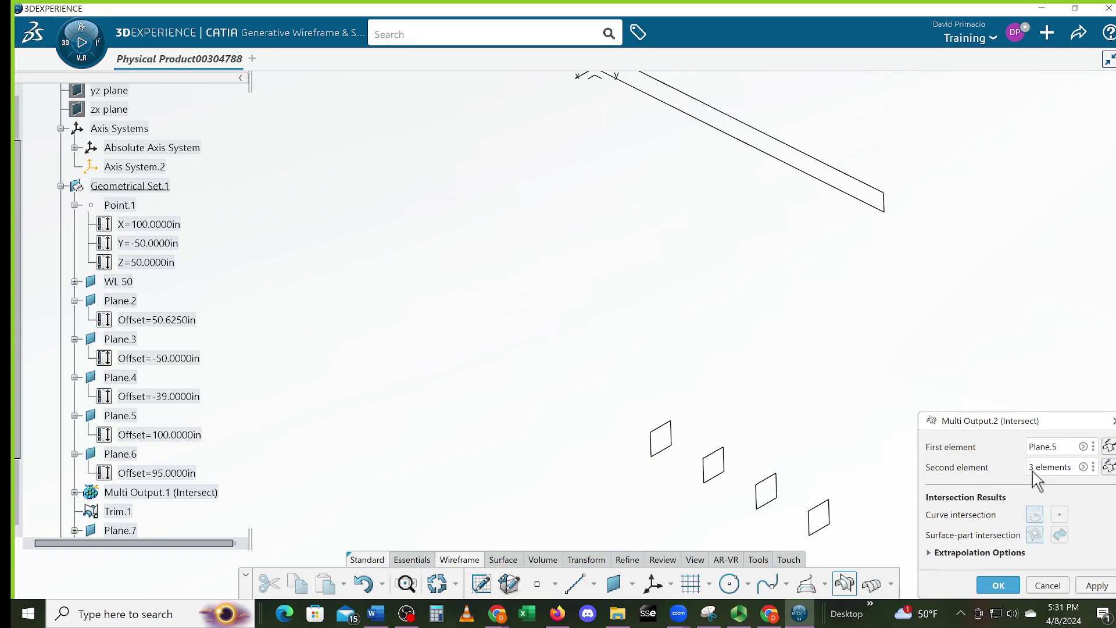
- Add Plane.12, Plane.11 and Plane.10 to the second elements and create the intersections with Plane.5
{"action": "mouse_move", "coordinate": [463, 456]}
{"action": "middle_mouse_down"}
{"action": "mouse_move", "coordinate": [787, 401]}
{"action": "mouse_move", "coordinate": [459, 440]}
{"action": "mouse_move", "coordinate": [770, 380]}
{"action": "mouse_move", "coordinate": [608, 406]}
{"action": "mouse_move", "coordinate": [608, 419]}
{"action": "mouse_move", "coordinate": [607, 305]}
{"action": "mouse_move", "coordinate": [603, 381]}
{"action": "mouse_move", "coordinate": [613, 334]}
{"action": "middle_mouse_up"}
{"action": "left_click", "coordinate": [1083, 467]}
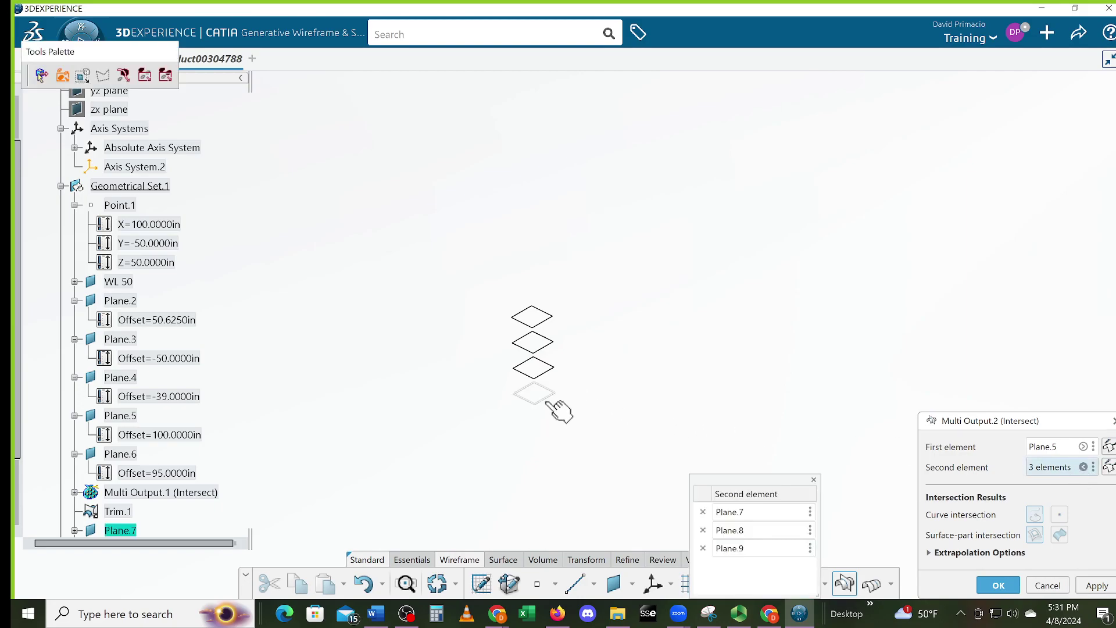
{"action": "left_click", "coordinate": [546, 385]}
{"action": "left_click", "coordinate": [547, 379]}
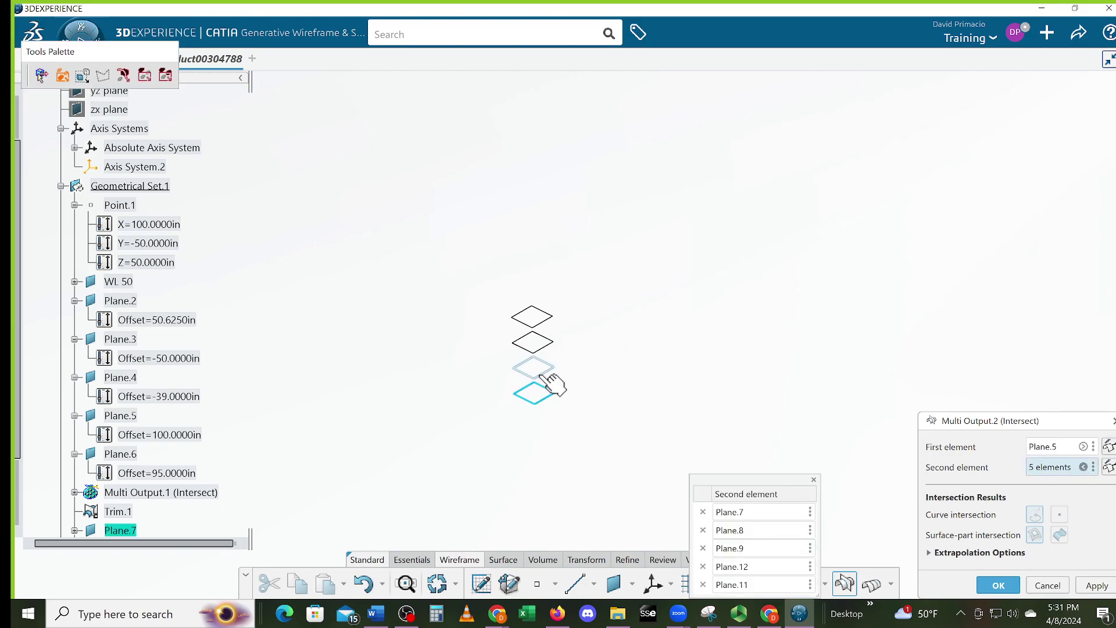
{"action": "left_click", "coordinate": [549, 362]}
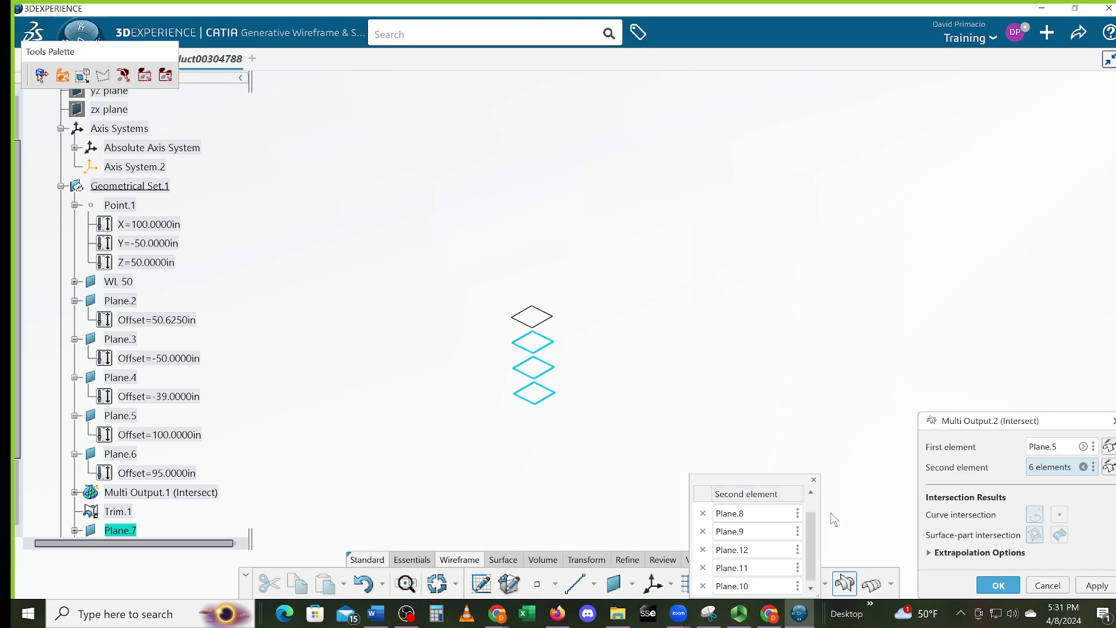
{"action": "left_click", "coordinate": [813, 481]}
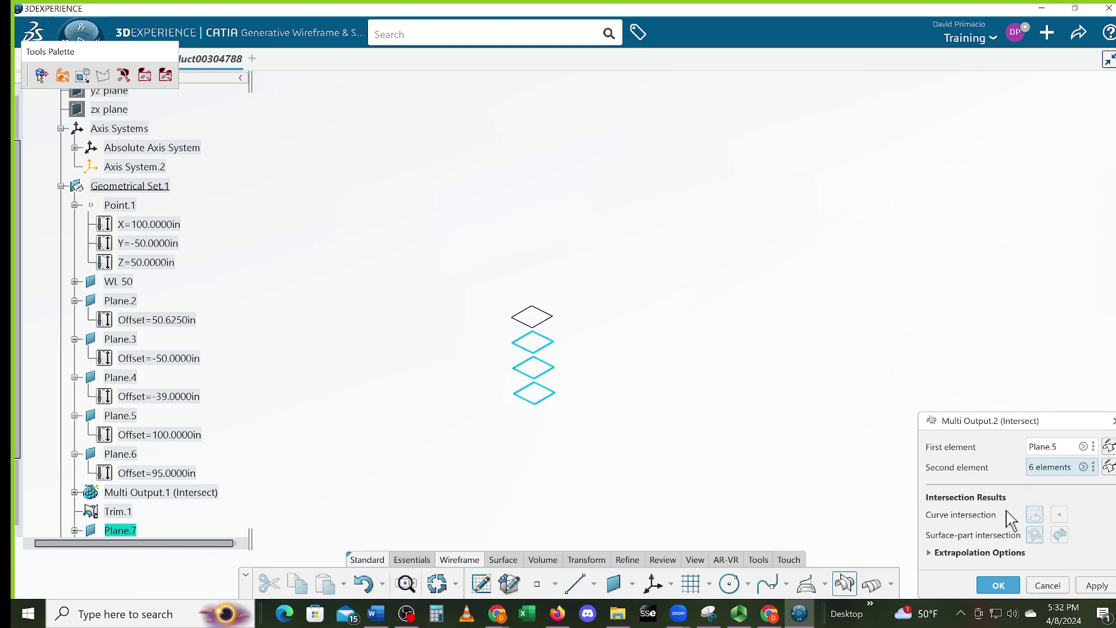
{"action": "left_click", "coordinate": [998, 585]}
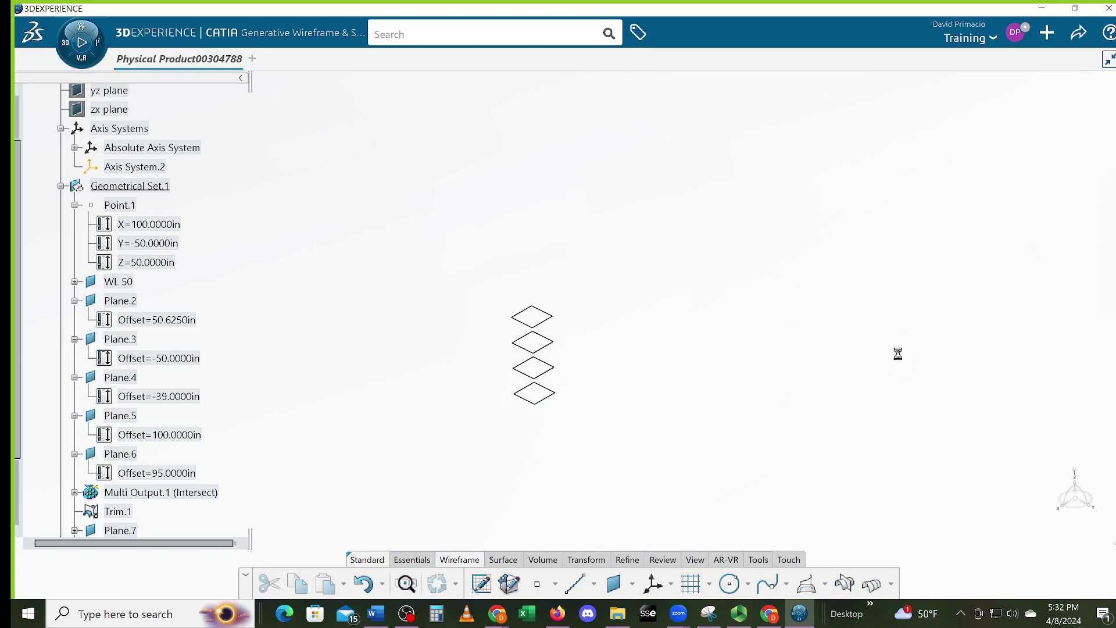
- Try to trim the vertical intersection line Intersect.7 with the Trim.1 profile
{"action": "middle_click_drag", "start_coordinate": [798, 294], "coordinate": [761, 452]}
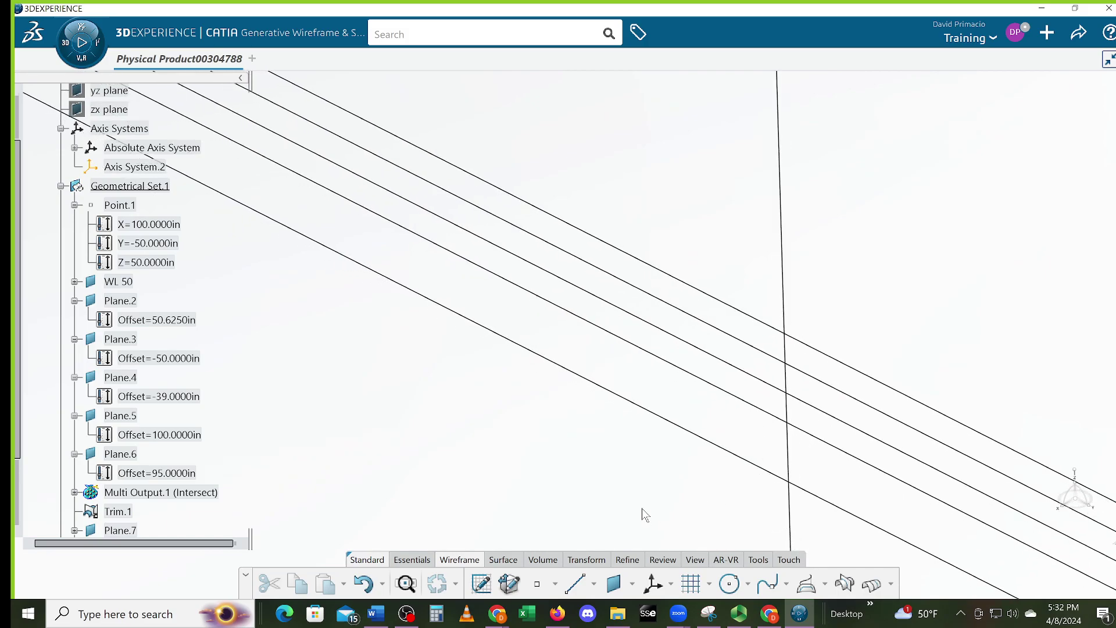
{"action": "middle_click_drag", "start_coordinate": [620, 511], "coordinate": [581, 526]}
{"action": "left_click", "coordinate": [586, 560]}
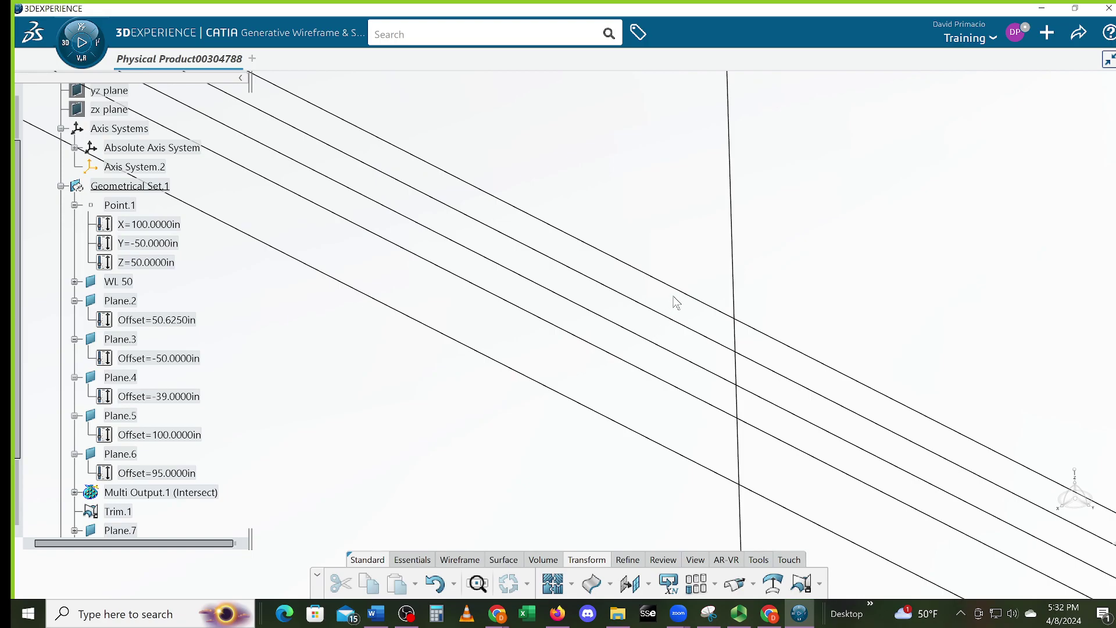
{"action": "left_click", "coordinate": [739, 336]}
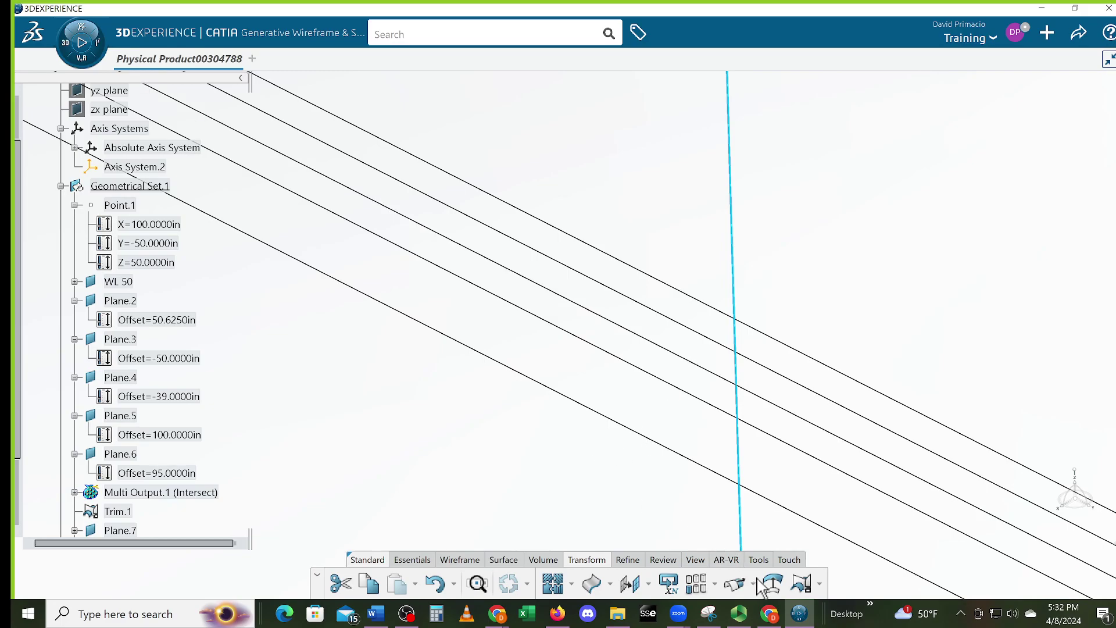
{"action": "left_click", "coordinate": [805, 589]}
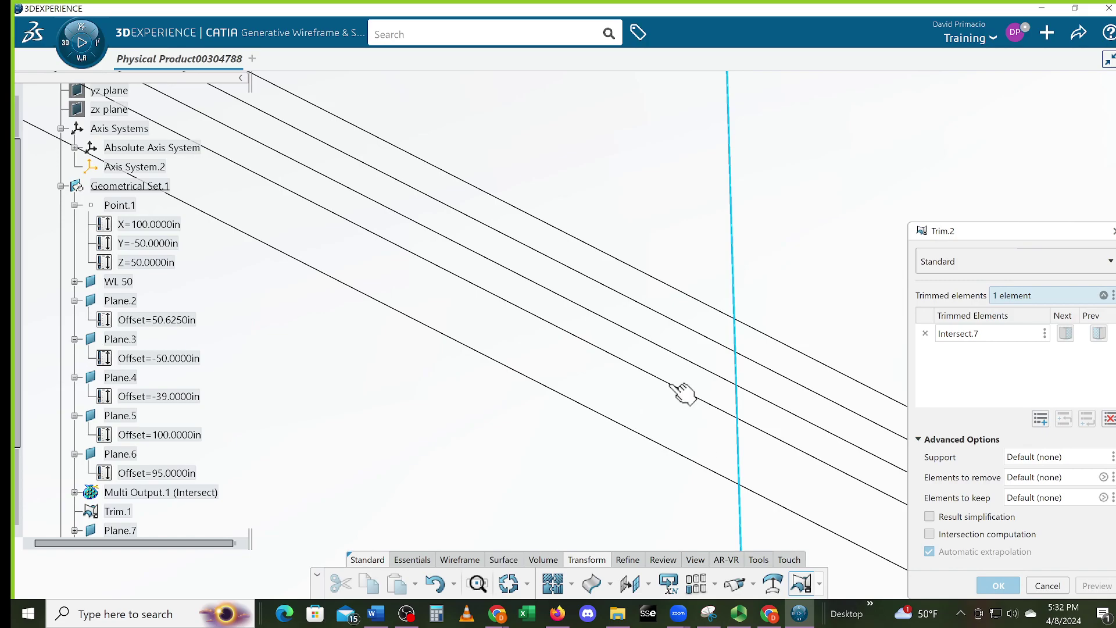
{"action": "left_click", "coordinate": [700, 301]}
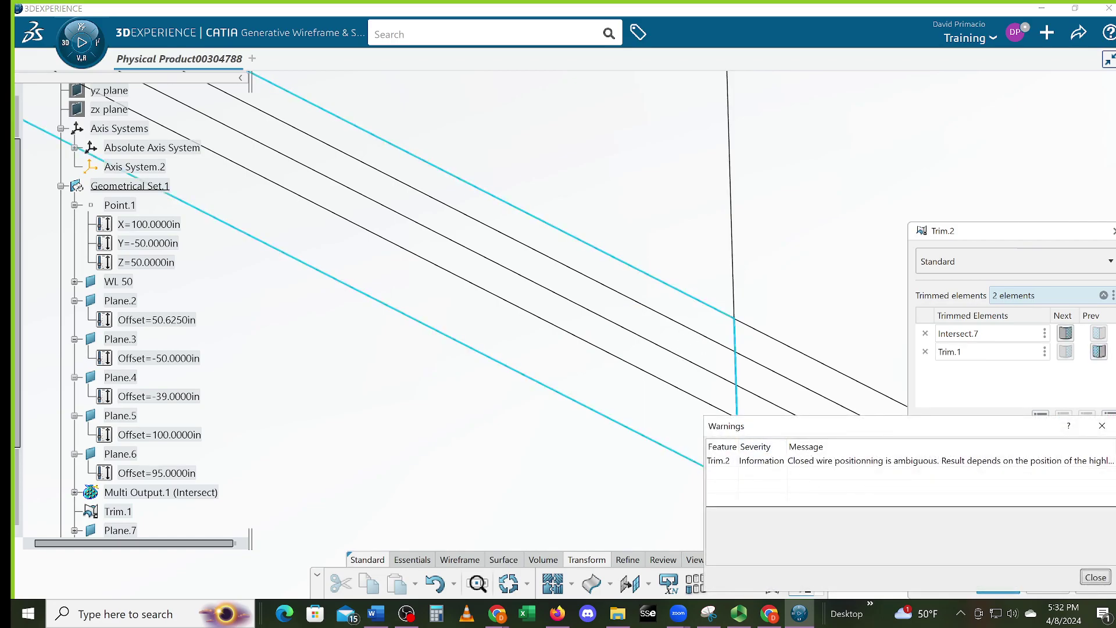
{"action": "left_click", "coordinate": [1086, 579]}
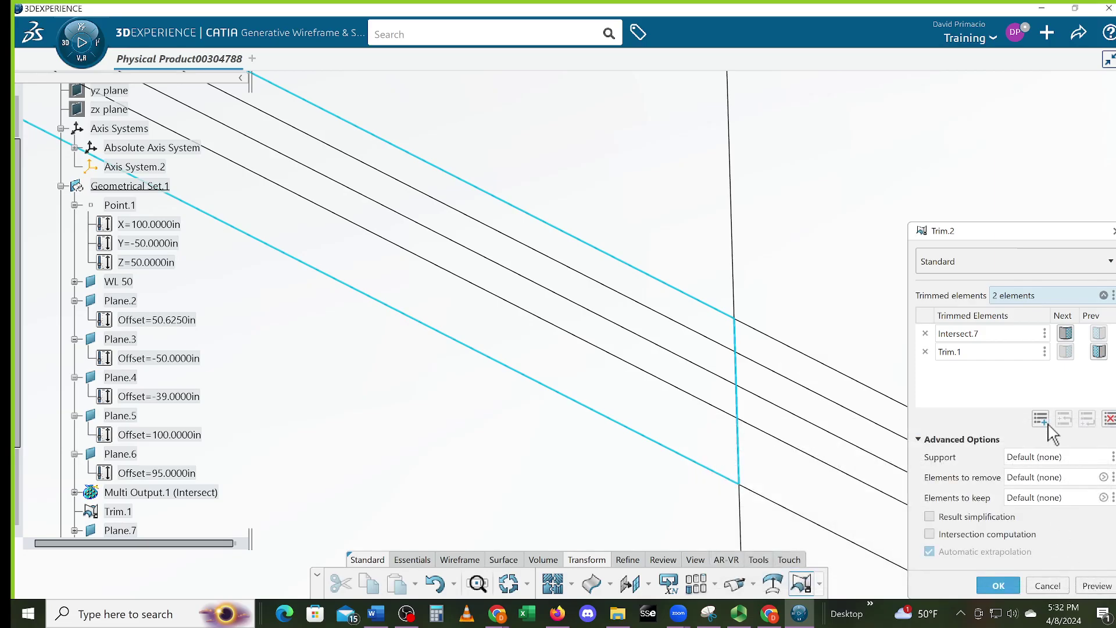
{"action": "left_click", "coordinate": [1113, 230]}
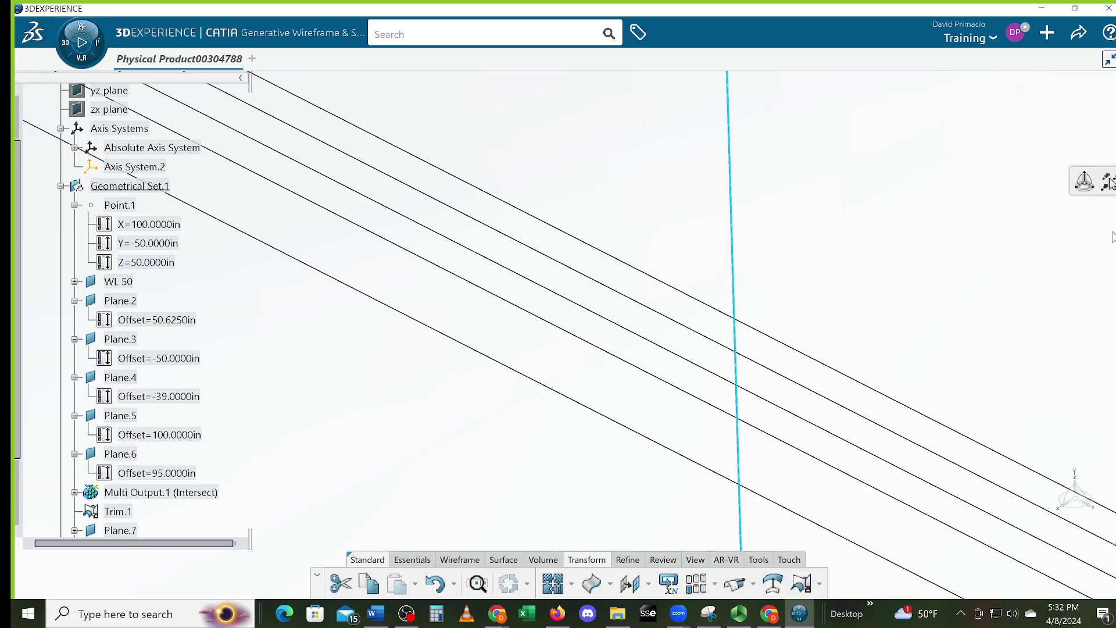
{"action": "left_click", "coordinate": [666, 485]}
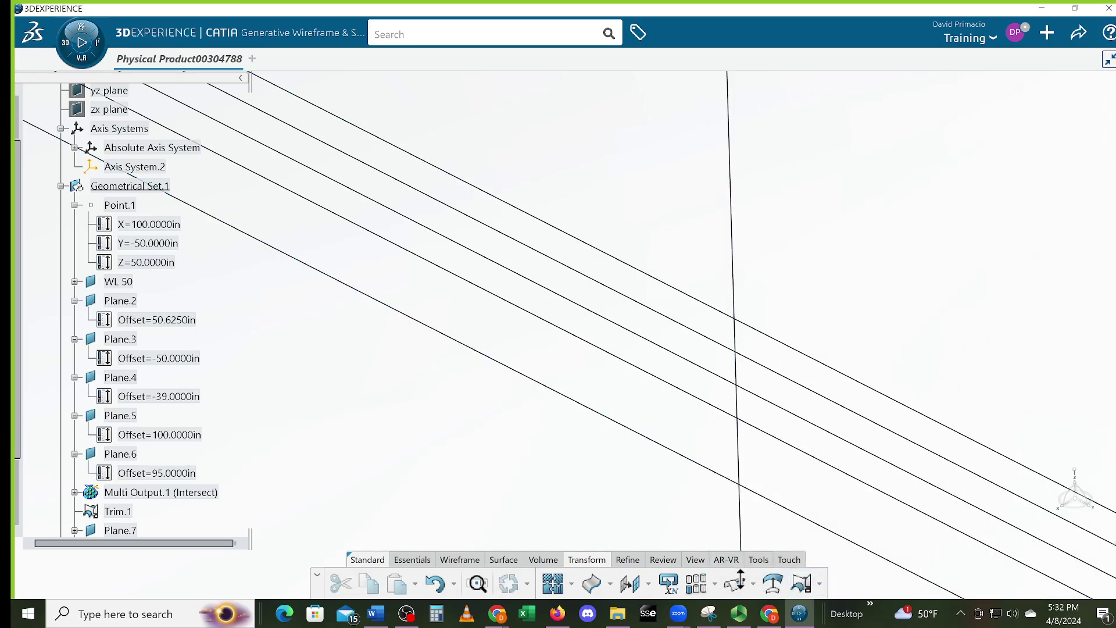
- Try splitting Intersect.7 with Trim.1 and Intersect.10 as the cutting elements, and undo the split
{"action": "left_click", "coordinate": [803, 584]}
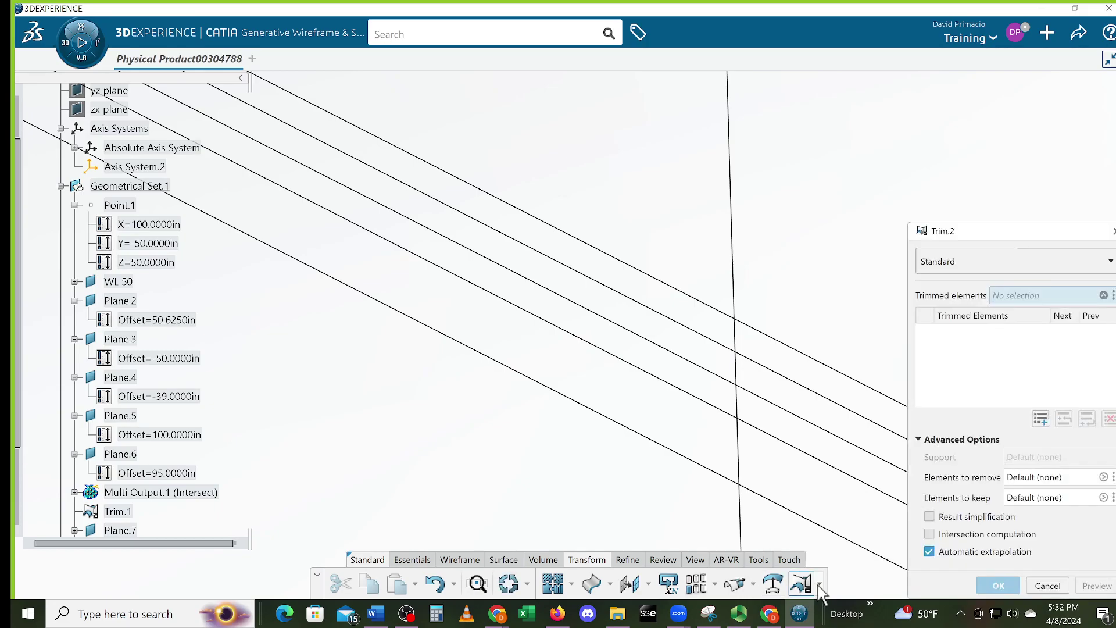
{"action": "left_click", "coordinate": [820, 584]}
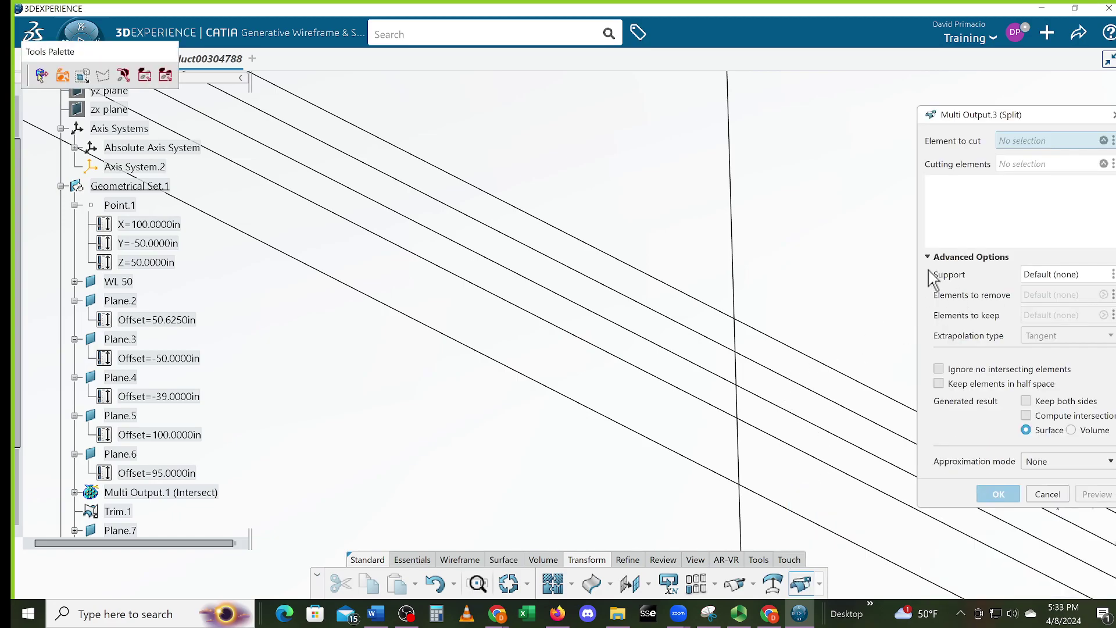
{"action": "left_click", "coordinate": [735, 338]}
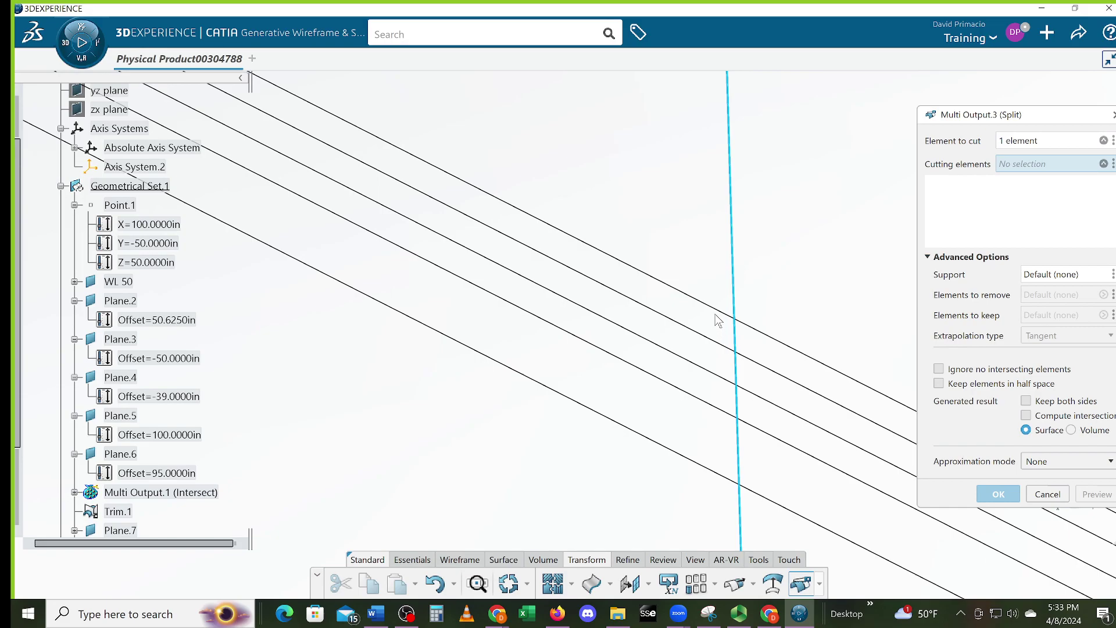
{"action": "left_click", "coordinate": [724, 317]}
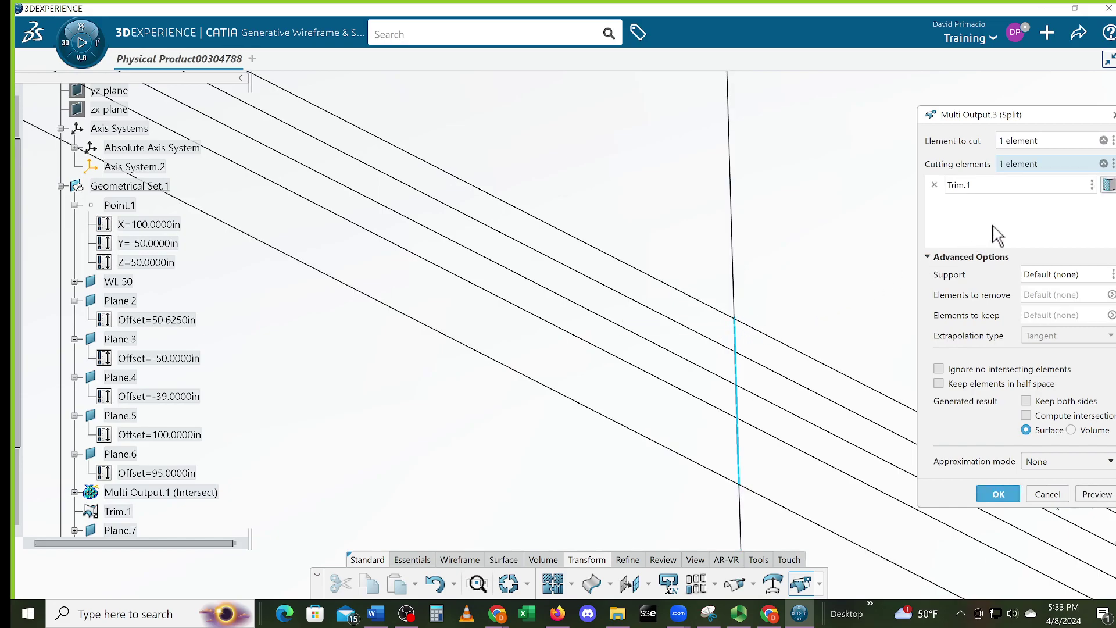
{"action": "left_click", "coordinate": [1104, 164]}
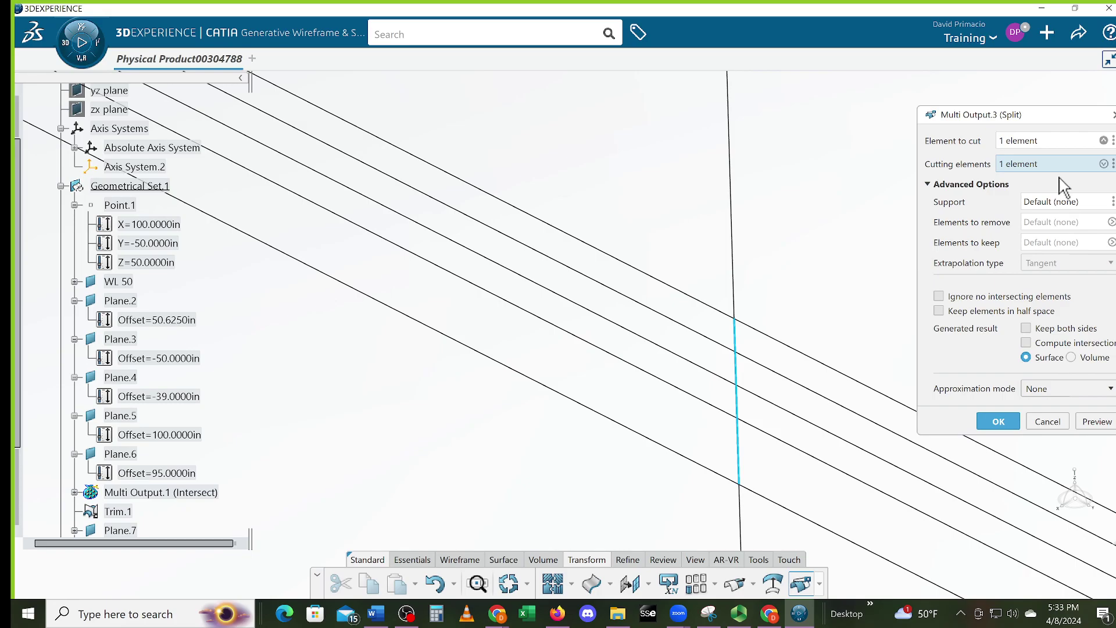
{"action": "left_click", "coordinate": [1104, 164]}
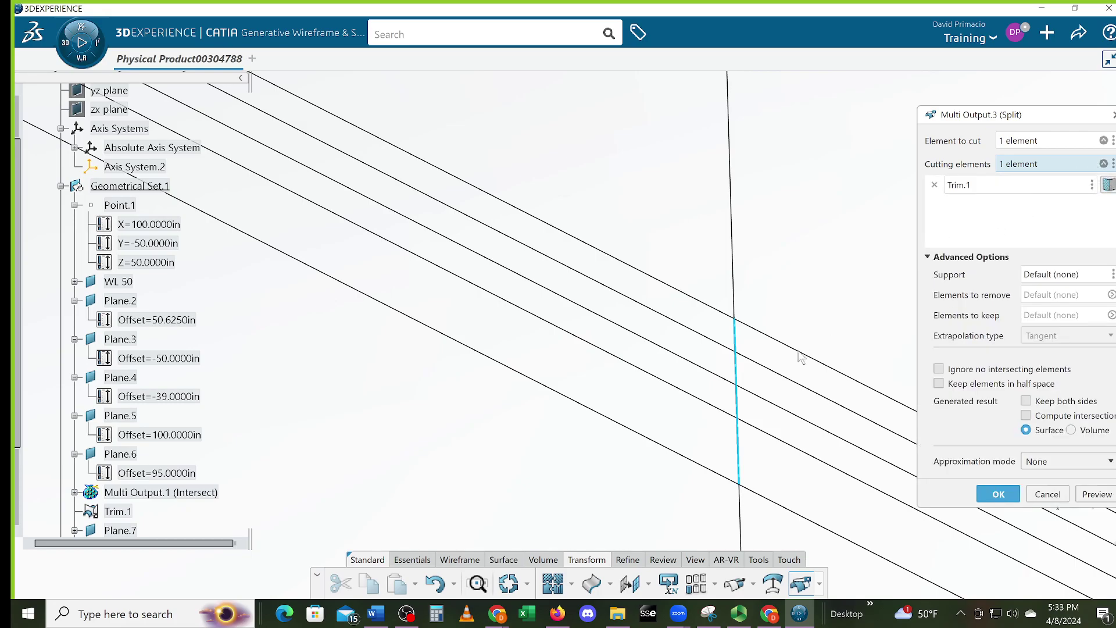
{"action": "left_click", "coordinate": [776, 371]}
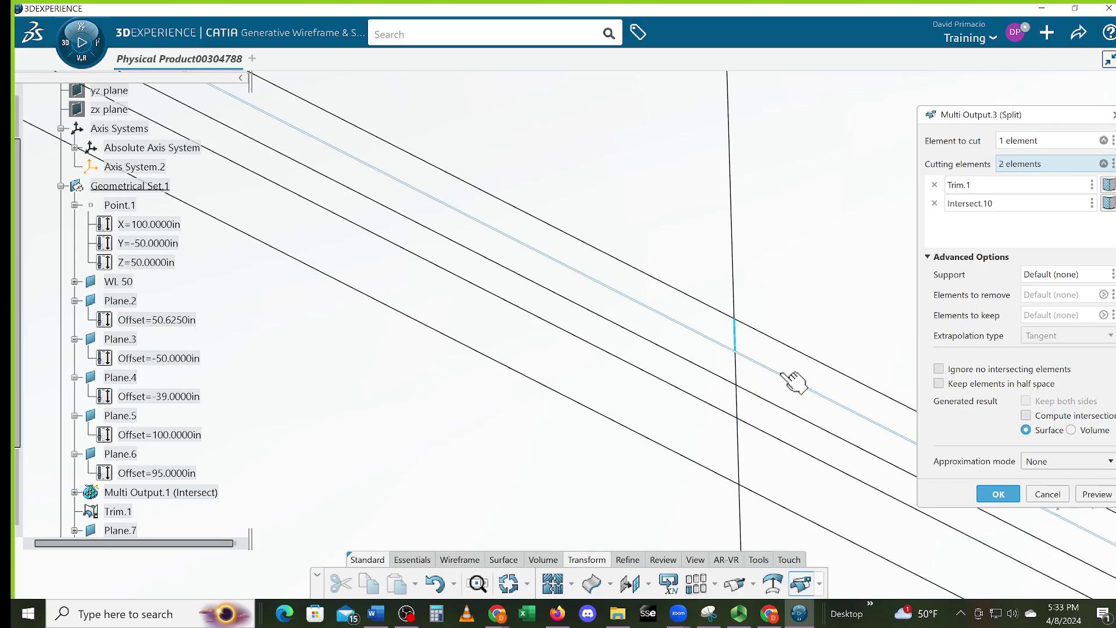
{"action": "left_click", "coordinate": [997, 494]}
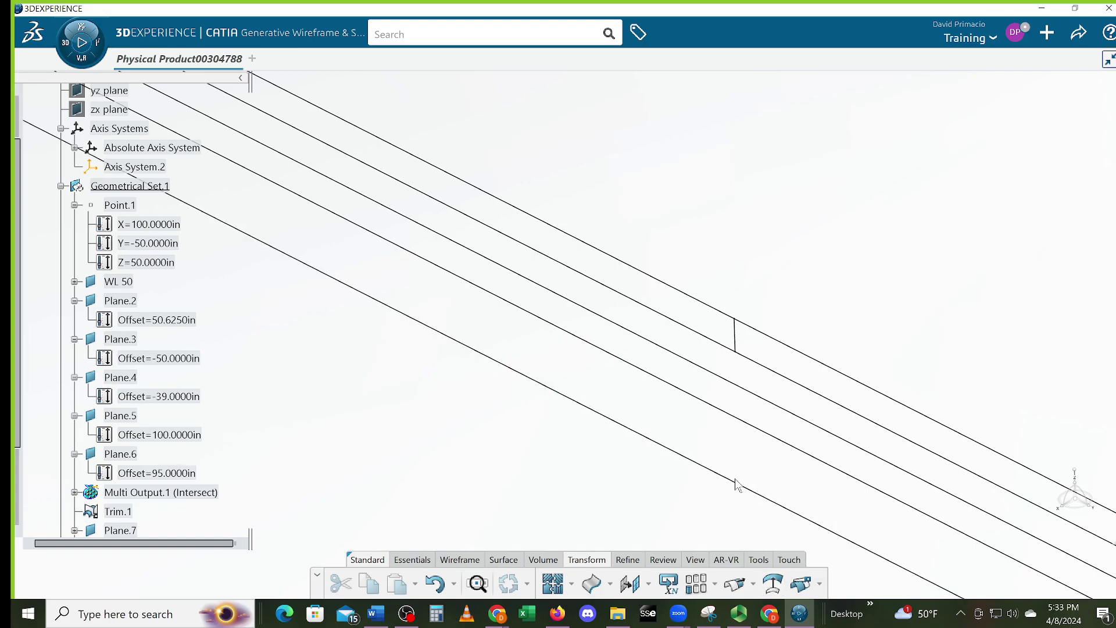
{"action": "key", "text": "ctrl+z"}
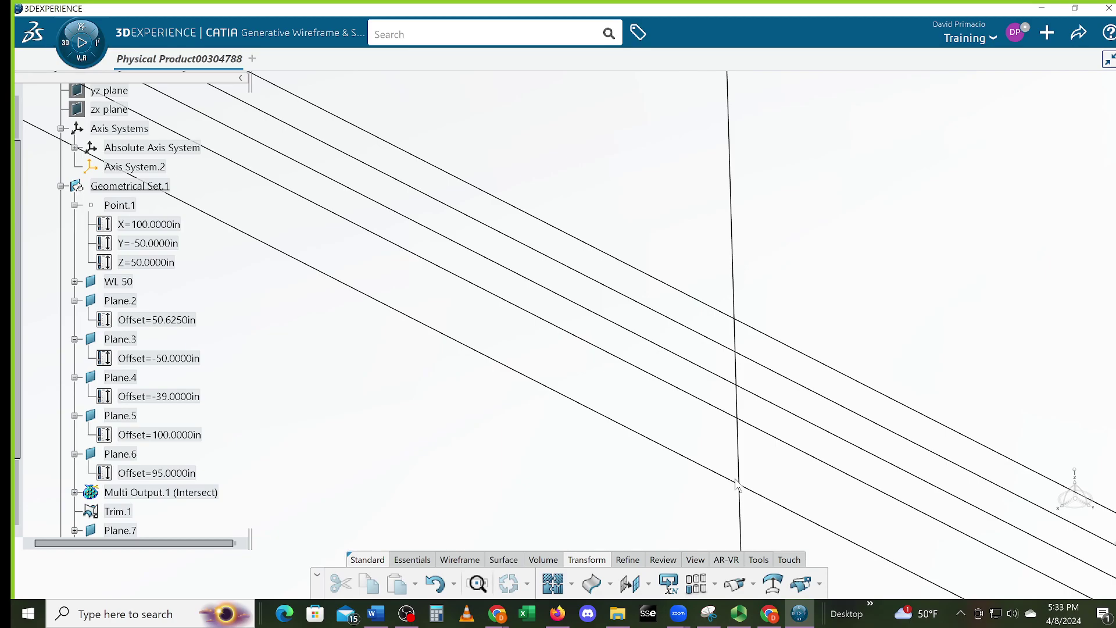
- Try a standard trim with Trim.1 as the first trimmed element and Intersect.7 as the second
{"action": "left_click", "coordinate": [774, 583]}
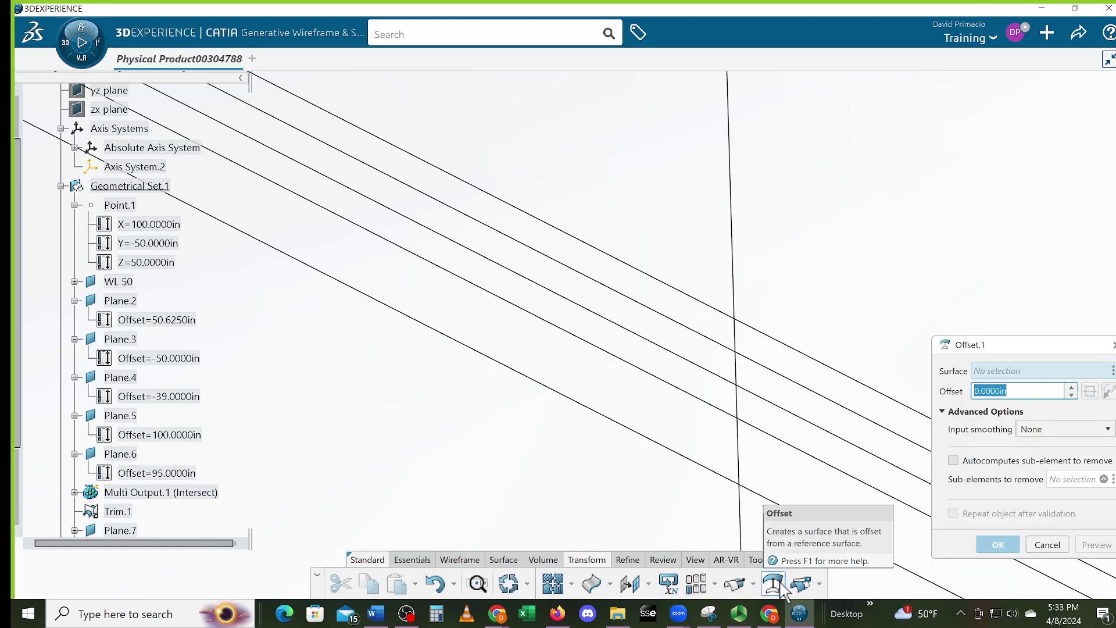
{"action": "left_click", "coordinate": [817, 585]}
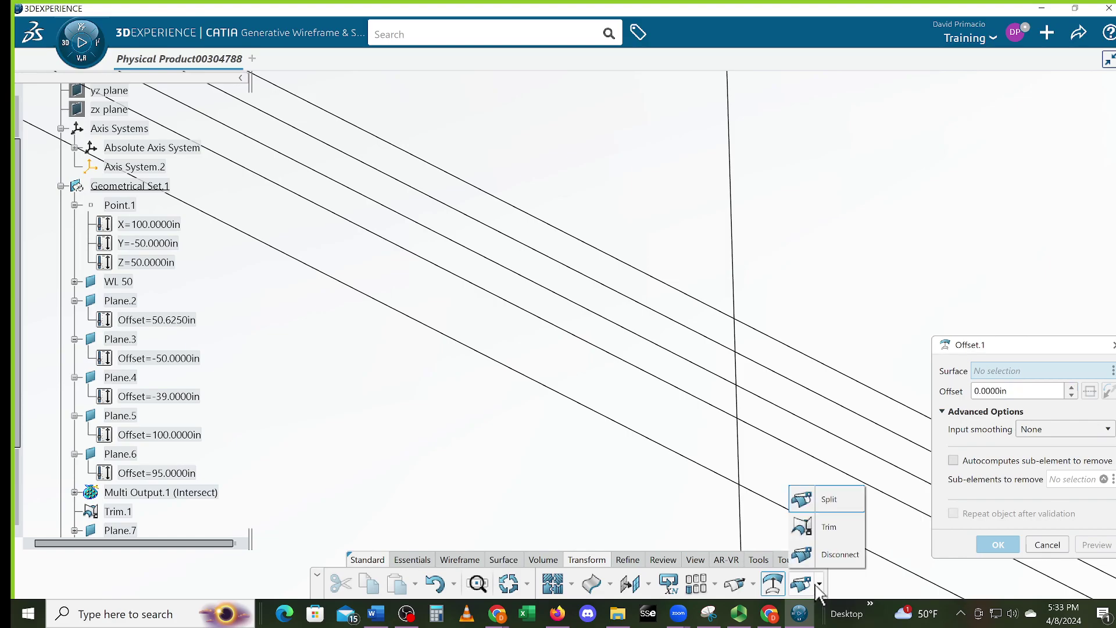
{"action": "left_click", "coordinate": [819, 531]}
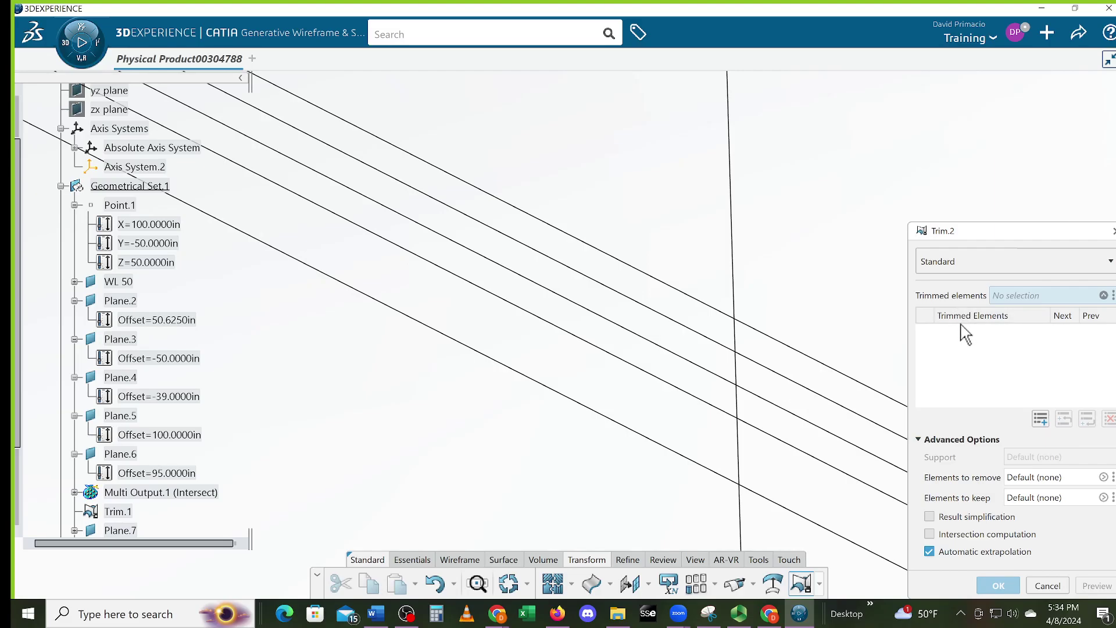
{"action": "left_click", "coordinate": [710, 311]}
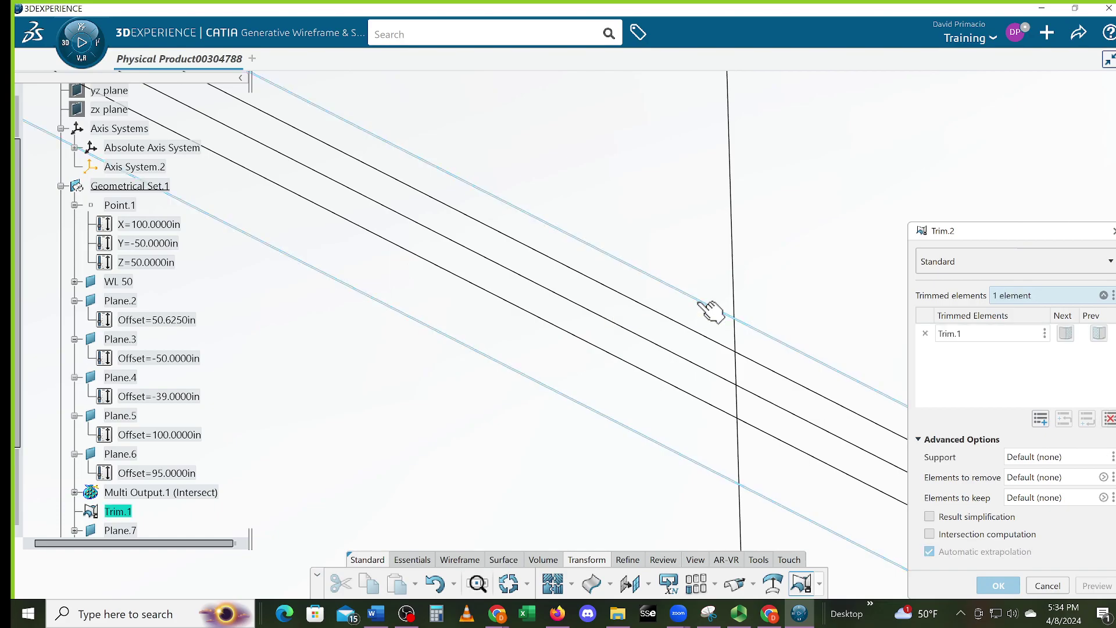
{"action": "left_click", "coordinate": [737, 336]}
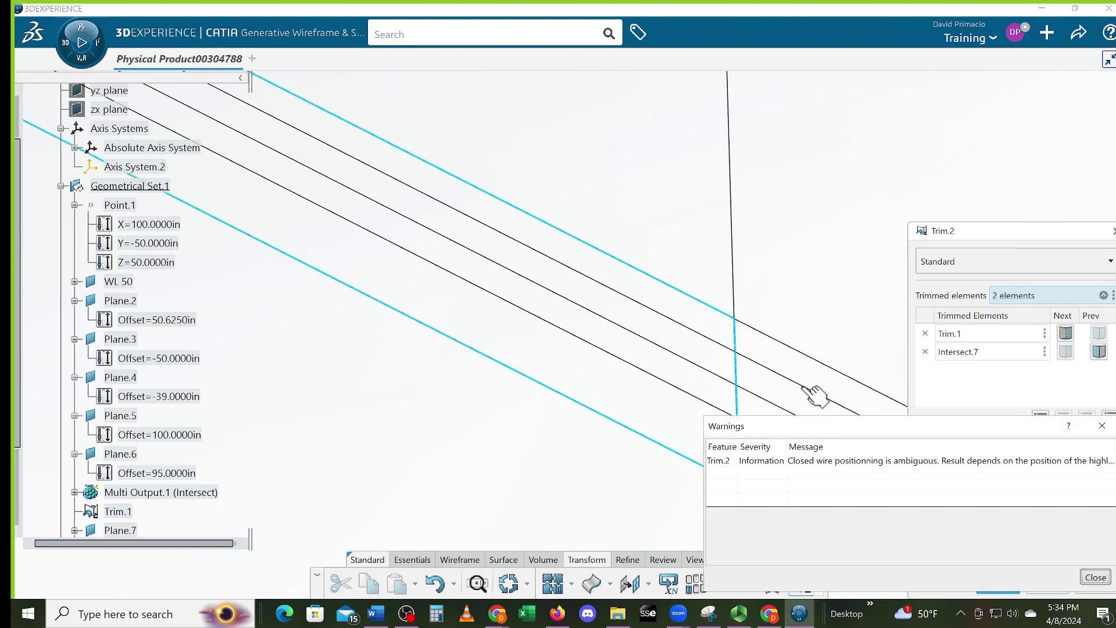
{"action": "left_click", "coordinate": [1094, 578]}
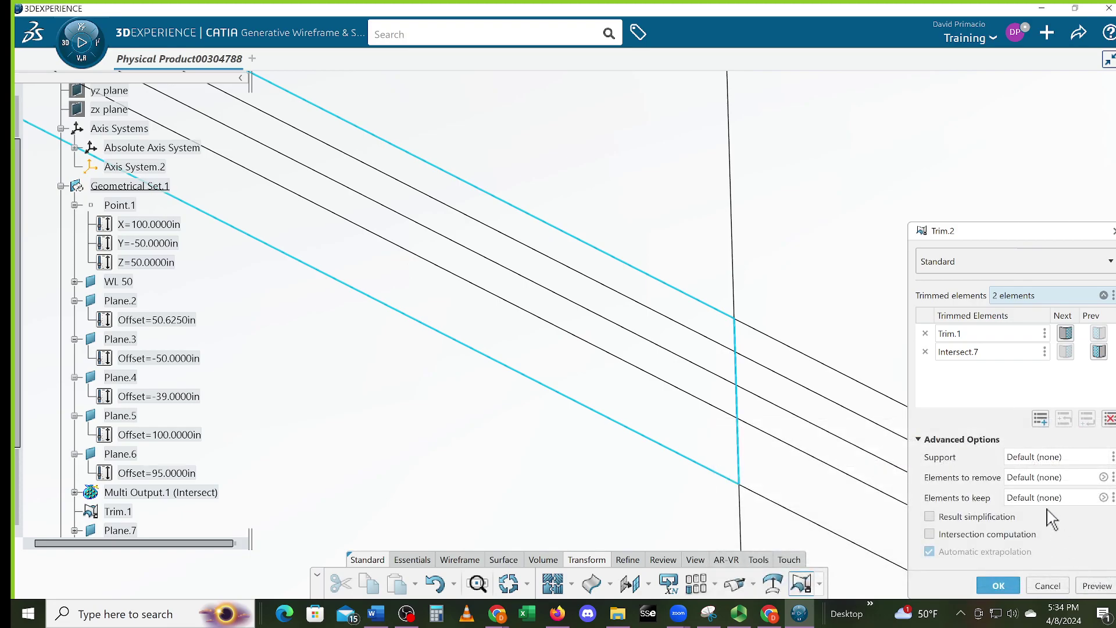
{"action": "left_click", "coordinate": [1048, 585]}
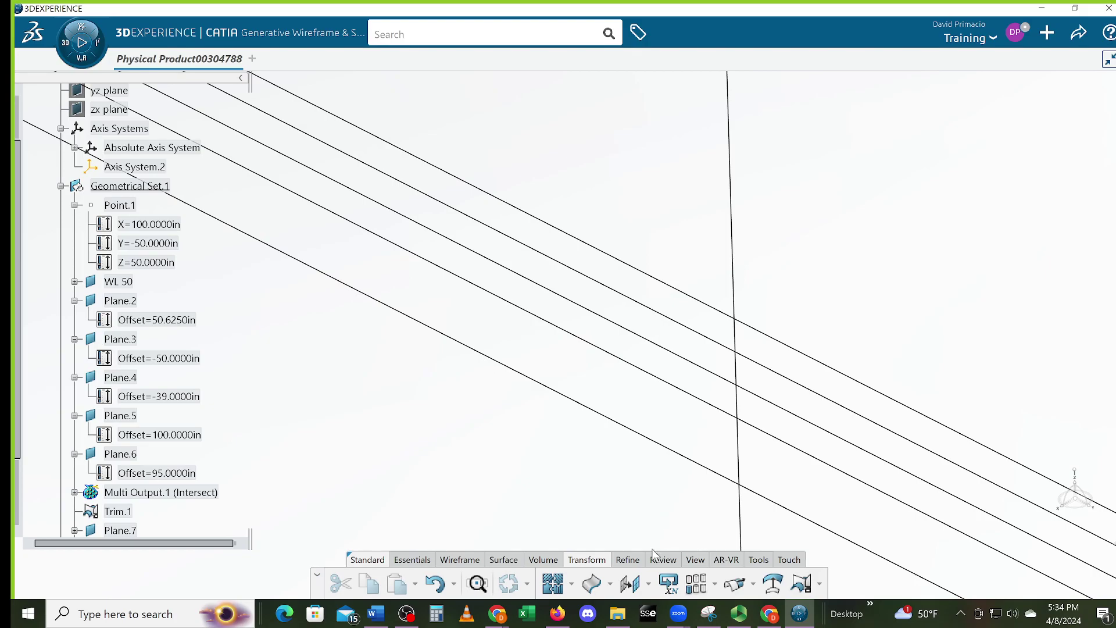
- Try a standard trim with Intersect.7 as the first trimmed element and Trim.1 as the second
{"action": "left_click", "coordinate": [781, 588]}
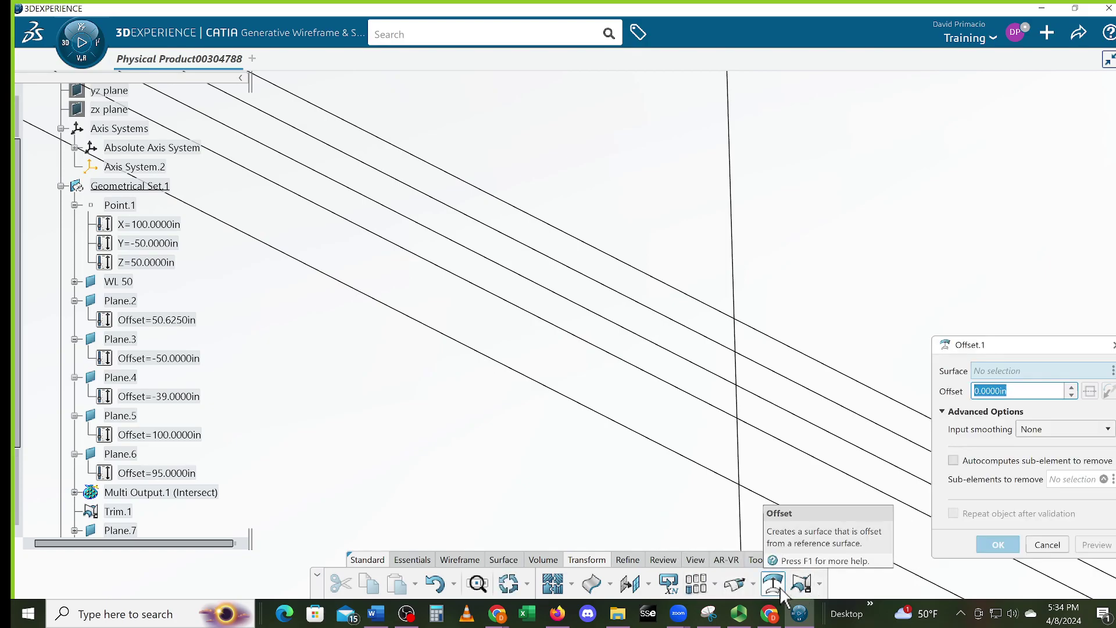
{"action": "left_click", "coordinate": [820, 584]}
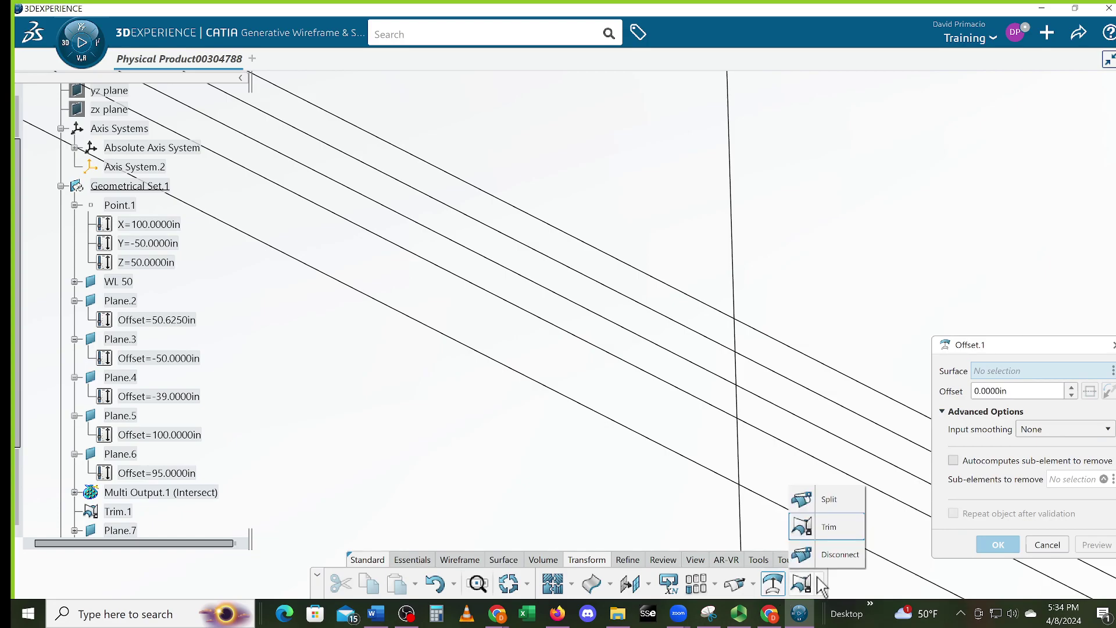
{"action": "left_click", "coordinate": [826, 527]}
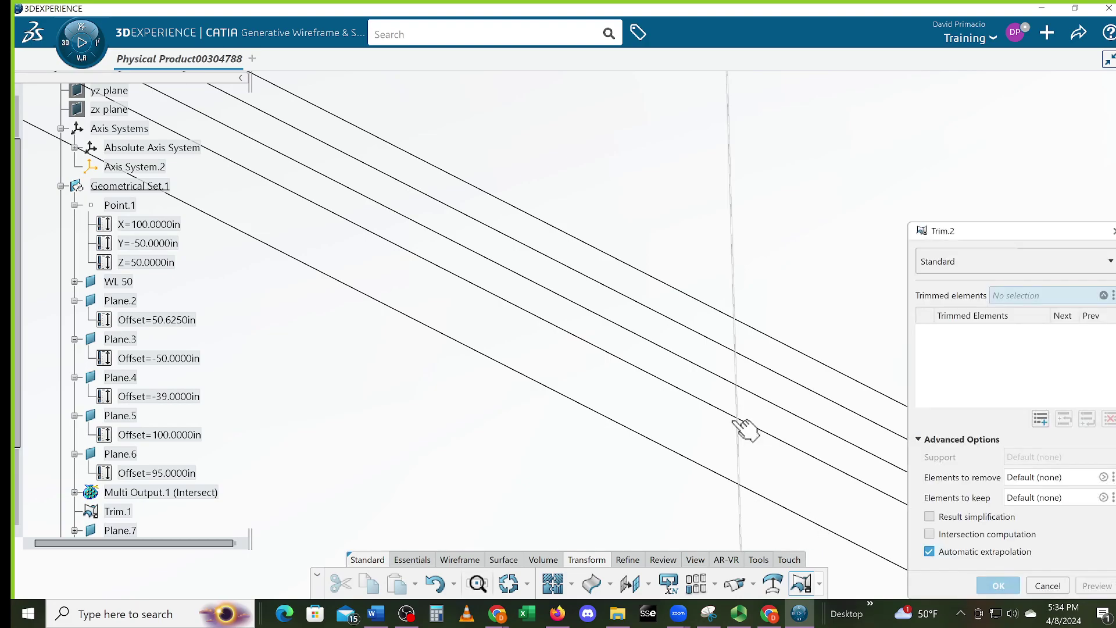
{"action": "left_click", "coordinate": [738, 340]}
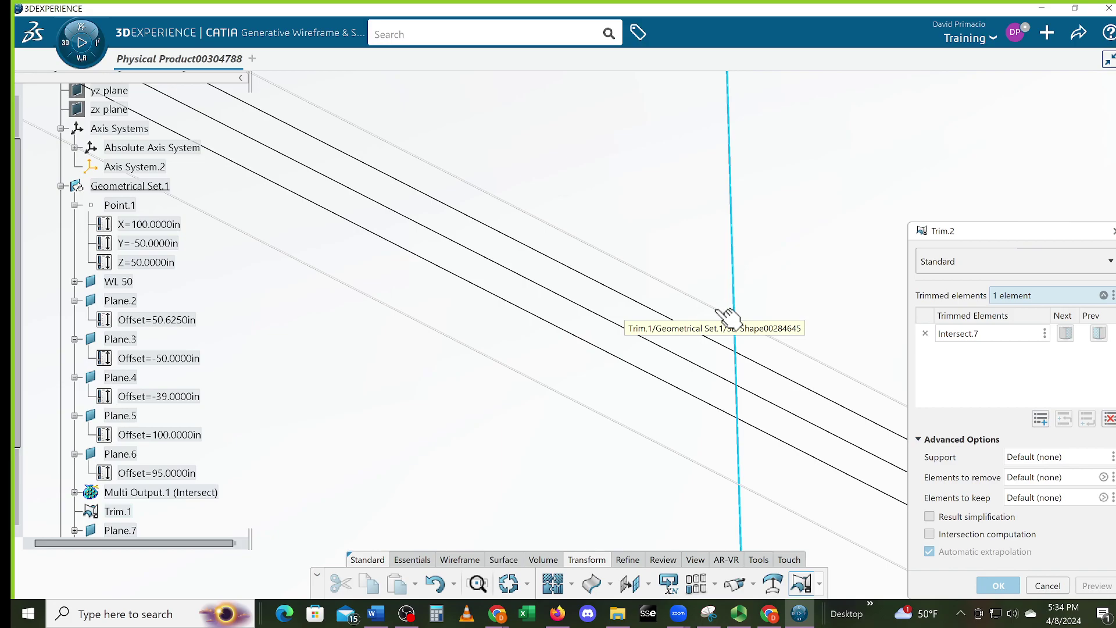
{"action": "left_click", "coordinate": [728, 320]}
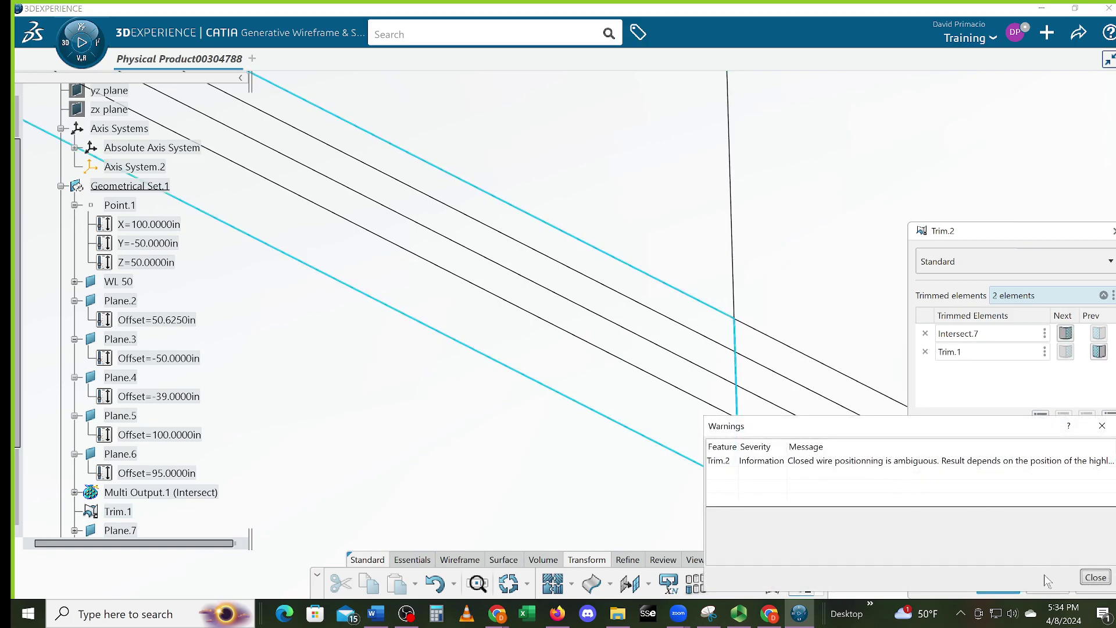
{"action": "left_click", "coordinate": [1096, 577]}
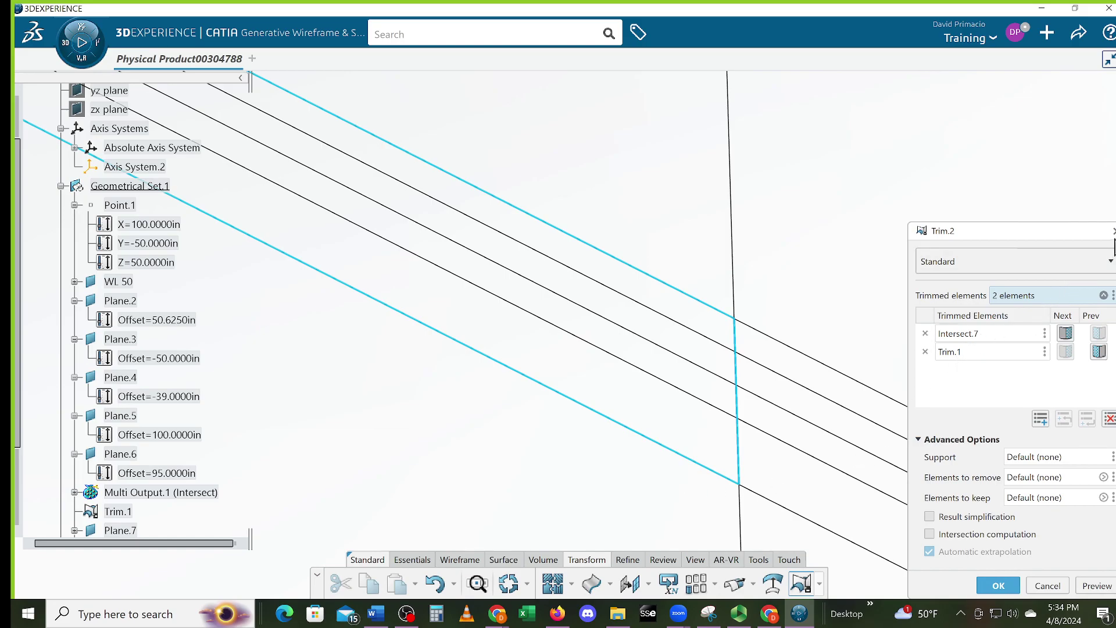
{"action": "left_click", "coordinate": [1113, 231]}
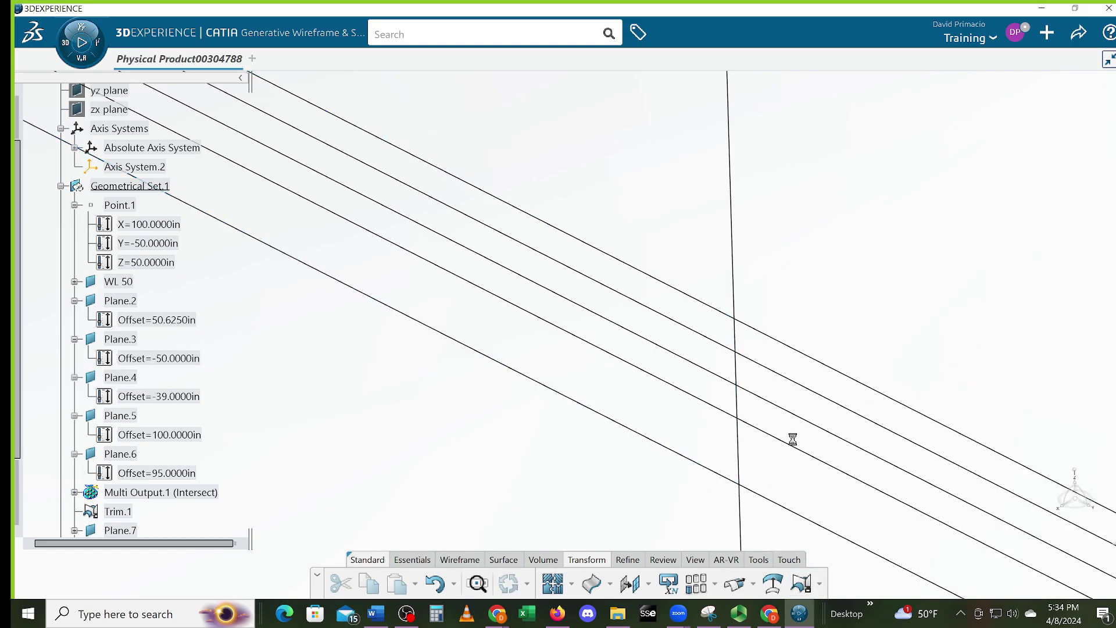
- Split the vertical line Intersect.7 using Trim.1 and Intersect.10 as cutting elements, keeping the short segment between them
{"action": "left_click", "coordinate": [802, 585]}
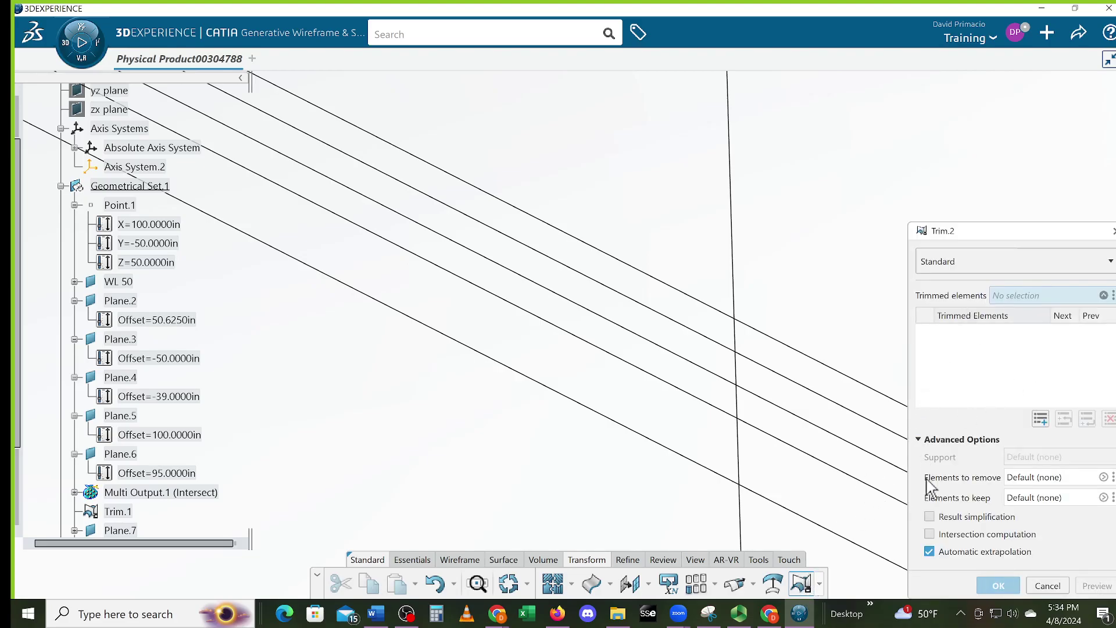
{"action": "left_click", "coordinate": [821, 584]}
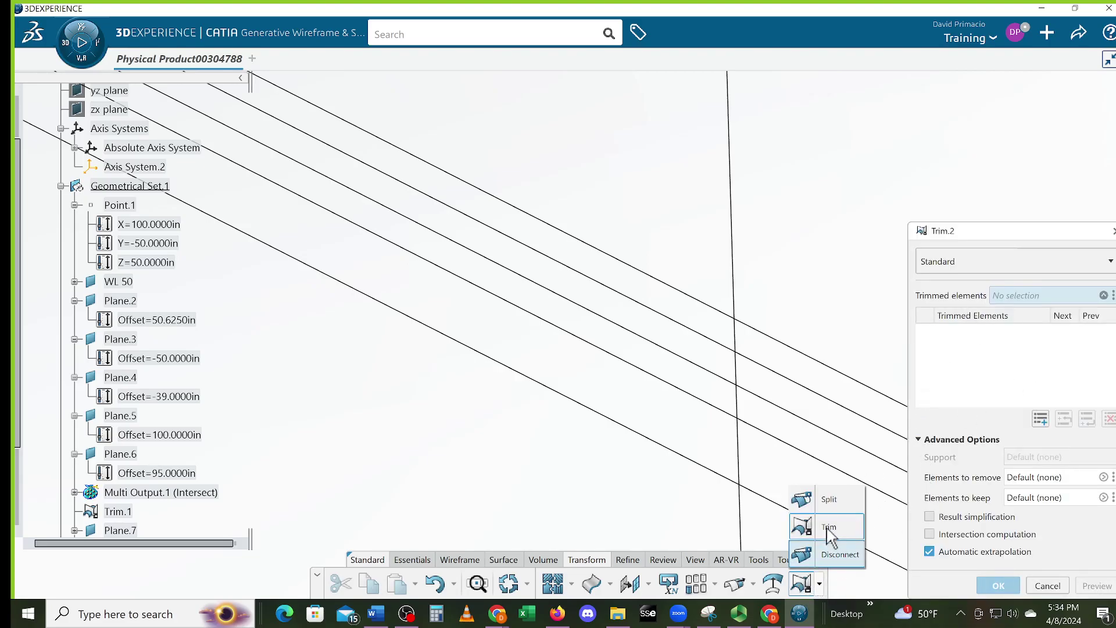
{"action": "left_click", "coordinate": [825, 499]}
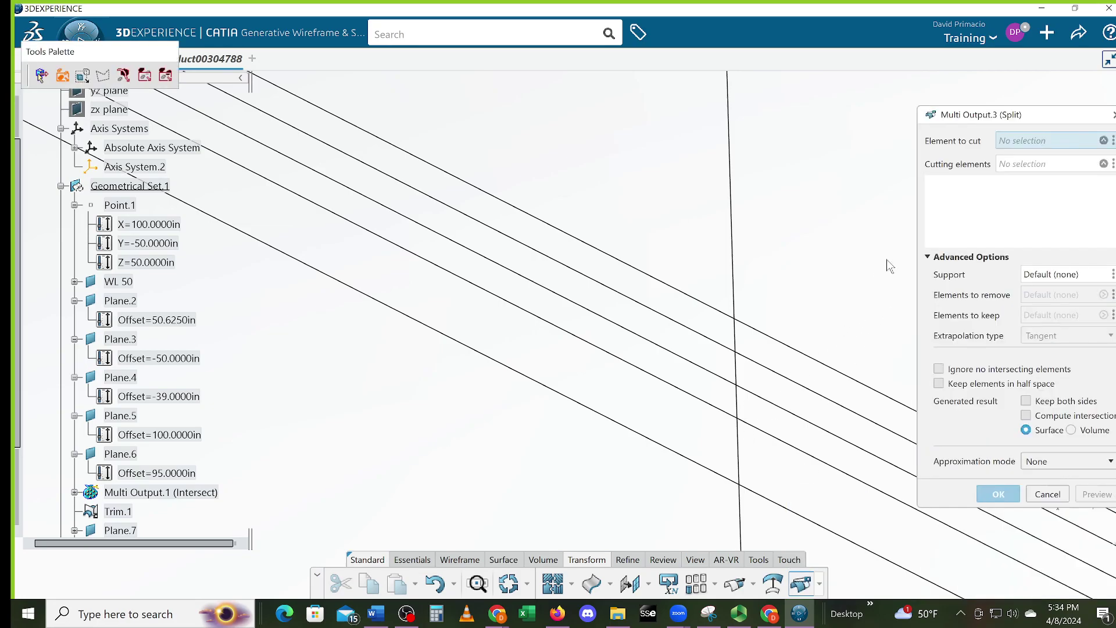
{"action": "left_click", "coordinate": [736, 340]}
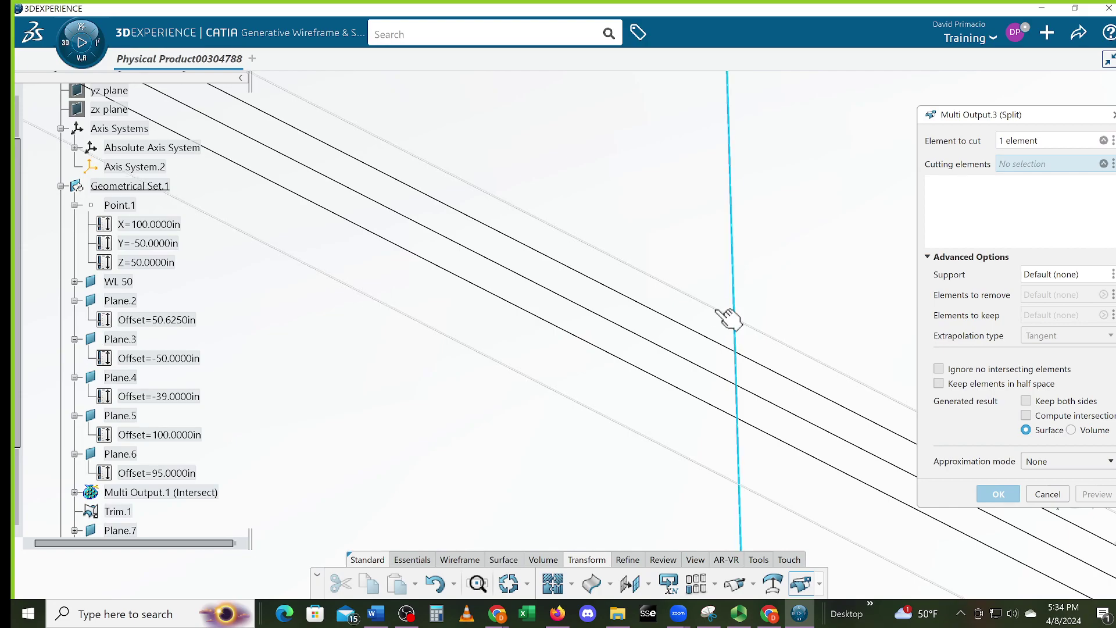
{"action": "left_click", "coordinate": [727, 315]}
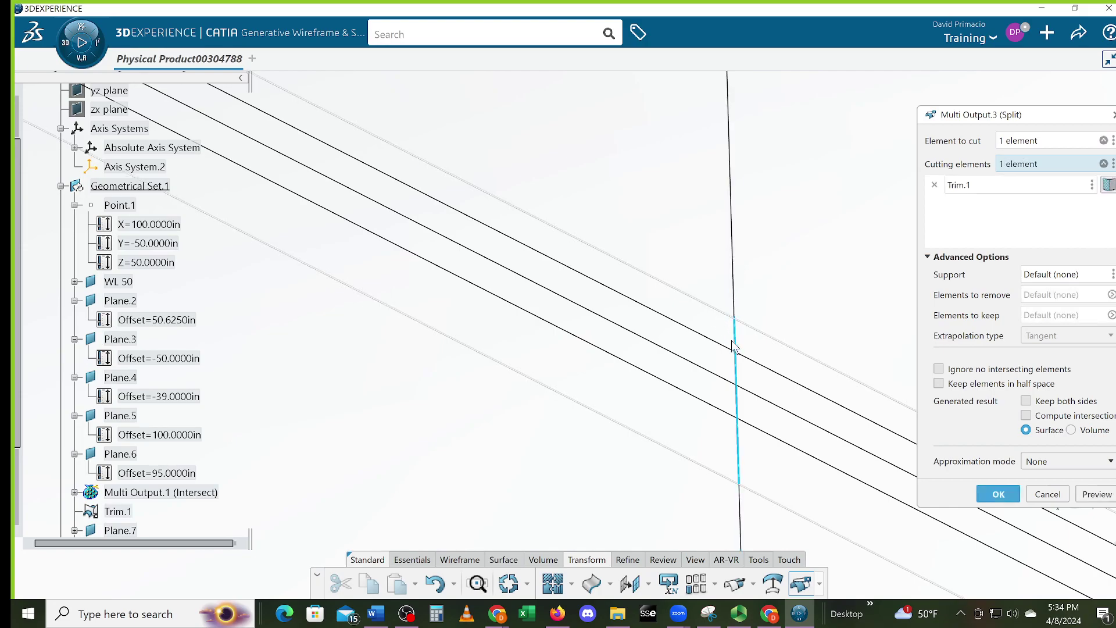
{"action": "left_click", "coordinate": [771, 370]}
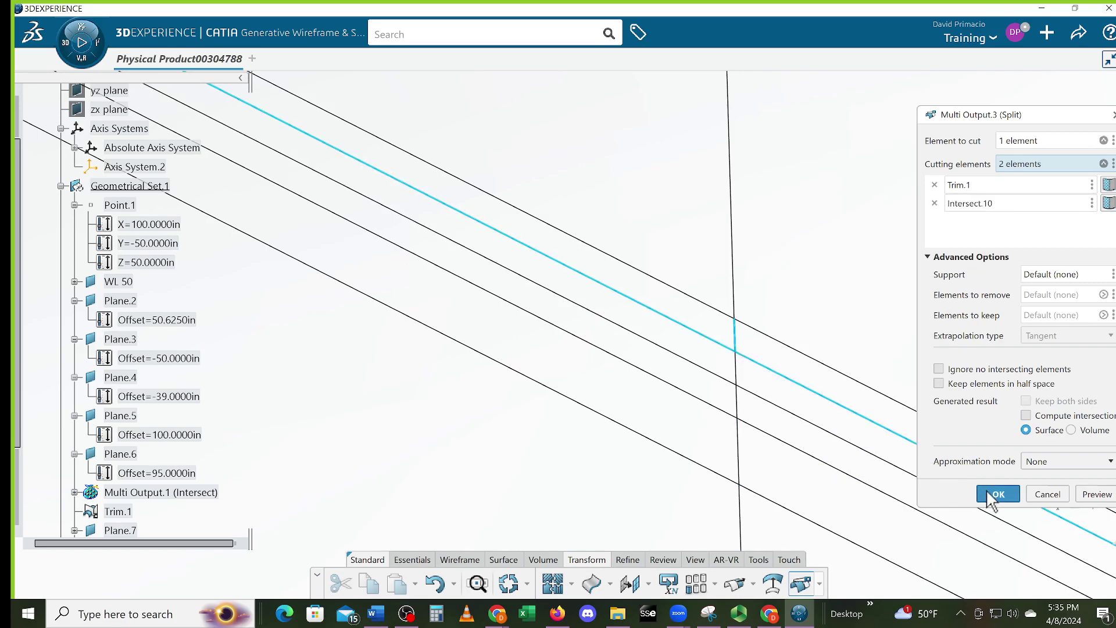
{"action": "left_click", "coordinate": [993, 495]}
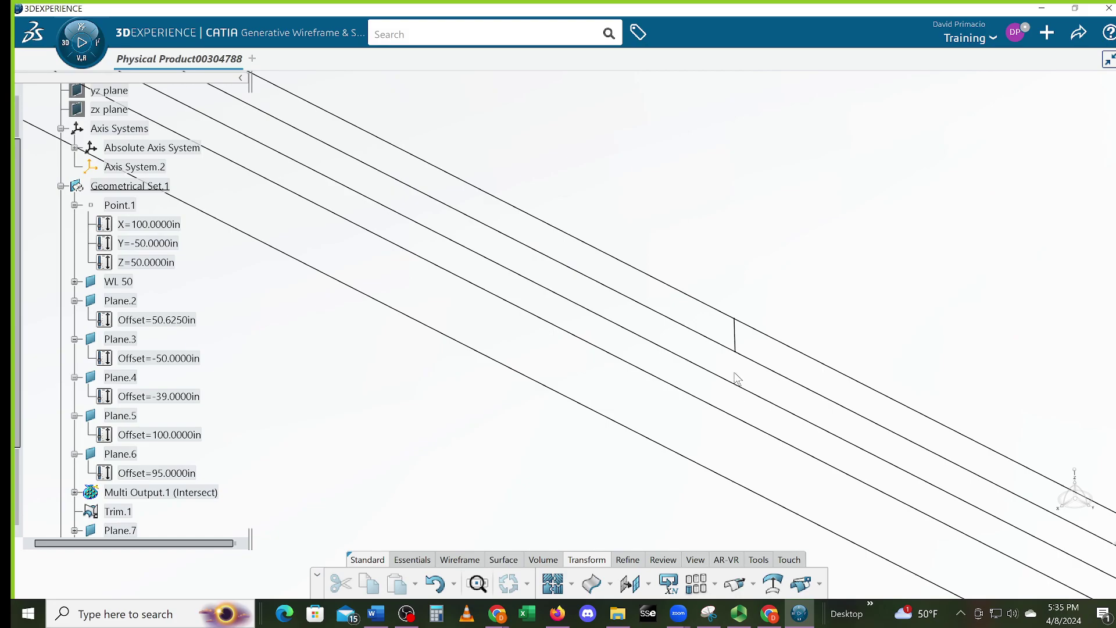
- Split the next vertical intersection line with Intersect.10 and Intersect.9 as cutting elements, keeping the short segment between them
{"action": "middle_click_drag", "start_coordinate": [830, 420], "coordinate": [686, 391]}
{"action": "middle_click_drag", "start_coordinate": [850, 453], "coordinate": [729, 370]}
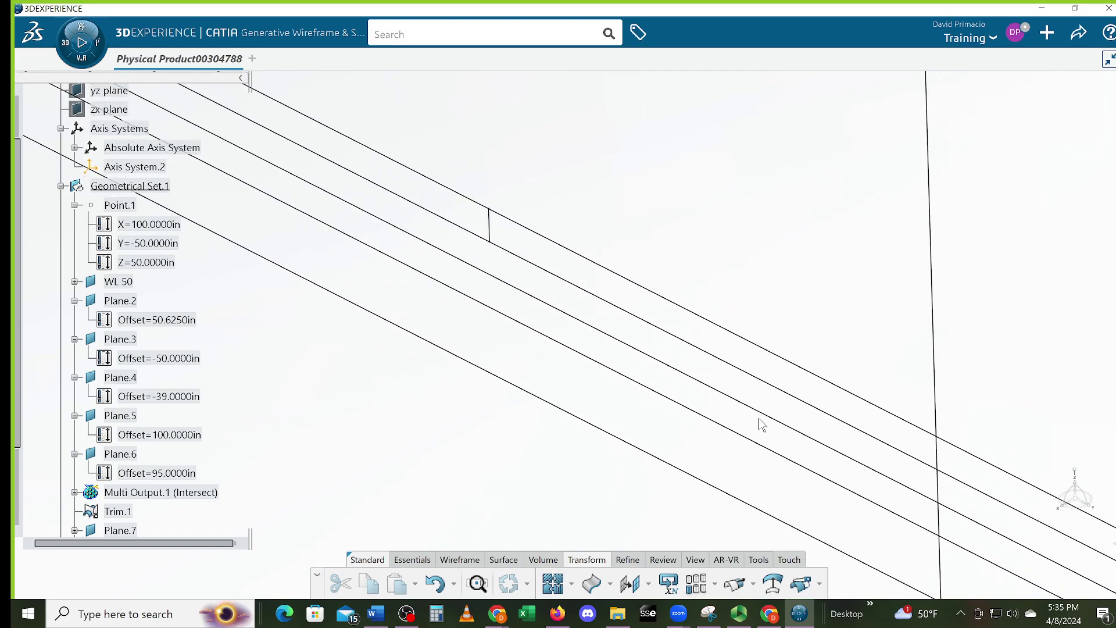
{"action": "left_click", "coordinate": [802, 583]}
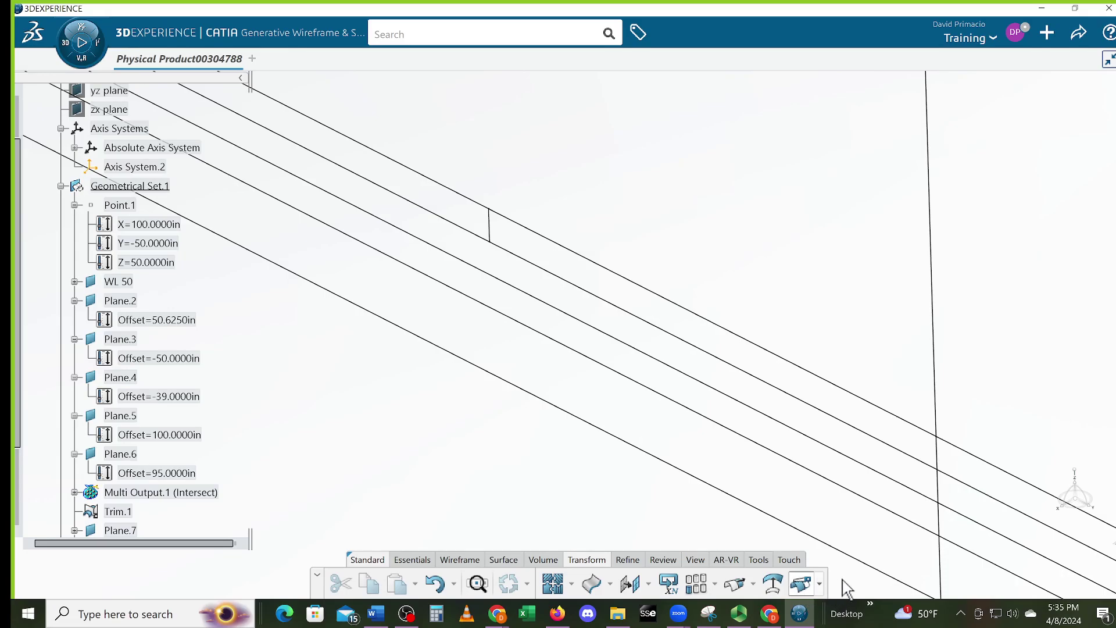
{"action": "middle_click_drag", "start_coordinate": [847, 479], "coordinate": [765, 457]}
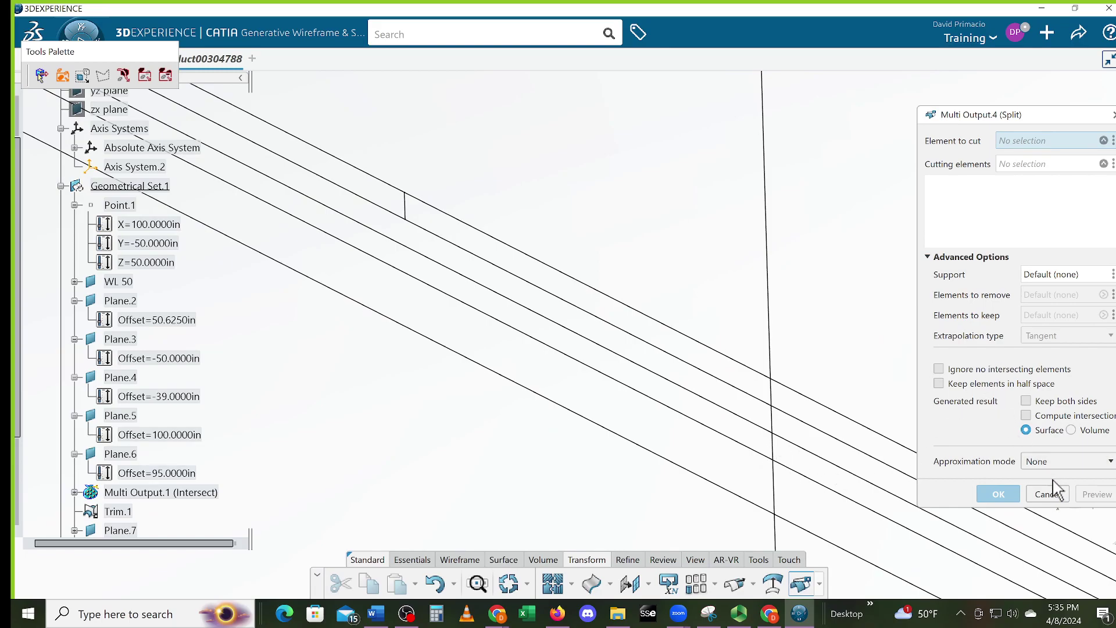
{"action": "left_click", "coordinate": [773, 418]}
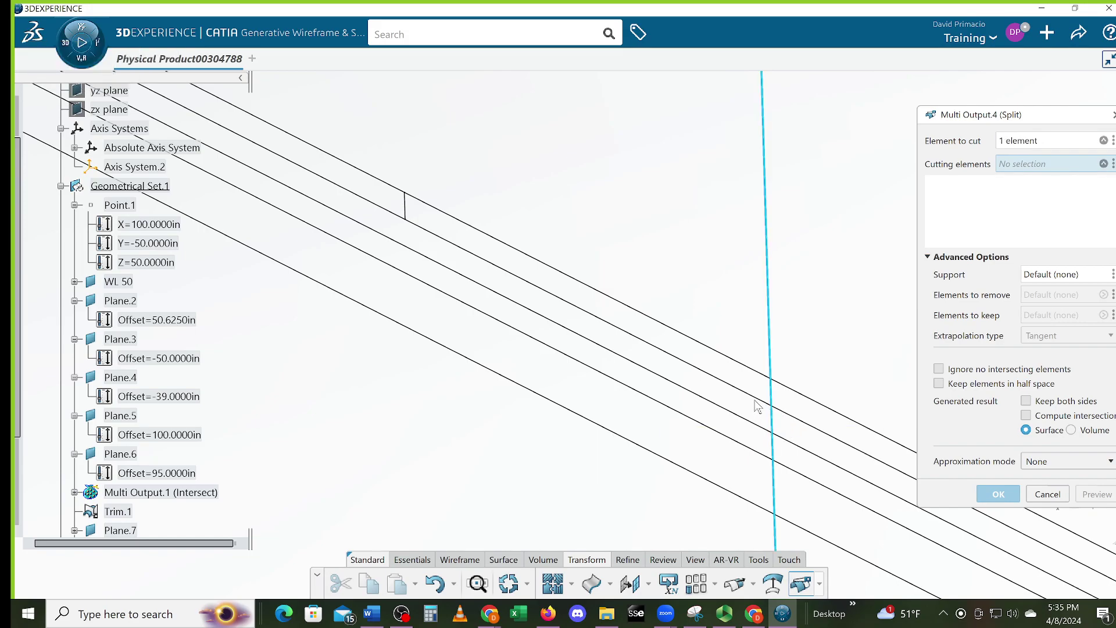
{"action": "left_click", "coordinate": [758, 400]}
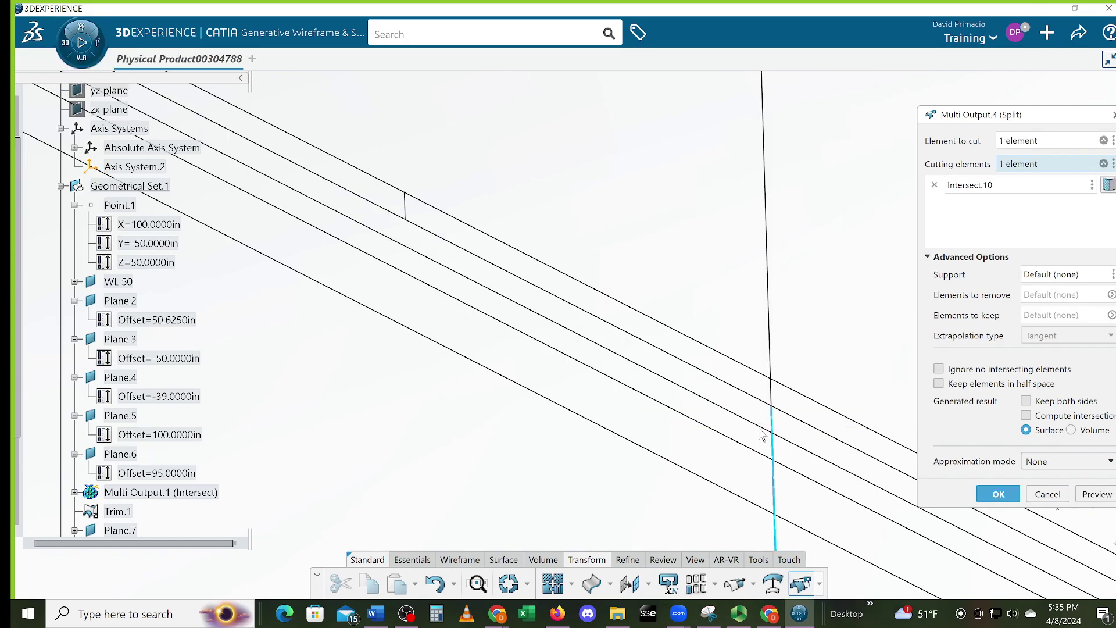
{"action": "left_click", "coordinate": [762, 428]}
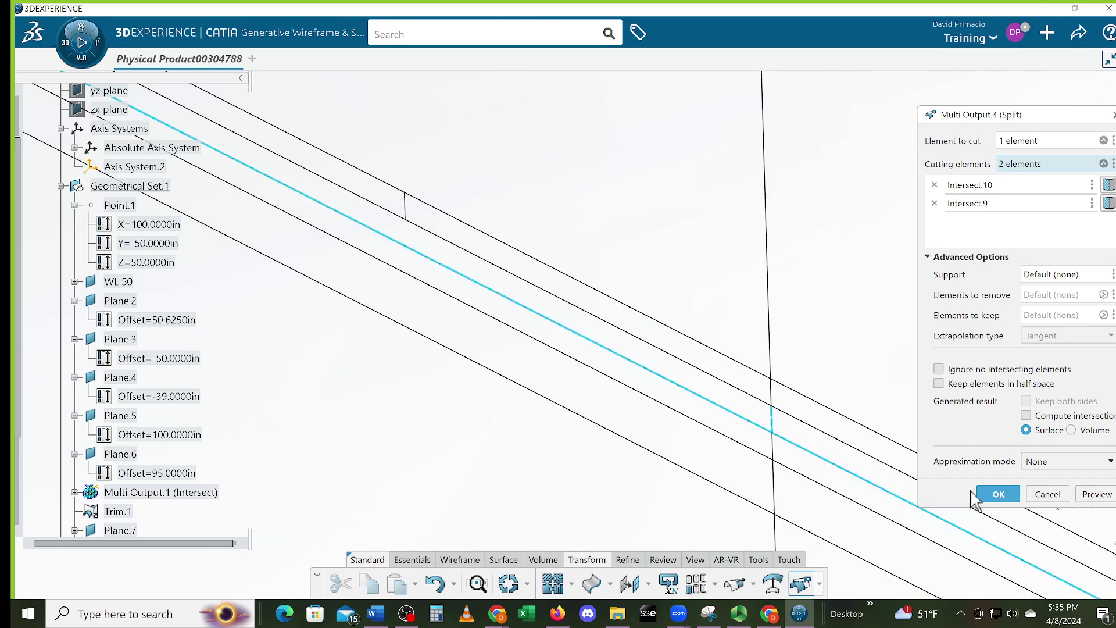
{"action": "left_click", "coordinate": [993, 494]}
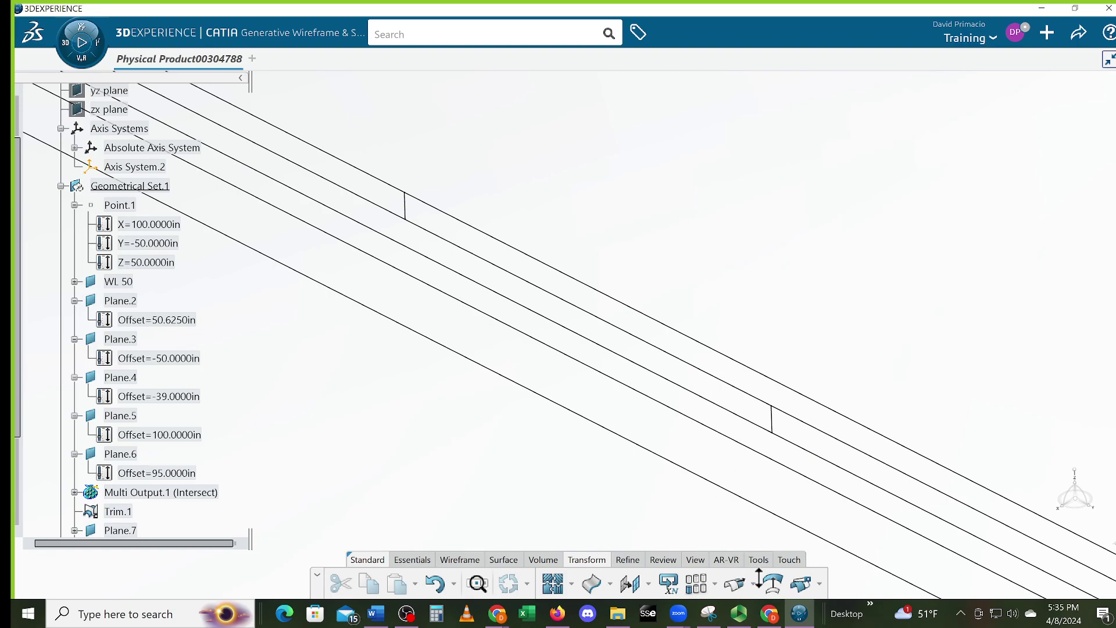
- Split the long line Intersect.10 with Split.2 and Split.1 as cutting elements, keeping the portion between the two short vertical segments
{"action": "left_click", "coordinate": [801, 583]}
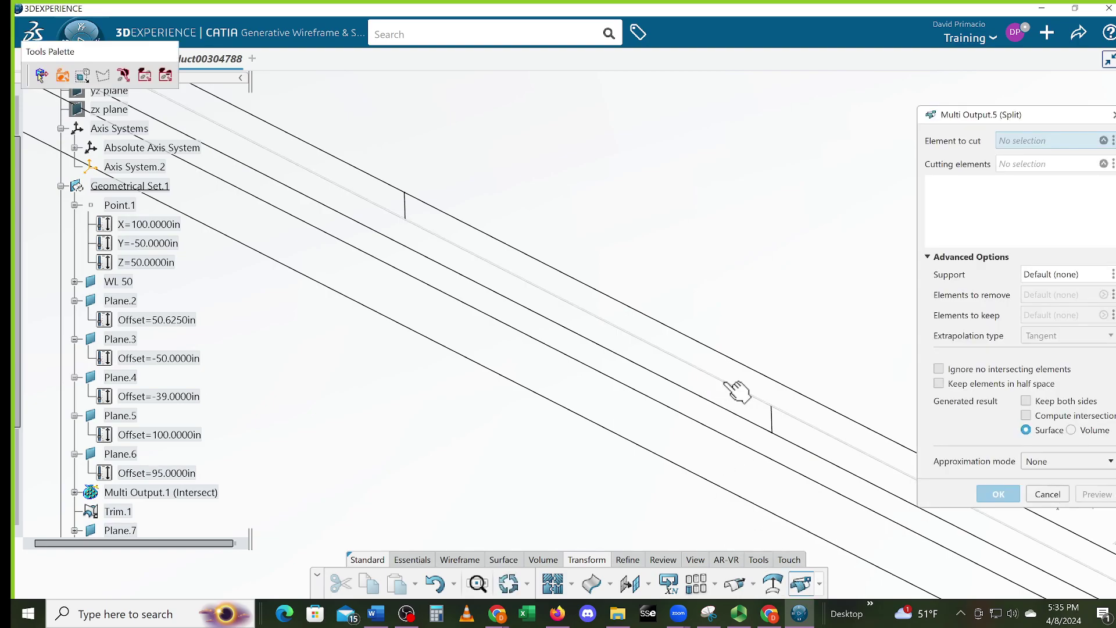
{"action": "left_click", "coordinate": [735, 388]}
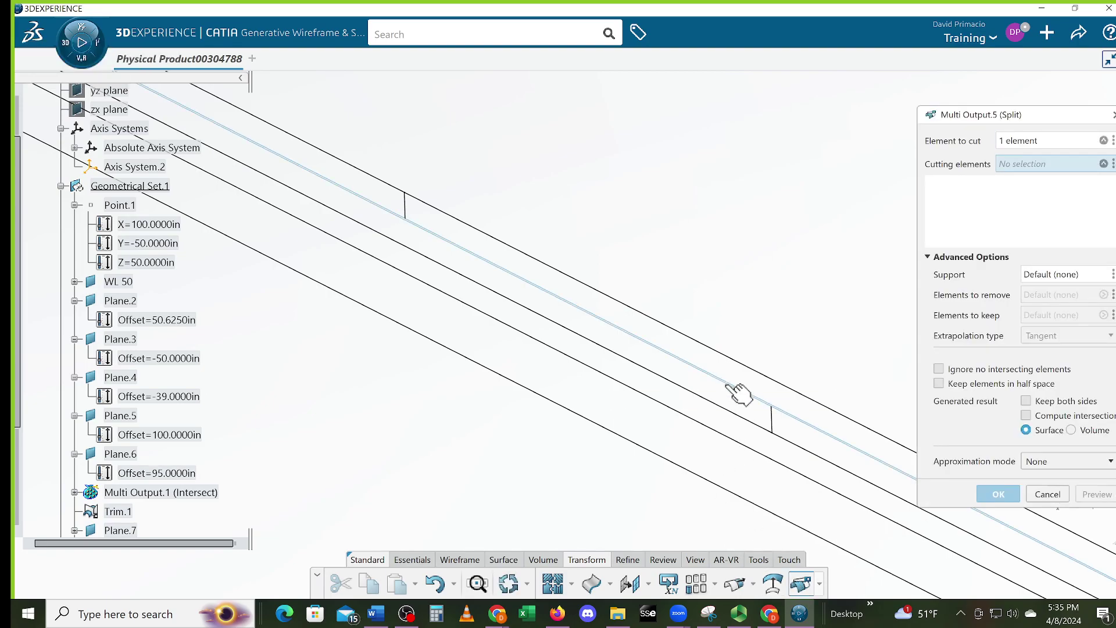
{"action": "left_click", "coordinate": [773, 424]}
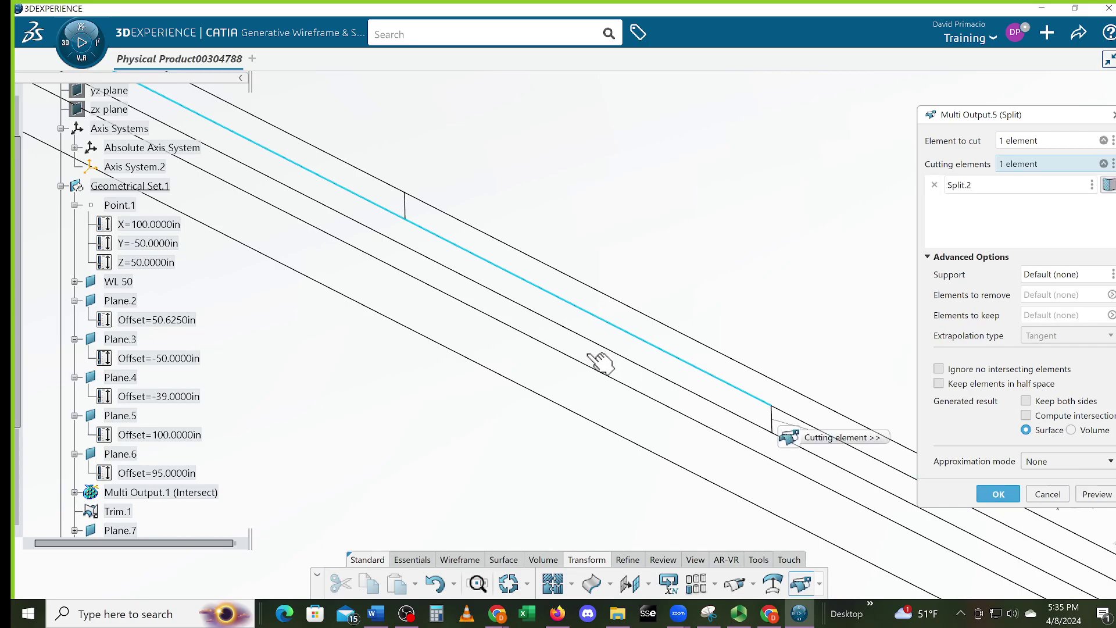
{"action": "left_click", "coordinate": [405, 207]}
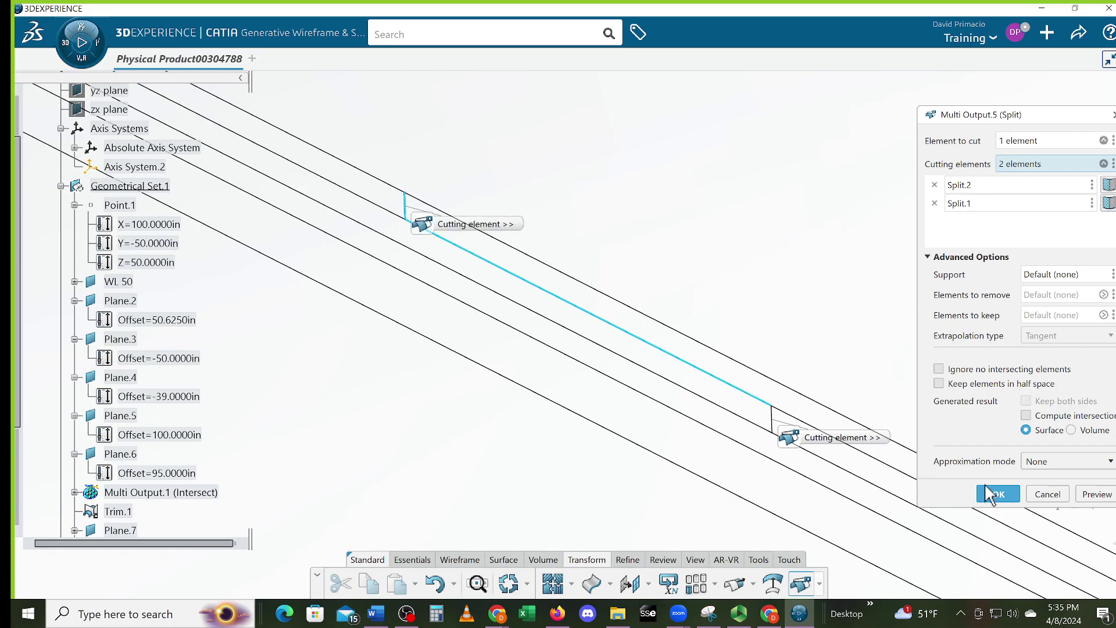
{"action": "left_click", "coordinate": [993, 493]}
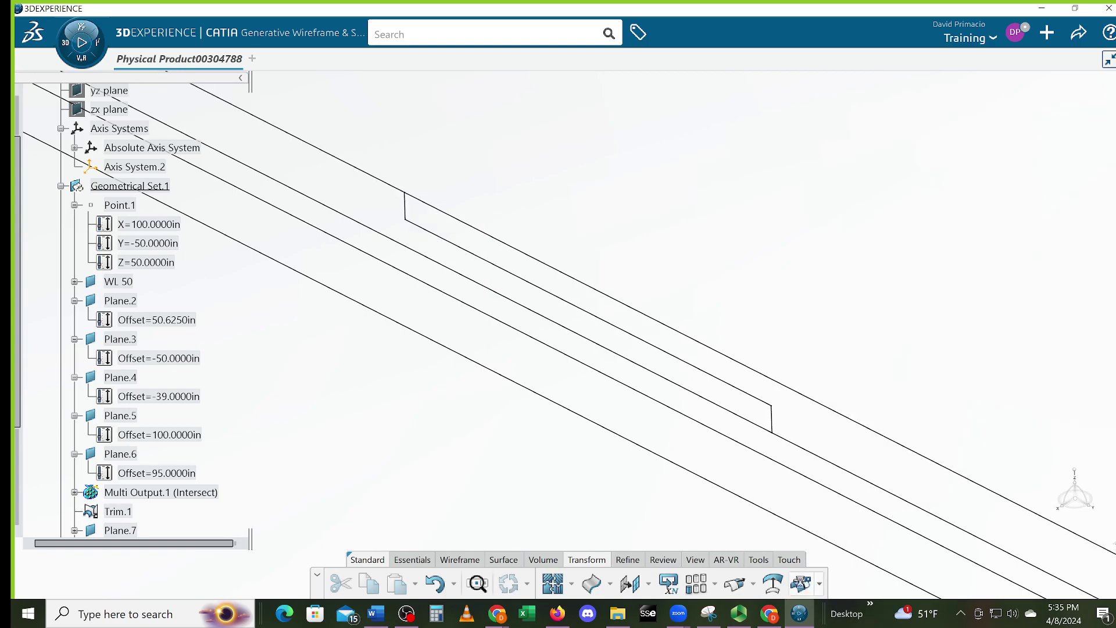
- Try to split the Trim.1 profile using the short vertical segment Split.1 as the cutting element
{"action": "left_click", "coordinate": [801, 583]}
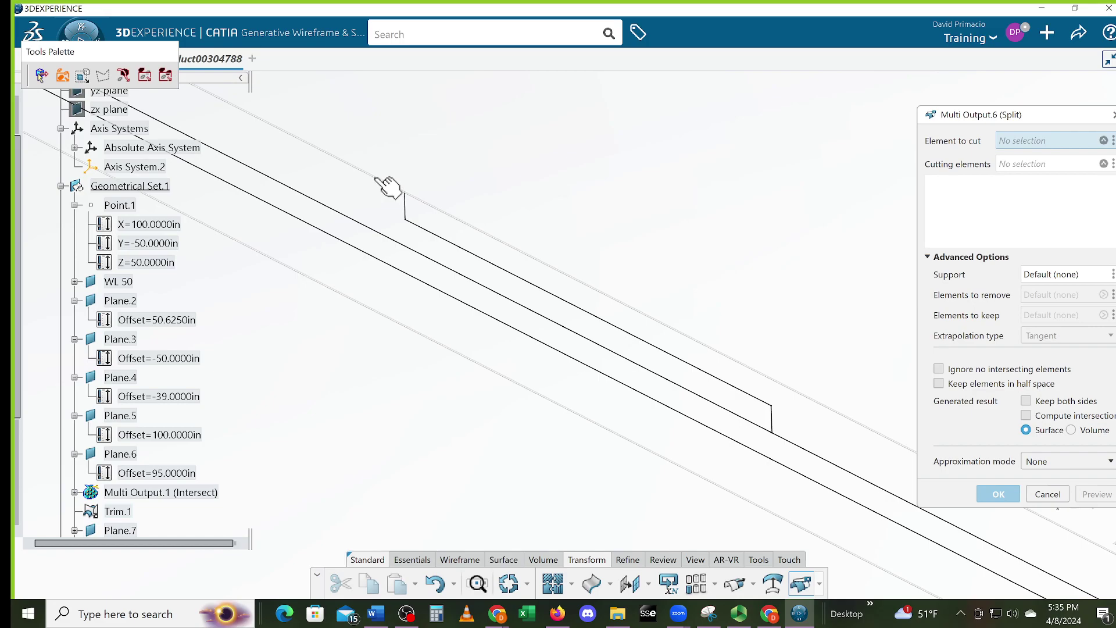
{"action": "left_click", "coordinate": [393, 184]}
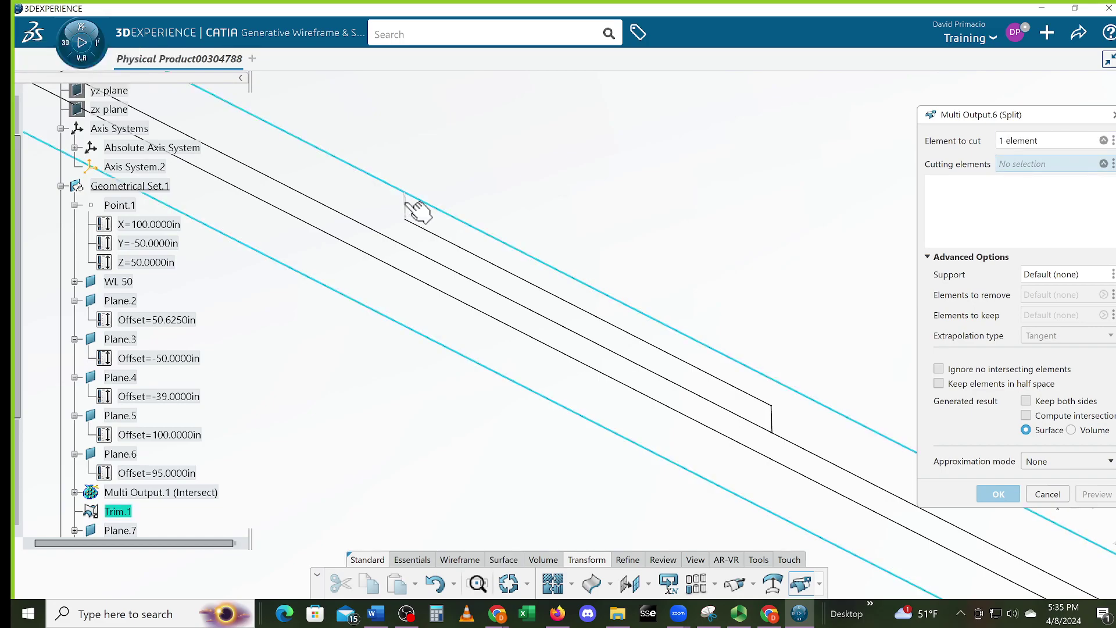
{"action": "left_click", "coordinate": [407, 206]}
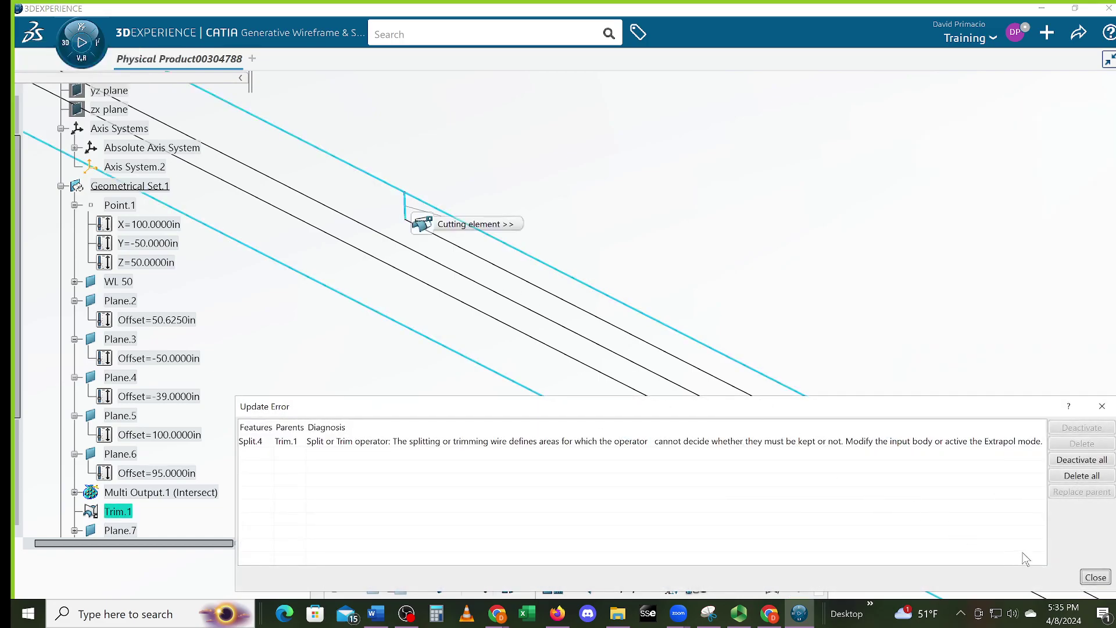
{"action": "left_click", "coordinate": [1094, 578]}
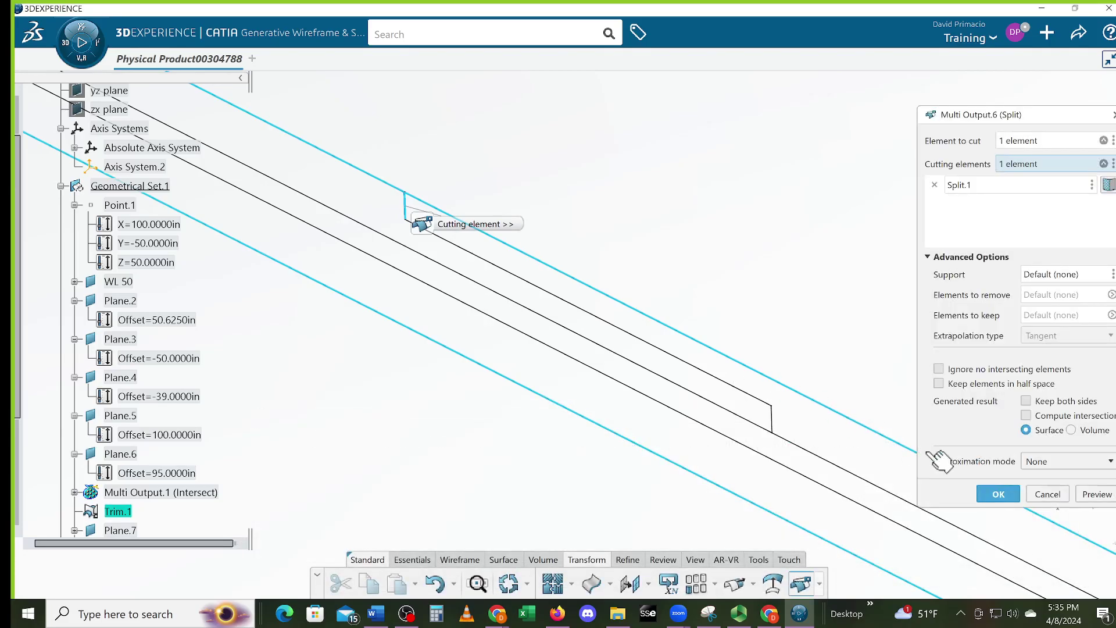
{"action": "left_click", "coordinate": [1044, 496]}
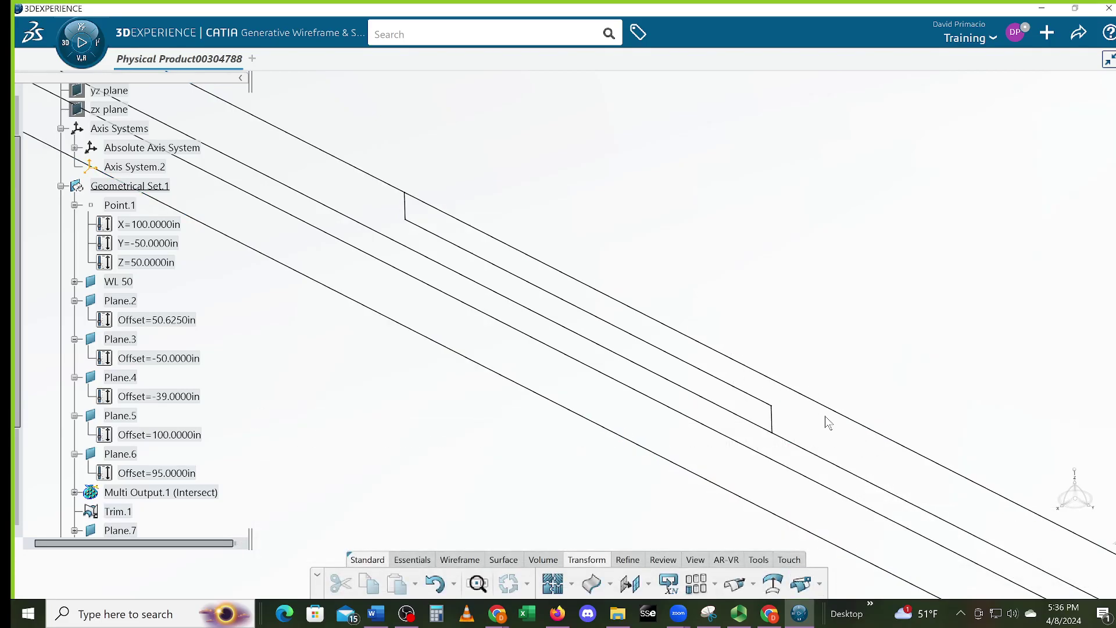
- Split the Trim.1 profile with Intersect.8 as the cutting element, keeping the portion below that line
{"action": "middle_click_drag", "start_coordinate": [718, 395], "coordinate": [576, 313]}
{"action": "middle_click_drag", "start_coordinate": [772, 420], "coordinate": [684, 365]}
{"action": "middle_click_drag", "start_coordinate": [719, 475], "coordinate": [681, 387]}
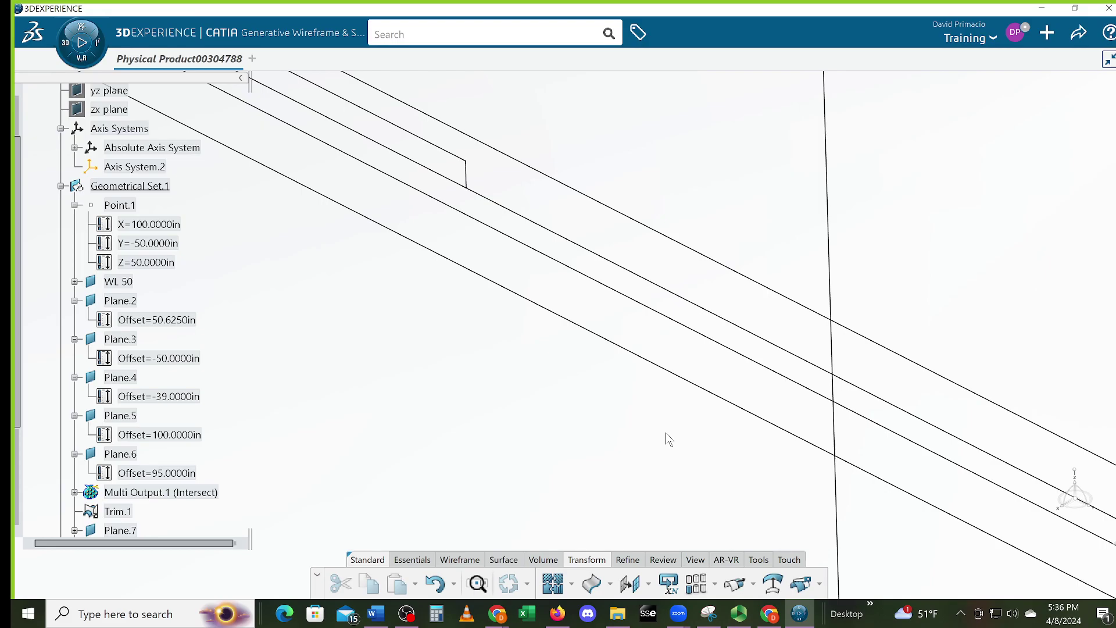
{"action": "mouse_move", "coordinate": [689, 447]}
{"action": "middle_mouse_down"}
{"action": "mouse_move", "coordinate": [675, 443]}
{"action": "mouse_move", "coordinate": [673, 518]}
{"action": "mouse_move", "coordinate": [675, 462]}
{"action": "middle_mouse_up"}
{"action": "mouse_move", "coordinate": [796, 446]}
{"action": "middle_mouse_down"}
{"action": "mouse_move", "coordinate": [654, 372]}
{"action": "mouse_move", "coordinate": [814, 461]}
{"action": "mouse_move", "coordinate": [810, 442]}
{"action": "middle_mouse_up"}
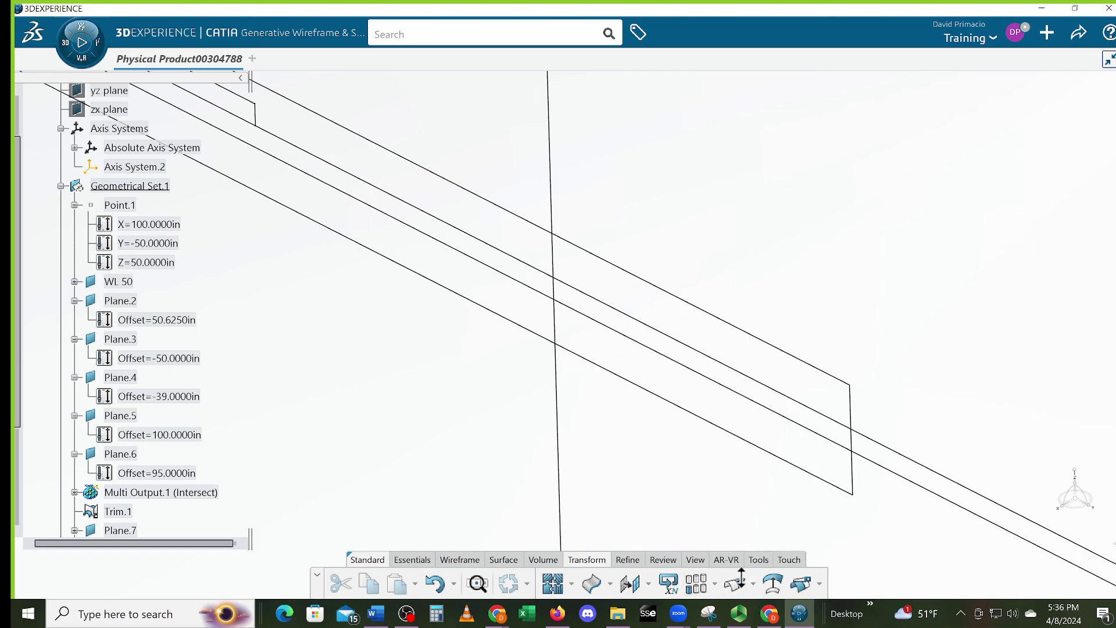
{"action": "left_click", "coordinate": [802, 583]}
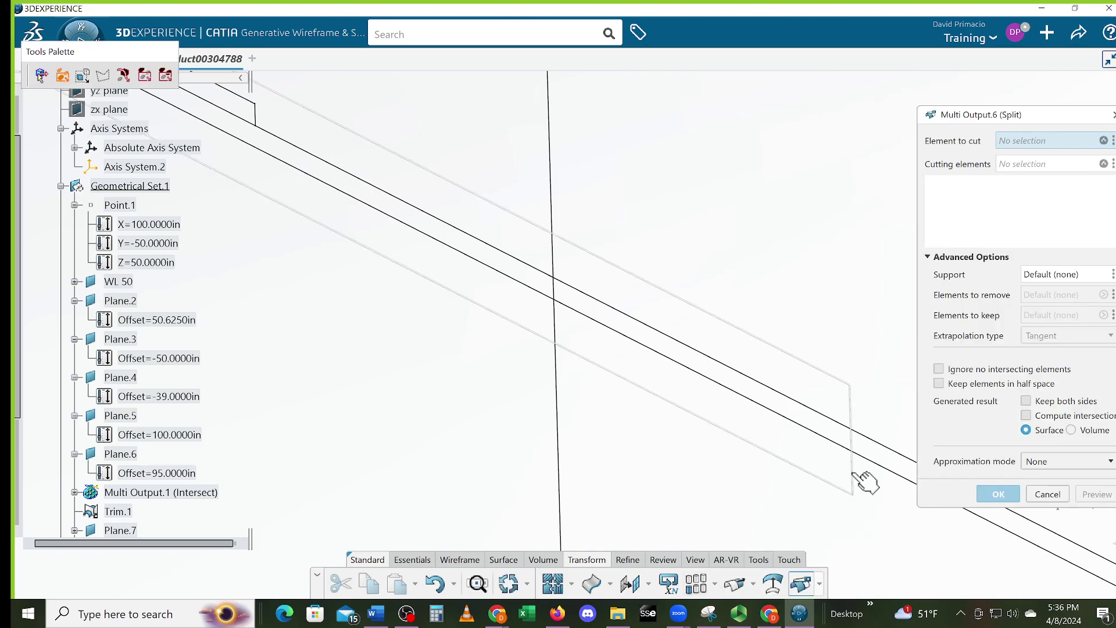
{"action": "left_click", "coordinate": [851, 474]}
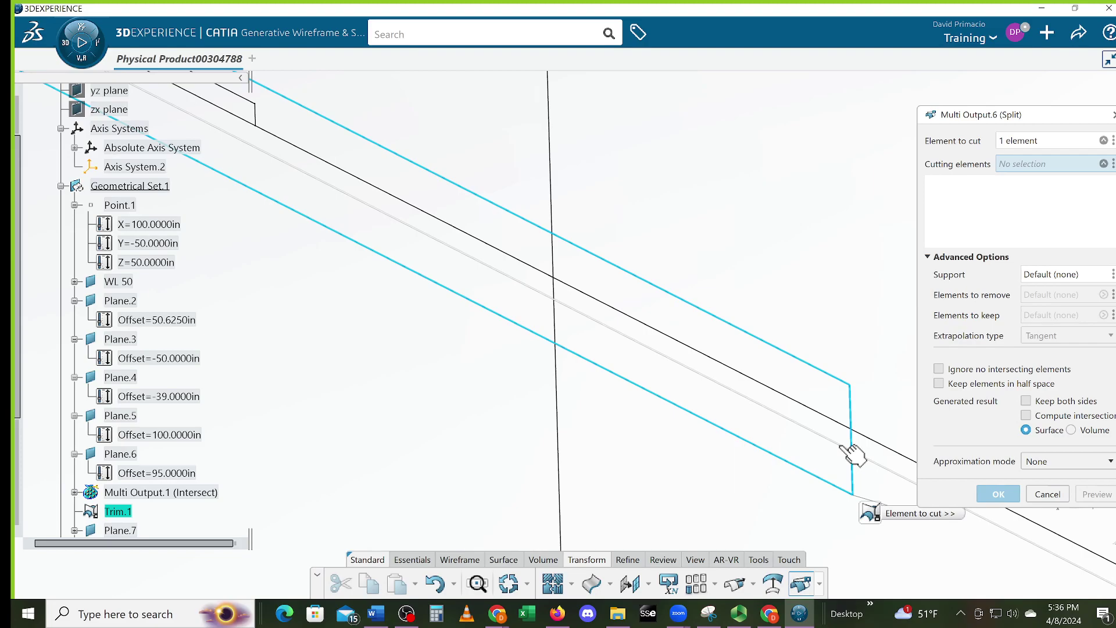
{"action": "left_click", "coordinate": [852, 456]}
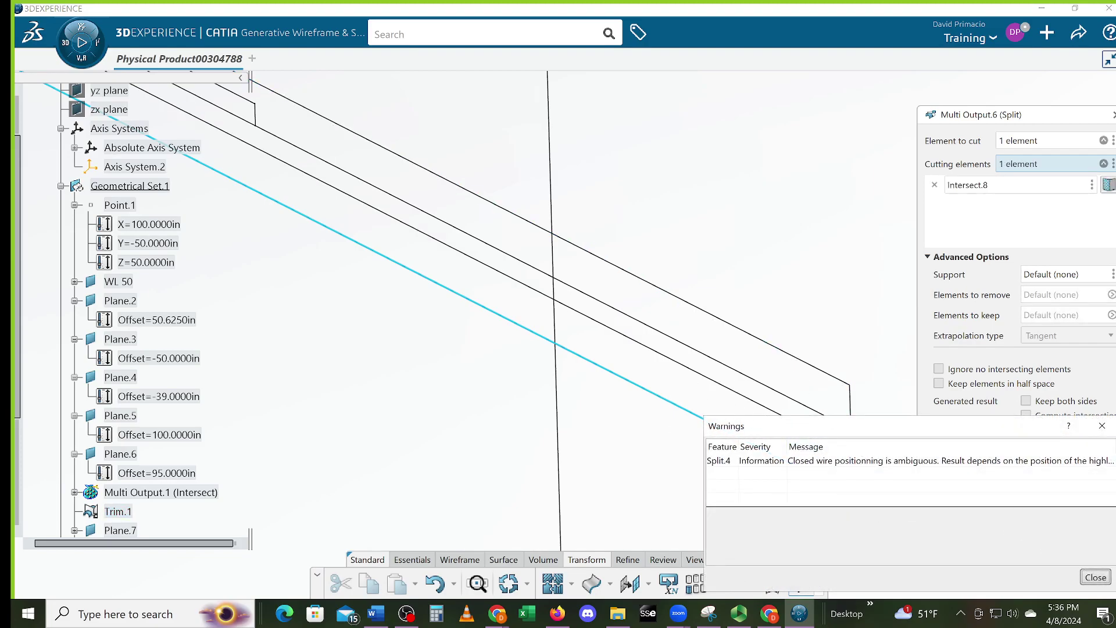
{"action": "left_click", "coordinate": [1089, 580]}
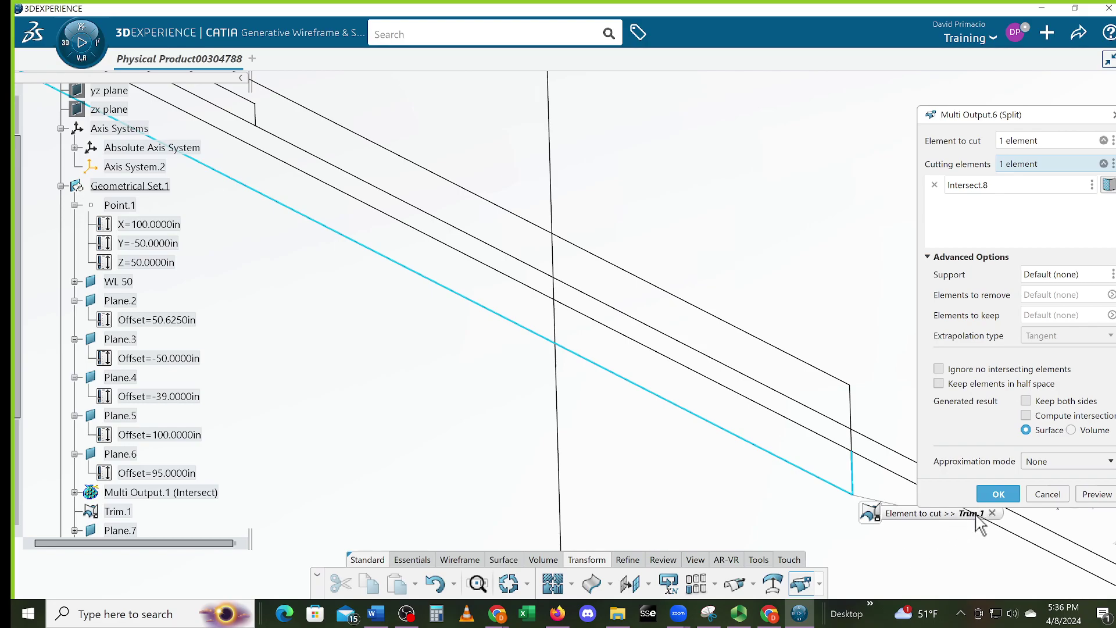
{"action": "left_click", "coordinate": [996, 494]}
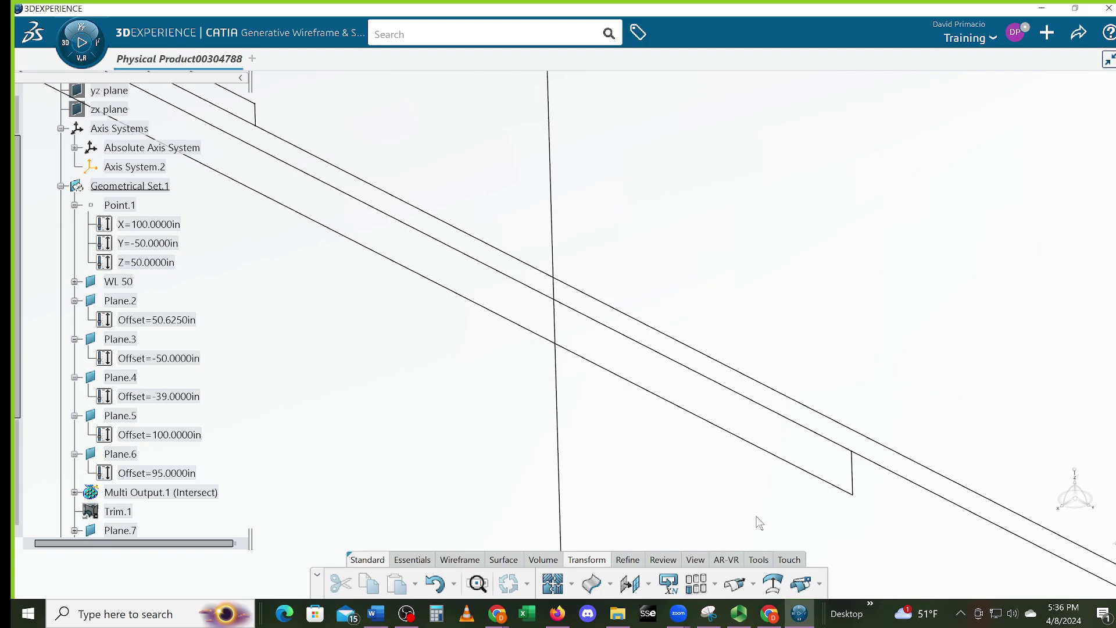
- Split the long line Intersect.8 with the vertical line Intersect.5, keeping the portion that runs toward the profile's vertical end edge
{"action": "left_click", "coordinate": [801, 583]}
{"action": "left_click", "coordinate": [794, 425]}
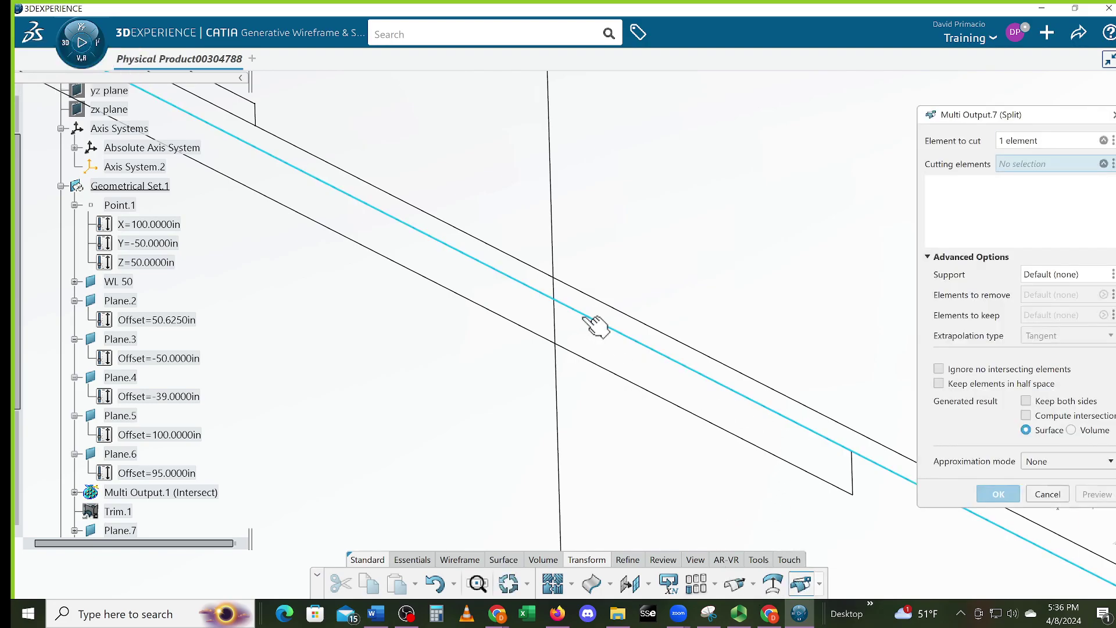
{"action": "left_click", "coordinate": [556, 291]}
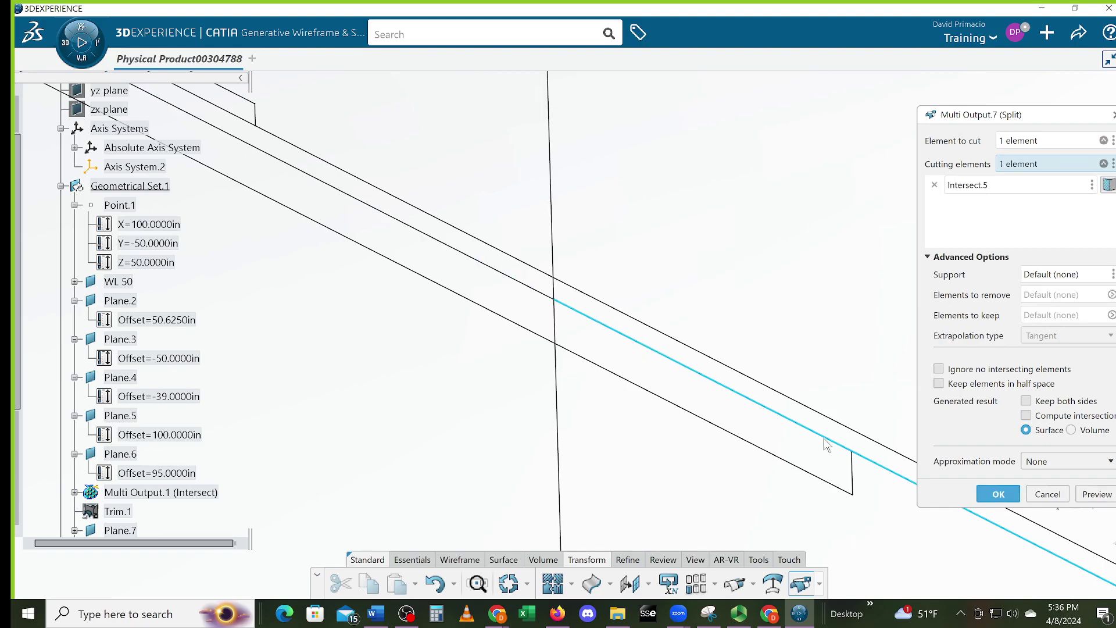
{"action": "left_click", "coordinate": [998, 494]}
- Split the vertical line Intersect.5 with Split.5 and Intersect.9 as cutting elements, keeping the short segment between them
{"action": "left_click", "coordinate": [805, 588]}
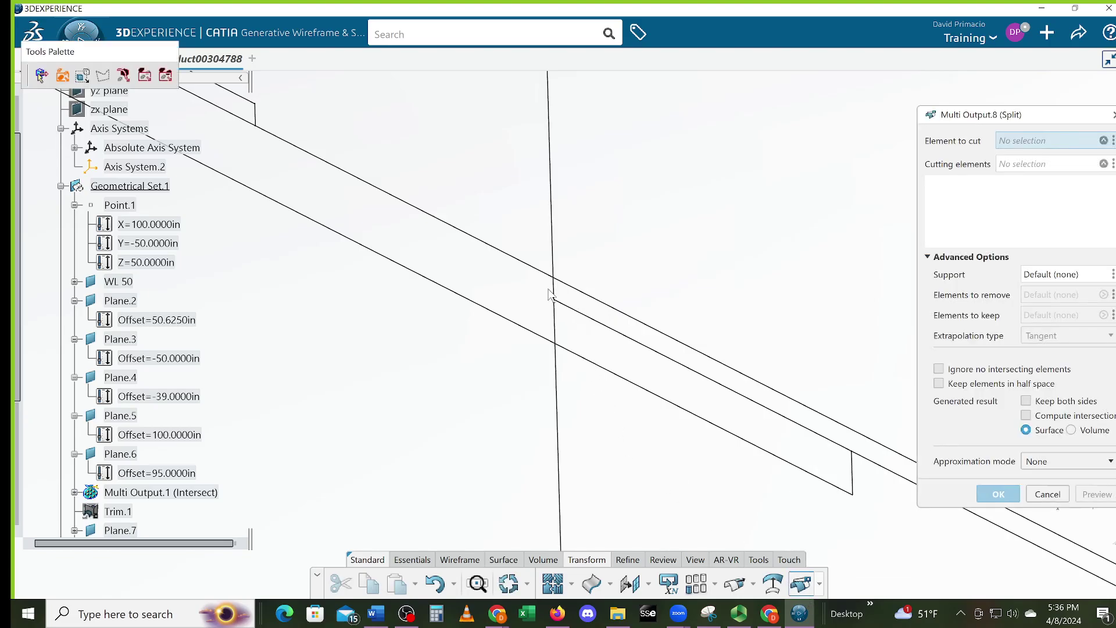
{"action": "left_click", "coordinate": [556, 294]}
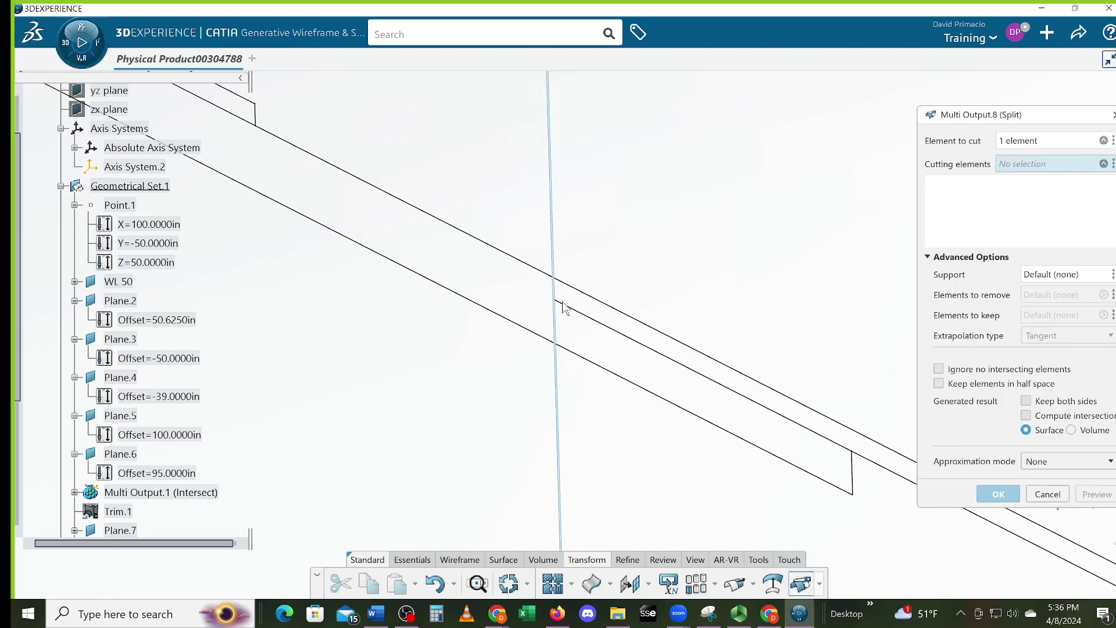
{"action": "left_click", "coordinate": [570, 307]}
{"action": "left_click", "coordinate": [553, 277]}
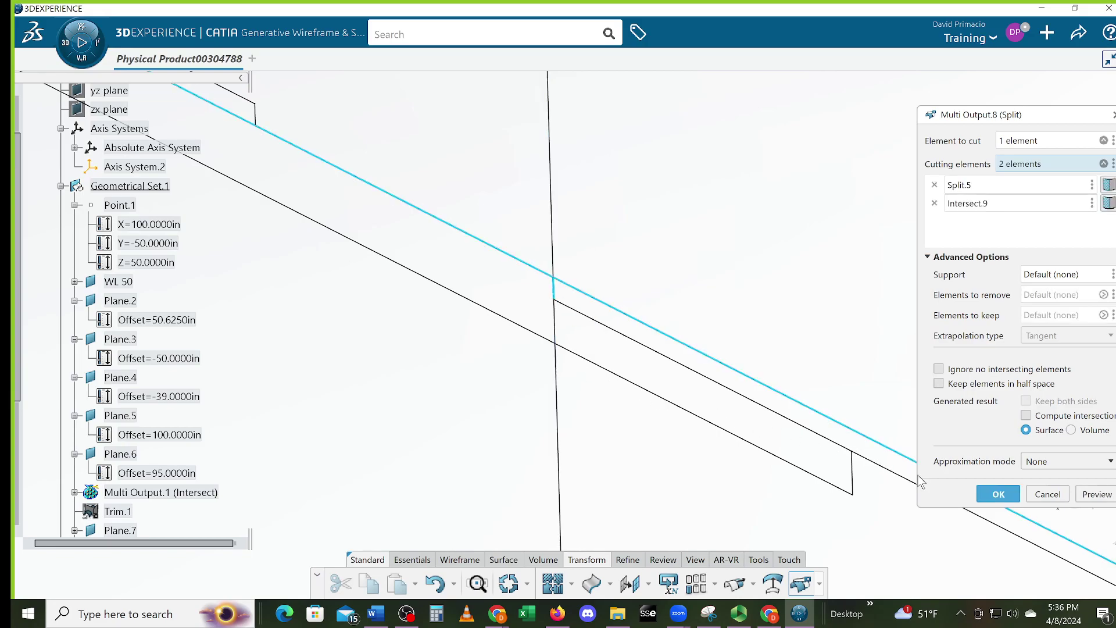
{"action": "left_click", "coordinate": [983, 494]}
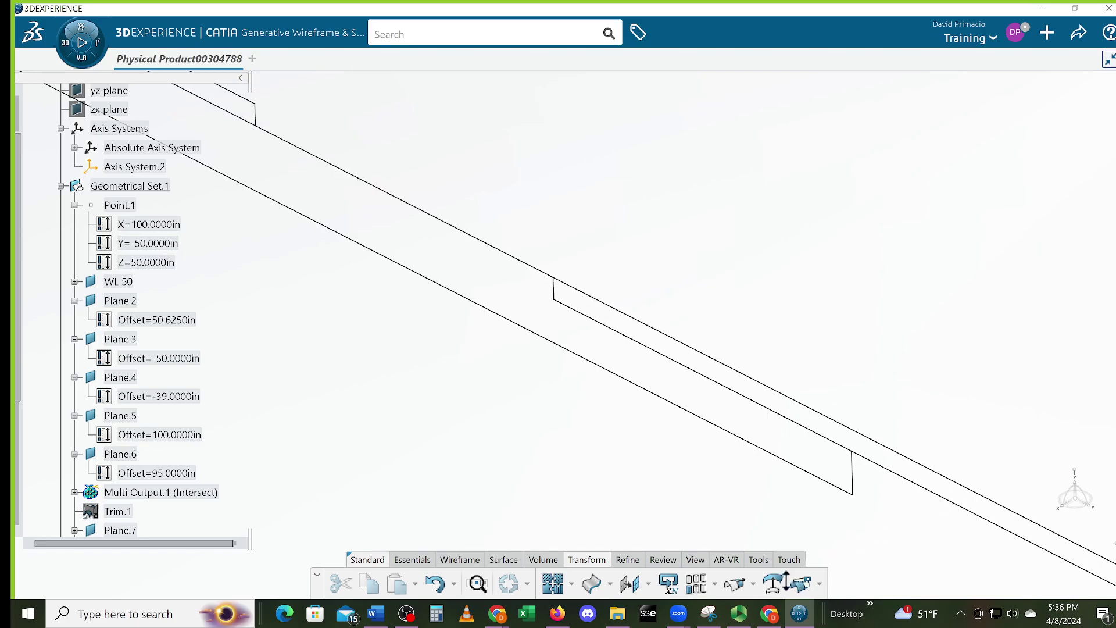
- Try to split the long line Intersect.9 using the short vertical segment Split.6 as the cutting element
{"action": "left_click", "coordinate": [801, 586]}
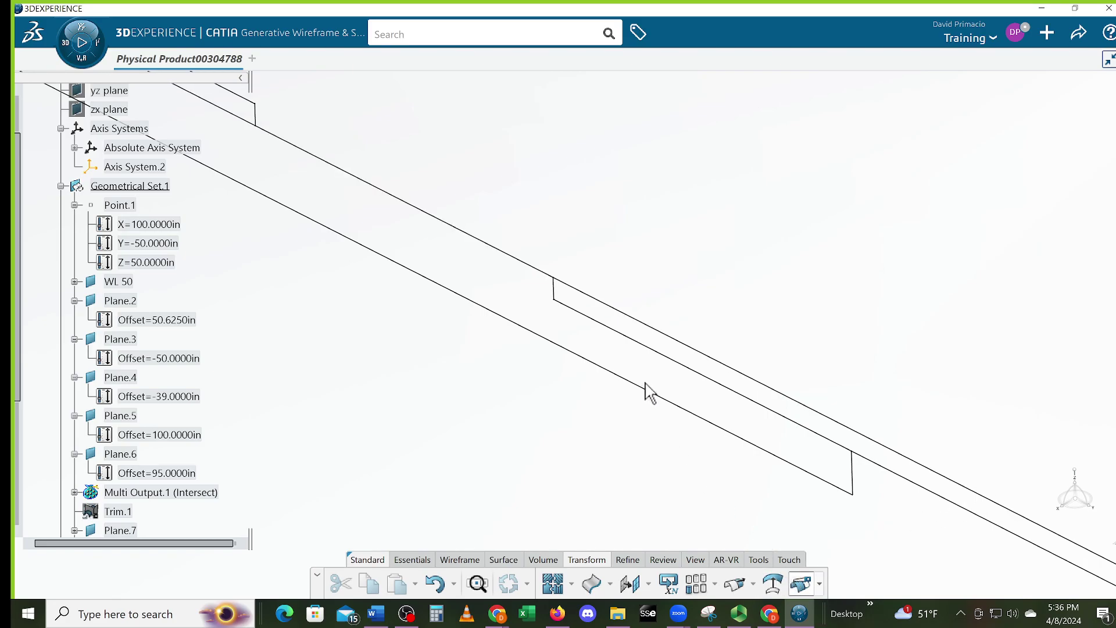
{"action": "left_click", "coordinate": [608, 306]}
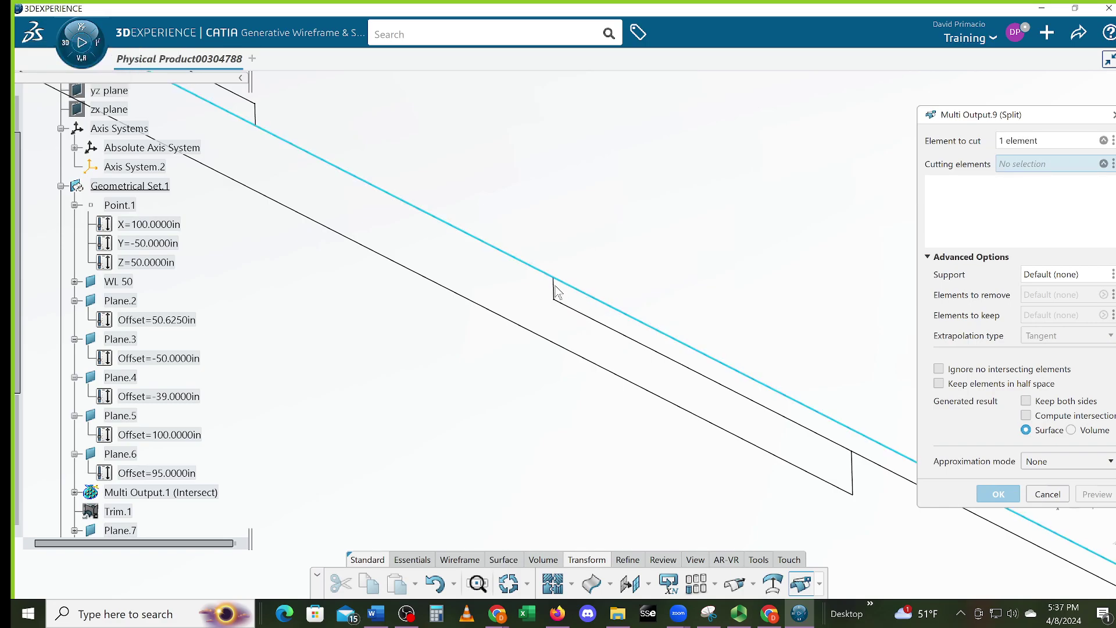
{"action": "left_click", "coordinate": [559, 286]}
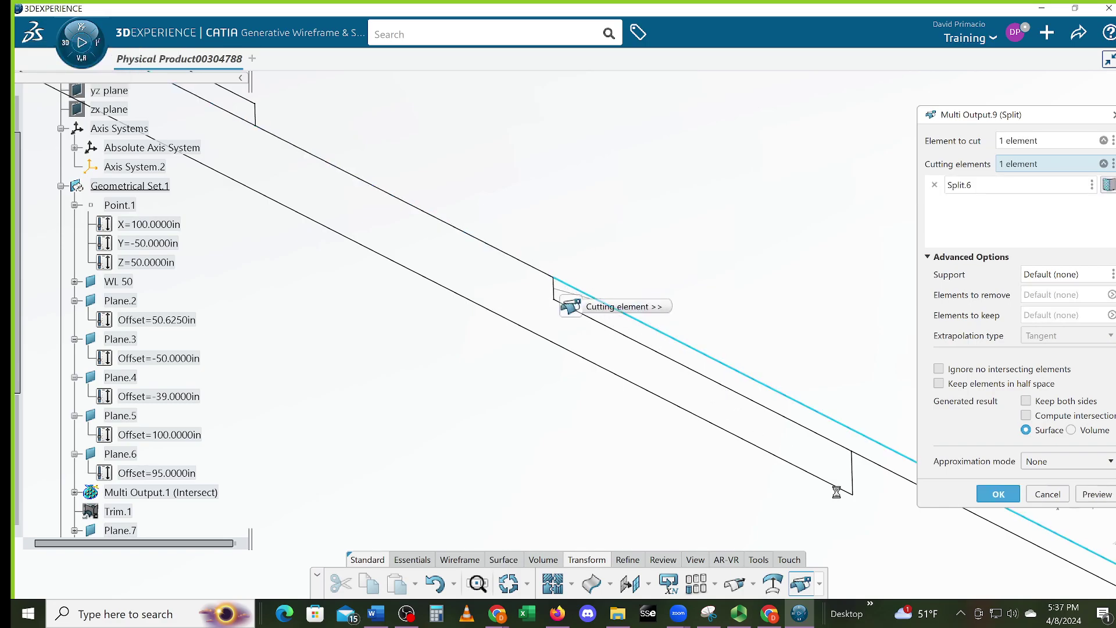
{"action": "left_click", "coordinate": [998, 494]}
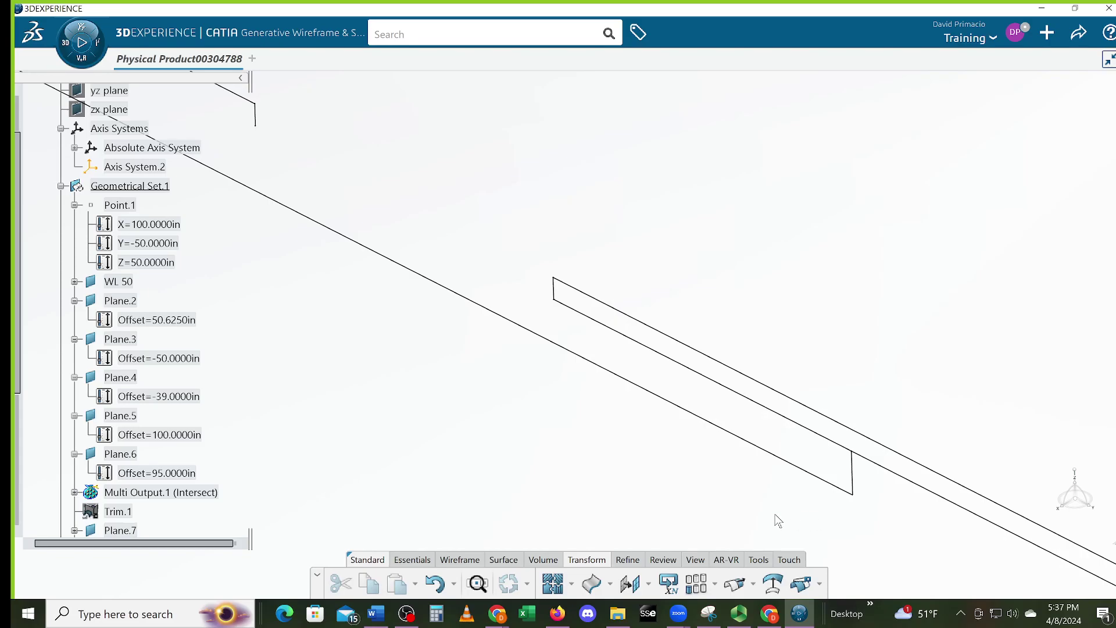
{"action": "left_click", "coordinate": [437, 581]}
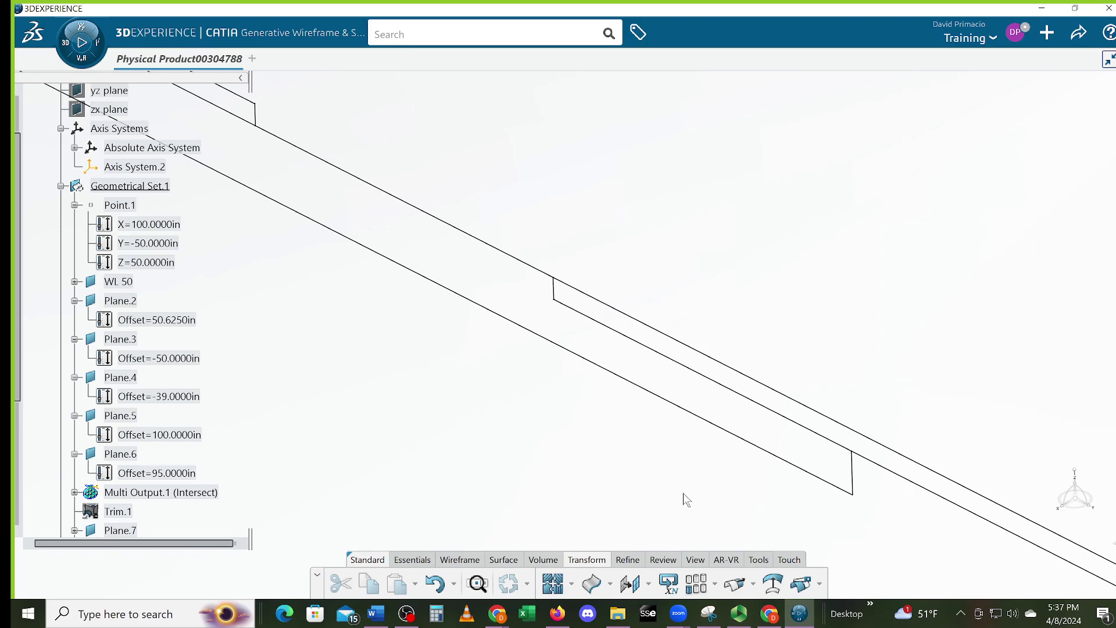
- Split the line Split.5 with Split.4 as the cutting element, keeping the portion between the short vertical step and the profile's end edge
{"action": "left_click", "coordinate": [801, 583]}
{"action": "left_click", "coordinate": [837, 449]}
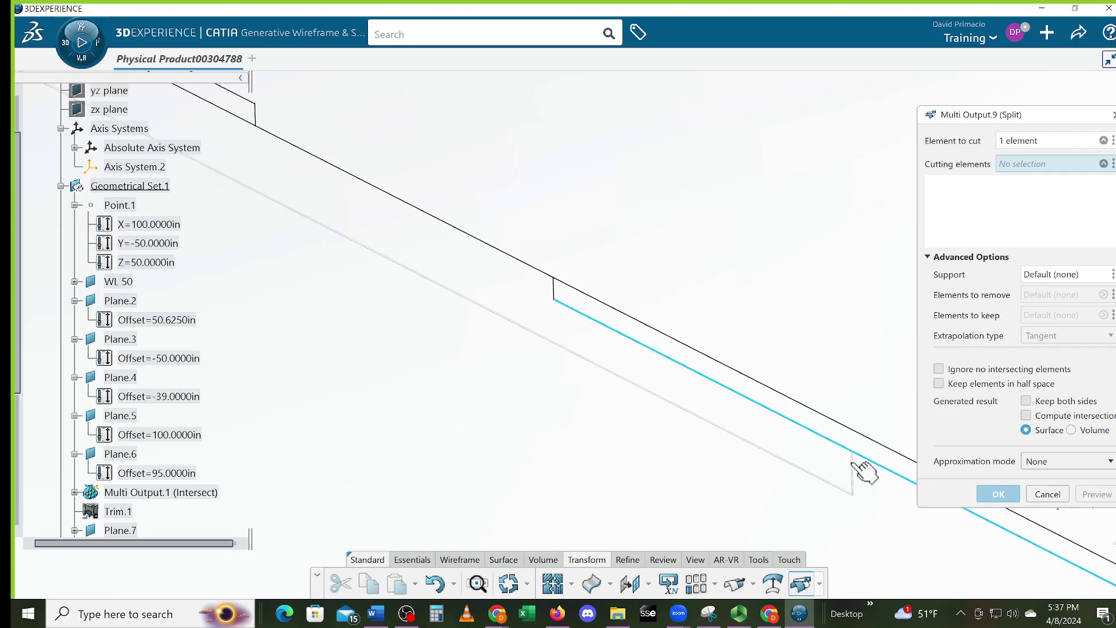
{"action": "left_click", "coordinate": [853, 470]}
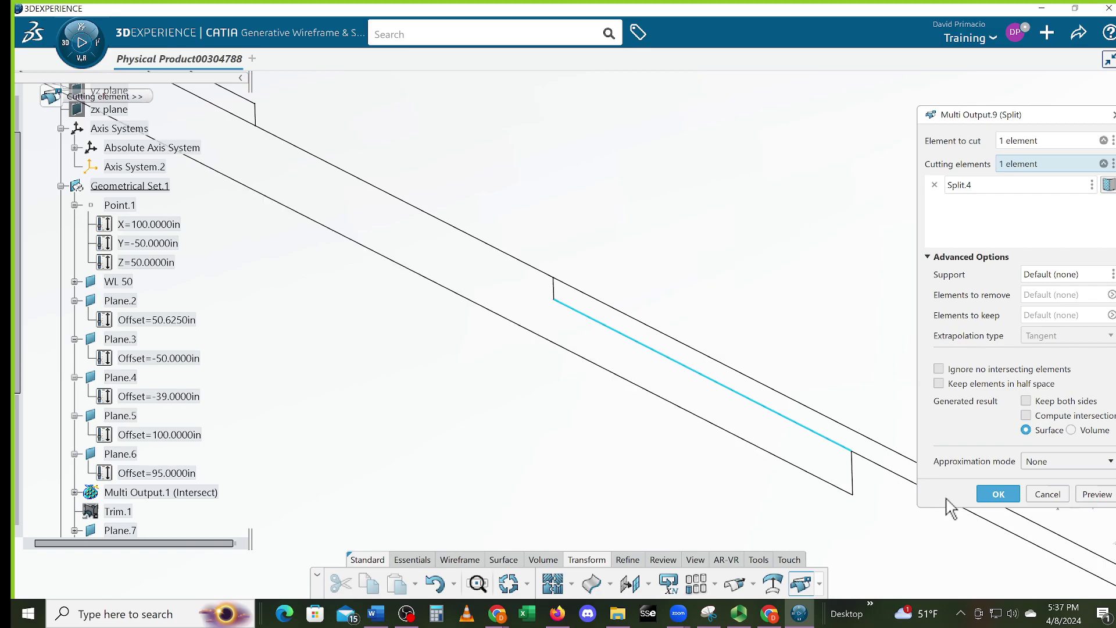
{"action": "left_click", "coordinate": [986, 493]}
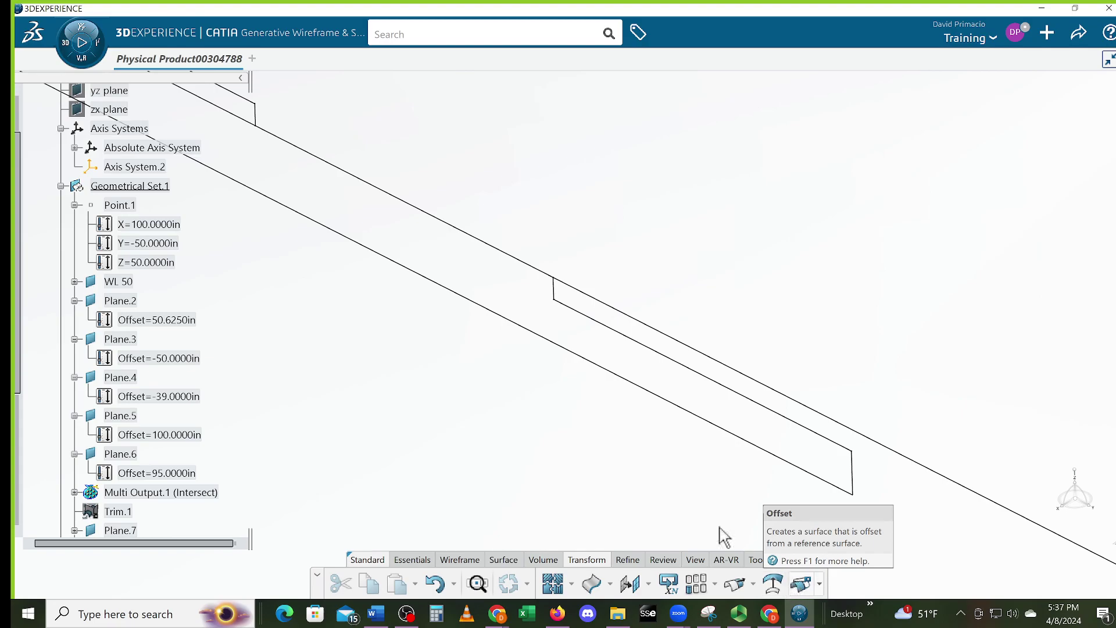
- Split the long line Intersect.9 with Split.6 as the cutting element, keeping the side toward the axis system
{"action": "left_click", "coordinate": [801, 583]}
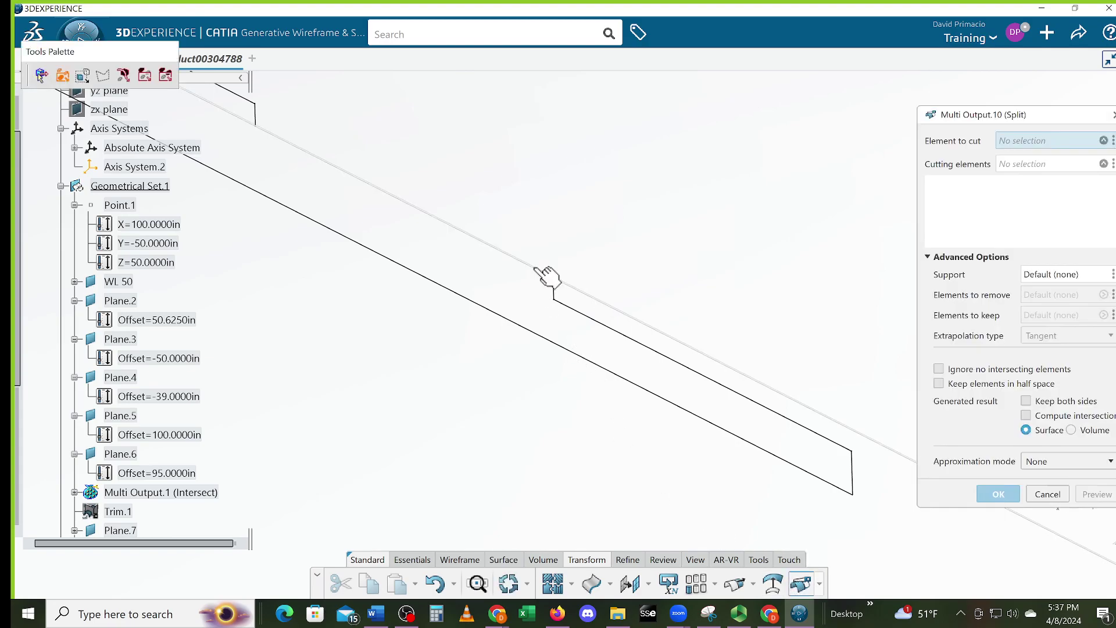
{"action": "left_click", "coordinate": [545, 284]}
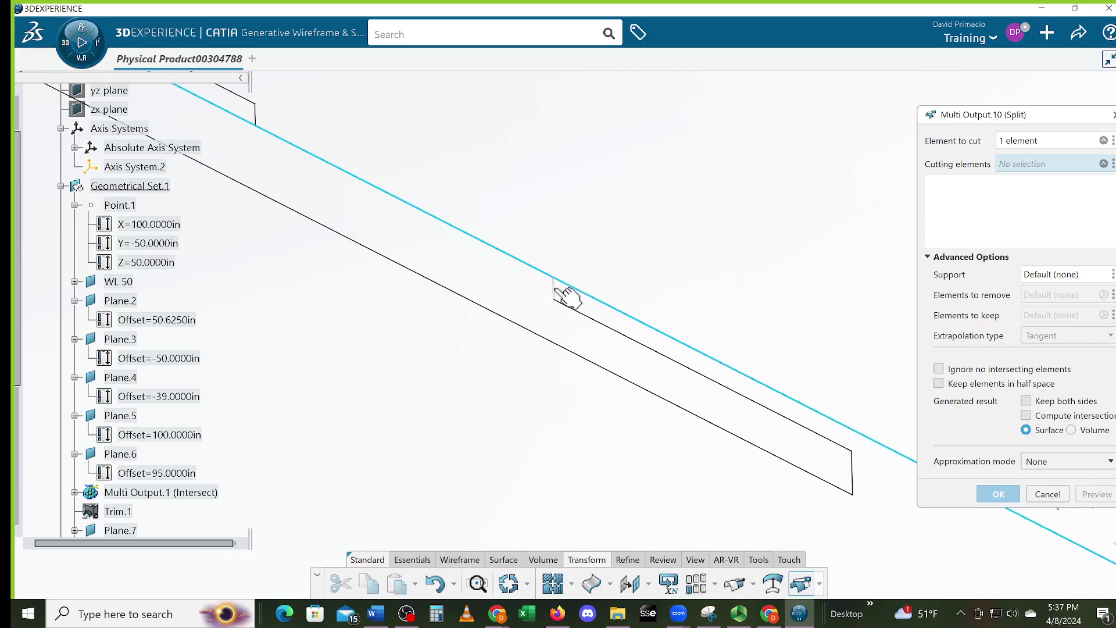
{"action": "left_click", "coordinate": [570, 307]}
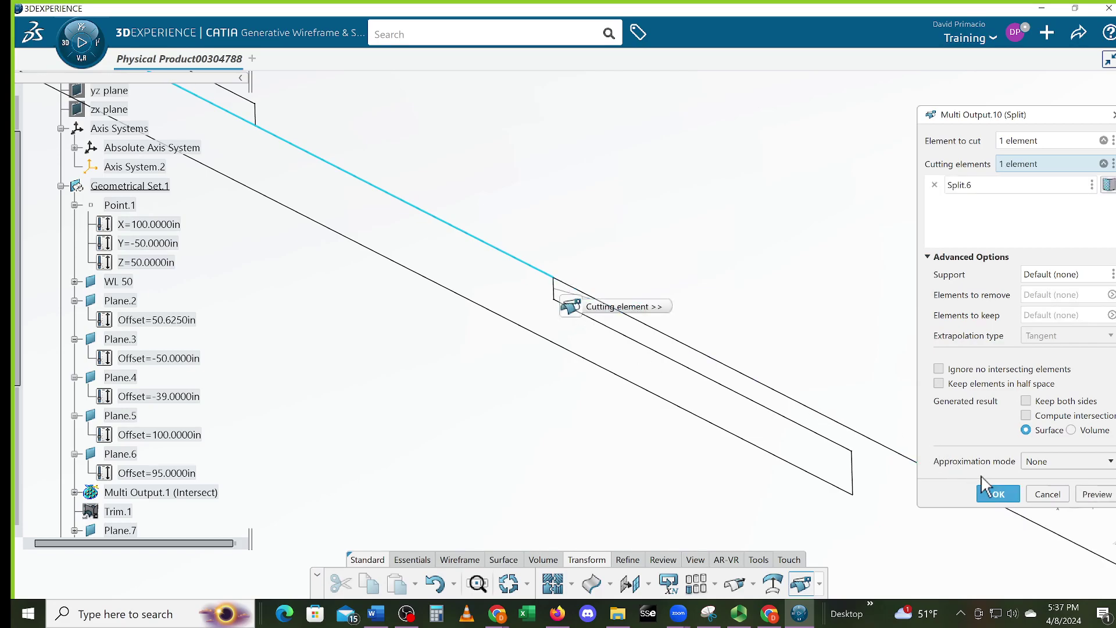
{"action": "left_click", "coordinate": [998, 494]}
- Split the remaining middle step line with Split.2 as the cutting element, keeping the portion between the two short vertical segments
{"action": "middle_click_drag", "start_coordinate": [483, 327], "coordinate": [700, 438]}
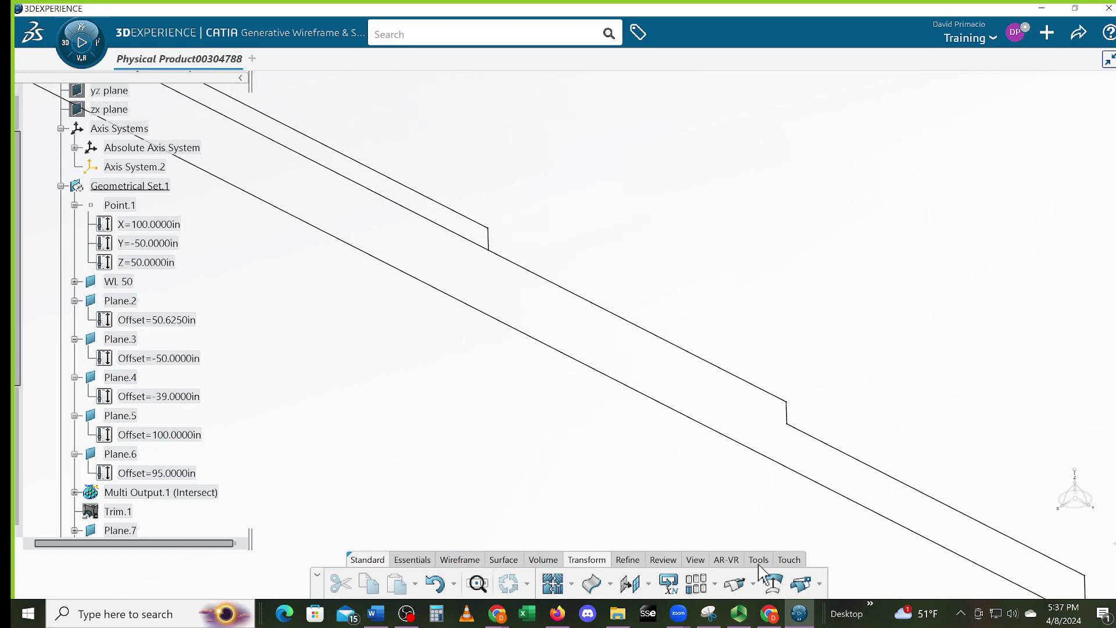
{"action": "left_click", "coordinate": [800, 583]}
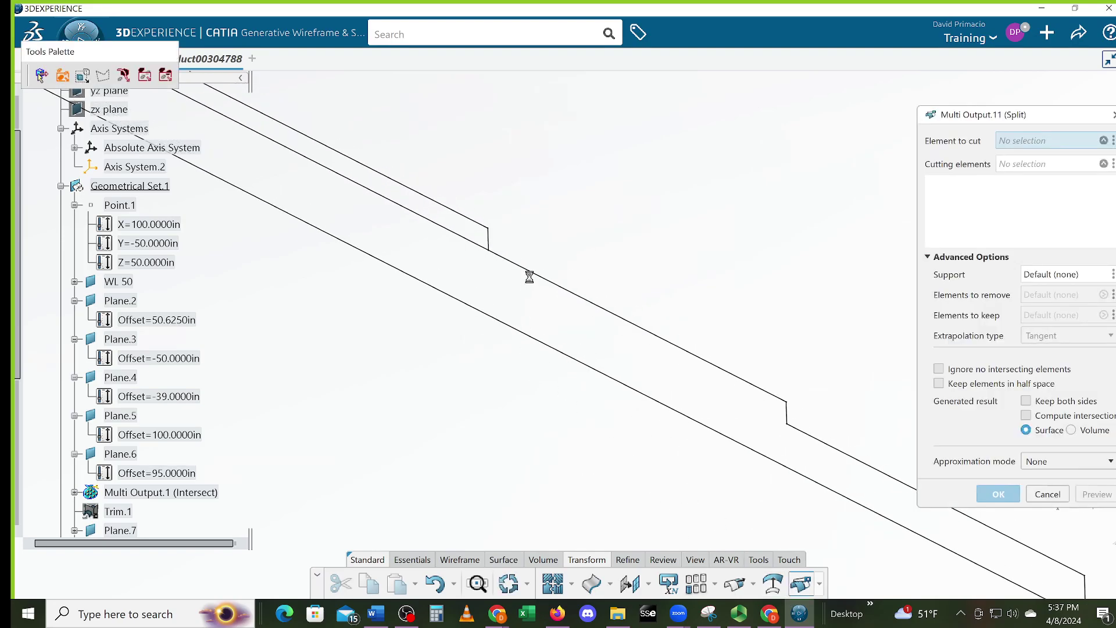
{"action": "left_click", "coordinate": [532, 272]}
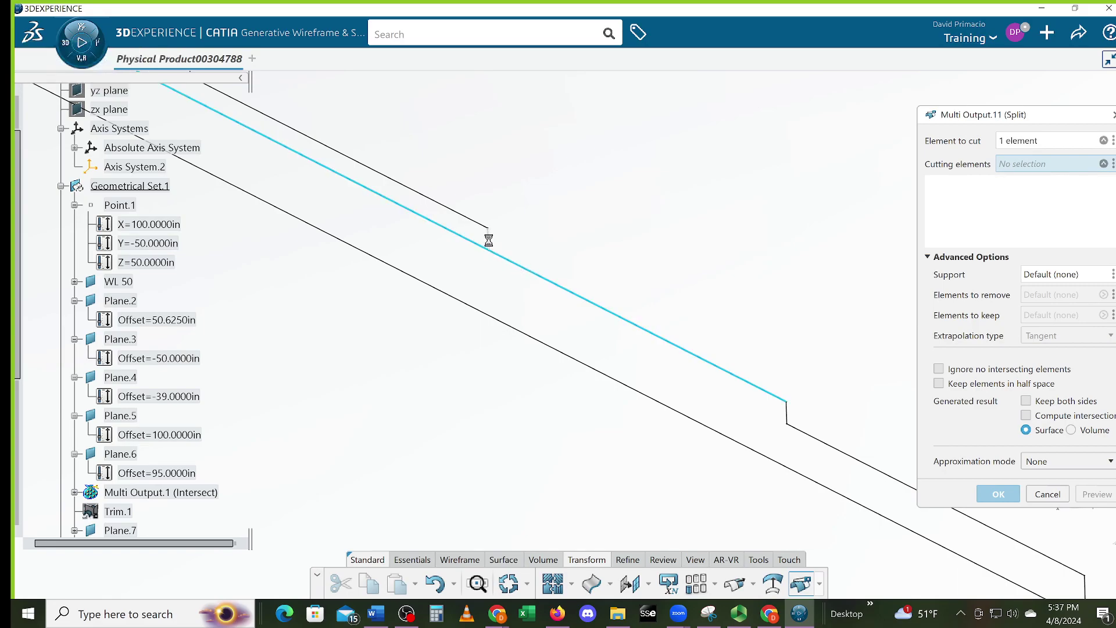
{"action": "left_click", "coordinate": [498, 249]}
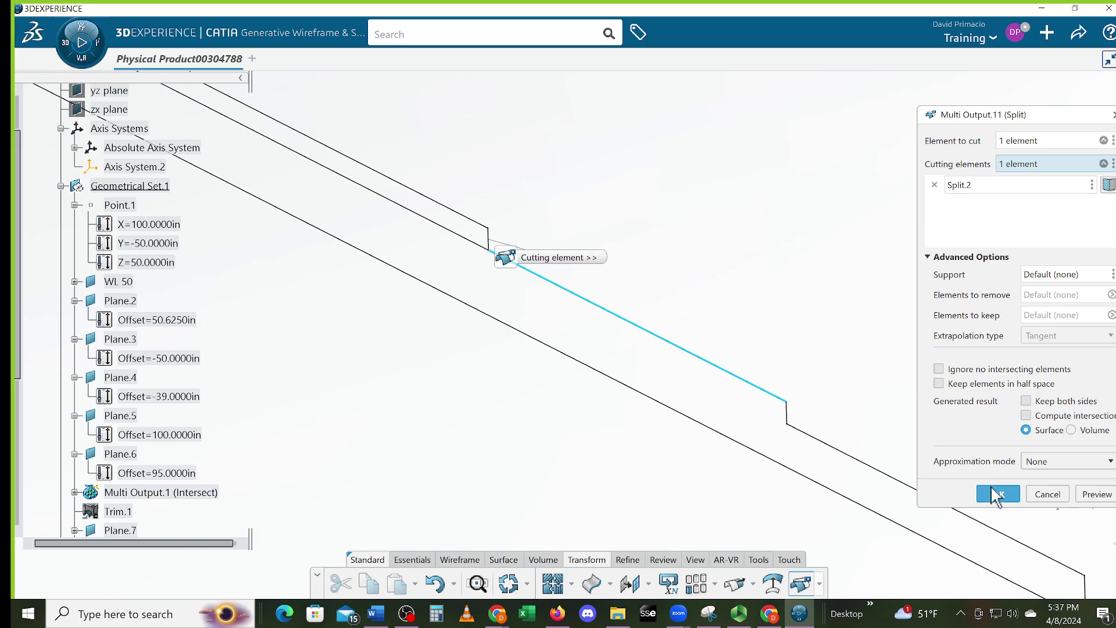
{"action": "left_click", "coordinate": [988, 491]}
- Start an Intersect operation in Geometrical Set.1 with Plane.2 as the first element
{"action": "middle_click_drag", "start_coordinate": [512, 342], "coordinate": [346, 237]}
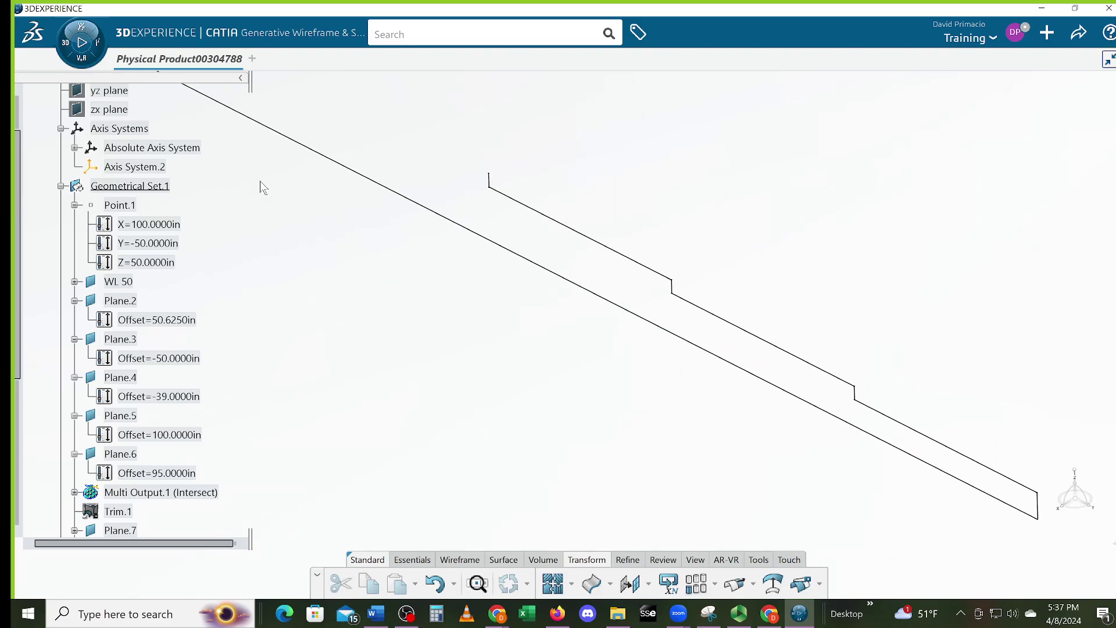
{"action": "middle_click_drag", "start_coordinate": [317, 185], "coordinate": [612, 348]}
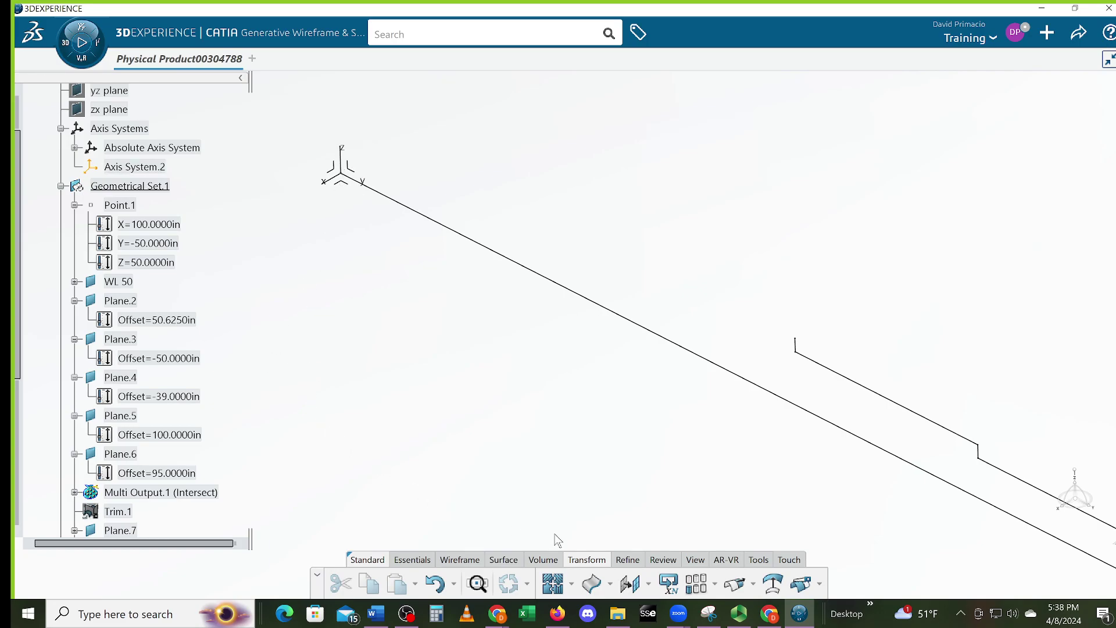
{"action": "left_click", "coordinate": [462, 560]}
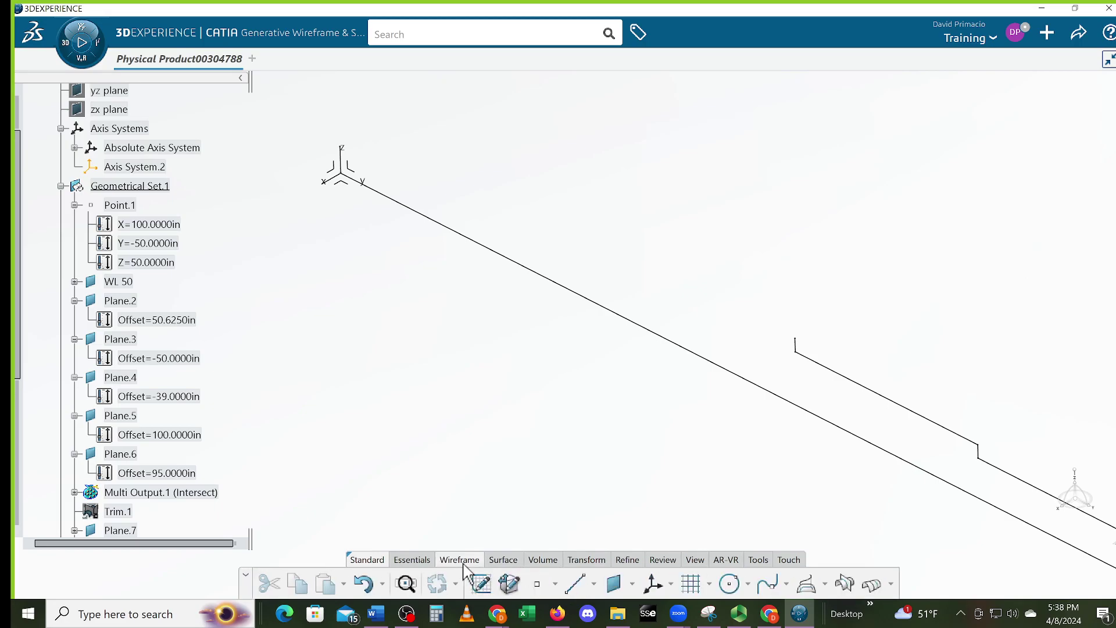
{"action": "left_click", "coordinate": [844, 583]}
{"action": "middle_click_drag", "start_coordinate": [522, 443], "coordinate": [553, 459]}
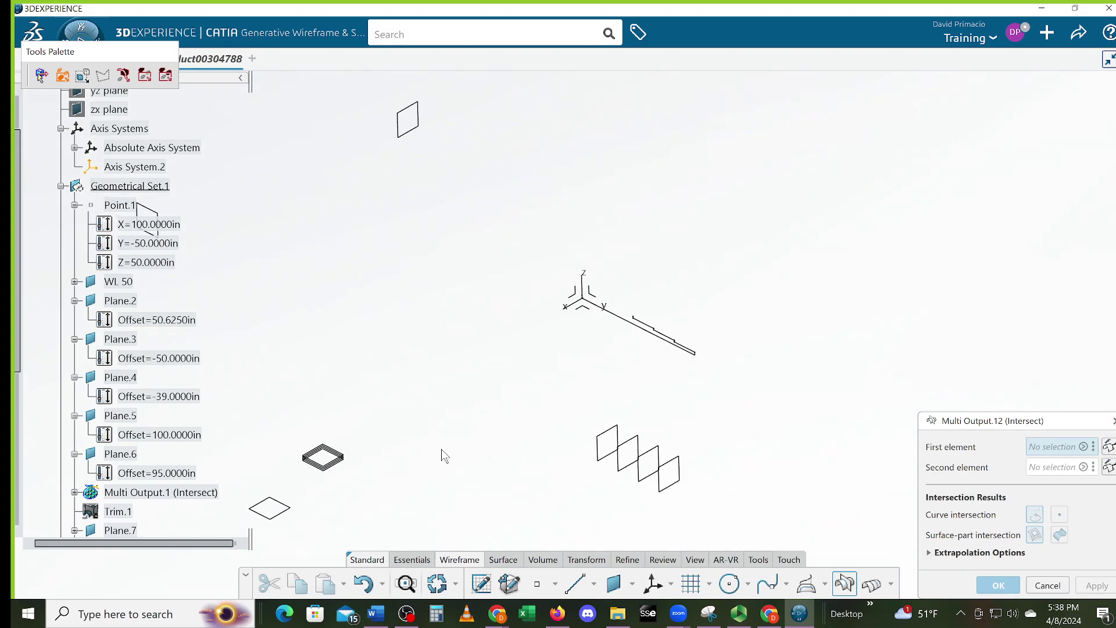
{"action": "middle_click_drag", "start_coordinate": [396, 462], "coordinate": [469, 413]}
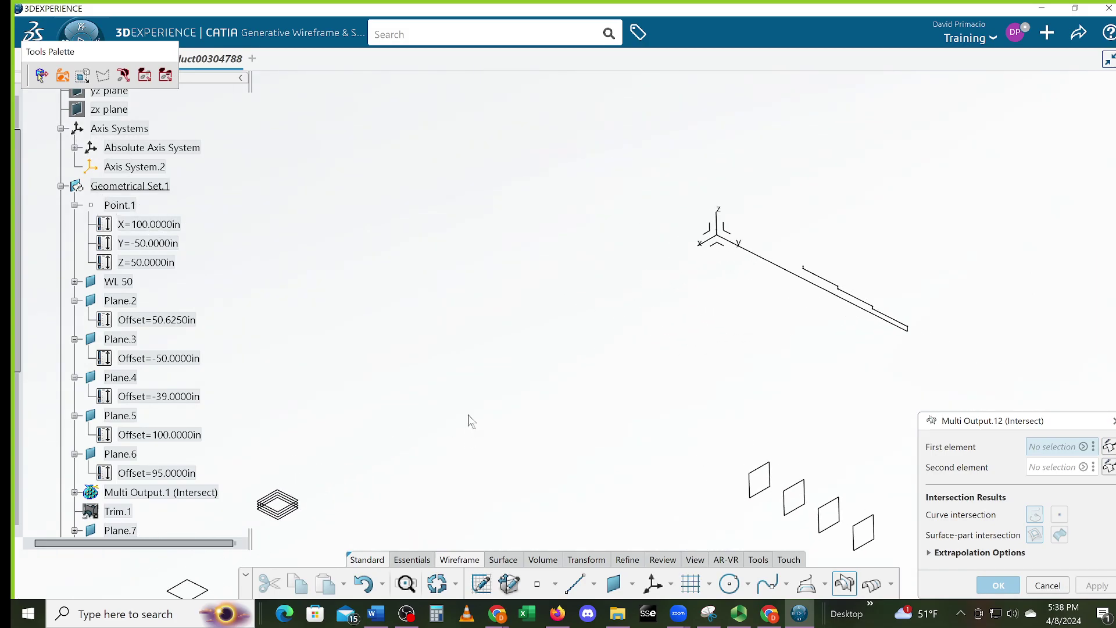
{"action": "left_click", "coordinate": [131, 300]}
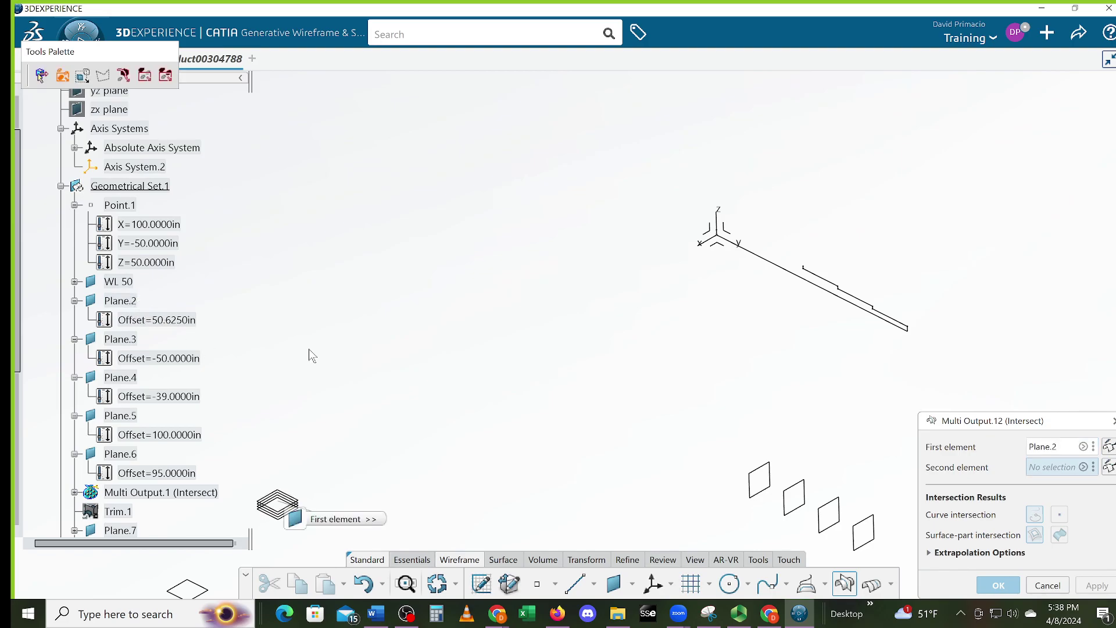
{"action": "middle_click_drag", "start_coordinate": [326, 354], "coordinate": [511, 346]}
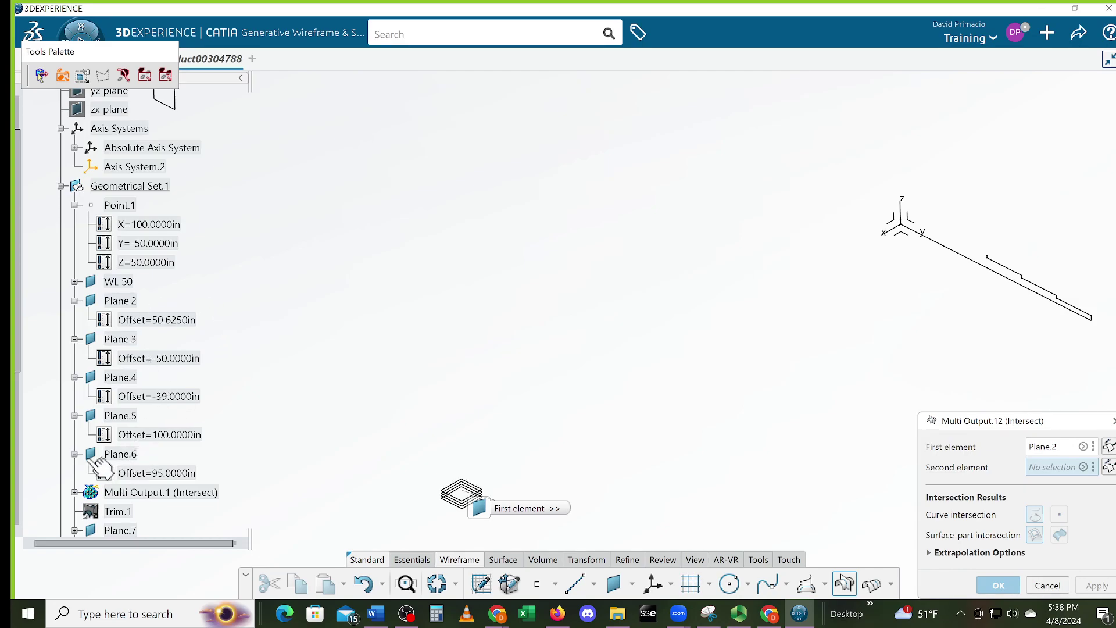
- Expand Plane.7 and WL 50 in the tree and compare the plane offsets to identify the second plane
{"action": "scroll", "coordinate": [71, 494], "scroll_direction": "down", "scroll_amount": 1}
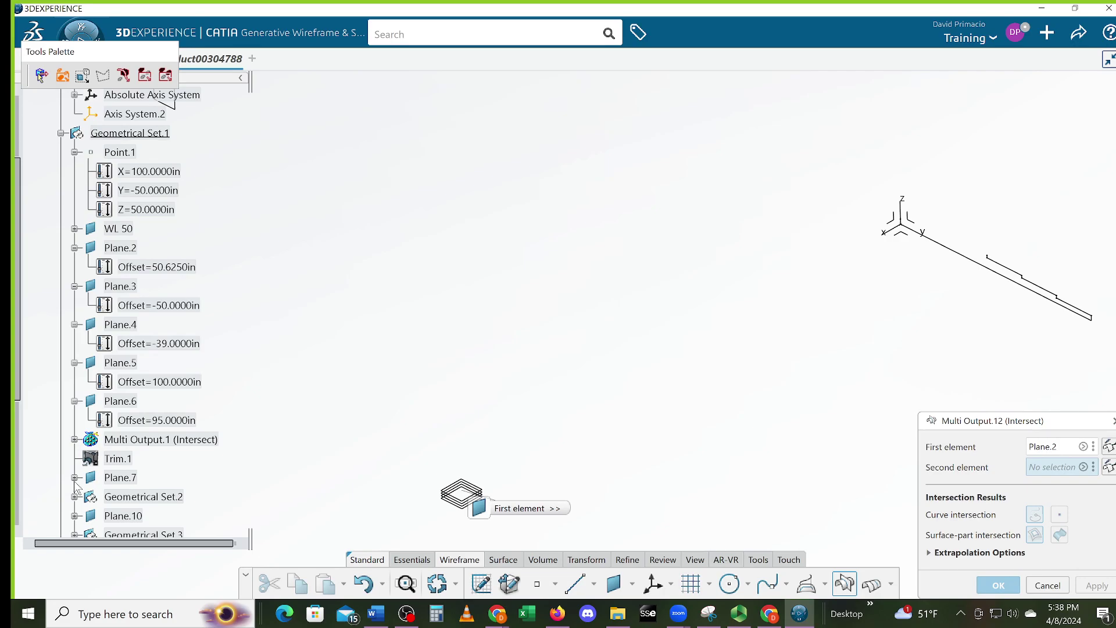
{"action": "left_click", "coordinate": [74, 478]}
{"action": "scroll", "coordinate": [76, 486], "scroll_direction": "down", "scroll_amount": 1}
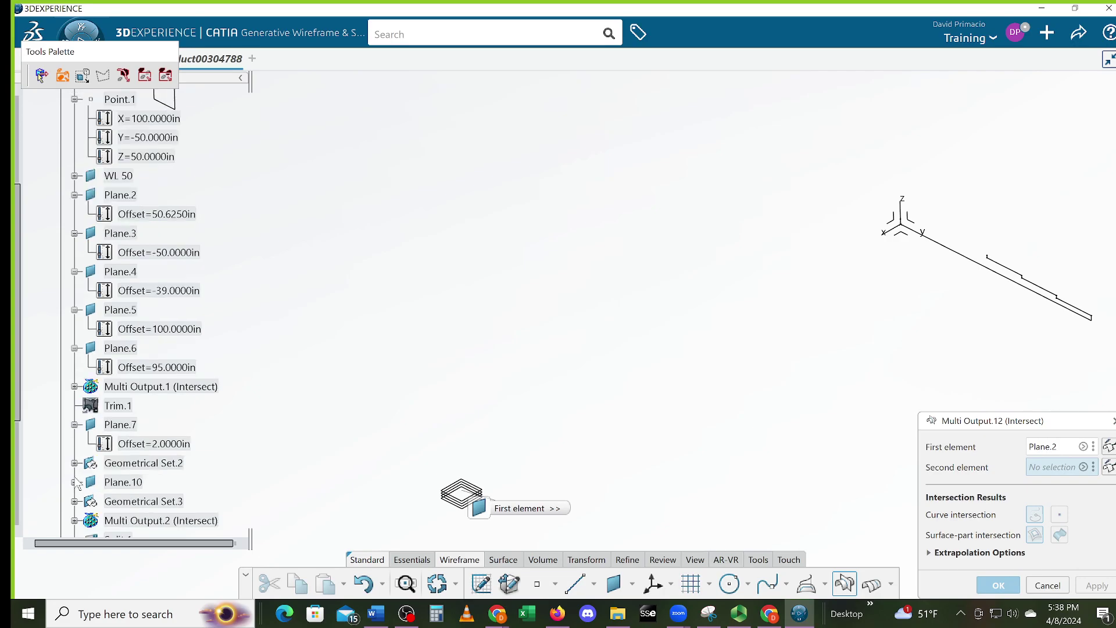
{"action": "scroll", "coordinate": [76, 483], "scroll_direction": "up", "scroll_amount": 1}
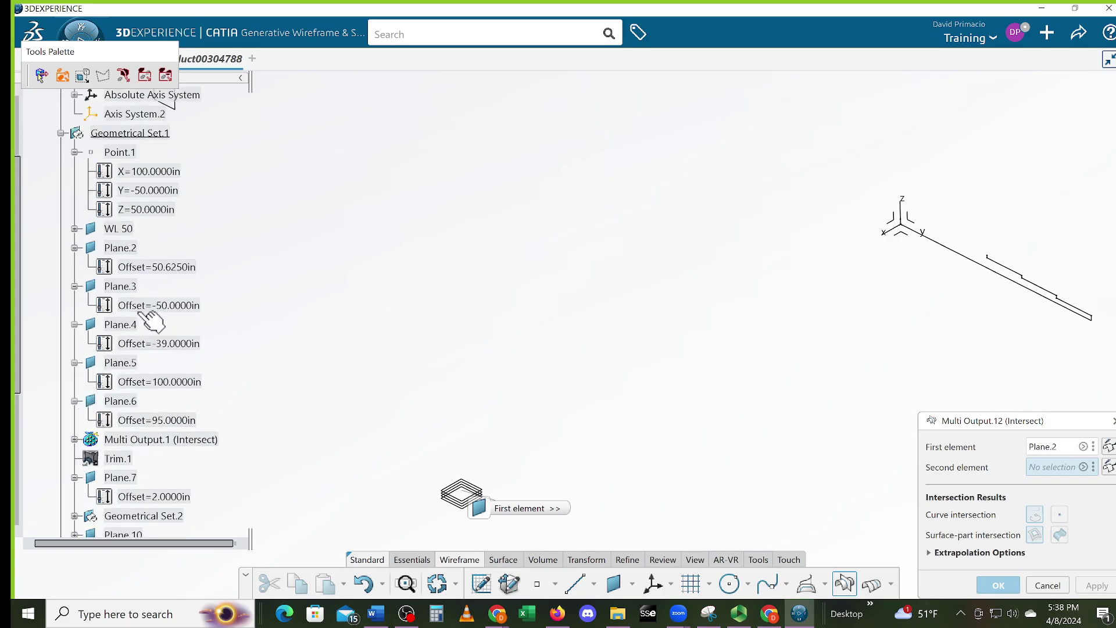
{"action": "left_click", "coordinate": [74, 230]}
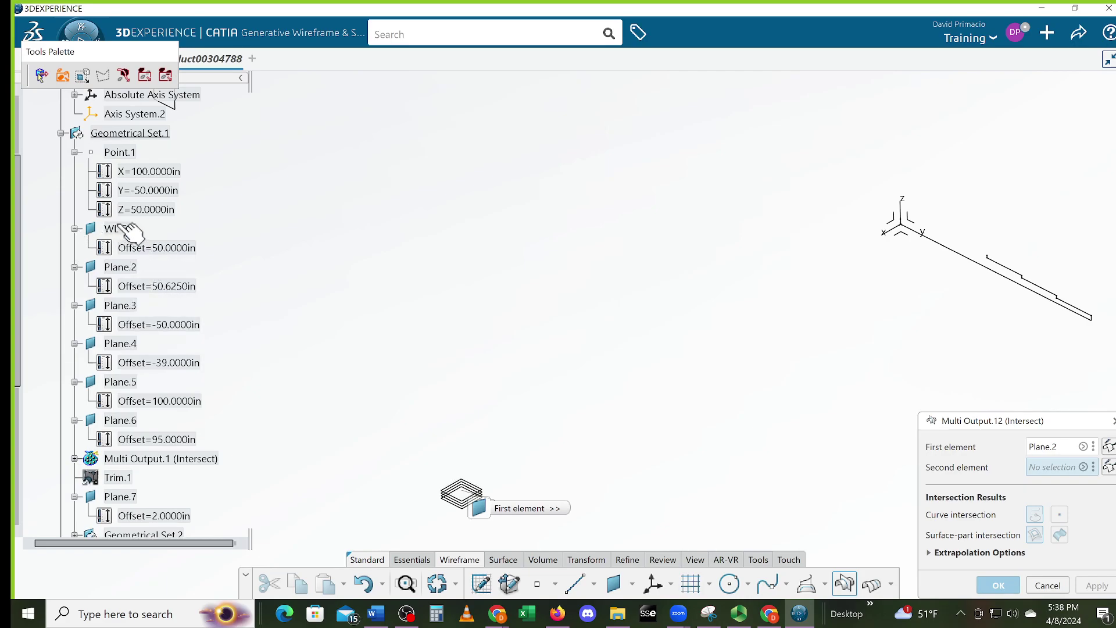
{"action": "scroll", "coordinate": [213, 299], "scroll_direction": "up", "scroll_amount": 1}
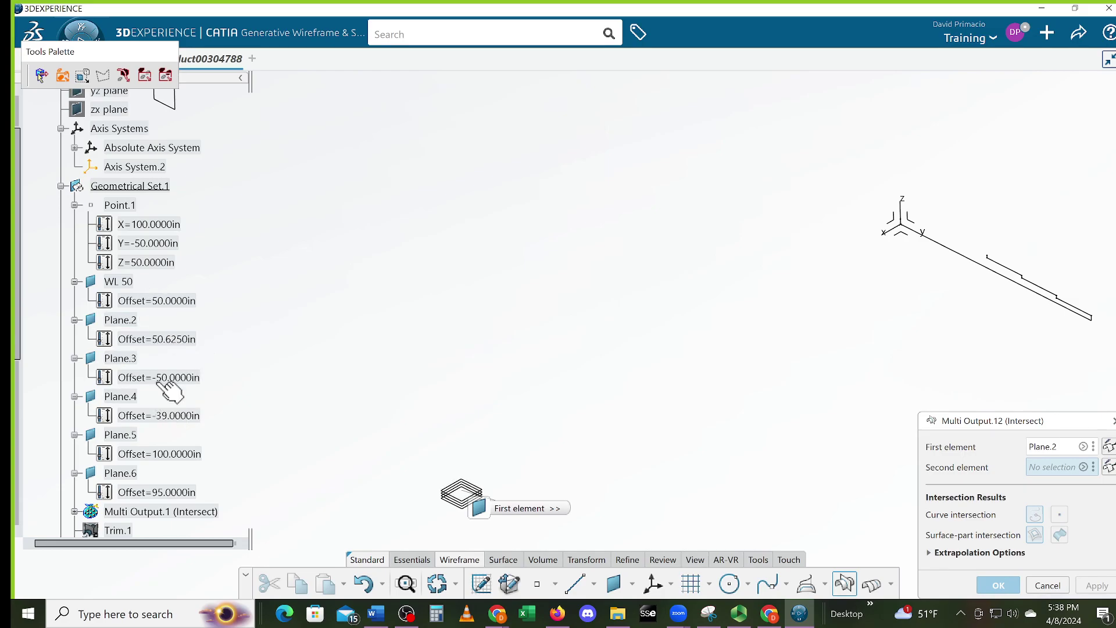
- Try Plane.3 as the second element for the intersection with Plane.2, then undo the resulting line
{"action": "left_click", "coordinate": [122, 358]}
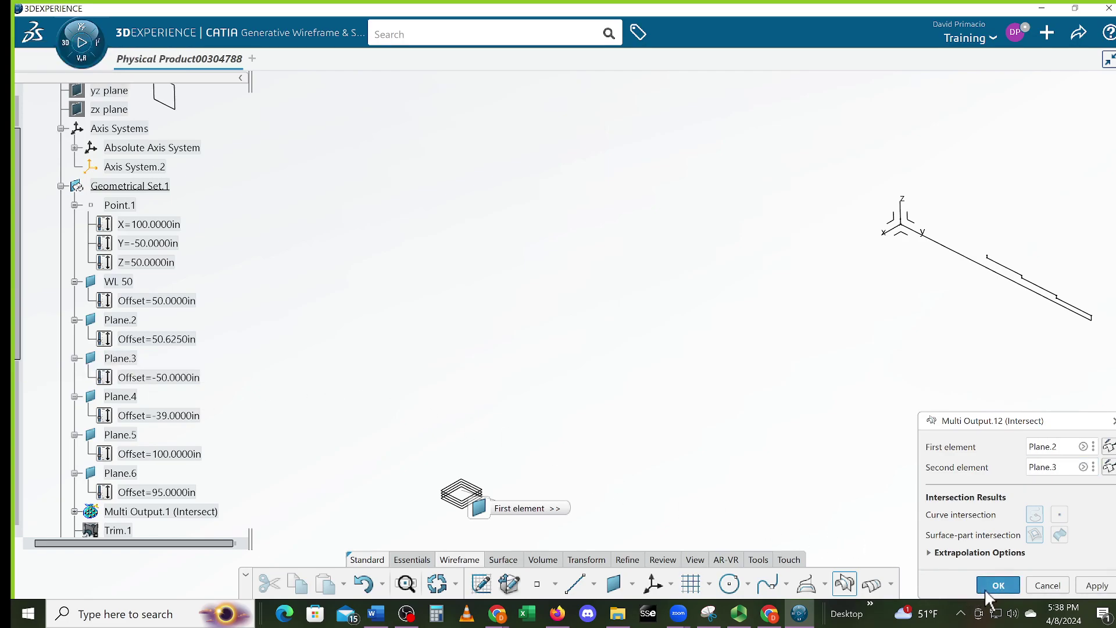
{"action": "left_click", "coordinate": [998, 585]}
{"action": "middle_click_drag", "start_coordinate": [904, 382], "coordinate": [840, 427]}
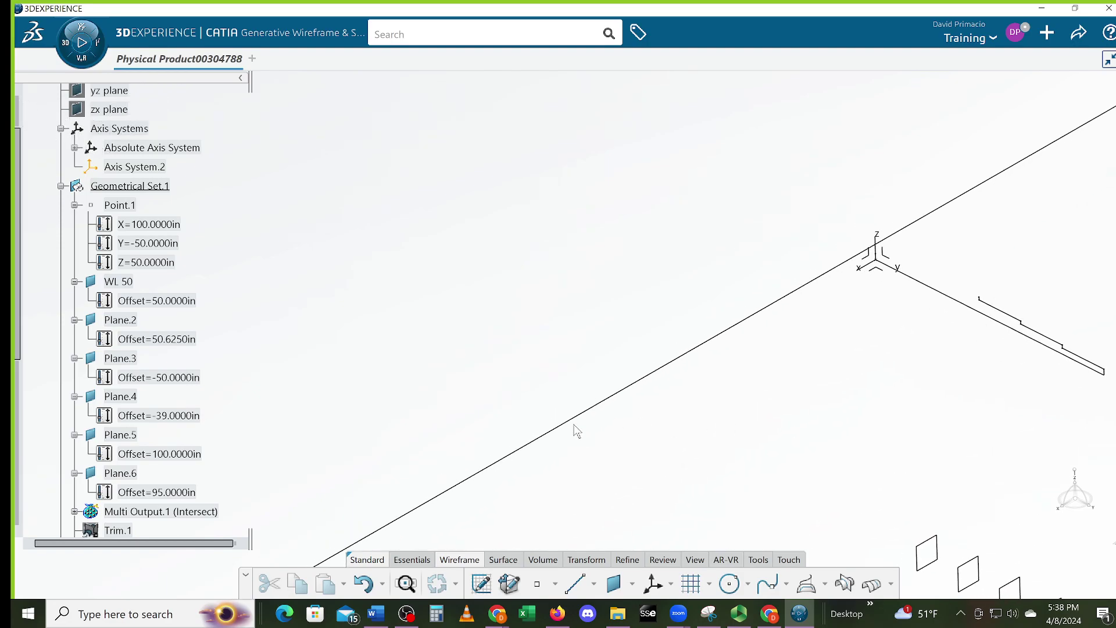
{"action": "key", "text": "ctrl+z"}
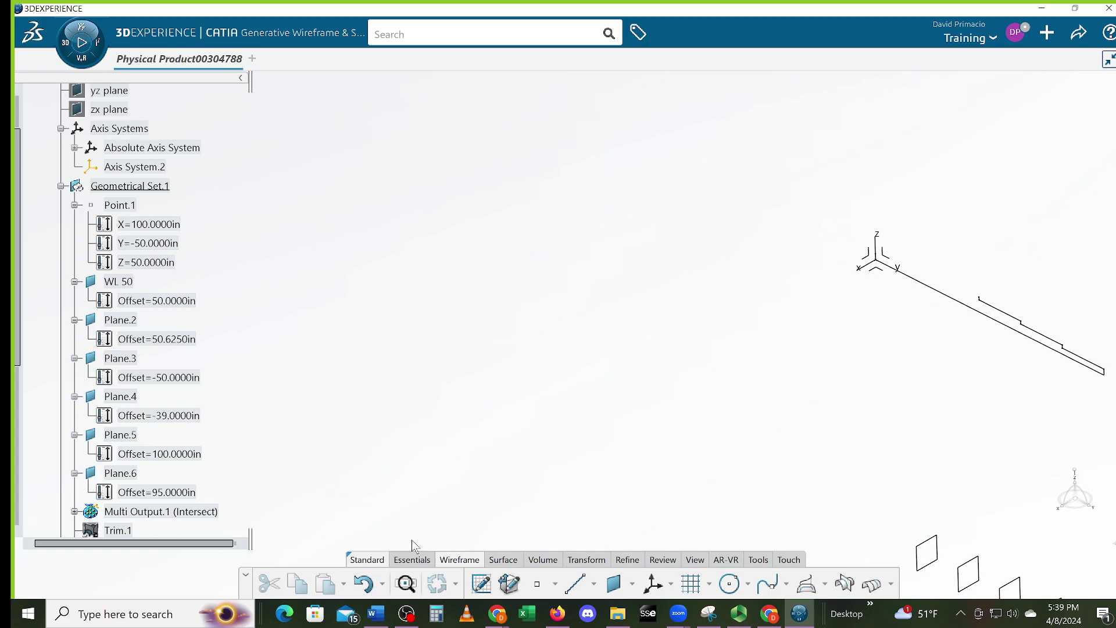
- Intersect Plane.5 with Plane.2 to create the upper line of the profile
{"action": "left_click", "coordinate": [845, 584]}
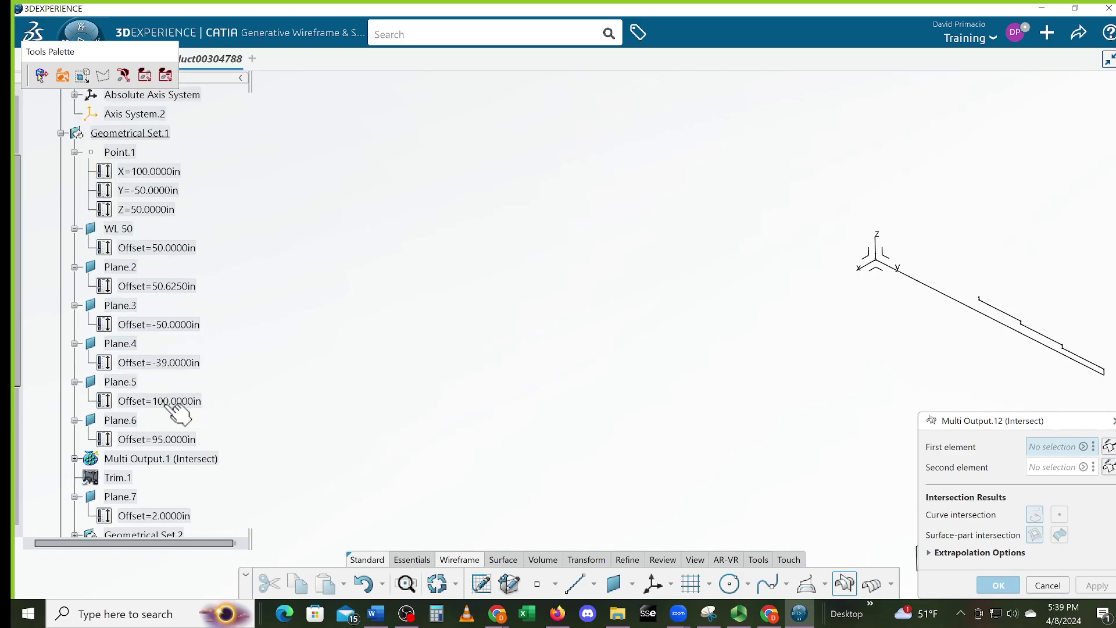
{"action": "left_click", "coordinate": [150, 400]}
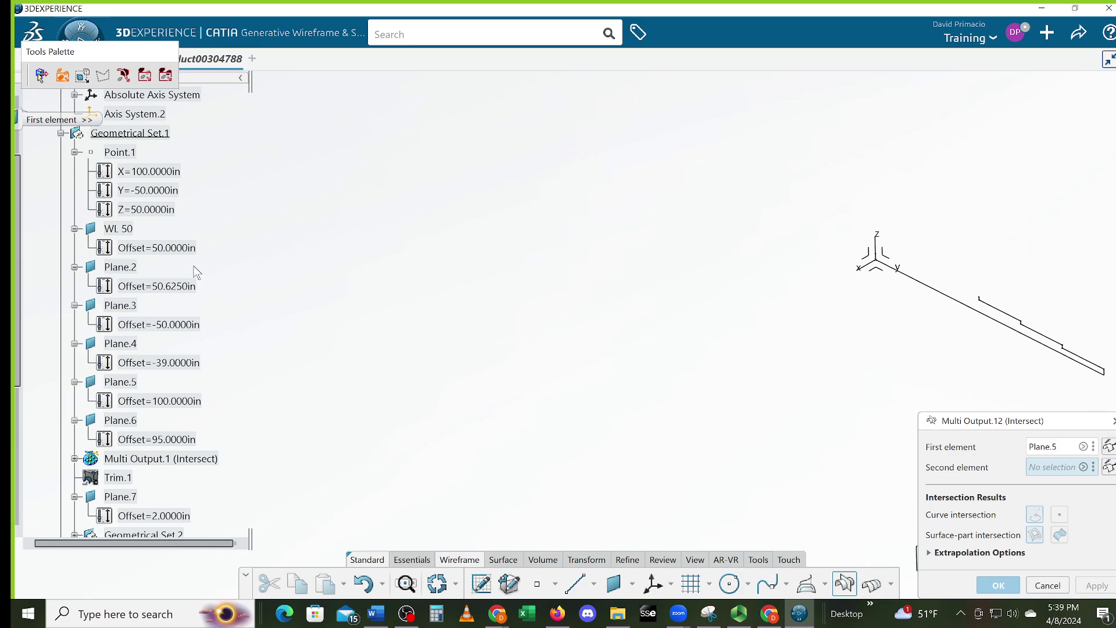
{"action": "left_click", "coordinate": [148, 285]}
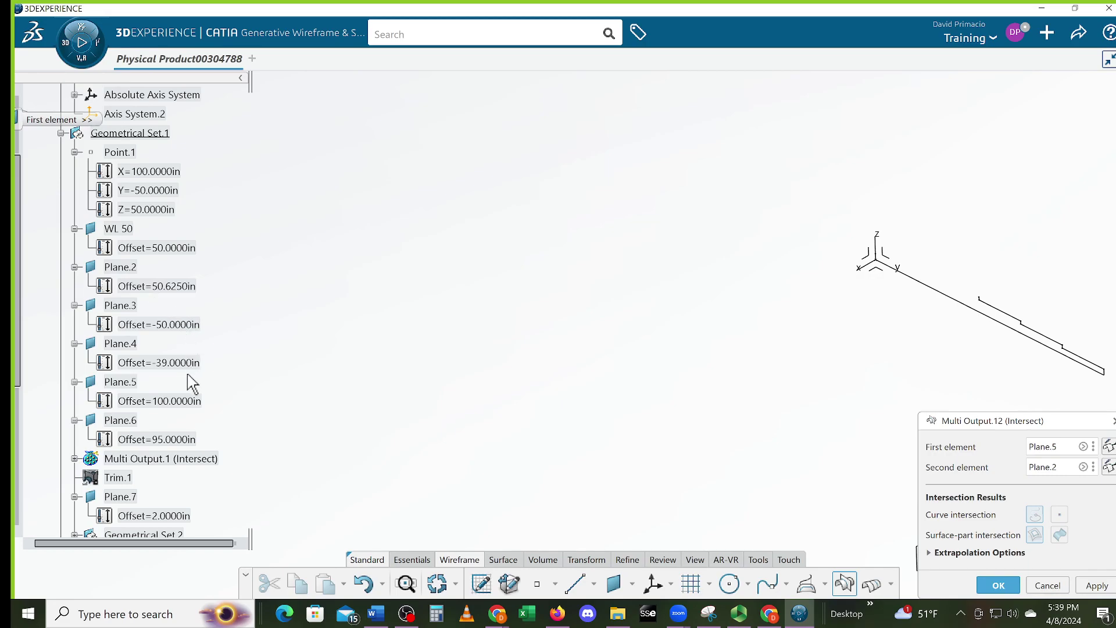
{"action": "left_click", "coordinate": [996, 586]}
- Intersect Plane.3 with Plane.5 to create the vertical line through the axis system
{"action": "middle_click_drag", "start_coordinate": [774, 417], "coordinate": [668, 446]}
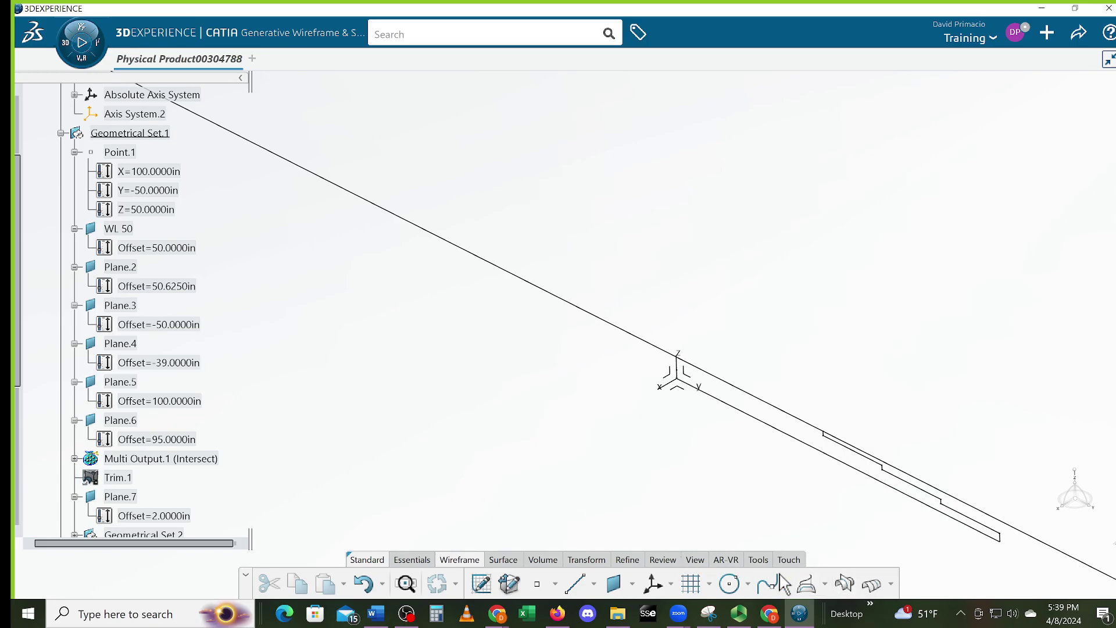
{"action": "left_click", "coordinate": [845, 583]}
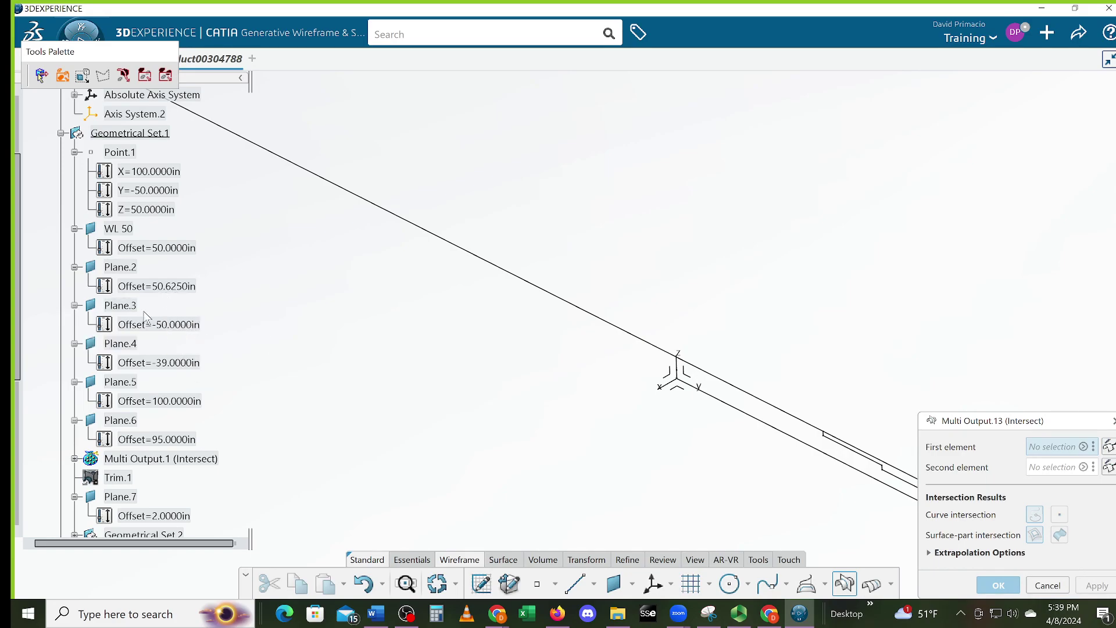
{"action": "left_click", "coordinate": [119, 307]}
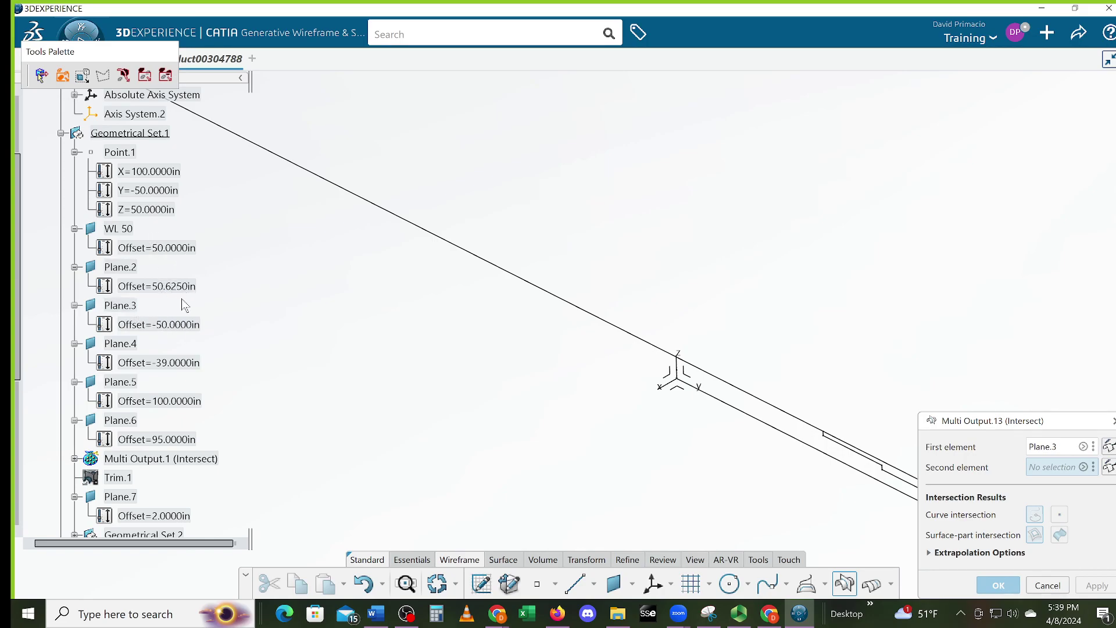
{"action": "left_click", "coordinate": [135, 384]}
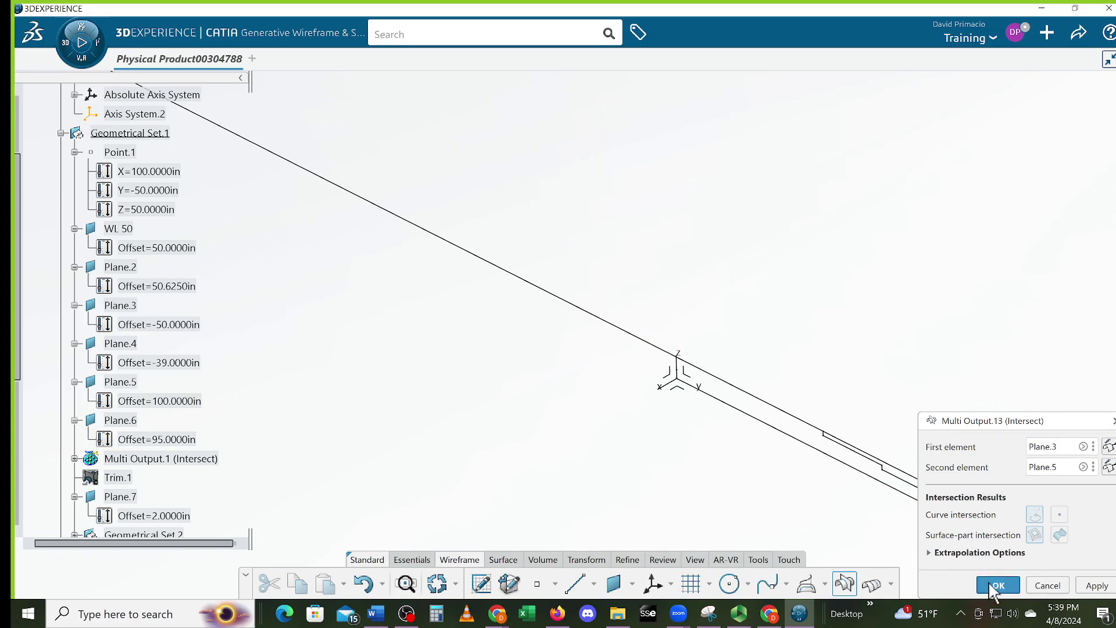
{"action": "left_click", "coordinate": [996, 585]}
- Split the vertical line at the axis system with Intersect.11 and Split.4 as cutting elements, keeping the portion between them
{"action": "middle_click_drag", "start_coordinate": [735, 459], "coordinate": [724, 424]}
{"action": "middle_click_drag", "start_coordinate": [872, 470], "coordinate": [656, 517]}
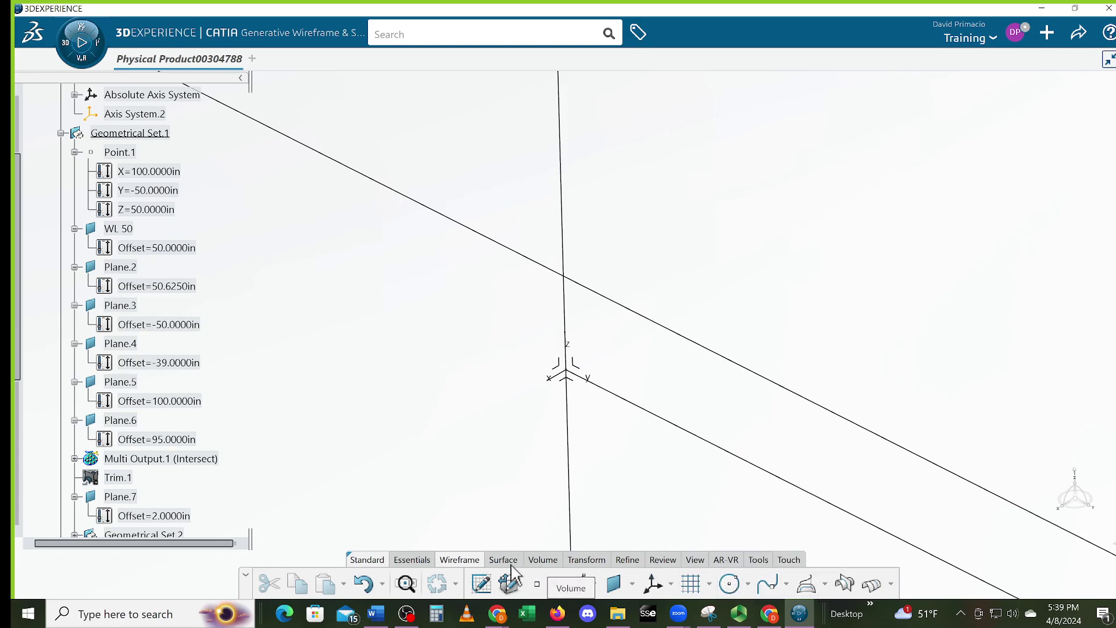
{"action": "left_click", "coordinate": [589, 560]}
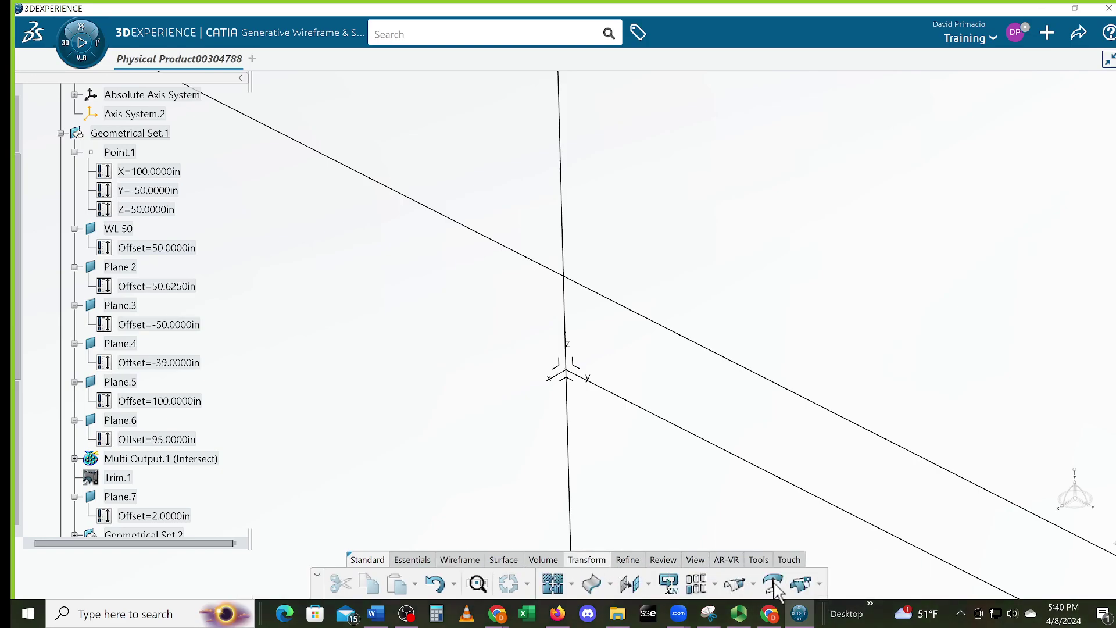
{"action": "left_click", "coordinate": [820, 584]}
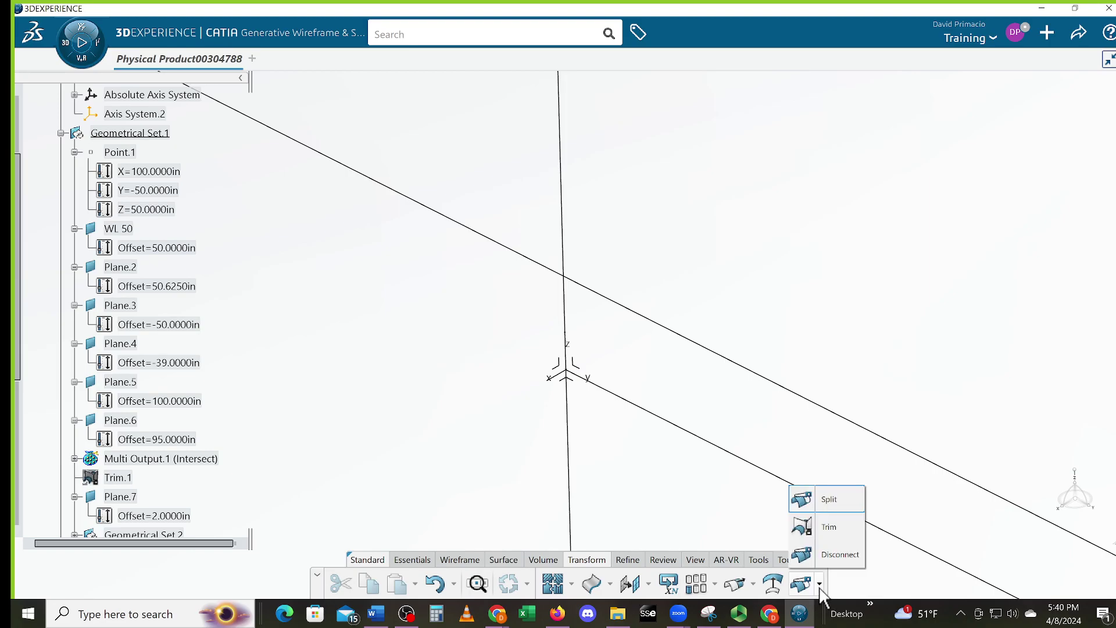
{"action": "left_click", "coordinate": [817, 500]}
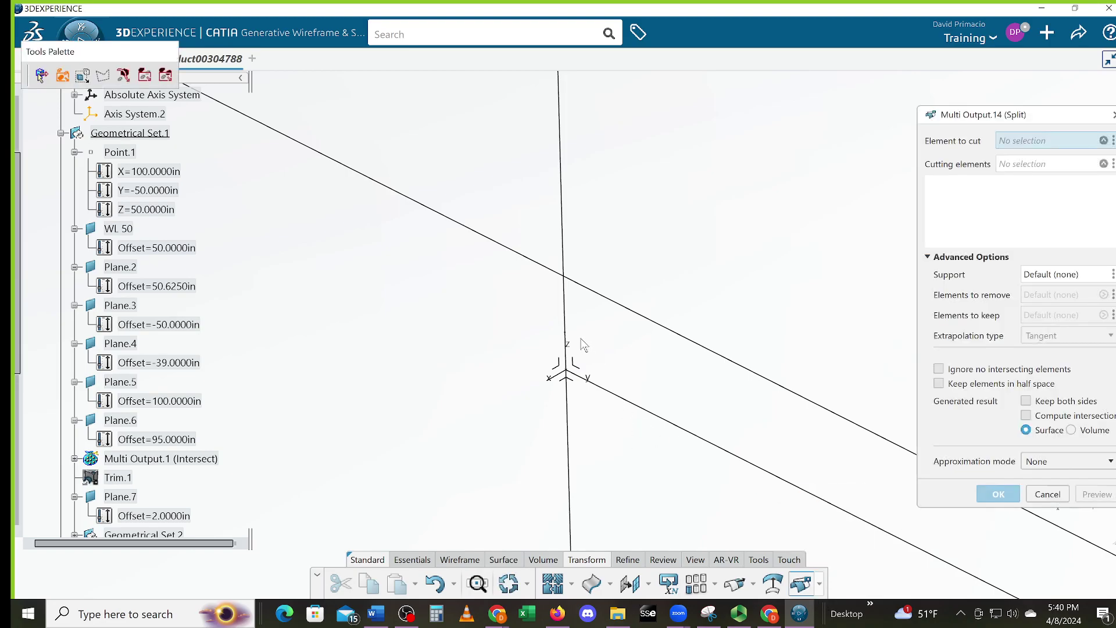
{"action": "left_click", "coordinate": [564, 318]}
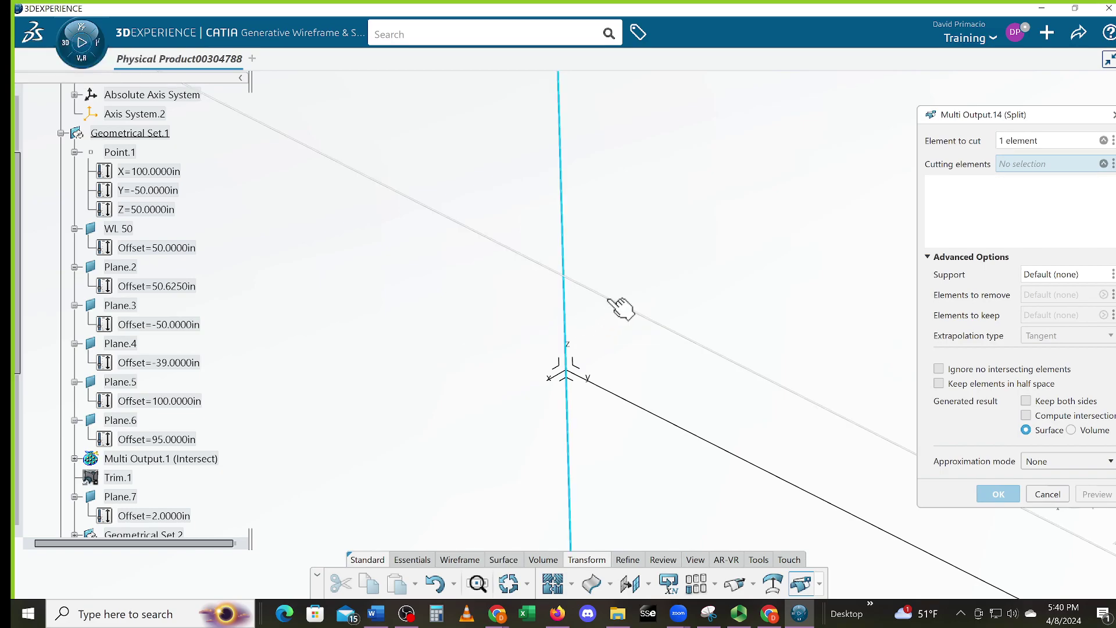
{"action": "left_click", "coordinate": [618, 307]}
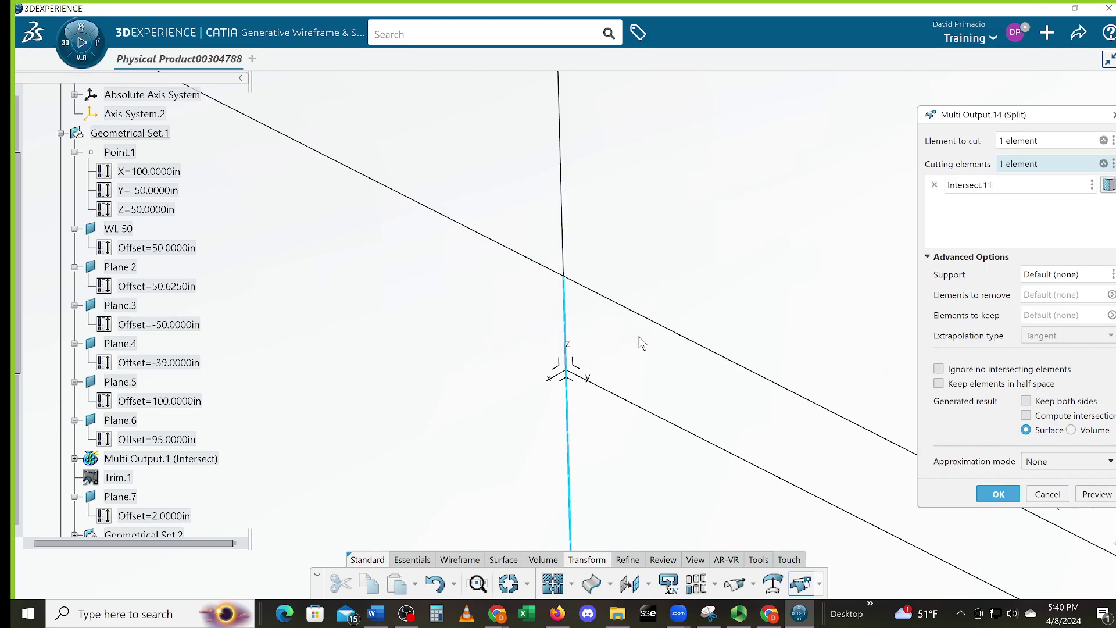
{"action": "left_click", "coordinate": [716, 446]}
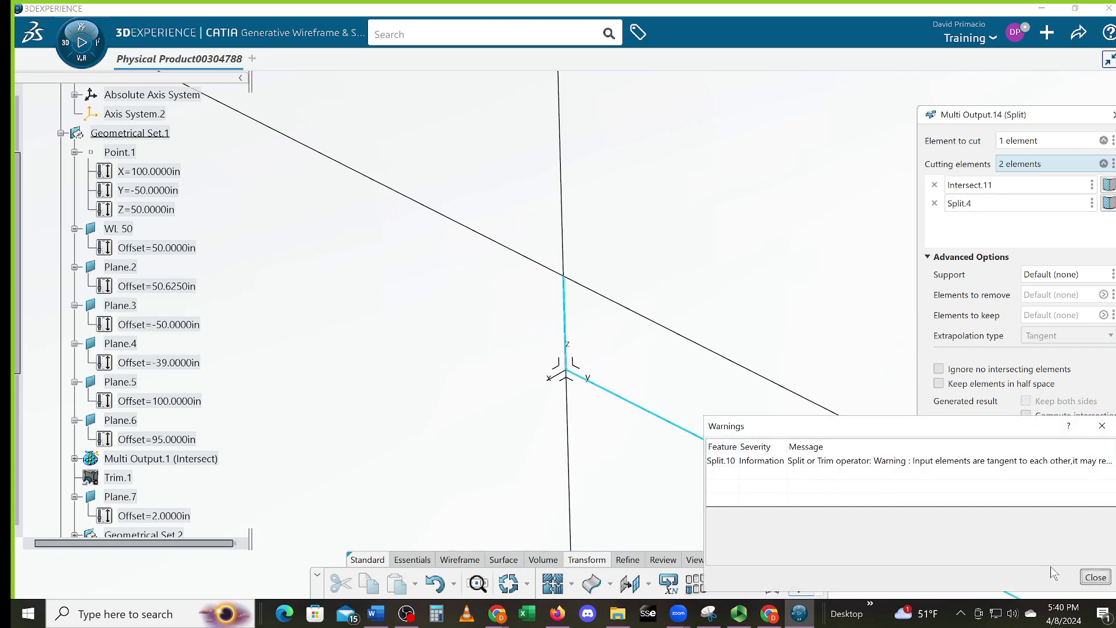
{"action": "left_click", "coordinate": [1087, 578]}
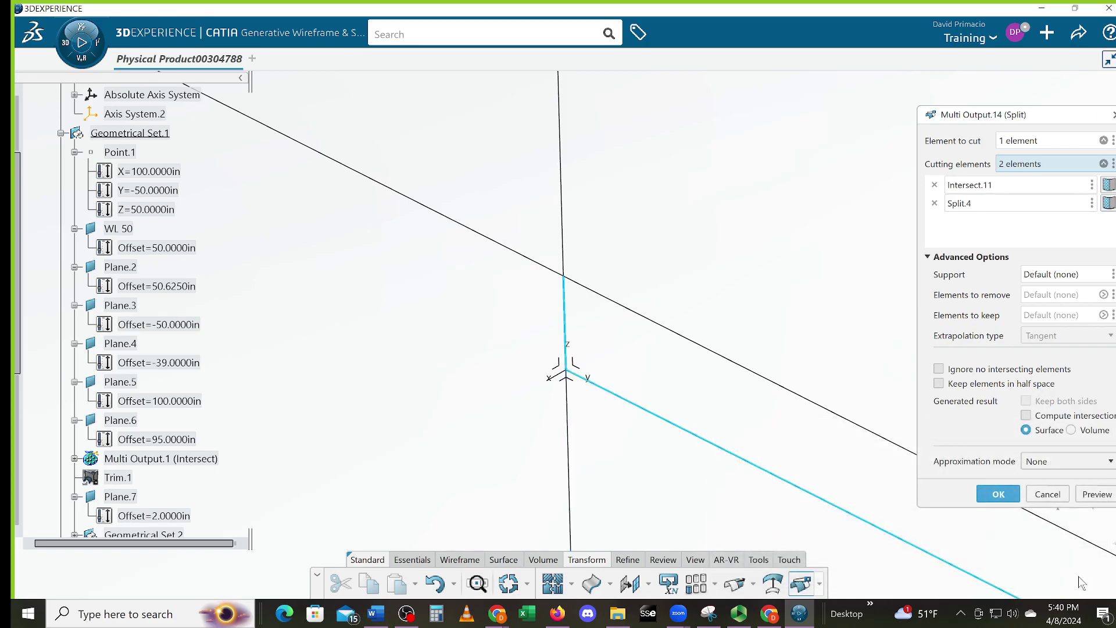
{"action": "left_click", "coordinate": [997, 494]}
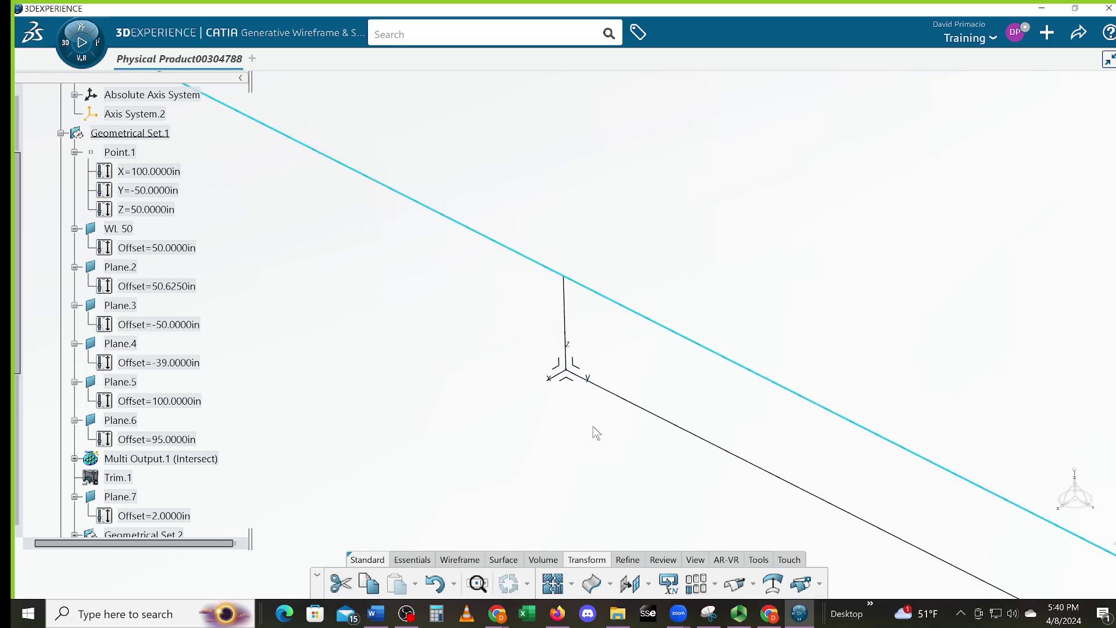
- Split the long upper line with Split.10 as the cutting element, keeping the side that runs along the stepped profile
{"action": "left_click", "coordinate": [801, 584]}
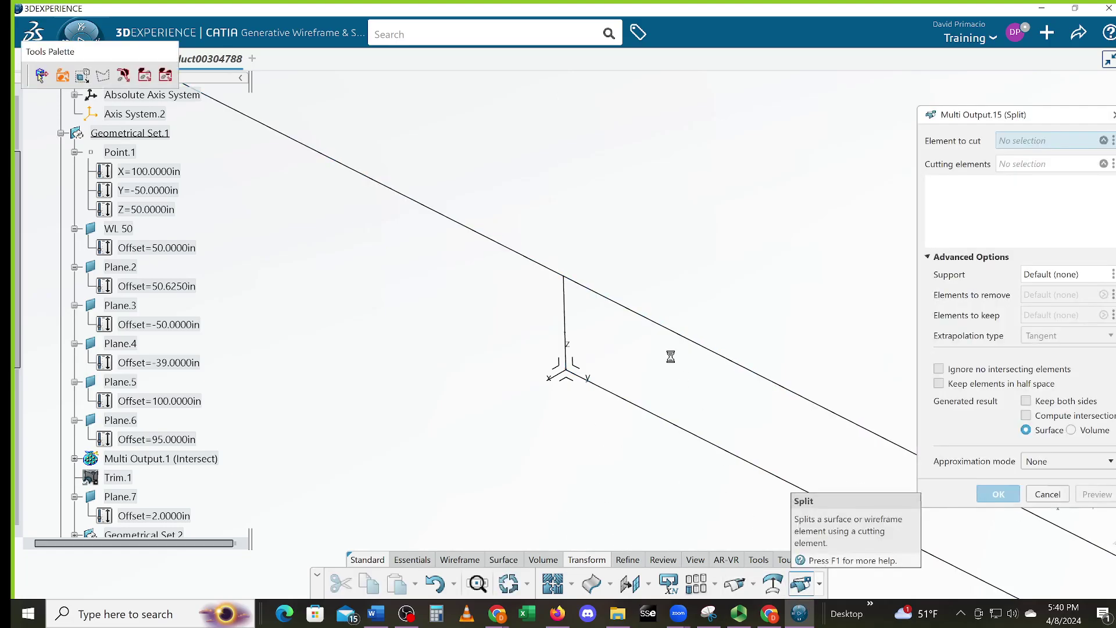
{"action": "left_click", "coordinate": [667, 328]}
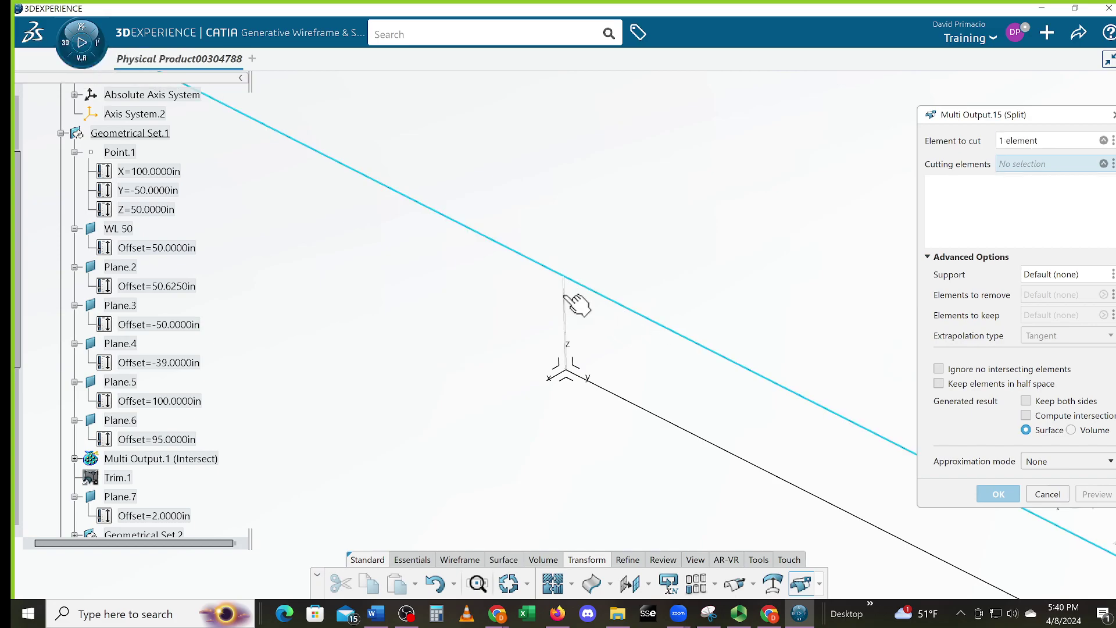
{"action": "left_click", "coordinate": [564, 298]}
{"action": "left_click", "coordinate": [998, 494]}
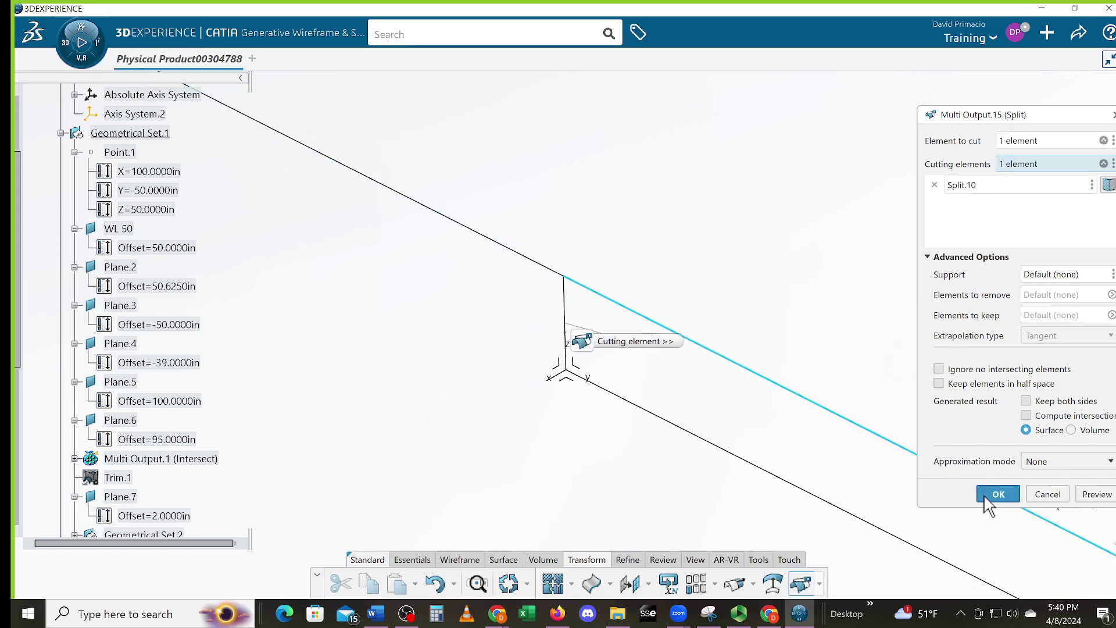
{"action": "middle_click_drag", "start_coordinate": [758, 422], "coordinate": [745, 510]}
{"action": "middle_click_drag", "start_coordinate": [713, 477], "coordinate": [700, 446]}
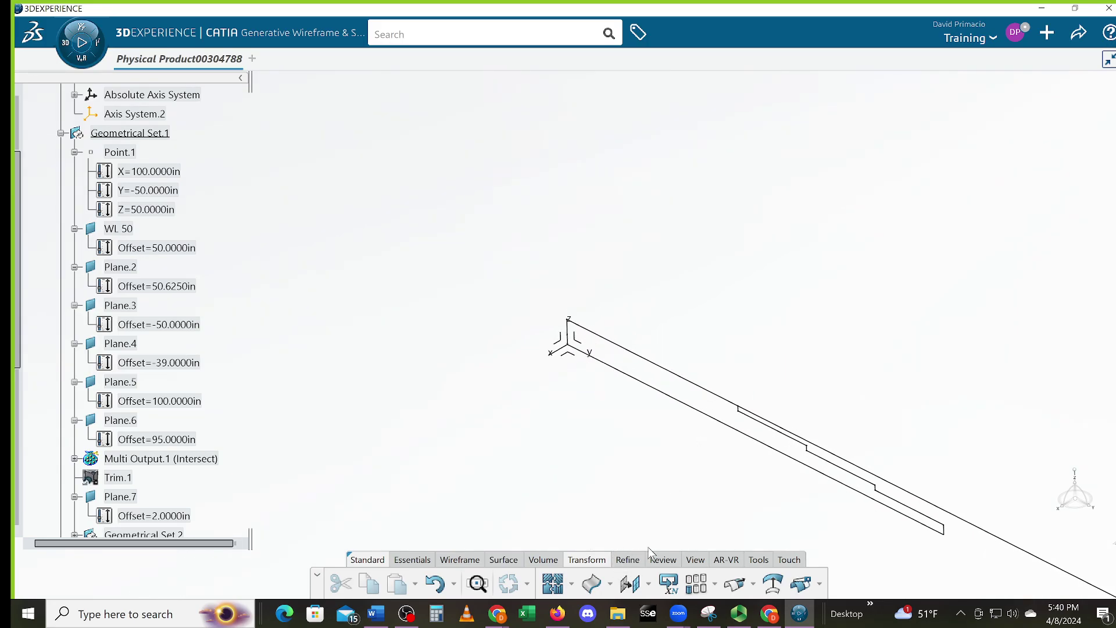
- Split the long upper line with Plane.9 as the cutting element, keeping the portion toward the axis system, and save the model
{"action": "left_click", "coordinate": [801, 583]}
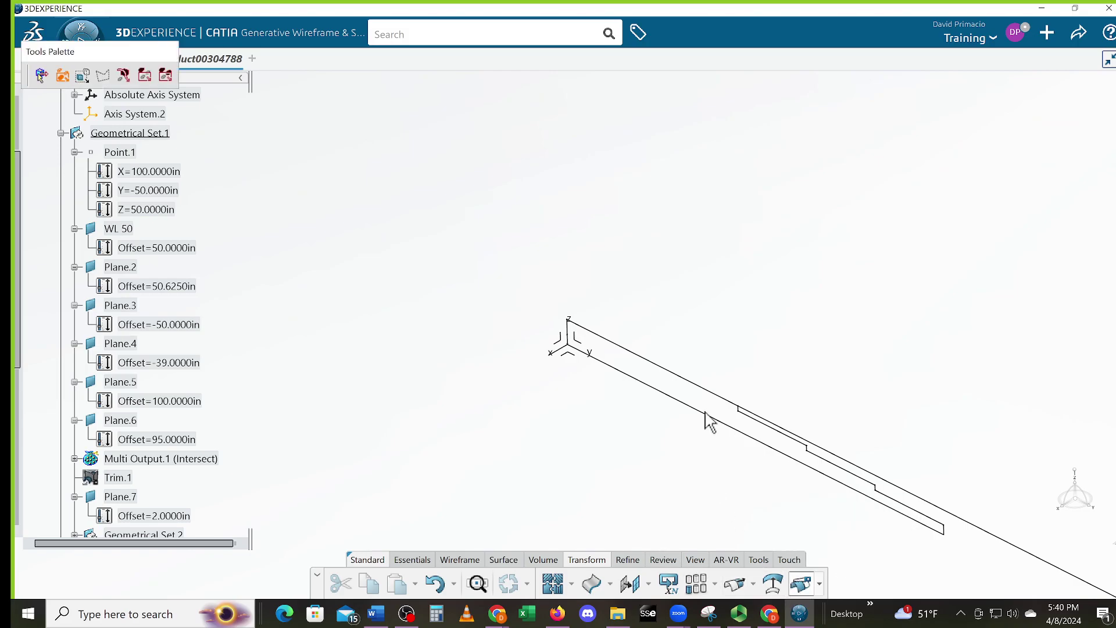
{"action": "left_click", "coordinate": [716, 394]}
{"action": "middle_click_drag", "start_coordinate": [706, 506], "coordinate": [641, 458]}
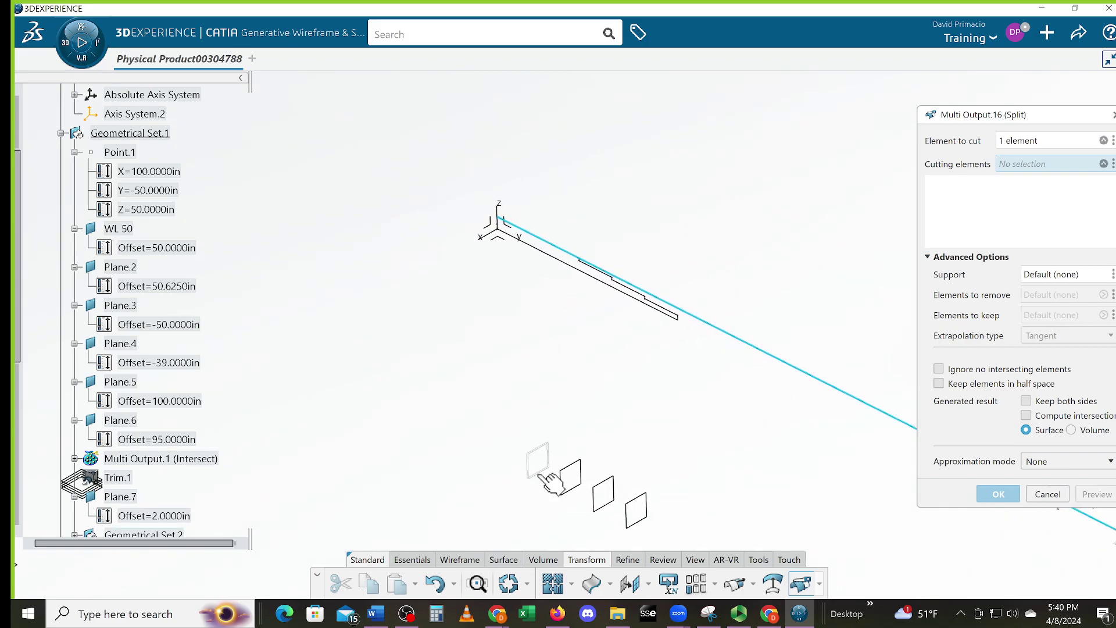
{"action": "left_click", "coordinate": [538, 472]}
{"action": "left_click", "coordinate": [986, 491]}
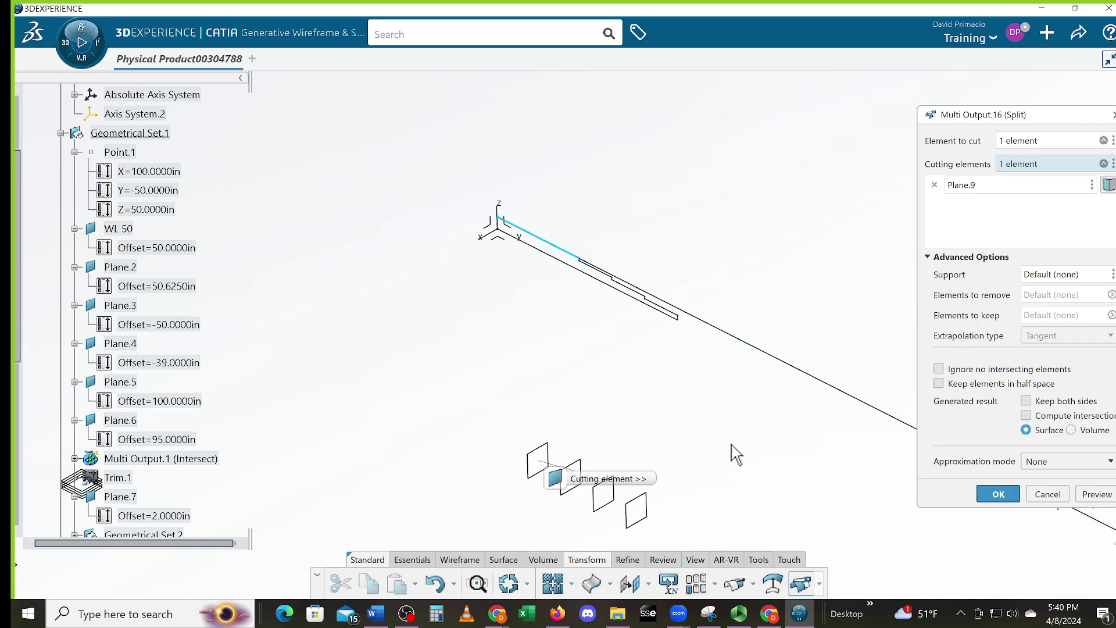
{"action": "middle_click_drag", "start_coordinate": [478, 342], "coordinate": [571, 469]}
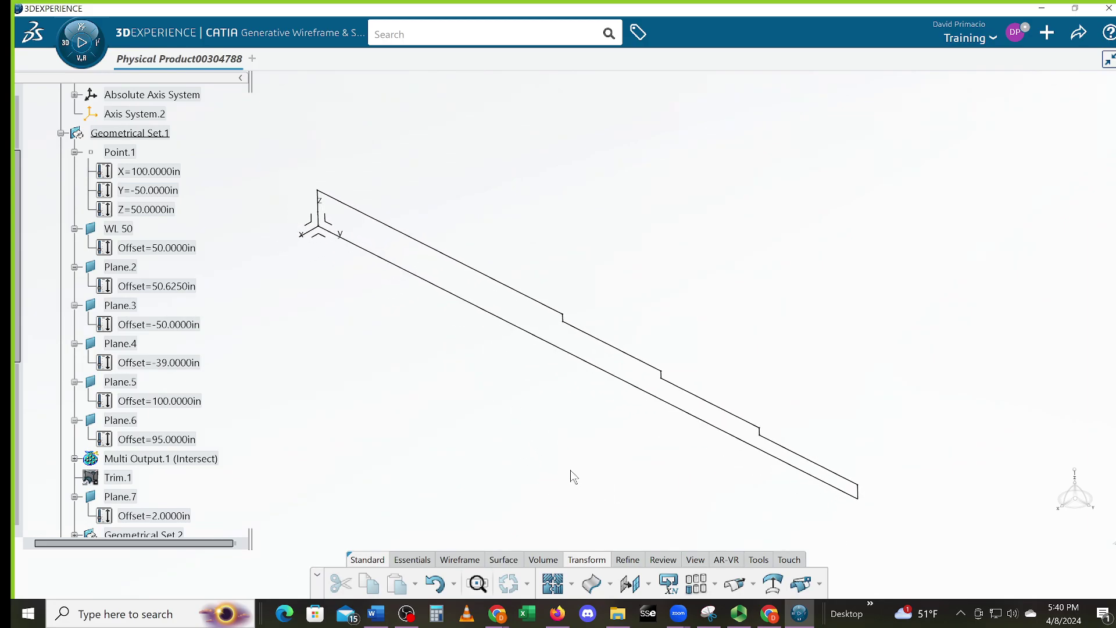
{"action": "key", "text": "ctrl+s"}
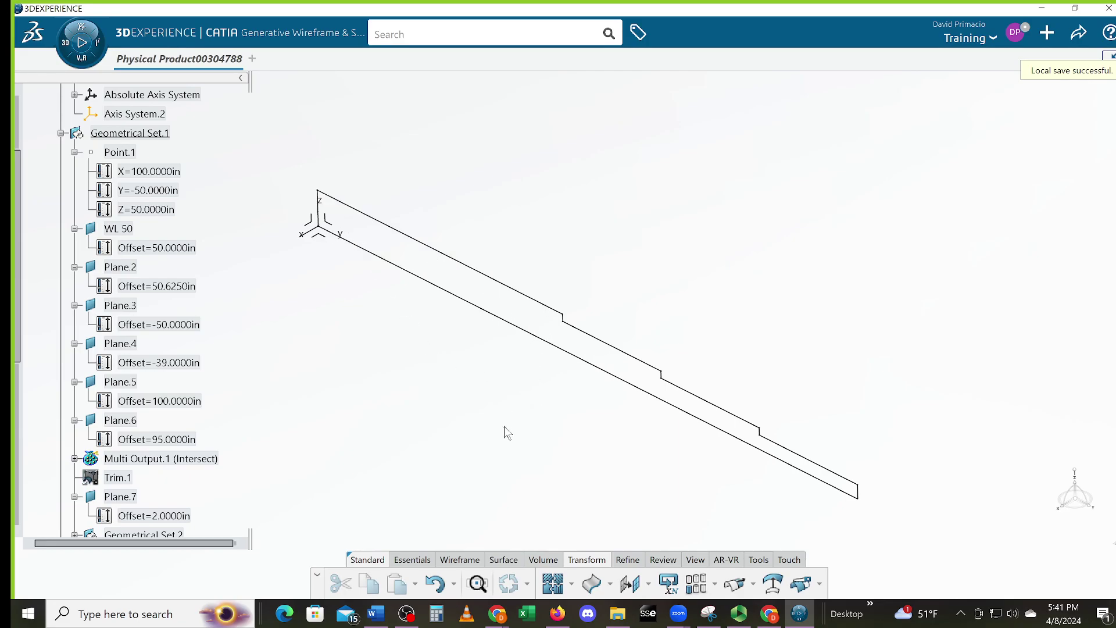
{"action": "left_click", "coordinate": [459, 561]}
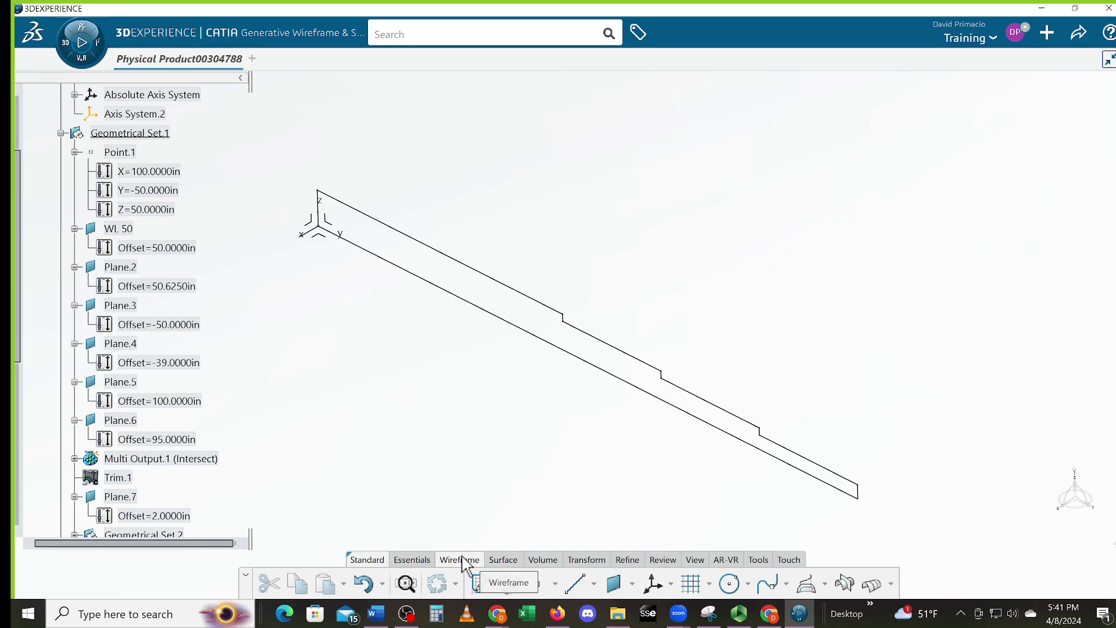
{"action": "left_click", "coordinate": [502, 559]}
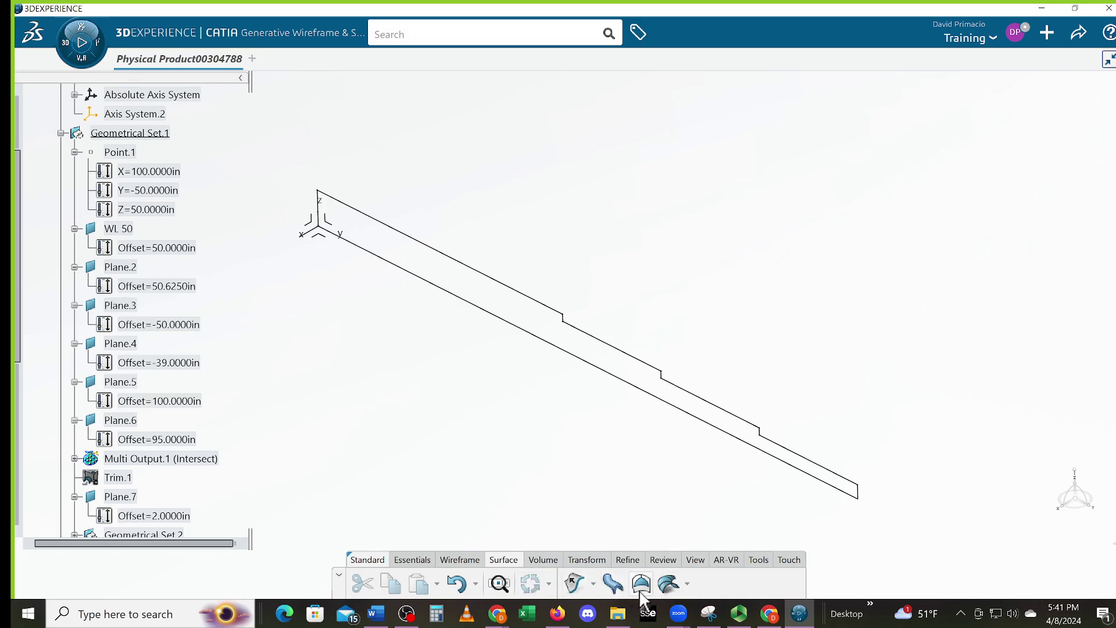
{"action": "left_click", "coordinate": [594, 585]}
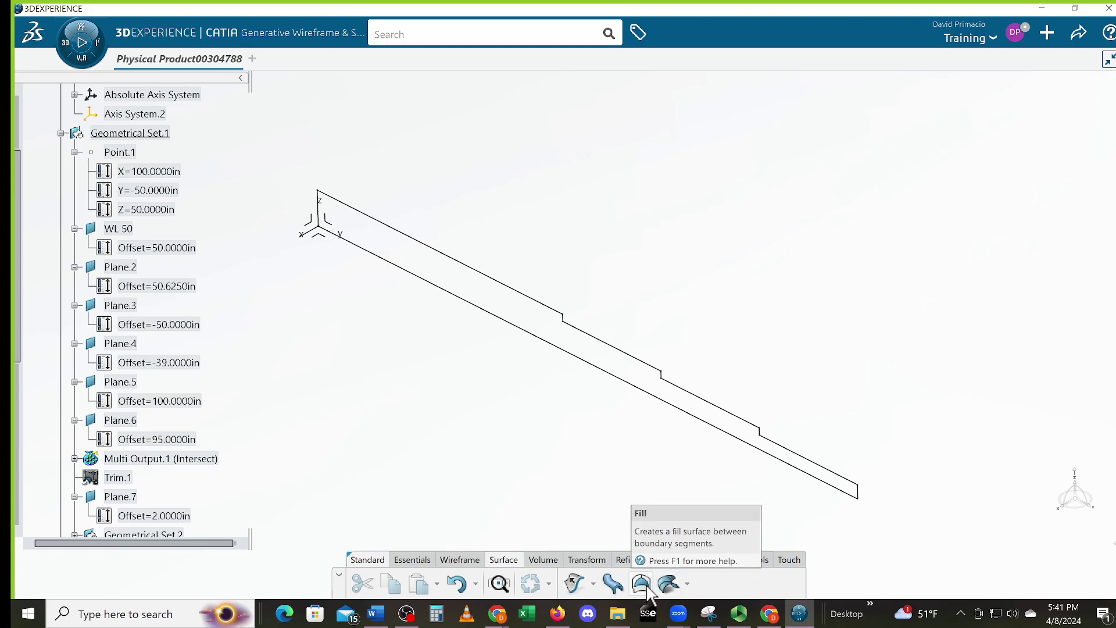
{"action": "left_click", "coordinate": [644, 585]}
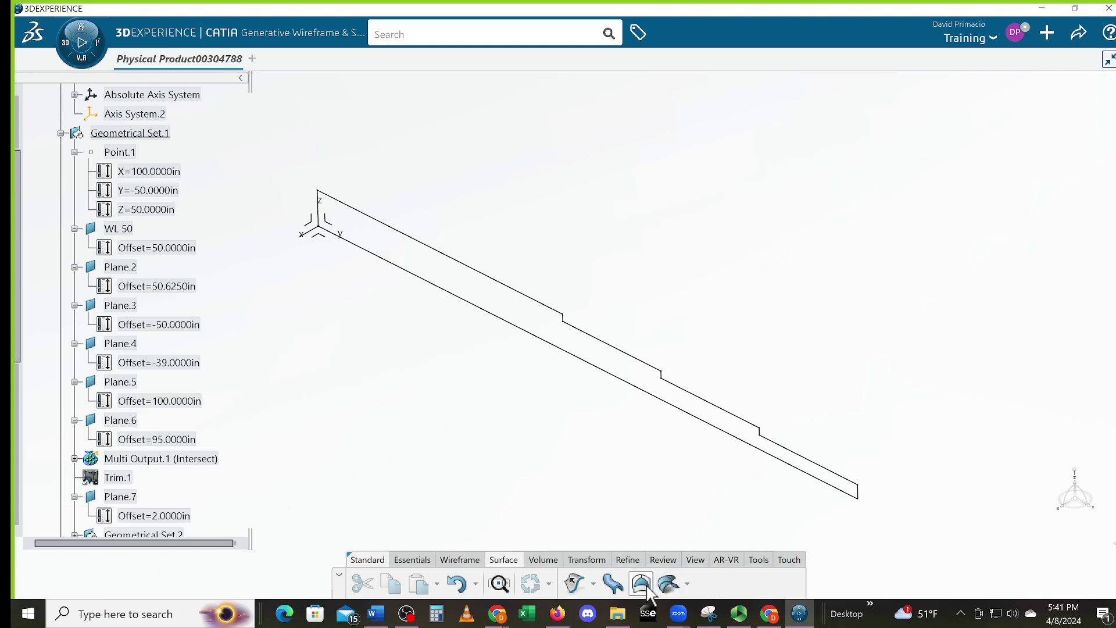
{"action": "left_click", "coordinate": [645, 394]}
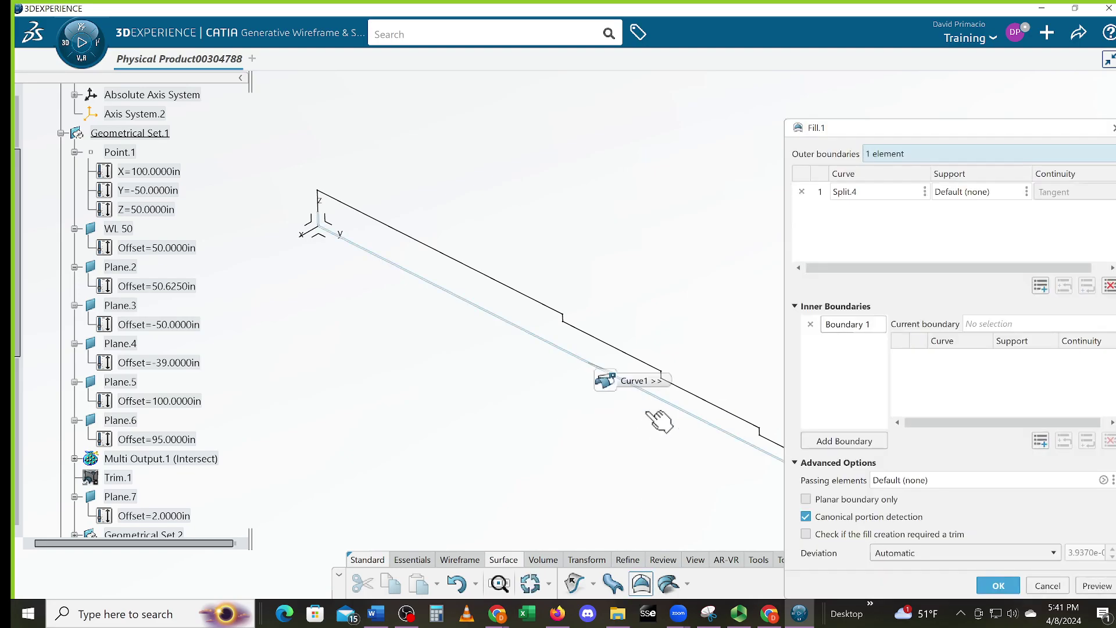
{"action": "middle_click_drag", "start_coordinate": [607, 434], "coordinate": [550, 434]}
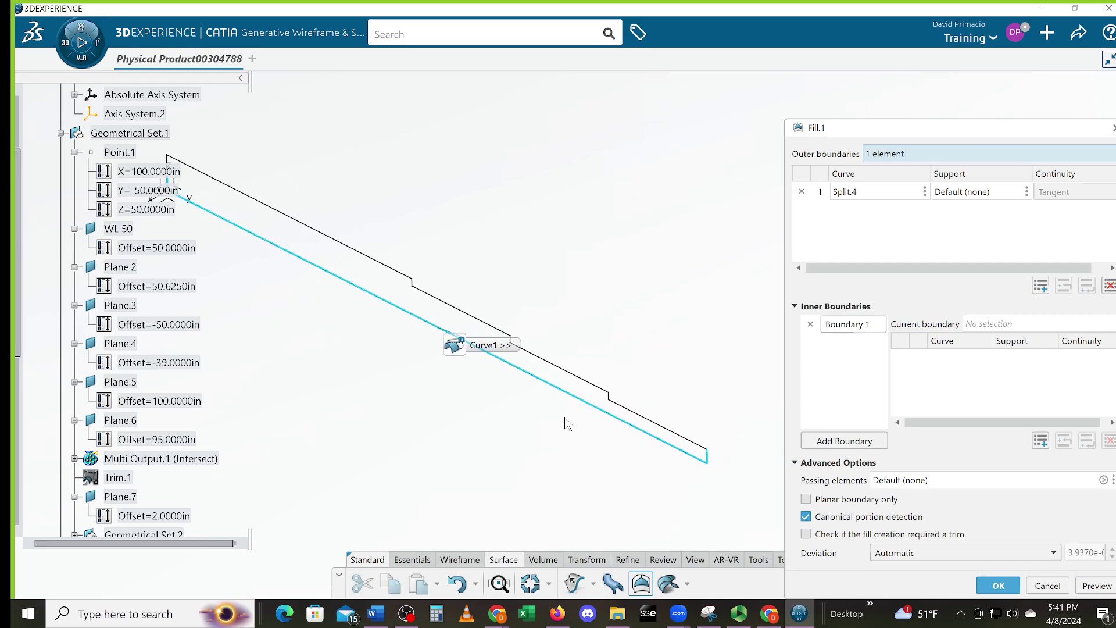
{"action": "middle_click_drag", "start_coordinate": [443, 378], "coordinate": [534, 423]}
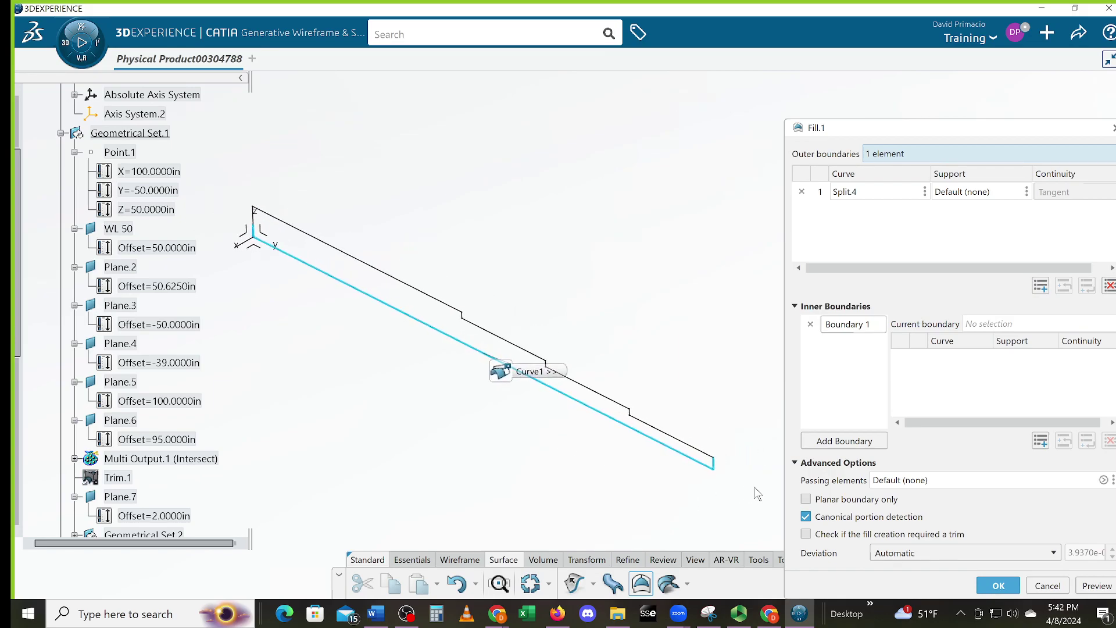
{"action": "right_click", "coordinate": [702, 468]}
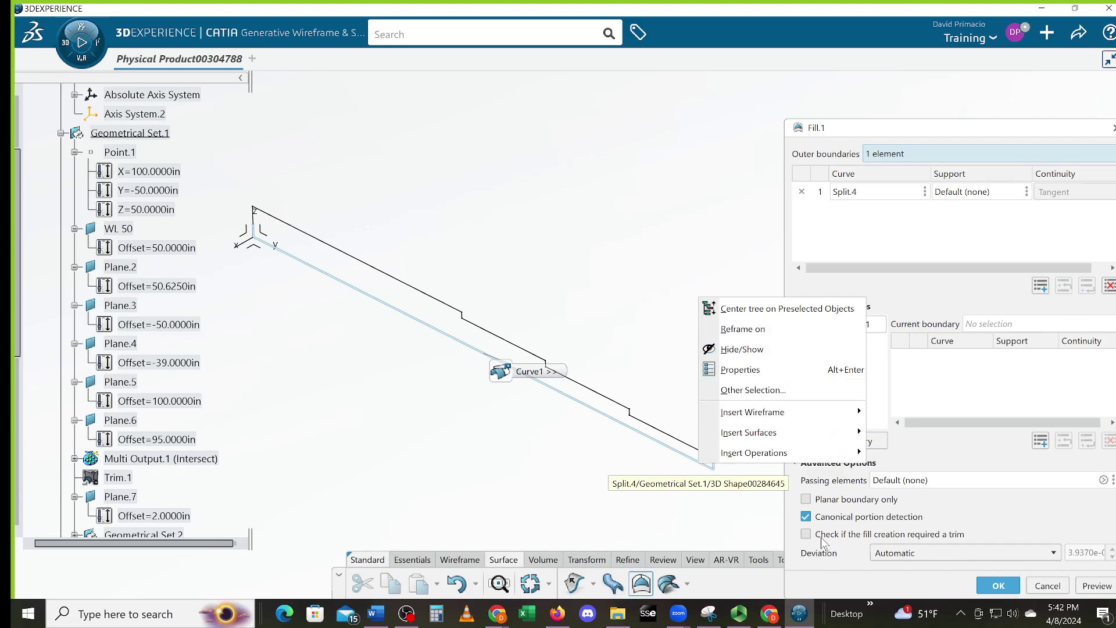
{"action": "left_click", "coordinate": [1045, 588]}
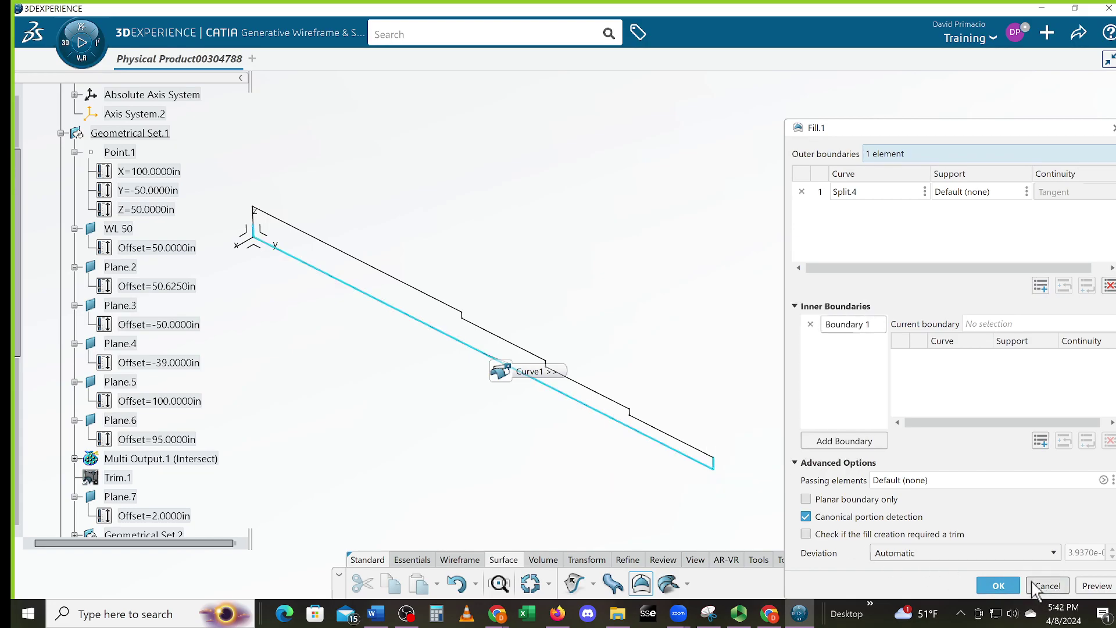
{"action": "left_click", "coordinate": [1046, 585]}
{"action": "right_click", "coordinate": [628, 429]}
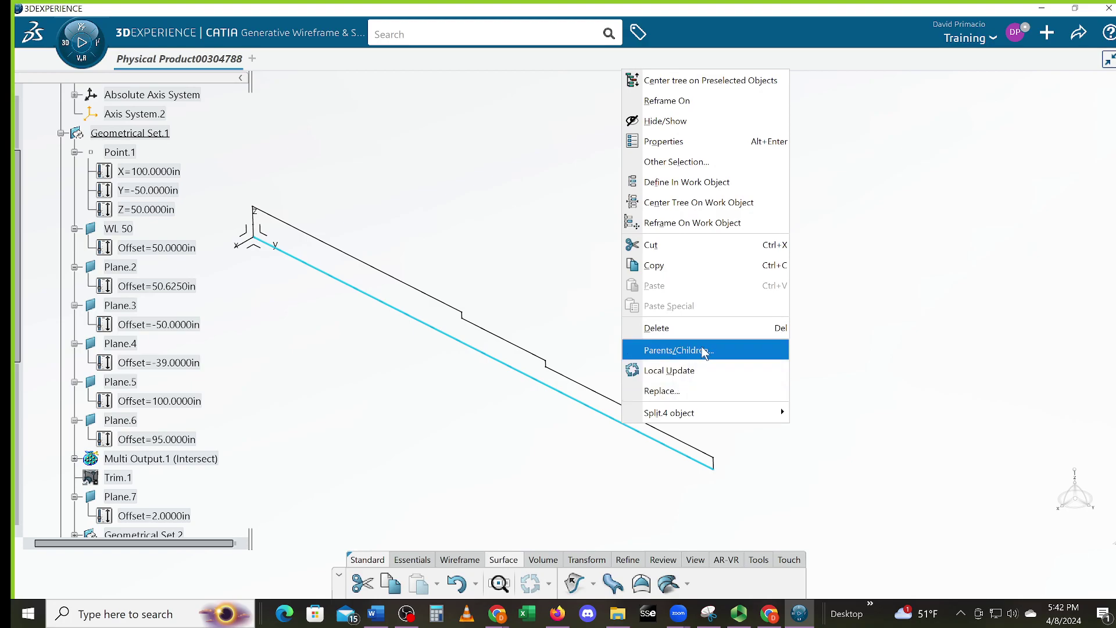
{"action": "mouse_move", "coordinate": [778, 410]}
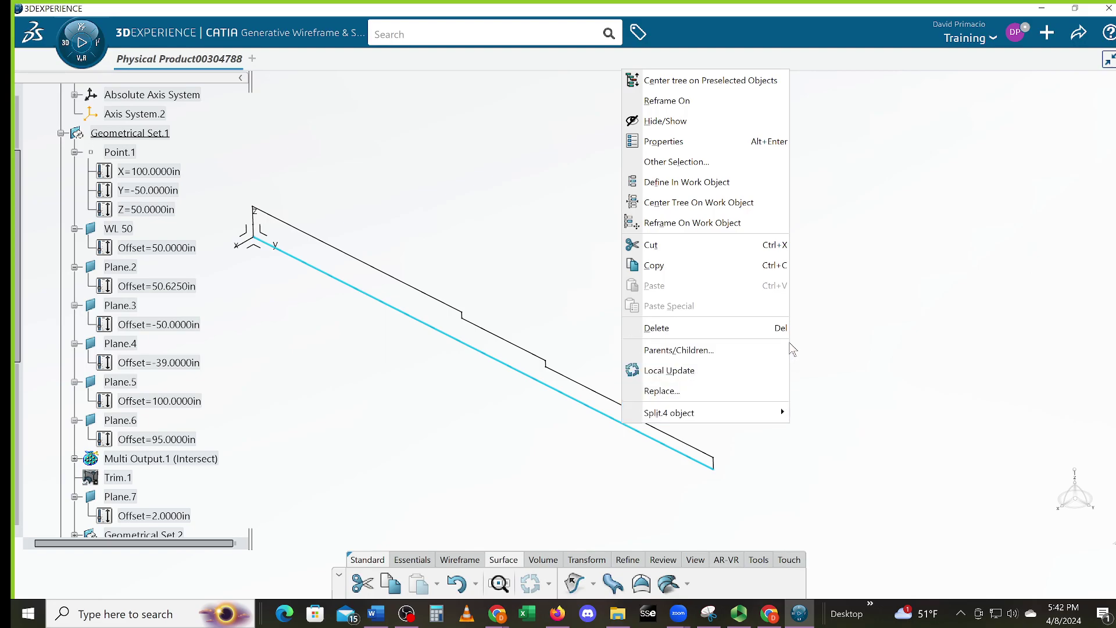
{"action": "left_click", "coordinate": [580, 457]}
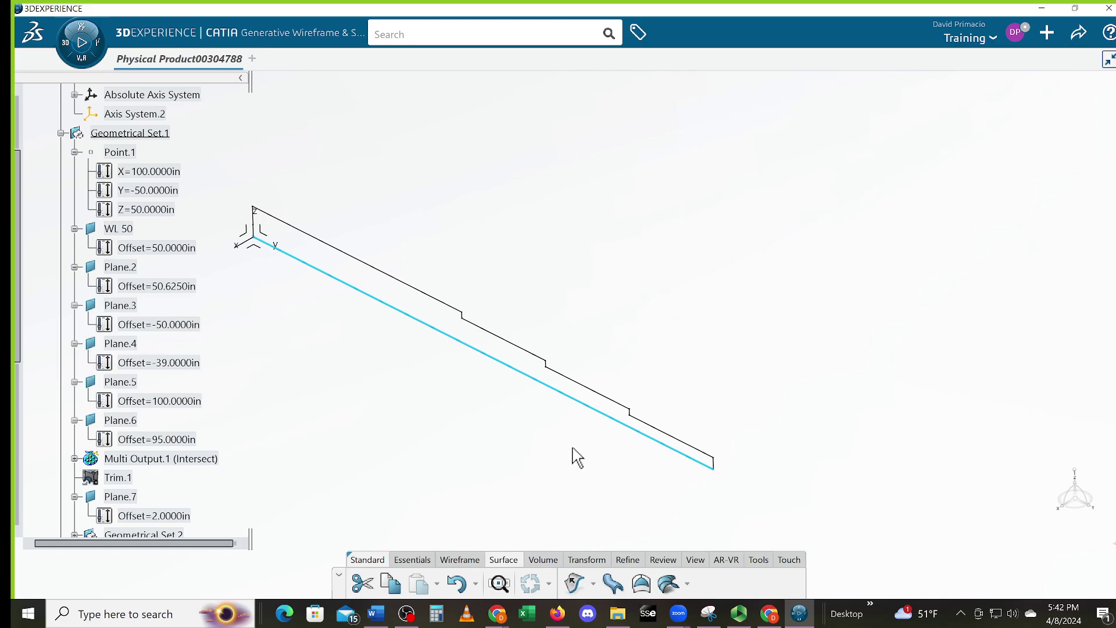
- Try to create a Fill surface using Split.4 and all the other profile curves, selected together, as outer boundaries
{"action": "left_click", "coordinate": [641, 583]}
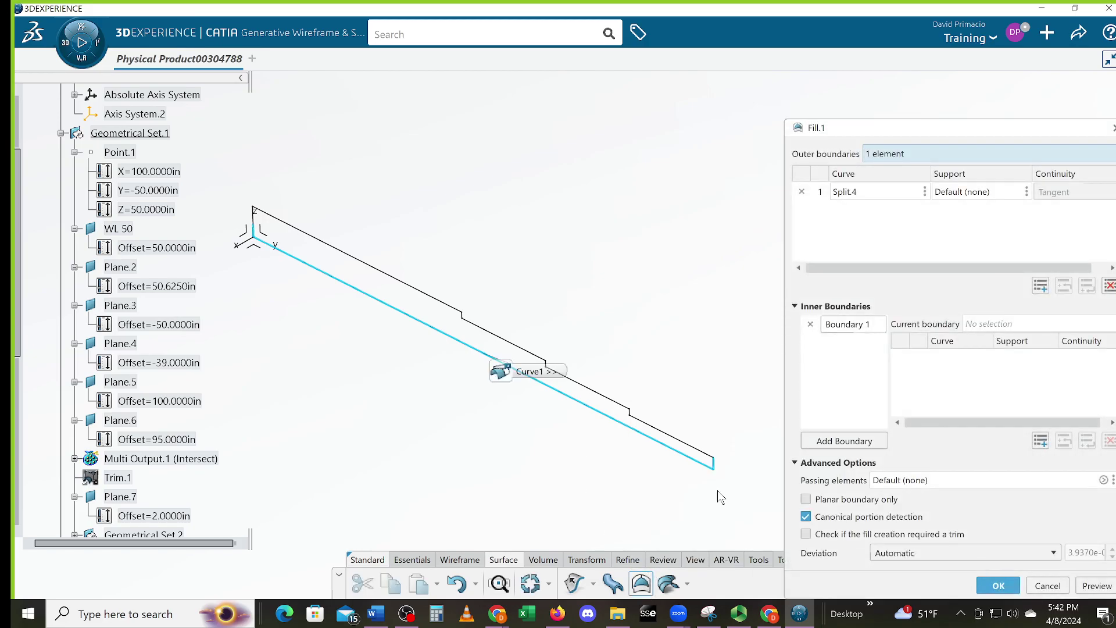
{"action": "left_click_drag", "start_coordinate": [736, 496], "coordinate": [242, 212]}
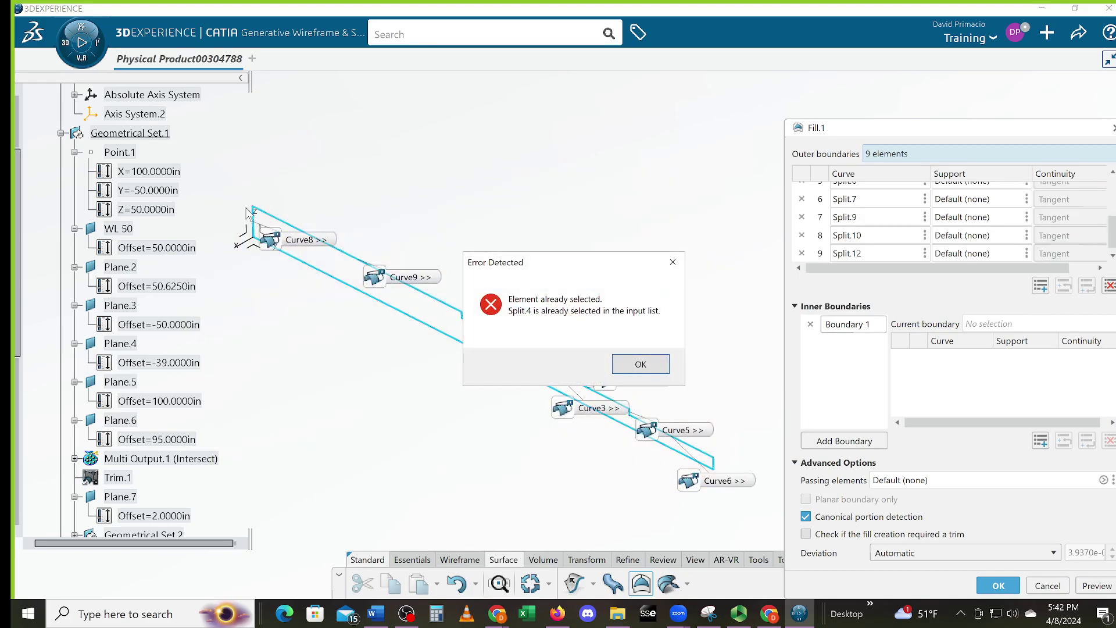
{"action": "left_click", "coordinate": [640, 364]}
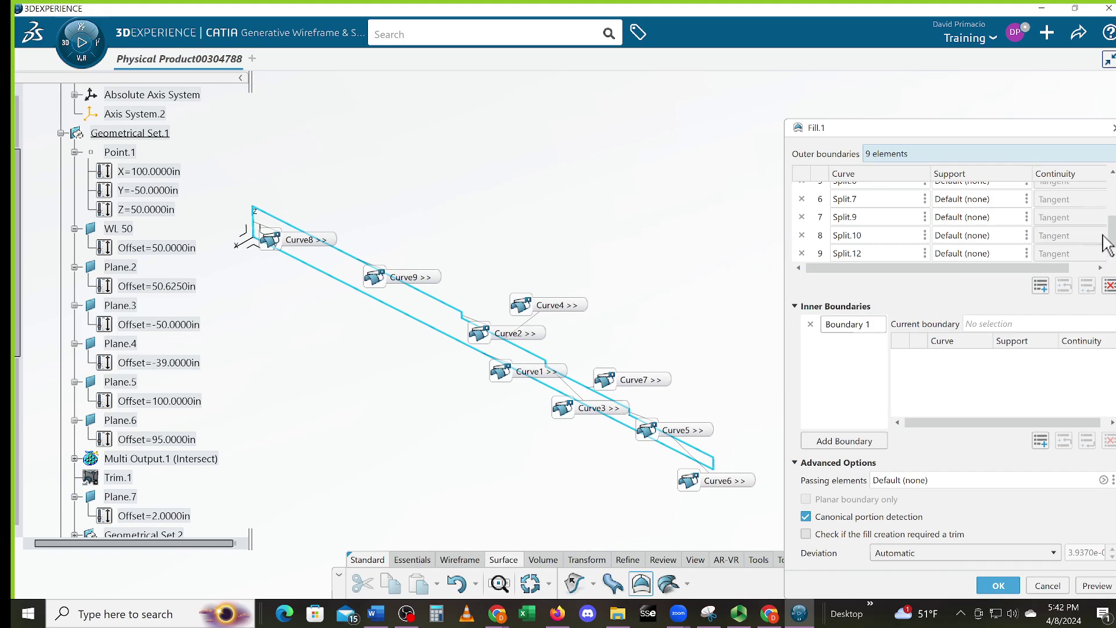
{"action": "left_click_drag", "start_coordinate": [1110, 239], "coordinate": [1109, 193]}
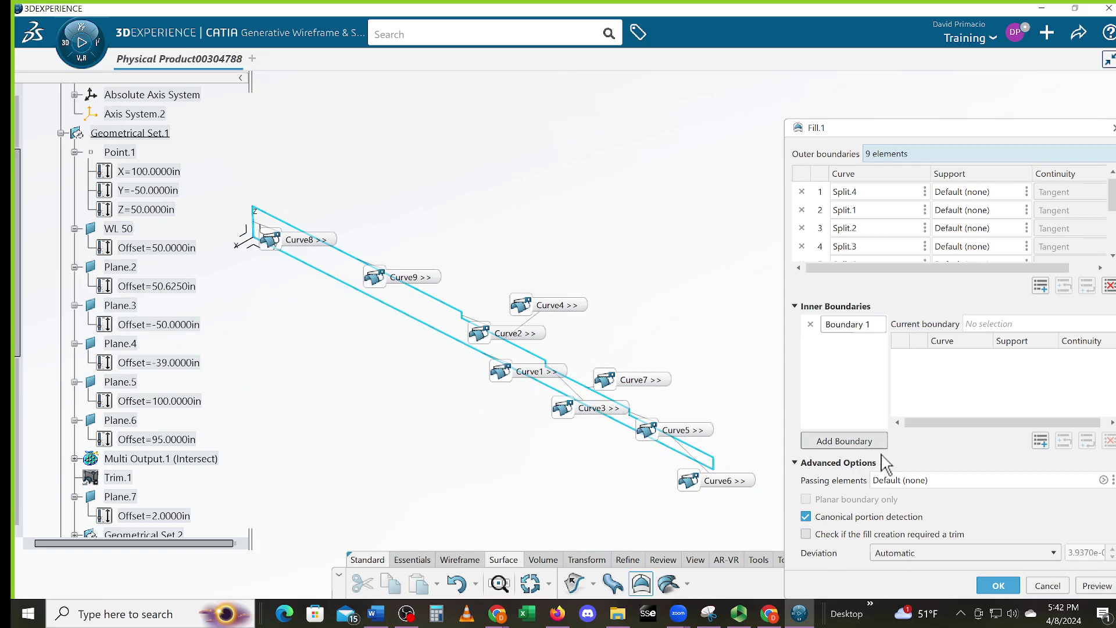
{"action": "left_click", "coordinate": [995, 585]}
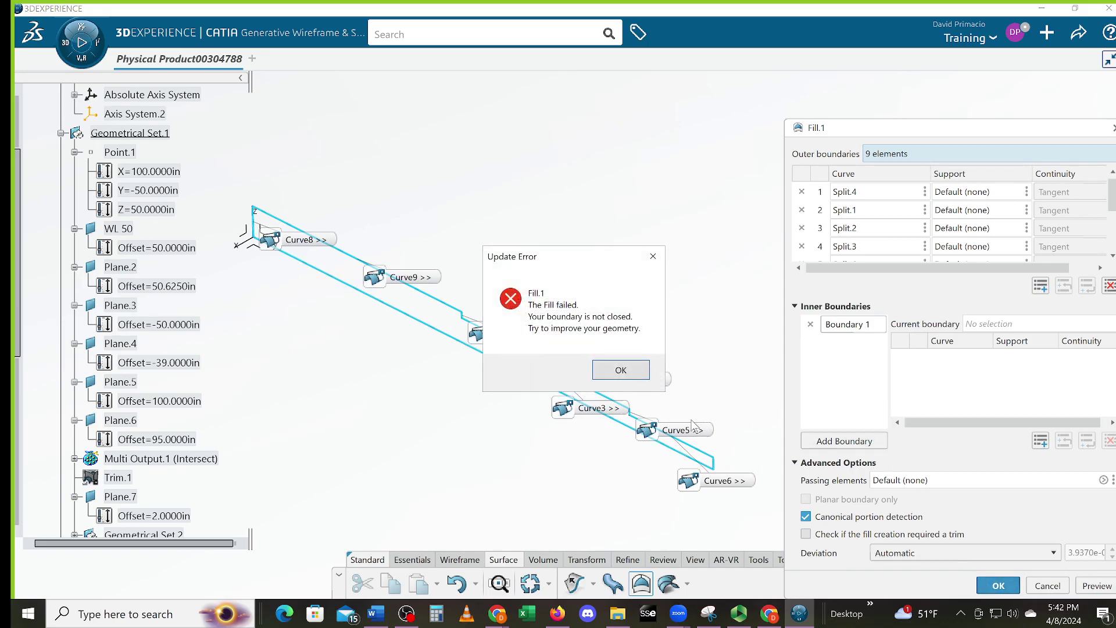
{"action": "left_click", "coordinate": [621, 370]}
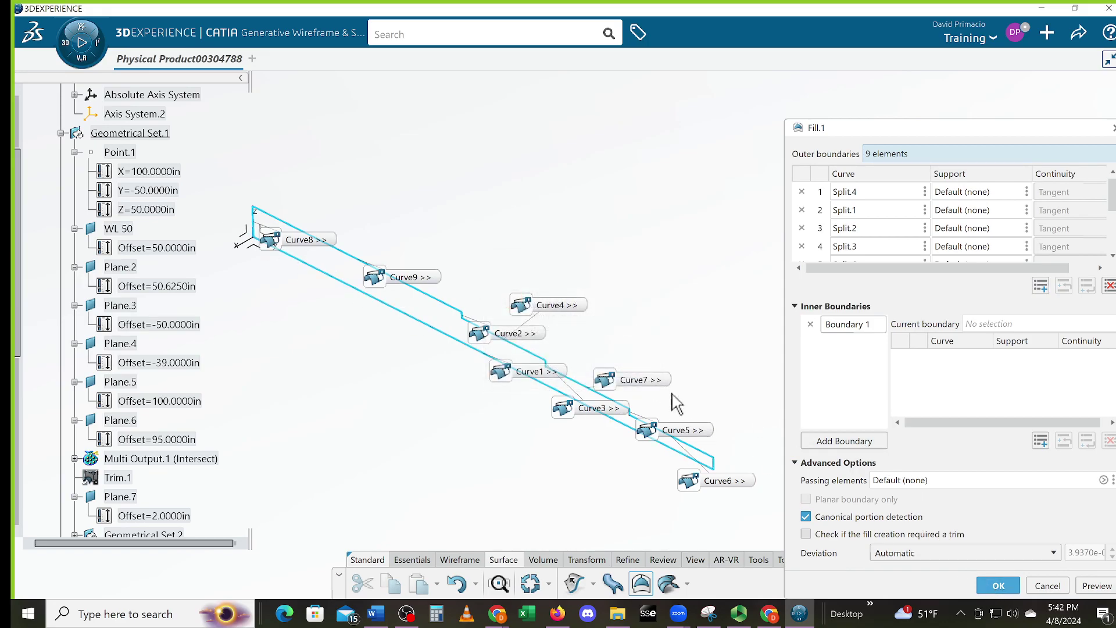
{"action": "left_click", "coordinate": [1086, 586]}
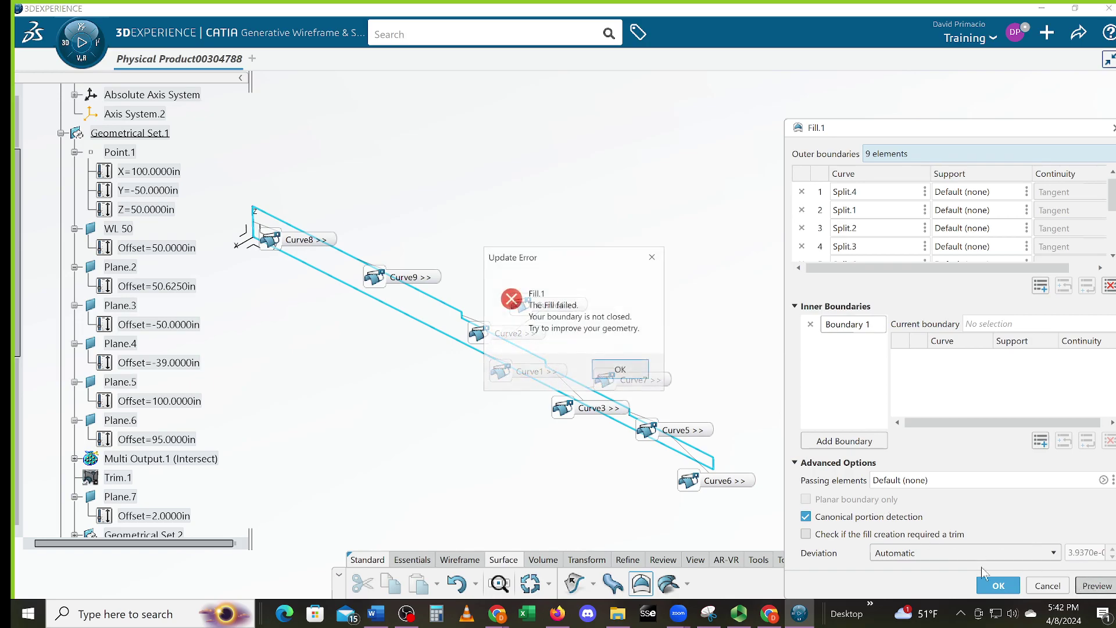
{"action": "left_click", "coordinate": [639, 372]}
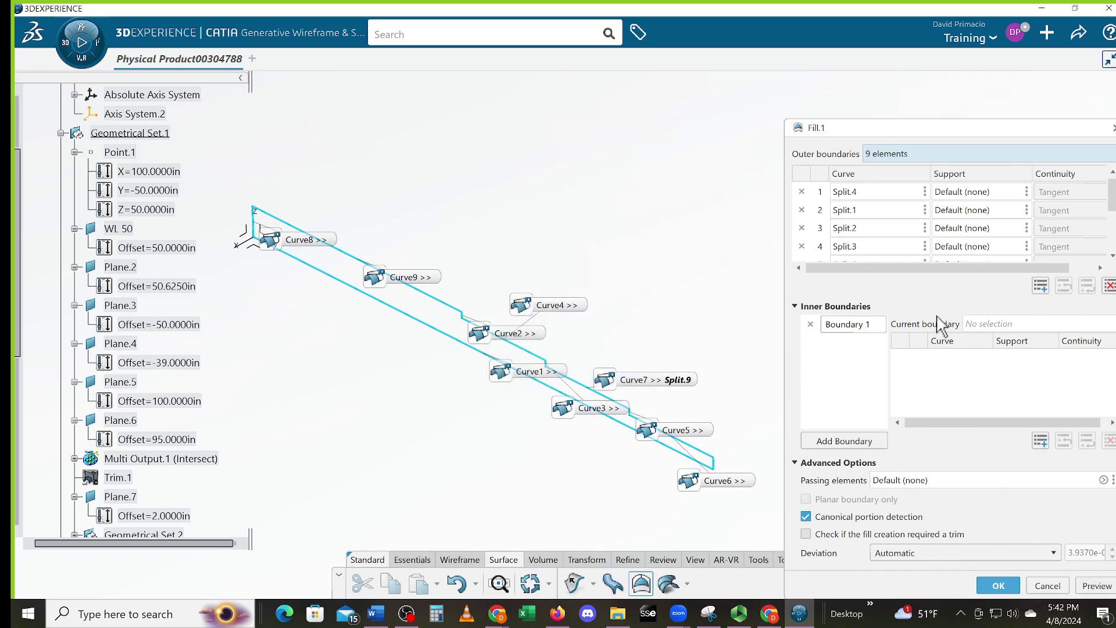
- Examine the order of the curves in the fill's outer boundary list, and cancel the fill
{"action": "scroll", "coordinate": [926, 245], "scroll_direction": "down", "scroll_amount": 3}
{"action": "scroll", "coordinate": [926, 244], "scroll_direction": "up", "scroll_amount": 3}
{"action": "scroll", "coordinate": [913, 230], "scroll_direction": "down", "scroll_amount": 3}
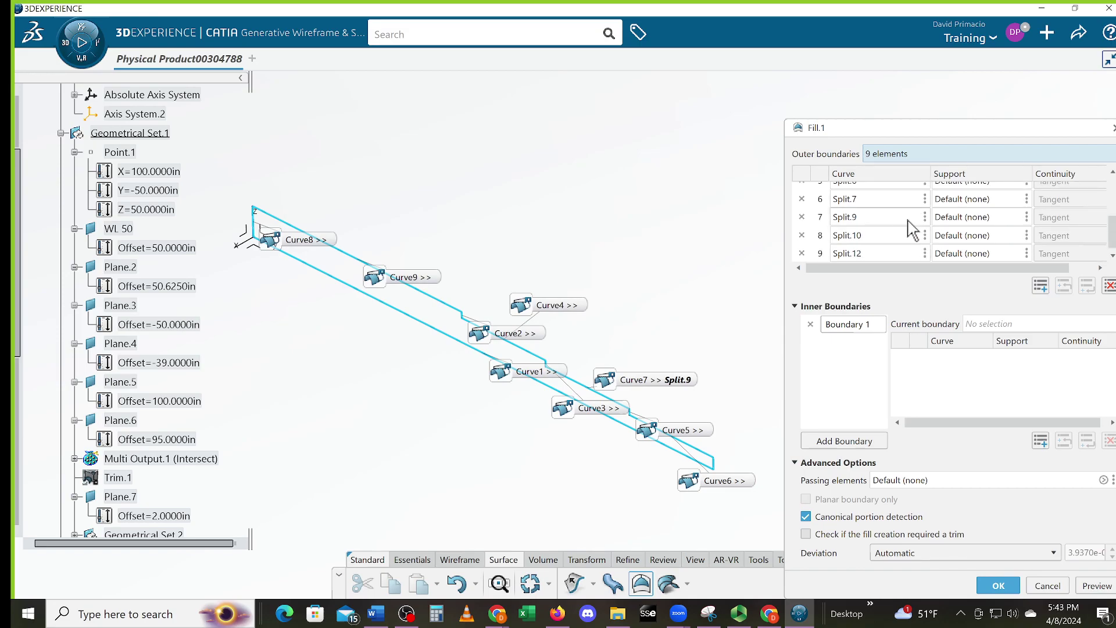
{"action": "left_click_drag", "start_coordinate": [1111, 229], "coordinate": [1113, 187]}
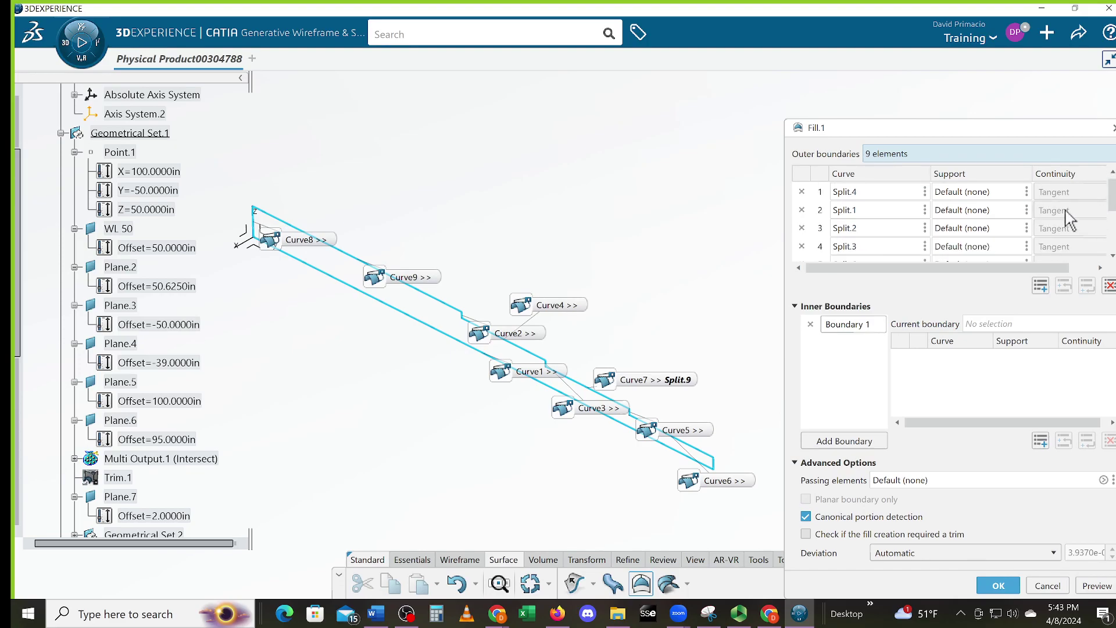
{"action": "scroll", "coordinate": [909, 218], "scroll_direction": "down", "scroll_amount": 3}
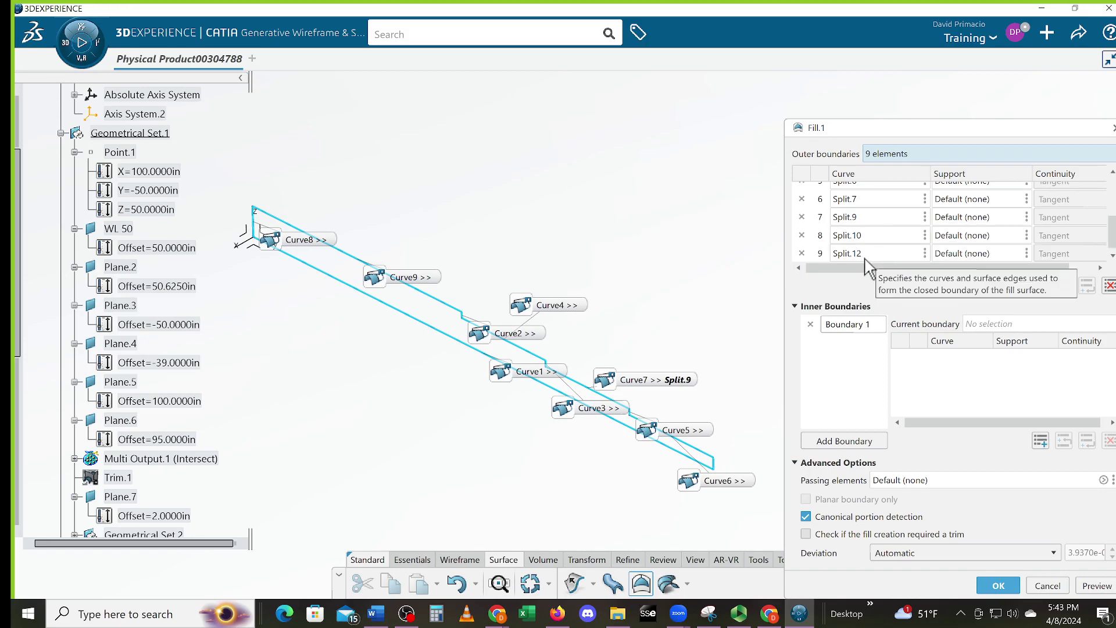
{"action": "scroll", "coordinate": [868, 259], "scroll_direction": "up", "scroll_amount": 3}
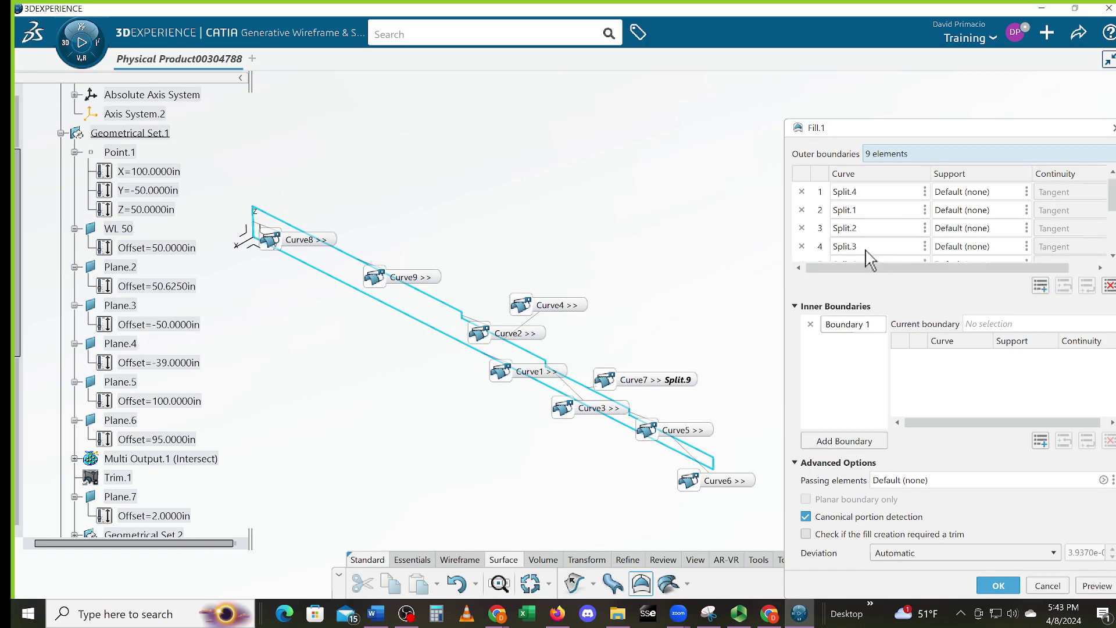
{"action": "scroll", "coordinate": [875, 213], "scroll_direction": "down", "scroll_amount": 3}
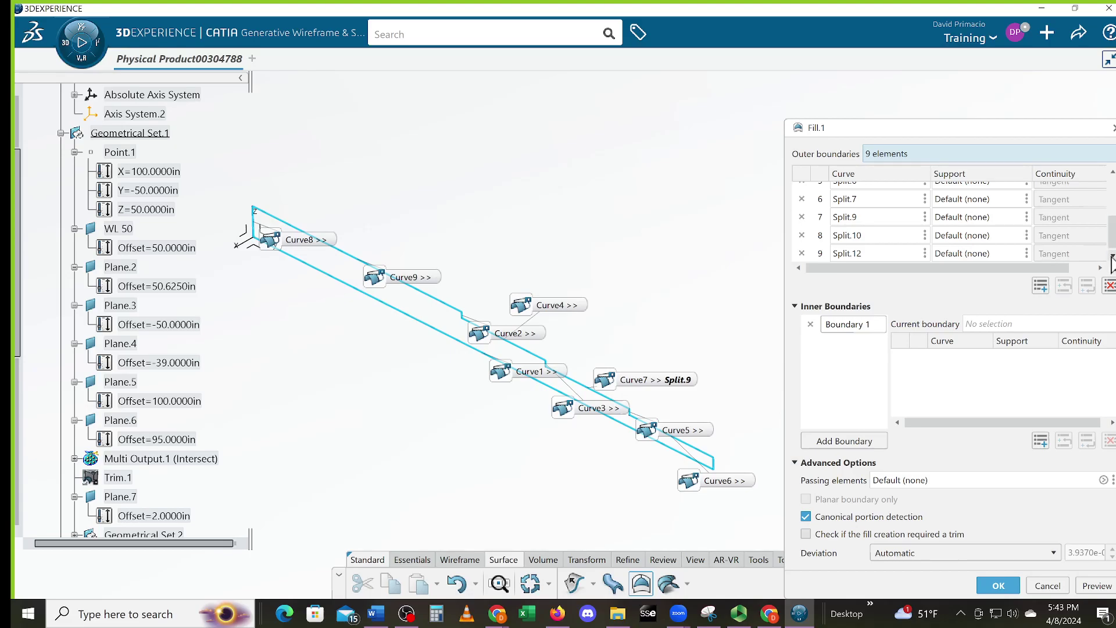
{"action": "left_click", "coordinate": [1111, 178]}
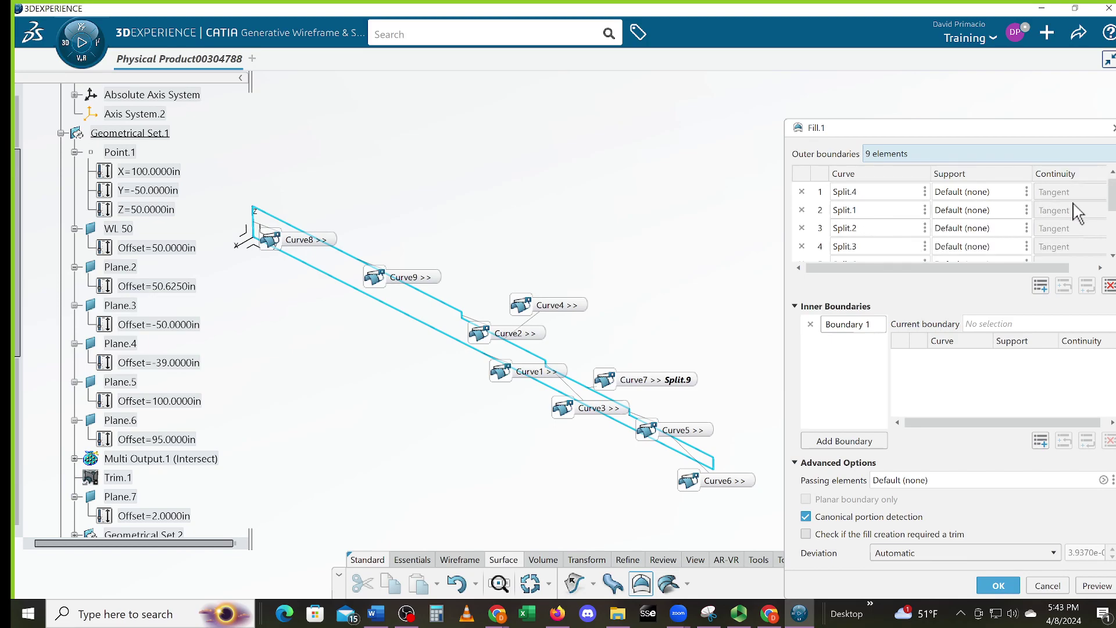
{"action": "left_click_drag", "start_coordinate": [1111, 200], "coordinate": [1112, 241]}
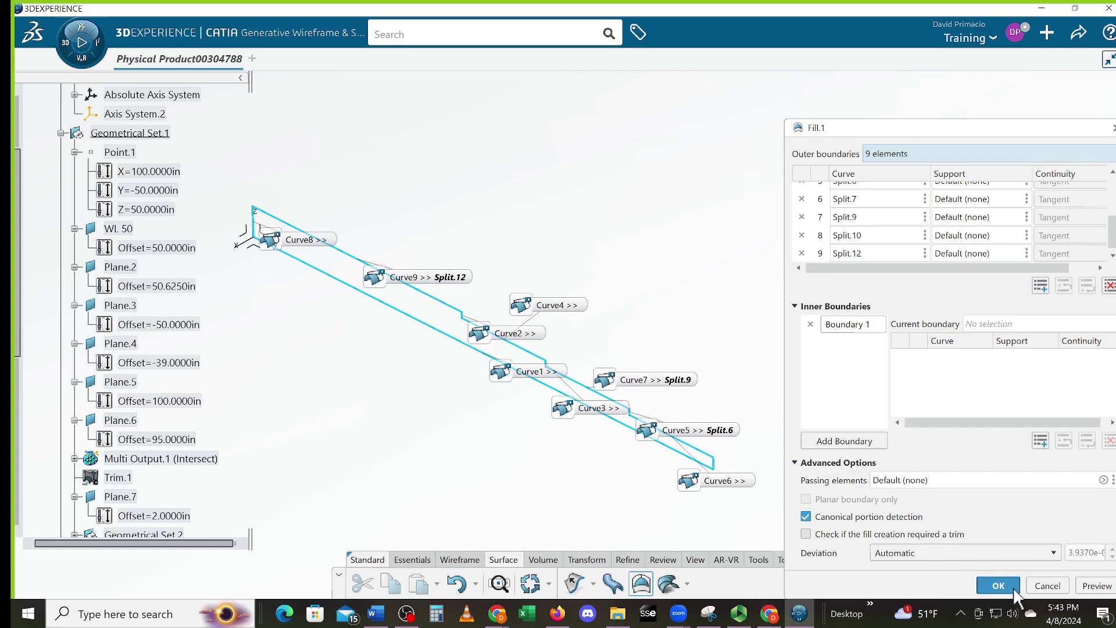
{"action": "left_click", "coordinate": [1047, 585]}
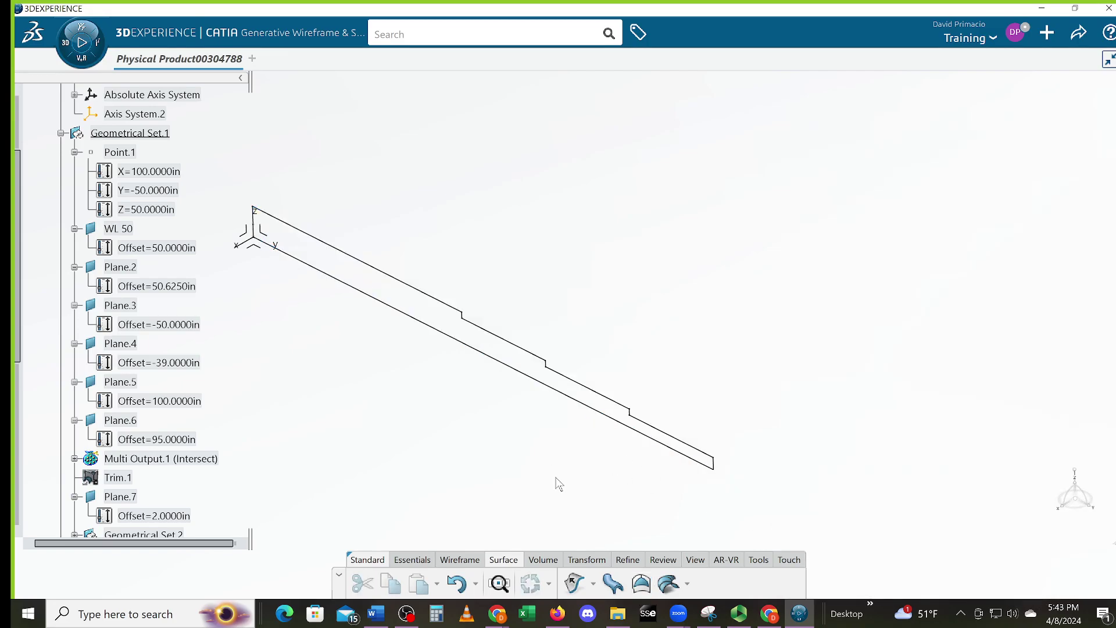
{"action": "left_click", "coordinate": [643, 583]}
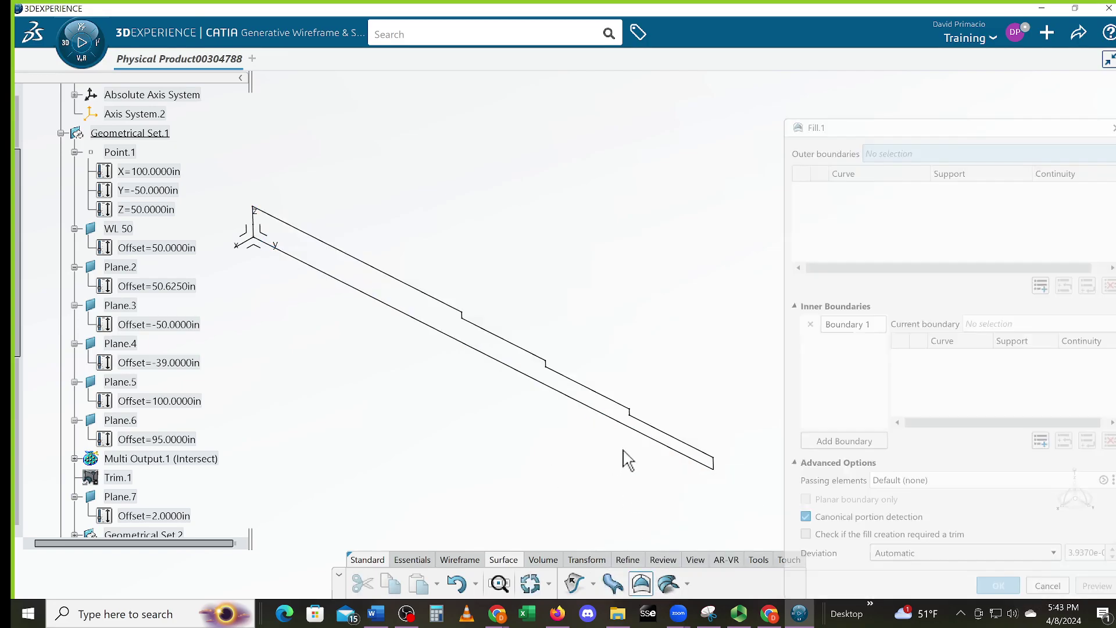
{"action": "left_click", "coordinate": [584, 404]}
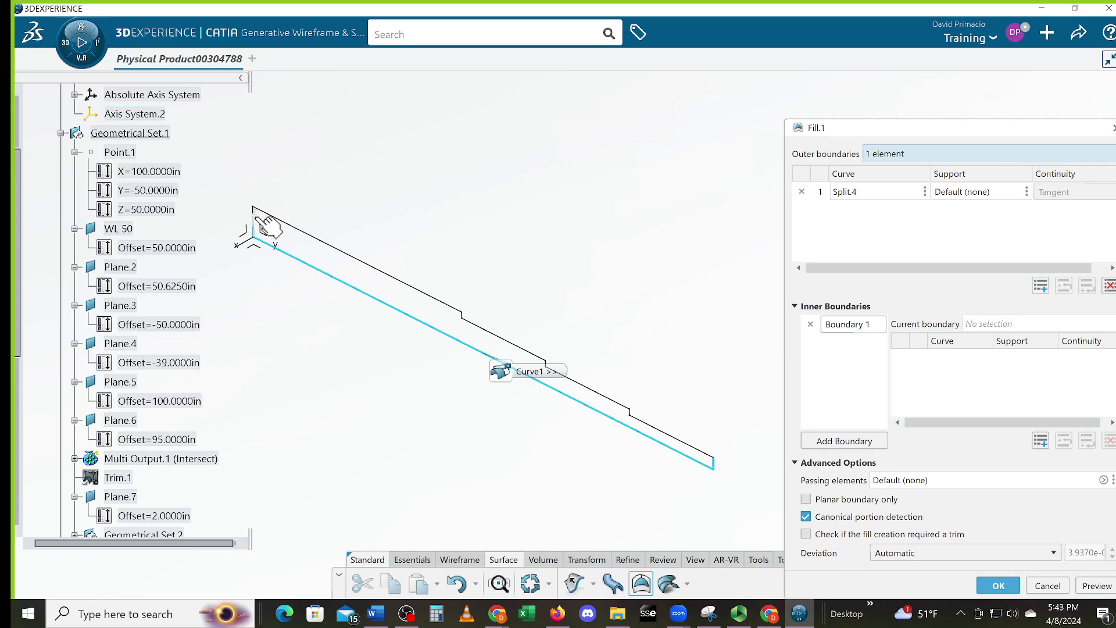
{"action": "middle_click_drag", "start_coordinate": [258, 272], "coordinate": [355, 261]}
{"action": "middle_click_drag", "start_coordinate": [440, 274], "coordinate": [1105, 273]}
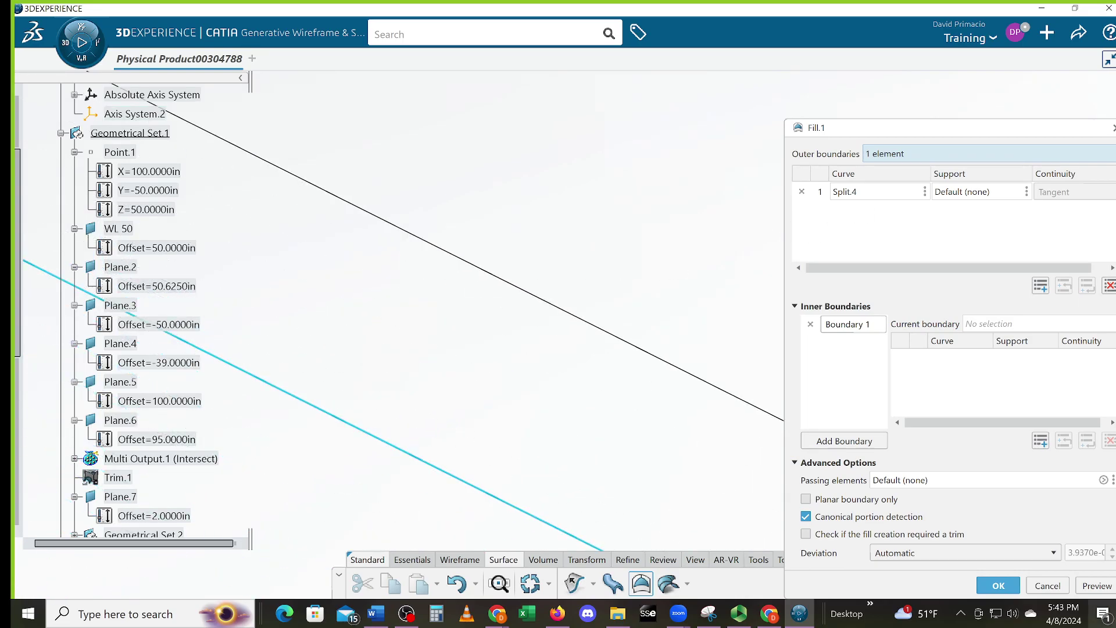
{"action": "middle_click_drag", "start_coordinate": [356, 363], "coordinate": [413, 575]}
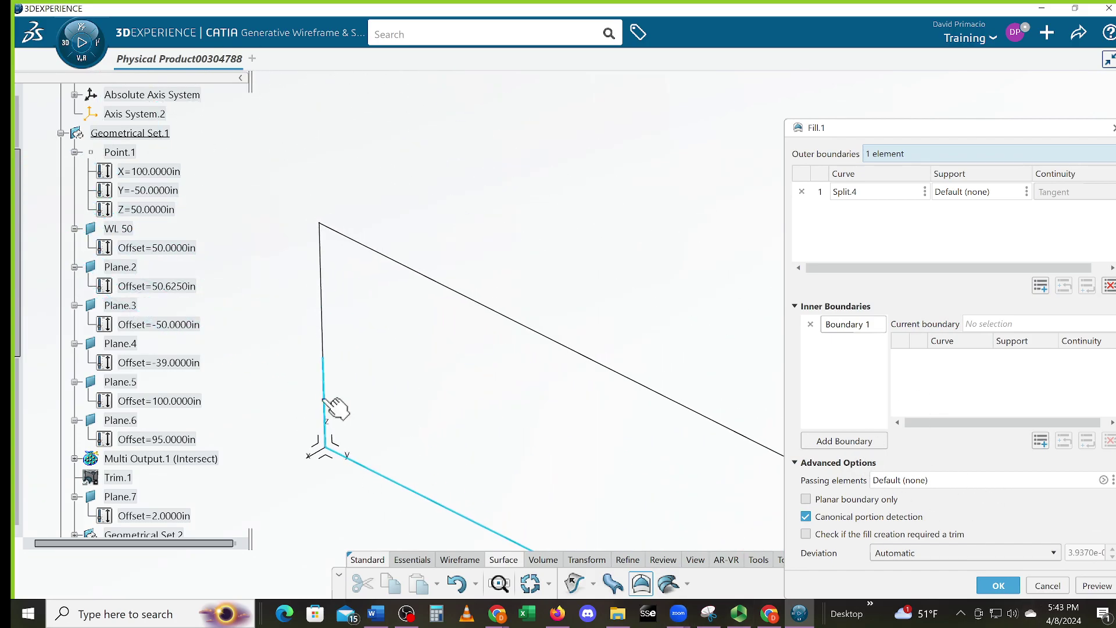
{"action": "left_click", "coordinate": [324, 338]}
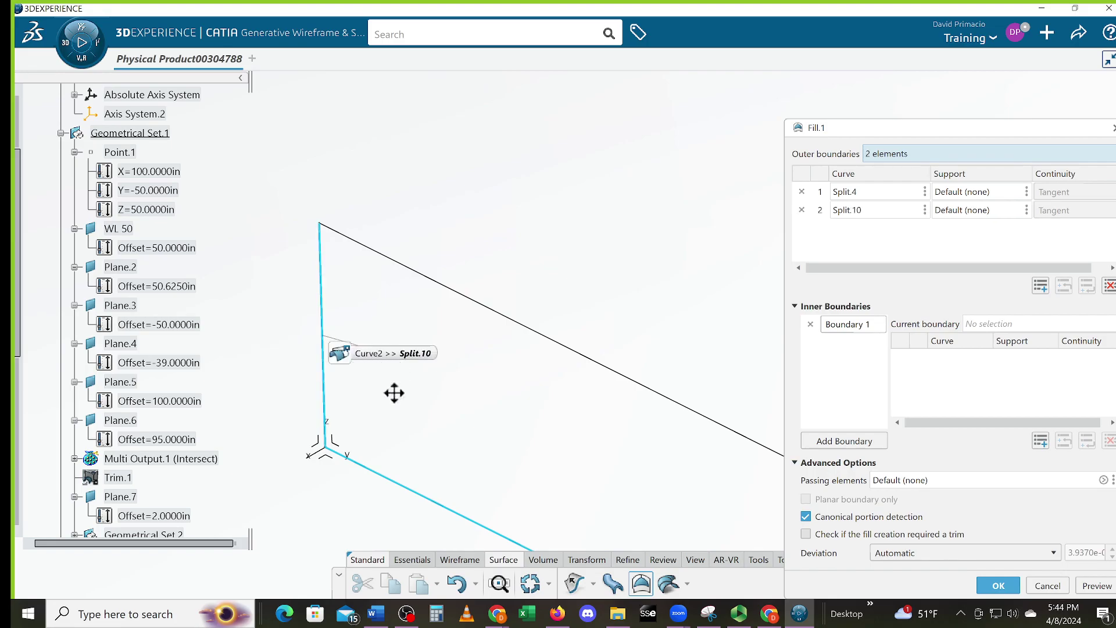
{"action": "left_click", "coordinate": [1047, 586]}
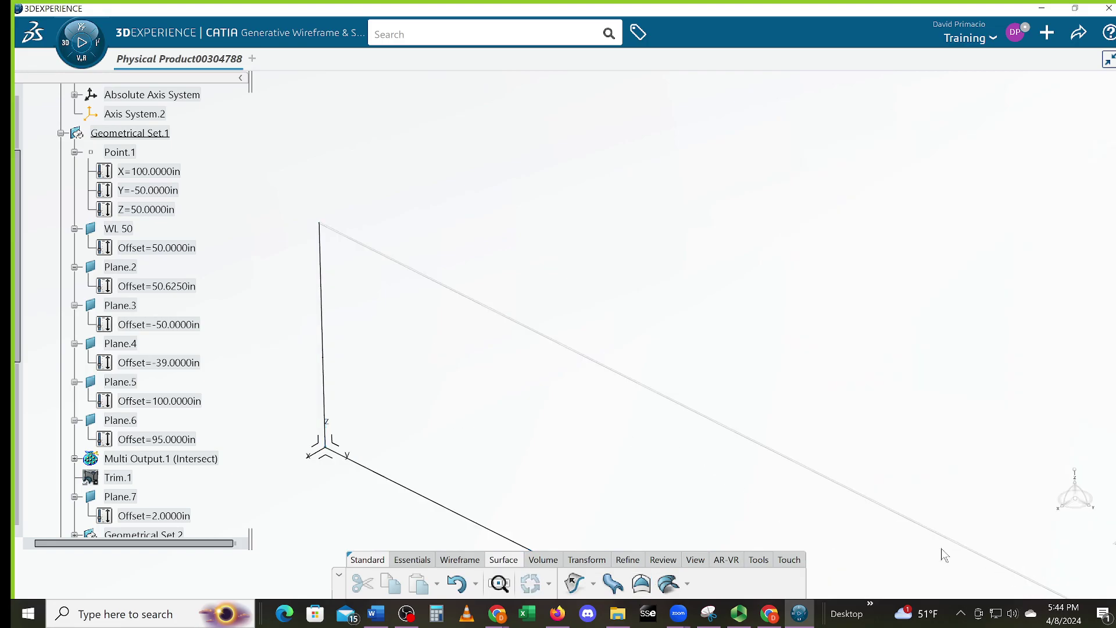
- Delete Split.10, the short vertical split line at the axis system, without deleting its children or exclusive parents
{"action": "left_click", "coordinate": [327, 397]}
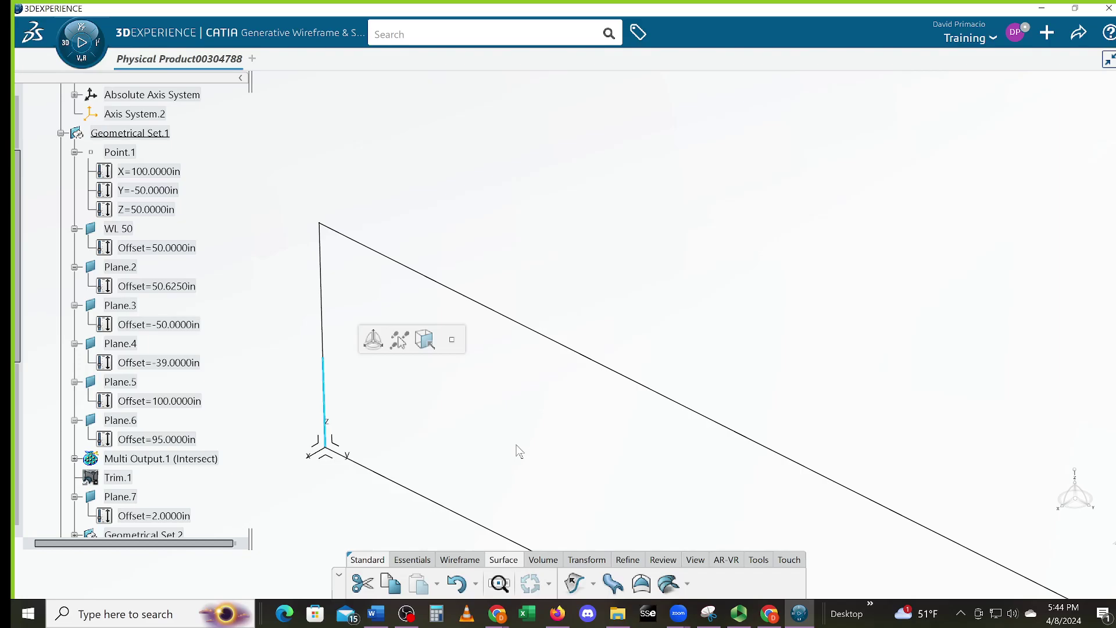
{"action": "key", "text": "Delete"}
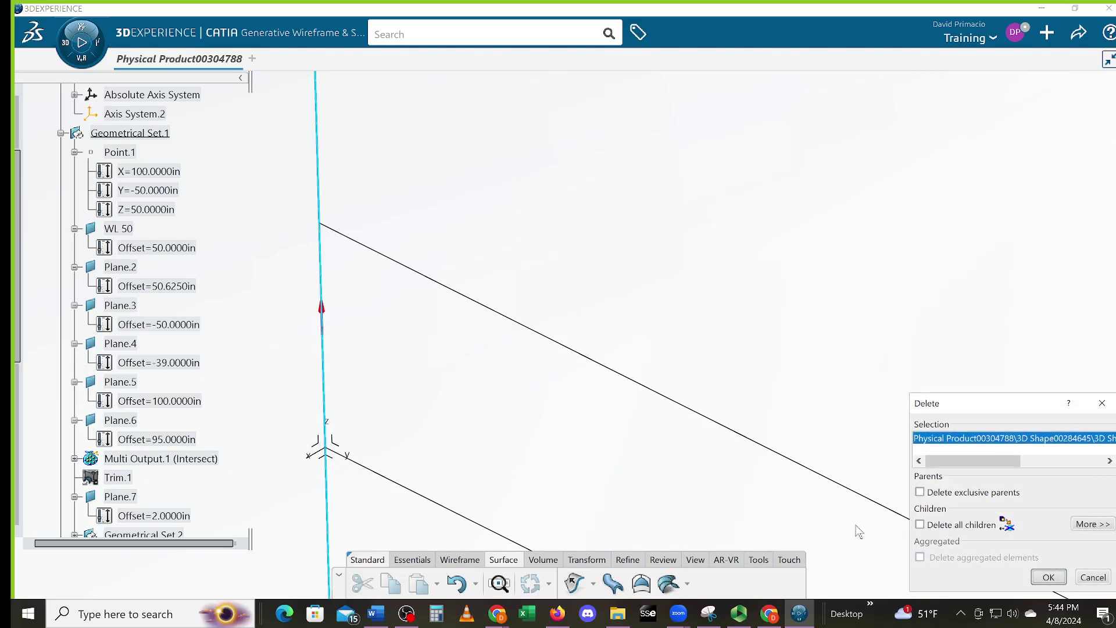
{"action": "left_click", "coordinate": [1047, 577]}
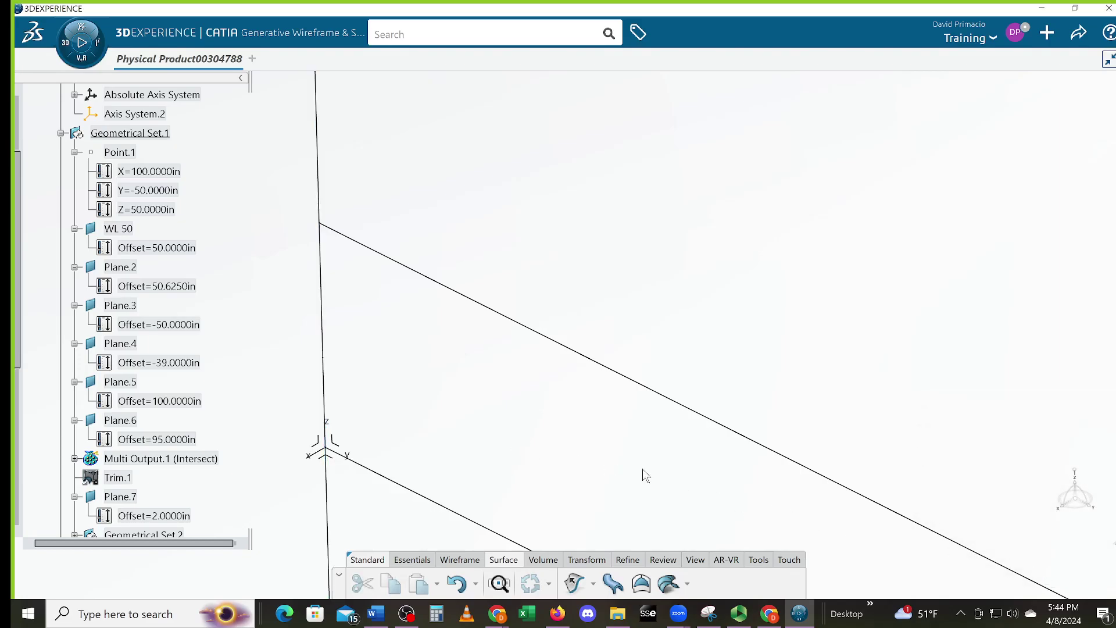
{"action": "left_click", "coordinate": [321, 200]}
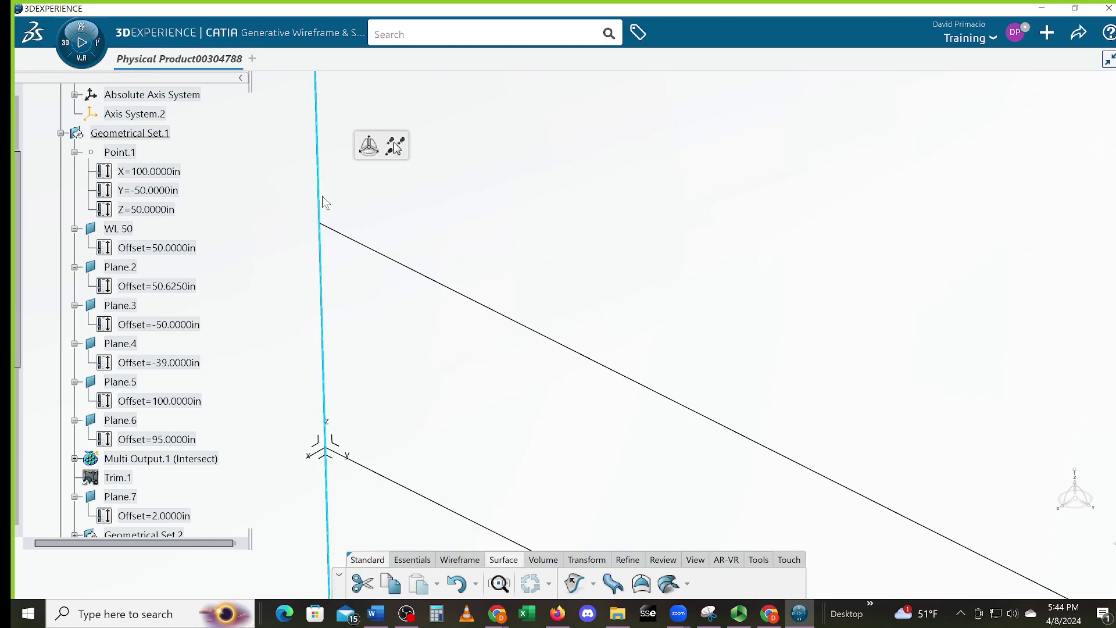
{"action": "key", "text": "Delete"}
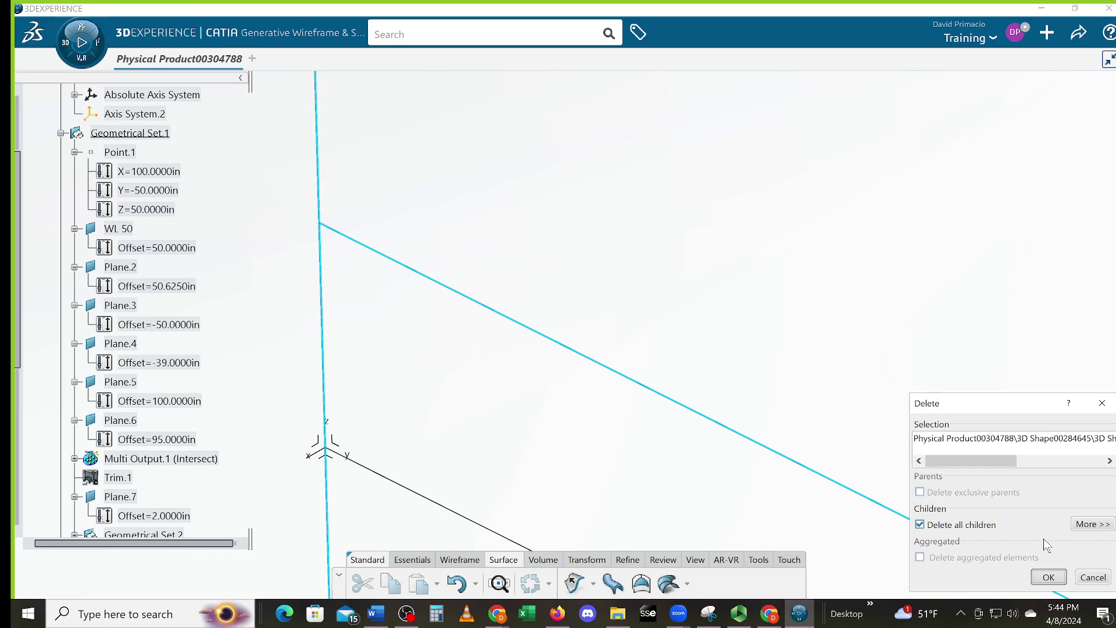
{"action": "left_click", "coordinate": [1093, 577]}
- Examine the split features in the tree and check which profile line Split.12 corresponds to near the axis system
{"action": "middle_click_drag", "start_coordinate": [389, 349], "coordinate": [401, 407]}
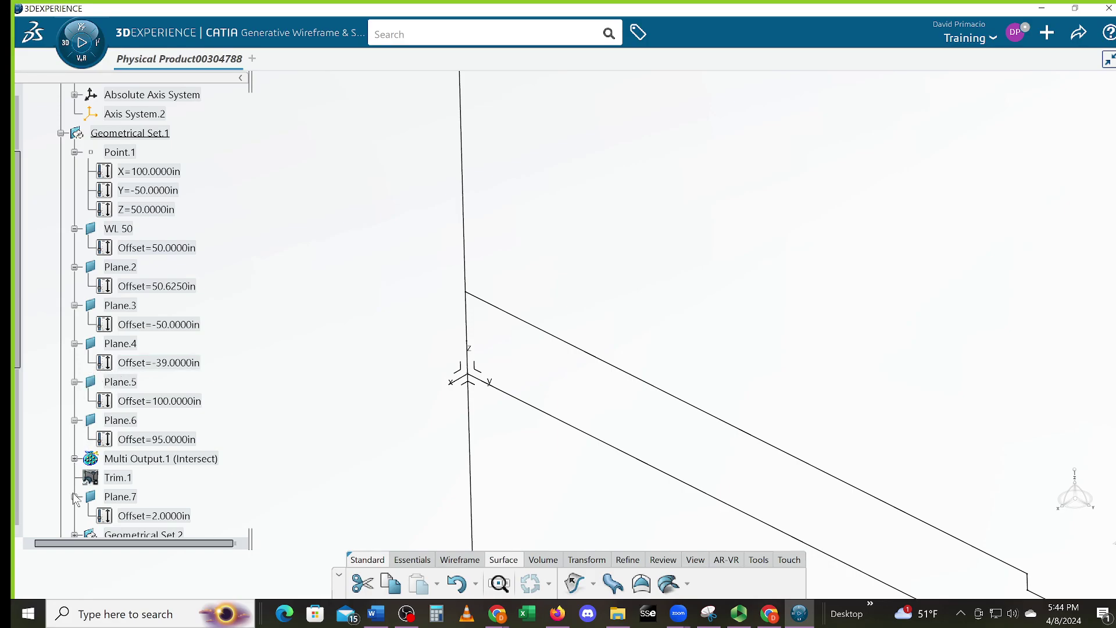
{"action": "left_click", "coordinate": [116, 481]}
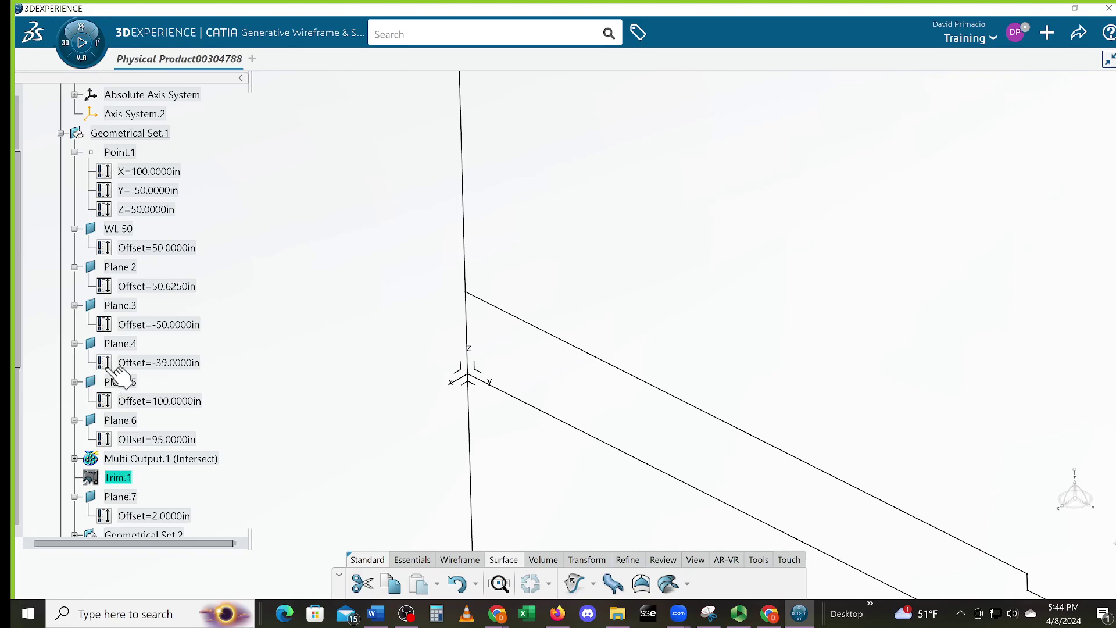
{"action": "scroll", "coordinate": [136, 453], "scroll_direction": "down", "scroll_amount": 2}
{"action": "scroll", "coordinate": [136, 454], "scroll_direction": "down", "scroll_amount": 3}
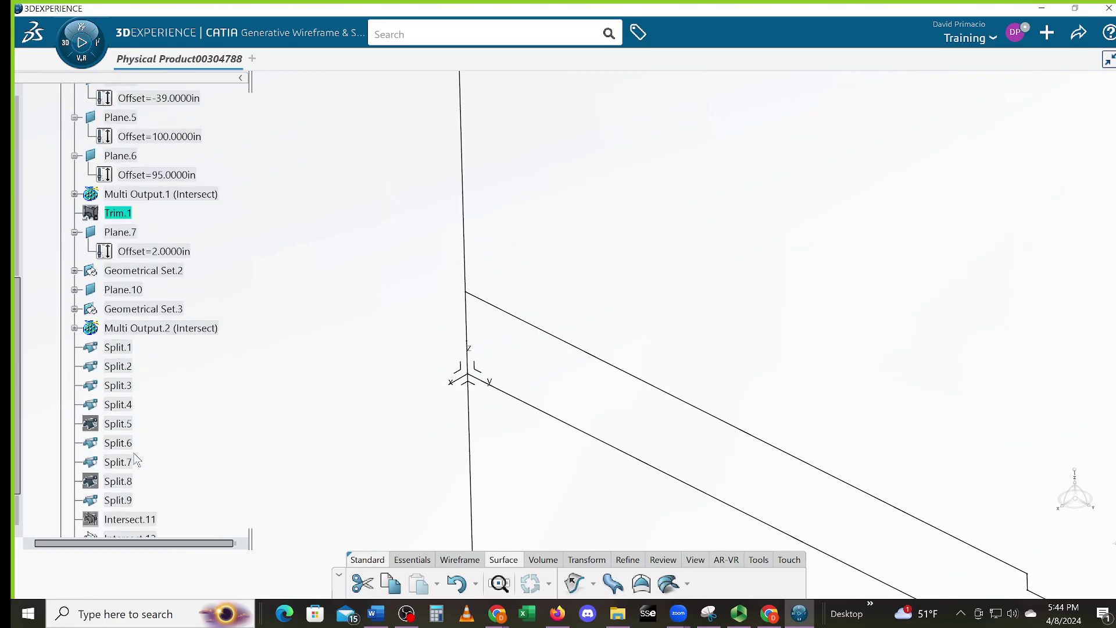
{"action": "scroll", "coordinate": [131, 395], "scroll_direction": "down", "scroll_amount": 2}
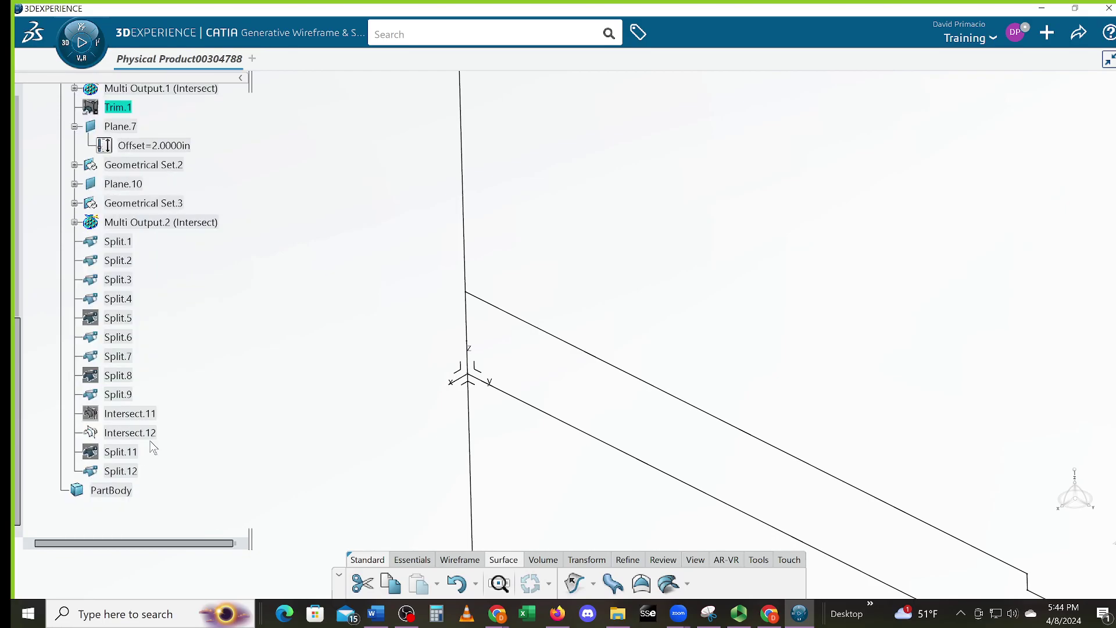
{"action": "left_click", "coordinate": [123, 472]}
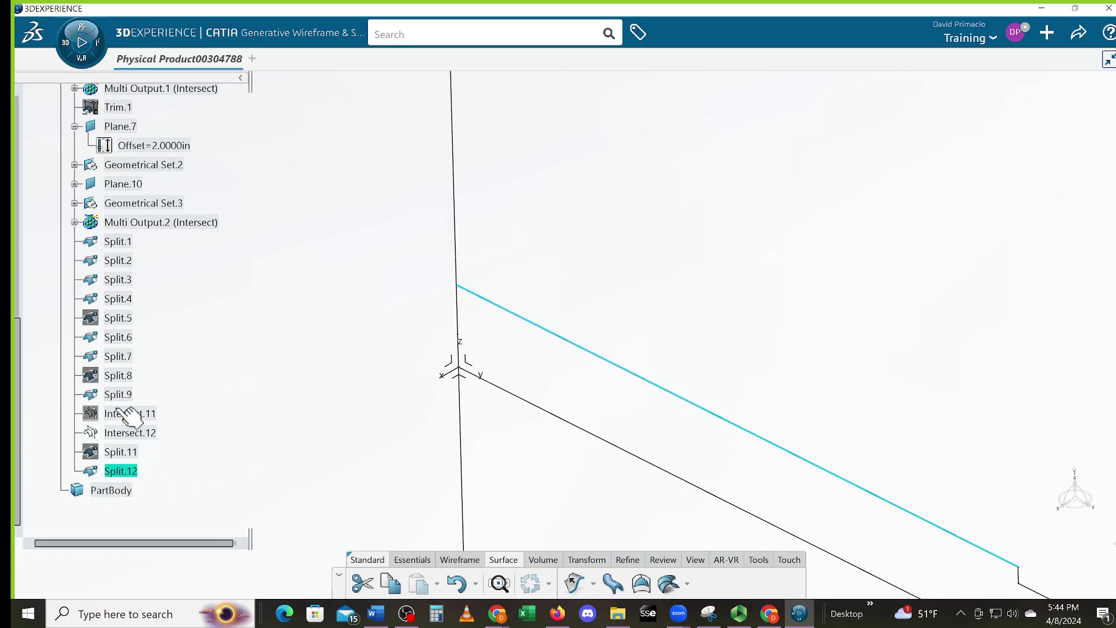
{"action": "middle_click_drag", "start_coordinate": [289, 403], "coordinate": [269, 448]}
{"action": "middle_click_drag", "start_coordinate": [536, 465], "coordinate": [541, 407]}
{"action": "middle_click_drag", "start_coordinate": [475, 429], "coordinate": [809, 455]}
{"action": "middle_click_drag", "start_coordinate": [608, 456], "coordinate": [683, 429]}
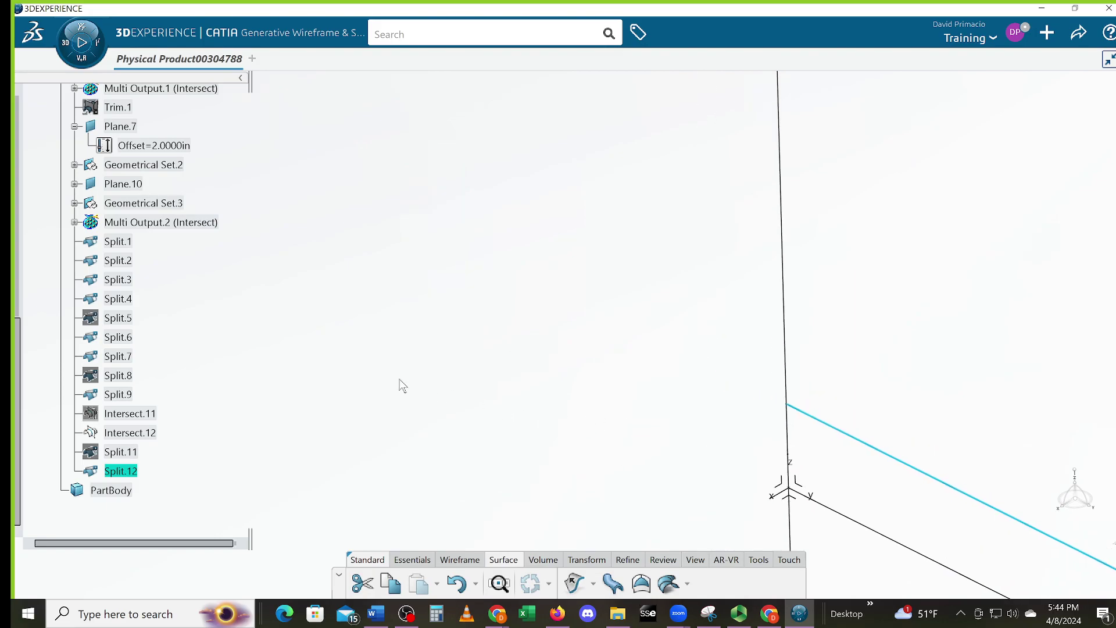
{"action": "middle_click_drag", "start_coordinate": [518, 464], "coordinate": [488, 429]}
{"action": "middle_click_drag", "start_coordinate": [523, 460], "coordinate": [517, 420]}
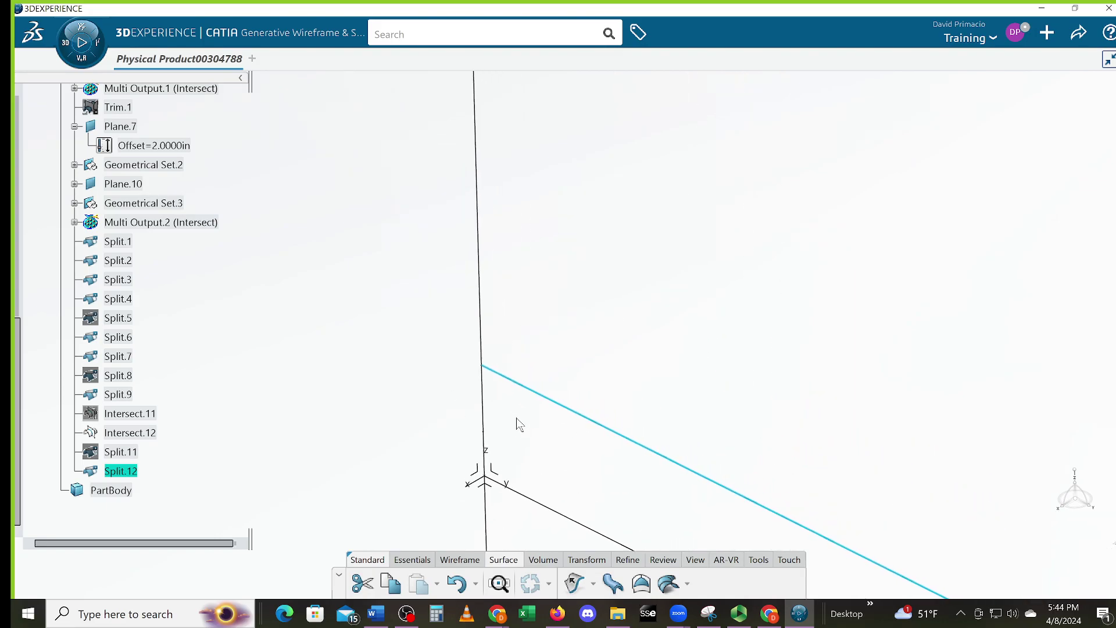
{"action": "left_click", "coordinate": [528, 429]}
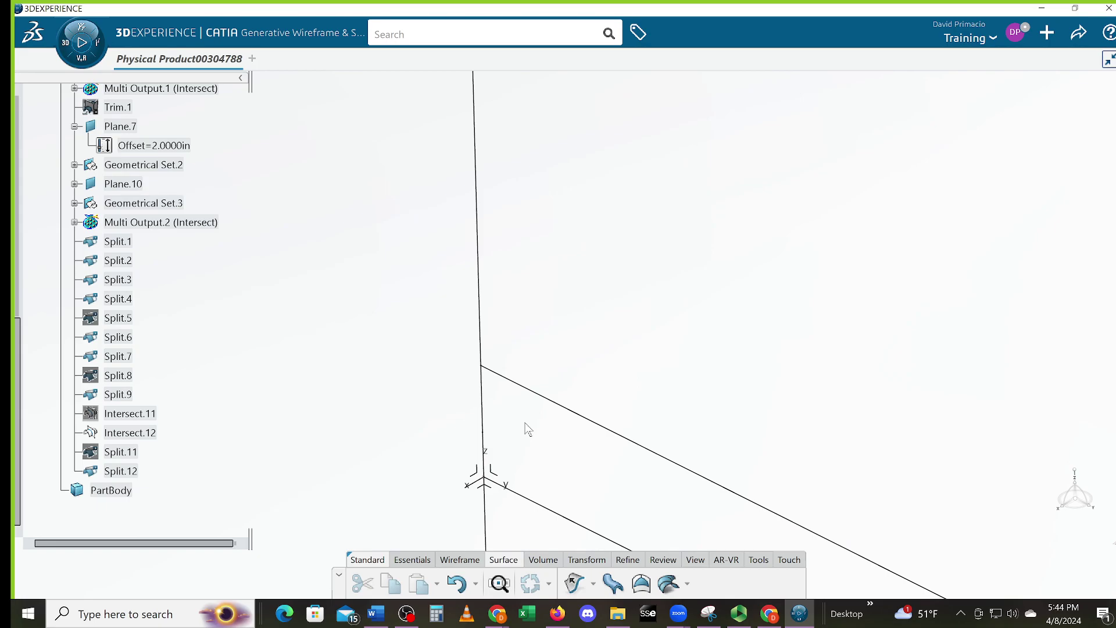
- Split the vertical Intersect.12 line with WL 50 and Plane.2 as the cutting elements, keeping the segment between them
{"action": "left_click", "coordinate": [484, 406]}
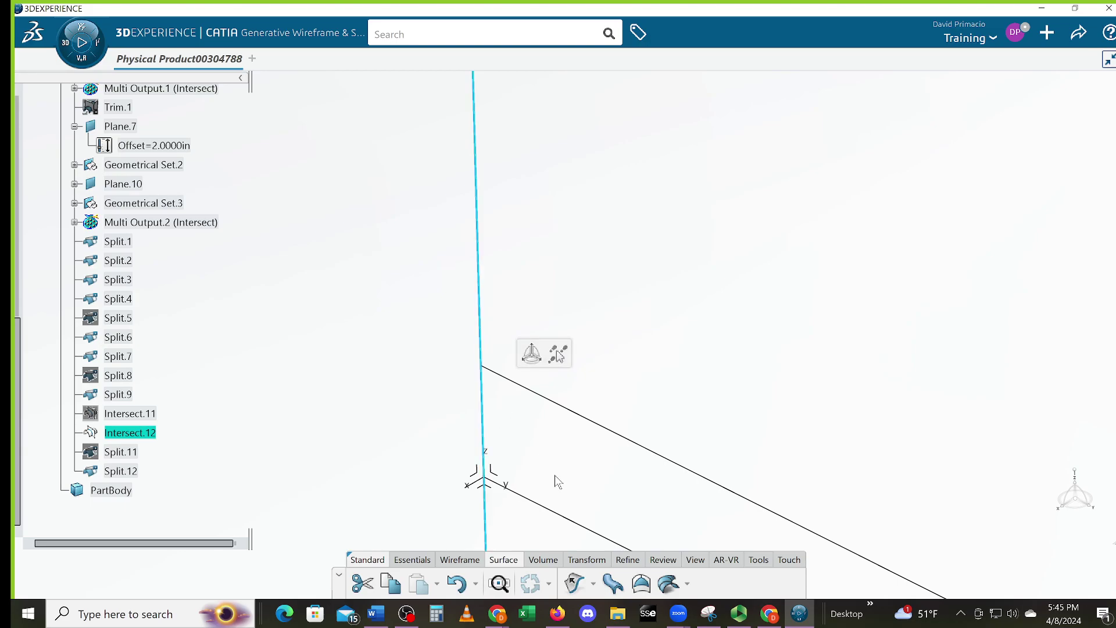
{"action": "middle_click_drag", "start_coordinate": [552, 470], "coordinate": [565, 540], "text": "ctrl"}
{"action": "middle_click_drag", "start_coordinate": [669, 489], "coordinate": [523, 445]}
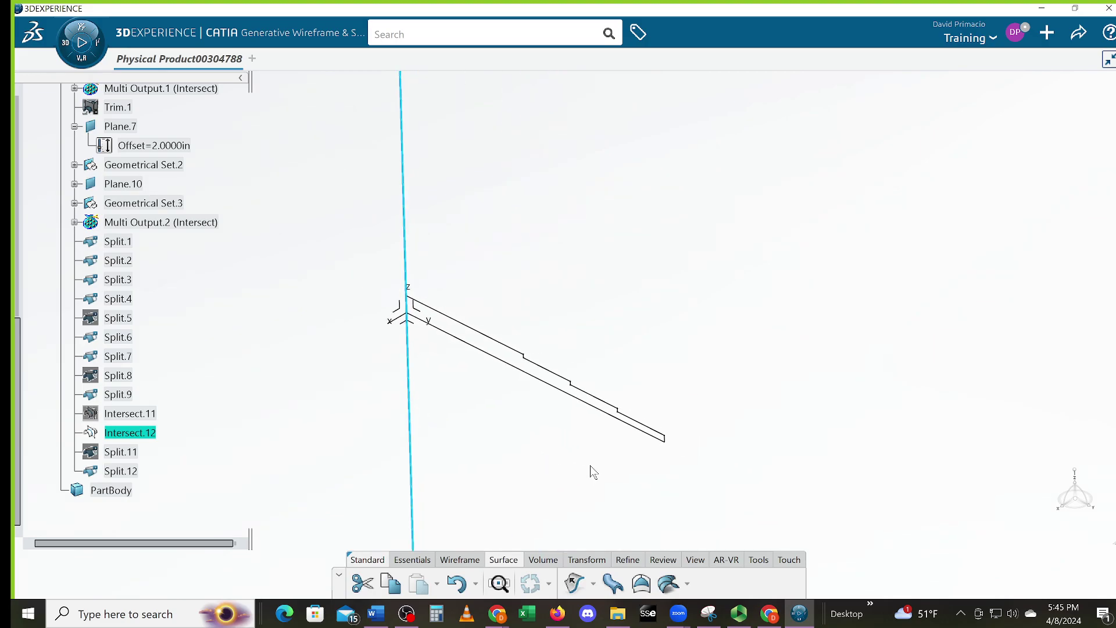
{"action": "middle_click_drag", "start_coordinate": [624, 465], "coordinate": [808, 469]}
{"action": "middle_click_drag", "start_coordinate": [567, 472], "coordinate": [600, 461]}
{"action": "middle_click_drag", "start_coordinate": [601, 460], "coordinate": [594, 422], "text": "ctrl"}
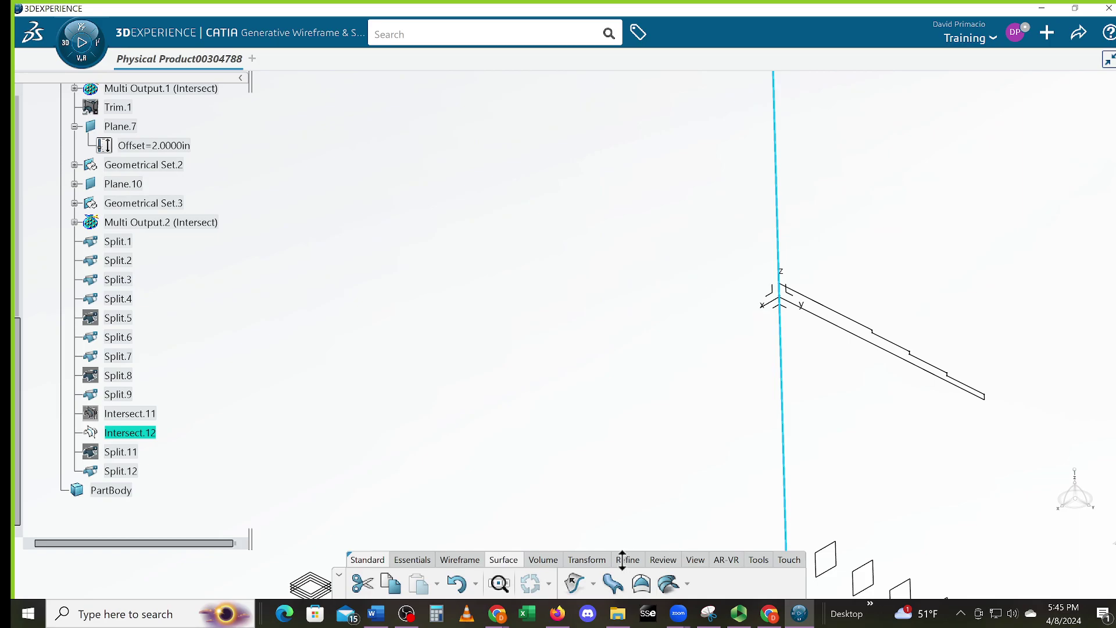
{"action": "left_click", "coordinate": [587, 559]}
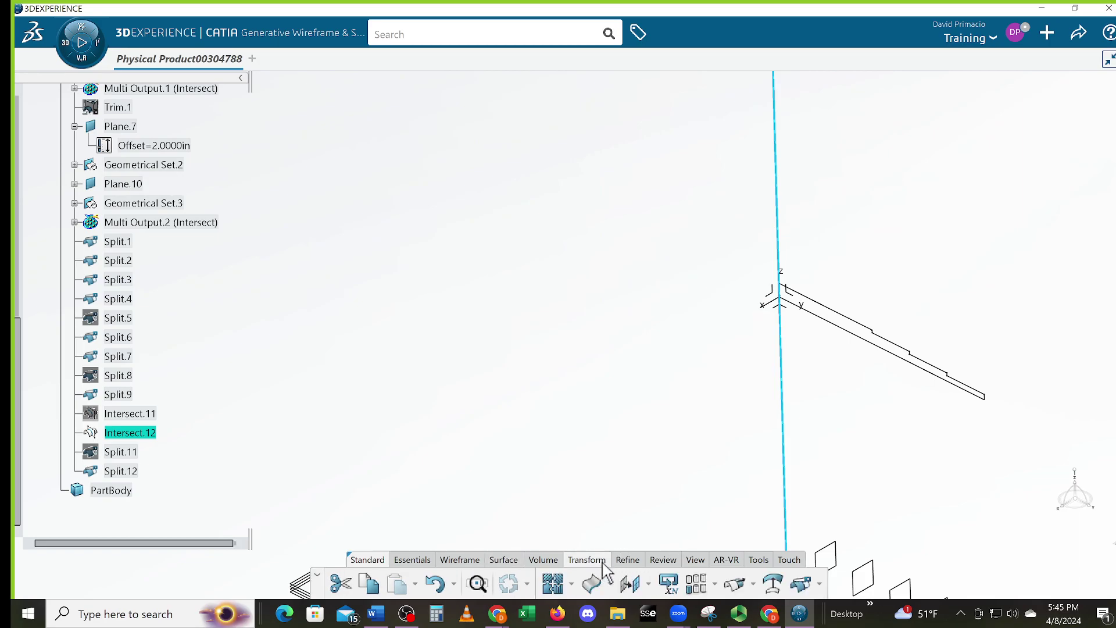
{"action": "left_click", "coordinate": [801, 584]}
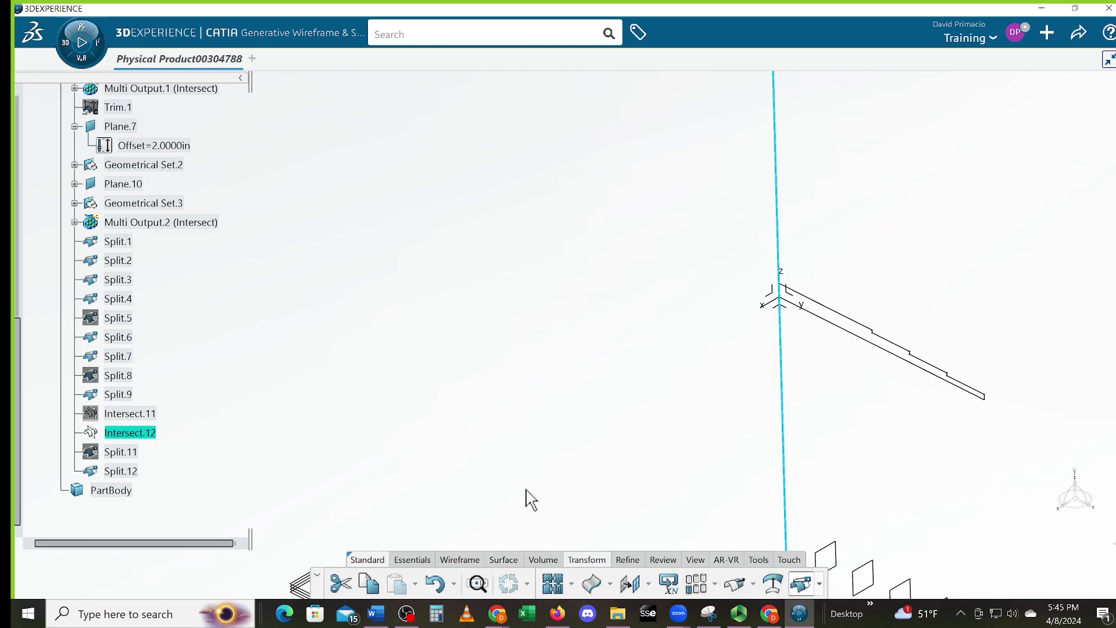
{"action": "middle_click_drag", "start_coordinate": [564, 374], "coordinate": [569, 168]}
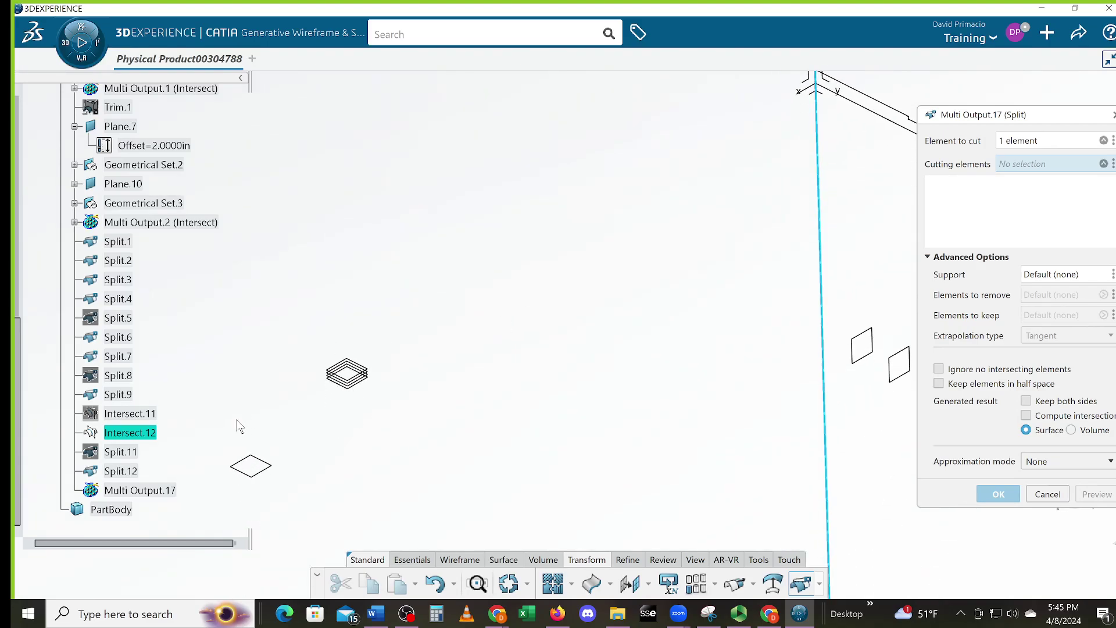
{"action": "scroll", "coordinate": [218, 417], "scroll_direction": "up", "scroll_amount": 3}
{"action": "scroll", "coordinate": [118, 416], "scroll_direction": "up", "scroll_amount": 8}
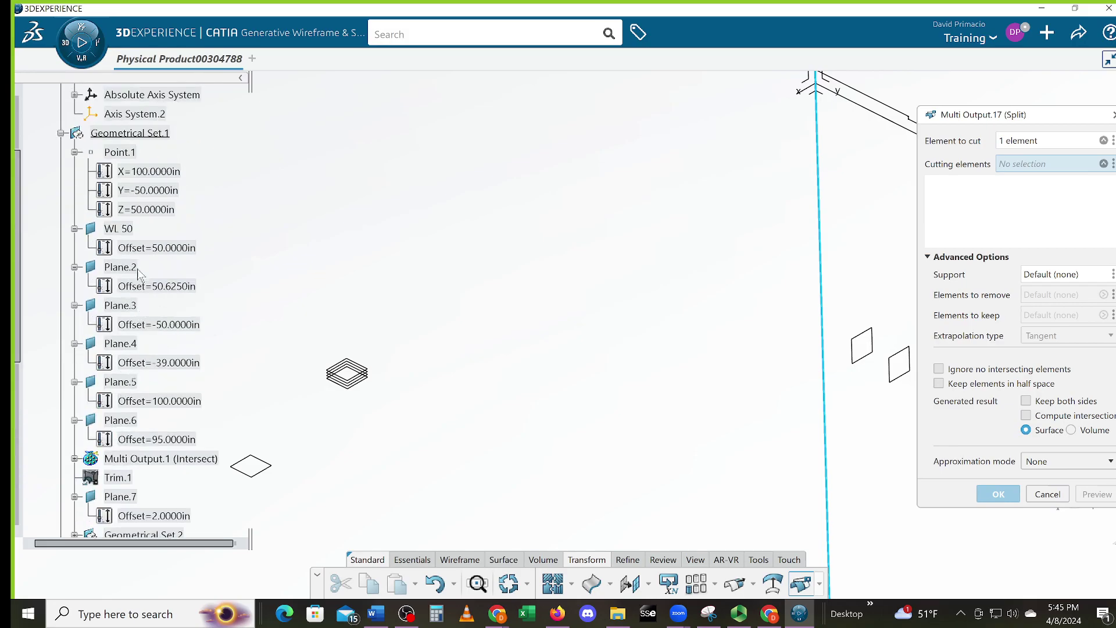
{"action": "left_click", "coordinate": [132, 229]}
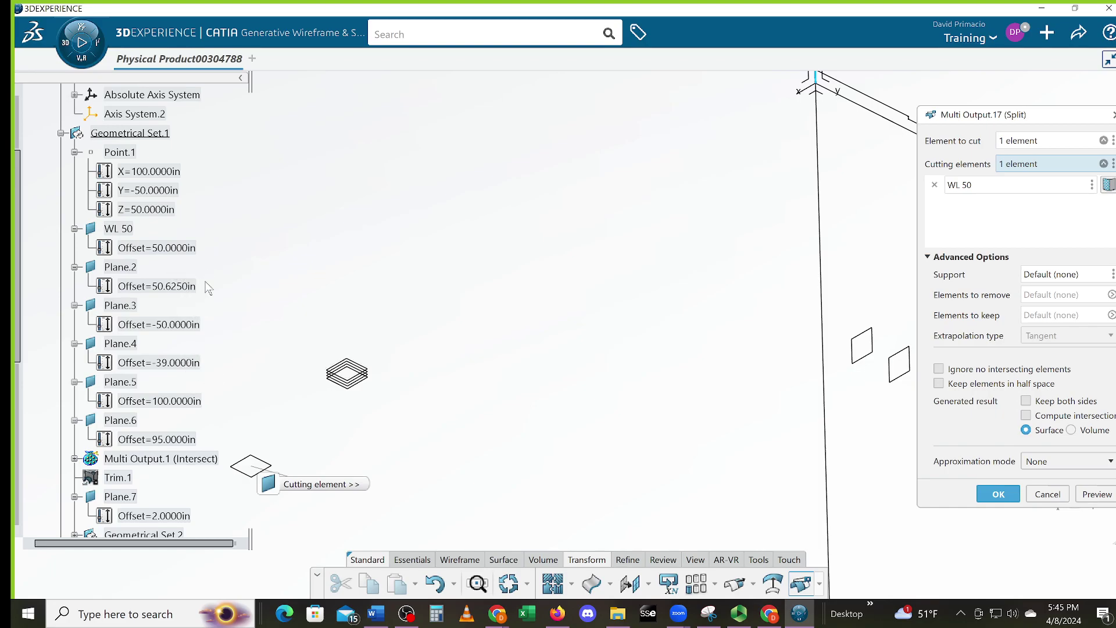
{"action": "left_click", "coordinate": [128, 268]}
{"action": "left_click", "coordinate": [983, 495]}
{"action": "middle_click_drag", "start_coordinate": [679, 263], "coordinate": [474, 497]}
{"action": "middle_click_drag", "start_coordinate": [605, 404], "coordinate": [652, 354]}
{"action": "middle_click_drag", "start_coordinate": [516, 452], "coordinate": [492, 378]}
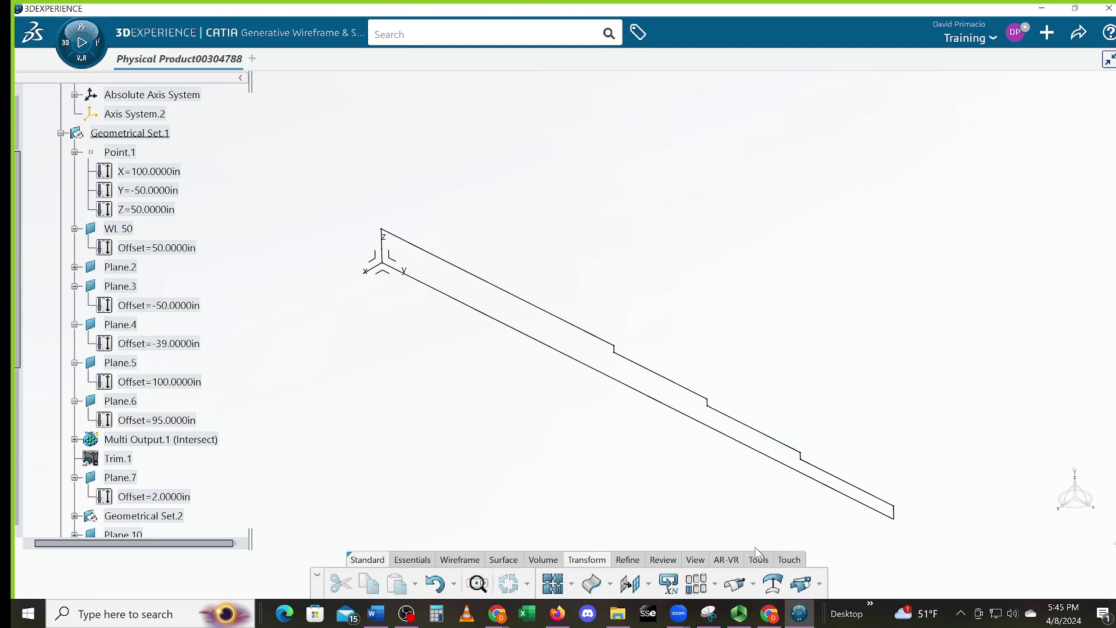
{"action": "middle_click_drag", "start_coordinate": [753, 525], "coordinate": [709, 499]}
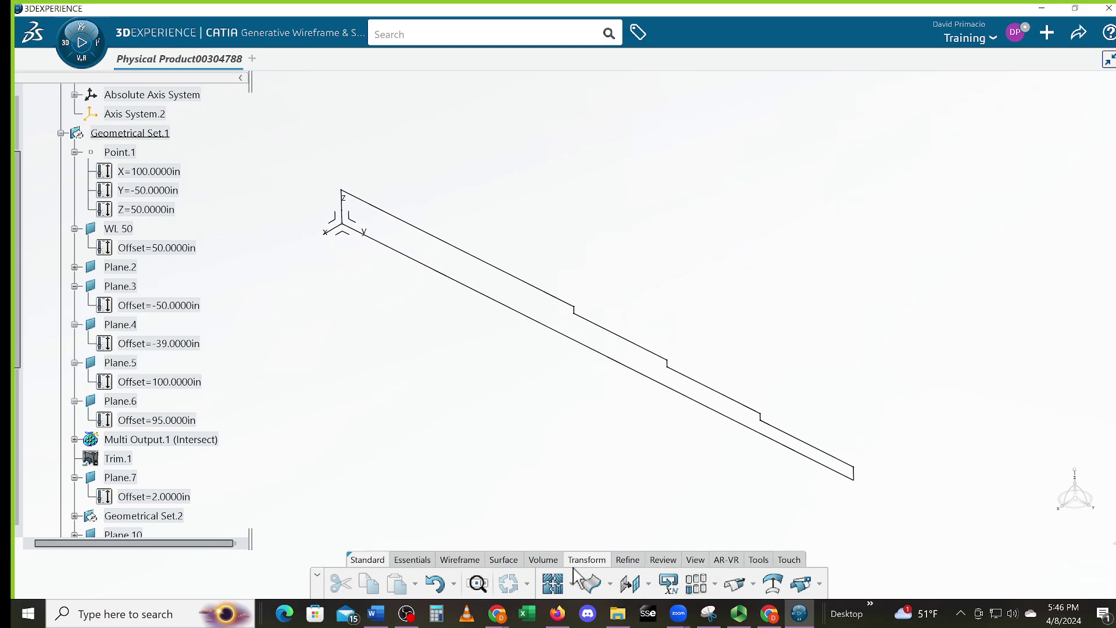
{"action": "left_click", "coordinate": [503, 560]}
{"action": "left_click", "coordinate": [641, 583]}
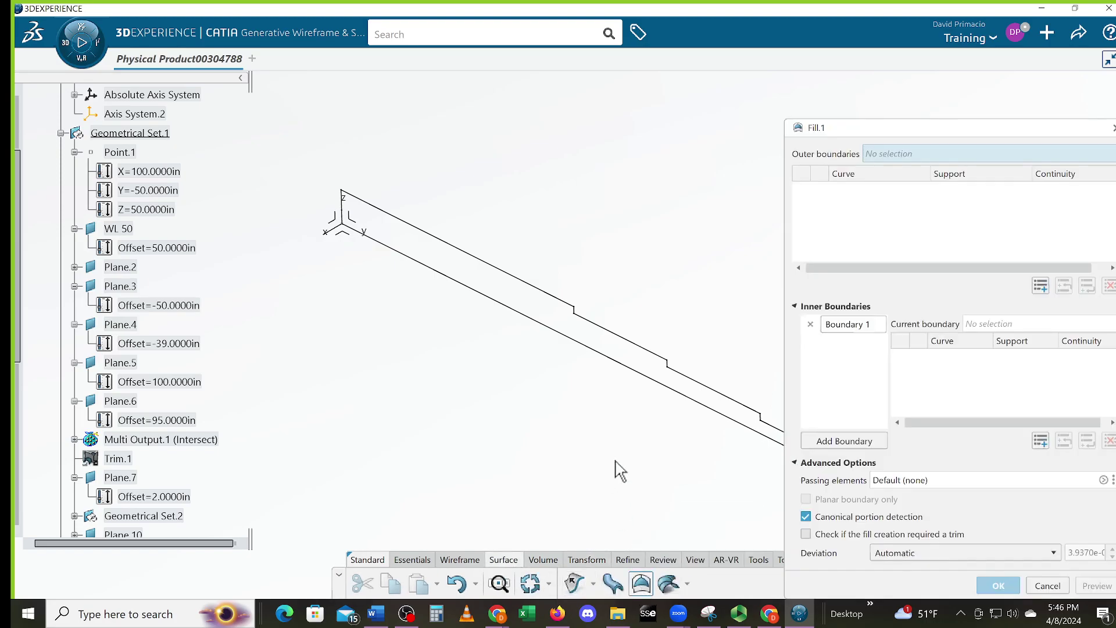
{"action": "left_click", "coordinate": [634, 372]}
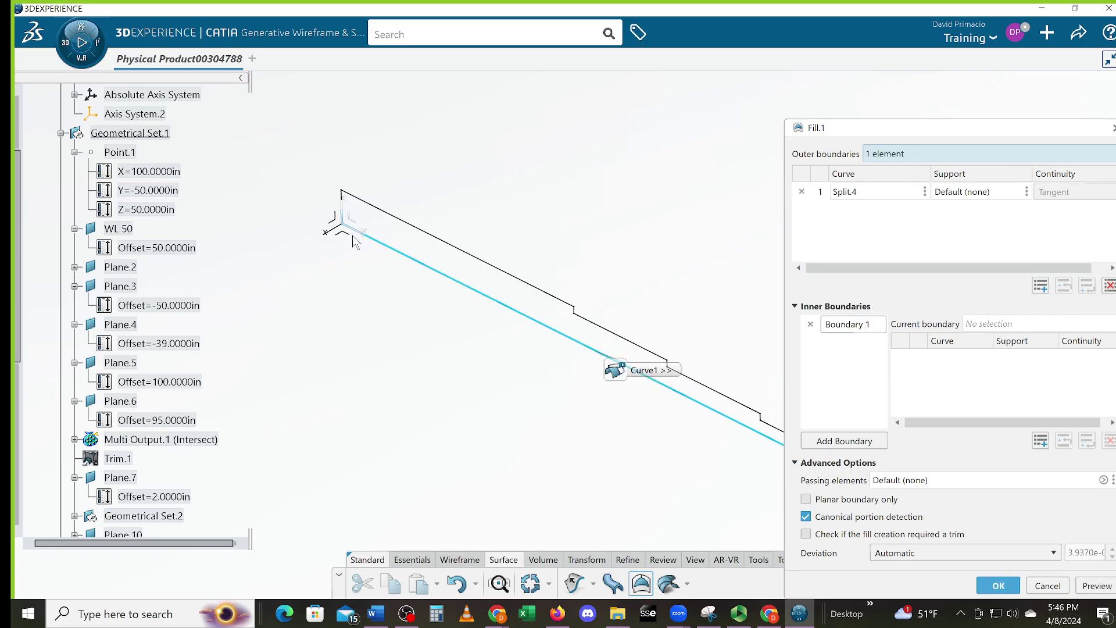
{"action": "middle_click_drag", "start_coordinate": [343, 312], "coordinate": [319, 300]}
{"action": "middle_click_drag", "start_coordinate": [301, 339], "coordinate": [637, 223]}
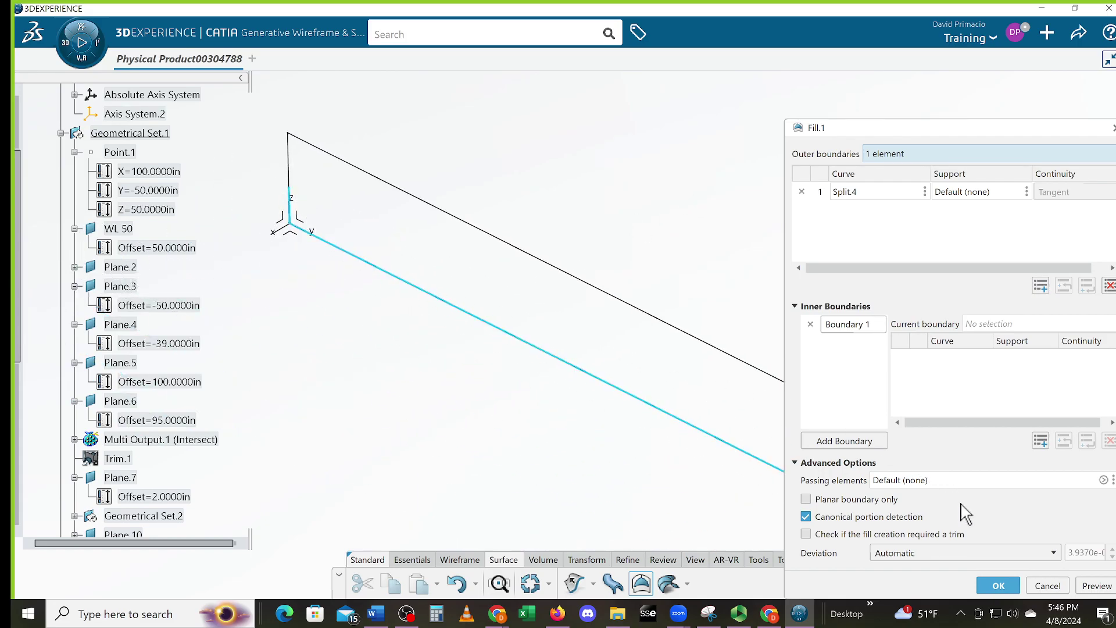
{"action": "left_click", "coordinate": [1048, 585]}
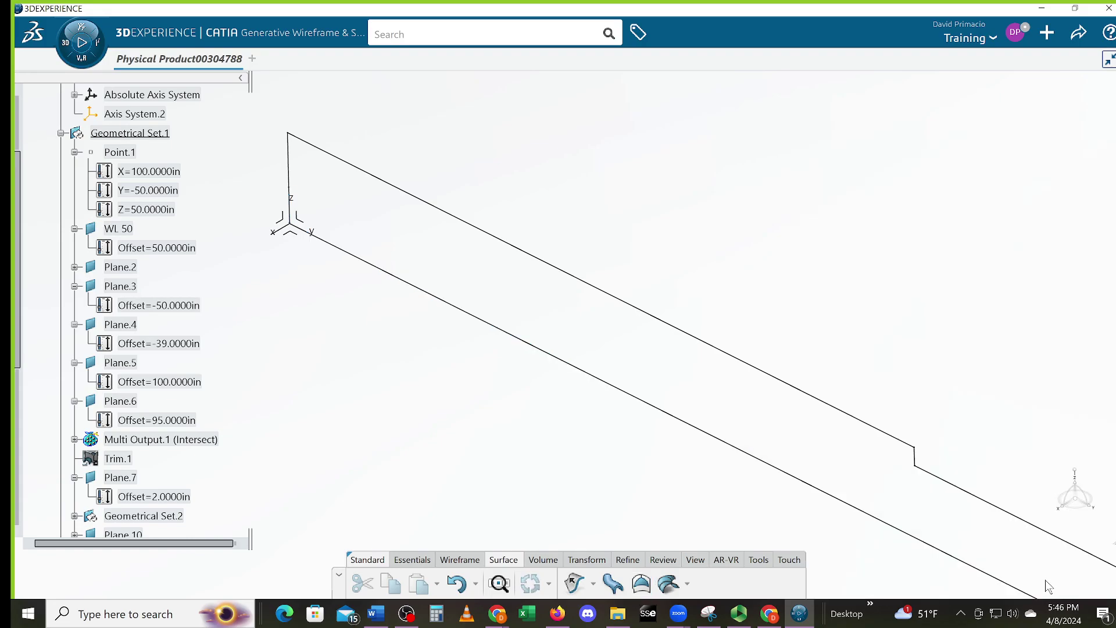
- Check each line of the stepped profile in turn, from the far end line back to the lines at the axis system
{"action": "middle_click_drag", "start_coordinate": [644, 386], "coordinate": [768, 291]}
{"action": "middle_click_drag", "start_coordinate": [745, 432], "coordinate": [728, 404]}
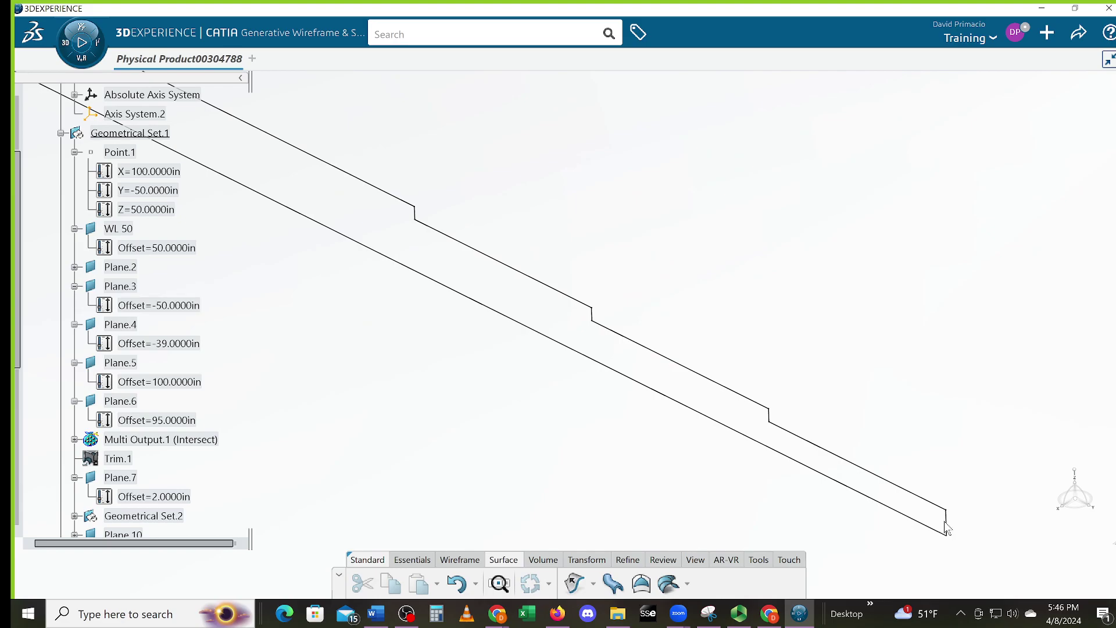
{"action": "left_click", "coordinate": [947, 525]}
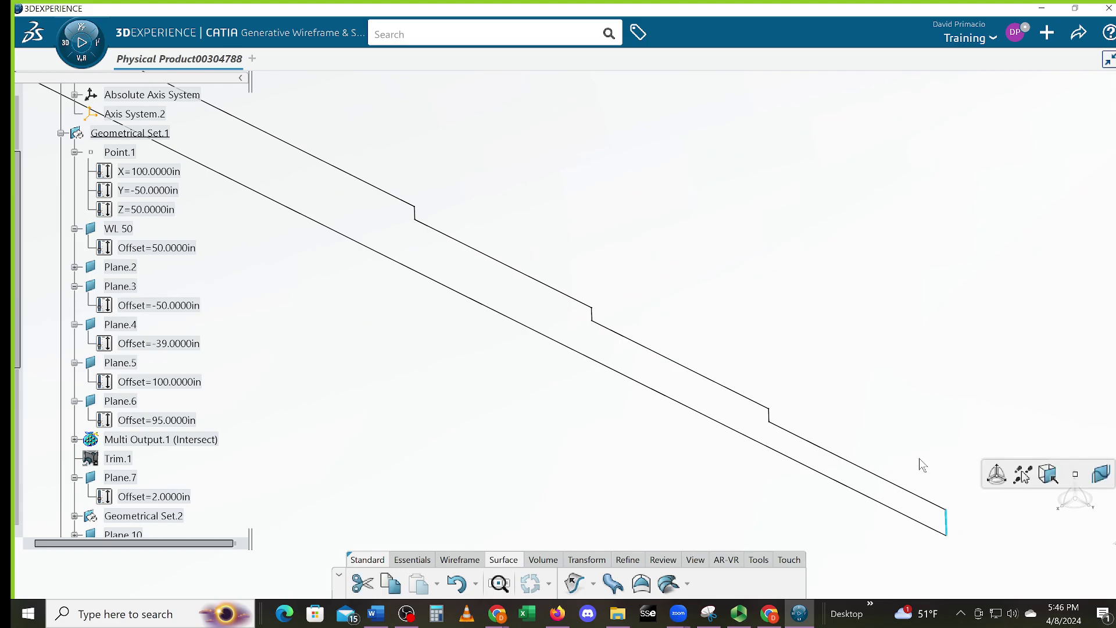
{"action": "left_click", "coordinate": [908, 493]}
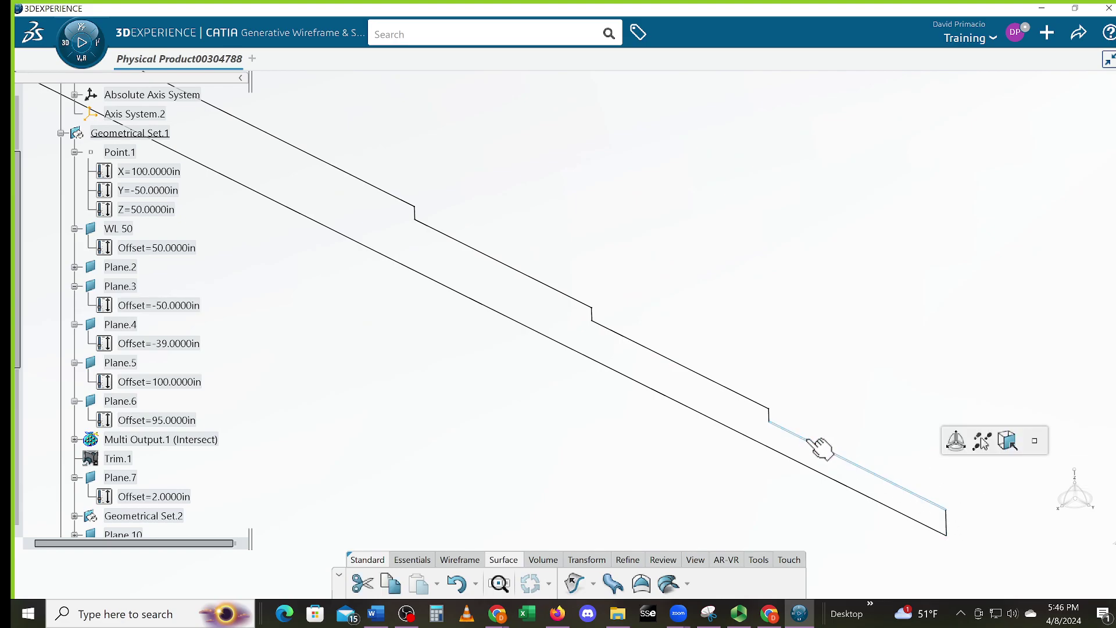
{"action": "left_click", "coordinate": [769, 415]}
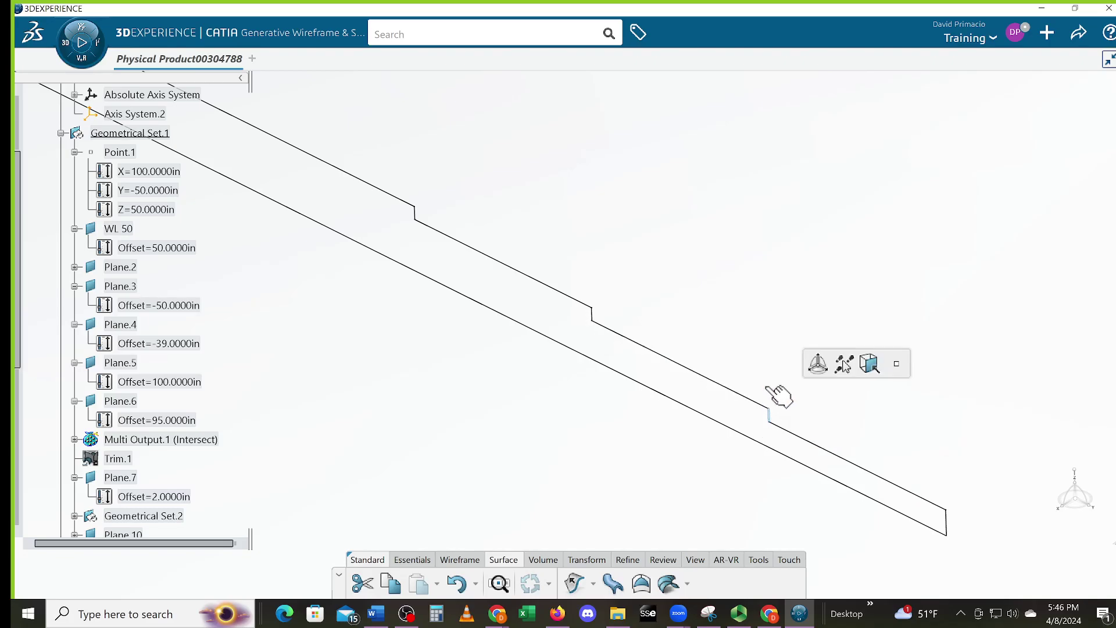
{"action": "left_click", "coordinate": [744, 397]}
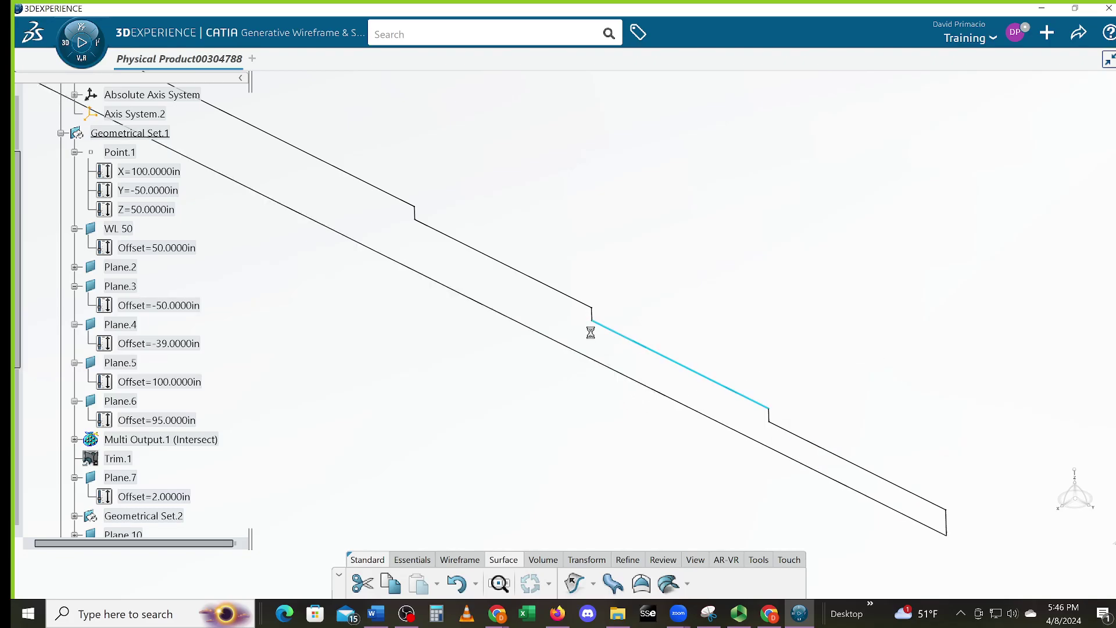
{"action": "left_click", "coordinate": [578, 301]}
{"action": "middle_click_drag", "start_coordinate": [474, 278], "coordinate": [798, 461]}
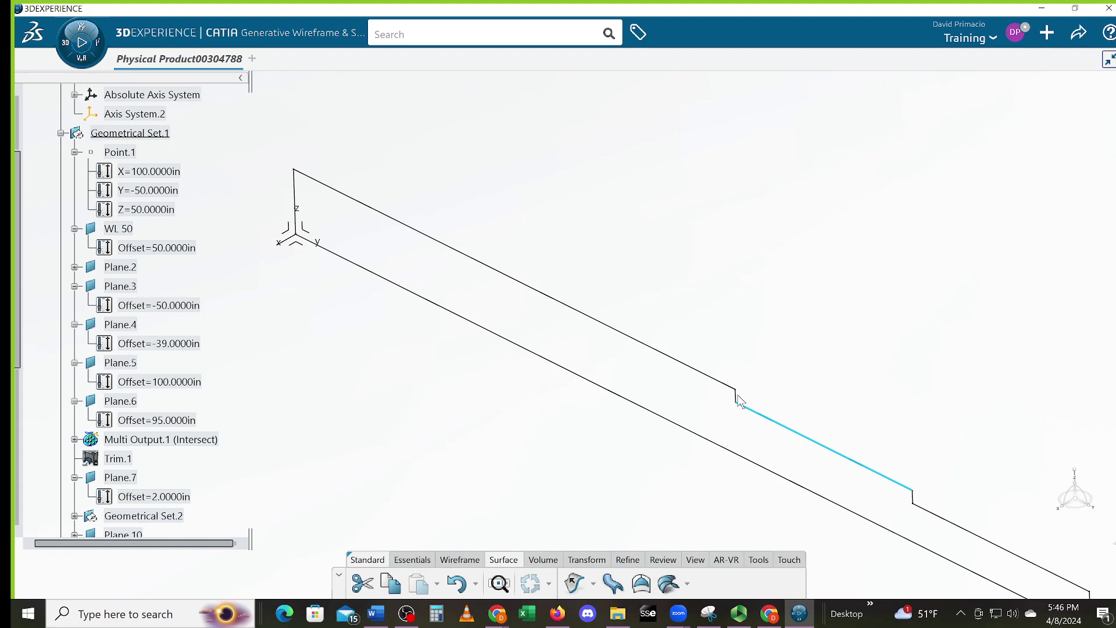
{"action": "left_click", "coordinate": [736, 396]}
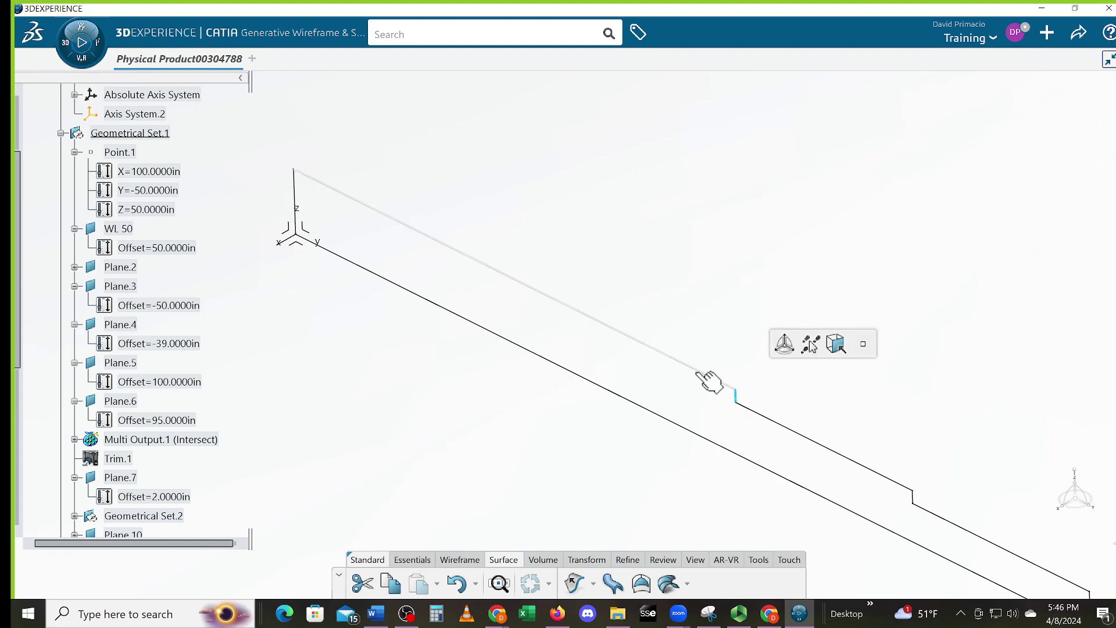
{"action": "left_click", "coordinate": [700, 373]}
{"action": "middle_click_drag", "start_coordinate": [468, 372], "coordinate": [643, 419]}
{"action": "left_click", "coordinate": [466, 247]}
{"action": "left_click", "coordinate": [468, 241]}
{"action": "left_click", "coordinate": [523, 373]}
{"action": "middle_click_drag", "start_coordinate": [568, 419], "coordinate": [534, 428]}
{"action": "middle_click_drag", "start_coordinate": [657, 474], "coordinate": [619, 447]}
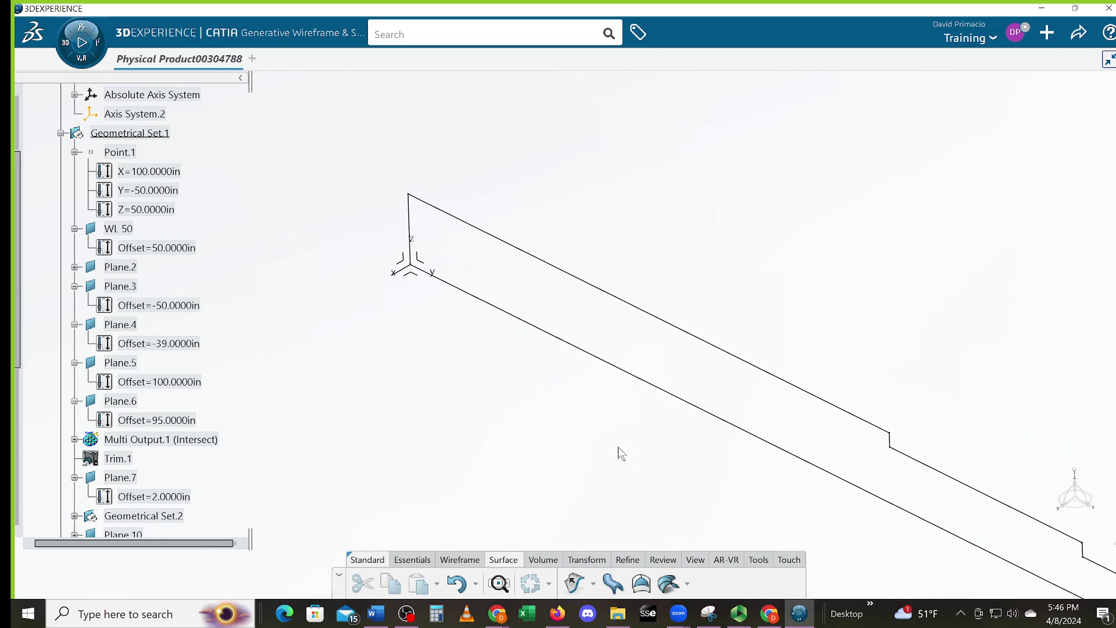
- Delete Split.4, the long lower profile line starting at the axis system, without deleting its children
{"action": "left_click", "coordinate": [696, 407]}
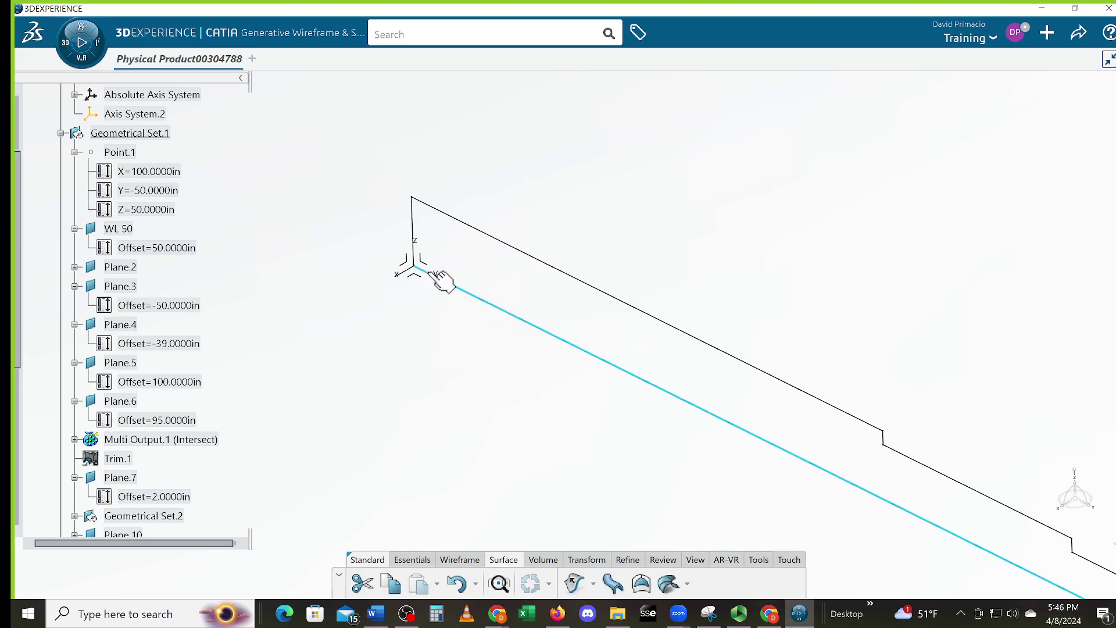
{"action": "mouse_move", "coordinate": [580, 398]}
{"action": "middle_mouse_down"}
{"action": "mouse_move", "coordinate": [589, 431]}
{"action": "mouse_move", "coordinate": [578, 413]}
{"action": "middle_mouse_up"}
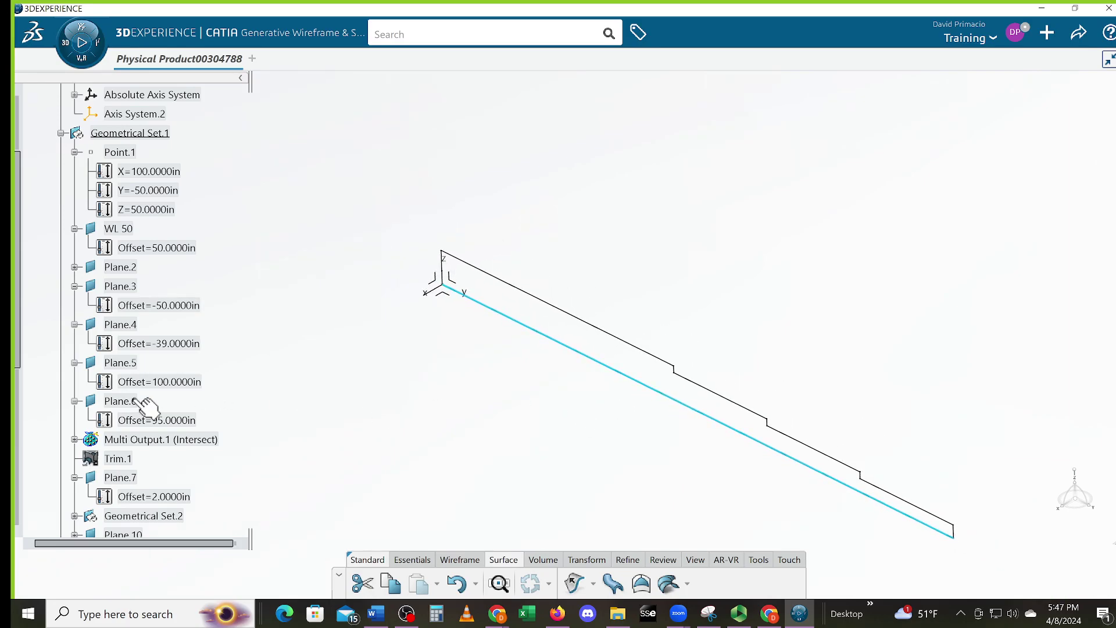
{"action": "scroll", "coordinate": [111, 414], "scroll_direction": "down", "scroll_amount": 3}
{"action": "left_click_drag", "start_coordinate": [23, 393], "coordinate": [27, 459]}
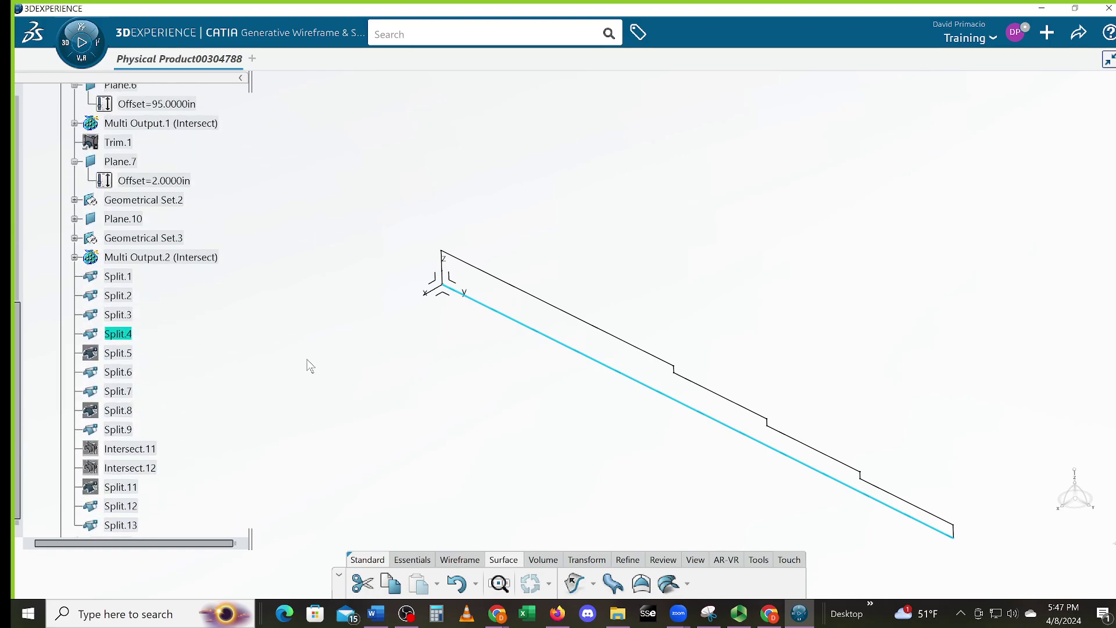
{"action": "key", "text": "Delete"}
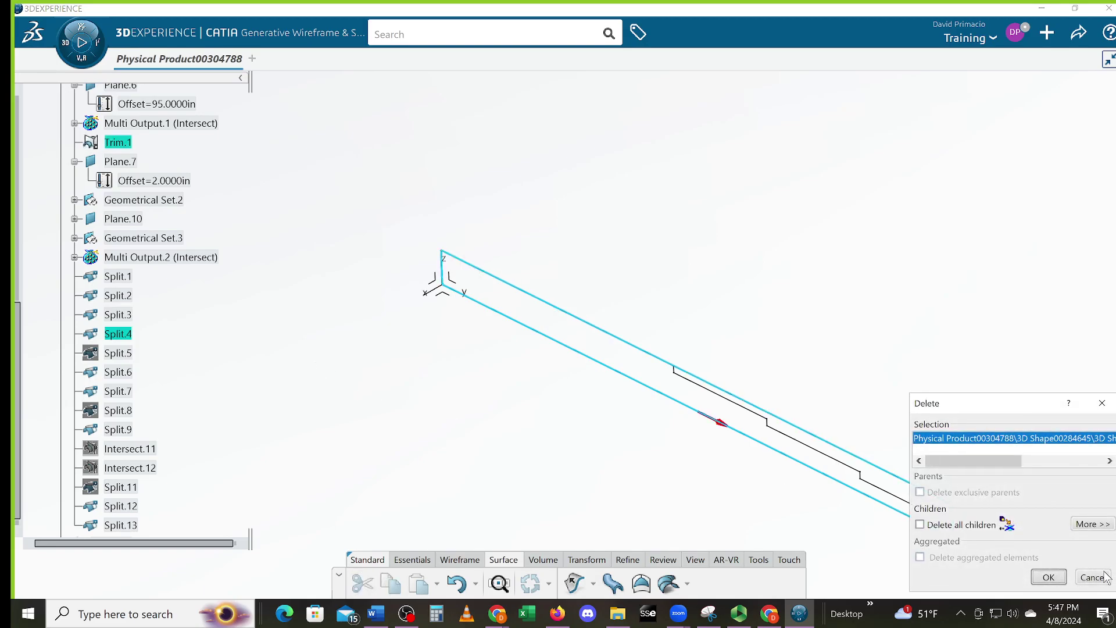
{"action": "left_click", "coordinate": [1049, 577]}
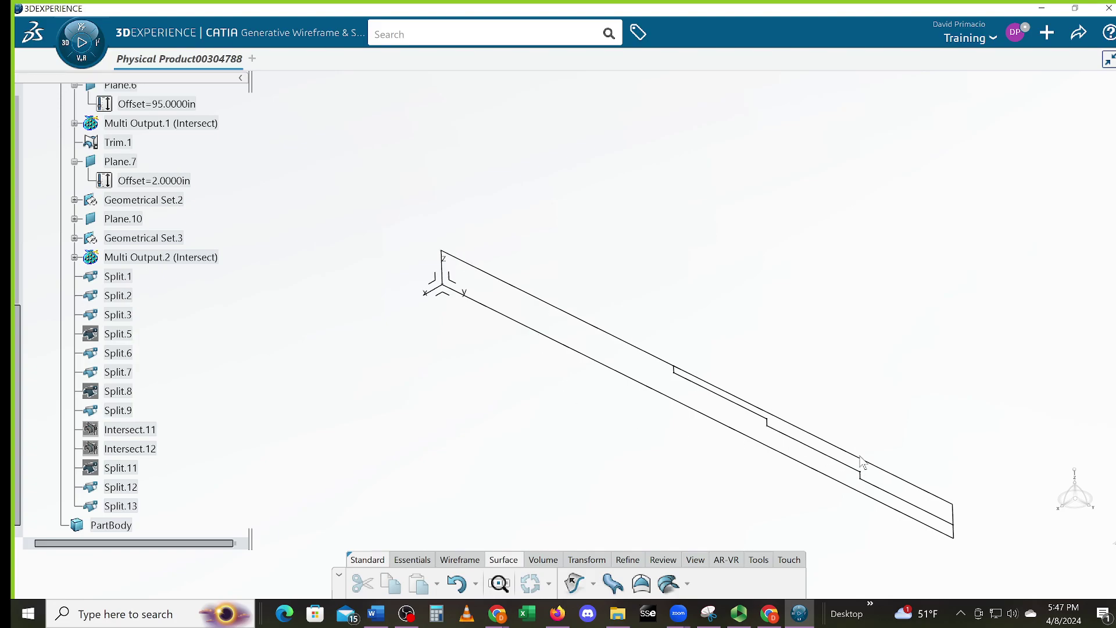
- Check which outline edges belong to Trim.1 by selecting its upper, far end and lower lines
{"action": "left_click", "coordinate": [879, 469]}
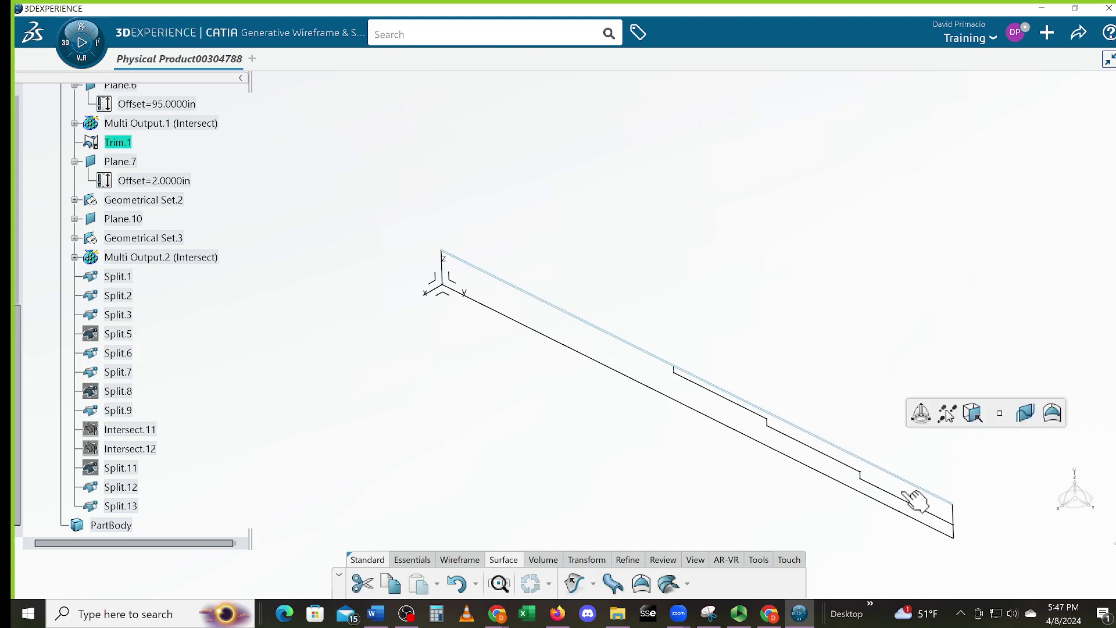
{"action": "left_click", "coordinate": [953, 515]}
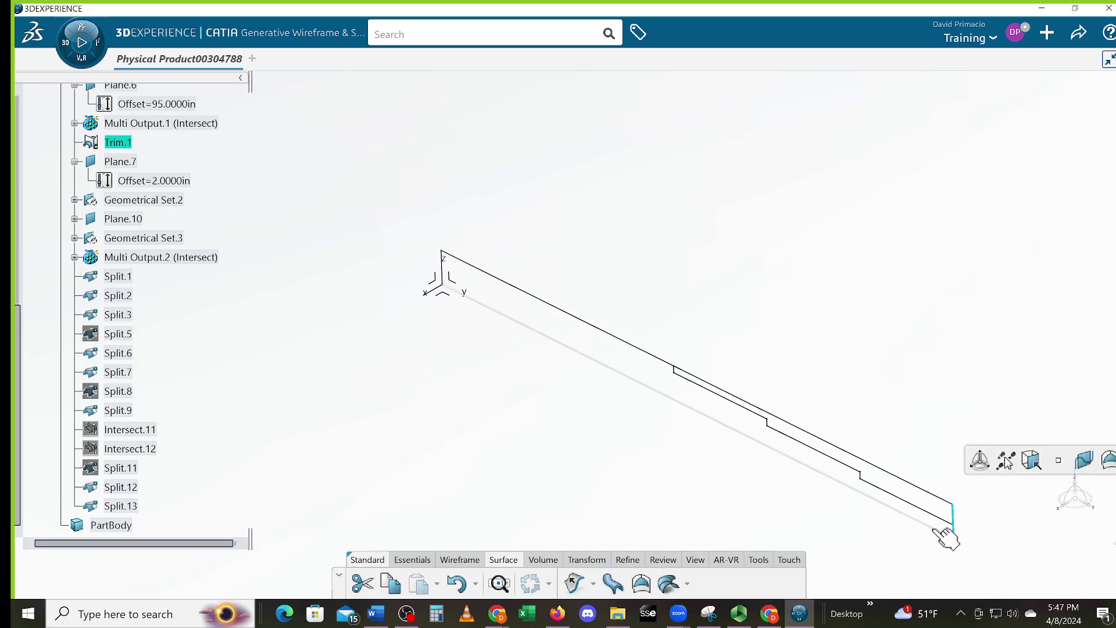
{"action": "left_click", "coordinate": [939, 522]}
{"action": "middle_click_drag", "start_coordinate": [593, 468], "coordinate": [552, 411]}
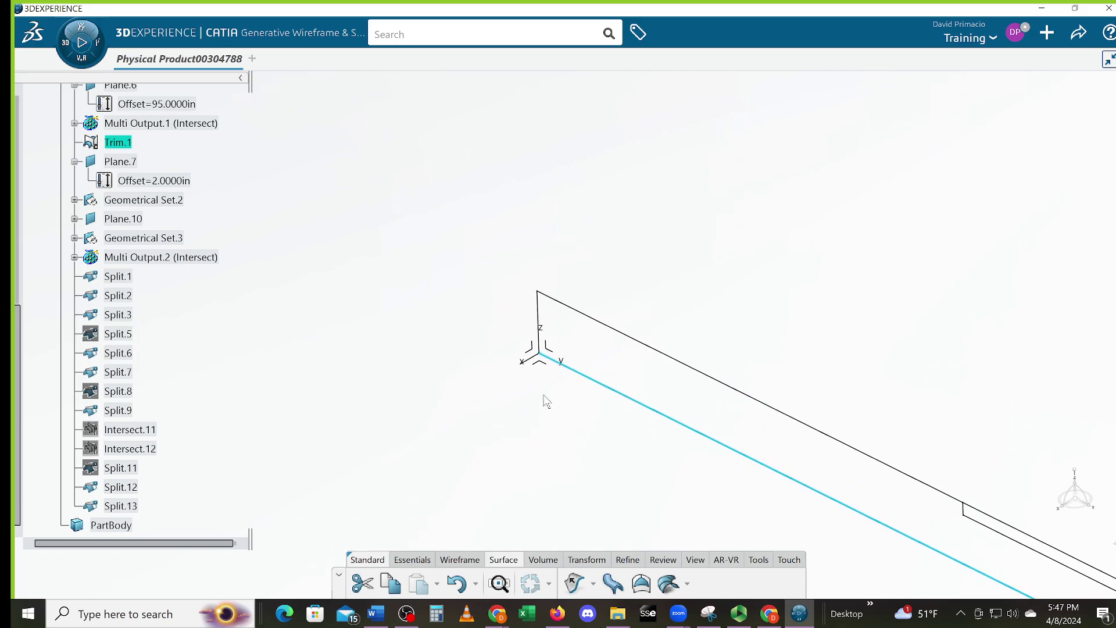
- Try deleting Split.13, the short vertical line at the axis system, and undo the deletion
{"action": "left_click", "coordinate": [538, 320]}
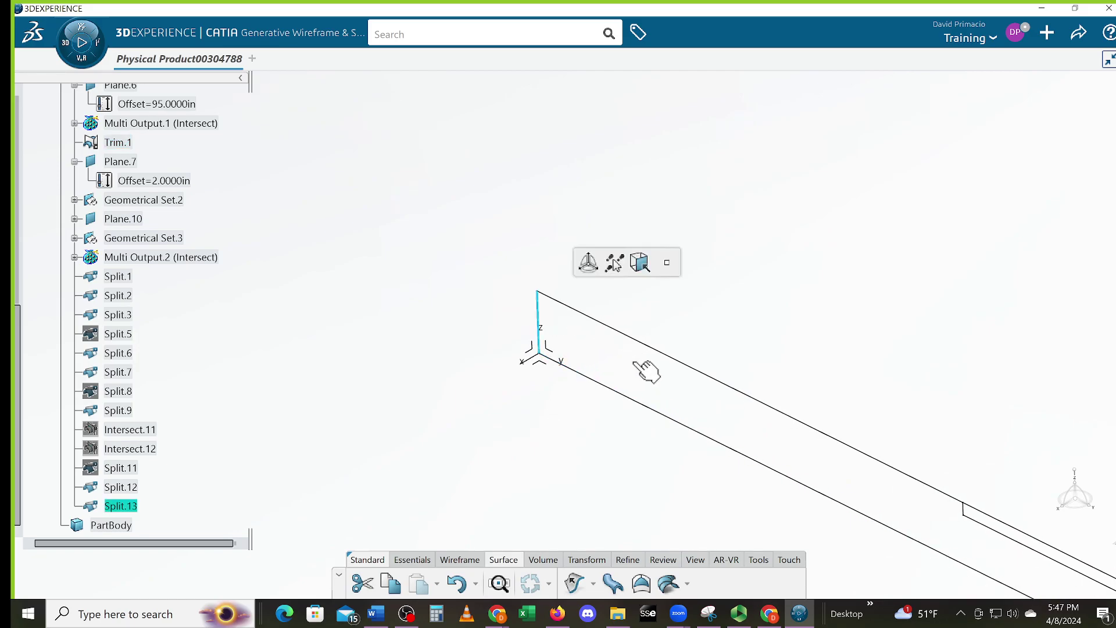
{"action": "key", "text": "Delete"}
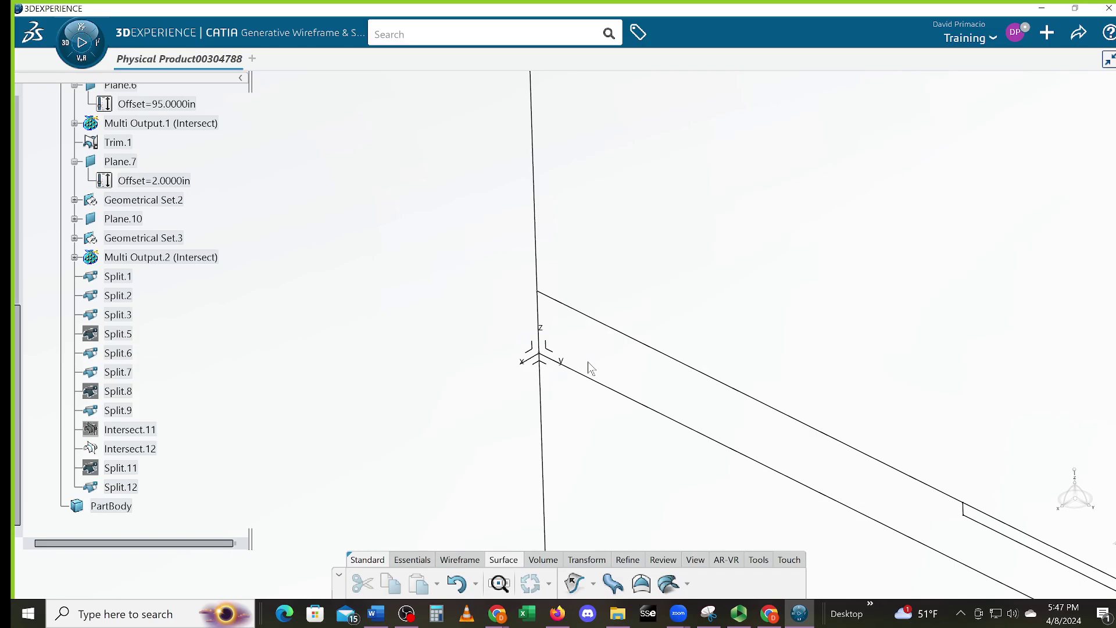
{"action": "key", "text": "ctrl+z"}
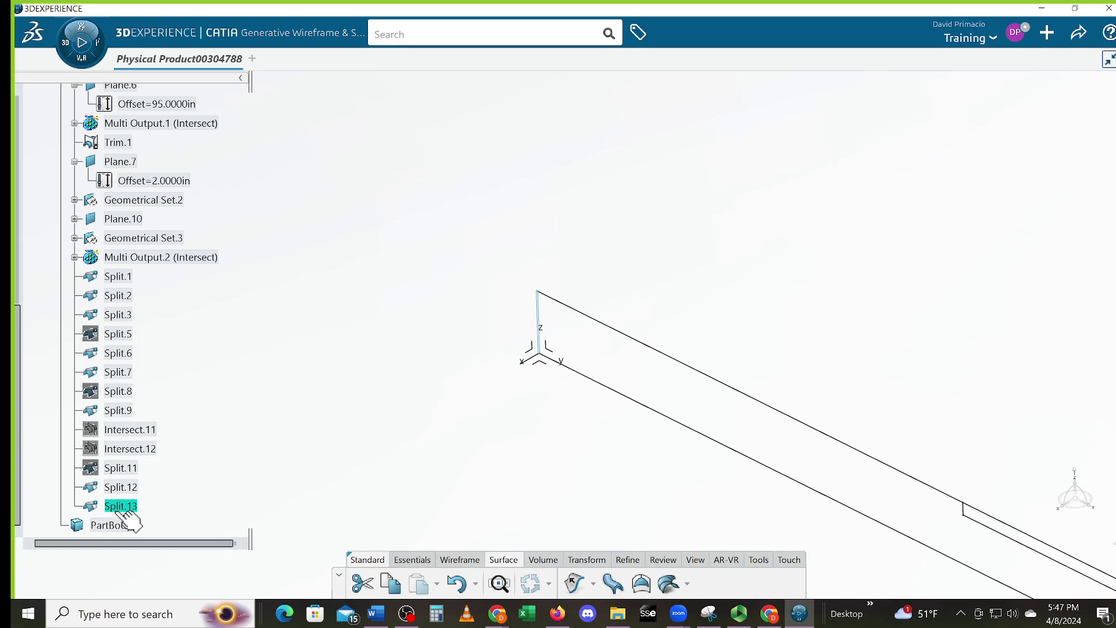
- Check which profile lines Split.12 and Split.13 correspond to, and inspect the Trim.1 line at the far end
{"action": "left_click", "coordinate": [135, 489]}
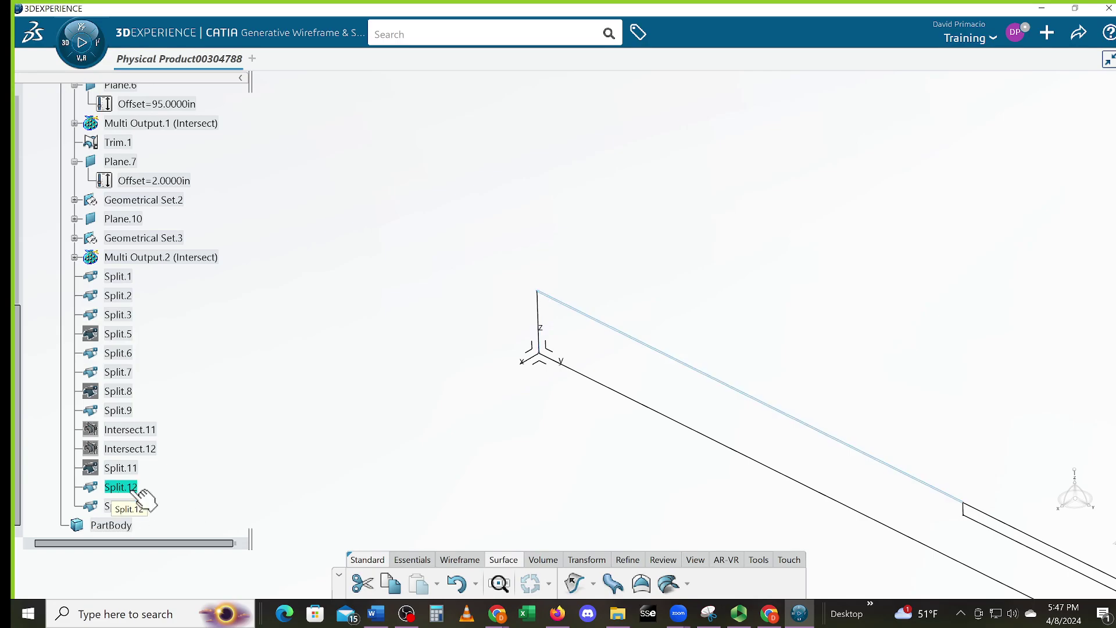
{"action": "left_click", "coordinate": [134, 507]}
{"action": "left_click", "coordinate": [312, 487]}
{"action": "middle_click_drag", "start_coordinate": [489, 471], "coordinate": [393, 497]}
{"action": "middle_click_drag", "start_coordinate": [551, 499], "coordinate": [647, 499]}
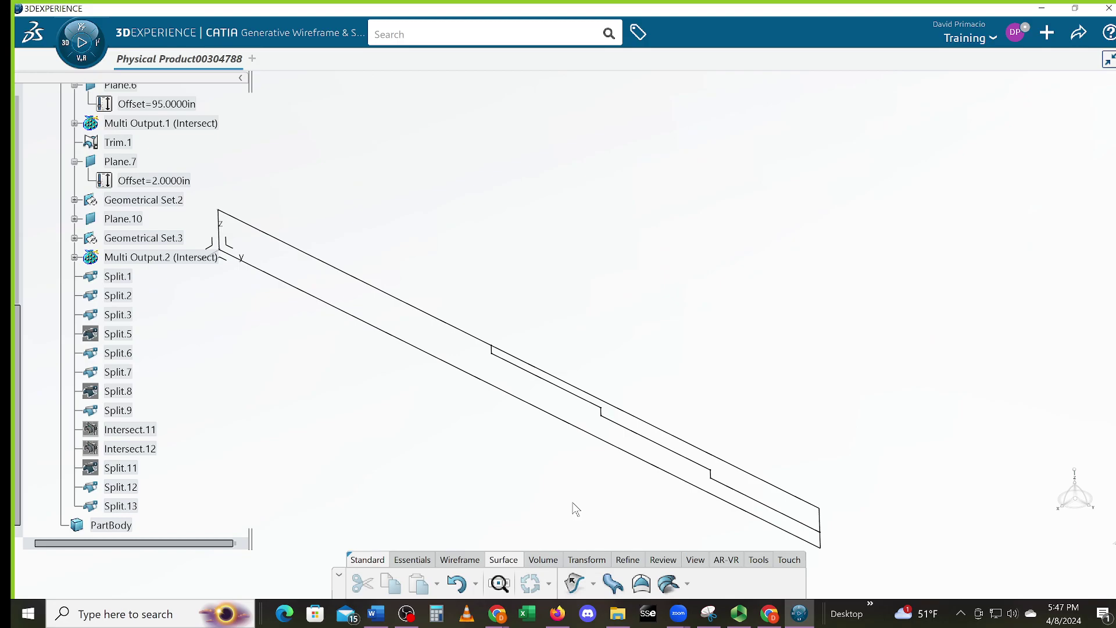
{"action": "middle_click_drag", "start_coordinate": [703, 520], "coordinate": [707, 472]}
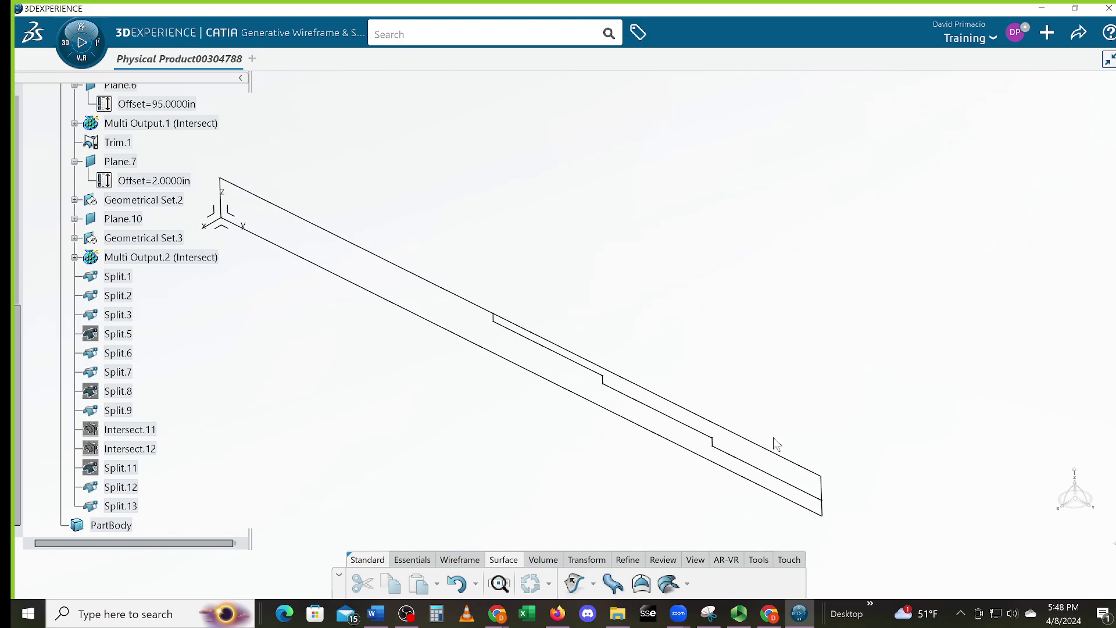
{"action": "middle_click_drag", "start_coordinate": [766, 517], "coordinate": [777, 507]}
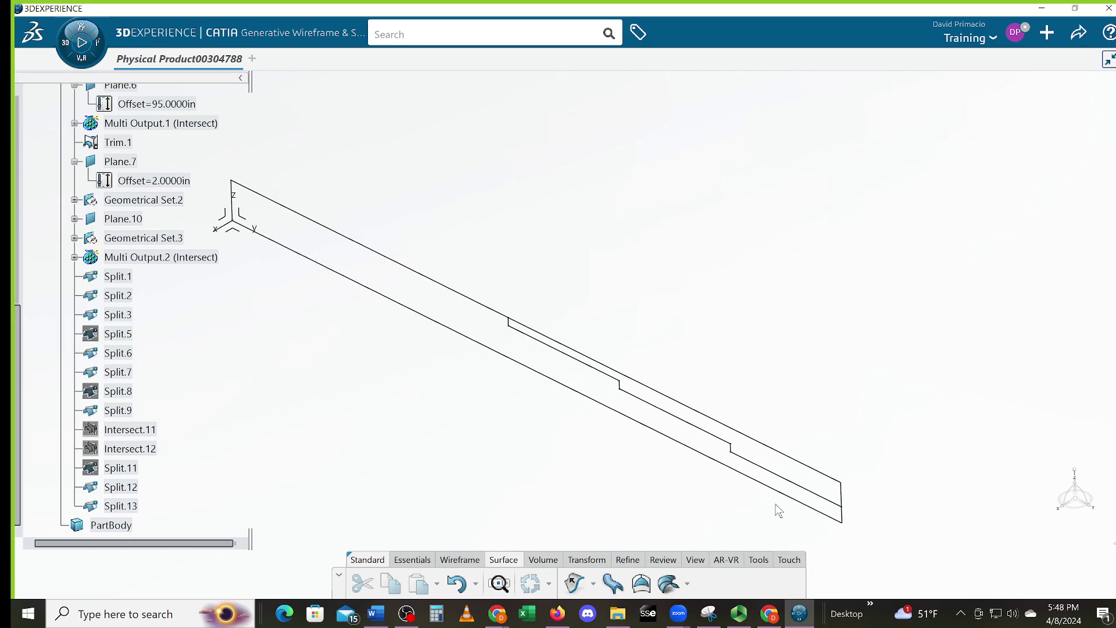
{"action": "left_click", "coordinate": [844, 492]}
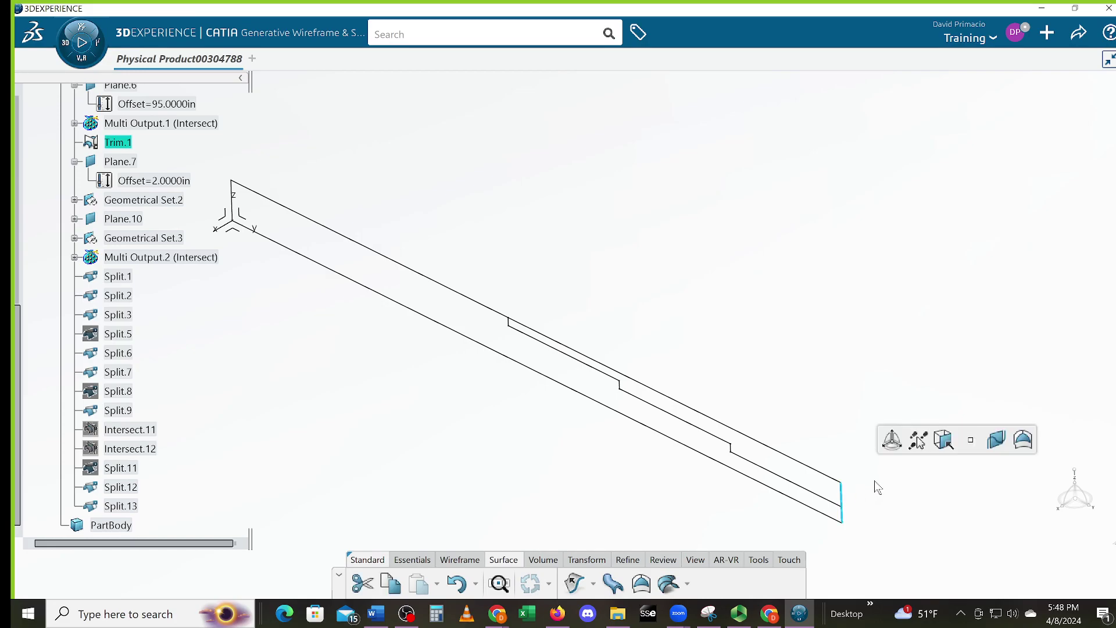
- Try to delete the selected Trim.1 outline, and undo the deletion
{"action": "key", "text": "Delete"}
{"action": "left_click", "coordinate": [1045, 577]}
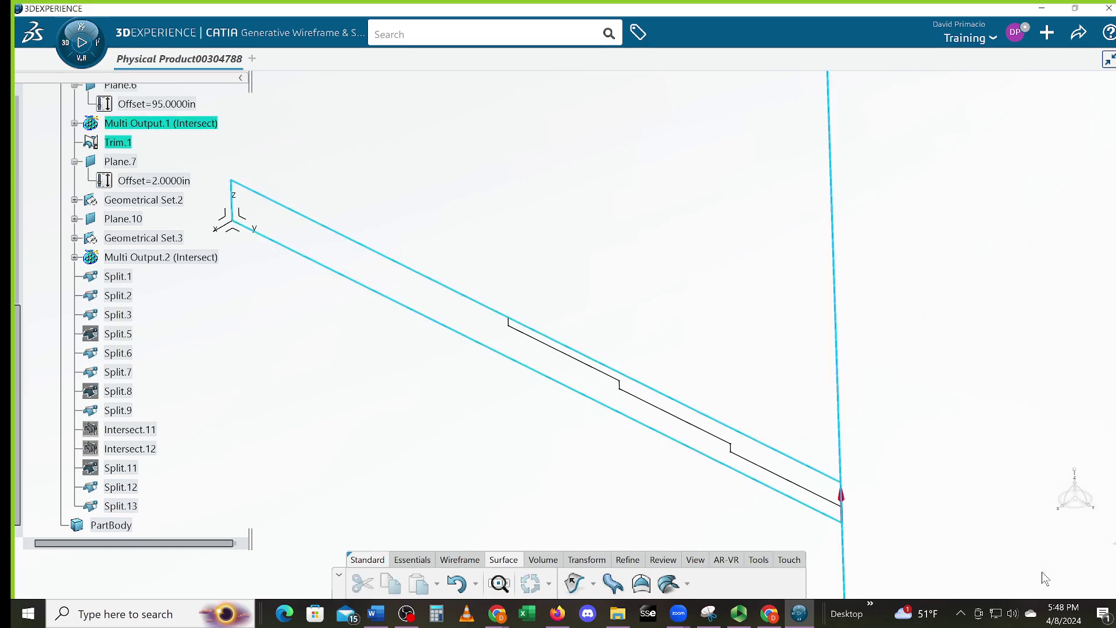
{"action": "left_click", "coordinate": [1095, 577]}
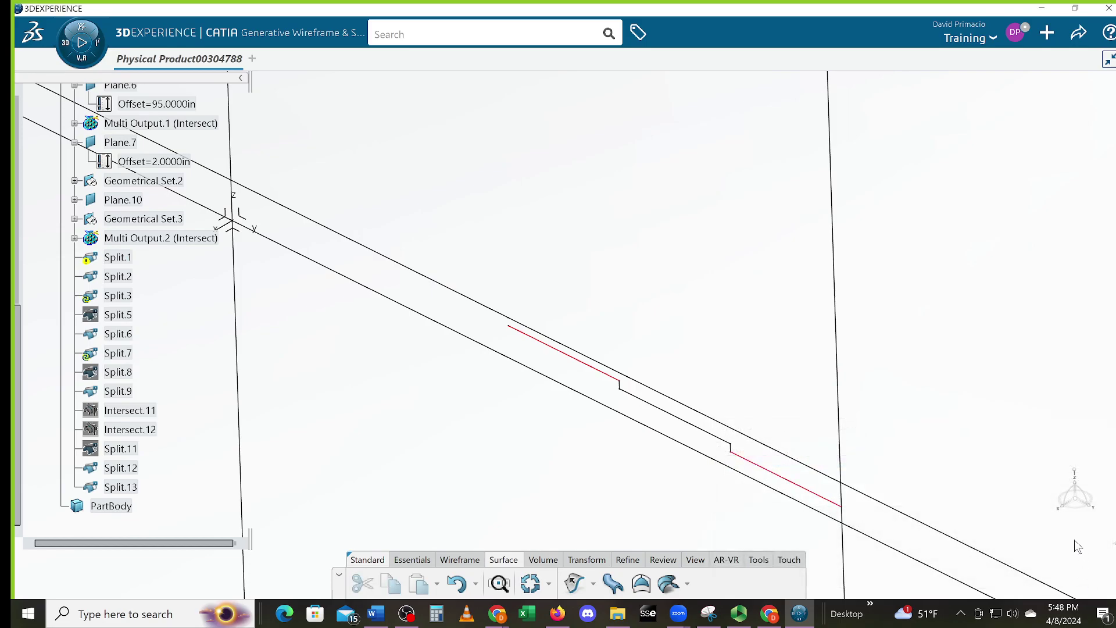
{"action": "key", "text": "ctrl+z"}
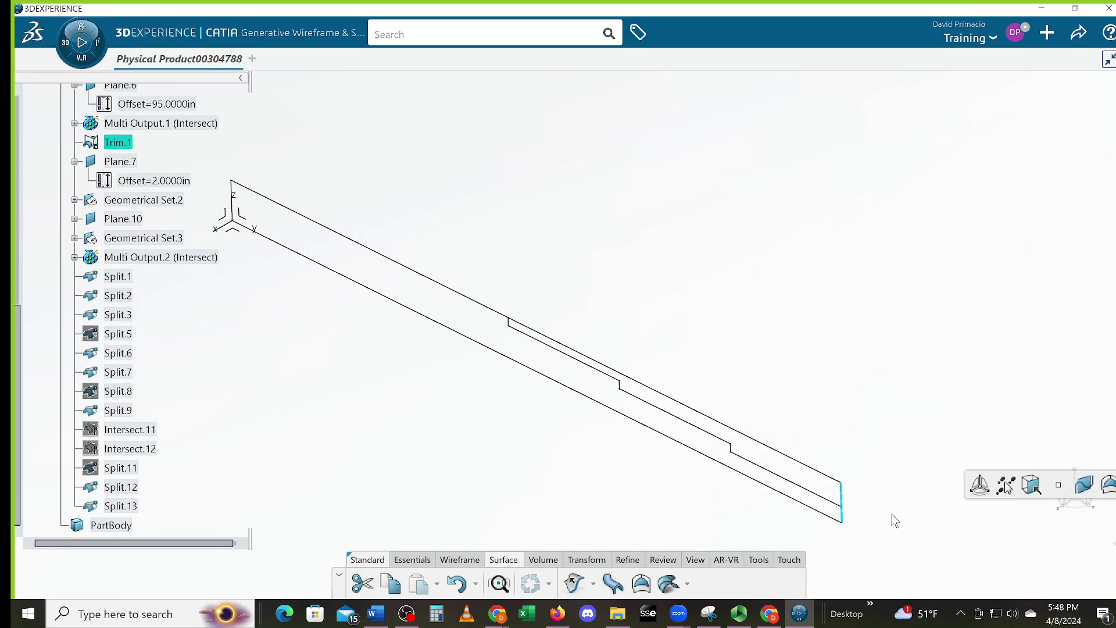
{"action": "left_click", "coordinate": [602, 475]}
- Try to split the Trim.1 outline using the short vertical step line Split.1 as the cutting element
{"action": "scroll", "coordinate": [596, 490], "scroll_direction": "down", "scroll_amount": 2}
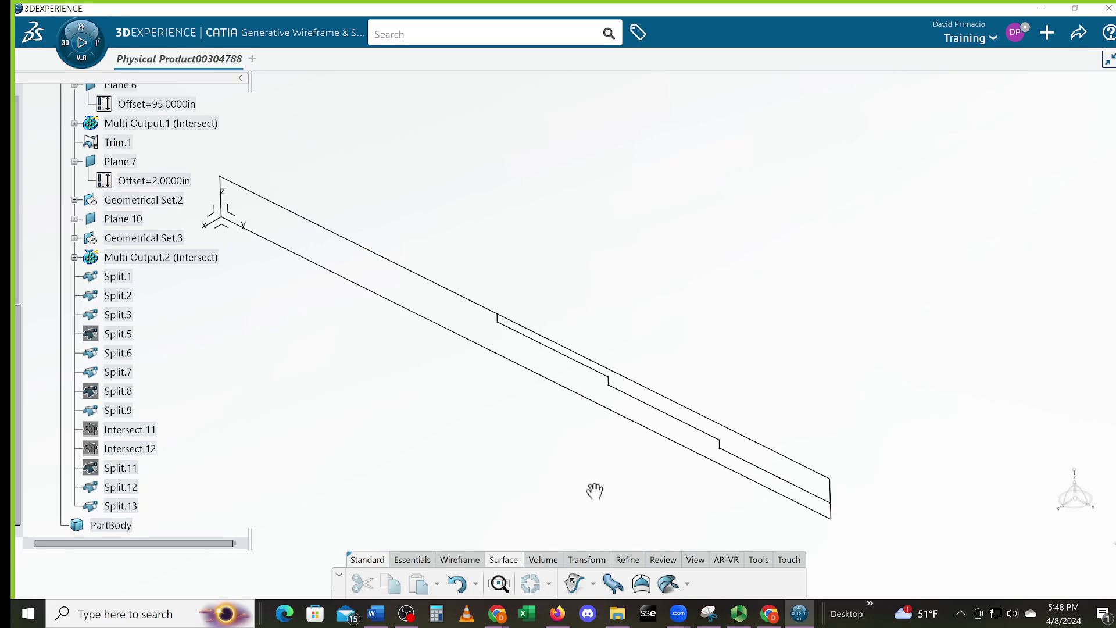
{"action": "middle_click_drag", "start_coordinate": [570, 458], "coordinate": [655, 459]}
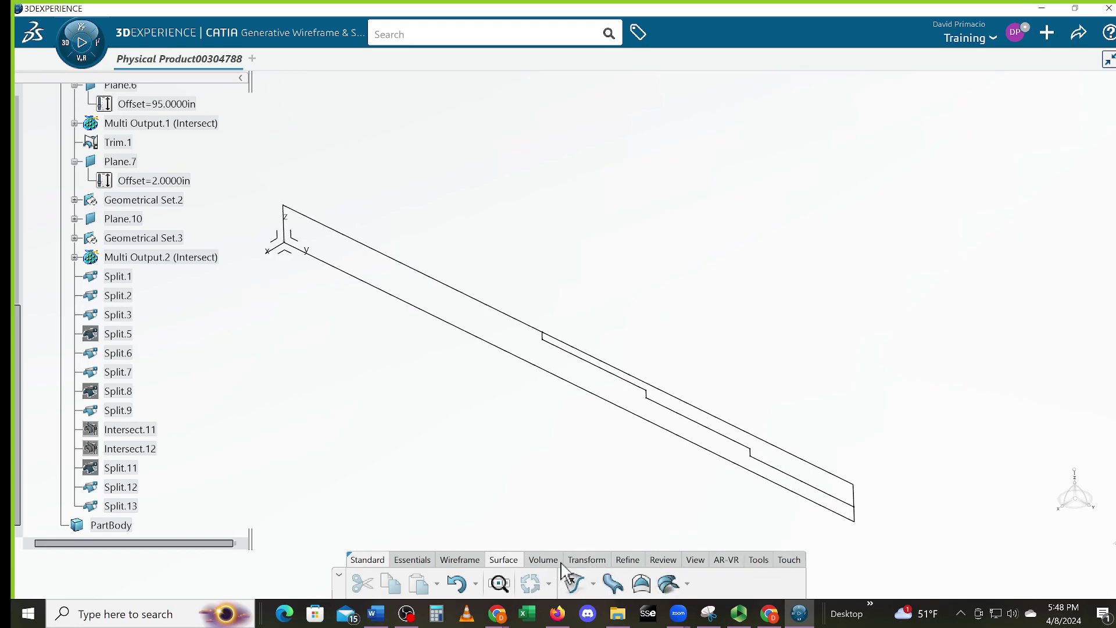
{"action": "left_click", "coordinate": [582, 561]}
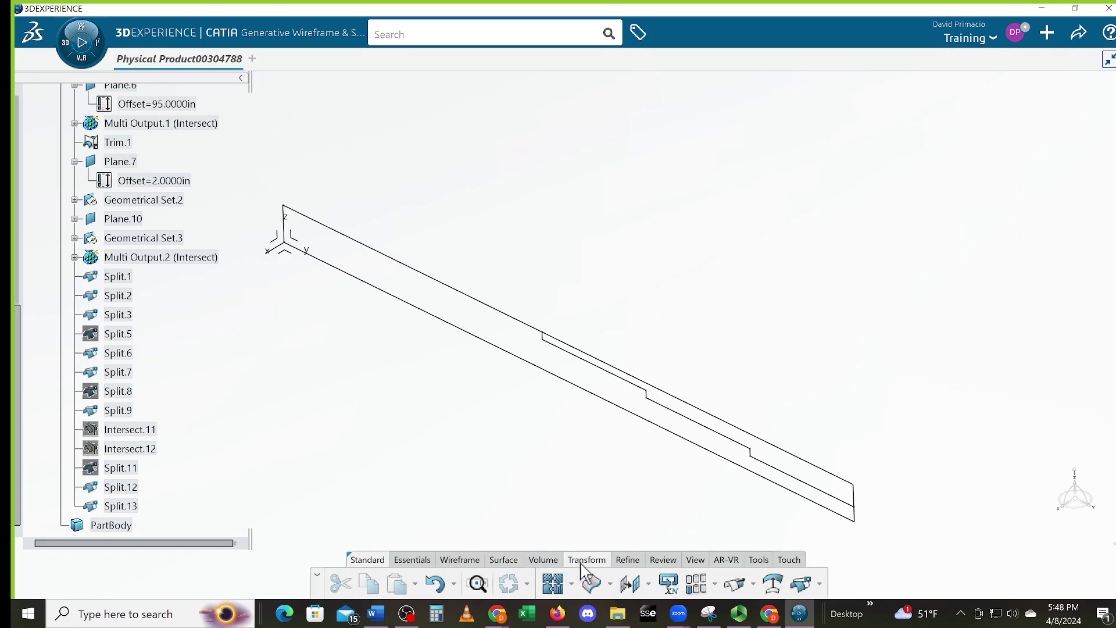
{"action": "left_click", "coordinate": [801, 583]}
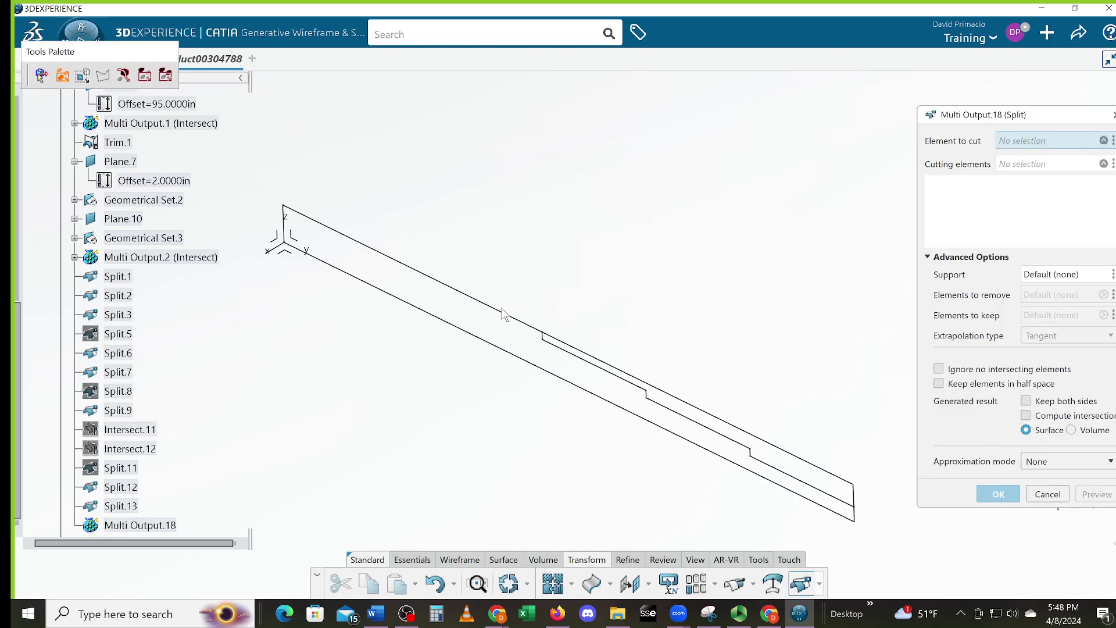
{"action": "left_click", "coordinate": [526, 341]}
{"action": "middle_click_drag", "start_coordinate": [492, 353], "coordinate": [605, 338]}
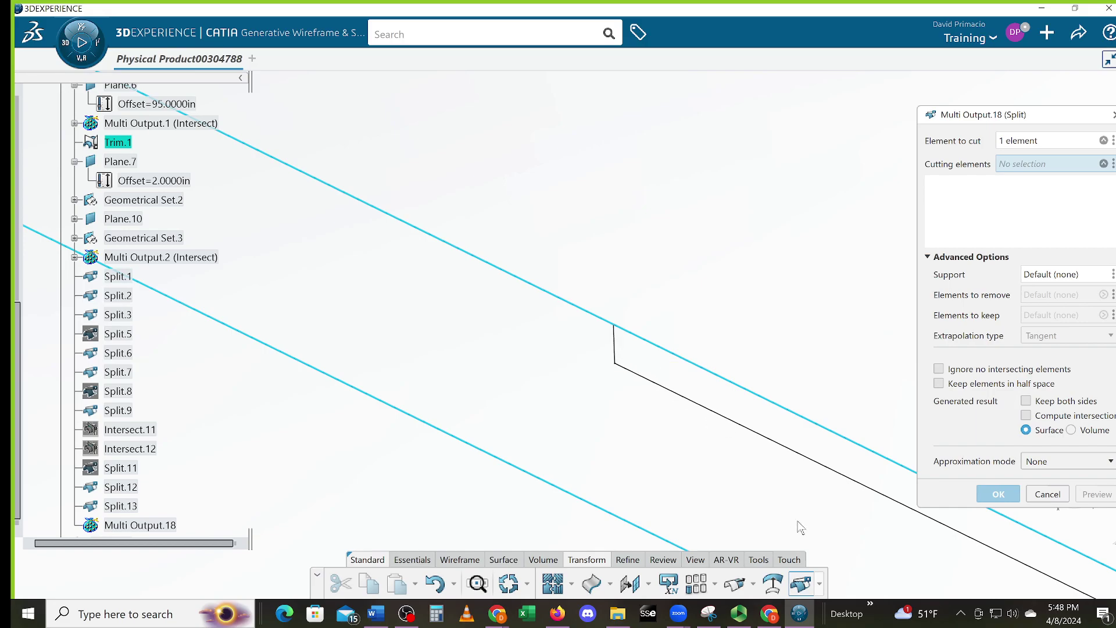
{"action": "left_click", "coordinate": [615, 349]}
{"action": "left_click", "coordinate": [1093, 578]}
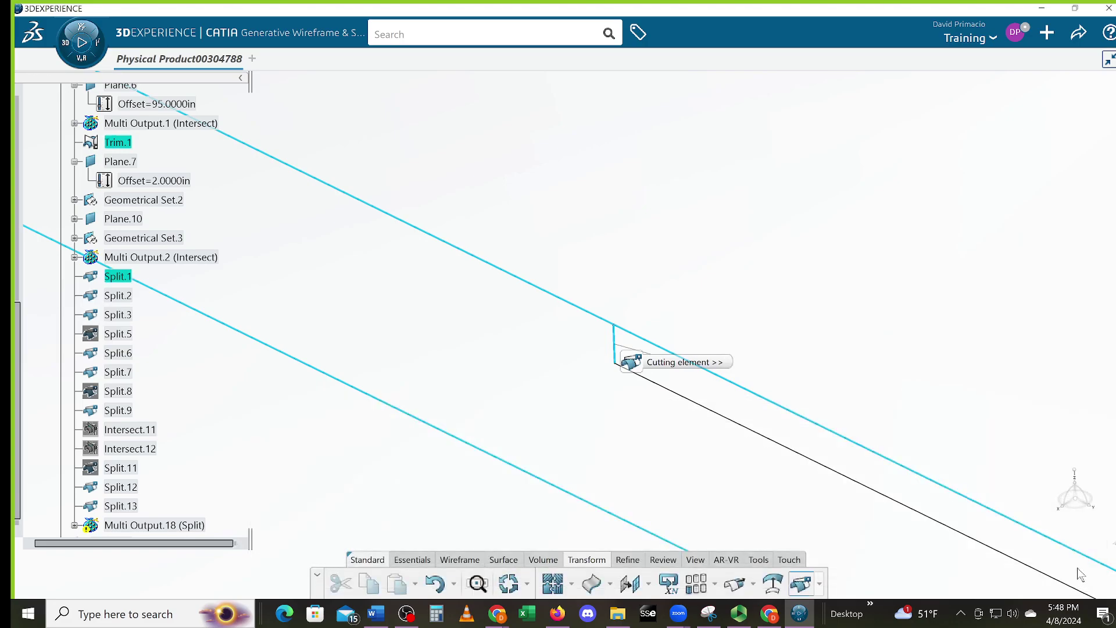
{"action": "left_click", "coordinate": [997, 494]}
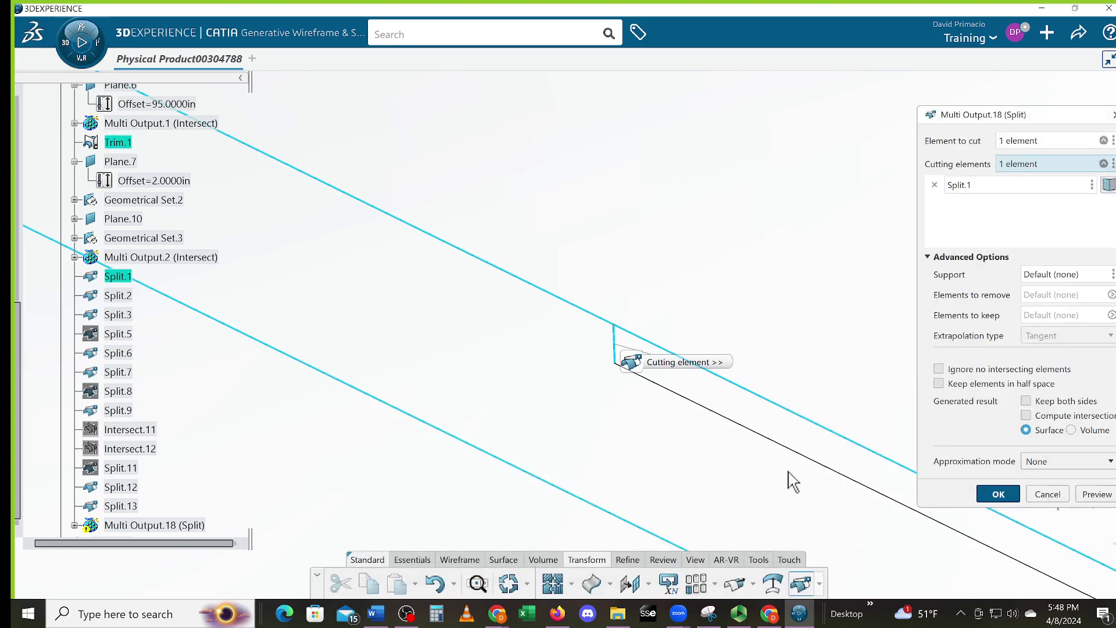
{"action": "left_click", "coordinate": [1104, 577]}
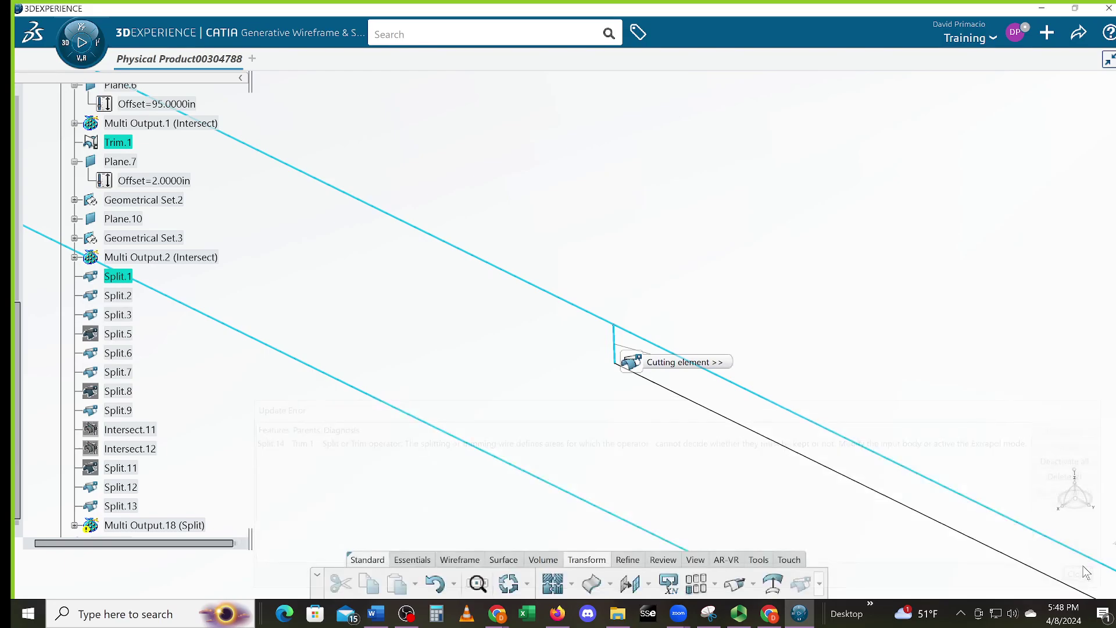
{"action": "left_click", "coordinate": [1048, 494]}
- Try to remove the long upper edge of the Trim.1 outline by deleting it, and undo the deletion
{"action": "mouse_move", "coordinate": [621, 462]}
{"action": "middle_mouse_down"}
{"action": "mouse_move", "coordinate": [625, 500]}
{"action": "mouse_move", "coordinate": [605, 466]}
{"action": "mouse_move", "coordinate": [608, 491]}
{"action": "mouse_move", "coordinate": [612, 476]}
{"action": "middle_mouse_up"}
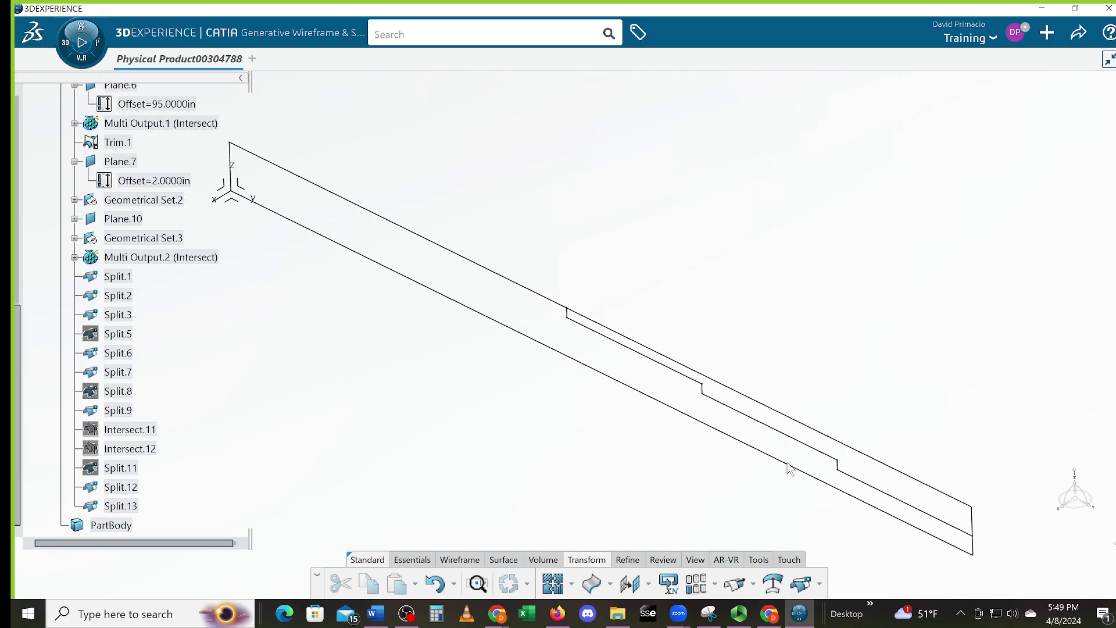
{"action": "left_click", "coordinate": [872, 460]}
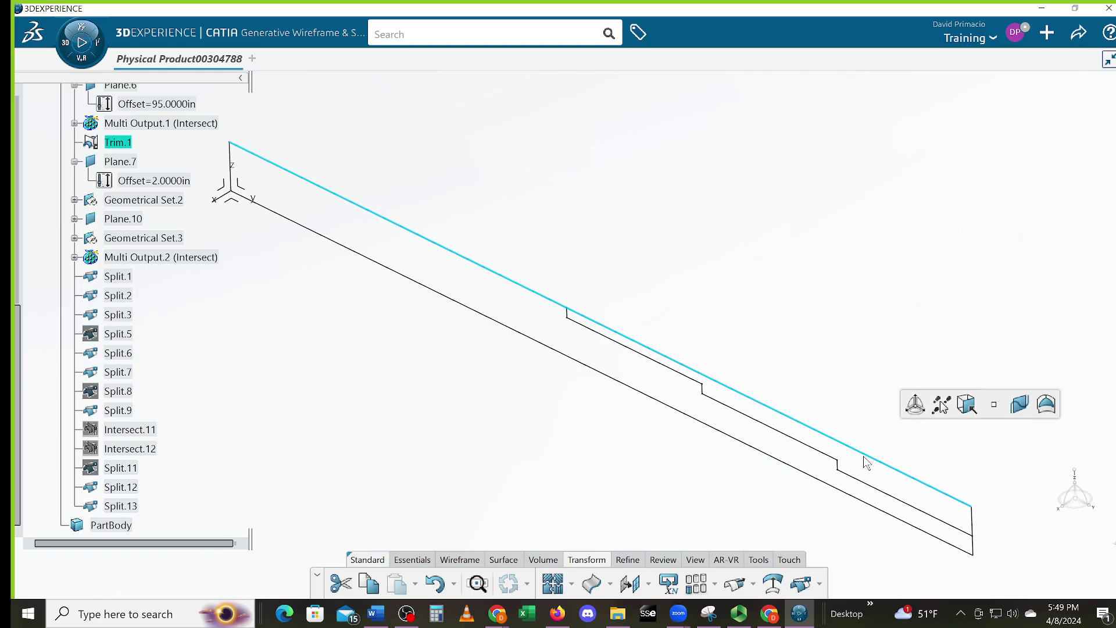
{"action": "key", "text": "Delete"}
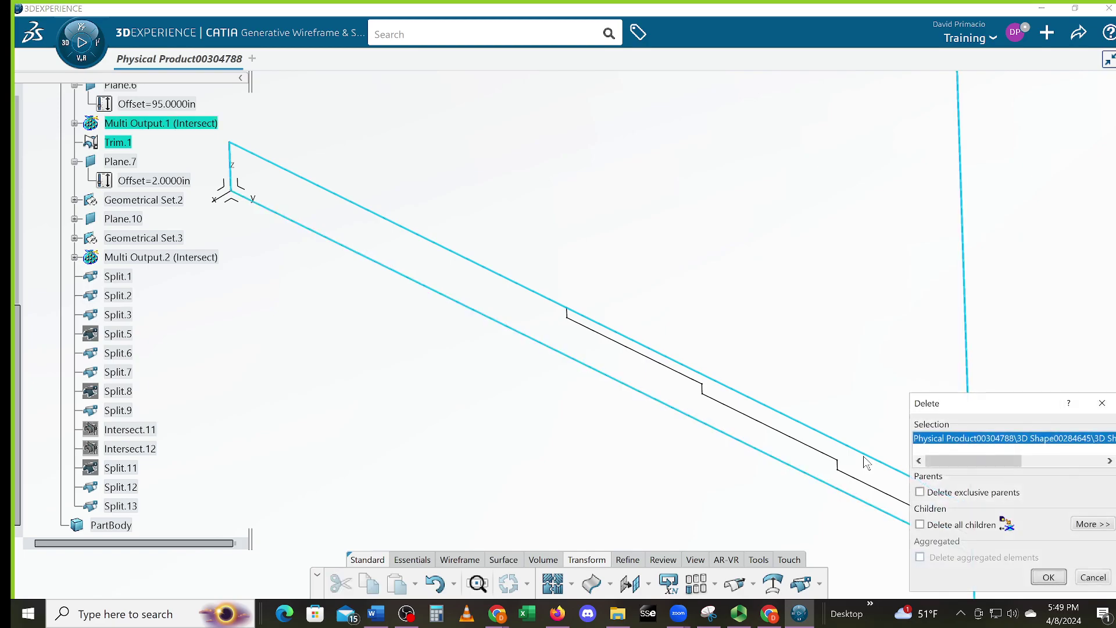
{"action": "left_click", "coordinate": [1047, 577]}
{"action": "left_click", "coordinate": [1087, 576]}
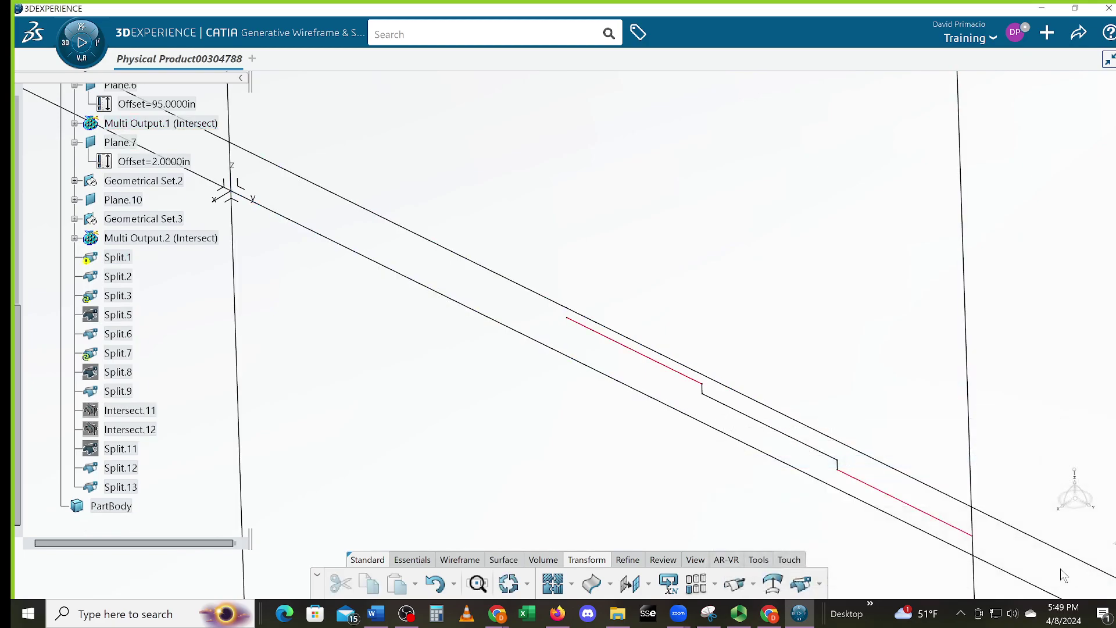
{"action": "middle_click_drag", "start_coordinate": [633, 446], "coordinate": [615, 423]}
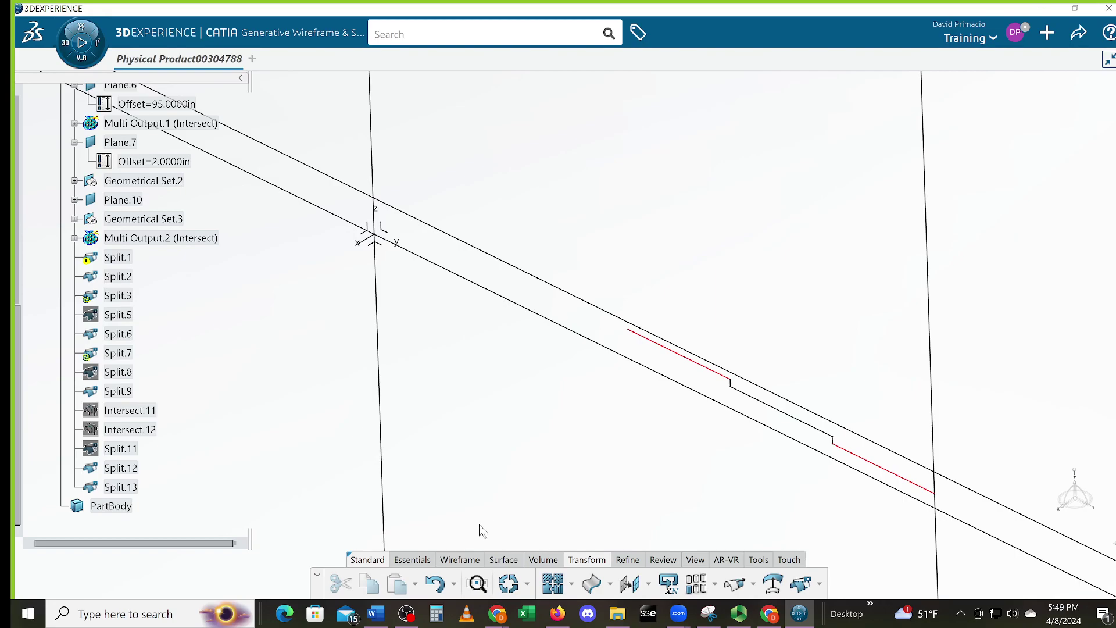
{"action": "left_click", "coordinate": [434, 583]}
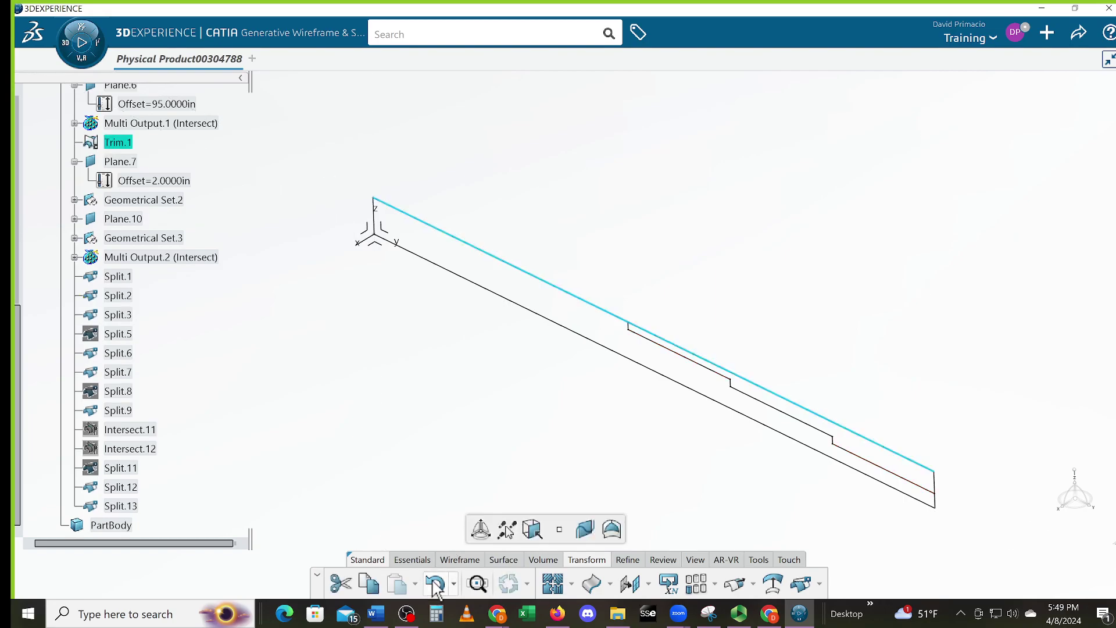
{"action": "left_click", "coordinate": [341, 517]}
- Try to delete the whole Trim.1 feature selected in the feature tree, and undo the deletion
{"action": "left_click", "coordinate": [119, 142]}
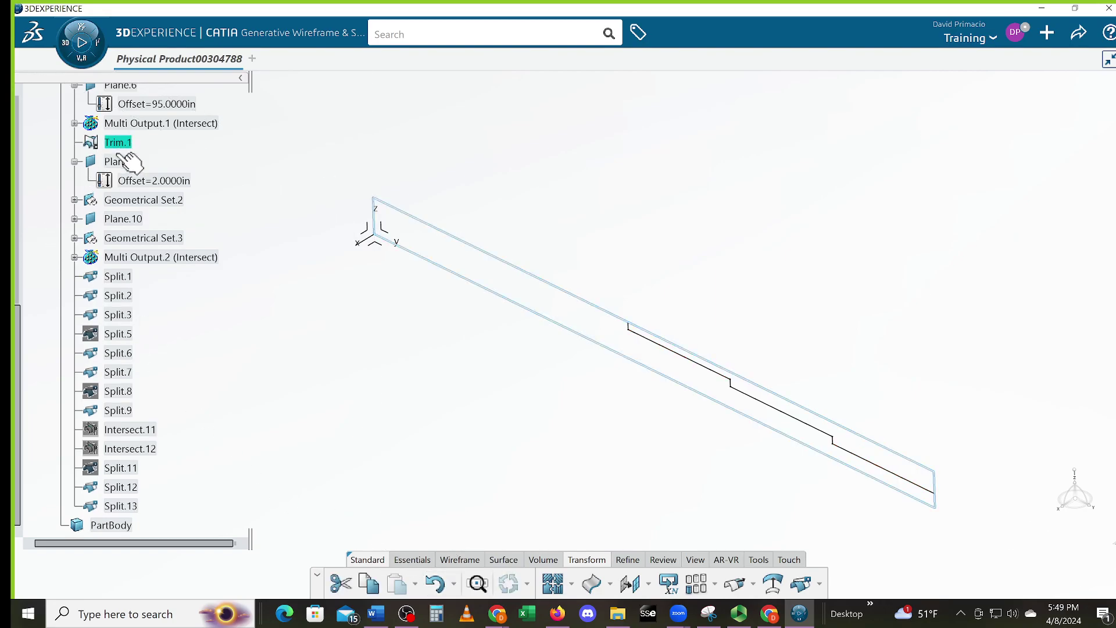
{"action": "scroll", "coordinate": [110, 186], "scroll_direction": "up", "scroll_amount": 4}
{"action": "scroll", "coordinate": [105, 198], "scroll_direction": "up", "scroll_amount": 4}
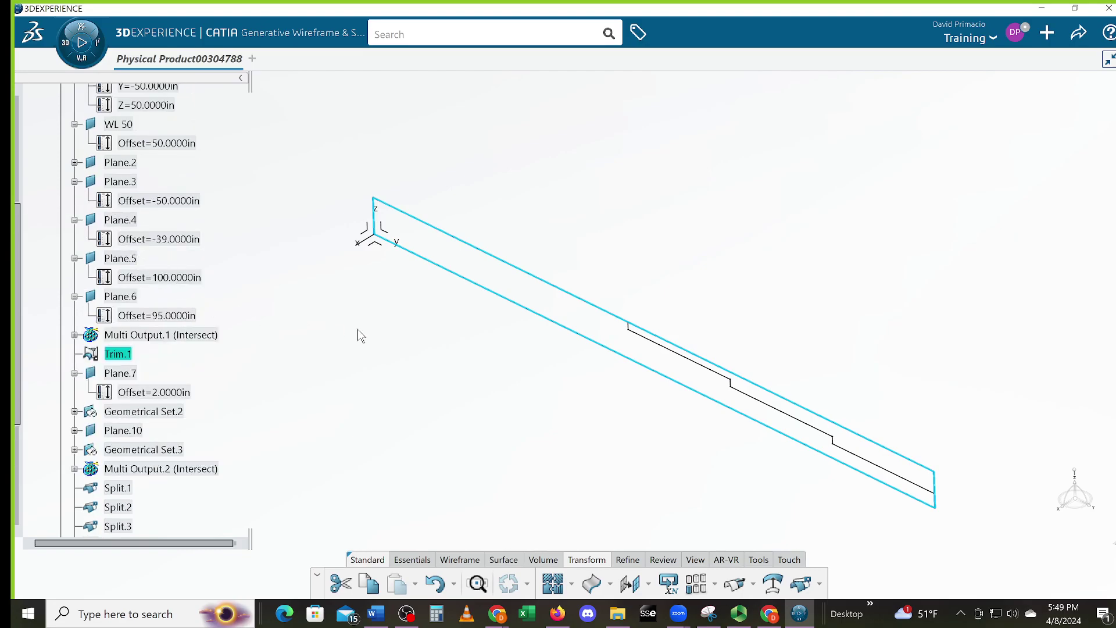
{"action": "key", "text": "Delete"}
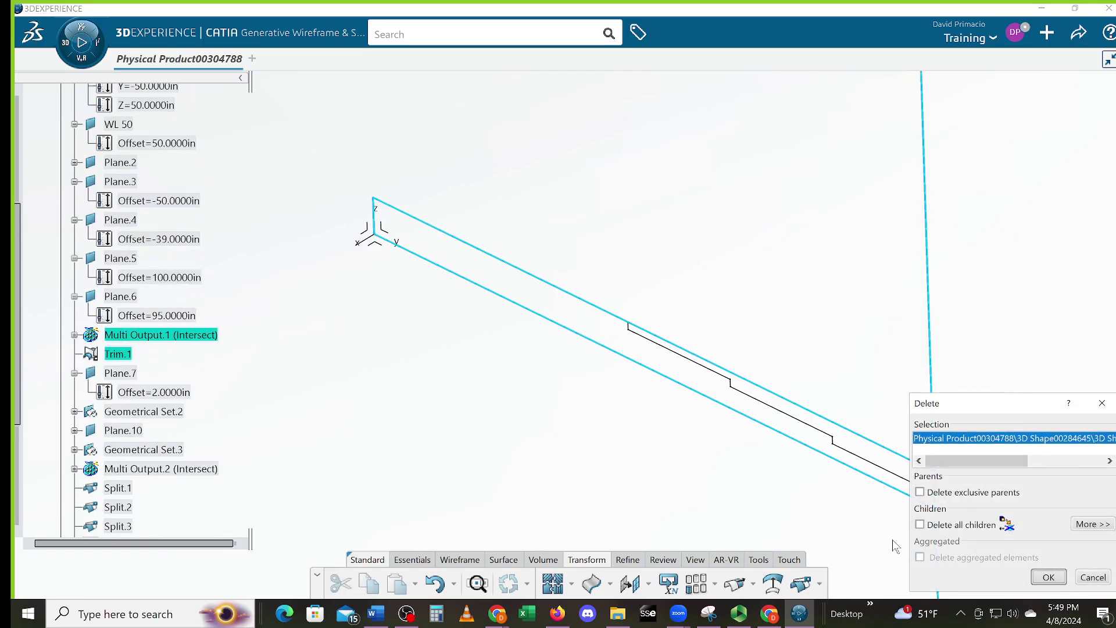
{"action": "left_click", "coordinate": [1043, 577]}
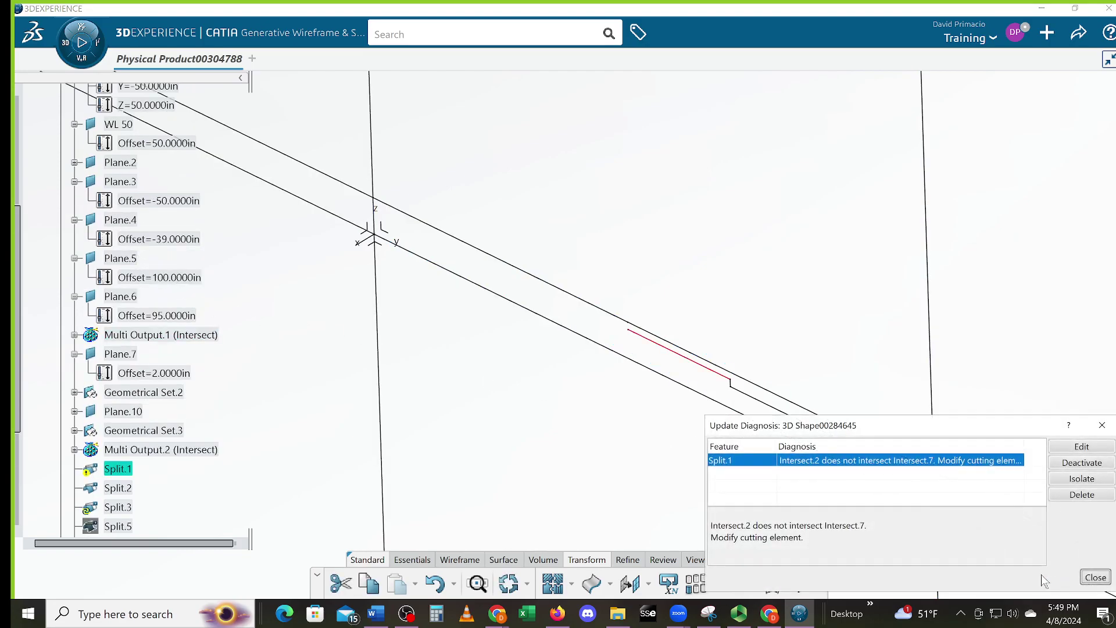
{"action": "left_click", "coordinate": [1094, 577]}
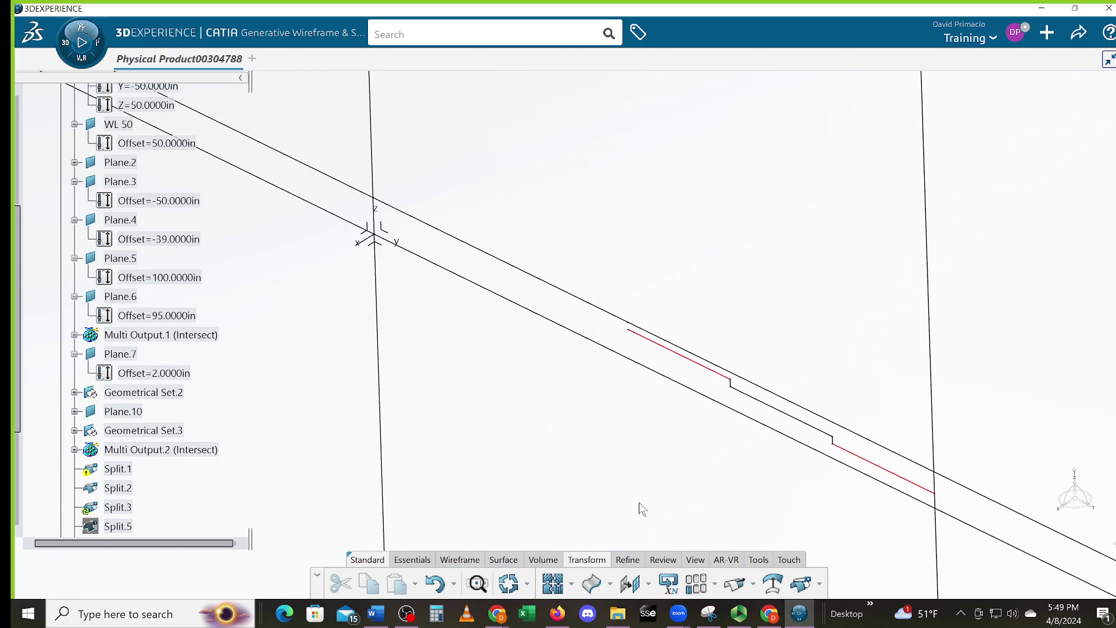
{"action": "left_click", "coordinate": [436, 577]}
{"action": "left_click", "coordinate": [437, 584]}
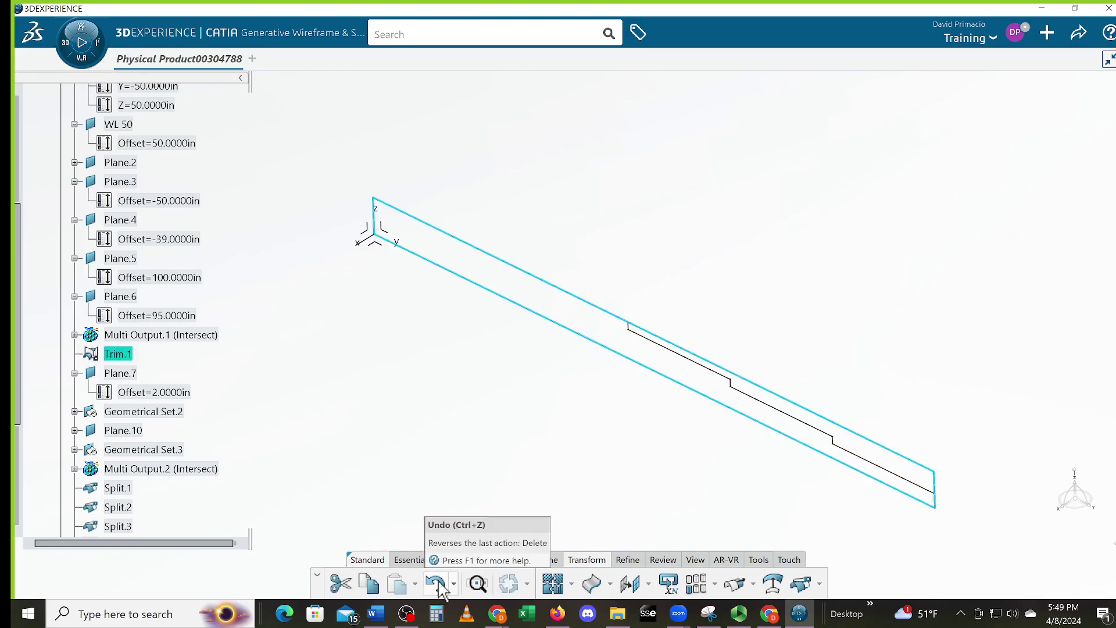
{"action": "left_click", "coordinate": [651, 451]}
- Try to split the Trim.1 outline at its far end using the line Split.7 as the cutting element
{"action": "middle_click_drag", "start_coordinate": [651, 451], "coordinate": [588, 490]}
{"action": "middle_click_drag", "start_coordinate": [802, 491], "coordinate": [591, 400]}
{"action": "middle_click_drag", "start_coordinate": [728, 484], "coordinate": [738, 436]}
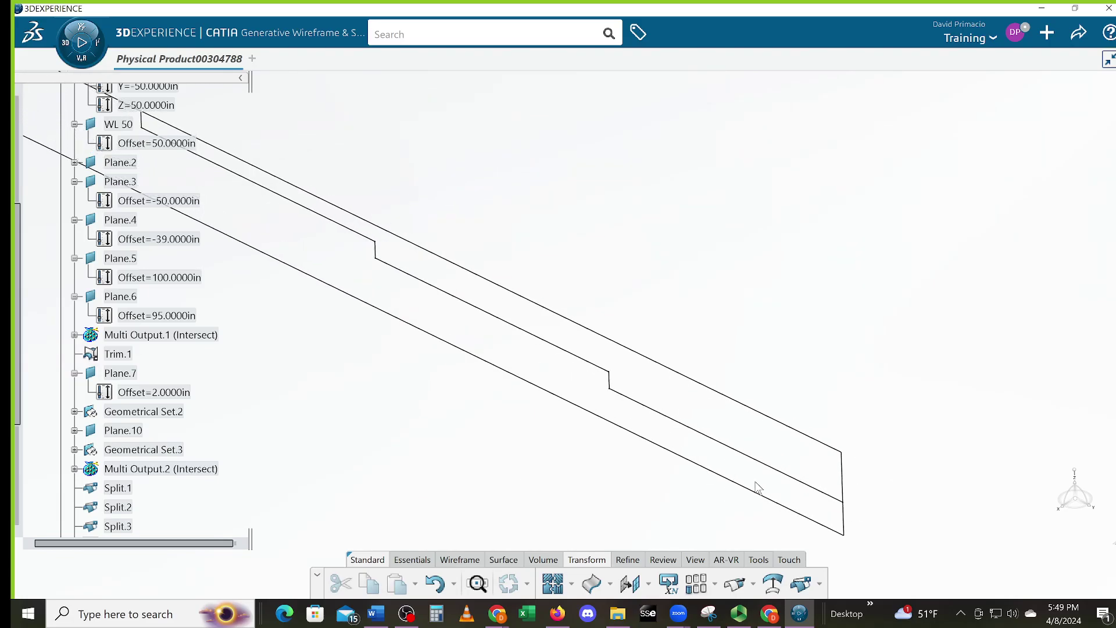
{"action": "middle_click_drag", "start_coordinate": [822, 521], "coordinate": [737, 459]}
{"action": "middle_click_drag", "start_coordinate": [695, 516], "coordinate": [686, 487]}
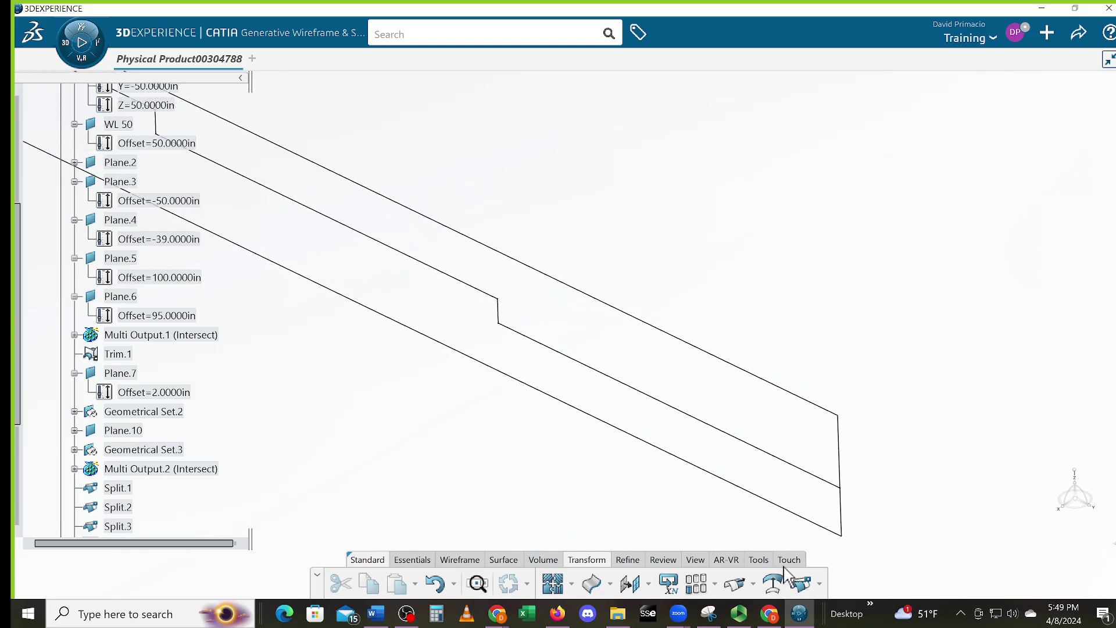
{"action": "left_click", "coordinate": [799, 584]}
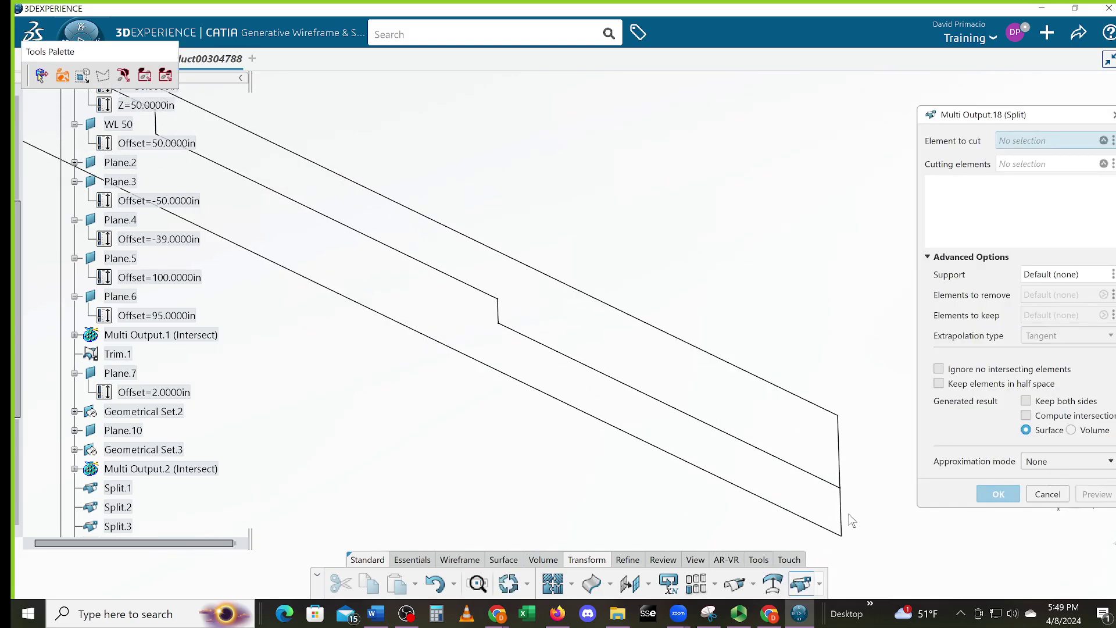
{"action": "left_click", "coordinate": [842, 516]}
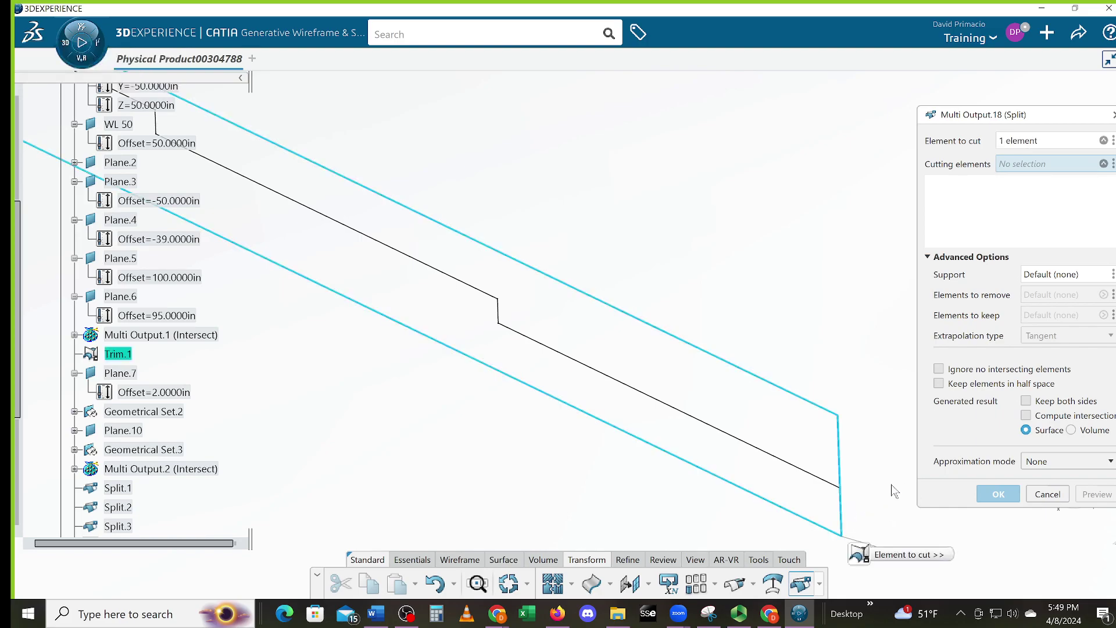
{"action": "left_click", "coordinate": [828, 485]}
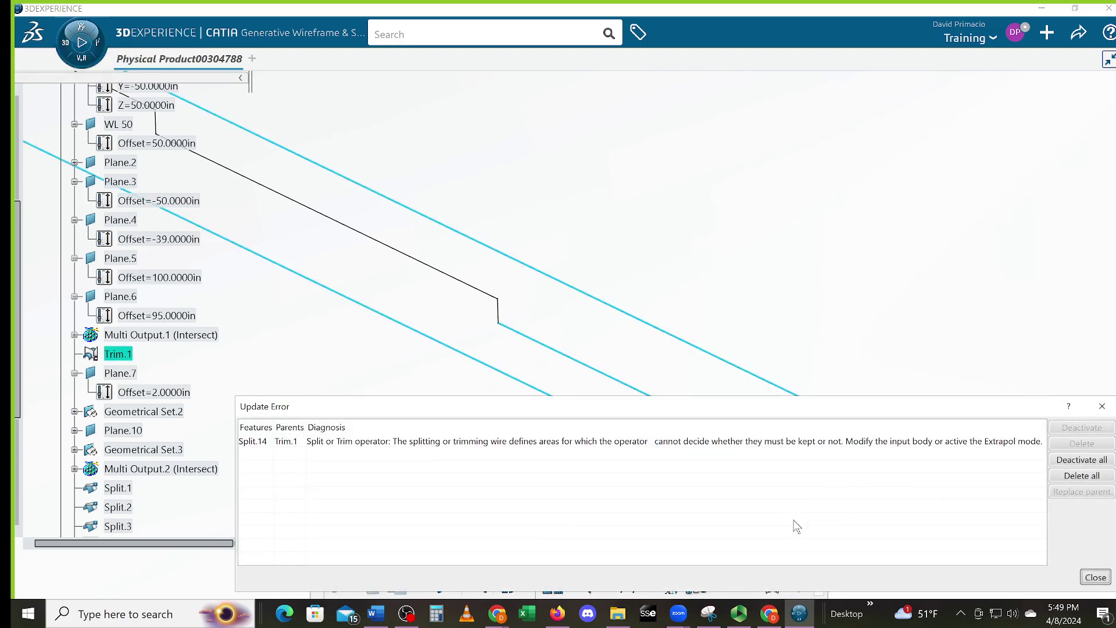
{"action": "left_click", "coordinate": [1086, 578]}
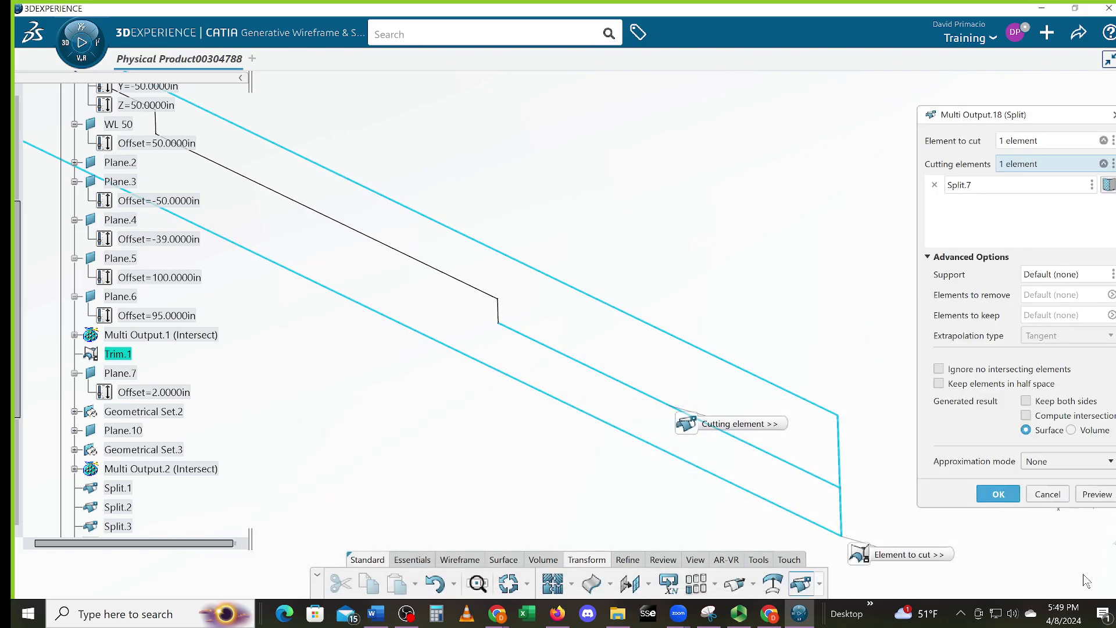
{"action": "left_click", "coordinate": [1051, 499]}
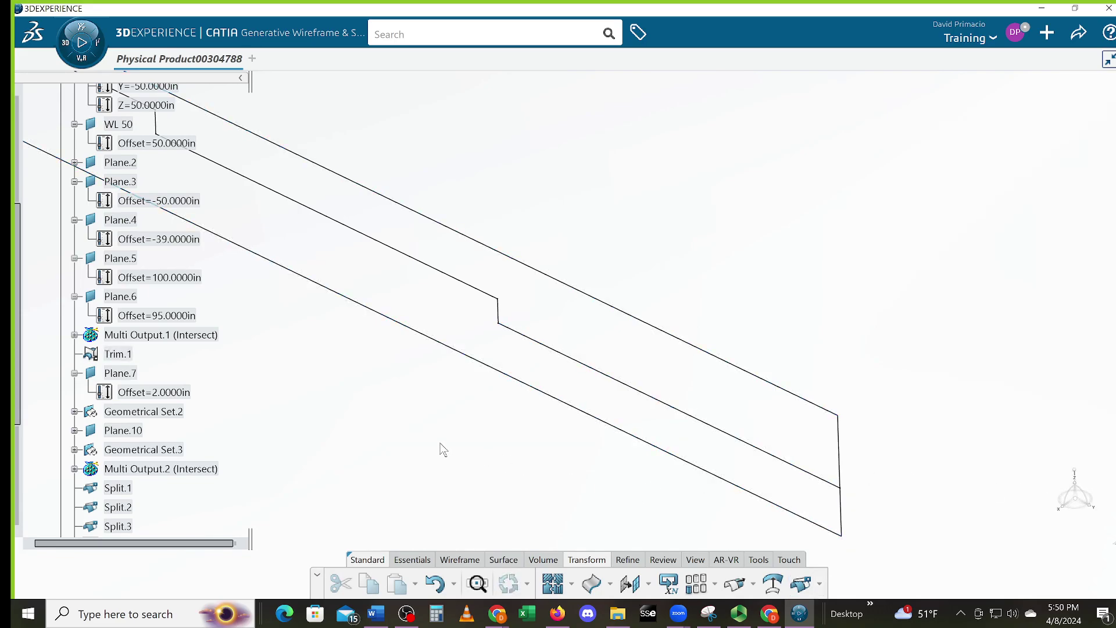
- Examine the Trim.1 outline and the planes, intersections and splits around it in the feature tree
{"action": "middle_click_drag", "start_coordinate": [452, 452], "coordinate": [498, 576]}
{"action": "middle_click_drag", "start_coordinate": [369, 367], "coordinate": [498, 354]}
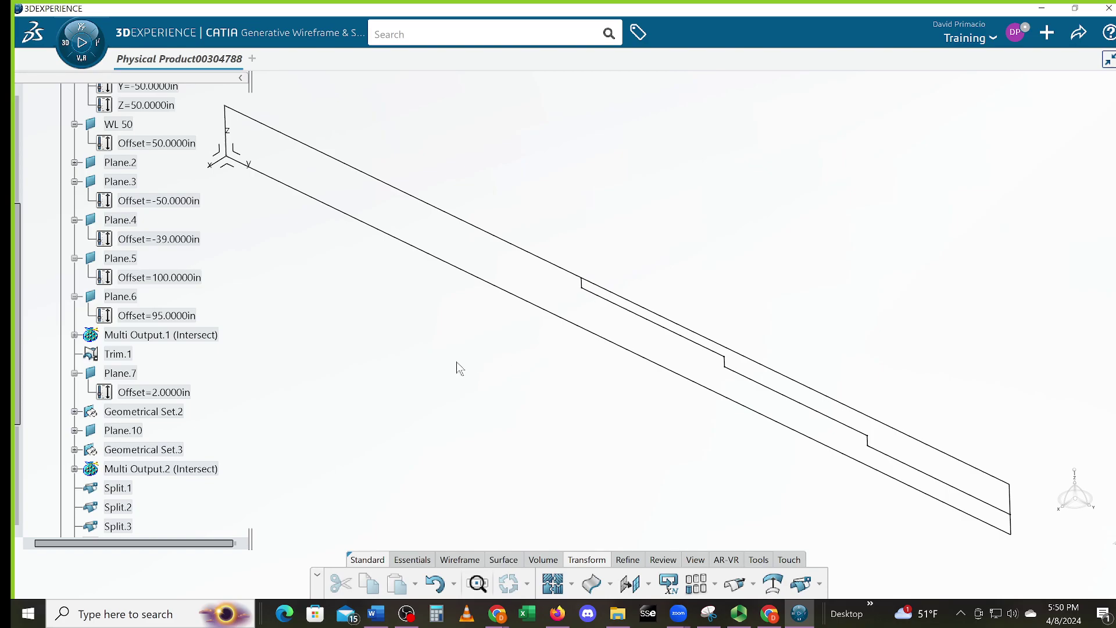
{"action": "scroll", "coordinate": [224, 264], "scroll_direction": "up", "scroll_amount": 2}
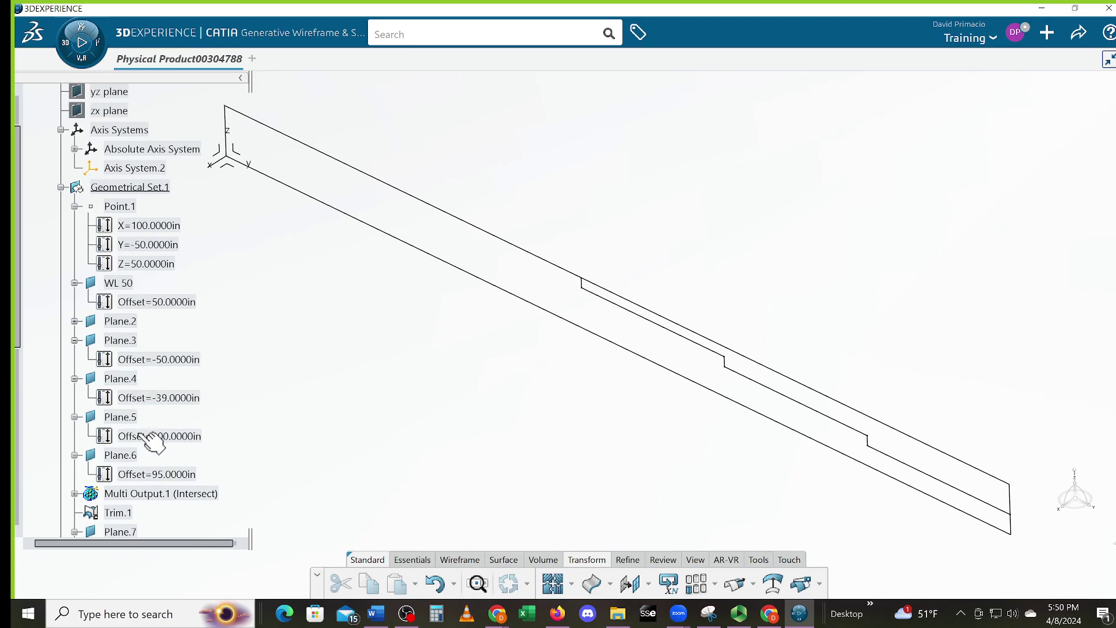
{"action": "scroll", "coordinate": [149, 436], "scroll_direction": "down", "scroll_amount": 3}
{"action": "left_click", "coordinate": [152, 457]}
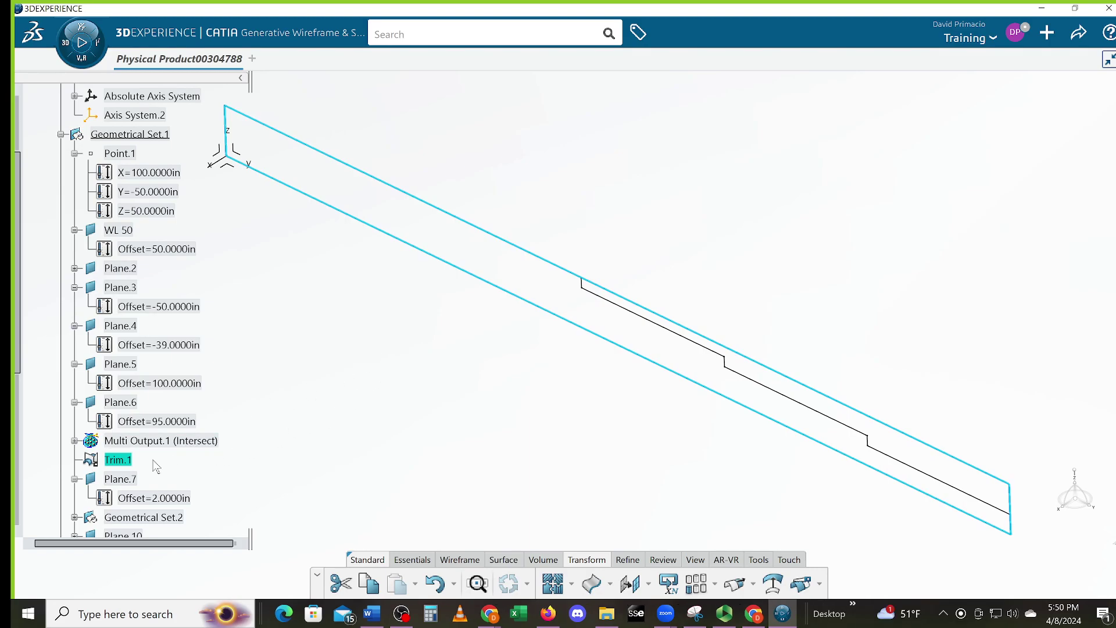
{"action": "scroll", "coordinate": [152, 459], "scroll_direction": "down", "scroll_amount": 10}
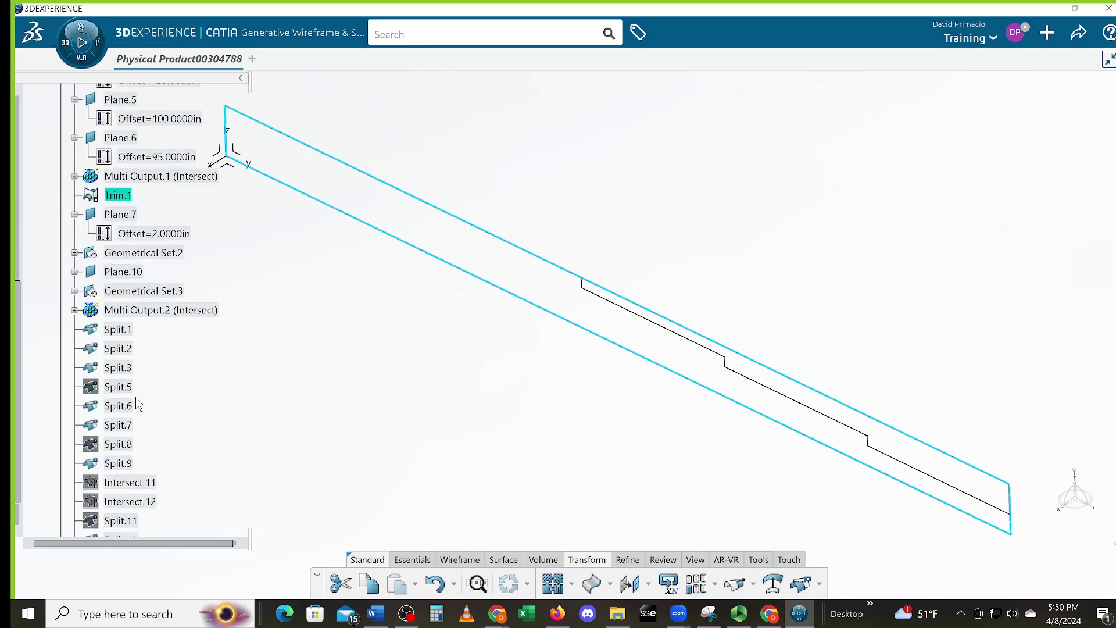
{"action": "scroll", "coordinate": [186, 466], "scroll_direction": "up", "scroll_amount": 4}
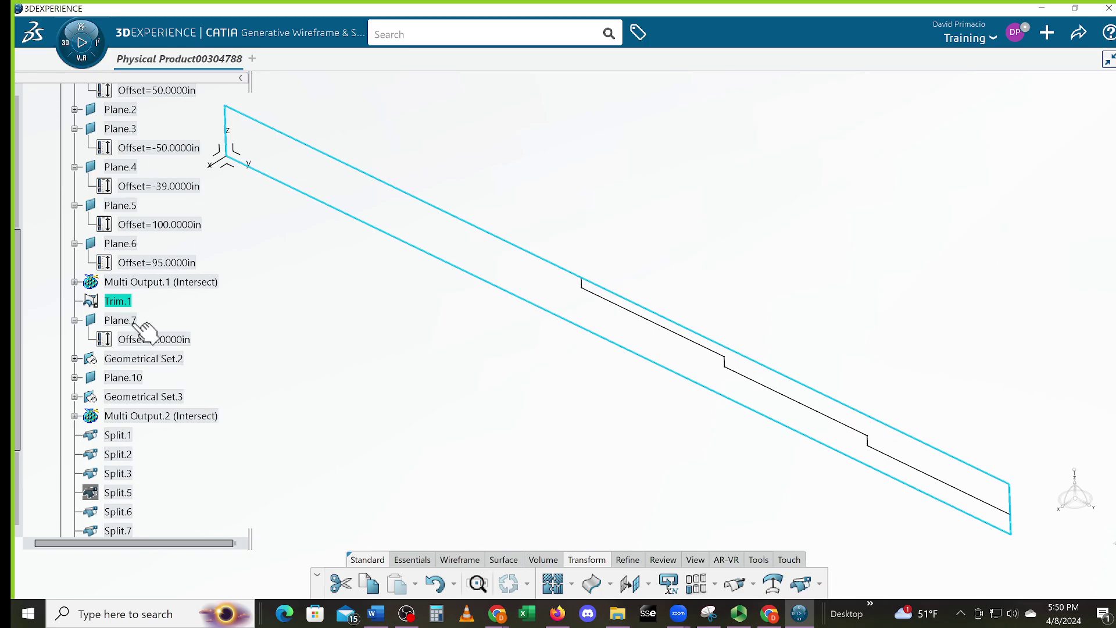
- Try to delete Multi Output.1 (Intersect) together with all its children, and undo the deletion
{"action": "left_click", "coordinate": [250, 337]}
{"action": "scroll", "coordinate": [249, 336], "scroll_direction": "up", "scroll_amount": 3}
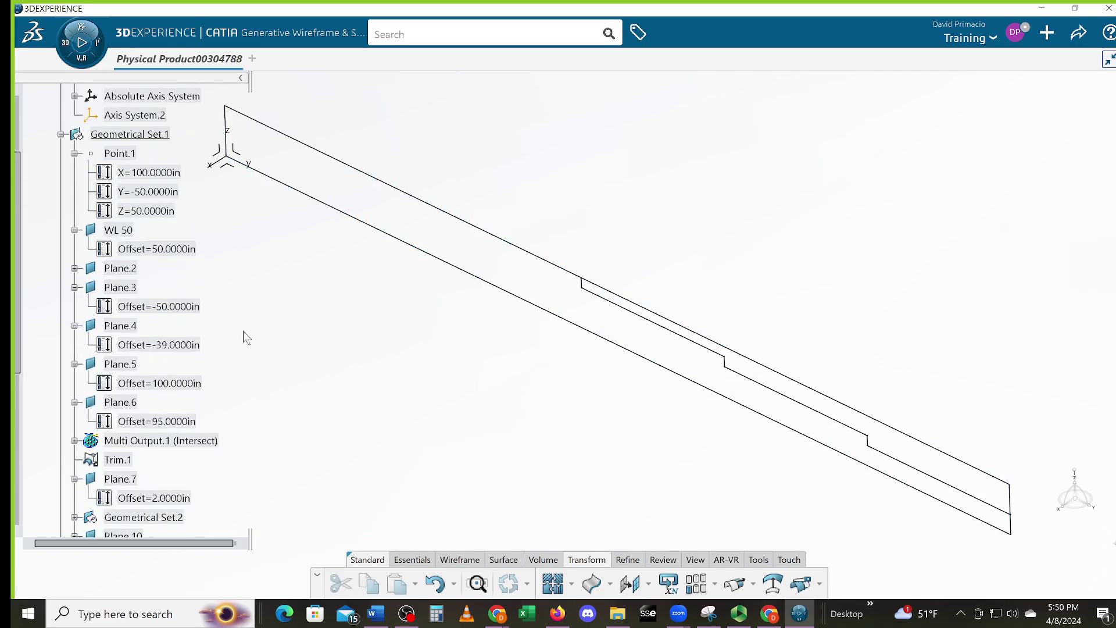
{"action": "scroll", "coordinate": [177, 378], "scroll_direction": "down", "scroll_amount": 3}
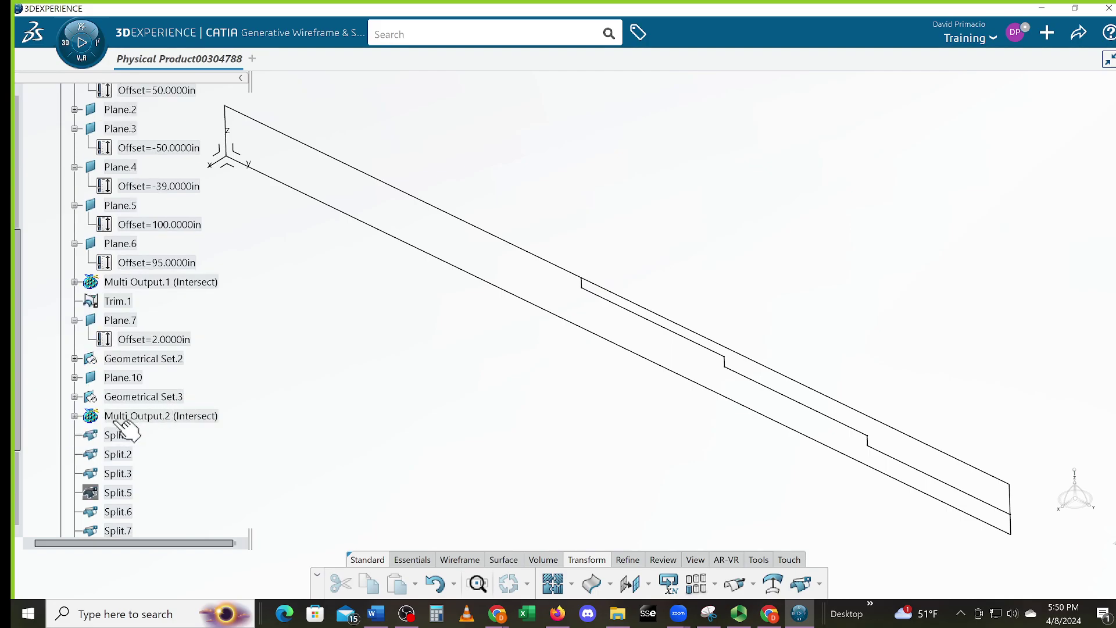
{"action": "left_click", "coordinate": [142, 417]}
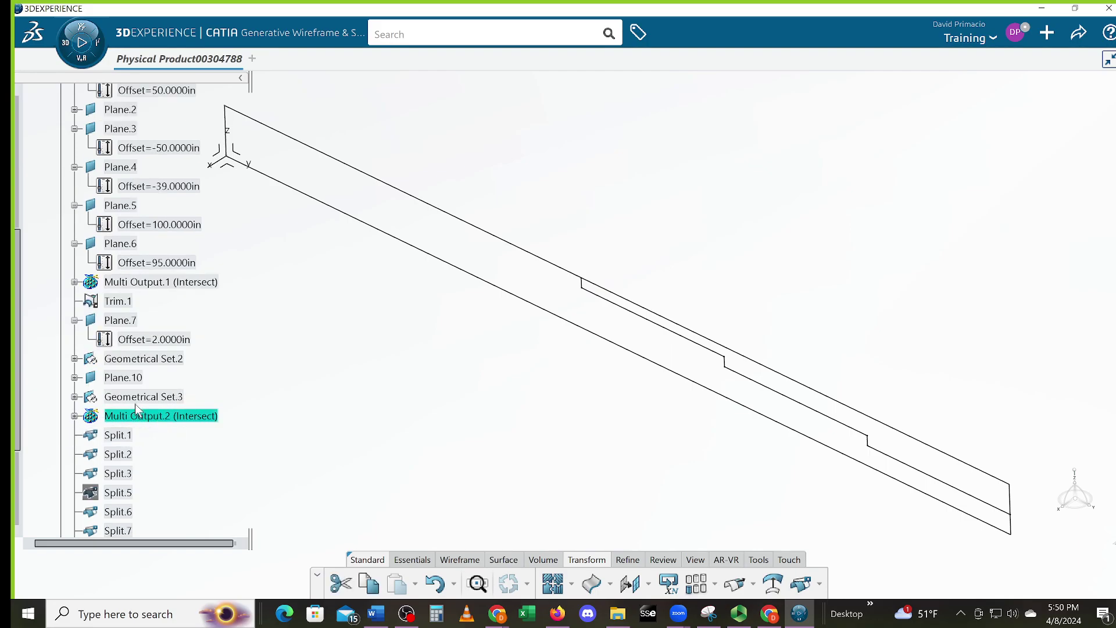
{"action": "left_click", "coordinate": [138, 291]}
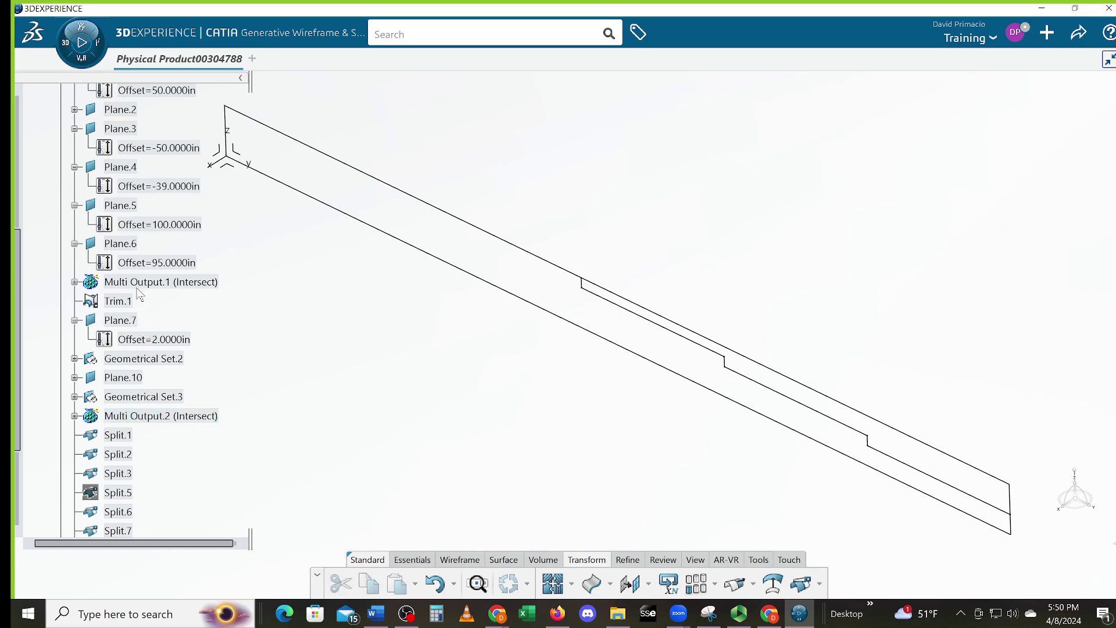
{"action": "left_click", "coordinate": [160, 284]}
{"action": "right_click", "coordinate": [146, 283]}
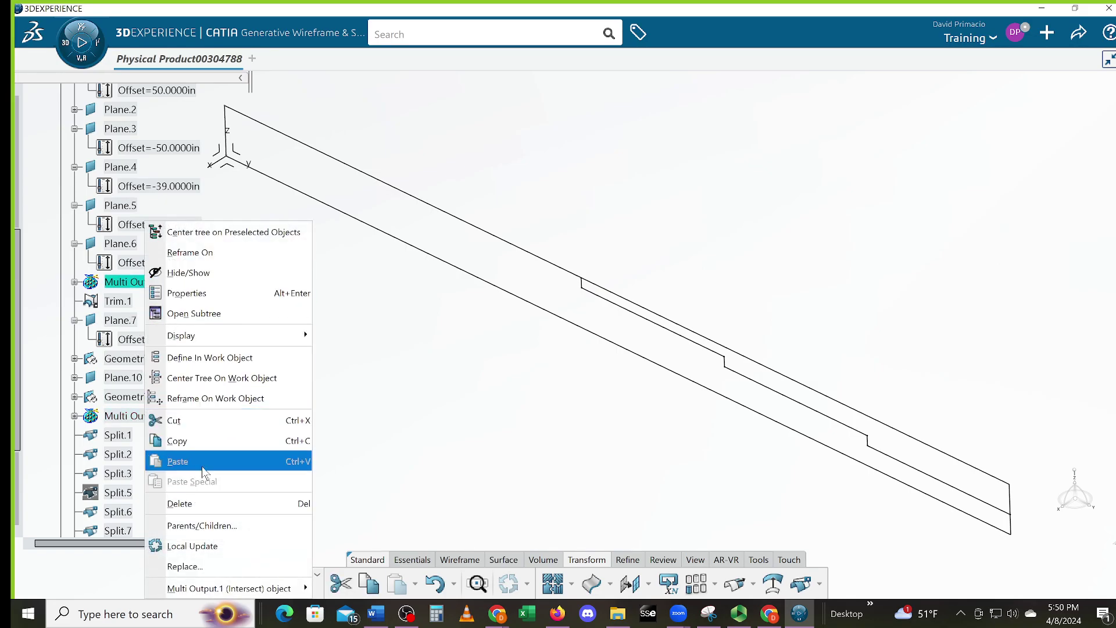
{"action": "left_click", "coordinate": [208, 501]}
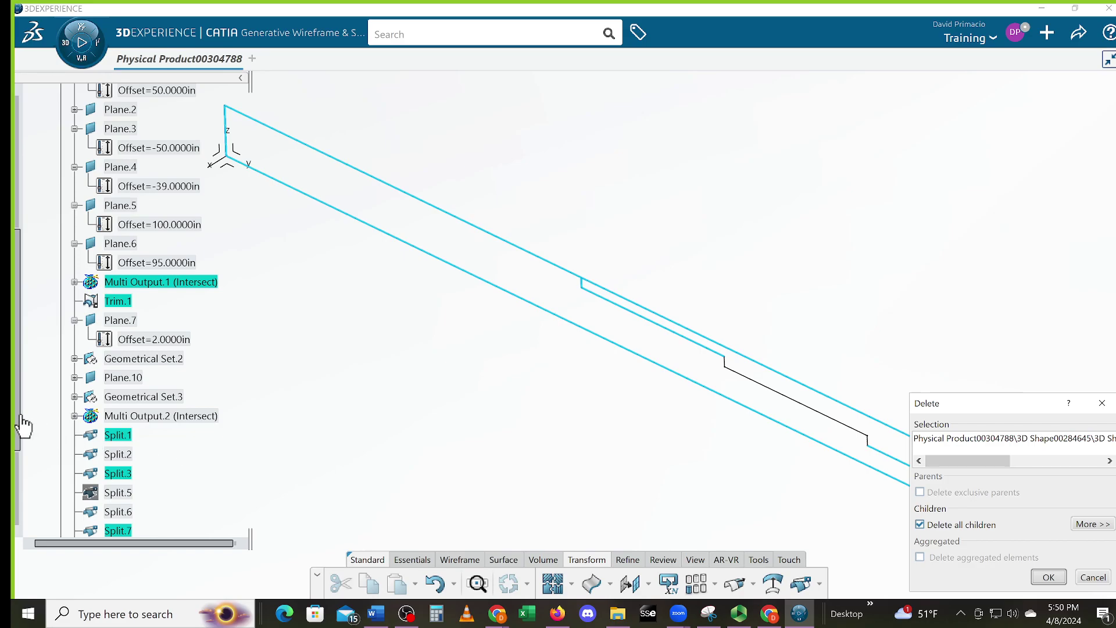
{"action": "left_click_drag", "start_coordinate": [23, 427], "coordinate": [24, 462]}
{"action": "left_click", "coordinate": [1049, 577]}
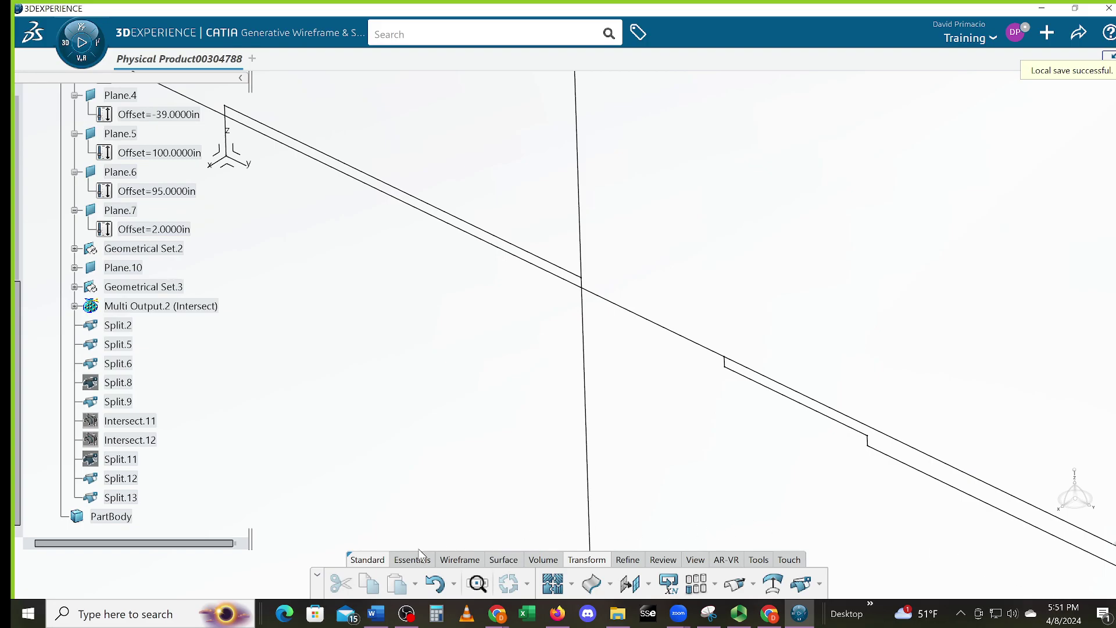
{"action": "left_click", "coordinate": [435, 583]}
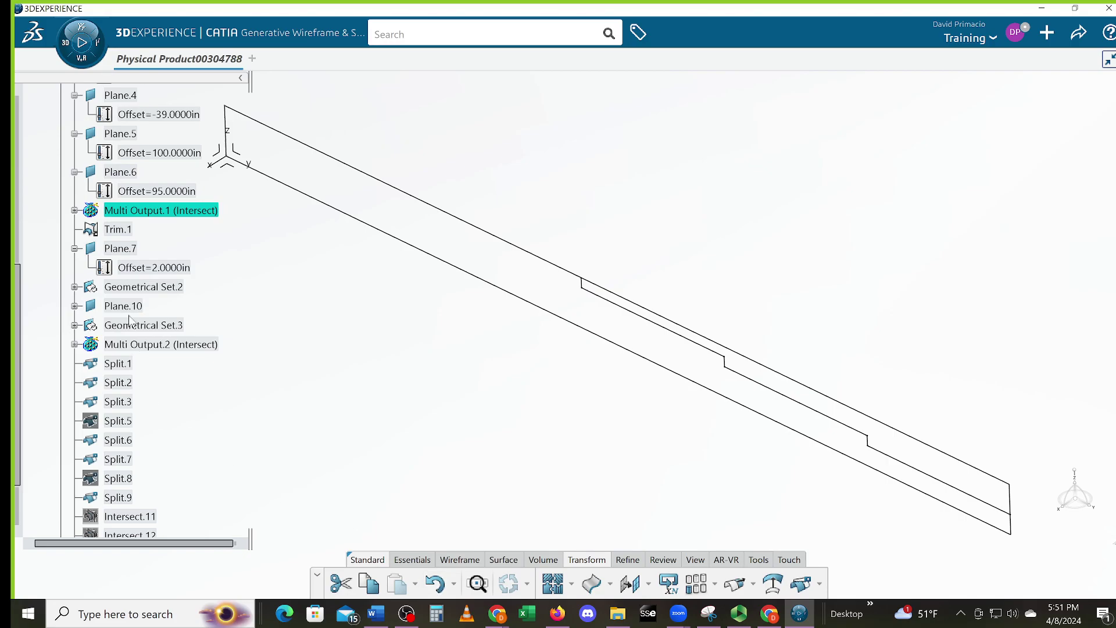
- Delete the Trim.1 feature without deleting its children or its exclusive parents
{"action": "left_click", "coordinate": [116, 232]}
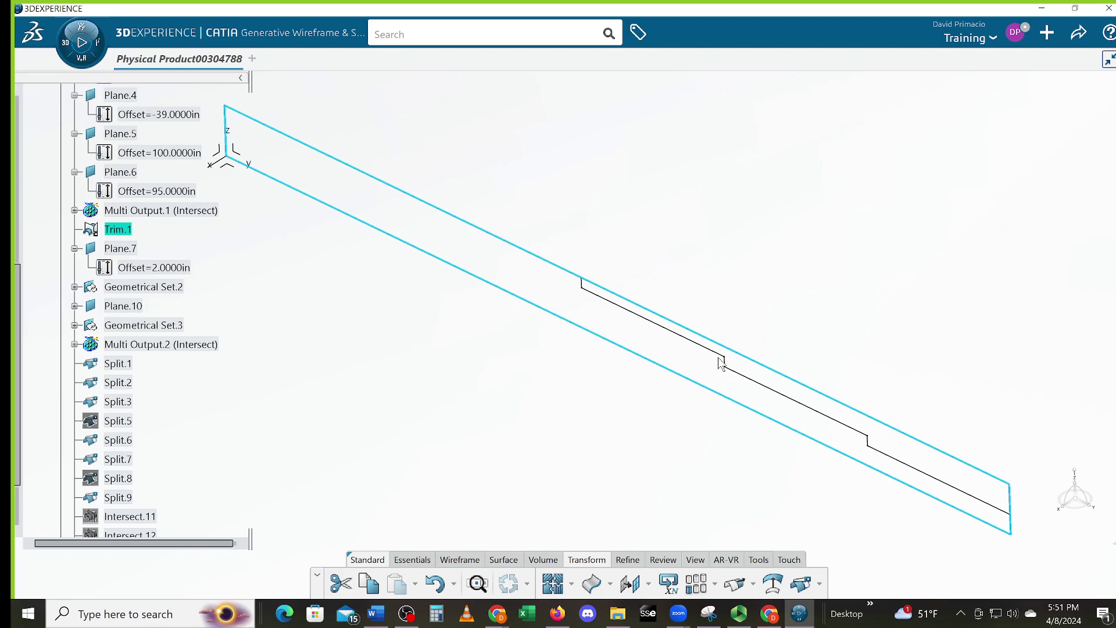
{"action": "key", "text": "Delete"}
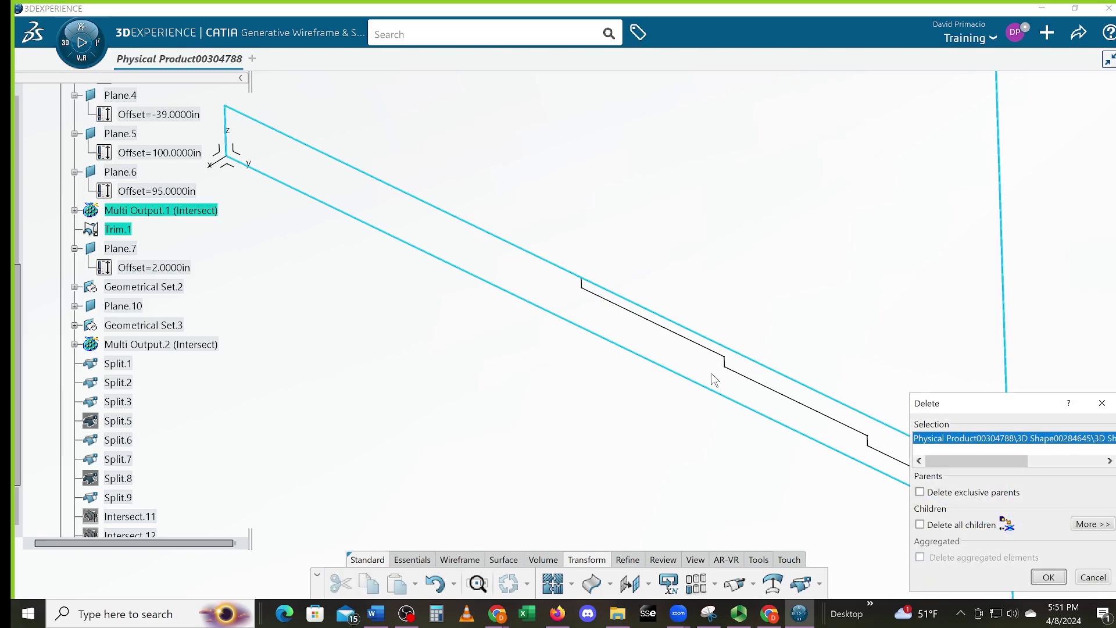
{"action": "left_click", "coordinate": [1037, 574]}
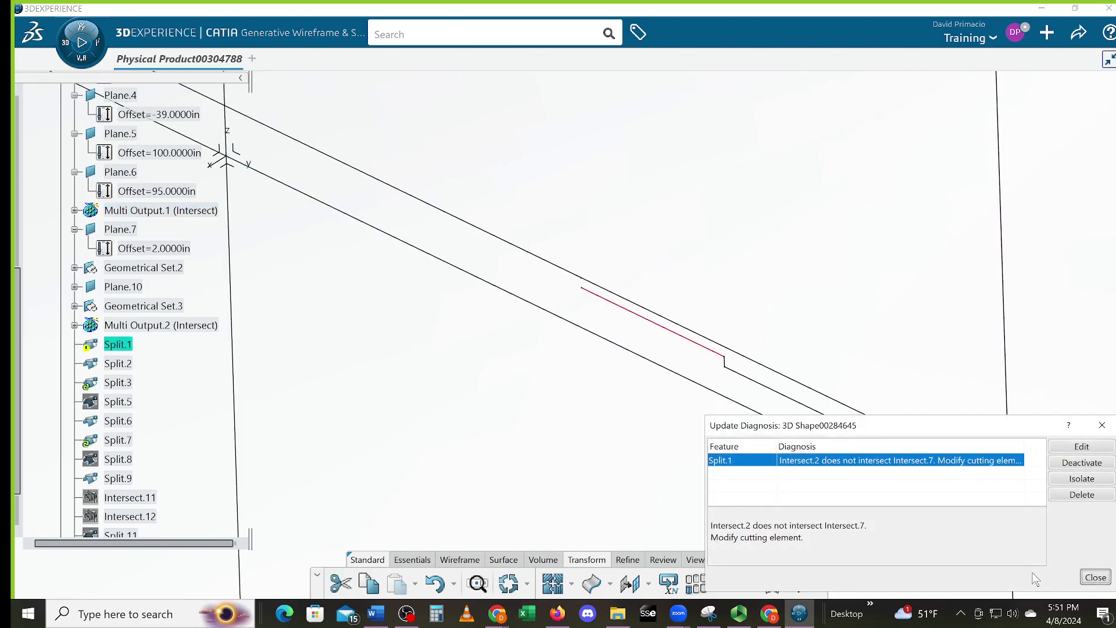
{"action": "left_click", "coordinate": [1095, 577]}
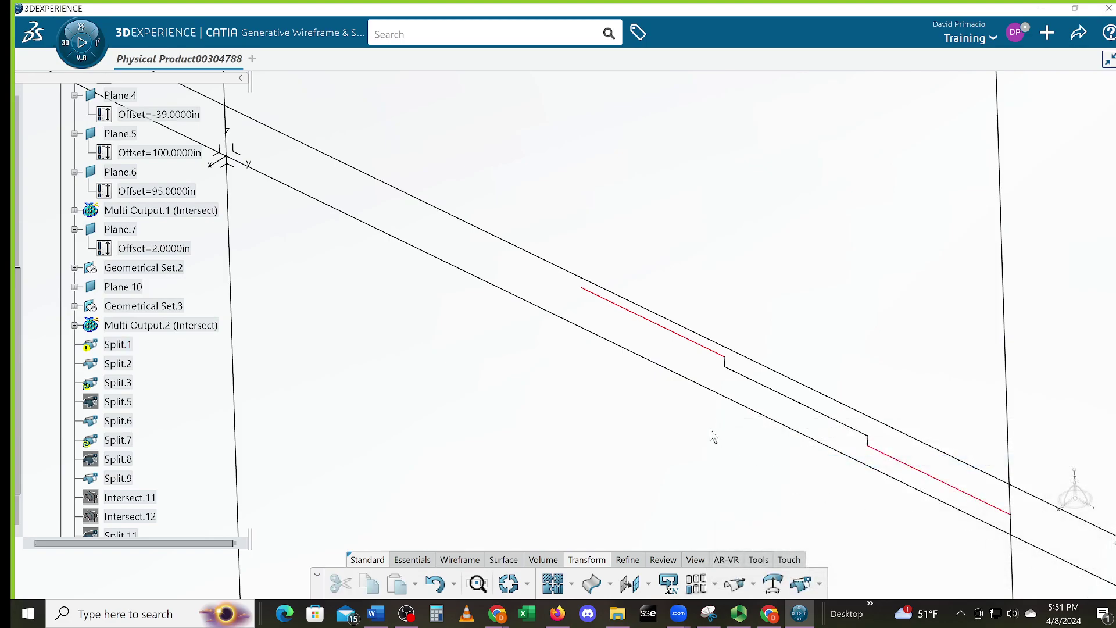
- Try to split the Split.3 line at the first step of the profile using Intersect.3 as the cutting element
{"action": "middle_click_drag", "start_coordinate": [526, 394], "coordinate": [527, 401]}
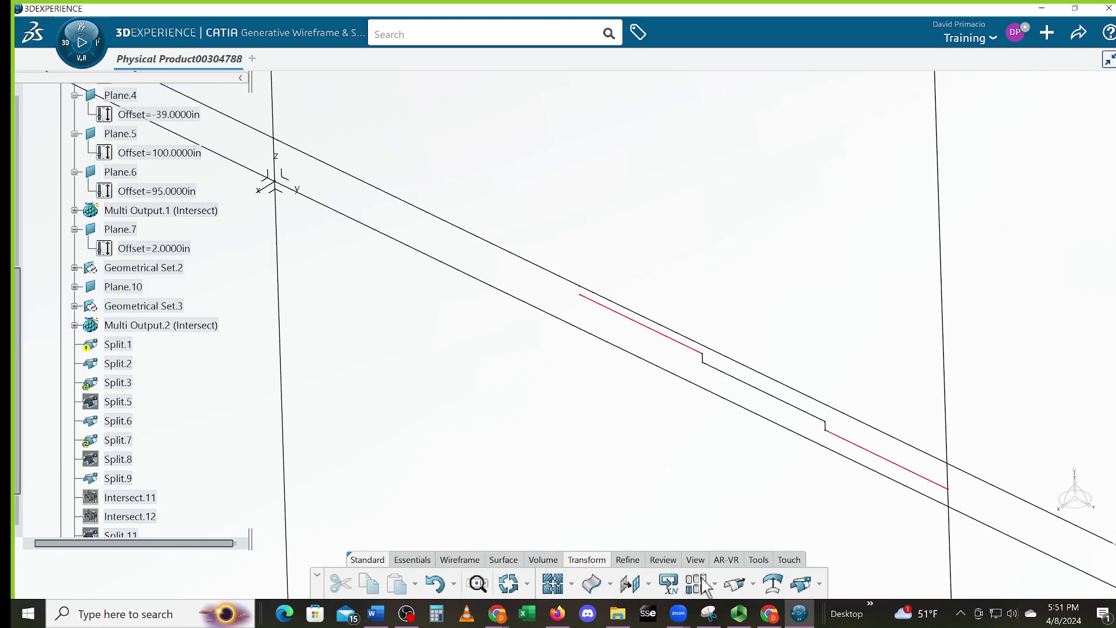
{"action": "left_click", "coordinate": [806, 588]}
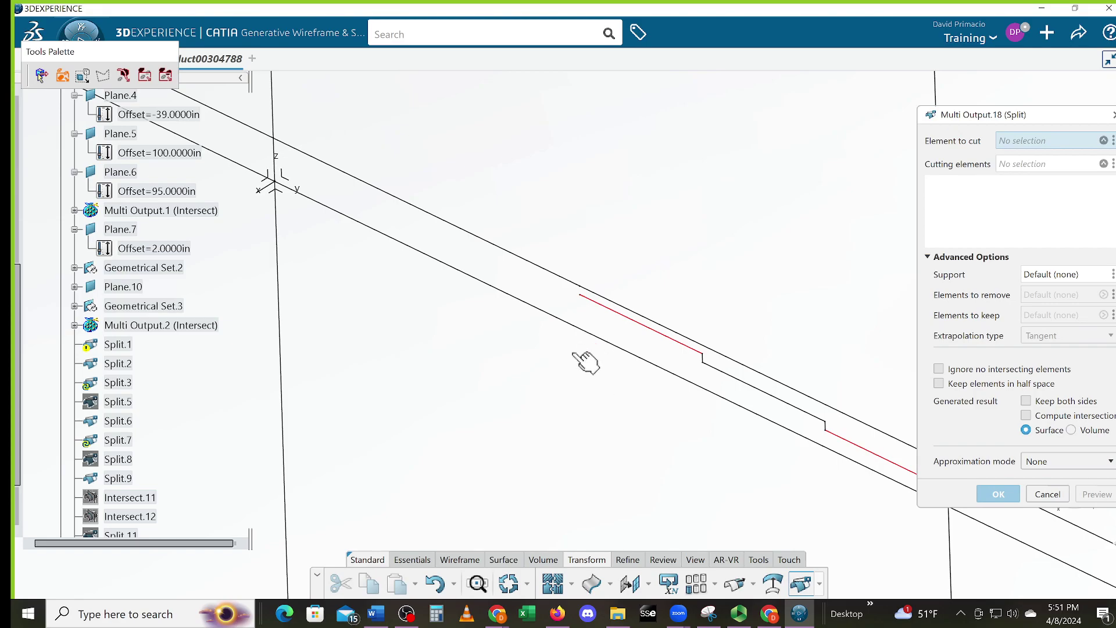
{"action": "left_click", "coordinate": [624, 317]}
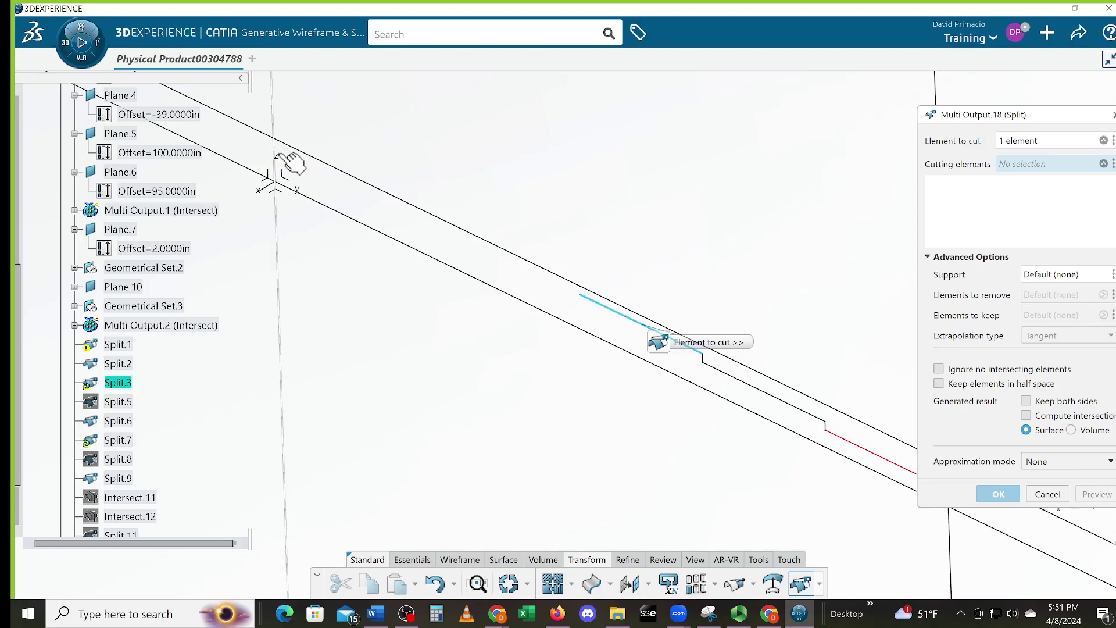
{"action": "key", "text": "Return"}
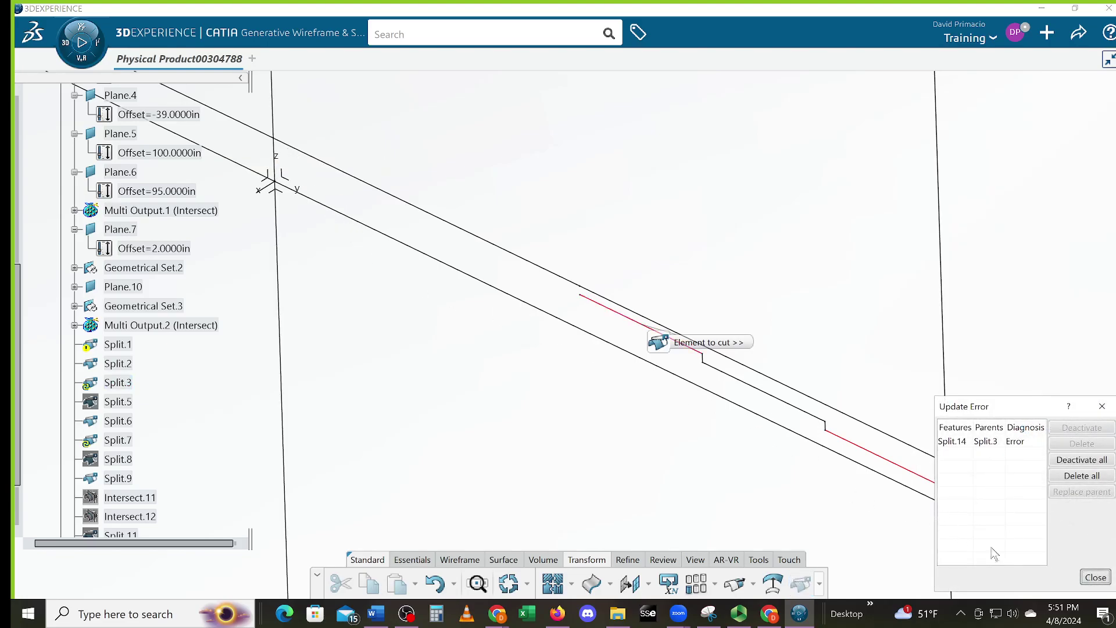
{"action": "left_click", "coordinate": [1089, 575]}
{"action": "left_click", "coordinate": [1084, 579]}
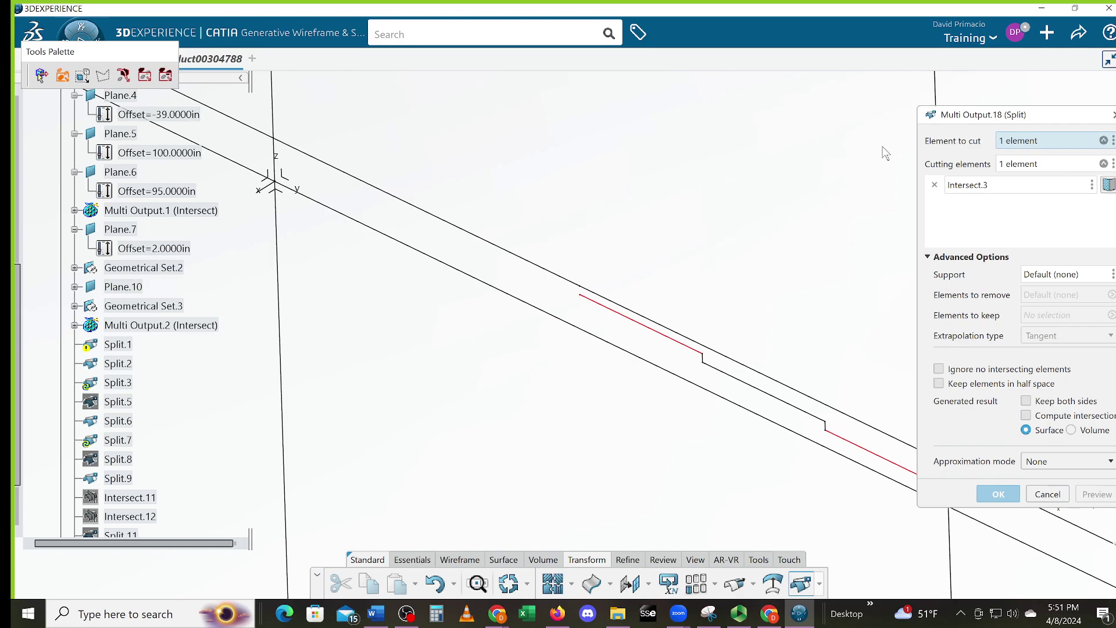
{"action": "left_click", "coordinate": [1054, 500]}
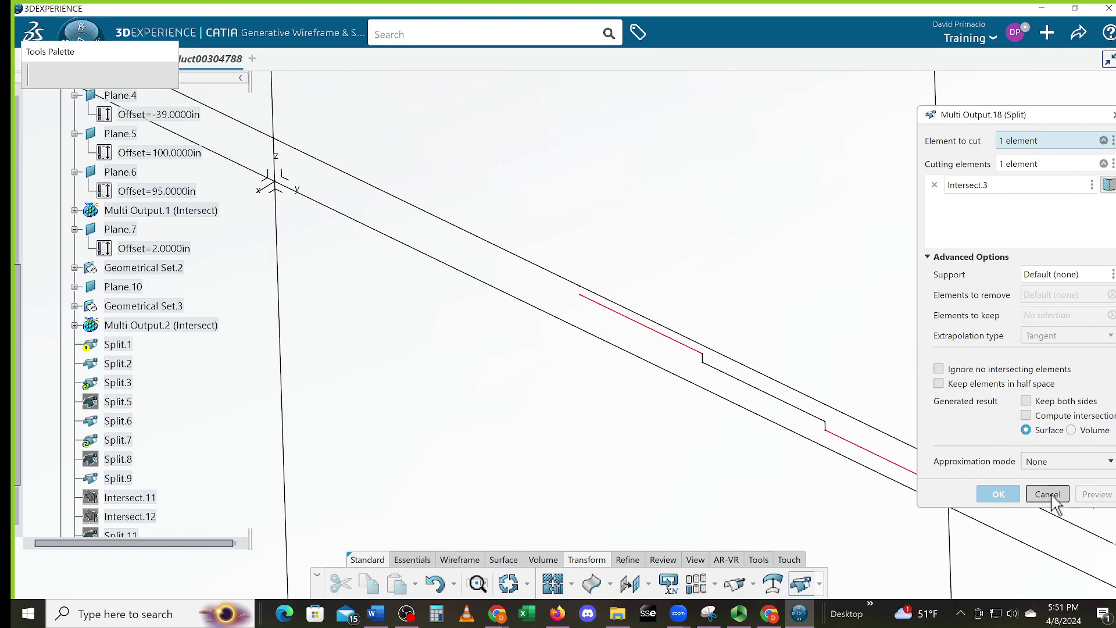
{"action": "middle_click_drag", "start_coordinate": [564, 406], "coordinate": [568, 441]}
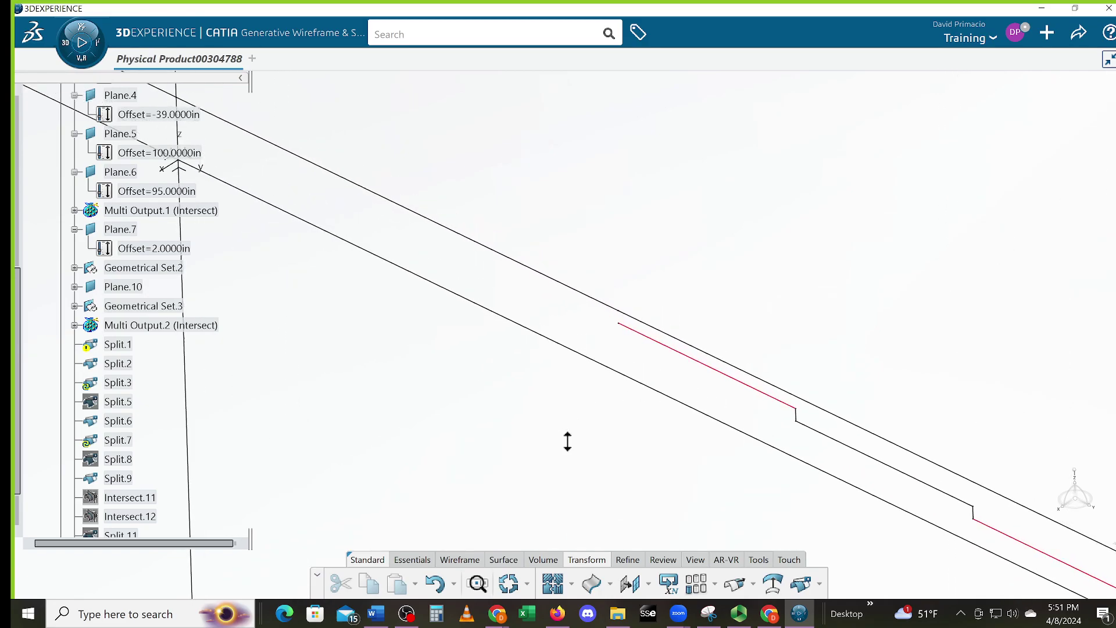
{"action": "left_click", "coordinate": [459, 559]}
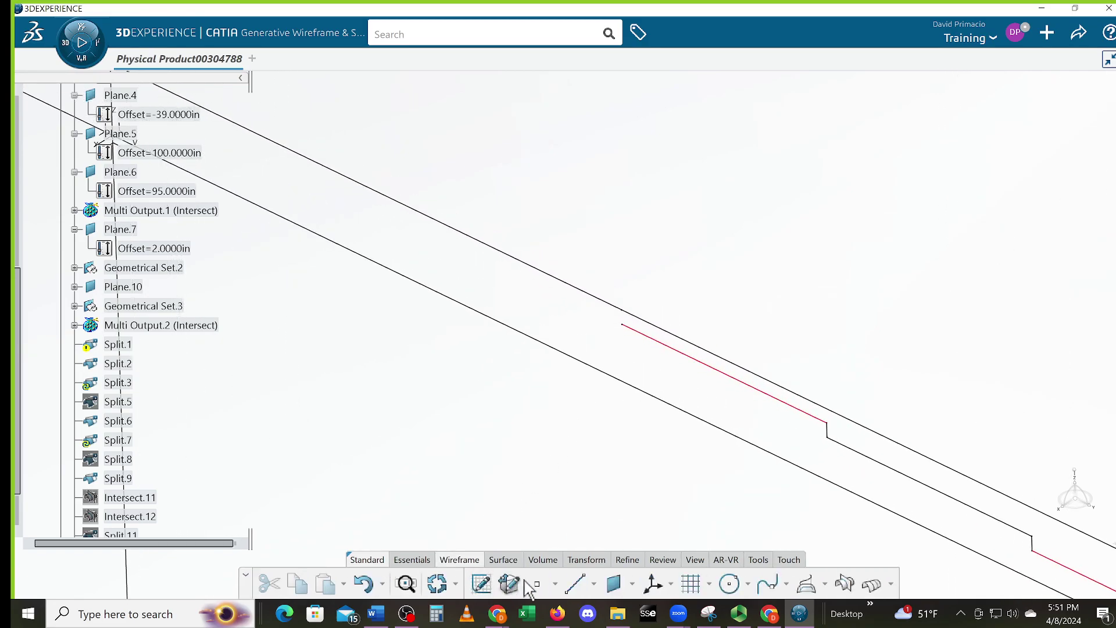
{"action": "left_click", "coordinate": [574, 584]}
{"action": "middle_click_drag", "start_coordinate": [557, 447], "coordinate": [622, 394]}
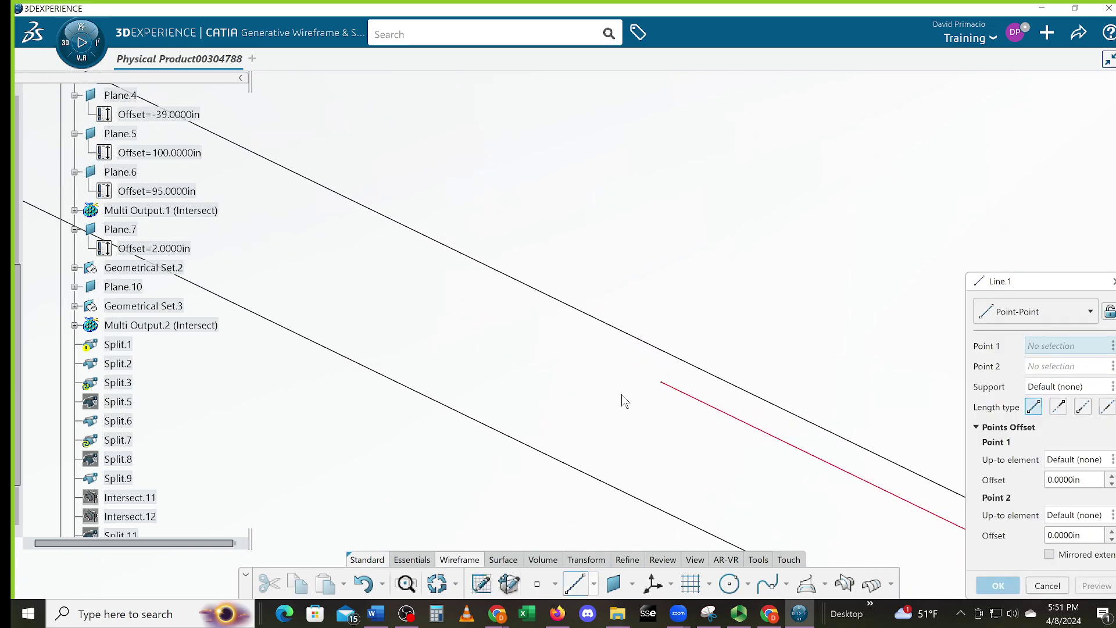
{"action": "left_click", "coordinate": [664, 386]}
{"action": "left_click", "coordinate": [654, 364]}
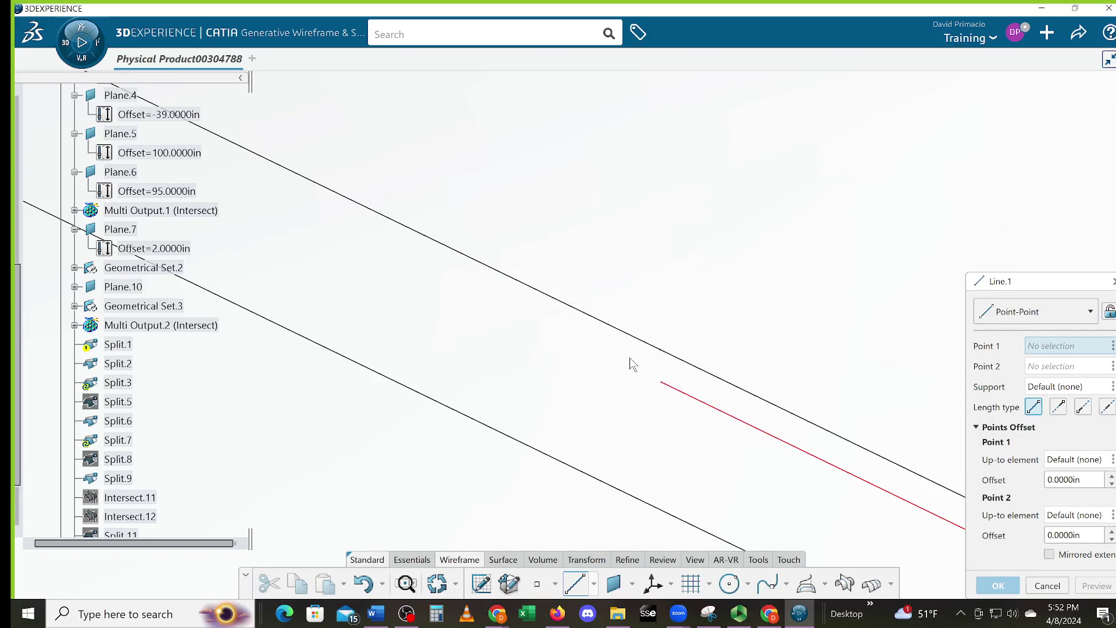
{"action": "left_click", "coordinate": [664, 351]}
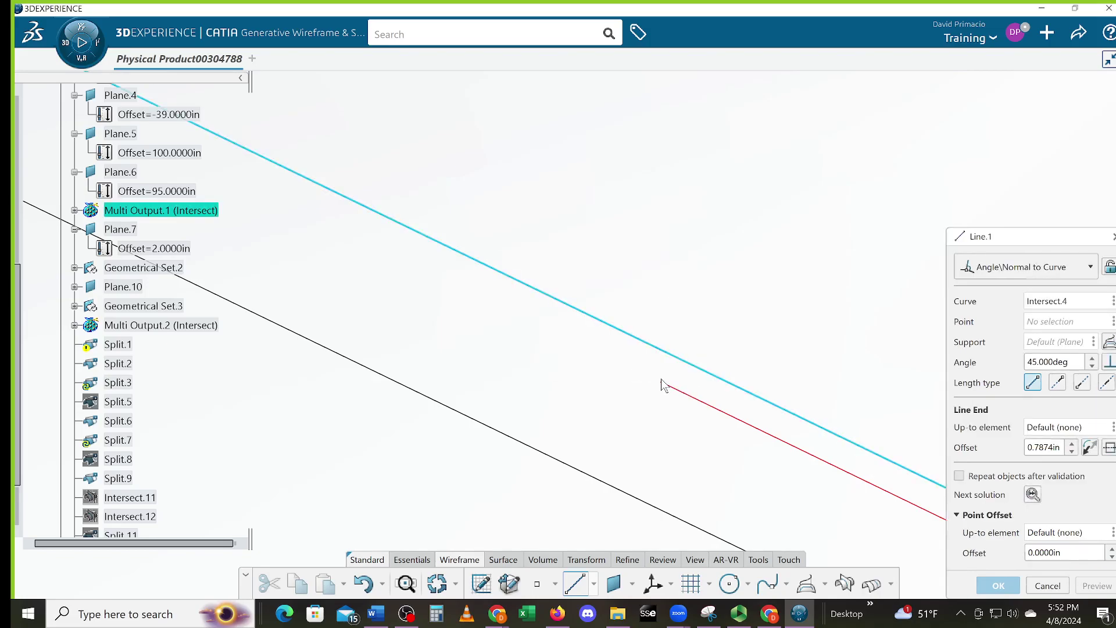
{"action": "left_click", "coordinate": [1045, 586]}
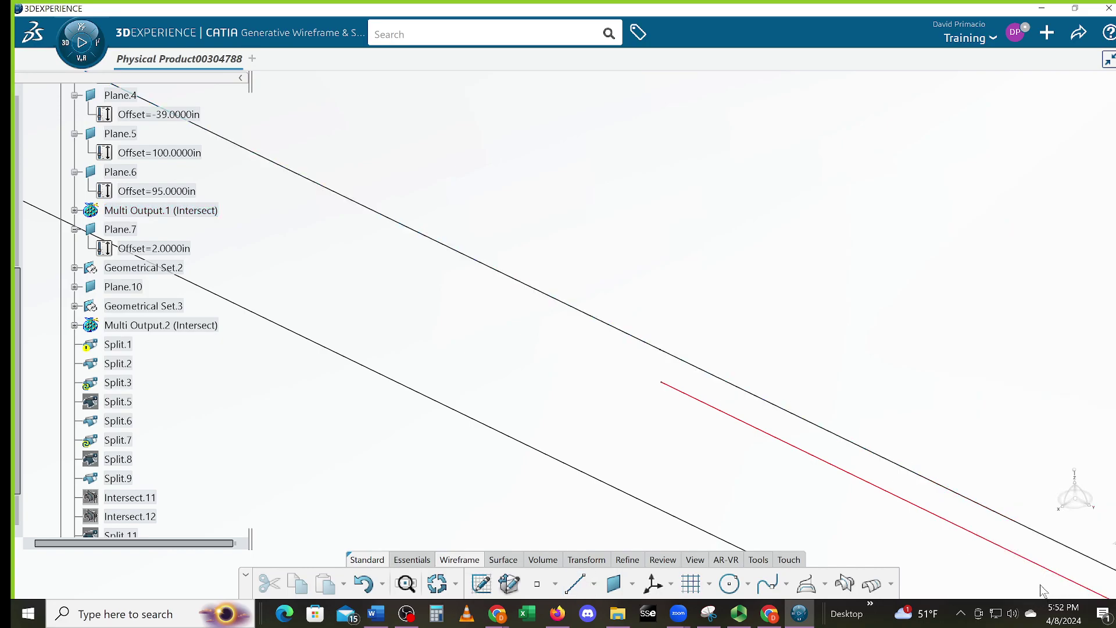
- Delete all features from Split.1 through Split.13, including Intersect.11 and Intersect.12, keeping their parents
{"action": "middle_click_drag", "start_coordinate": [547, 465], "coordinate": [539, 511]}
{"action": "middle_click_drag", "start_coordinate": [555, 458], "coordinate": [551, 508]}
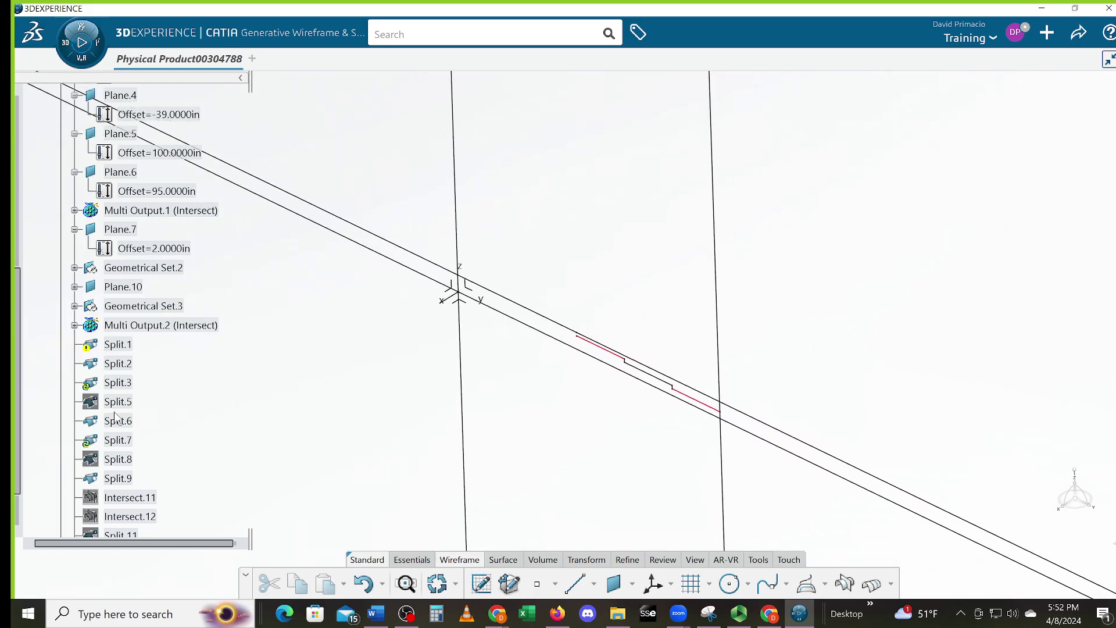
{"action": "left_click", "coordinate": [125, 345]}
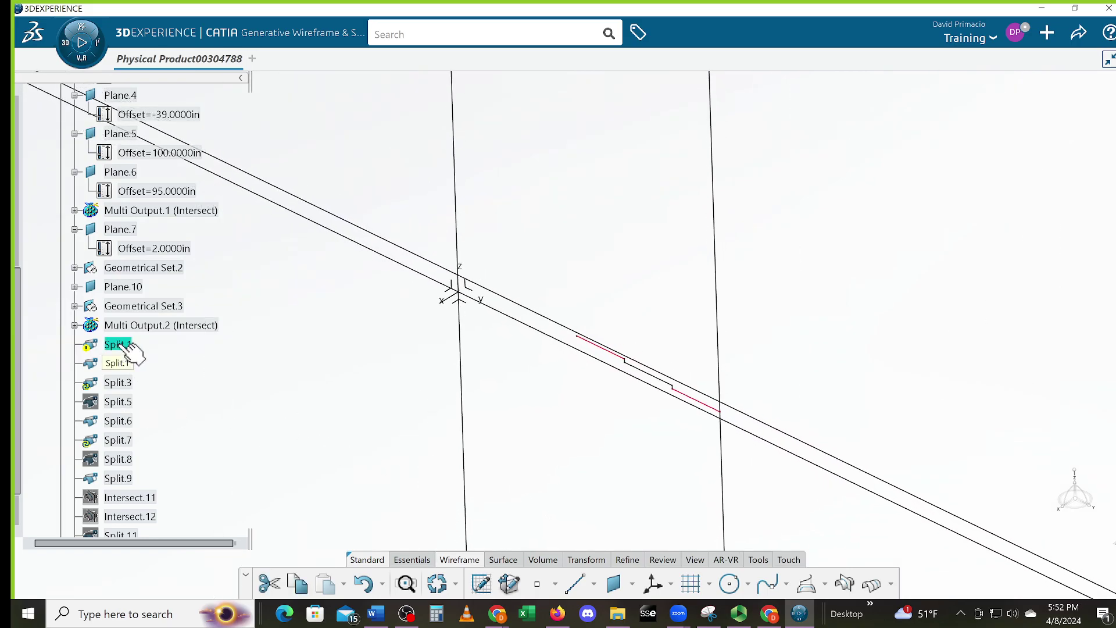
{"action": "scroll", "coordinate": [183, 434], "scroll_direction": "down", "scroll_amount": 3}
{"action": "scroll", "coordinate": [183, 435], "scroll_direction": "up", "scroll_amount": 2}
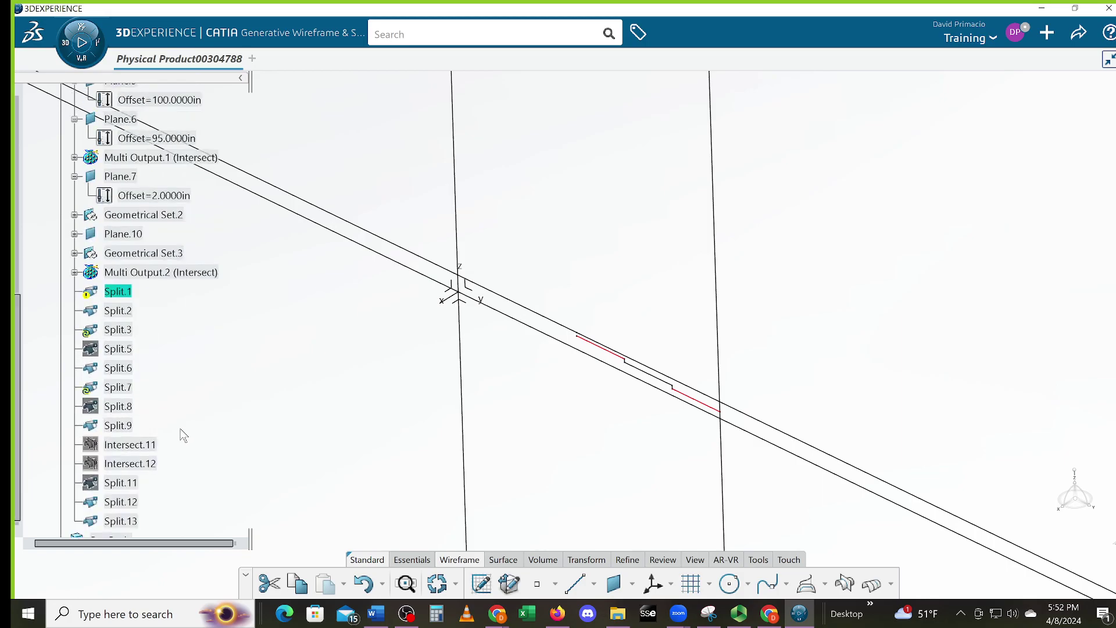
{"action": "left_click", "coordinate": [139, 520], "text": "shift"}
{"action": "key", "text": "Delete"}
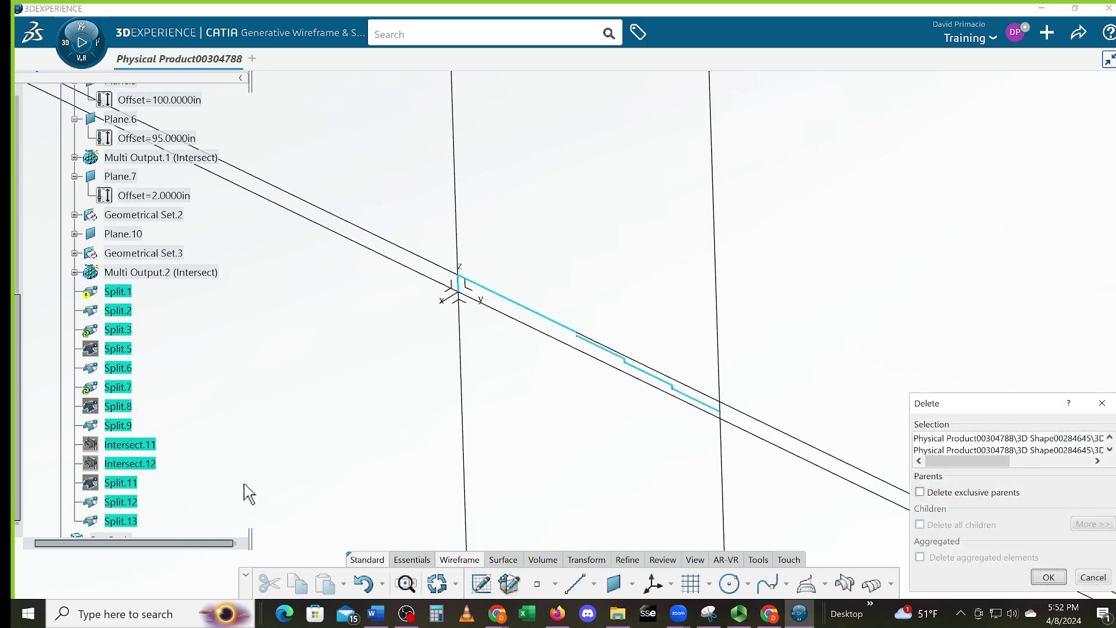
{"action": "left_click", "coordinate": [1052, 578]}
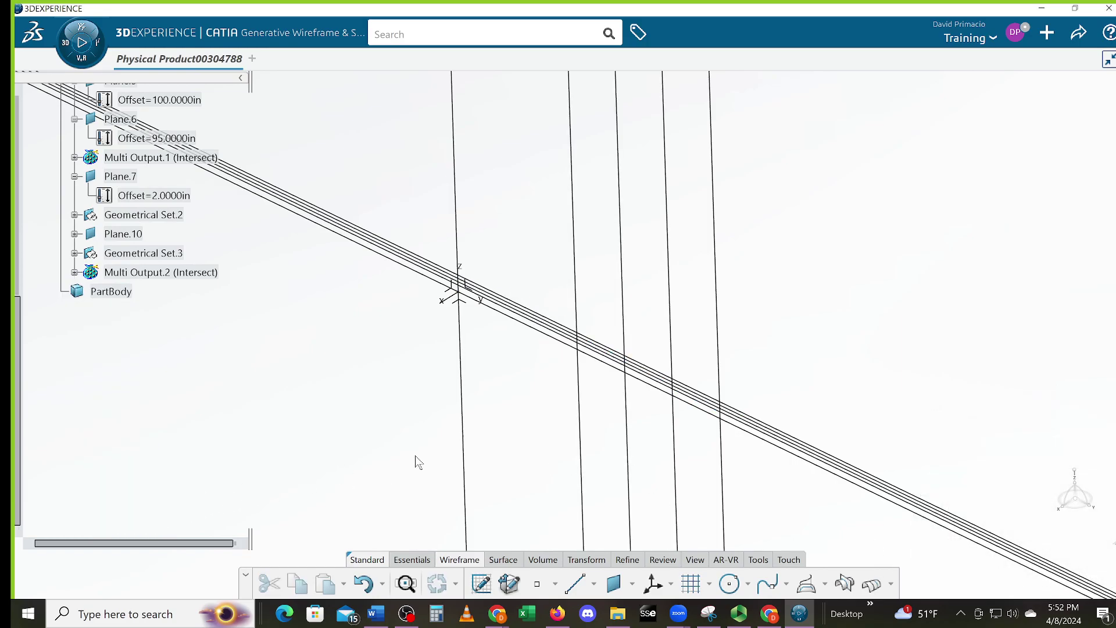
- Examine the crossing lines of Multi Output.2 (Intersect) and the surface, volume and transform commands available for them
{"action": "middle_click_drag", "start_coordinate": [256, 393], "coordinate": [202, 345]}
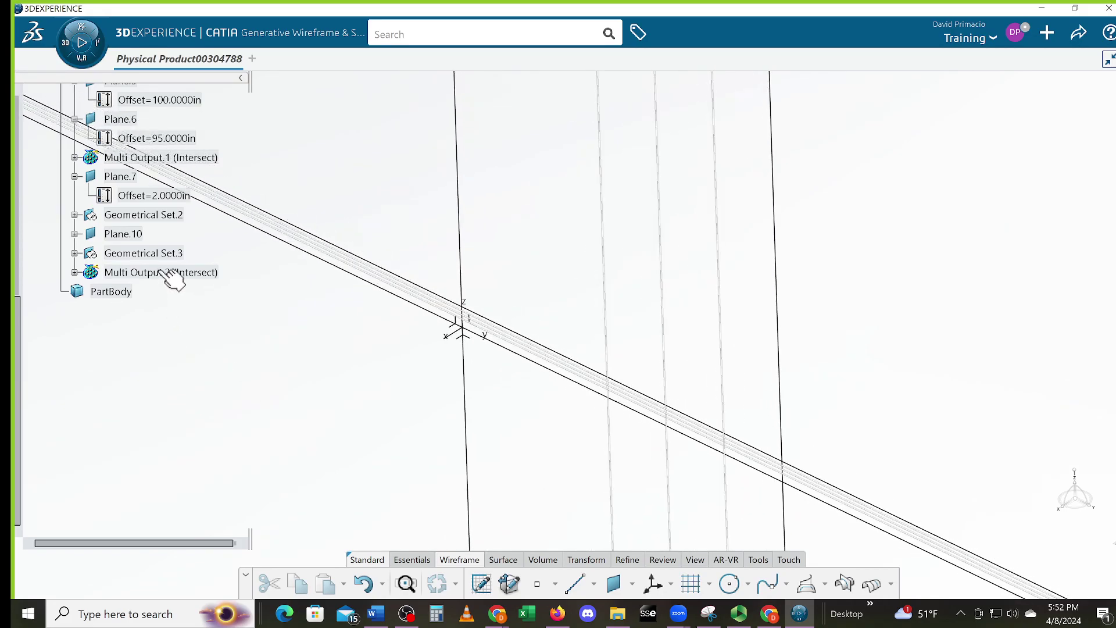
{"action": "middle_click_drag", "start_coordinate": [436, 446], "coordinate": [507, 415]}
{"action": "middle_click_drag", "start_coordinate": [742, 478], "coordinate": [617, 442]}
{"action": "middle_click_drag", "start_coordinate": [835, 524], "coordinate": [764, 441]}
{"action": "middle_click_drag", "start_coordinate": [740, 483], "coordinate": [610, 352]}
{"action": "middle_click_drag", "start_coordinate": [665, 400], "coordinate": [654, 391]}
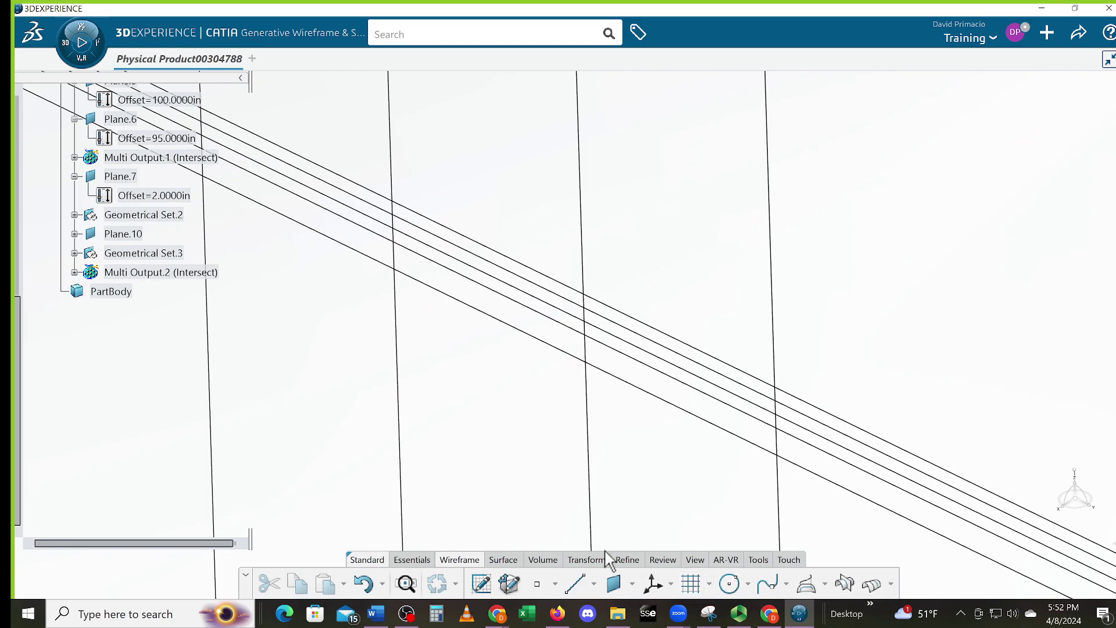
{"action": "left_click", "coordinate": [504, 559]}
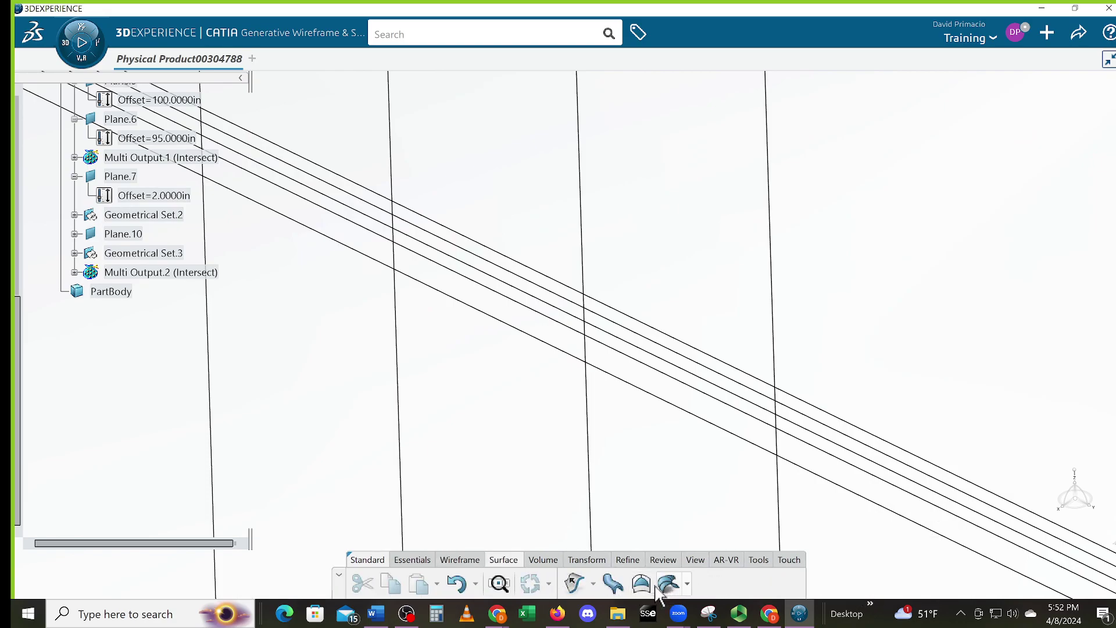
{"action": "left_click", "coordinate": [543, 559]}
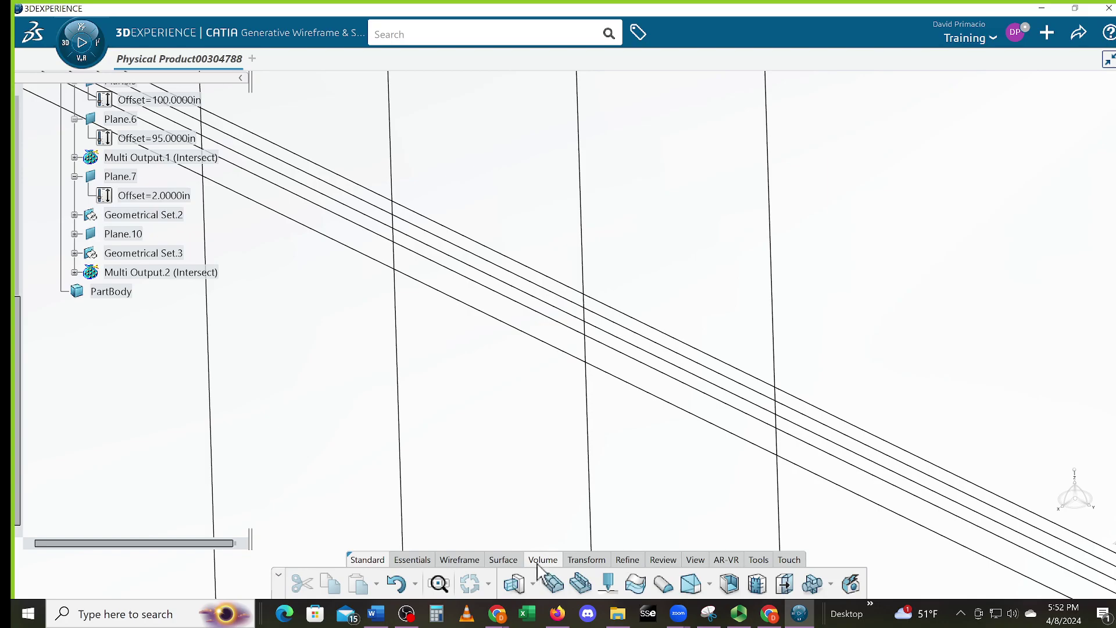
{"action": "left_click", "coordinate": [587, 559]}
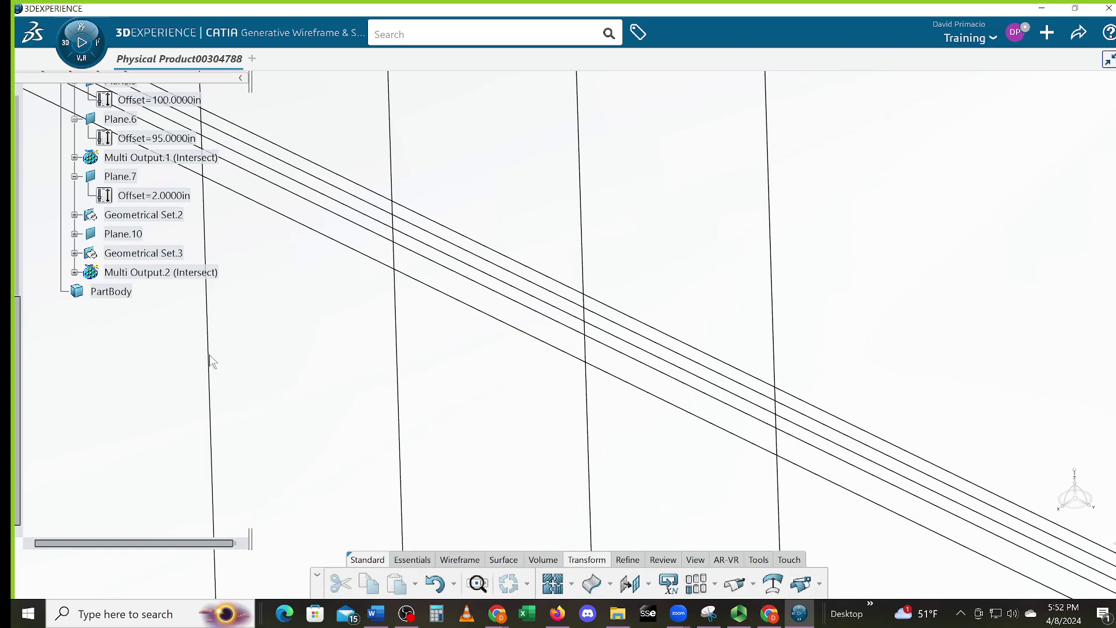
{"action": "left_click", "coordinate": [165, 273]}
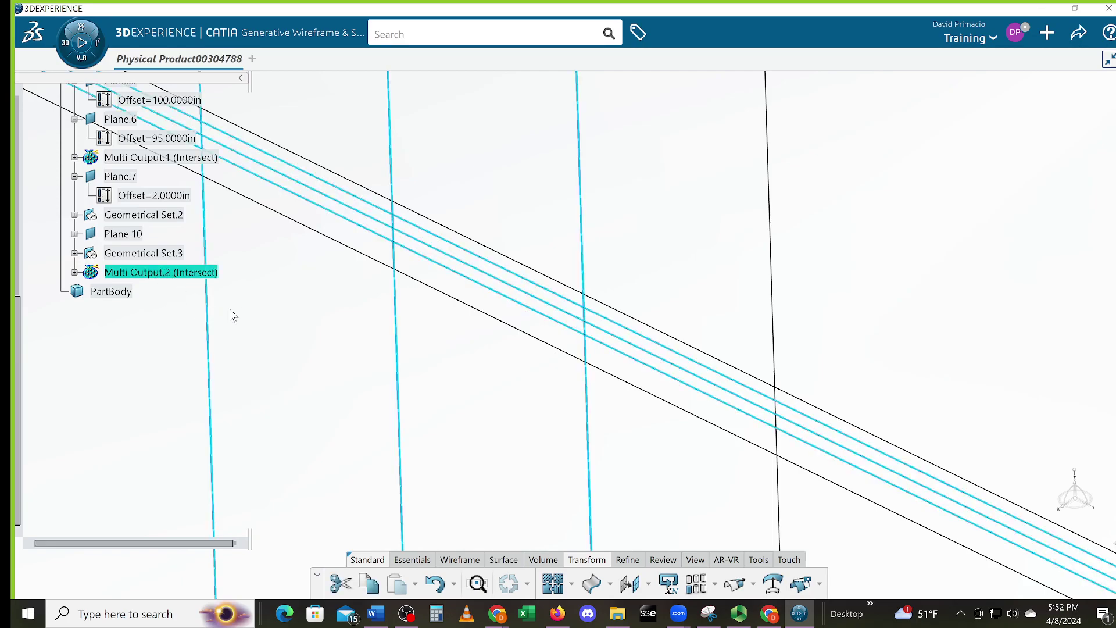
- Examine the lines of Multi Output.1 (Intersect) and Multi Output.2 (Intersect) by highlighting each set in the wireframe
{"action": "middle_click_drag", "start_coordinate": [279, 294], "coordinate": [459, 388]}
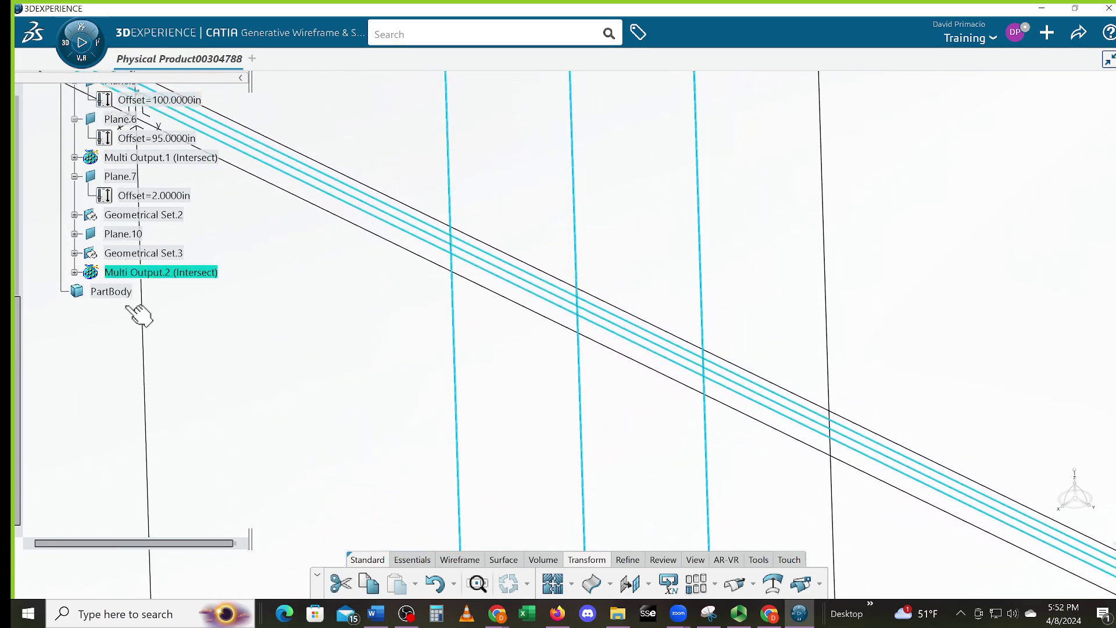
{"action": "left_click", "coordinate": [74, 273]}
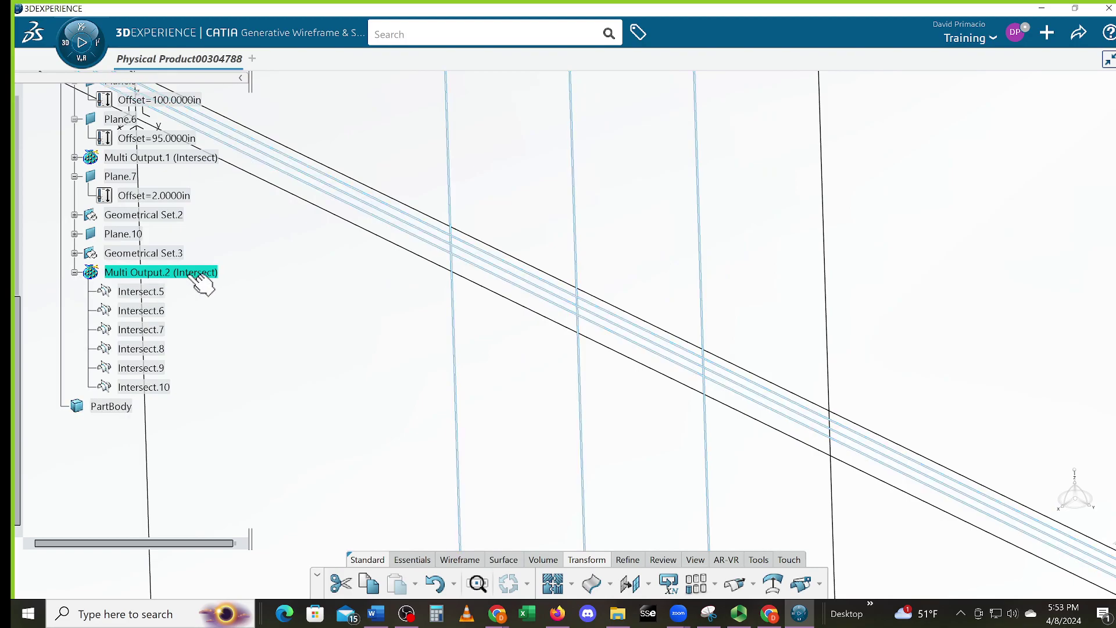
{"action": "scroll", "coordinate": [82, 228], "scroll_direction": "up", "scroll_amount": 3}
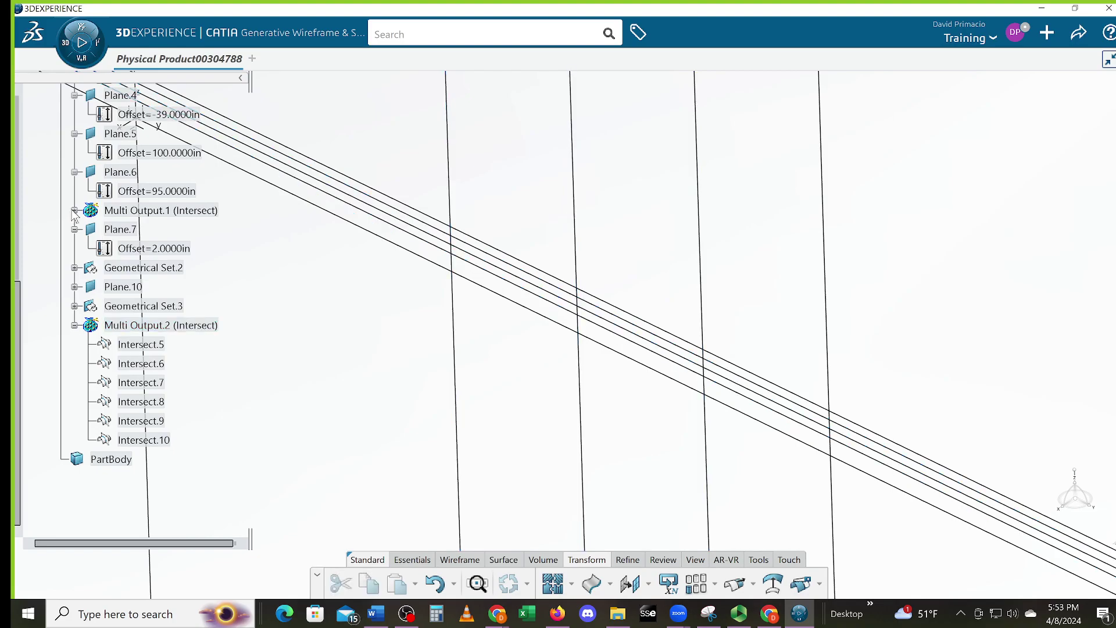
{"action": "left_click", "coordinate": [116, 210]}
{"action": "middle_click_drag", "start_coordinate": [302, 309], "coordinate": [398, 369]}
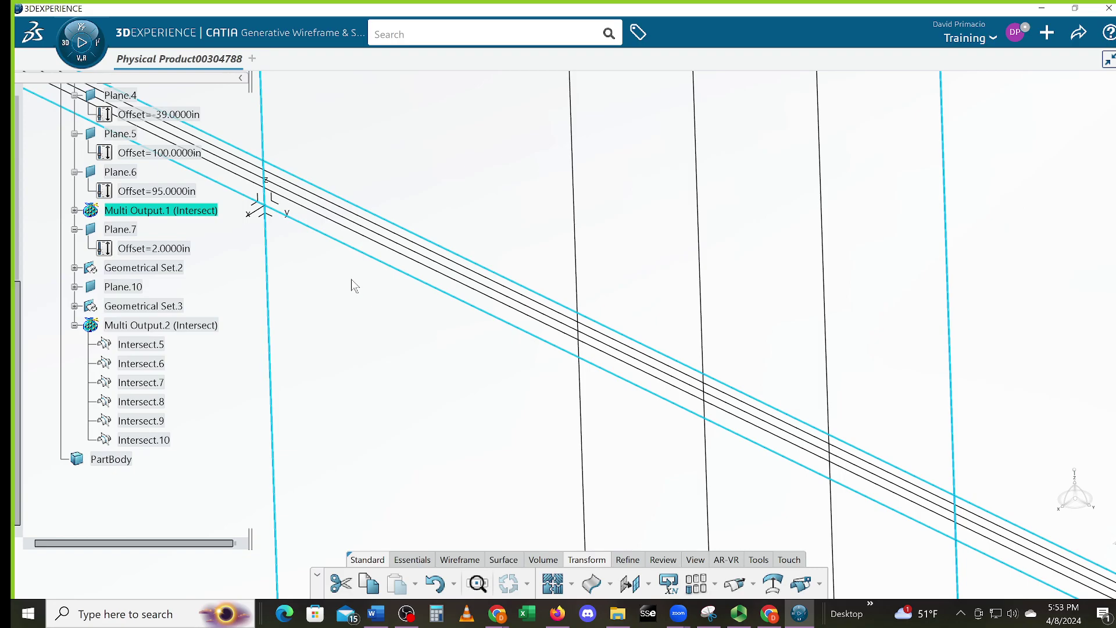
{"action": "left_click", "coordinate": [466, 382]}
{"action": "mouse_move", "coordinate": [900, 510]}
{"action": "middle_mouse_down"}
{"action": "mouse_move", "coordinate": [855, 486]}
{"action": "mouse_move", "coordinate": [882, 499]}
{"action": "middle_mouse_up"}
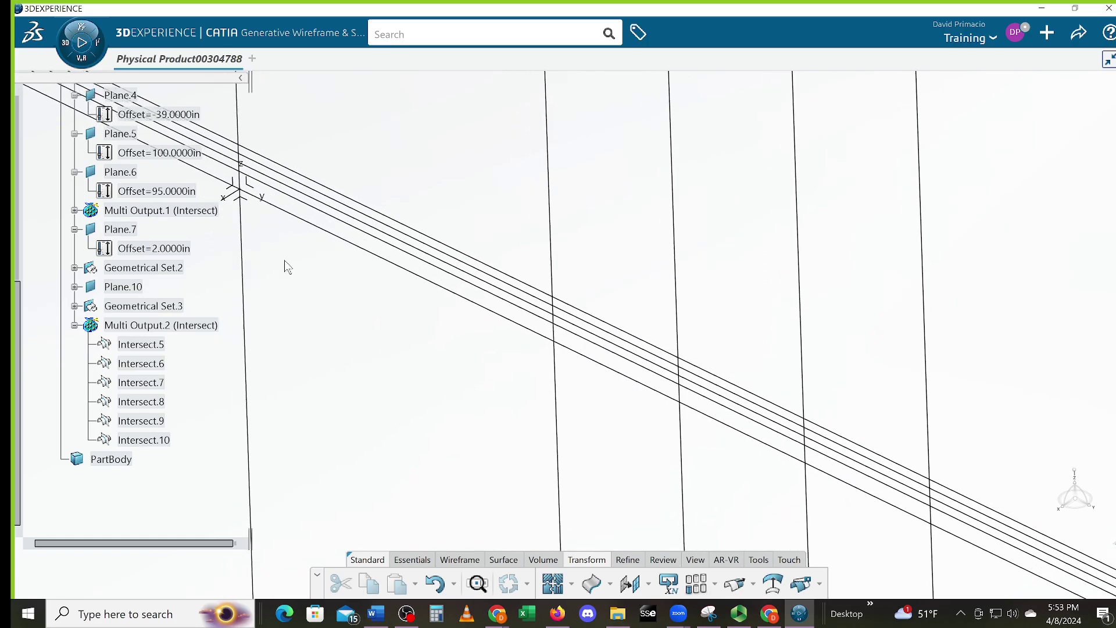
{"action": "left_click", "coordinate": [138, 326]}
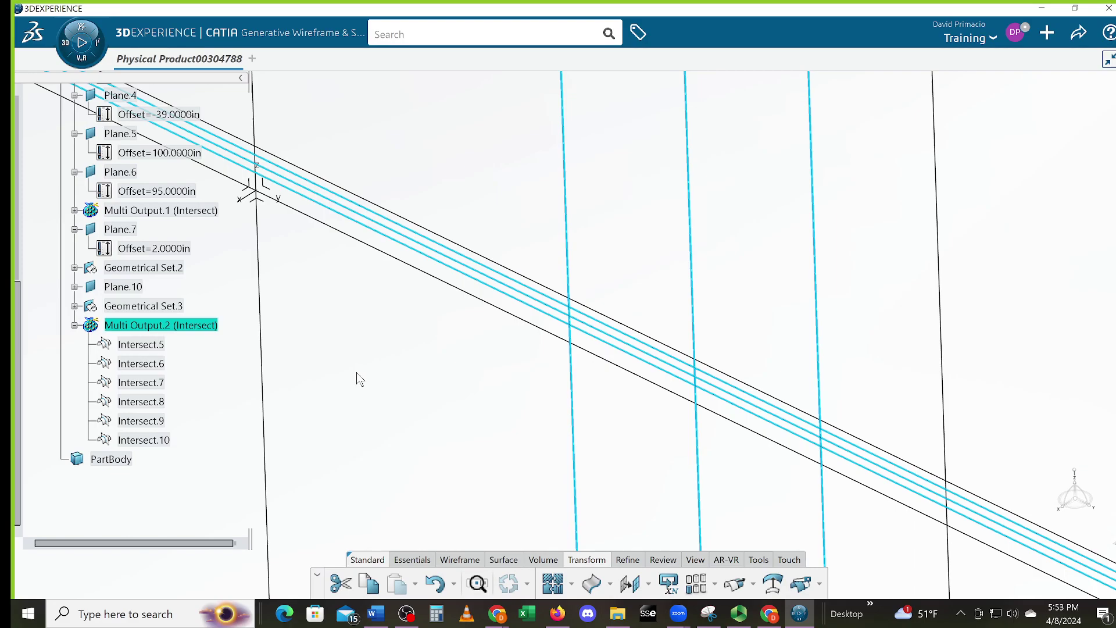
{"action": "left_click", "coordinate": [507, 397]}
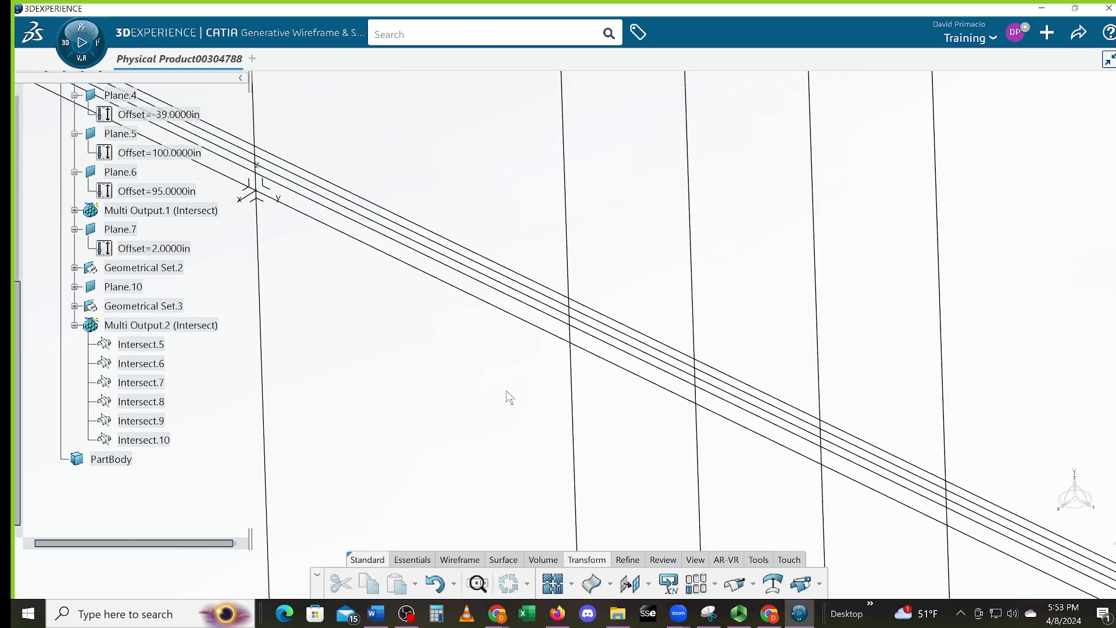
- Split the outermost vertical line of Multi Output.1 with Intersect.8 and Intersect.1, keeping the short segment between them
{"action": "left_click", "coordinate": [819, 585]}
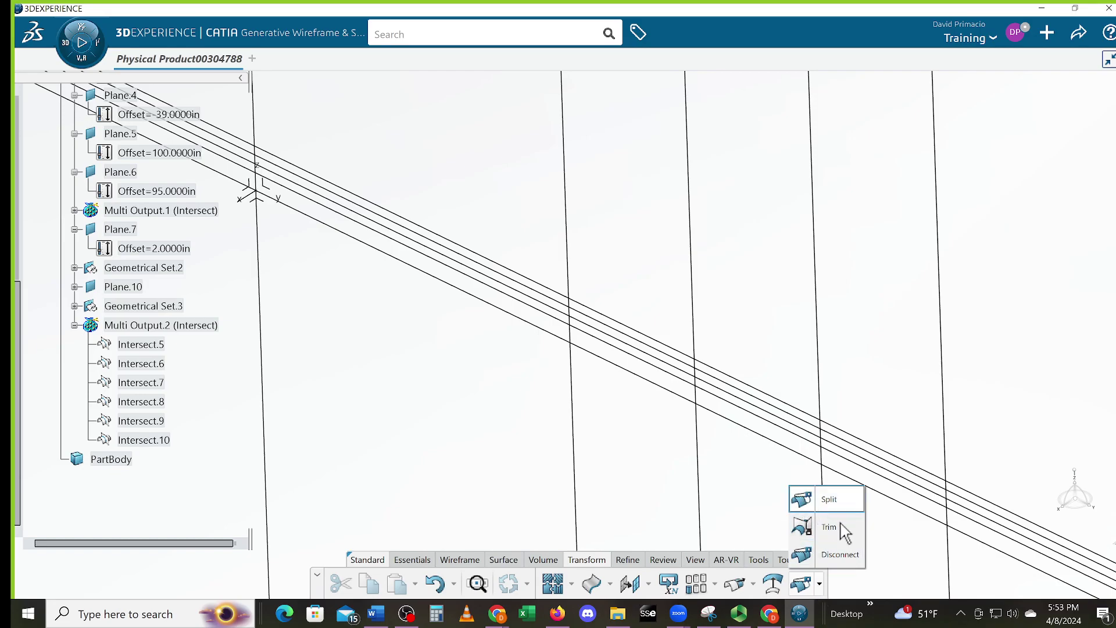
{"action": "left_click", "coordinate": [829, 499]}
{"action": "middle_click_drag", "start_coordinate": [837, 505], "coordinate": [695, 319]}
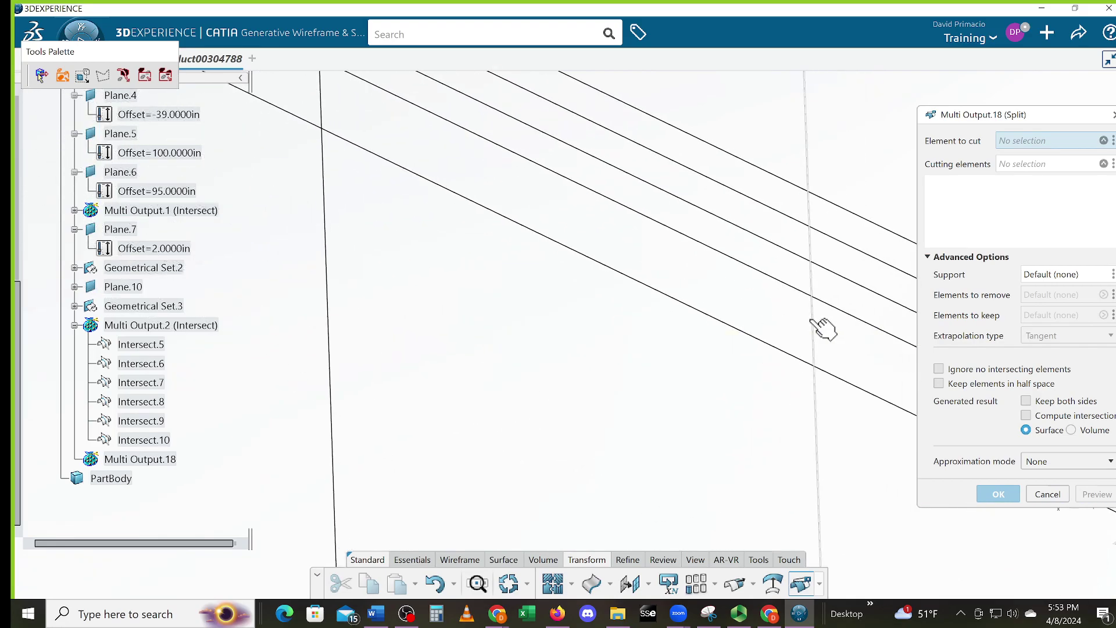
{"action": "left_click", "coordinate": [795, 289]}
{"action": "left_click", "coordinate": [807, 297]}
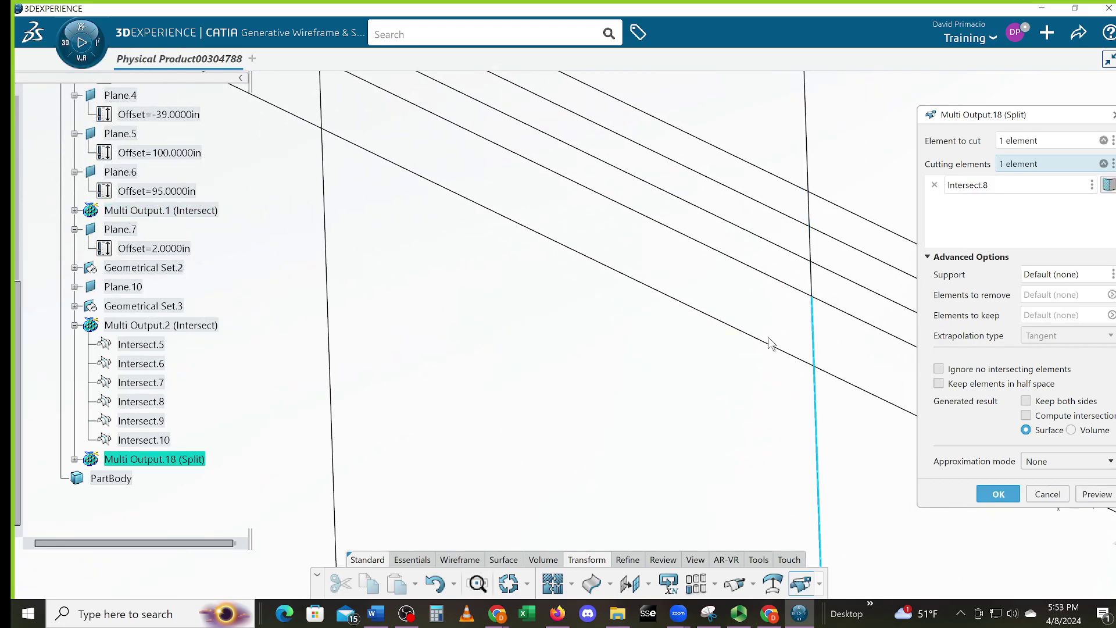
{"action": "left_click", "coordinate": [782, 356]}
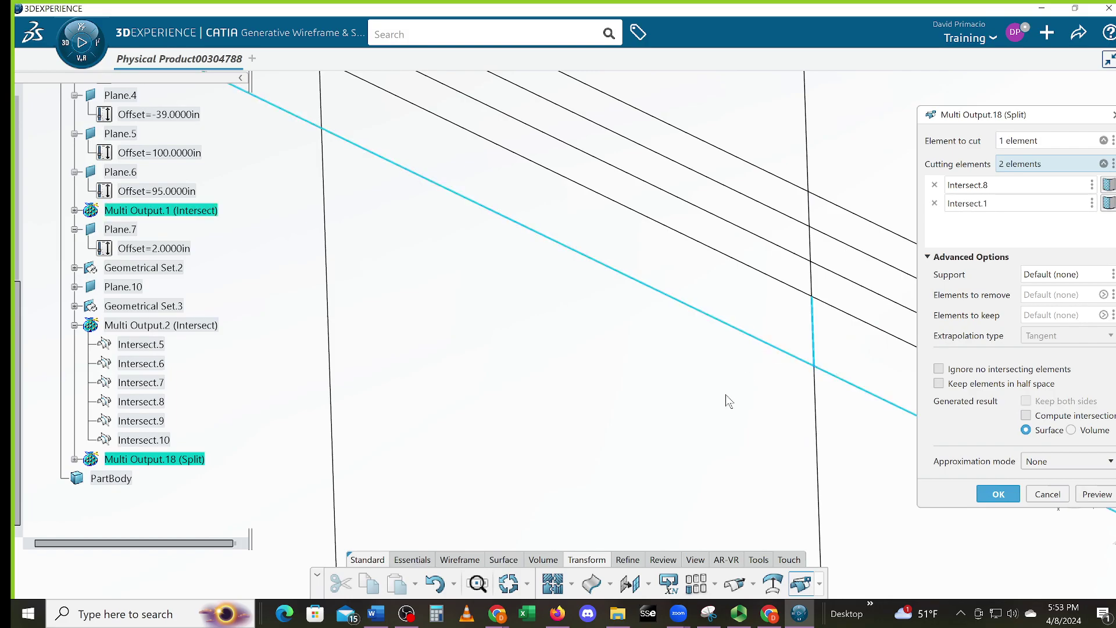
{"action": "left_click", "coordinate": [996, 494]}
{"action": "left_click", "coordinate": [801, 583]}
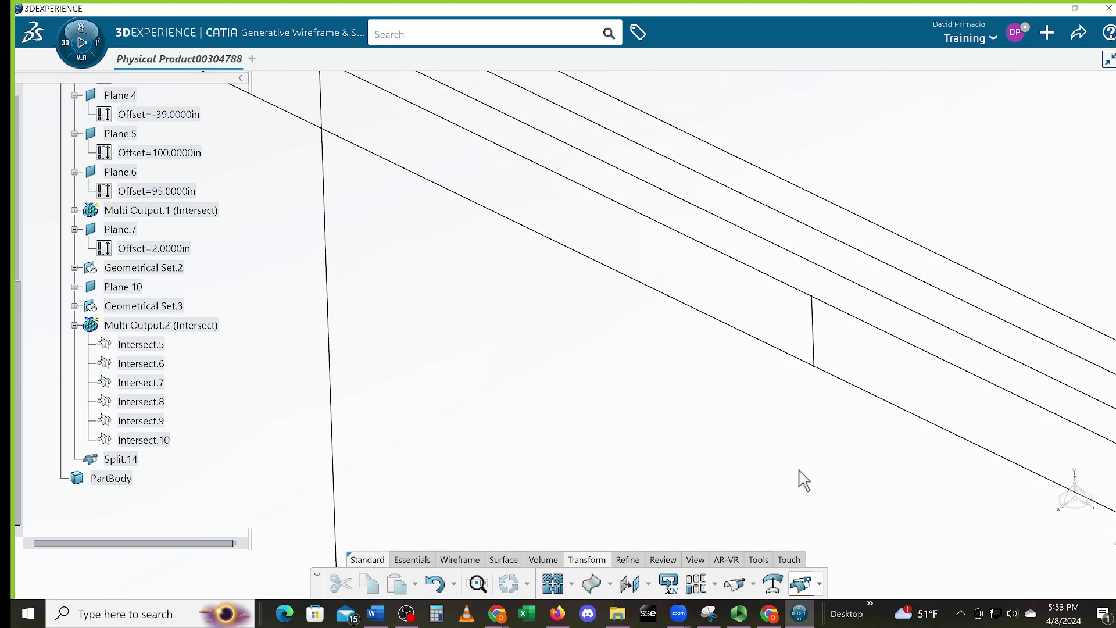
{"action": "left_click", "coordinate": [832, 376]}
{"action": "left_click", "coordinate": [814, 346]}
{"action": "middle_click_drag", "start_coordinate": [551, 270], "coordinate": [579, 351]}
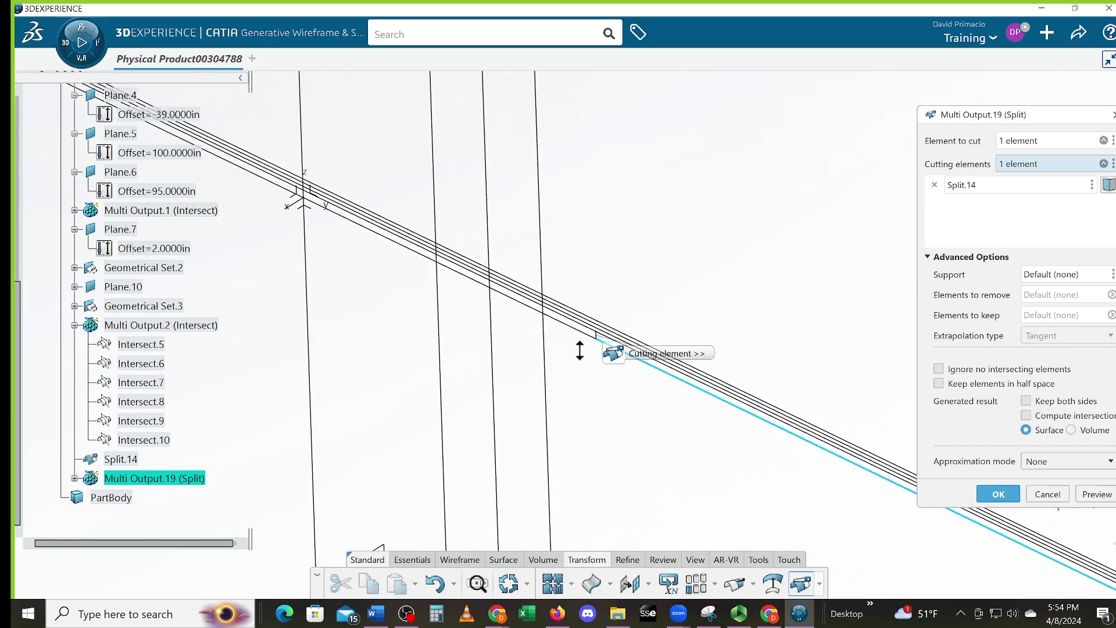
{"action": "left_click_drag", "start_coordinate": [580, 351], "coordinate": [582, 325]}
{"action": "left_click", "coordinate": [1041, 496]}
- Split the Intersect.8 line with Intersect.5 and Split.14 as cutting elements, keeping the segment between them
{"action": "middle_click_drag", "start_coordinate": [707, 459], "coordinate": [785, 536]}
{"action": "left_click", "coordinate": [802, 585]}
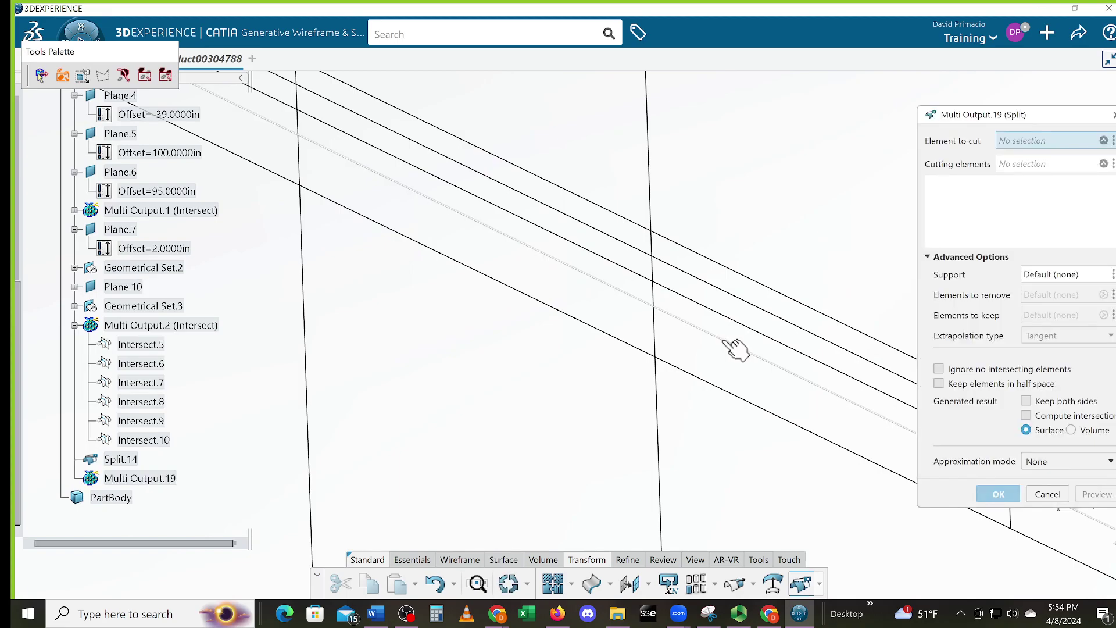
{"action": "left_click", "coordinate": [728, 342]}
{"action": "left_click", "coordinate": [656, 329]}
{"action": "middle_click_drag", "start_coordinate": [741, 454], "coordinate": [486, 374]}
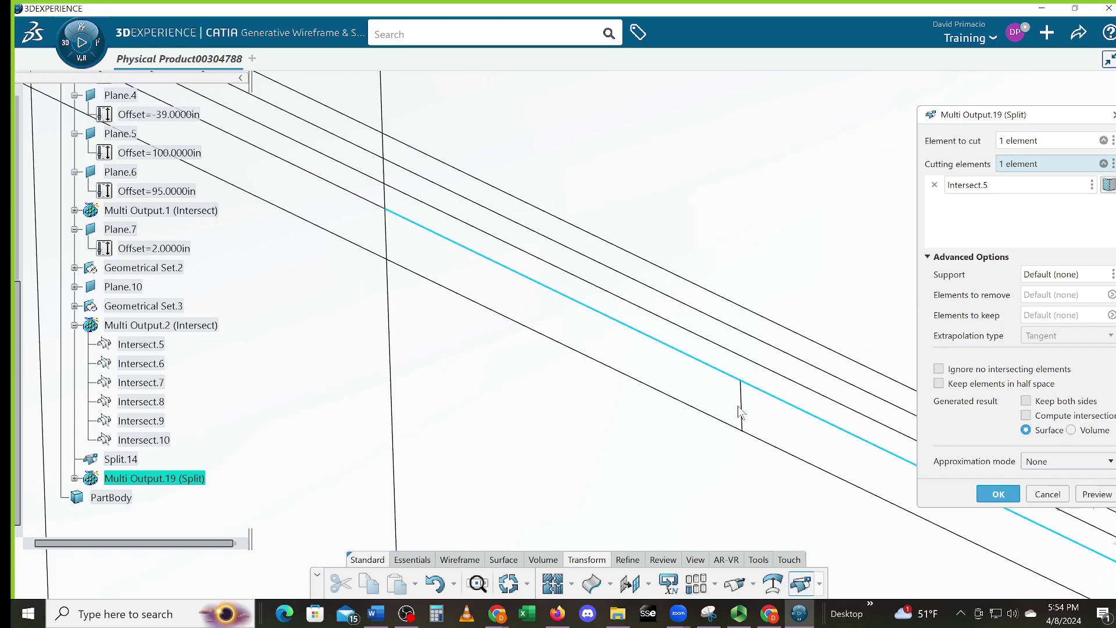
{"action": "left_click", "coordinate": [753, 414]}
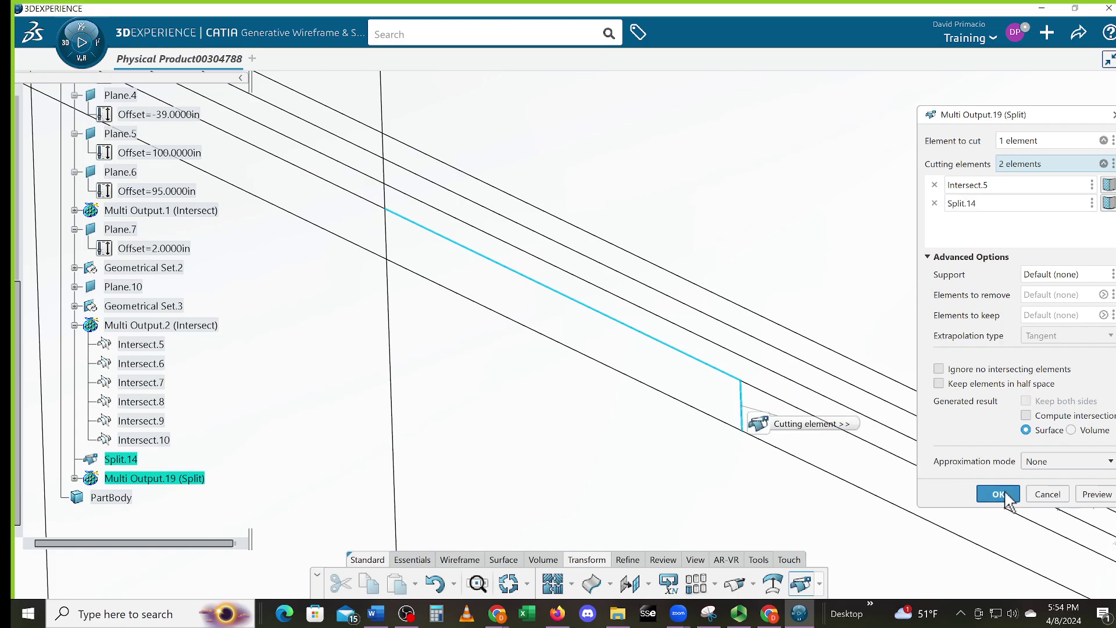
{"action": "left_click", "coordinate": [998, 494]}
- Split the vertical Intersect.5 line with Intersect.9 and Split.15, keeping the short riser between them
{"action": "middle_click_drag", "start_coordinate": [564, 372], "coordinate": [802, 584]}
{"action": "left_click", "coordinate": [802, 583]}
{"action": "left_click", "coordinate": [647, 412]}
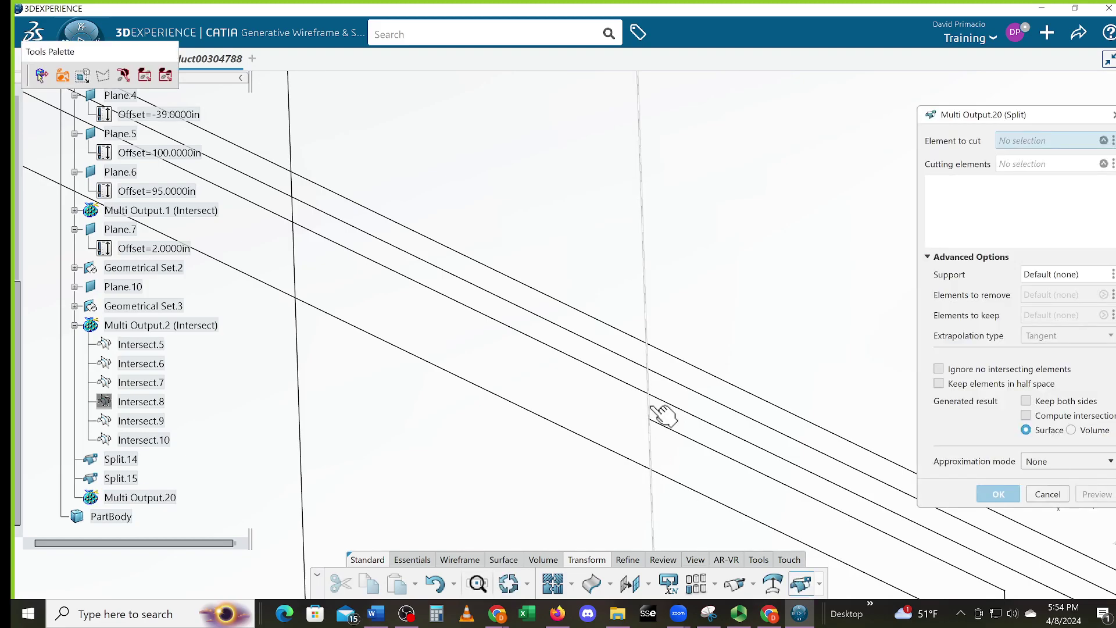
{"action": "left_click", "coordinate": [683, 414]}
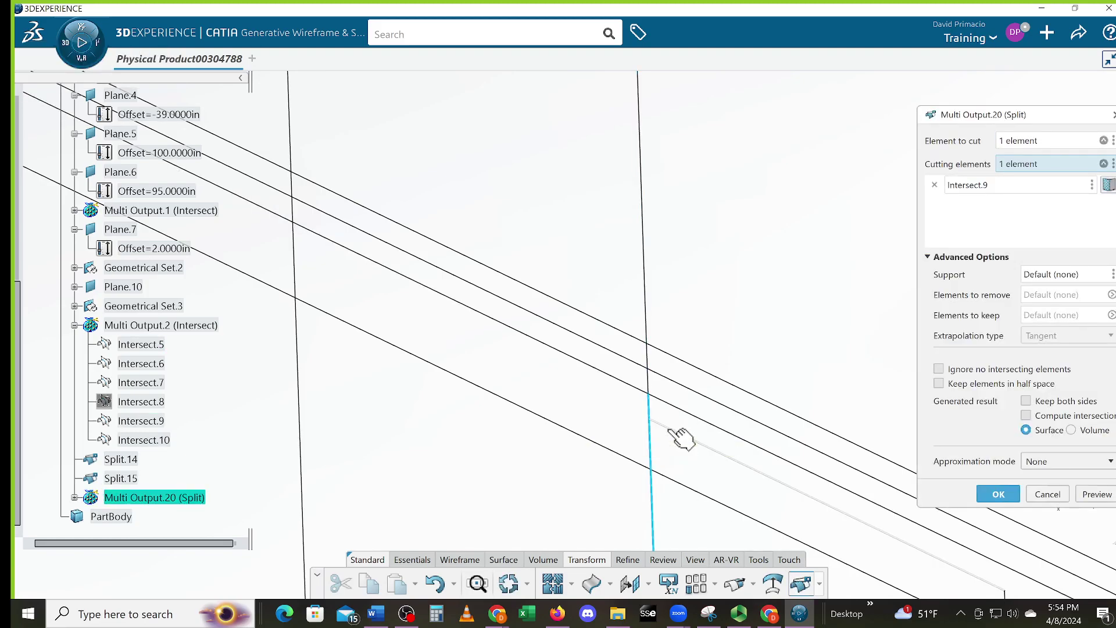
{"action": "left_click", "coordinate": [681, 439]}
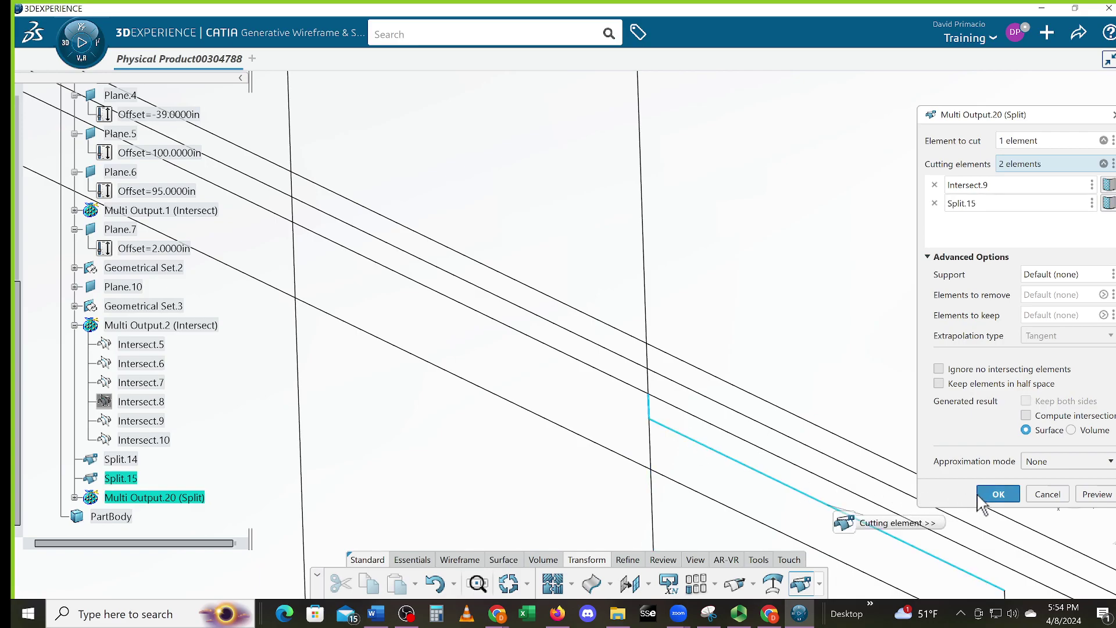
{"action": "left_click", "coordinate": [980, 496]}
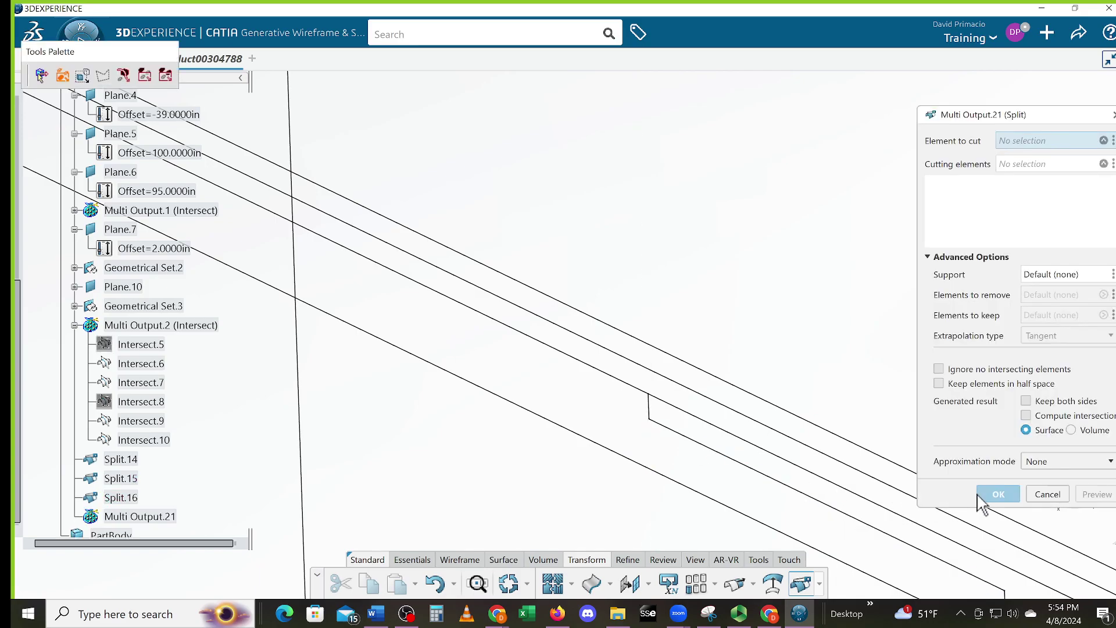
- Split the Intersect.9 line with Split.16 and the vertical Intersect.6 line, keeping the tread segment between them
{"action": "left_click", "coordinate": [599, 374]}
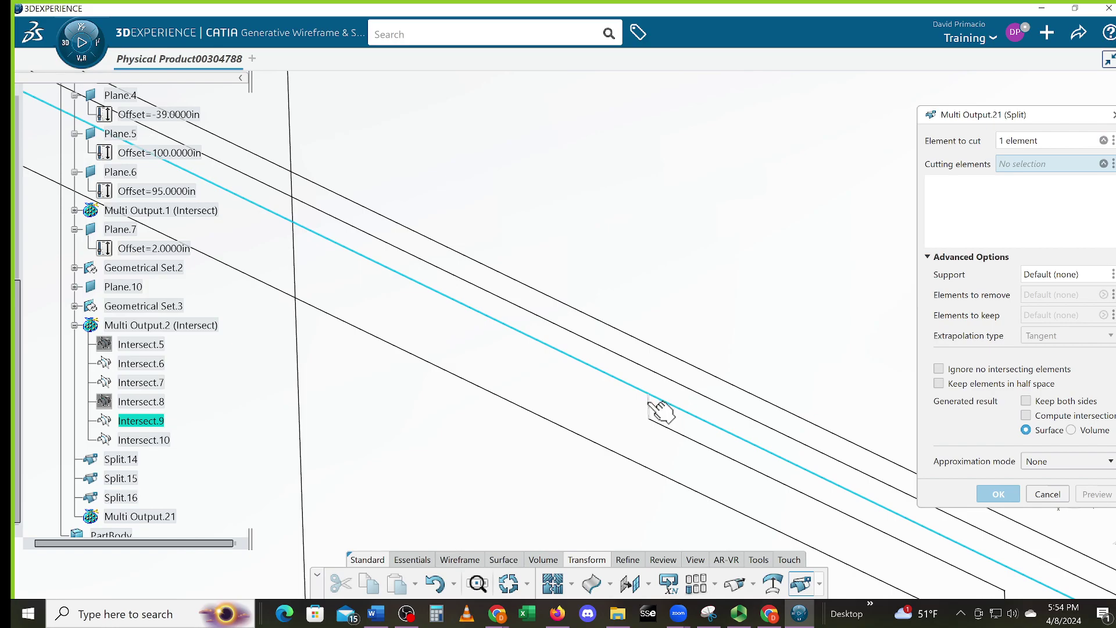
{"action": "left_click", "coordinate": [656, 418]}
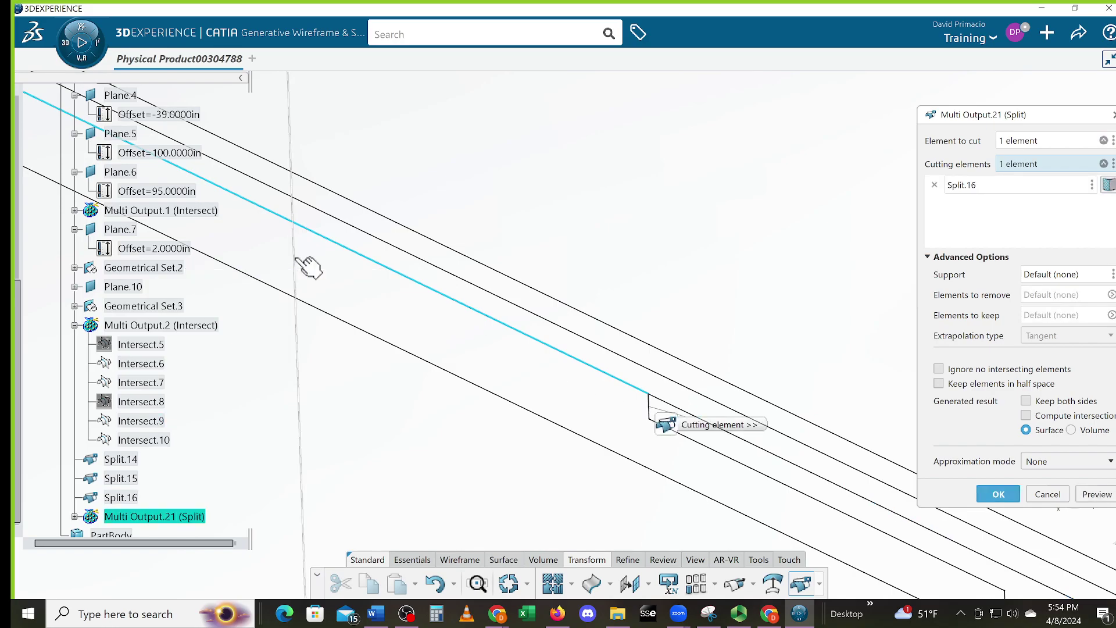
{"action": "left_click", "coordinate": [297, 260]}
{"action": "left_click", "coordinate": [999, 494]}
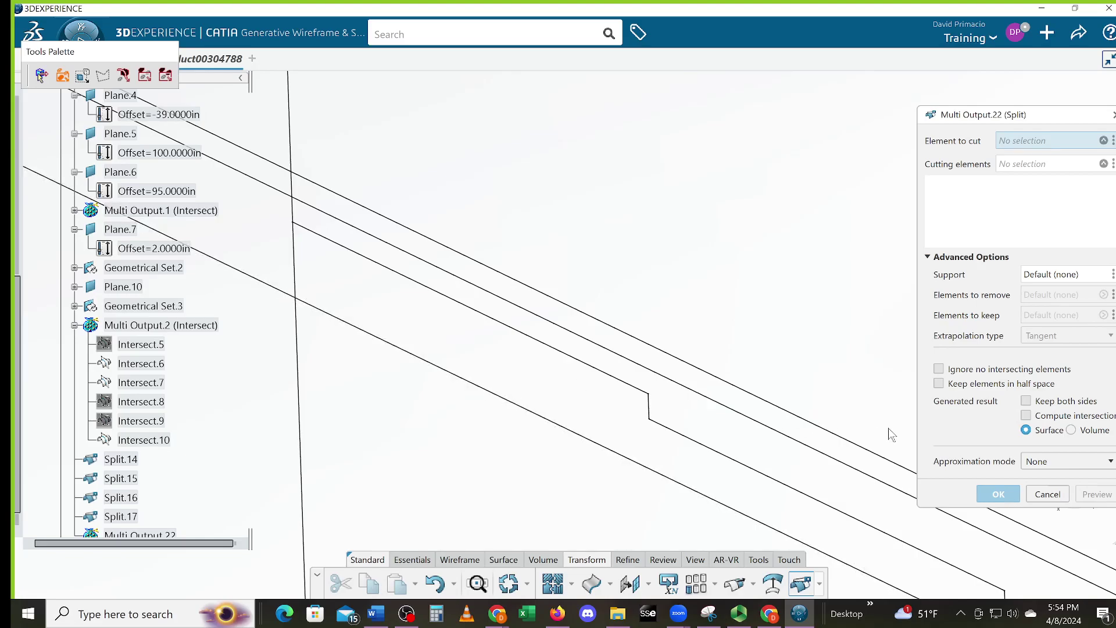
- Split the vertical Intersect.6 line with Split.17 and Intersect.10, keeping the short riser between them
{"action": "left_click", "coordinate": [294, 217]}
{"action": "left_click", "coordinate": [310, 228]}
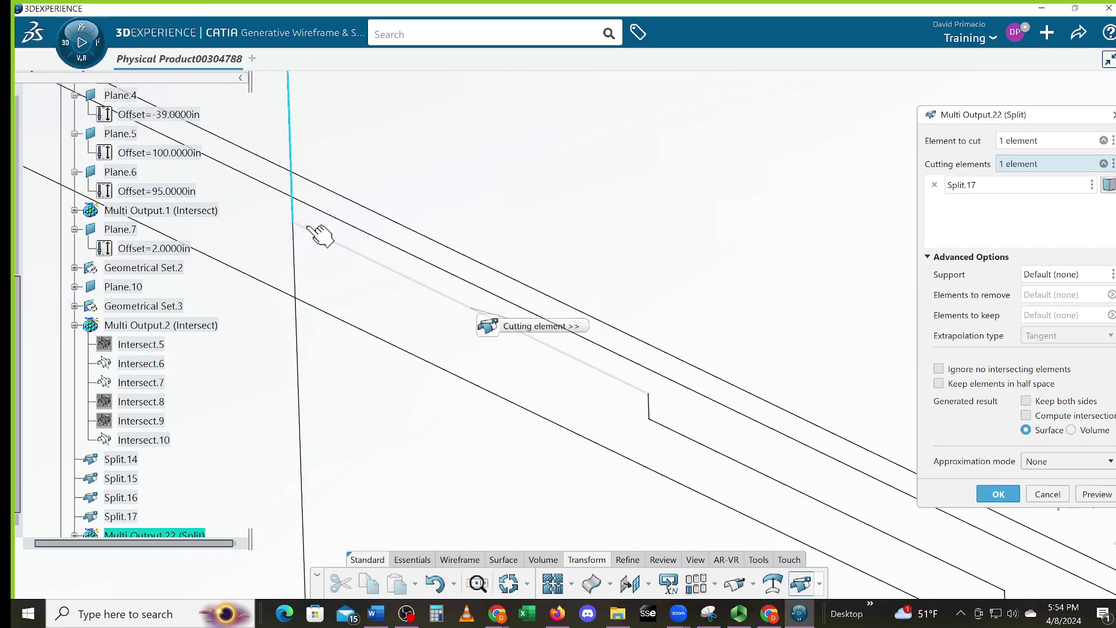
{"action": "left_click", "coordinate": [312, 209]}
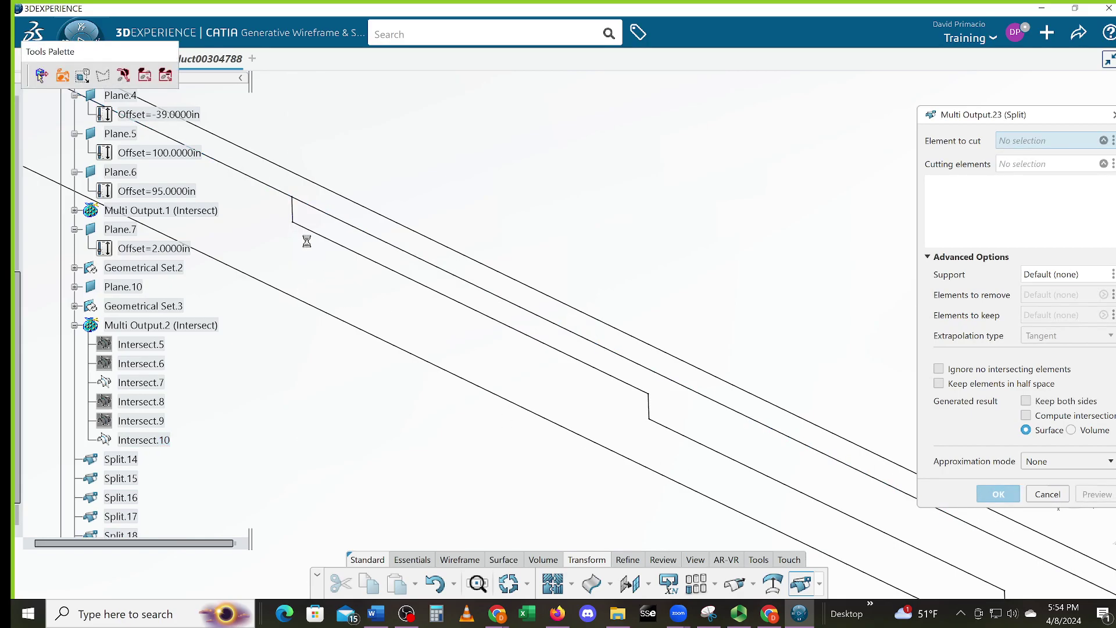
- Split the Intersect.10 line with Split.18 and Intersect.7 as cutting elements, keeping the segment between them
{"action": "left_click", "coordinate": [267, 186]}
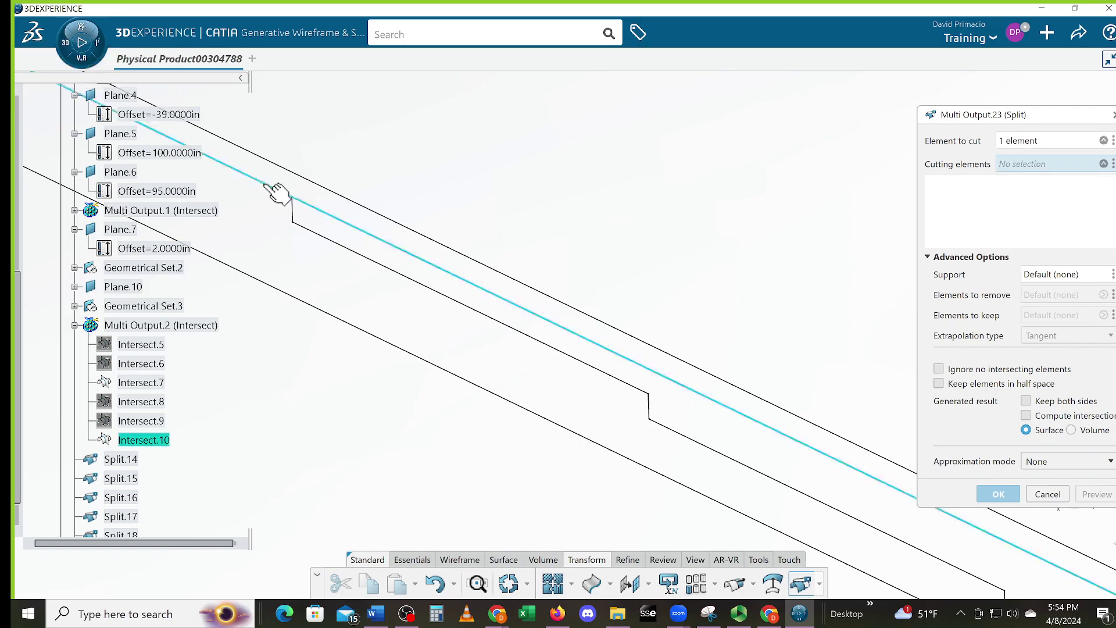
{"action": "left_click", "coordinate": [295, 210]}
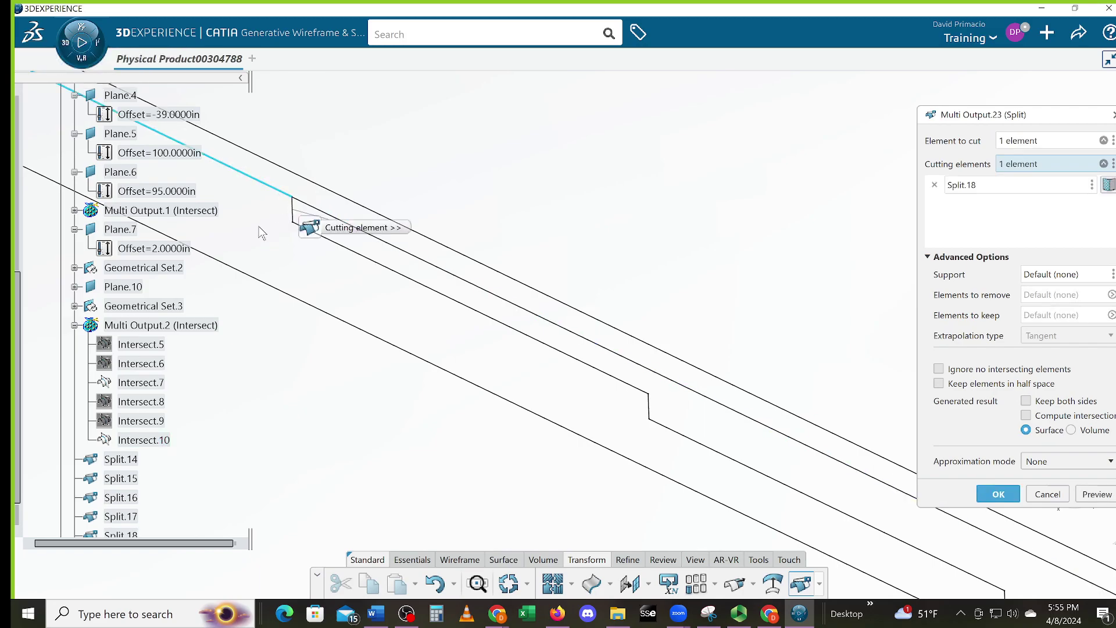
{"action": "middle_click_drag", "start_coordinate": [376, 265], "coordinate": [671, 422]}
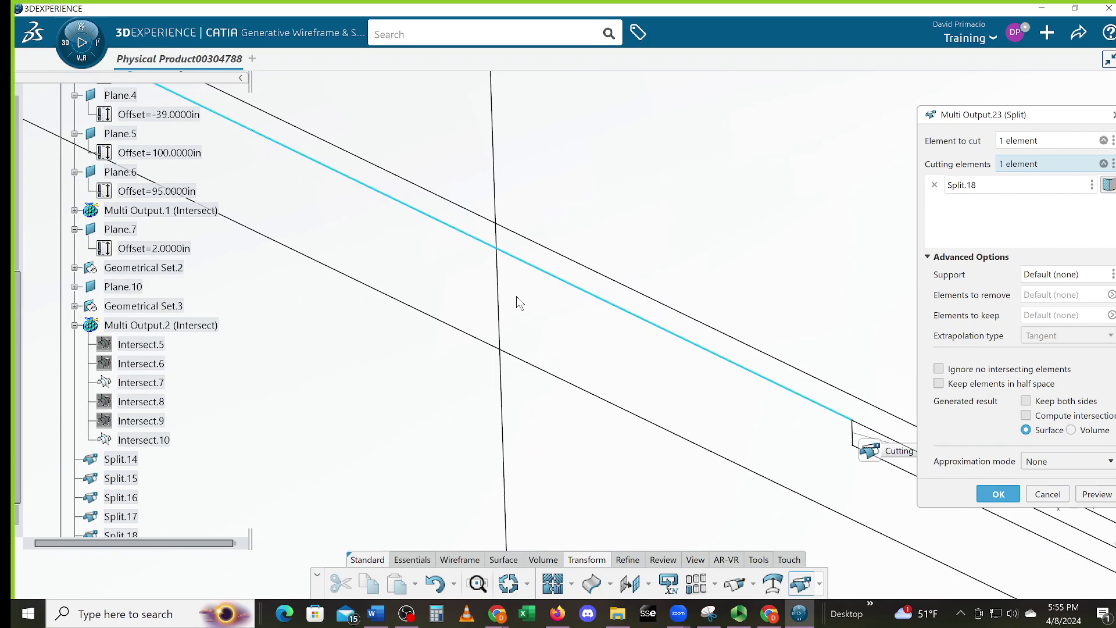
{"action": "left_click", "coordinate": [498, 234]}
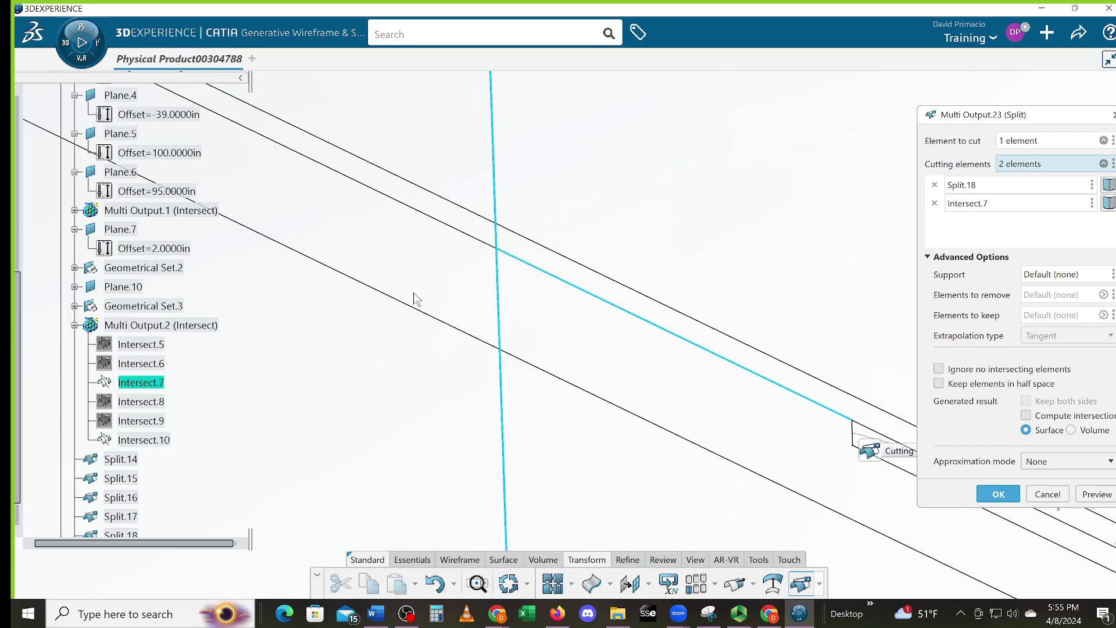
{"action": "key", "text": "Return"}
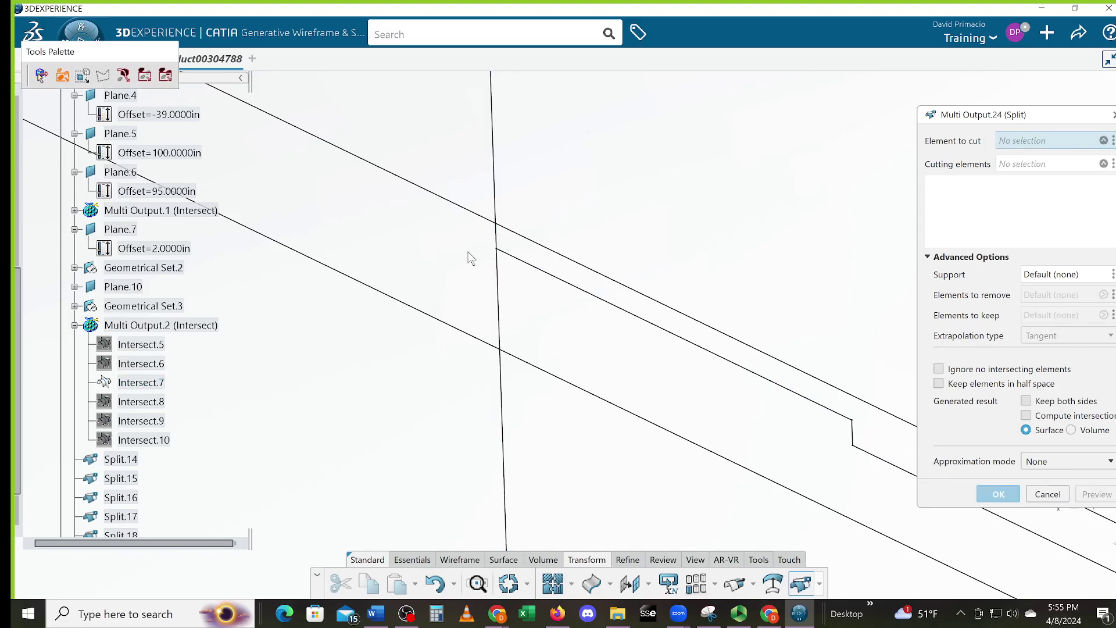
- Split the vertical Intersect.7 line with Split.19 and Intersect.4, keeping the short riser between them
{"action": "left_click", "coordinate": [497, 247]}
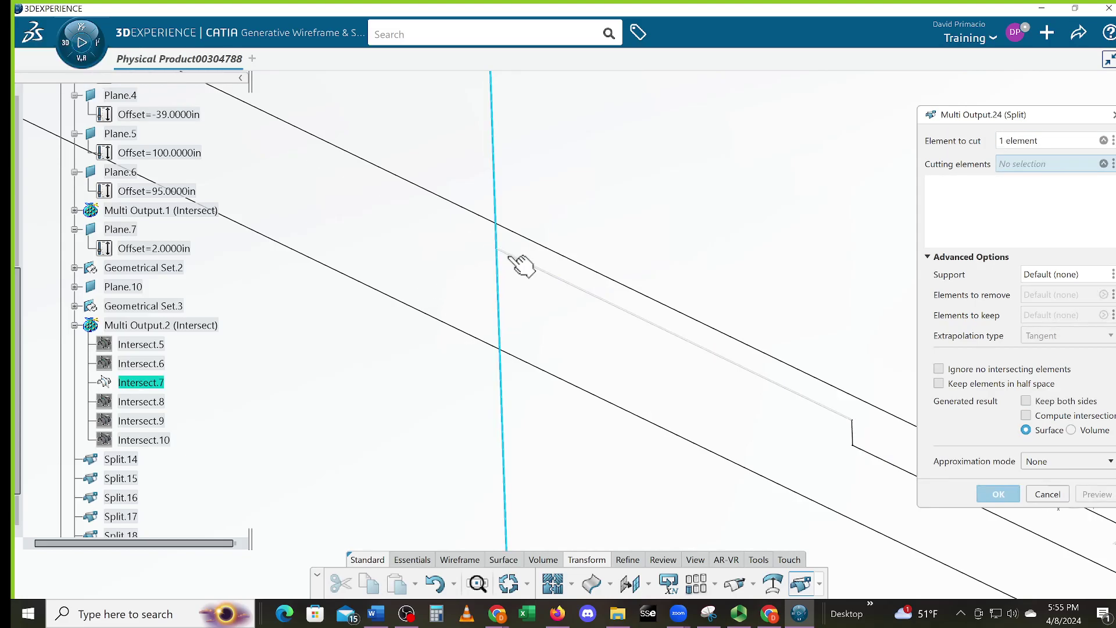
{"action": "left_click", "coordinate": [510, 256]}
{"action": "left_click", "coordinate": [472, 211]}
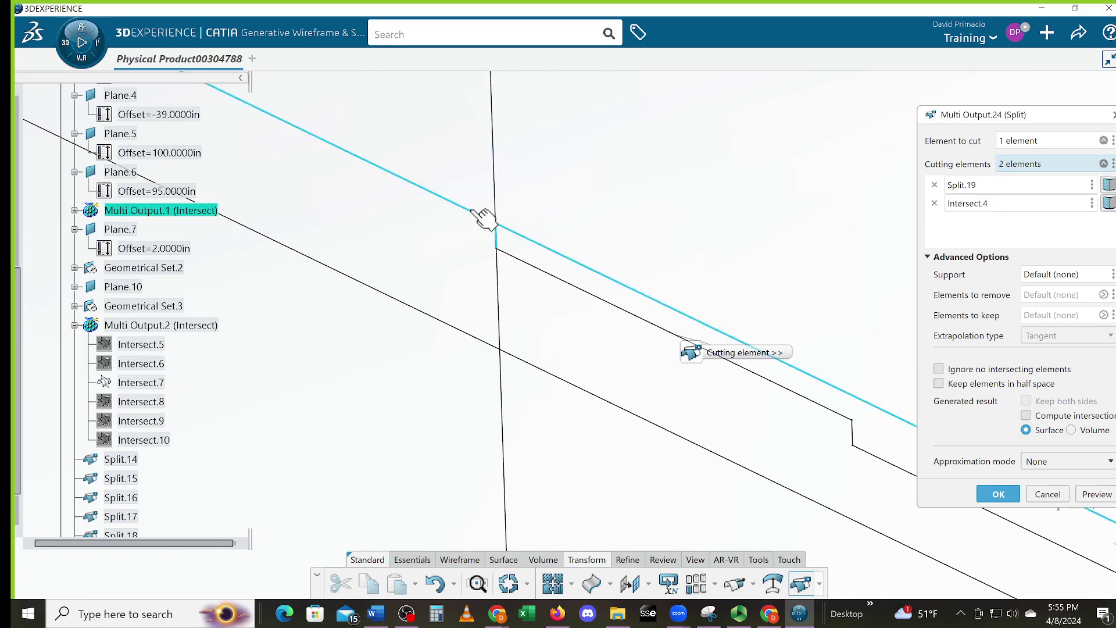
{"action": "key", "text": "Return"}
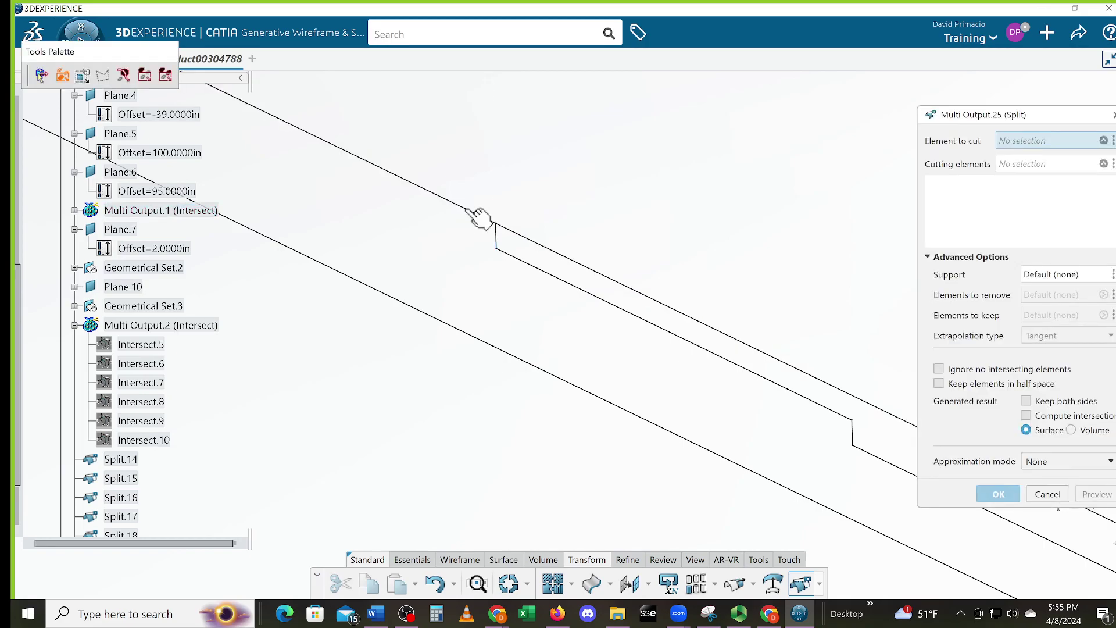
- Split the upper sloped line of Multi Output.1 with Split.20, keeping the portion that runs from the riser toward the origin
{"action": "left_click", "coordinate": [471, 212]}
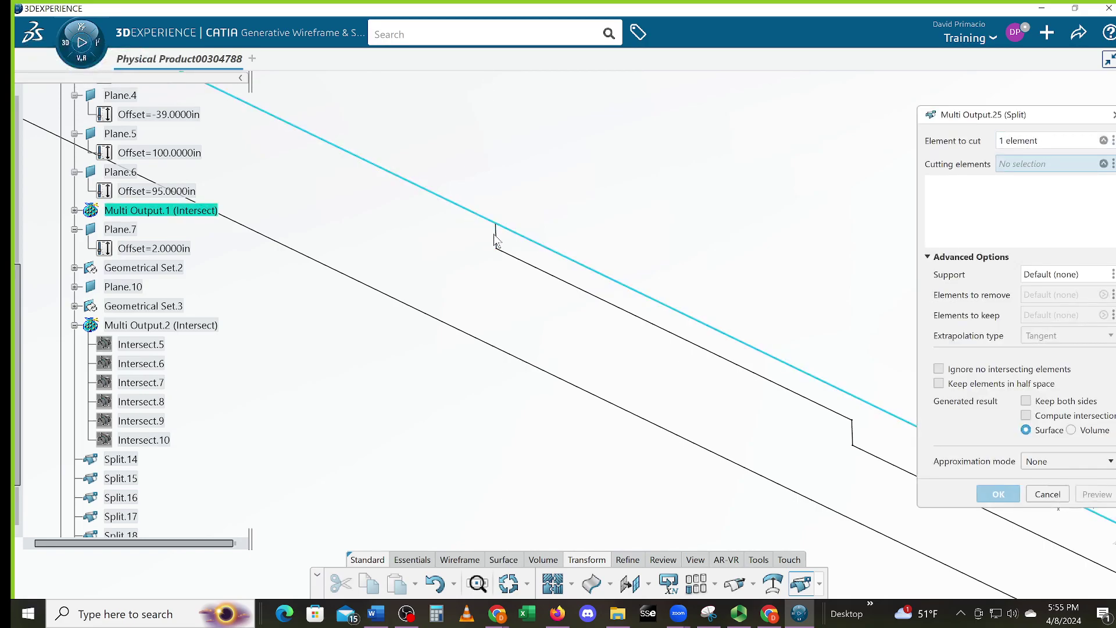
{"action": "left_click", "coordinate": [510, 243]}
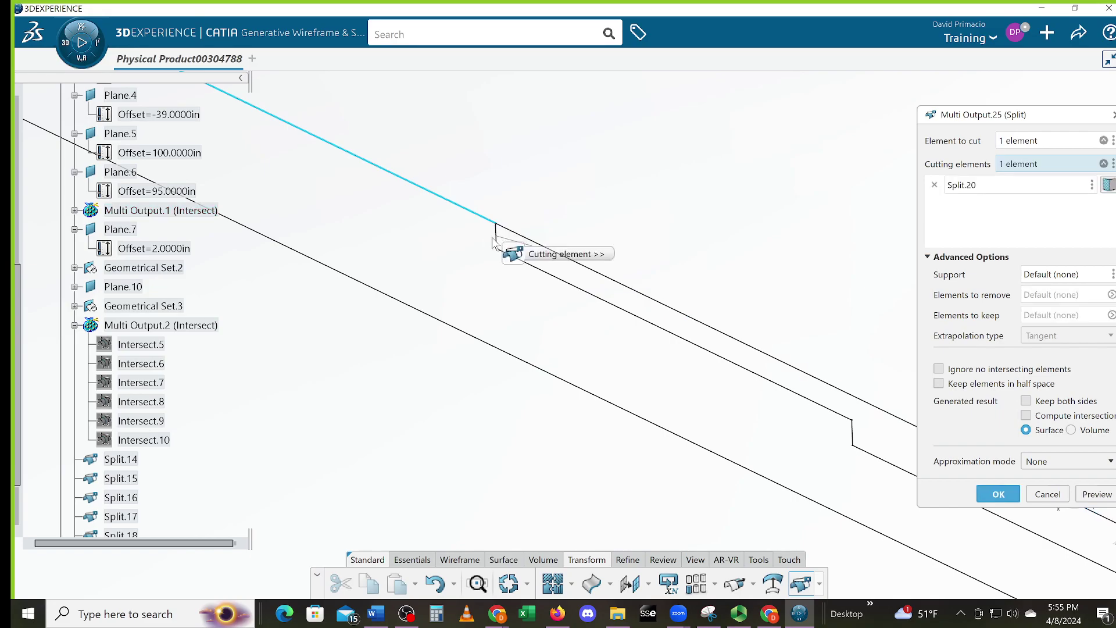
{"action": "key", "text": "Return"}
- Split the trimmed upper sloped line with the vertical Intersect.3 line, keeping the portion between the vertical and the first step
{"action": "middle_click_drag", "start_coordinate": [421, 251], "coordinate": [535, 358]}
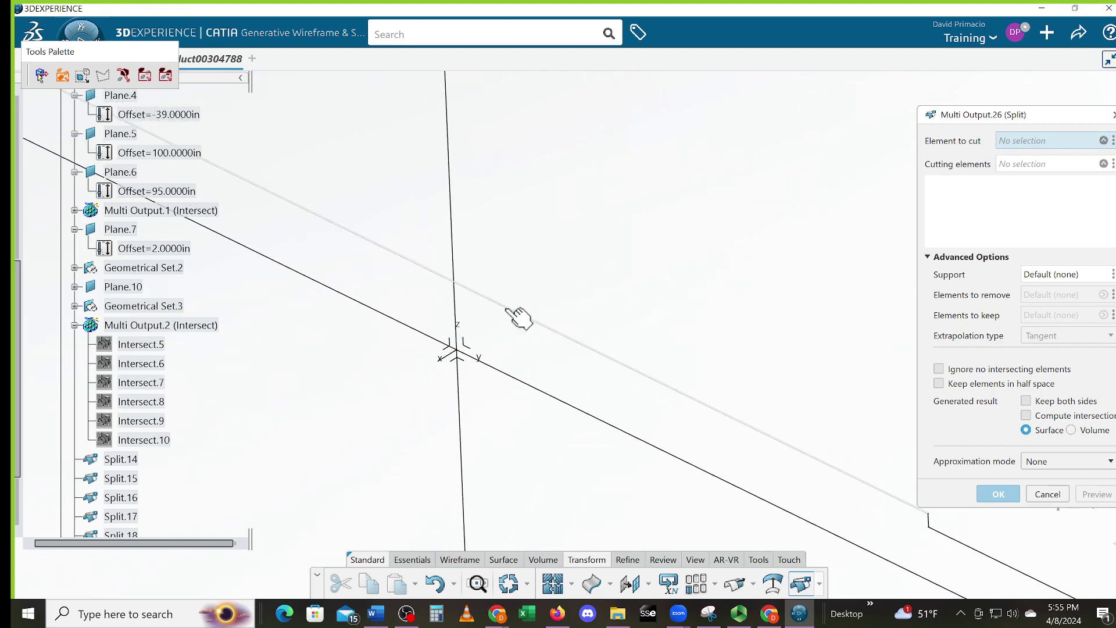
{"action": "left_click", "coordinate": [515, 313]}
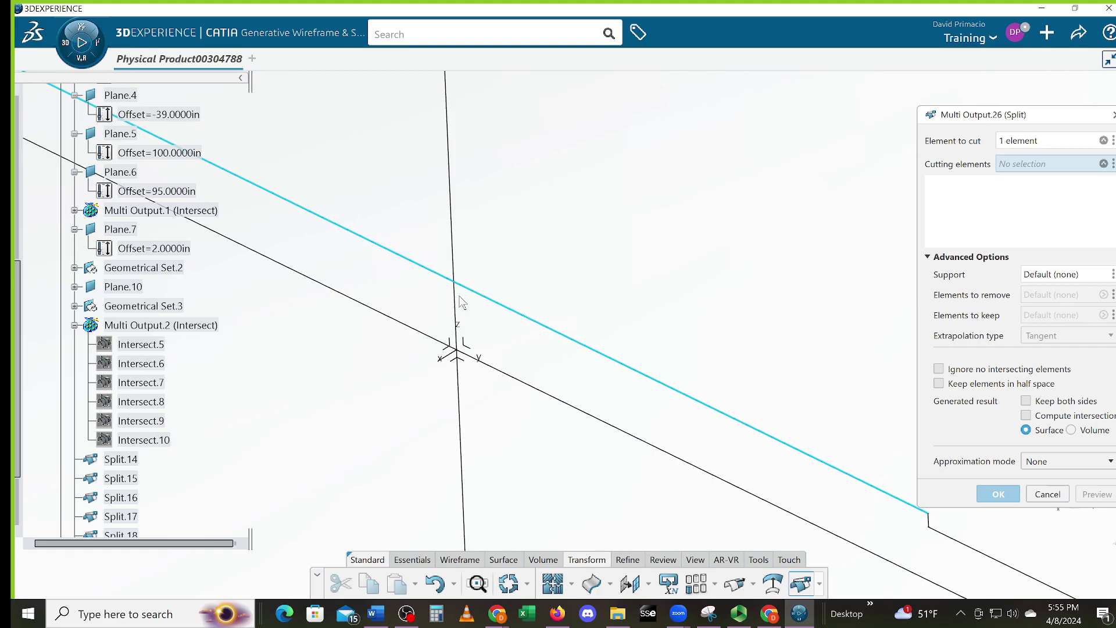
{"action": "left_click", "coordinate": [456, 297]}
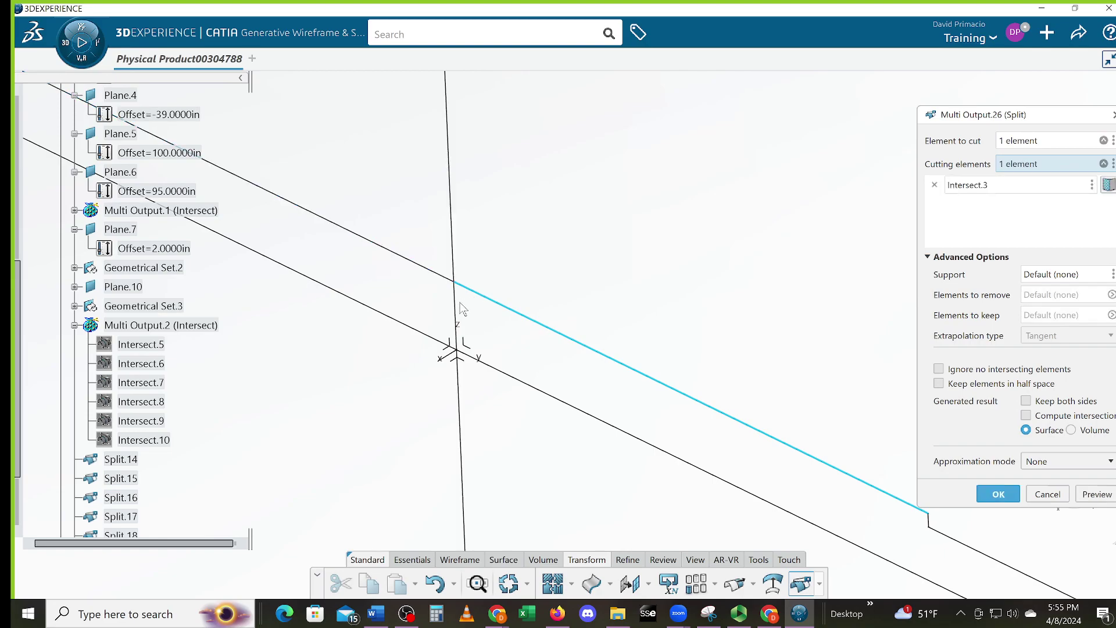
{"action": "key", "text": "Return"}
- Split the vertical Intersect.3 line with Split.22 and the lower sloped line, keeping the short end segment between them
{"action": "left_click", "coordinate": [460, 299]}
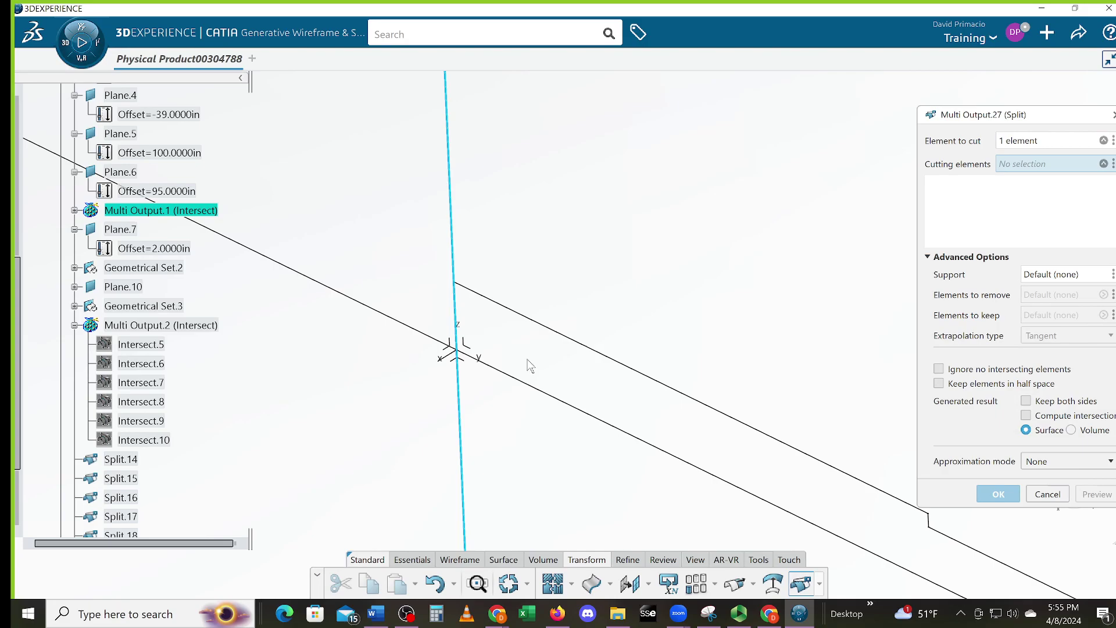
{"action": "left_click", "coordinate": [551, 333]}
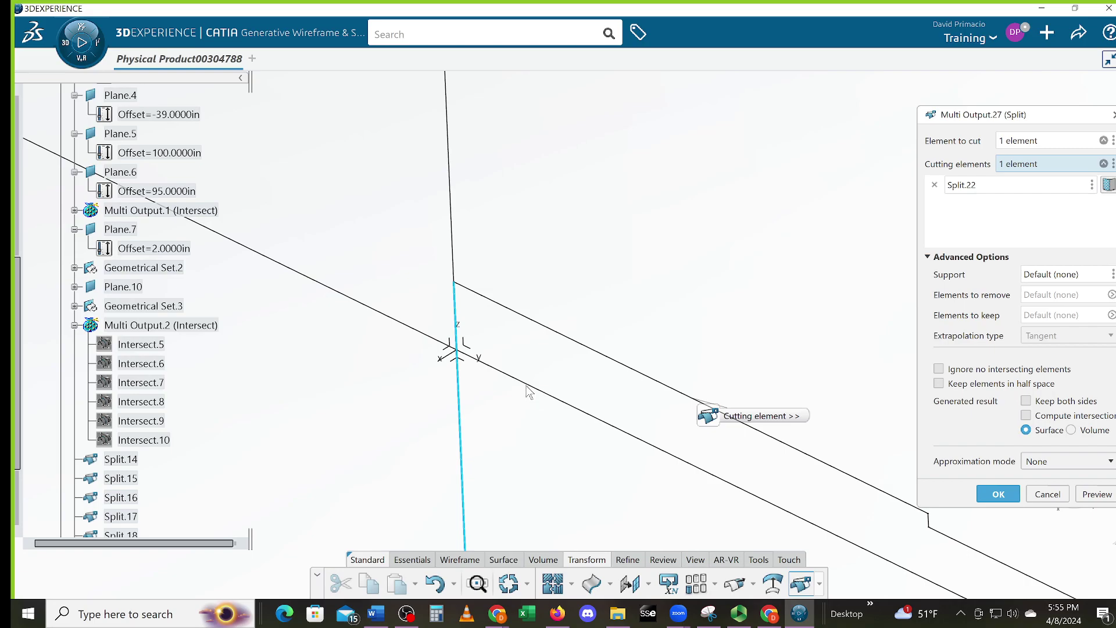
{"action": "left_click", "coordinate": [530, 388]}
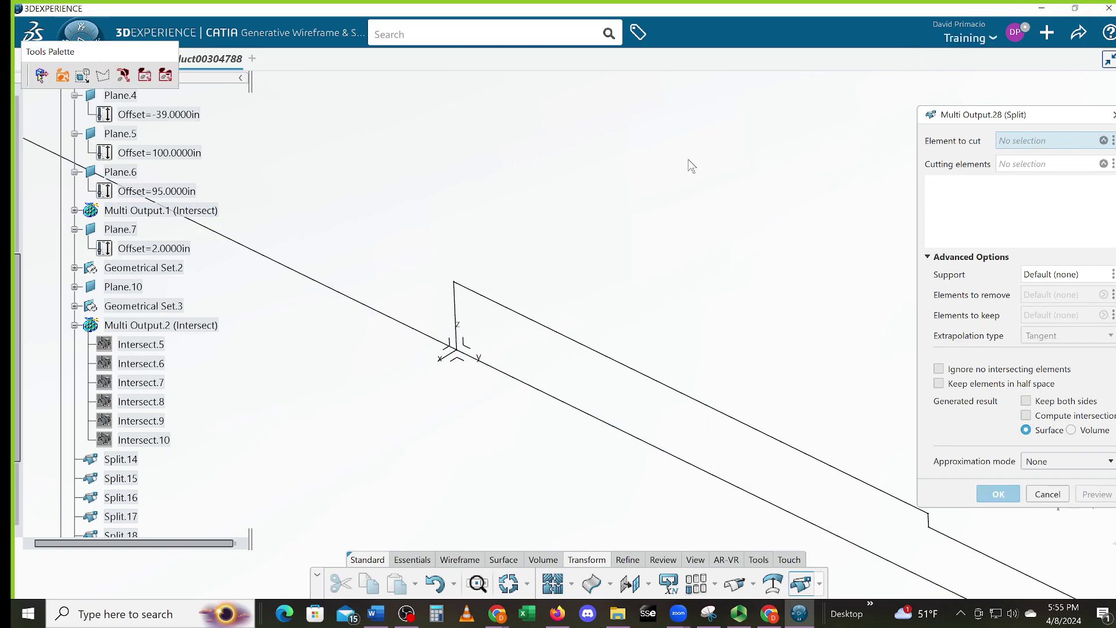
- Split the lower sloped line of Multi Output.1 with Split.23 and Split.14, keeping the base segment that closes the profile
{"action": "left_click", "coordinate": [512, 378]}
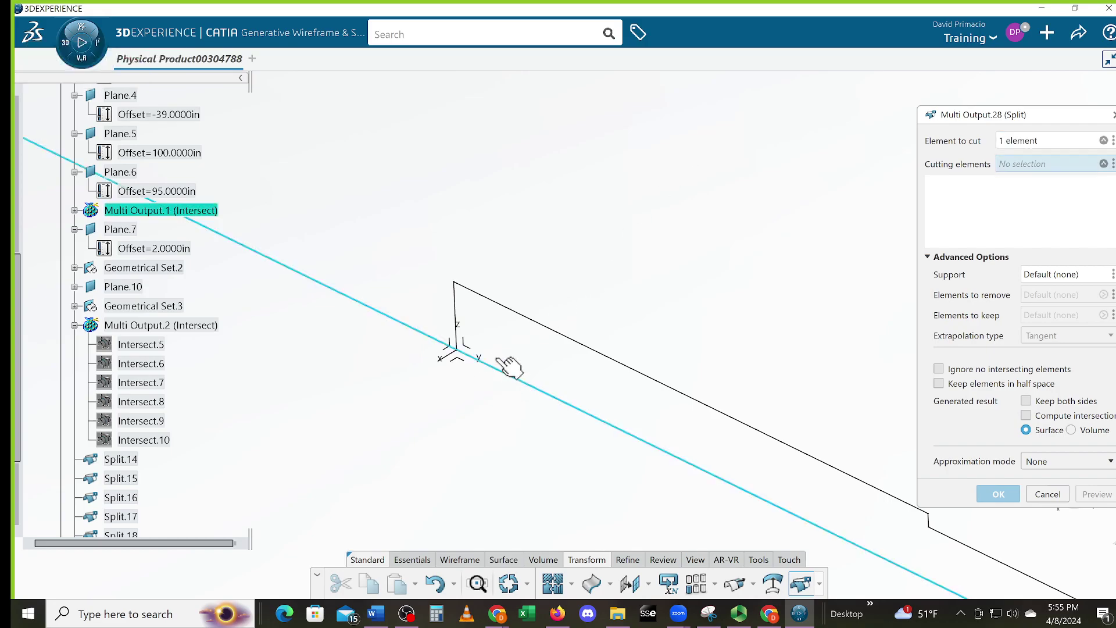
{"action": "left_click", "coordinate": [457, 314]}
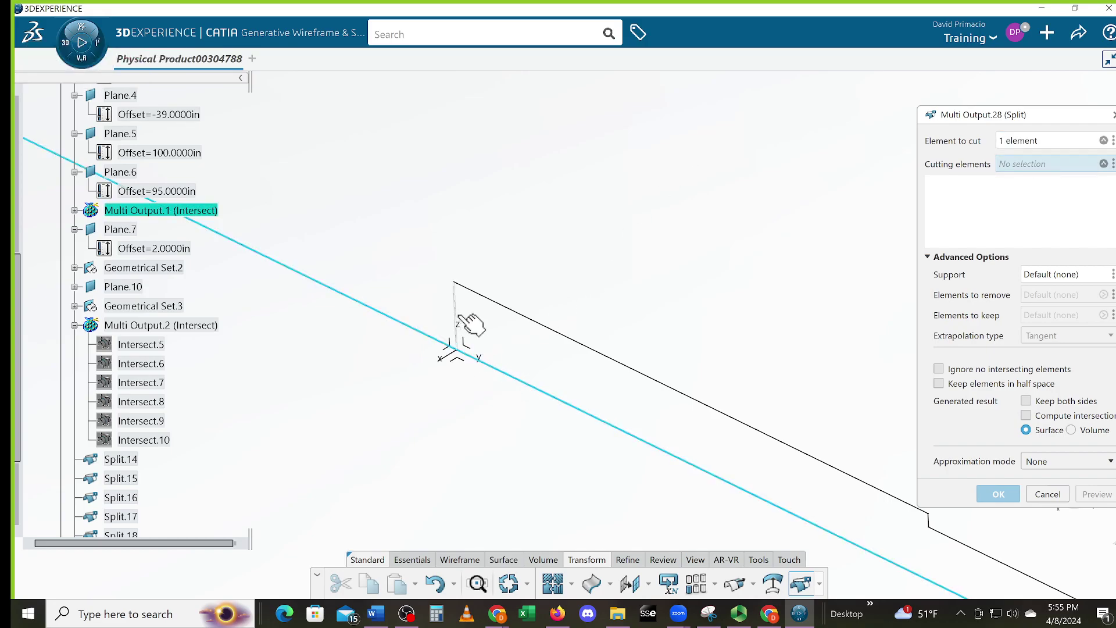
{"action": "middle_click_drag", "start_coordinate": [653, 387], "coordinate": [692, 420]}
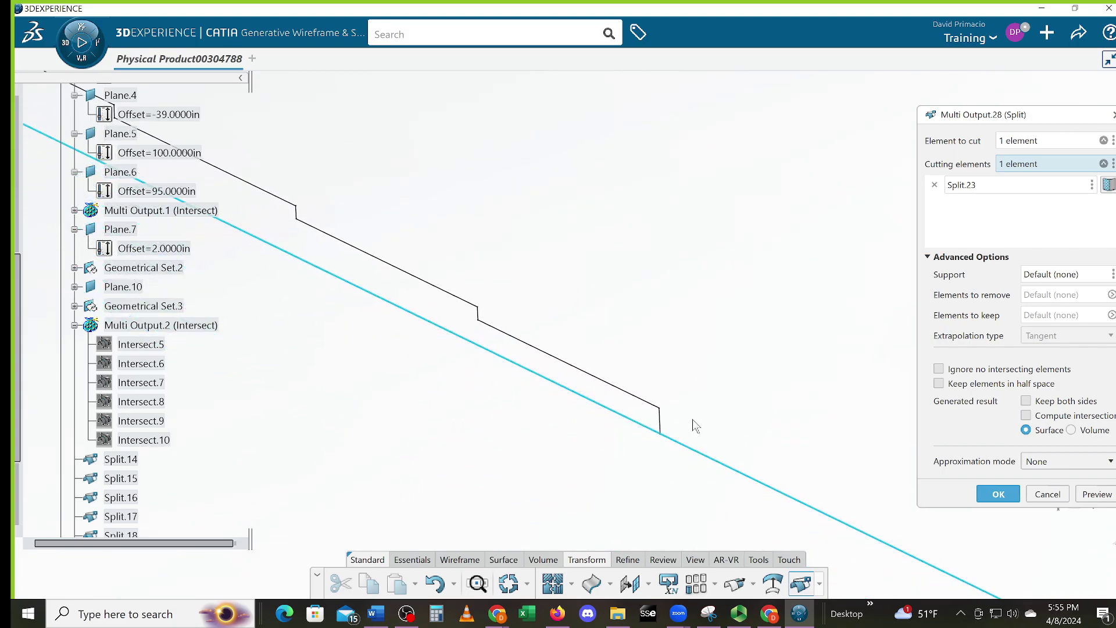
{"action": "left_click", "coordinate": [666, 431]}
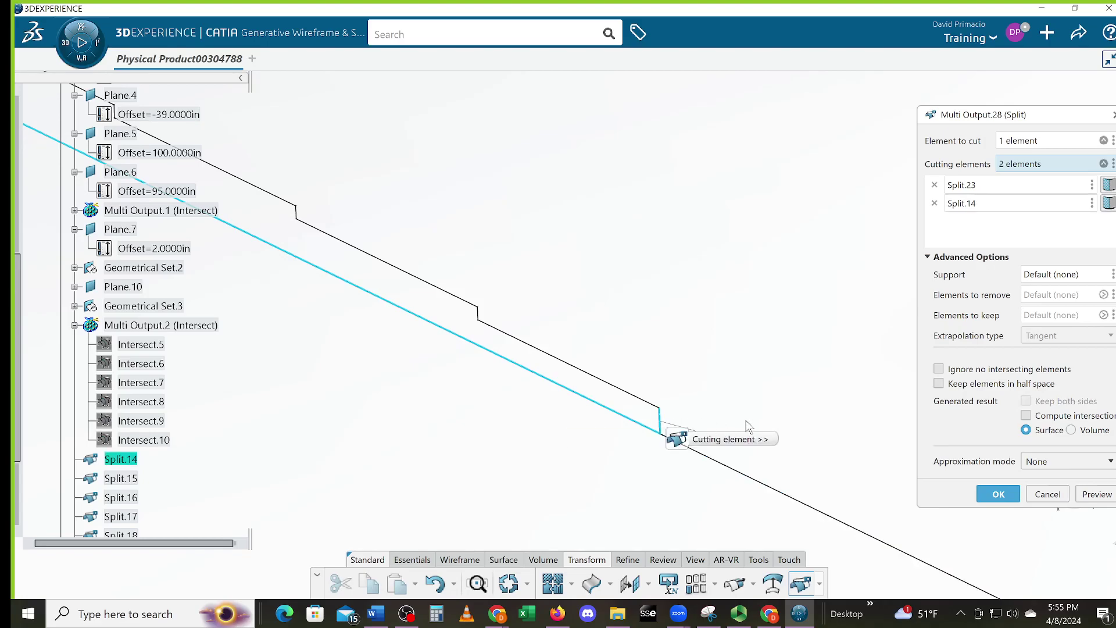
{"action": "left_click", "coordinate": [1006, 493]}
{"action": "middle_click_drag", "start_coordinate": [461, 428], "coordinate": [537, 433]}
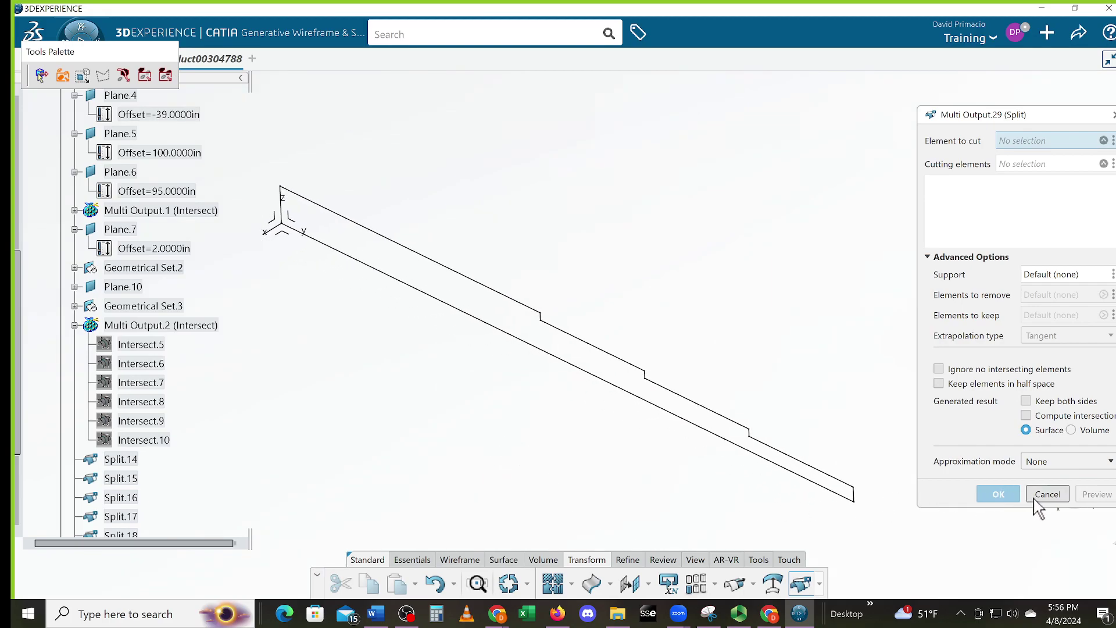
{"action": "key", "text": "Escape"}
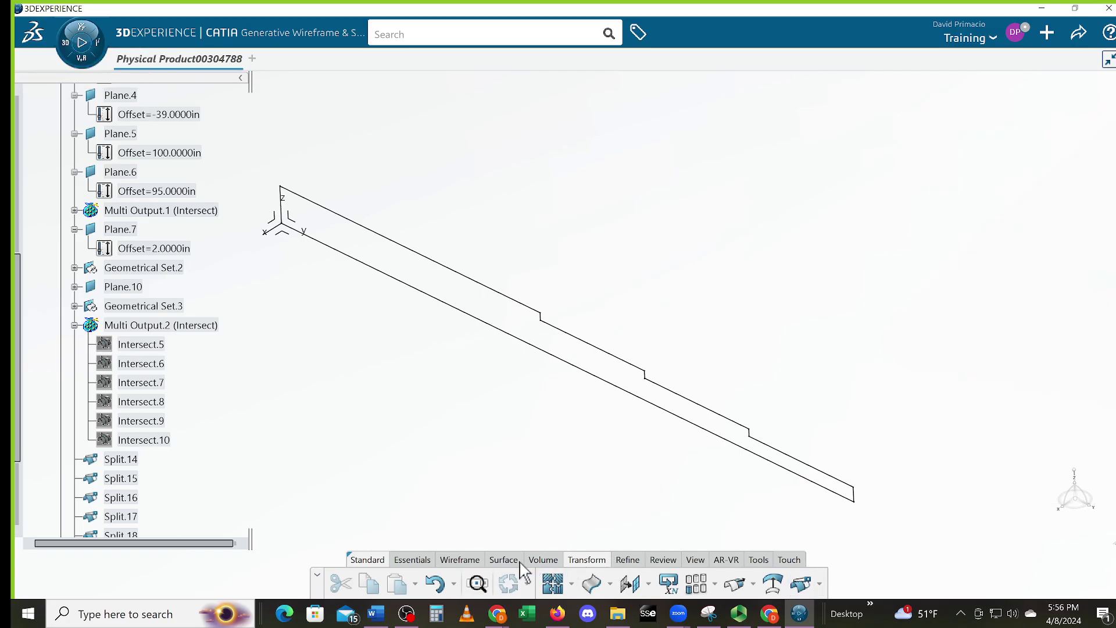
{"action": "left_click", "coordinate": [500, 561]}
{"action": "left_click", "coordinate": [640, 588]}
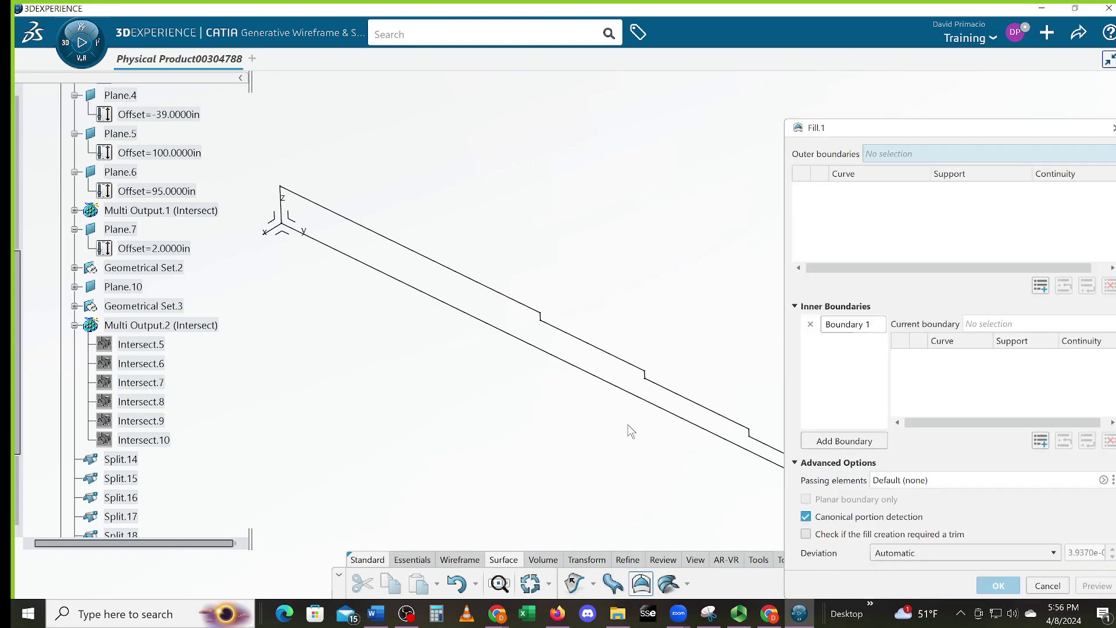
{"action": "middle_click_drag", "start_coordinate": [633, 412], "coordinate": [608, 472]}
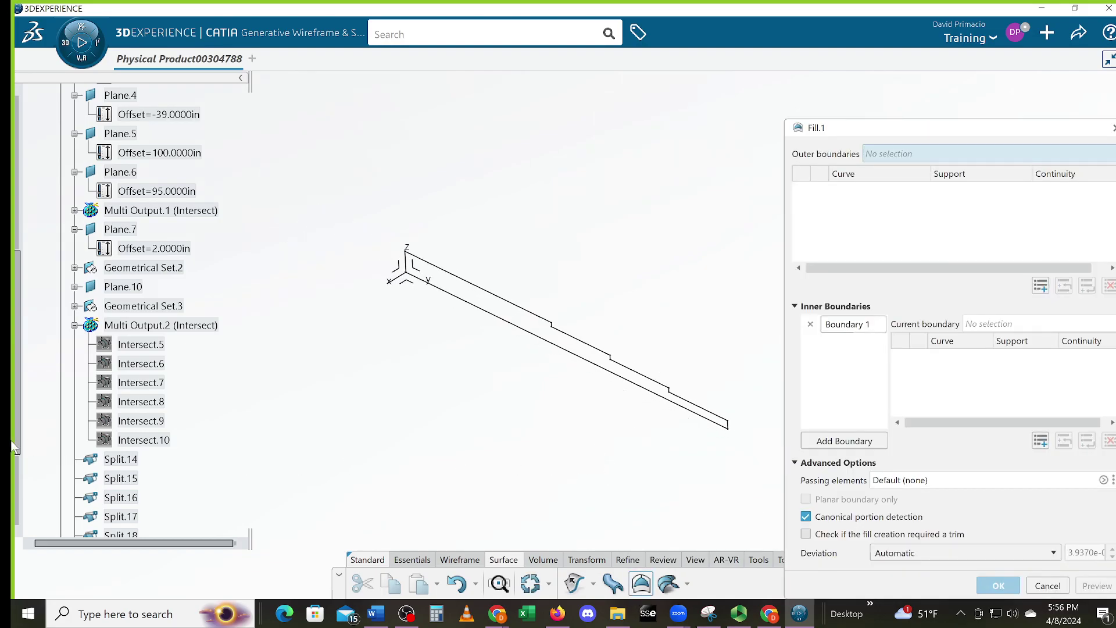
{"action": "left_click_drag", "start_coordinate": [13, 437], "coordinate": [17, 542]}
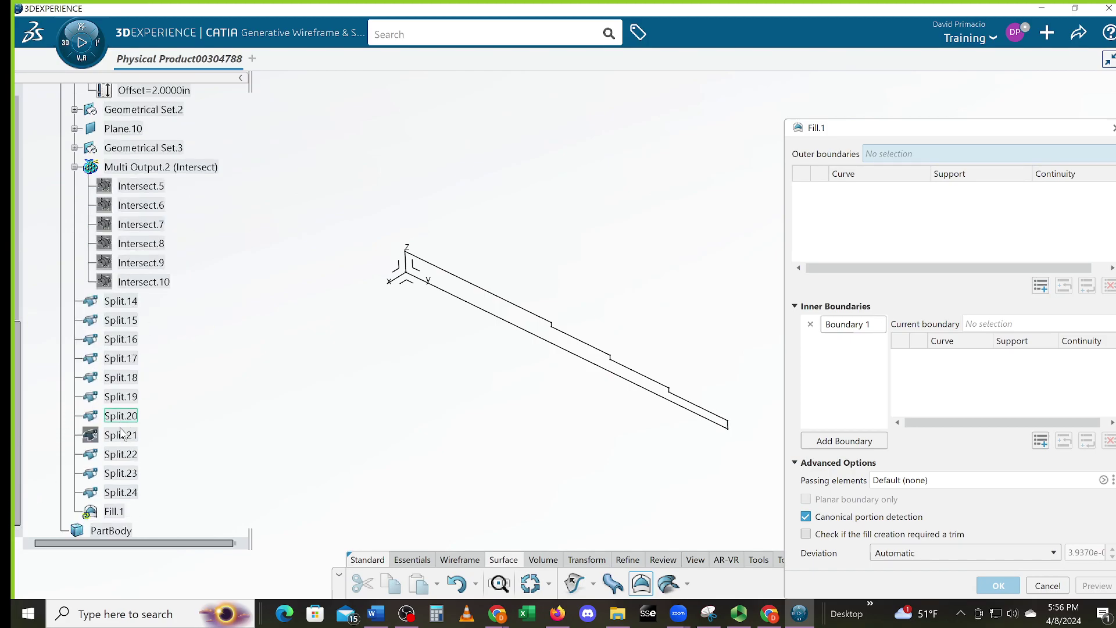
{"action": "left_click", "coordinate": [120, 492]}
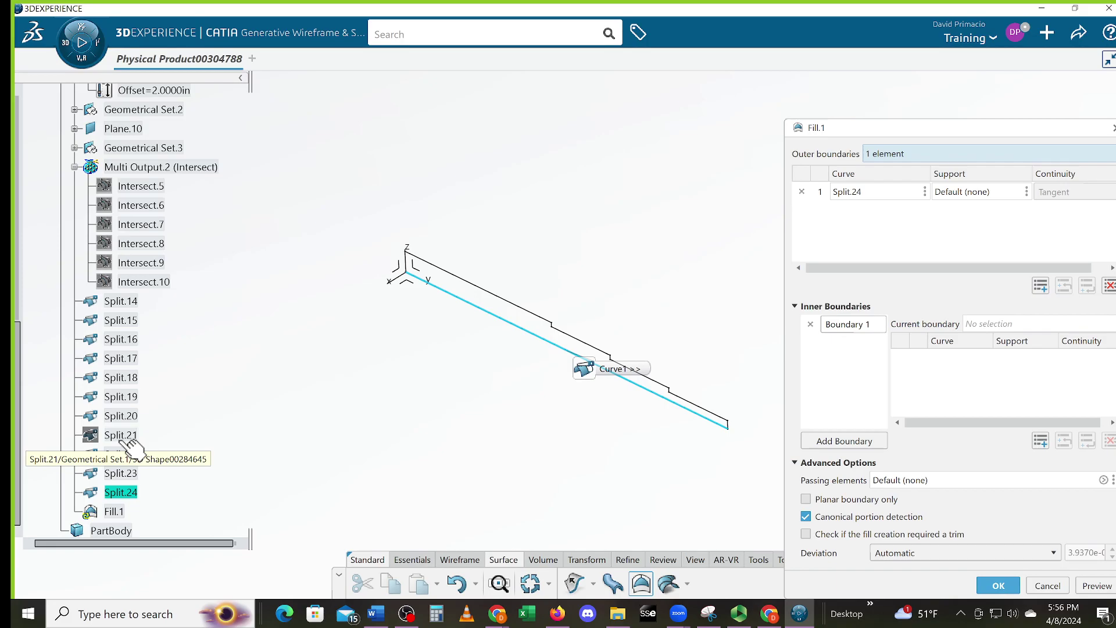
{"action": "left_click", "coordinate": [1047, 586]}
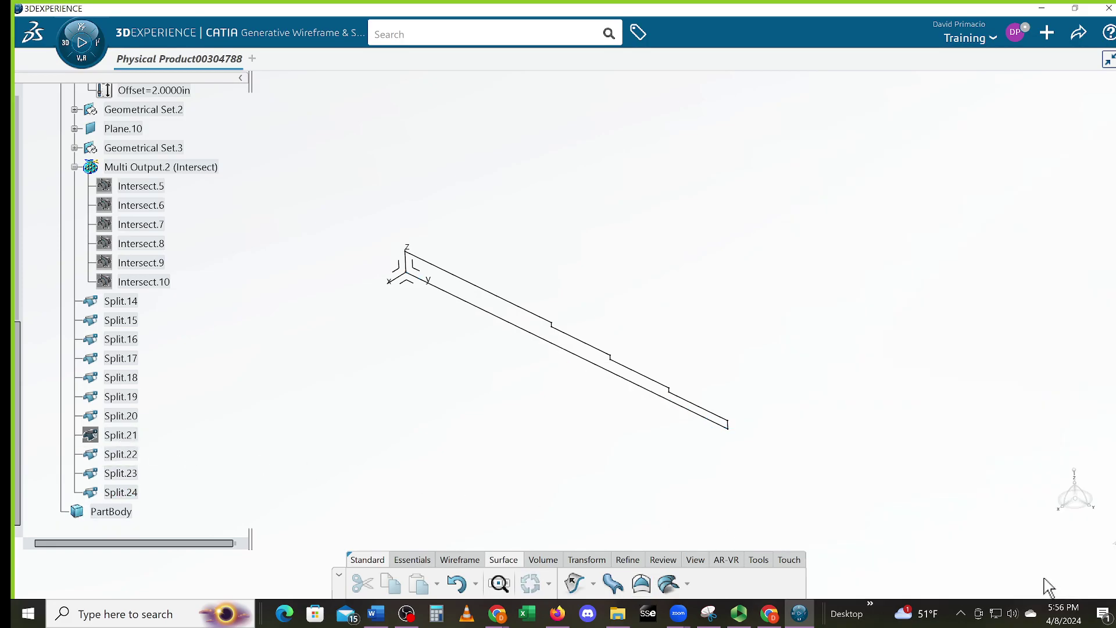
- Show the hidden Split.21 line and undo that visibility change
{"action": "left_click", "coordinate": [133, 437]}
{"action": "right_click", "coordinate": [134, 436]}
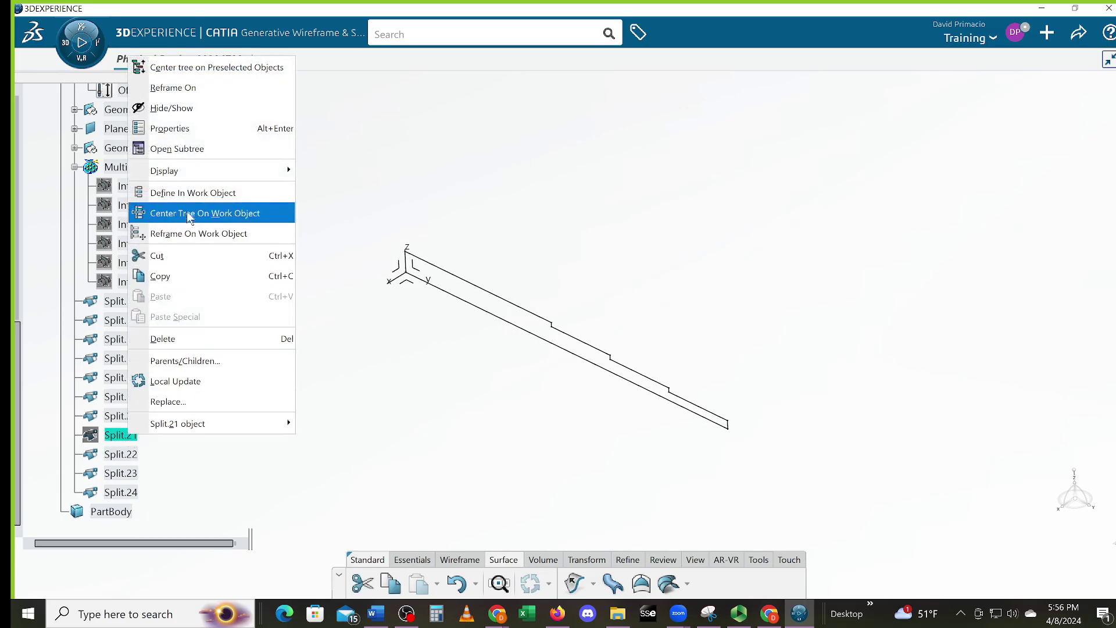
{"action": "left_click", "coordinate": [180, 112]}
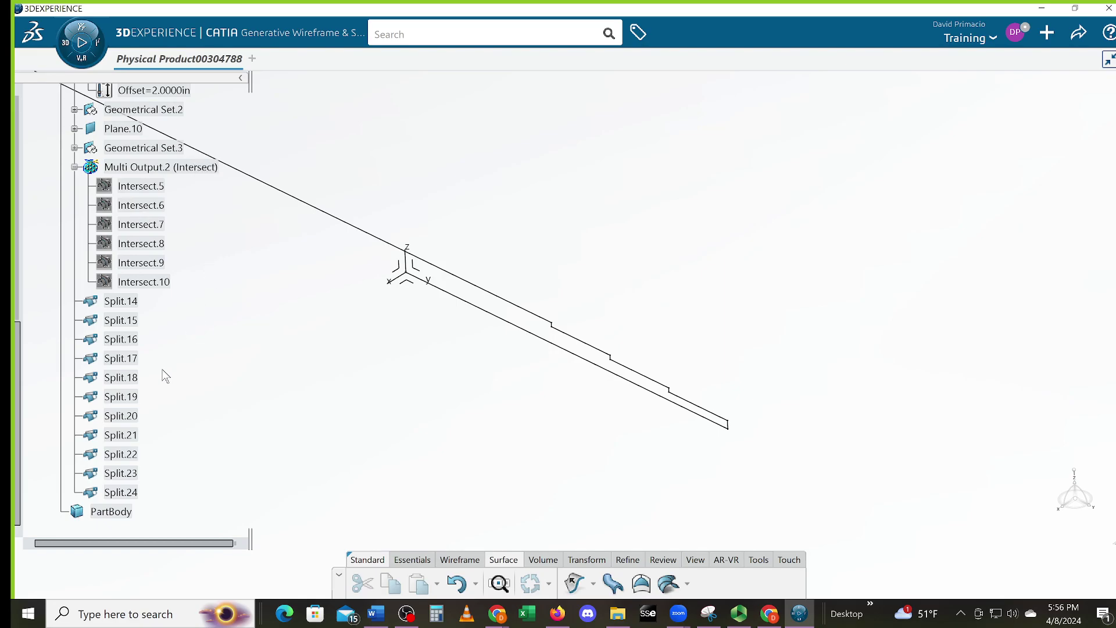
{"action": "key", "text": "ctrl+z"}
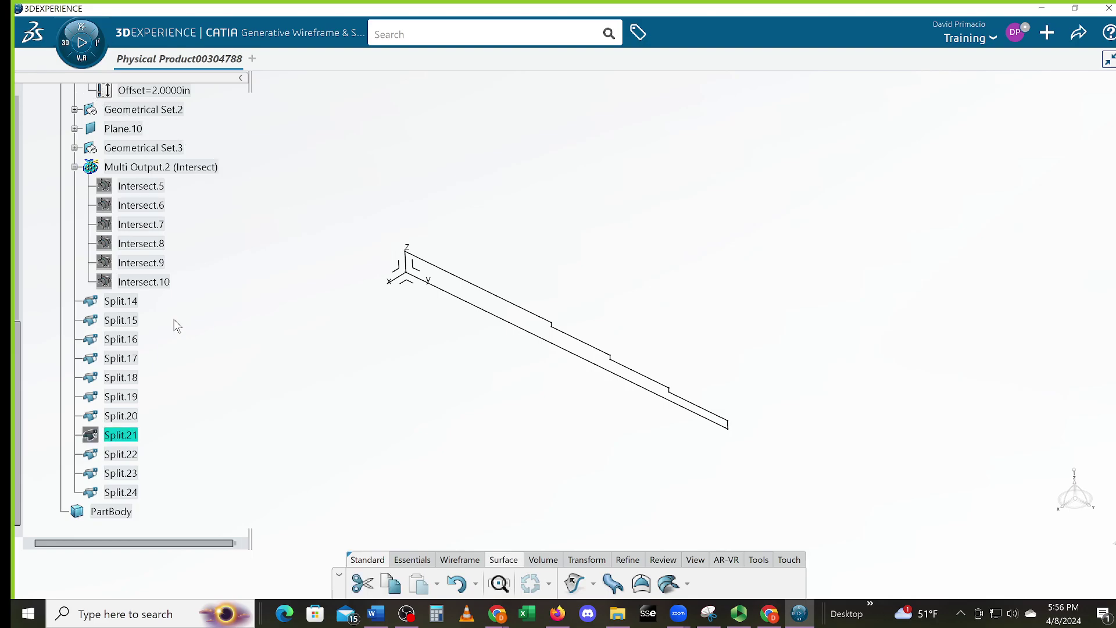
{"action": "left_click", "coordinate": [139, 303]}
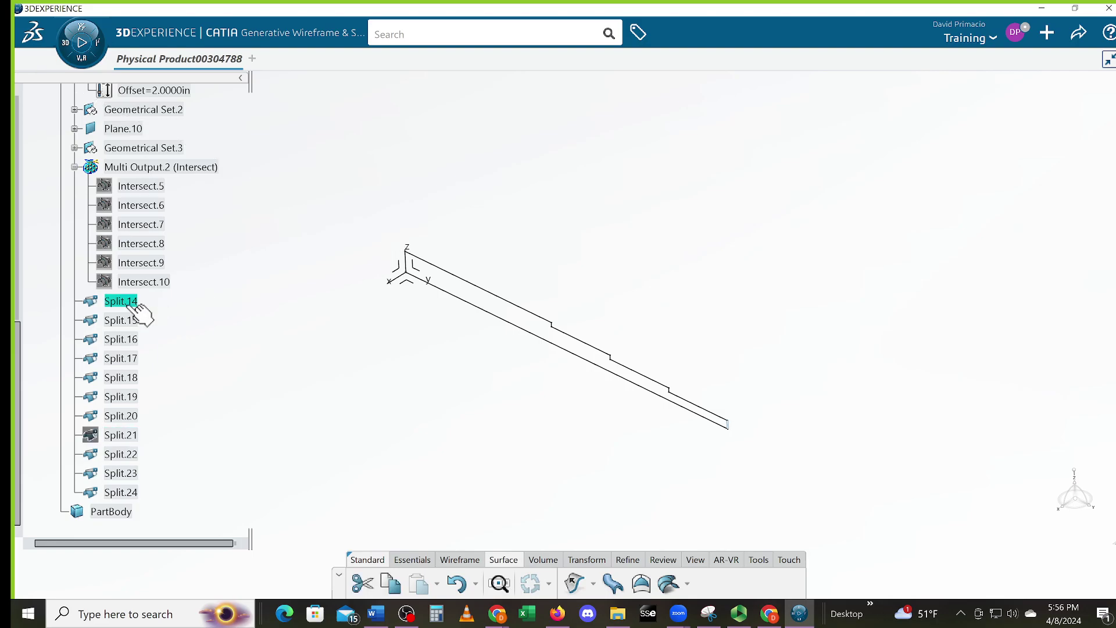
{"action": "left_click", "coordinate": [127, 493], "text": "shift"}
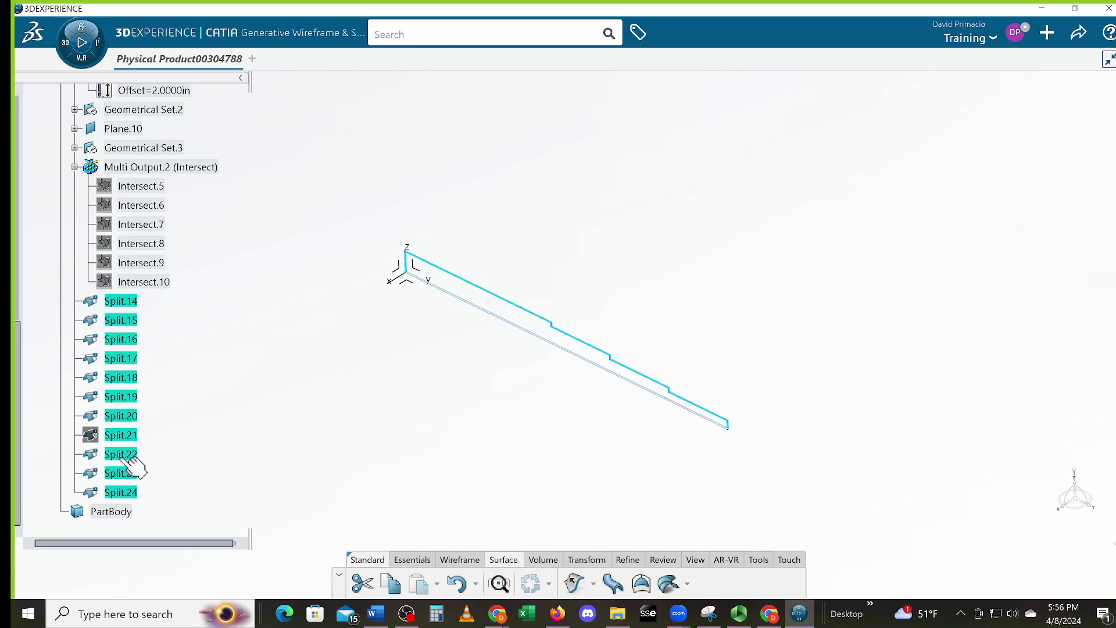
{"action": "left_click", "coordinate": [119, 440], "text": "ctrl"}
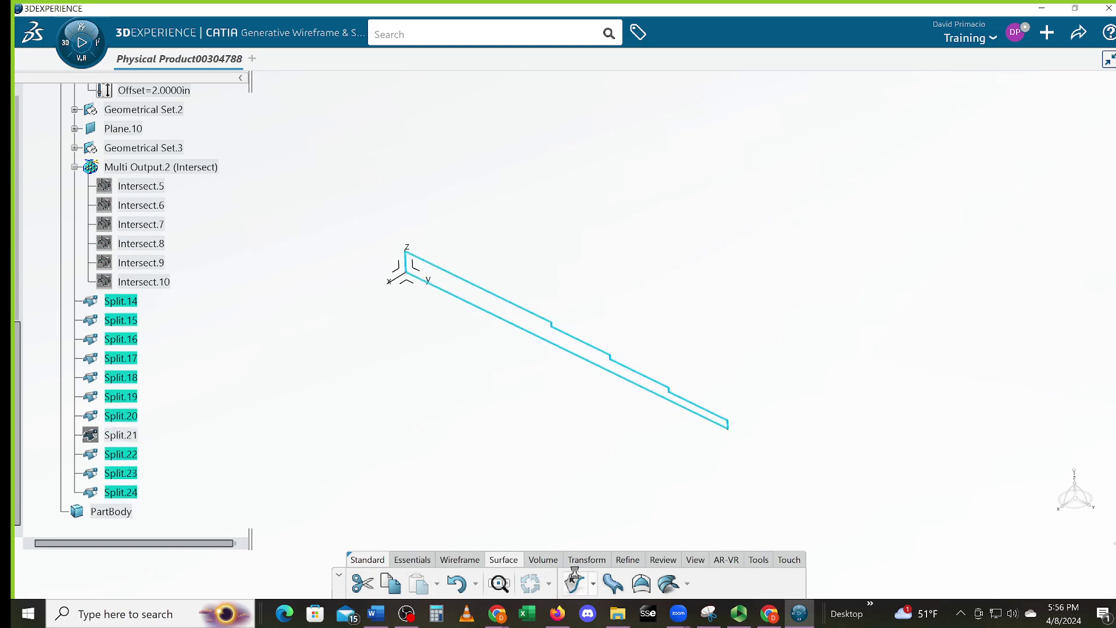
{"action": "left_click", "coordinate": [641, 583]}
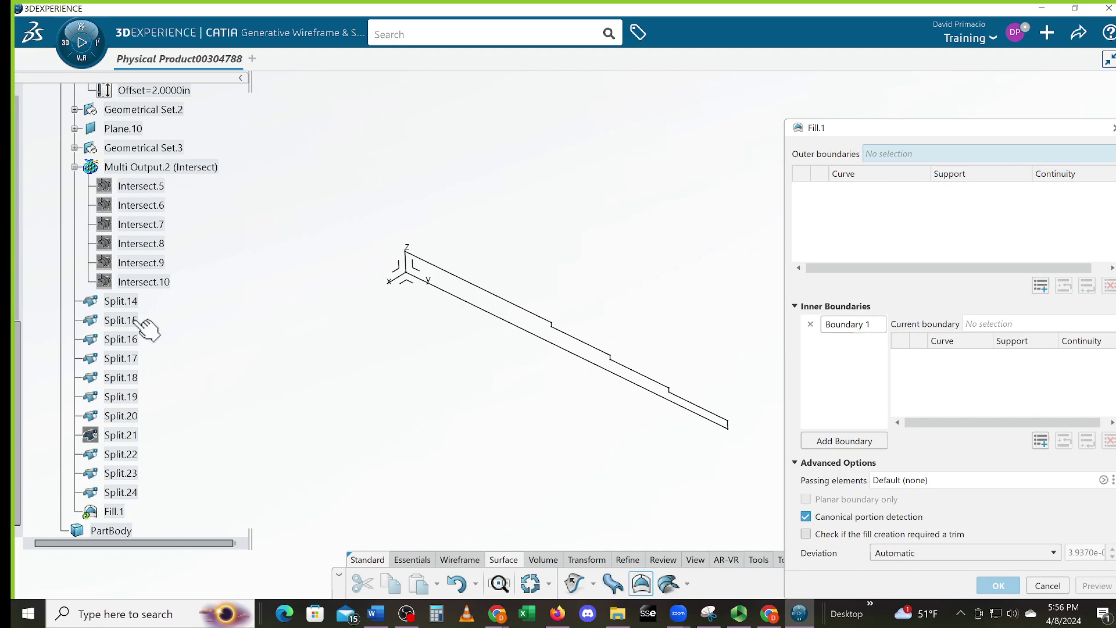
{"action": "left_click", "coordinate": [129, 303]}
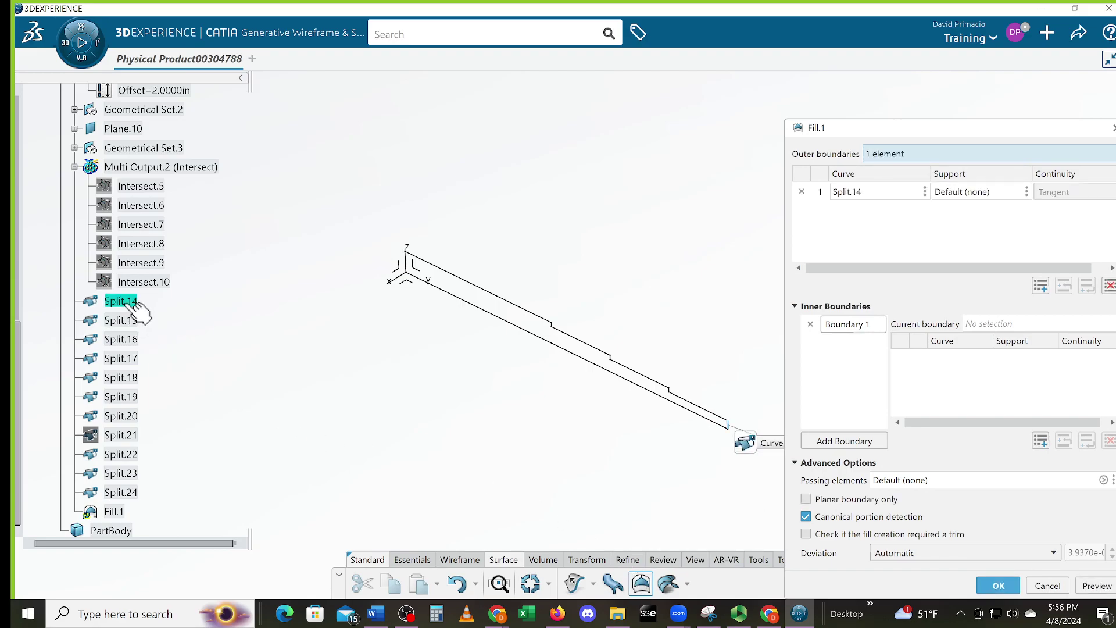
{"action": "left_click", "coordinate": [120, 417], "text": "shift"}
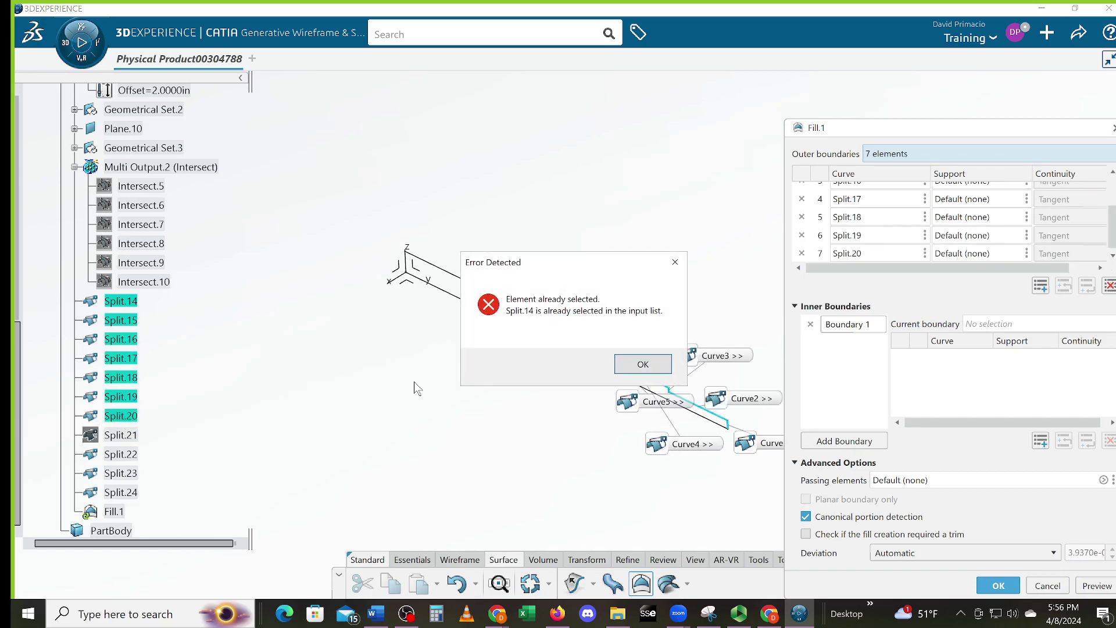
{"action": "left_click", "coordinate": [640, 364]}
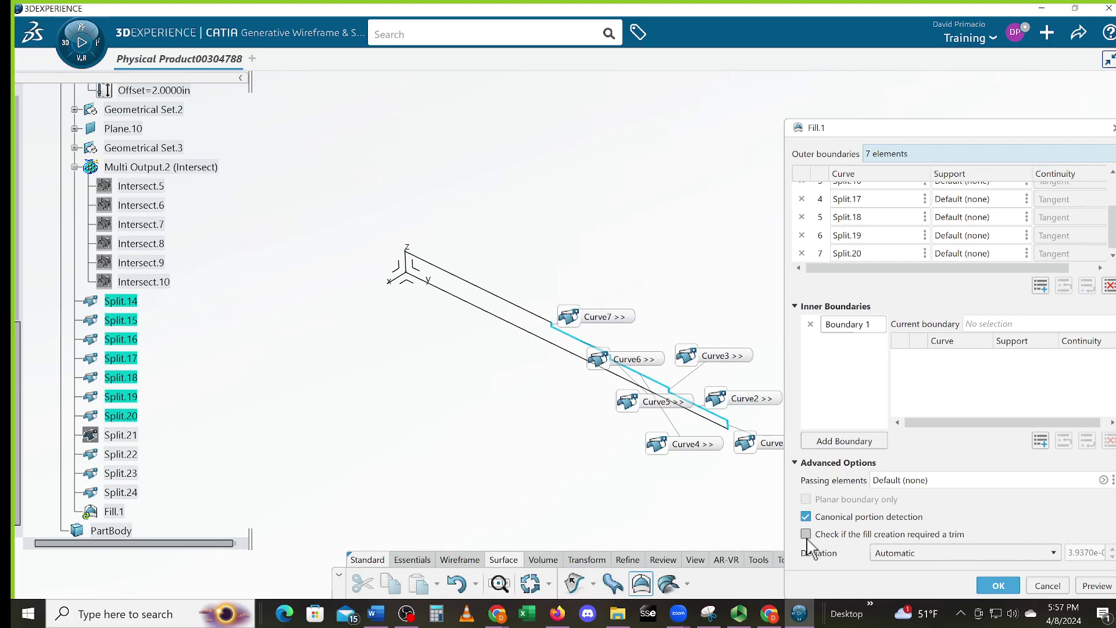
{"action": "left_click", "coordinate": [1048, 586]}
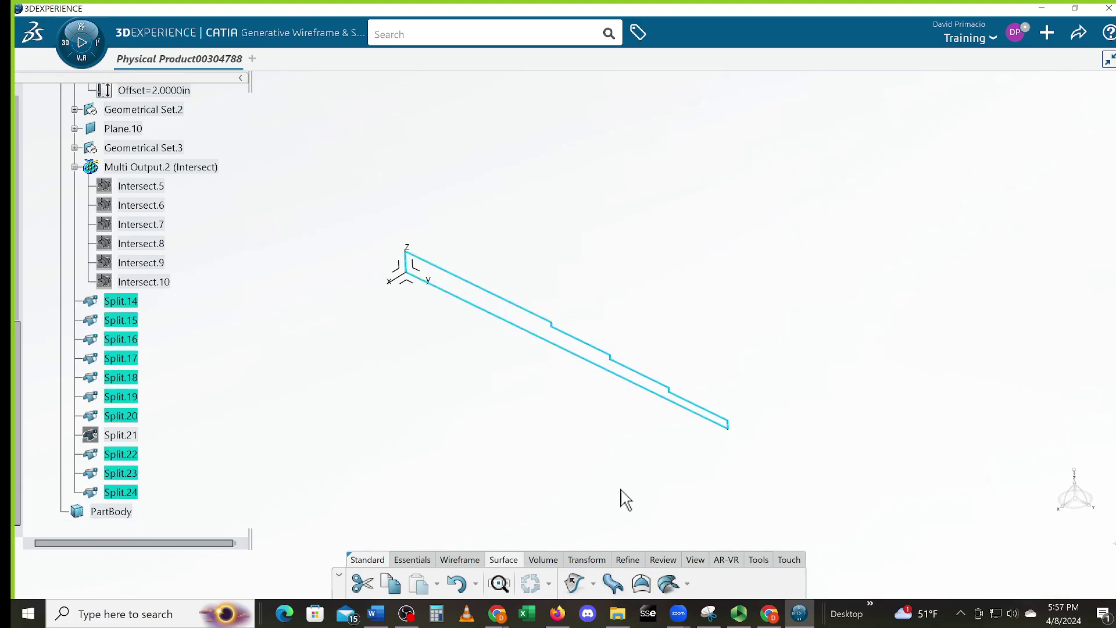
{"action": "left_click", "coordinate": [663, 526]}
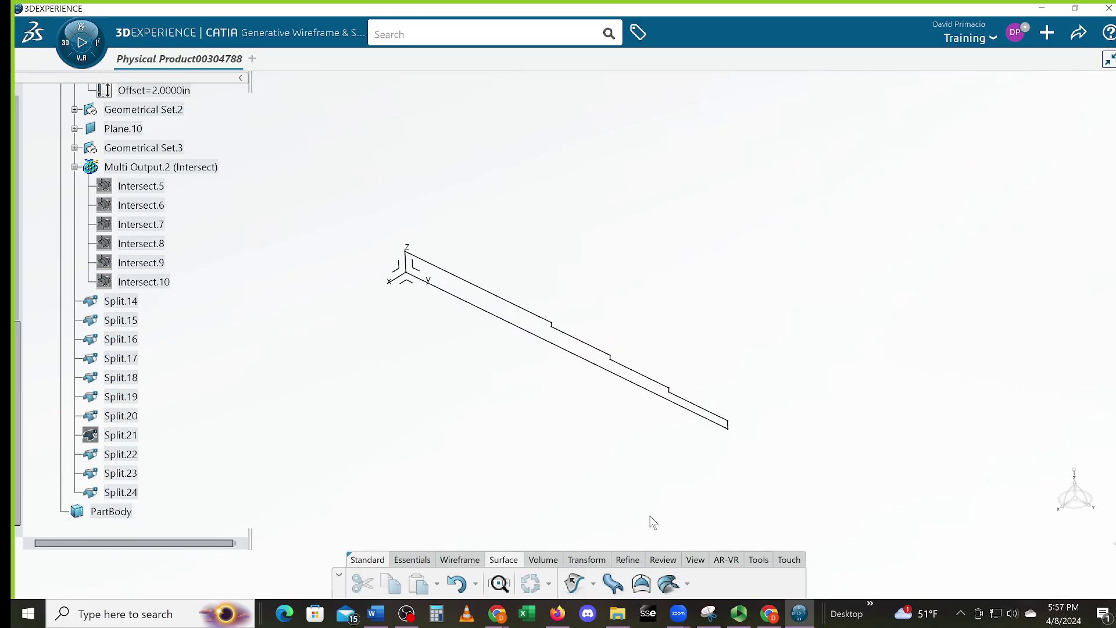
- Create a Fill surface bounded by Split.14 through Split.20 and Split.22 through Split.24, leaving out the hidden Split.21
{"action": "left_click", "coordinate": [642, 585]}
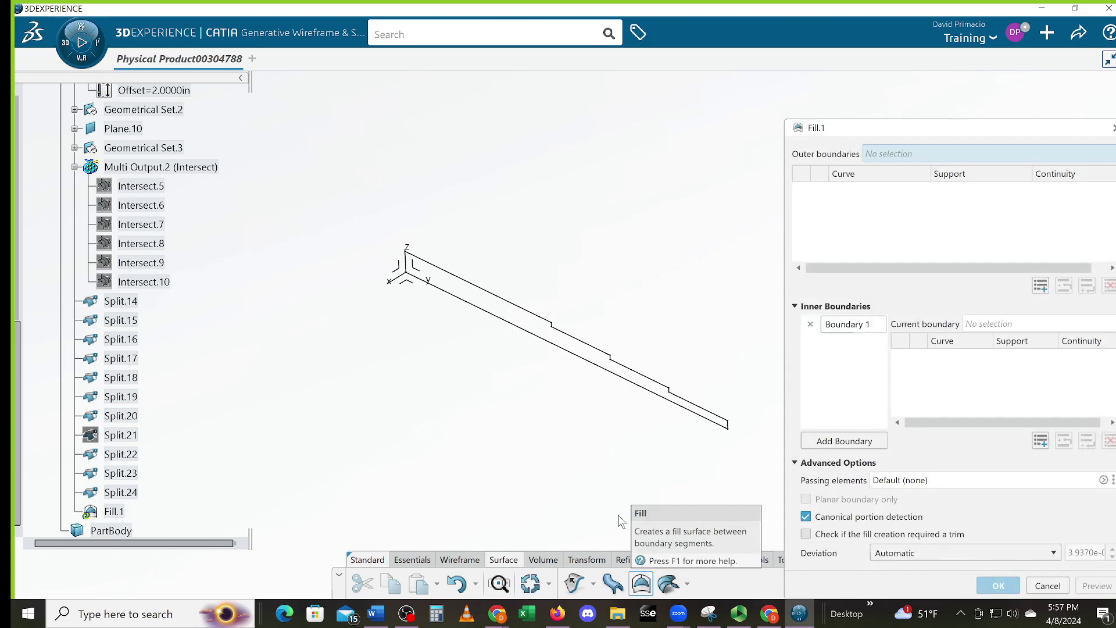
{"action": "left_click", "coordinate": [120, 304]}
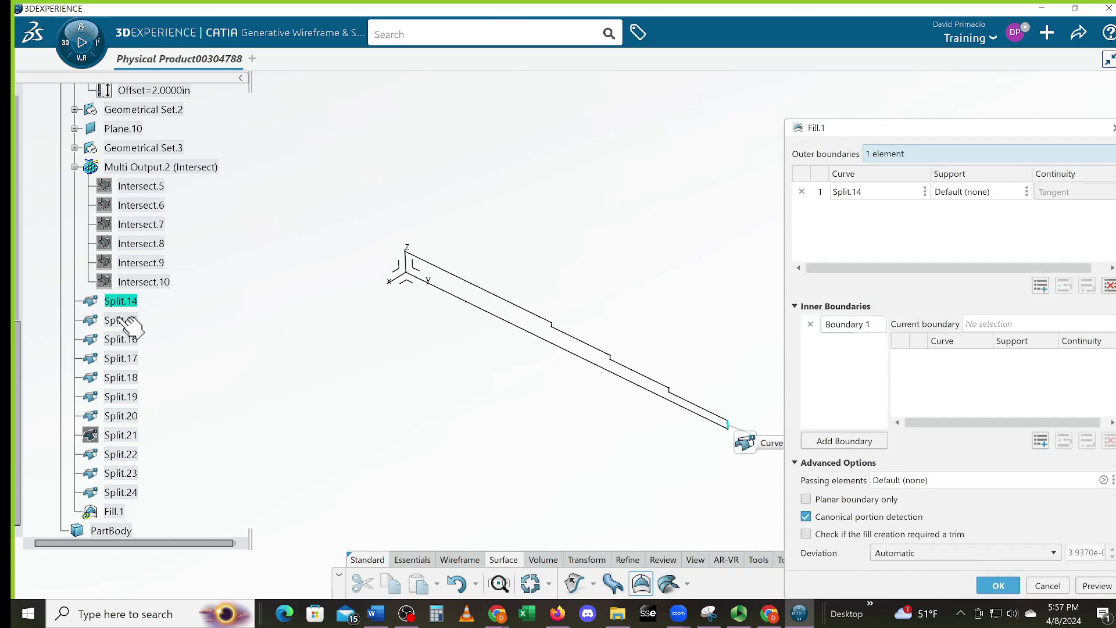
{"action": "left_click", "coordinate": [121, 320]}
{"action": "left_click", "coordinate": [120, 339]}
{"action": "left_click", "coordinate": [120, 358]}
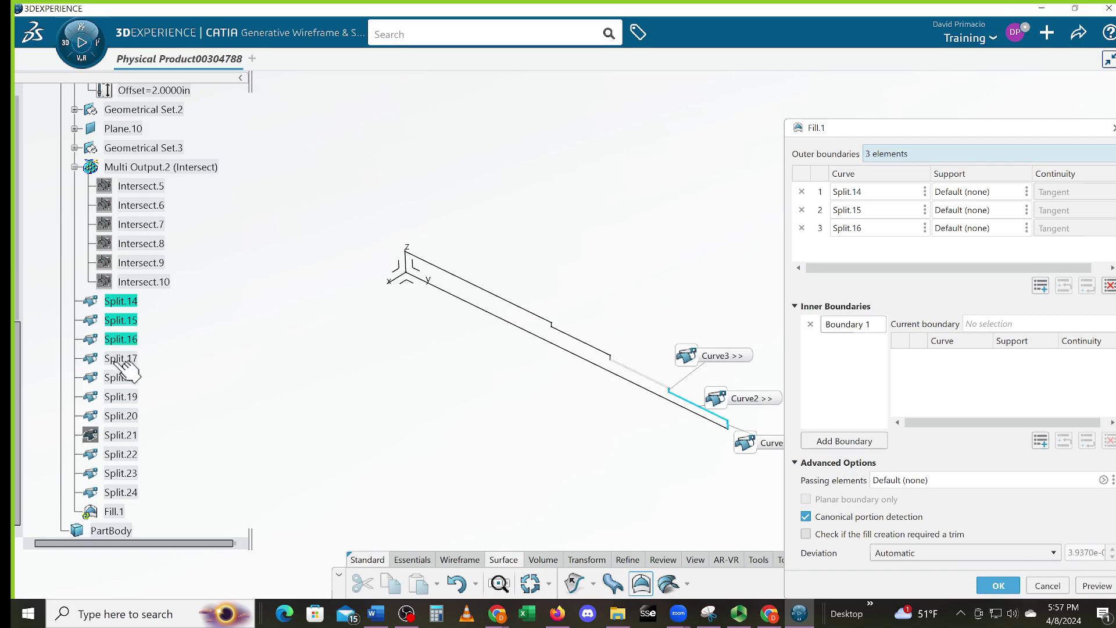
{"action": "left_click", "coordinate": [120, 377]}
{"action": "left_click", "coordinate": [121, 397]}
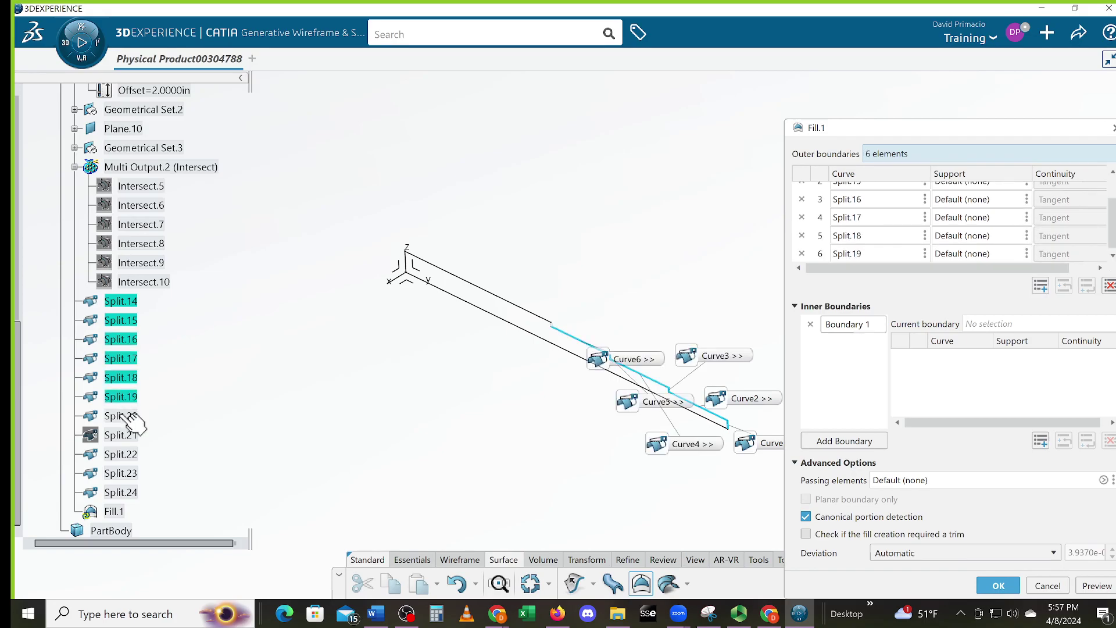
{"action": "left_click", "coordinate": [121, 416]}
{"action": "left_click", "coordinate": [131, 455]}
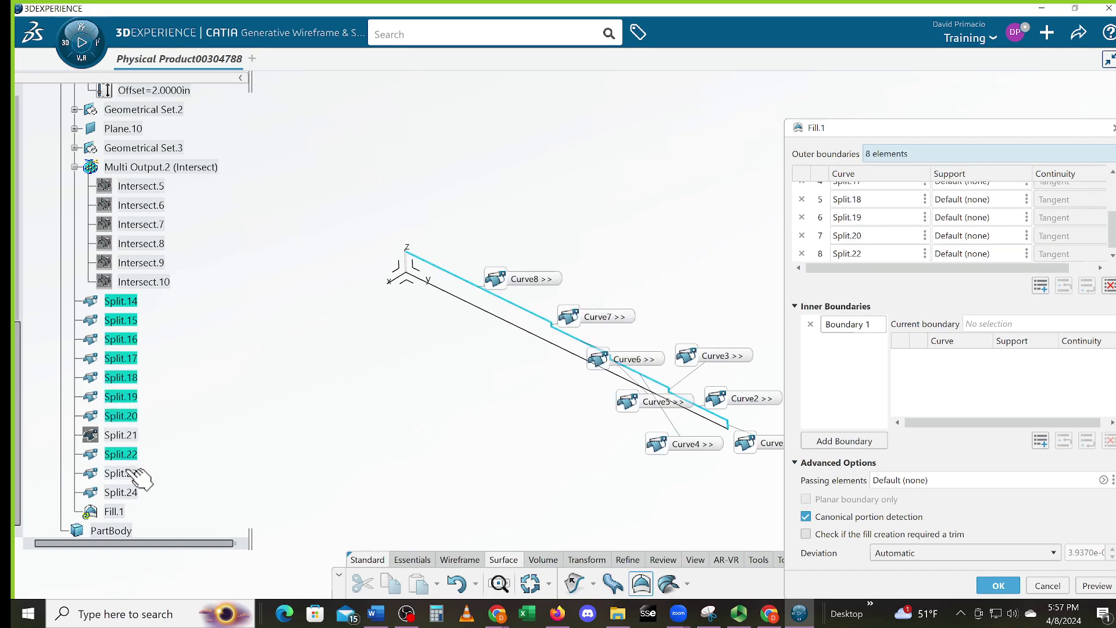
{"action": "left_click", "coordinate": [129, 474]}
{"action": "left_click", "coordinate": [129, 492]}
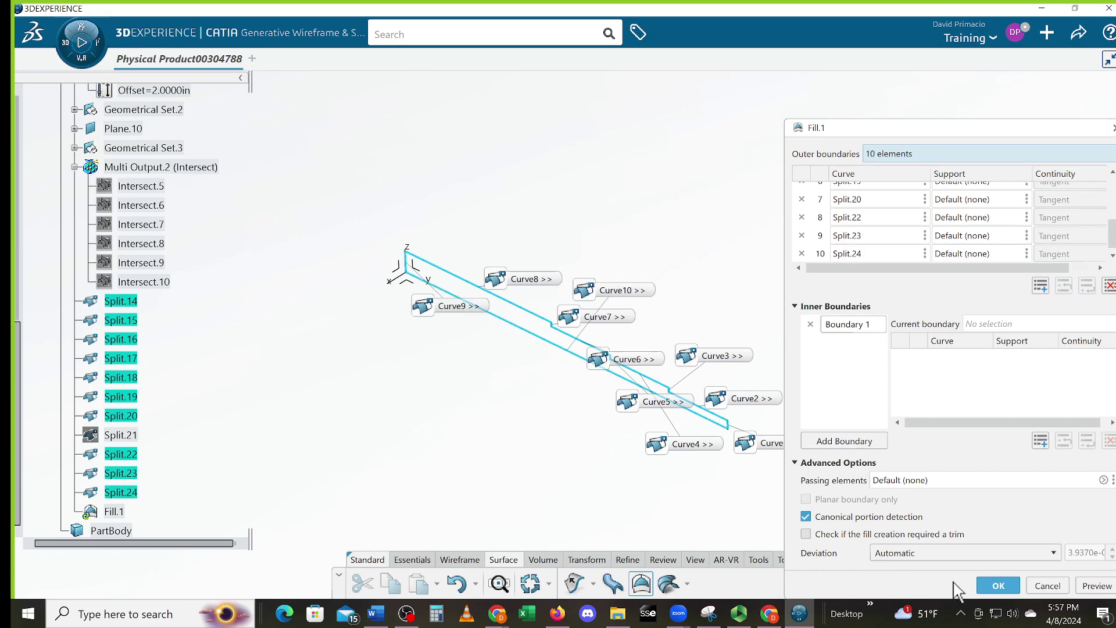
{"action": "left_click", "coordinate": [995, 587]}
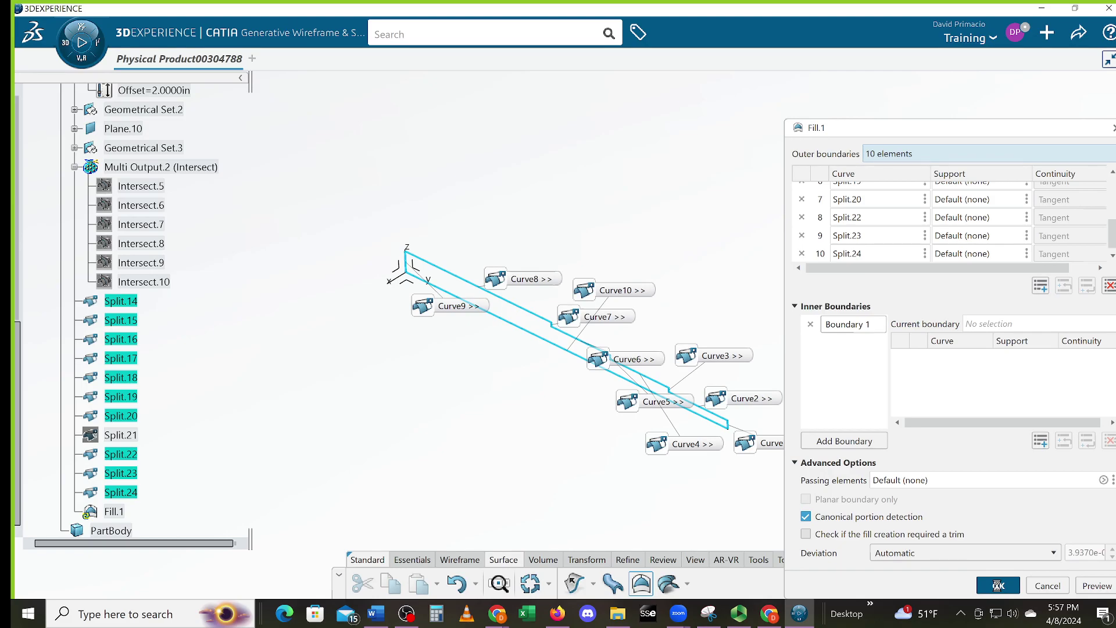
{"action": "scroll", "coordinate": [562, 469], "scroll_direction": "up", "scroll_amount": 4}
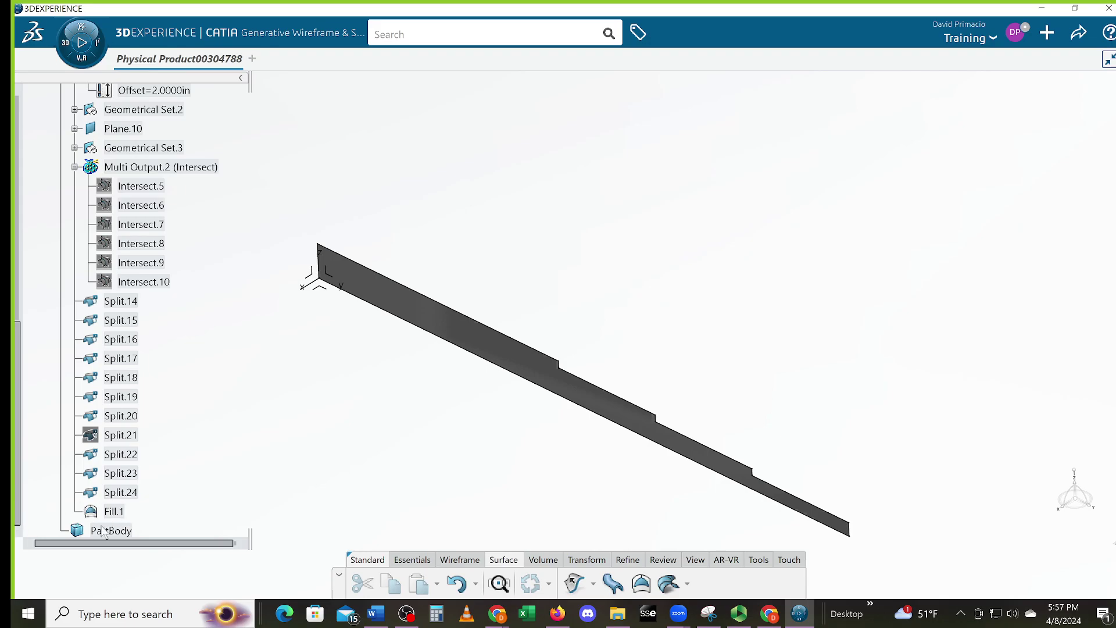
- Switch to Part Design and start a Pad with Fill.1 as its profile, agreeing to define the extrusion direction
{"action": "scroll", "coordinate": [77, 523], "scroll_direction": "down", "scroll_amount": 2}
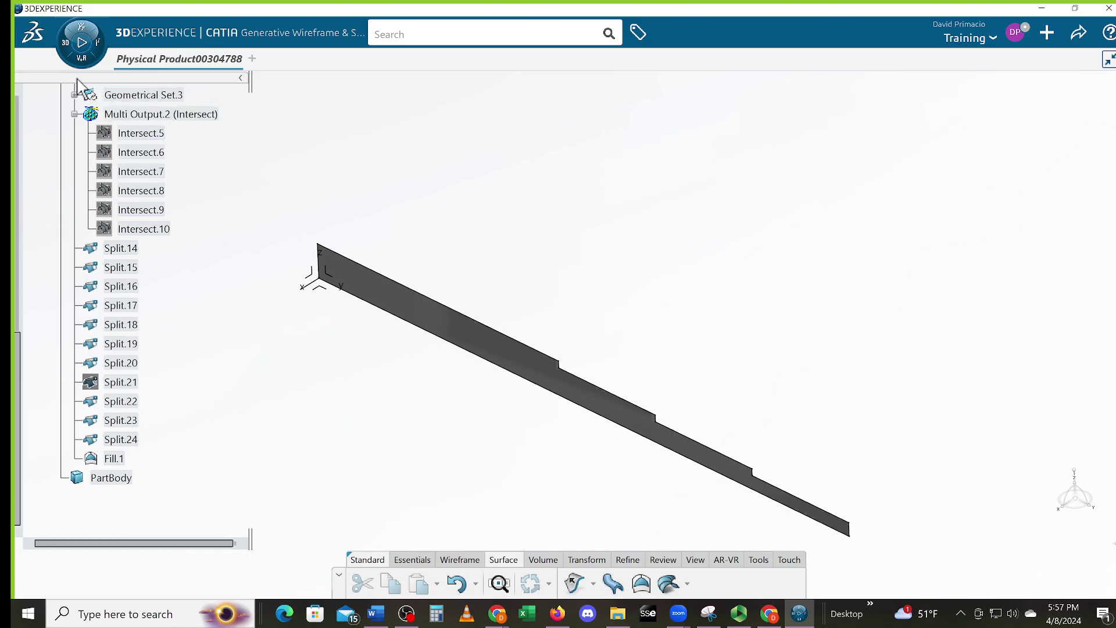
{"action": "left_click", "coordinate": [81, 30]}
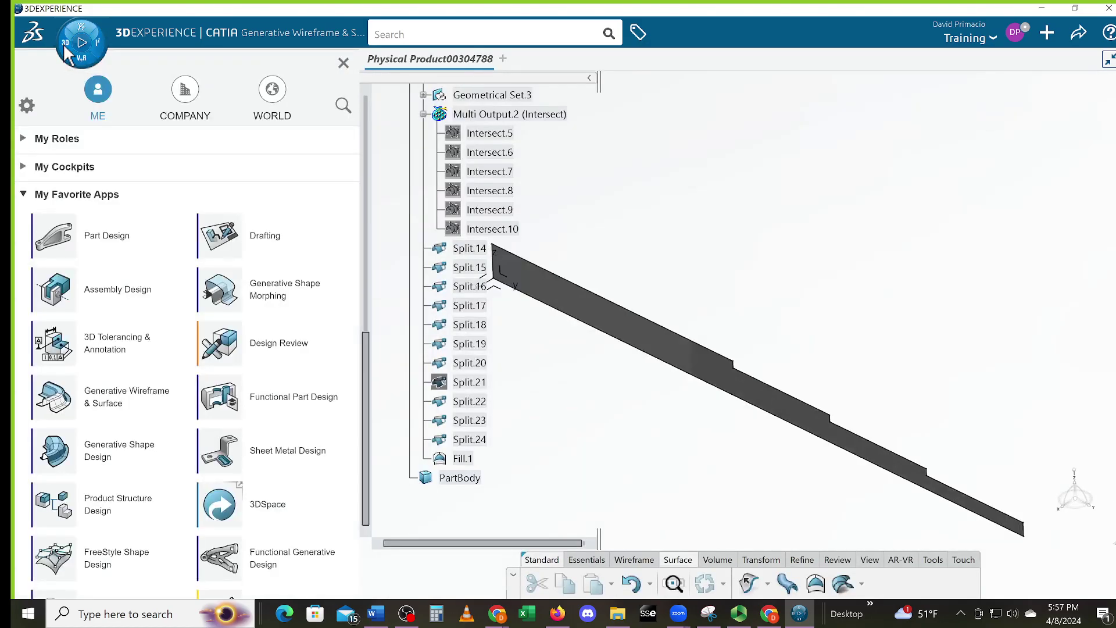
{"action": "left_click", "coordinate": [58, 245]}
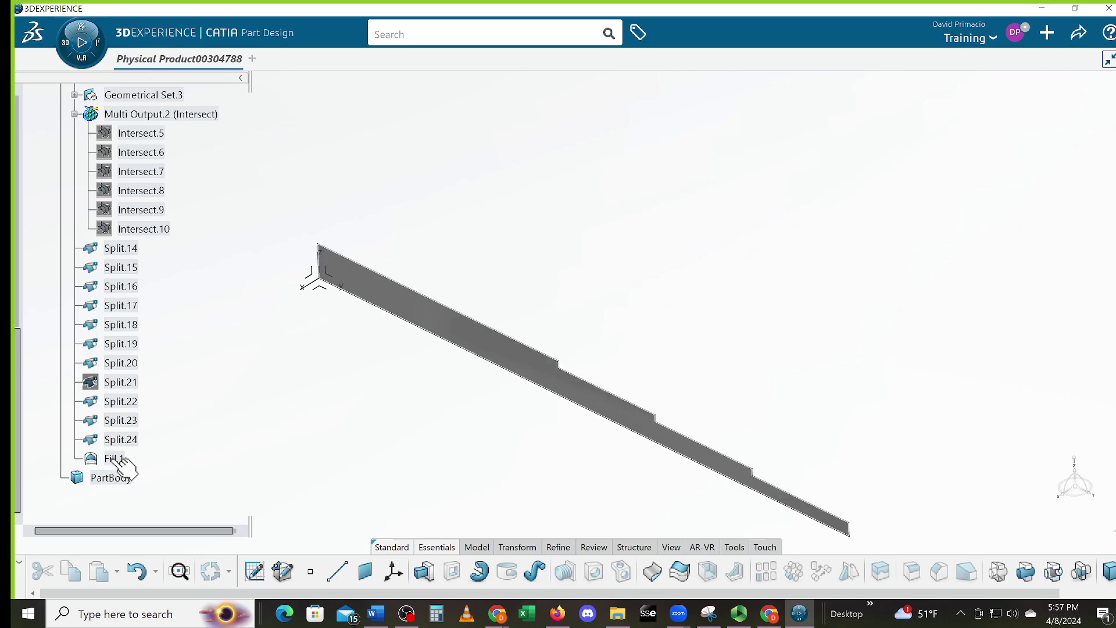
{"action": "left_click", "coordinate": [429, 575]}
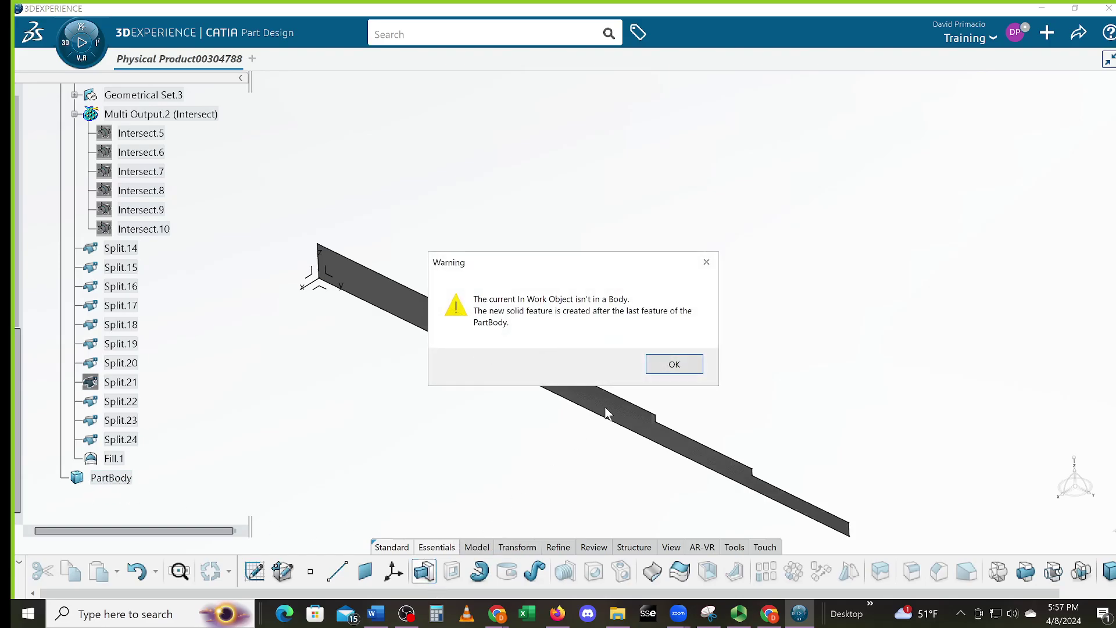
{"action": "left_click", "coordinate": [669, 365]}
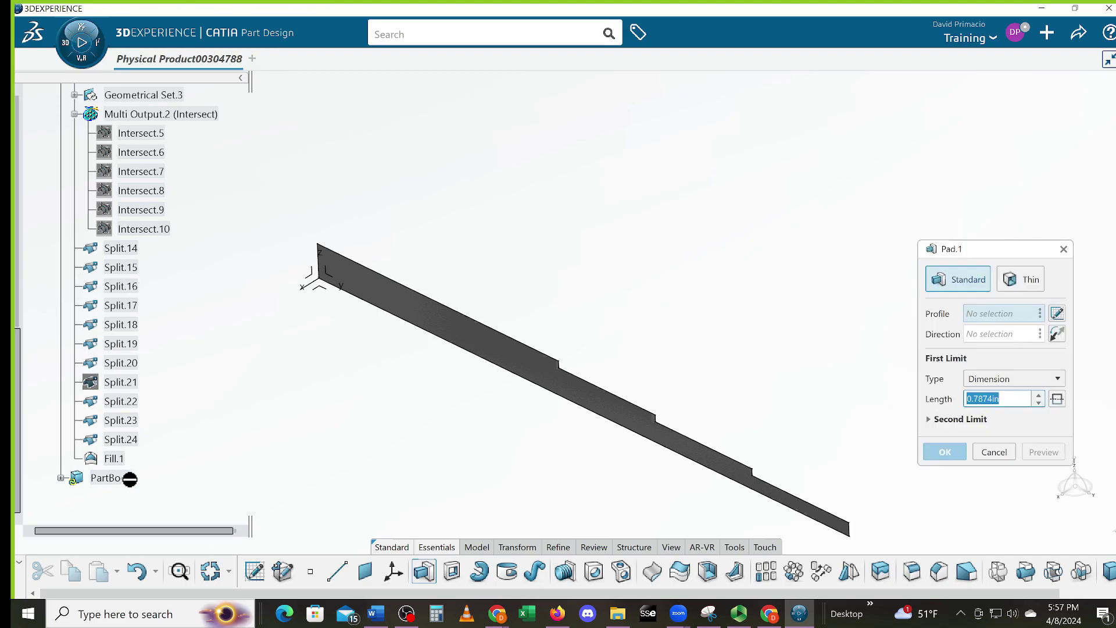
{"action": "left_click", "coordinate": [121, 459]}
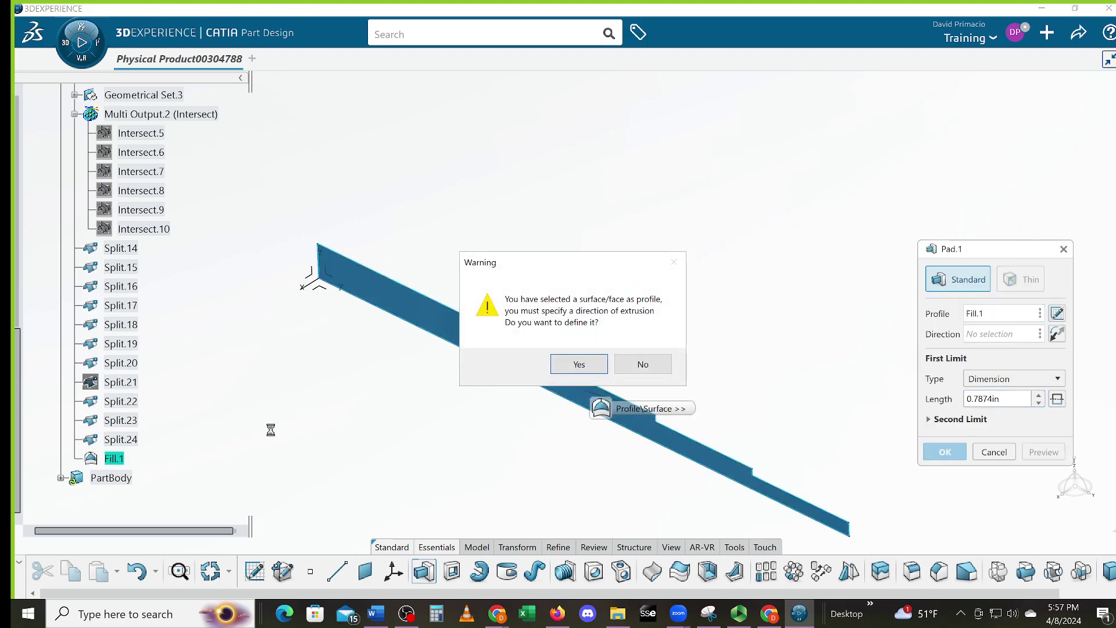
{"action": "left_click", "coordinate": [563, 366]}
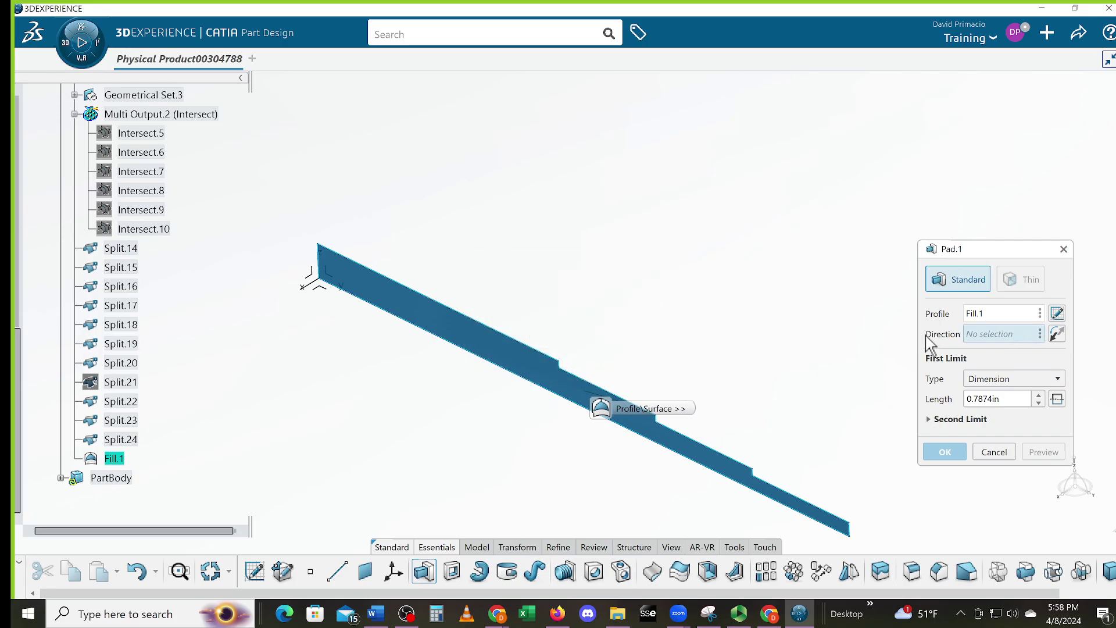
- Set the pad direction to the X axis of Axis System.2 and reverse it
{"action": "right_click", "coordinate": [995, 339]}
{"action": "mouse_move", "coordinate": [1061, 349]}
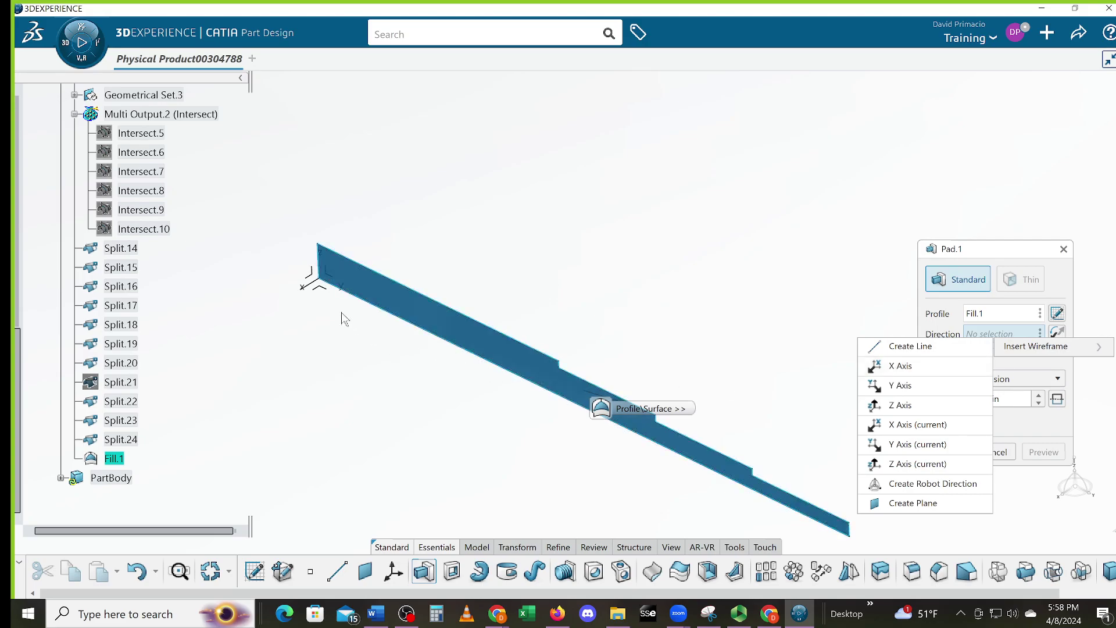
{"action": "left_click", "coordinate": [312, 291]}
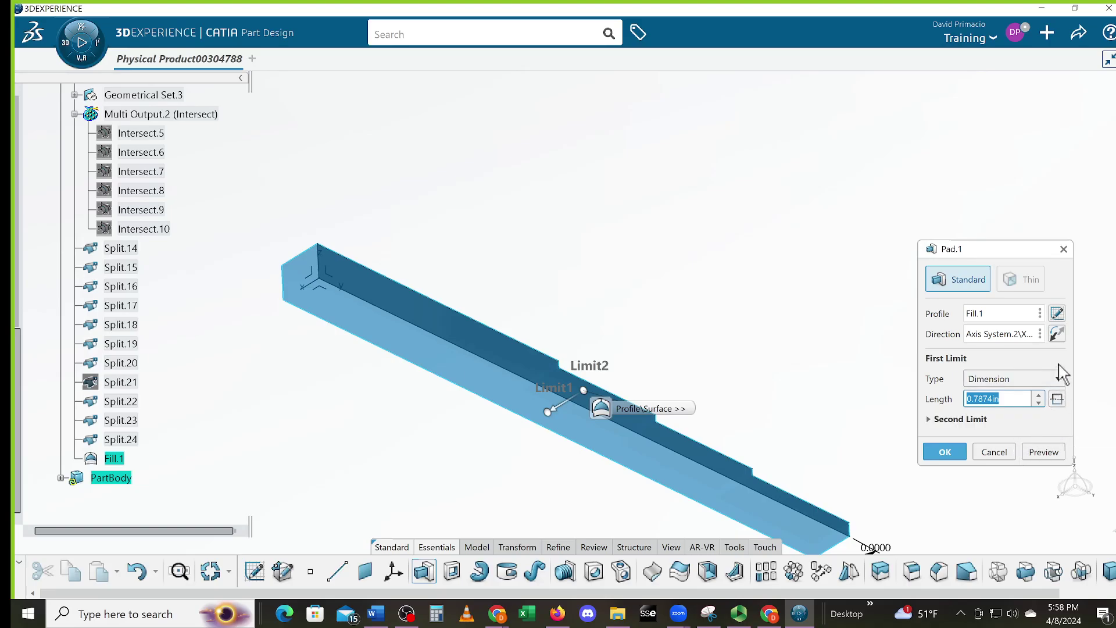
{"action": "left_click", "coordinate": [1056, 337]}
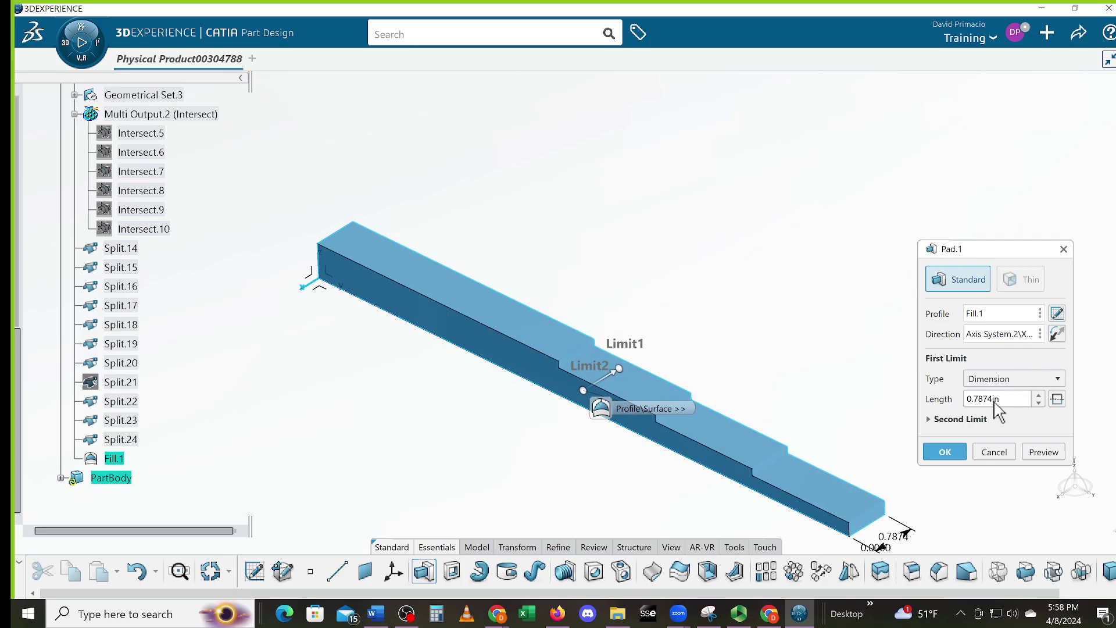
- Set the pad's first limit to Up to plane with Plane.6 as the limit
{"action": "left_click", "coordinate": [1003, 382]}
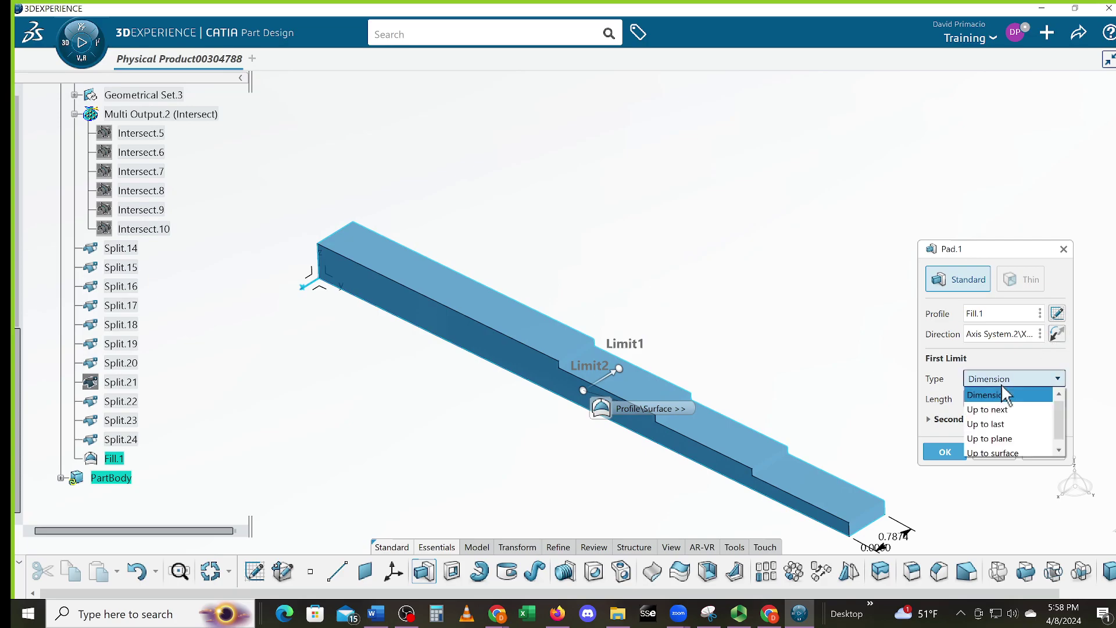
{"action": "left_click", "coordinate": [988, 440]}
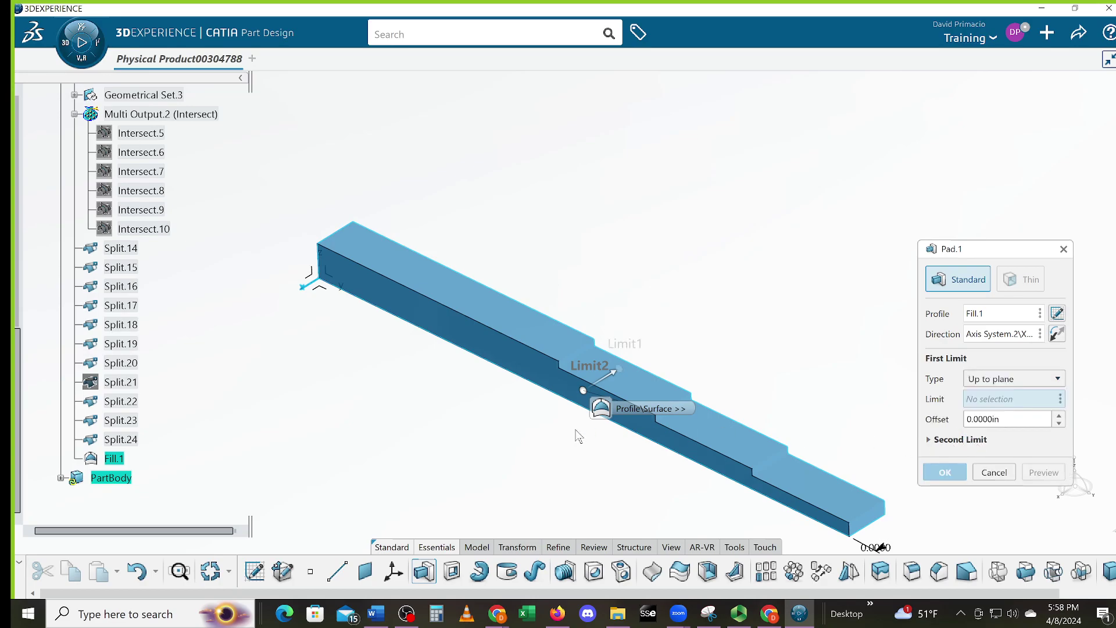
{"action": "middle_click_drag", "start_coordinate": [394, 395], "coordinate": [383, 450]}
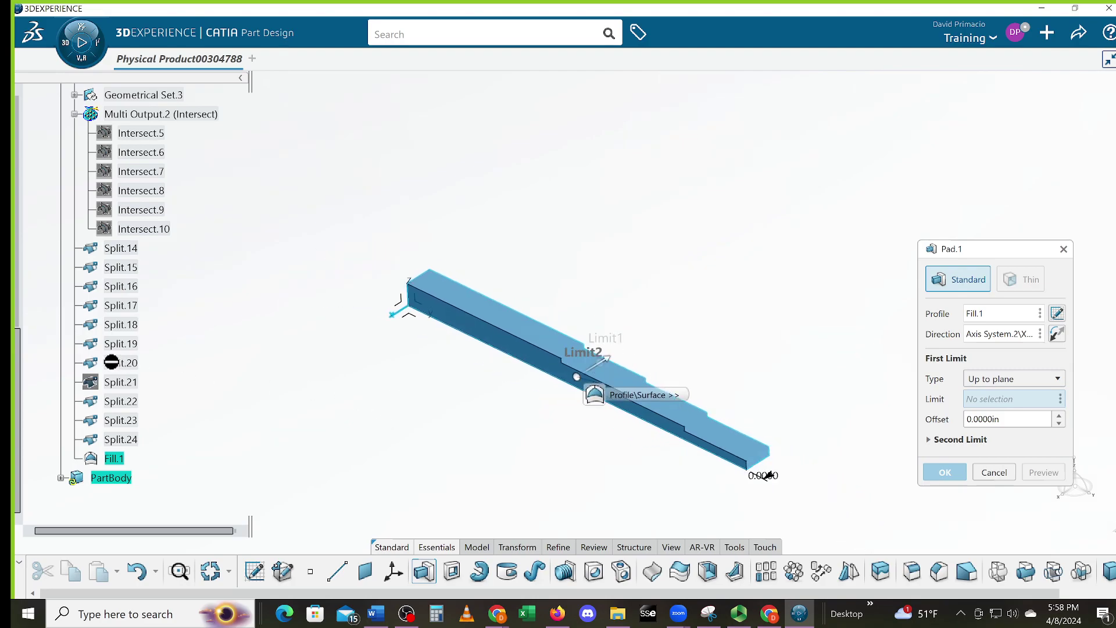
{"action": "left_click_drag", "start_coordinate": [20, 332], "coordinate": [18, 152]}
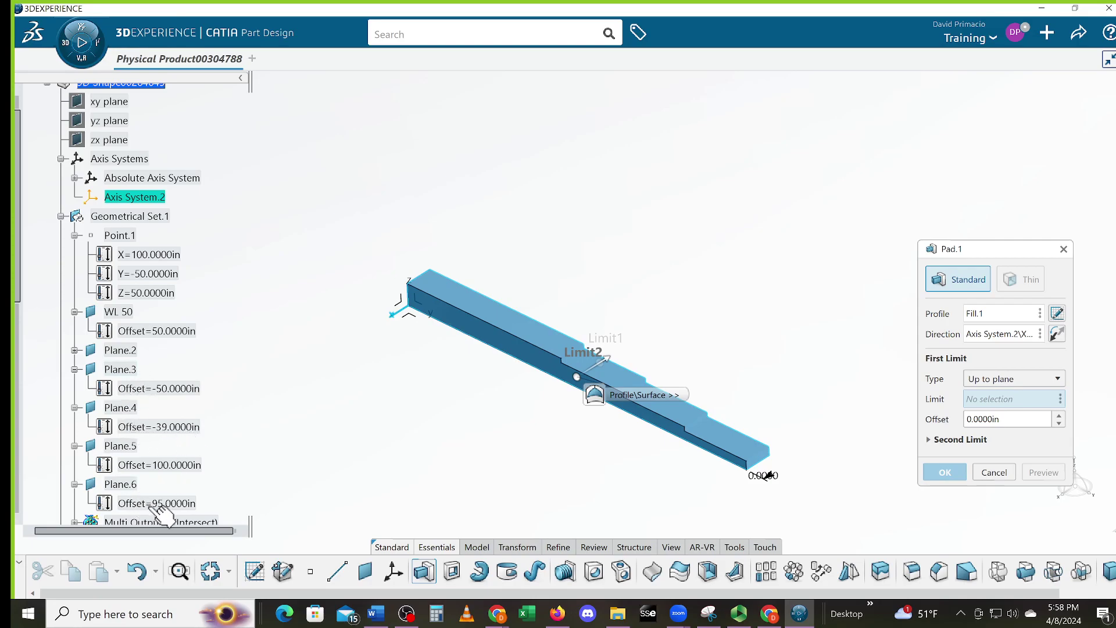
{"action": "left_click", "coordinate": [125, 485]}
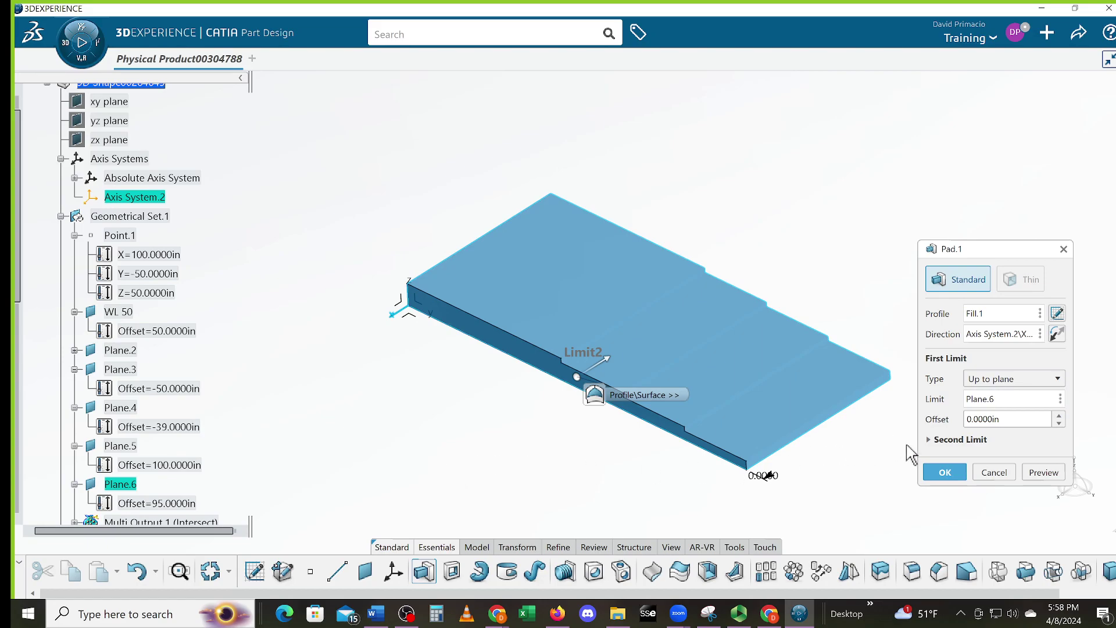
- Set the pad's second limit to Up to plane with Plane.5, preview the stepped solid and create it
{"action": "left_click", "coordinate": [957, 440]}
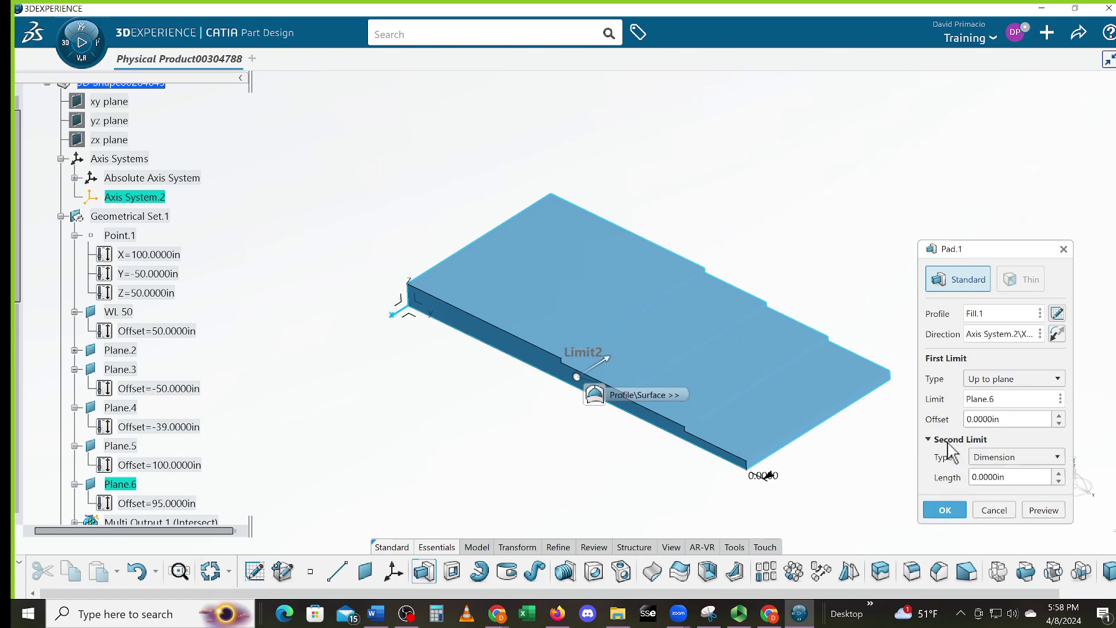
{"action": "left_click", "coordinate": [1023, 457]}
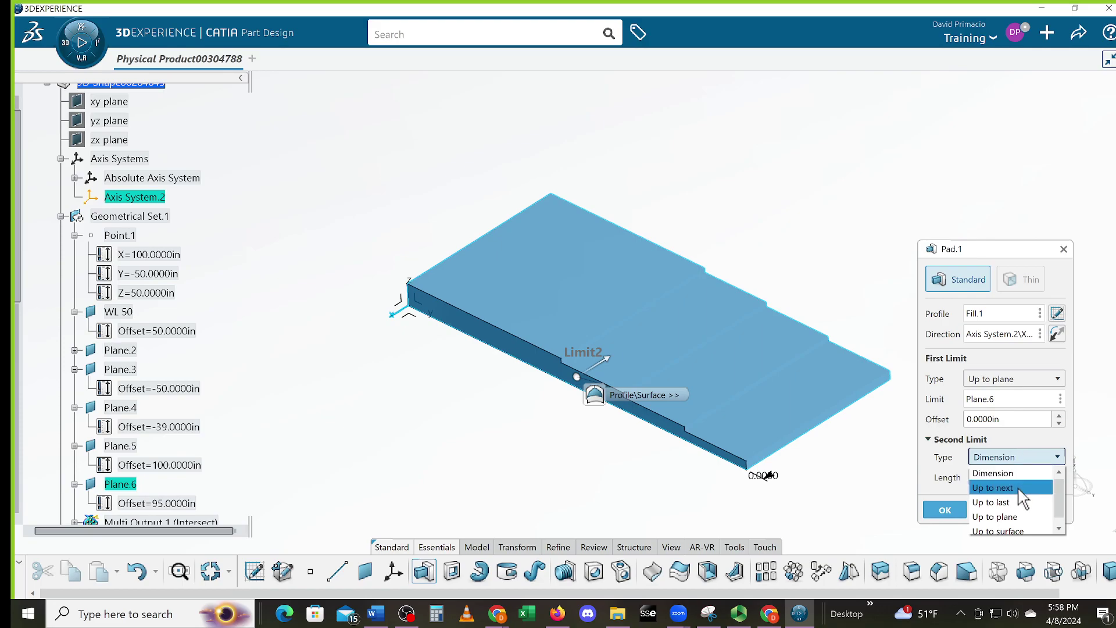
{"action": "left_click", "coordinate": [1006, 517]}
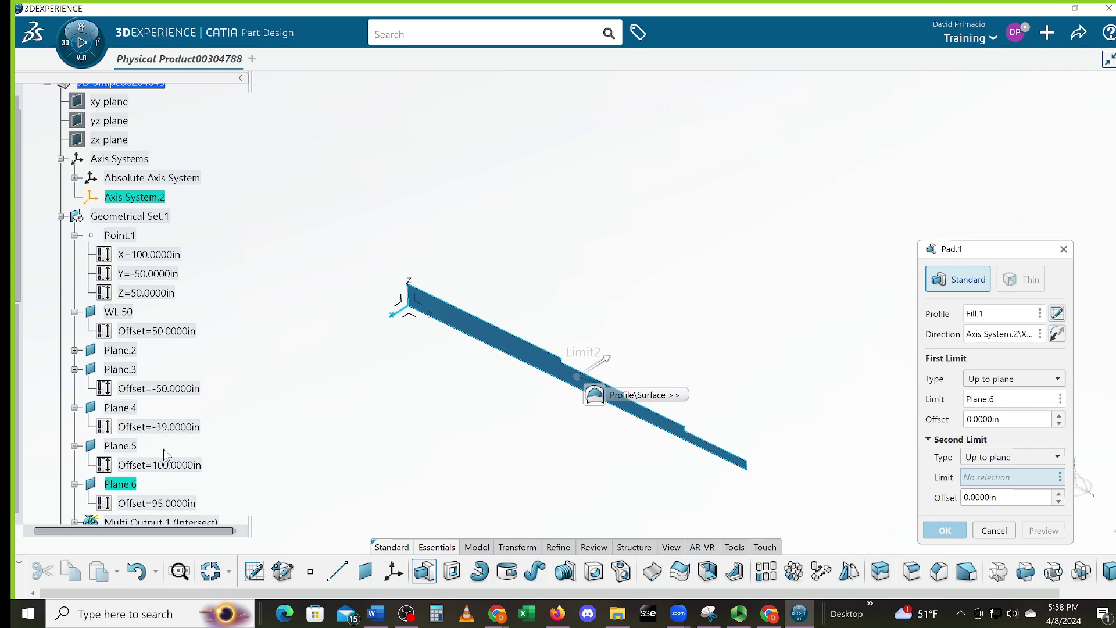
{"action": "left_click", "coordinate": [119, 447]}
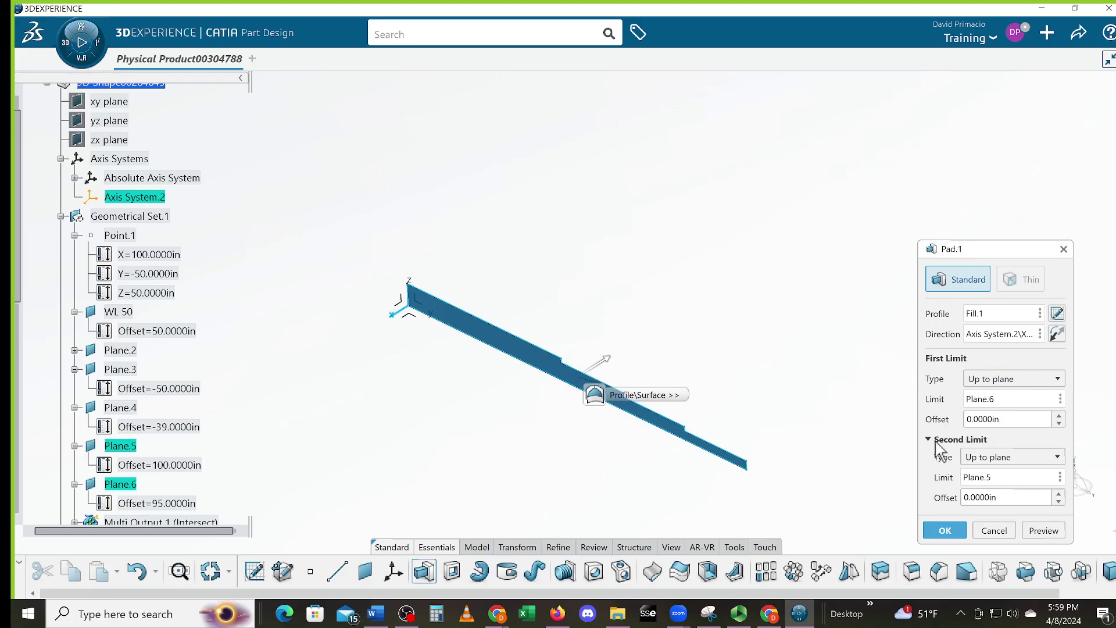
{"action": "left_click", "coordinate": [1033, 530]}
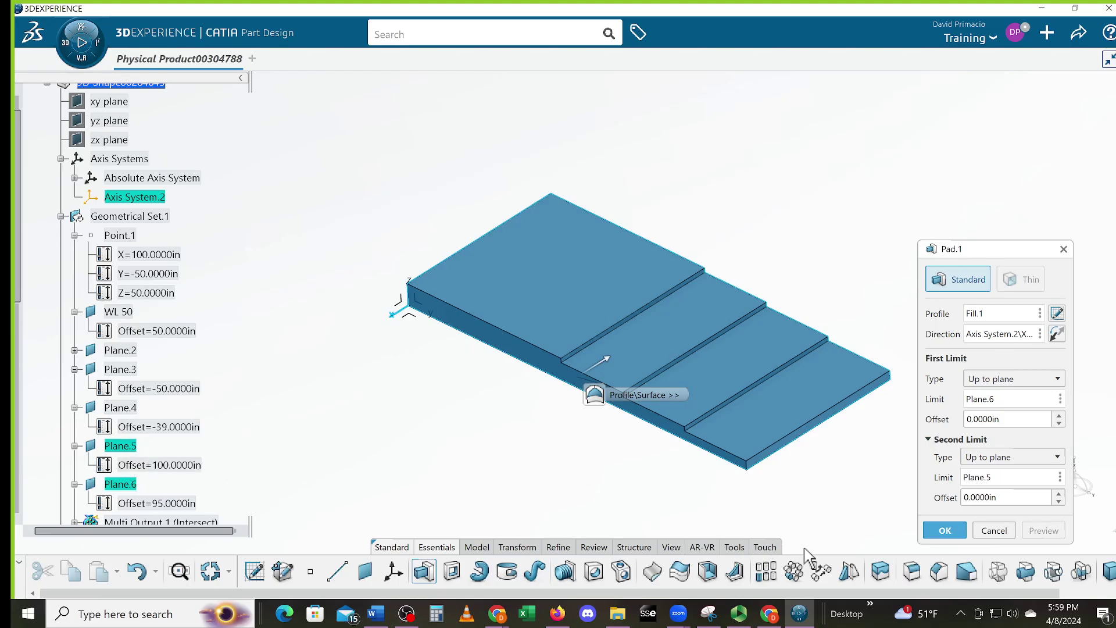
{"action": "left_click", "coordinate": [943, 531]}
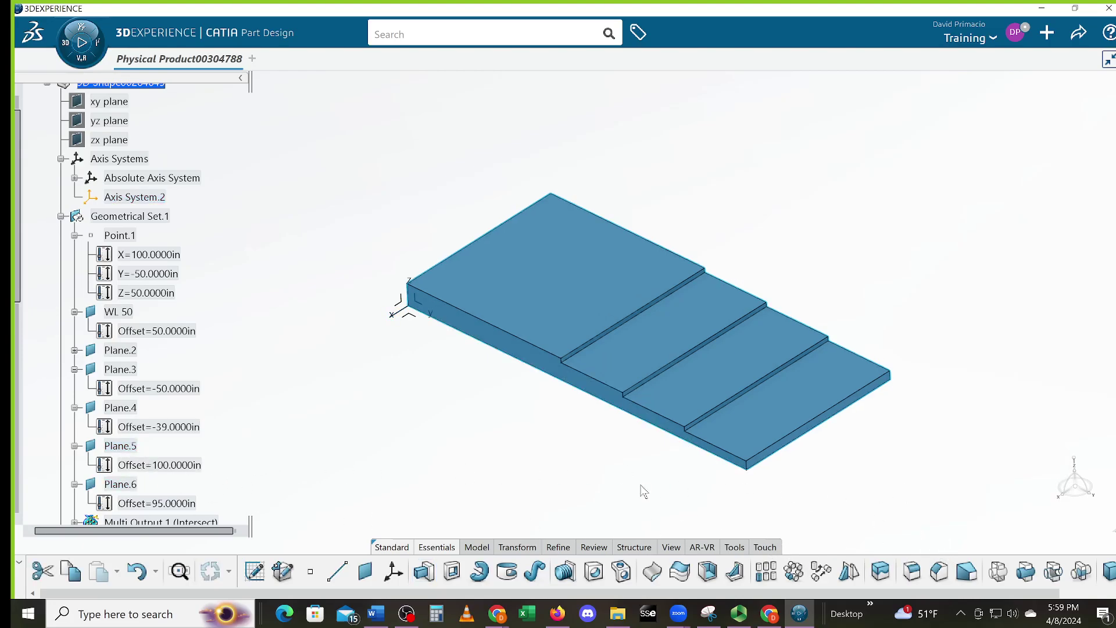
- Reduce the offset of Plane.6 enough to double the width of the stepped pad
{"action": "left_click", "coordinate": [463, 466]}
{"action": "middle_click_drag", "start_coordinate": [396, 448], "coordinate": [429, 440]}
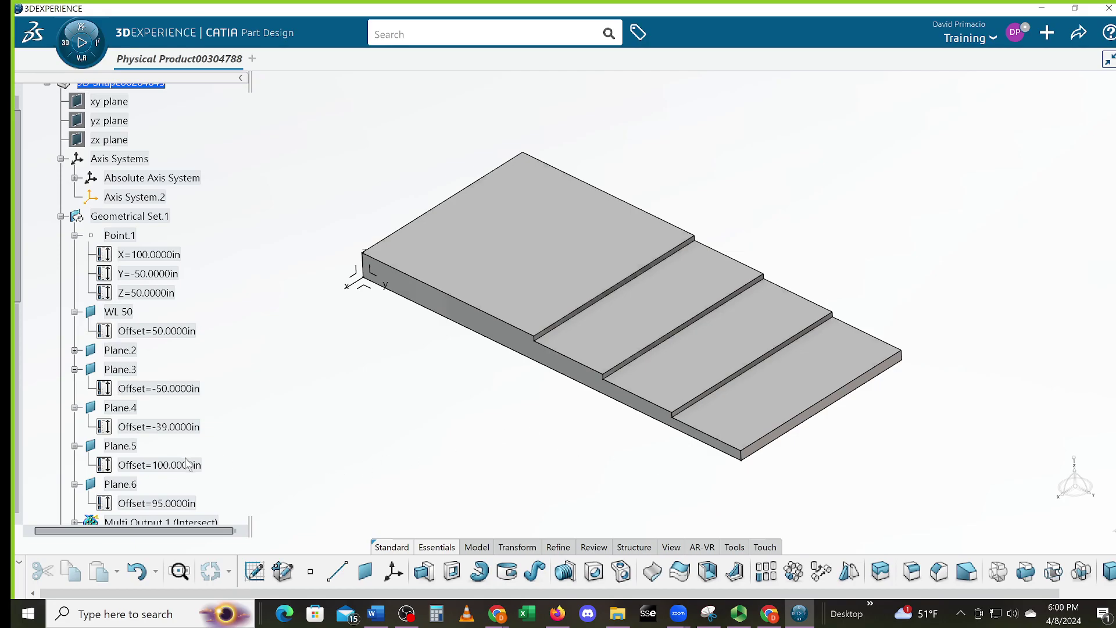
{"action": "double_click", "coordinate": [122, 484]}
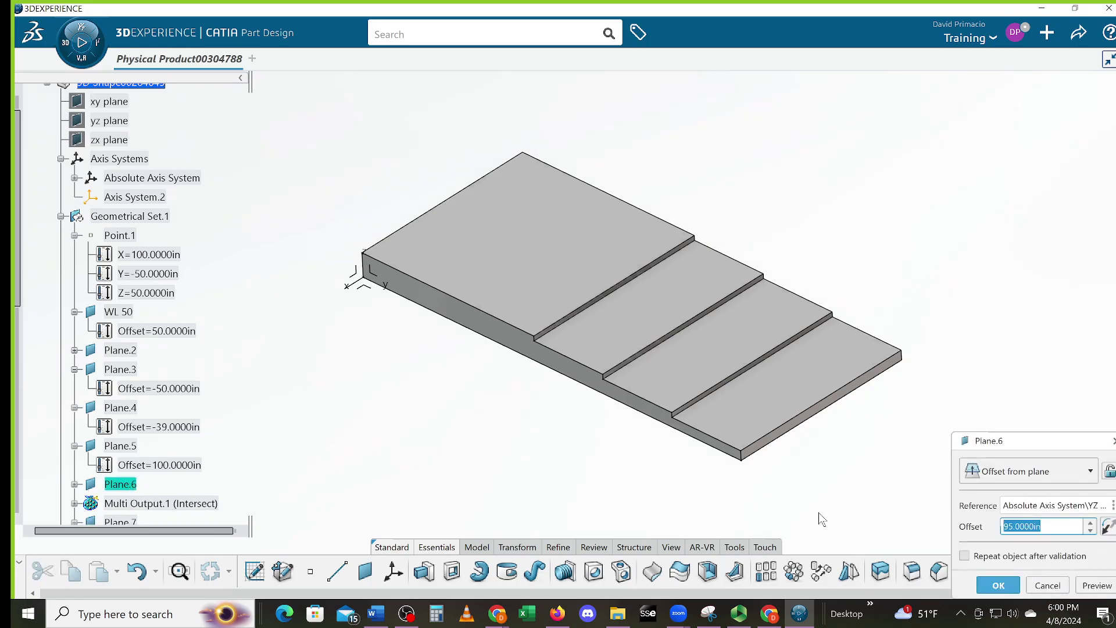
{"action": "type", "text": "9"}
{"action": "key", "text": "Return"}
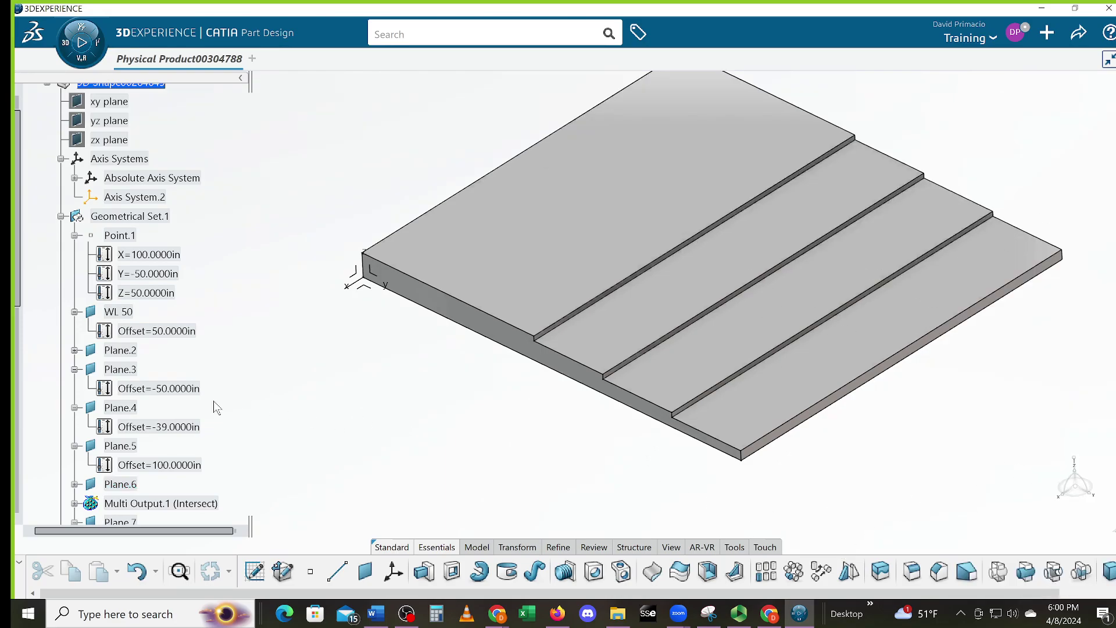
- Increase the offset of Plane.5 so the stepped pad extends equally far on both sides of Axis System.2
{"action": "double_click", "coordinate": [137, 447]}
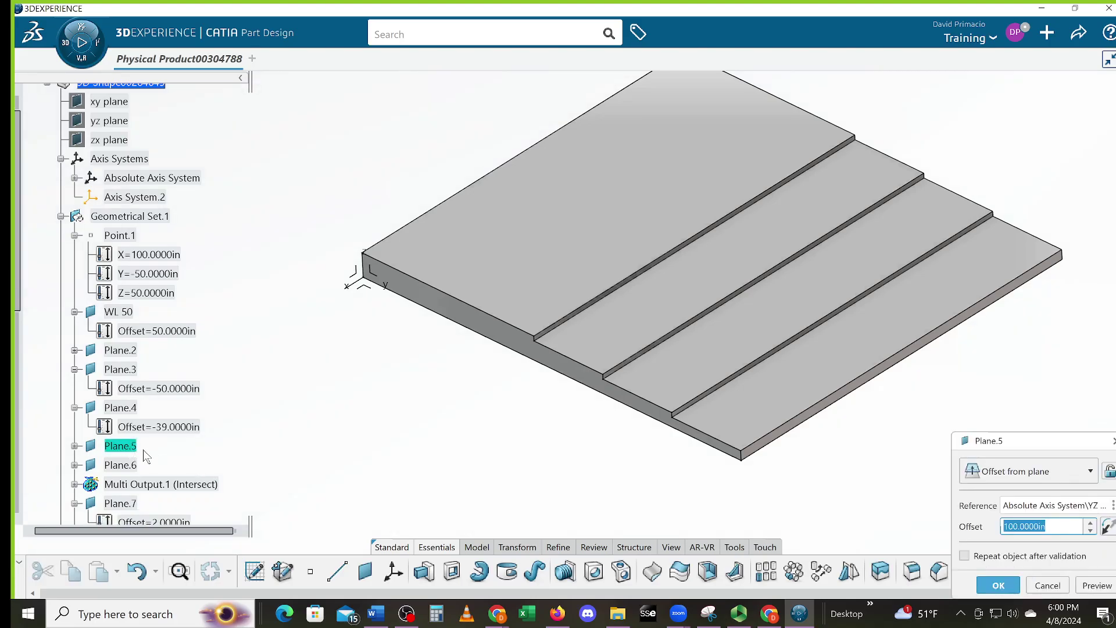
{"action": "type", "text": "115"}
{"action": "key", "text": "Return"}
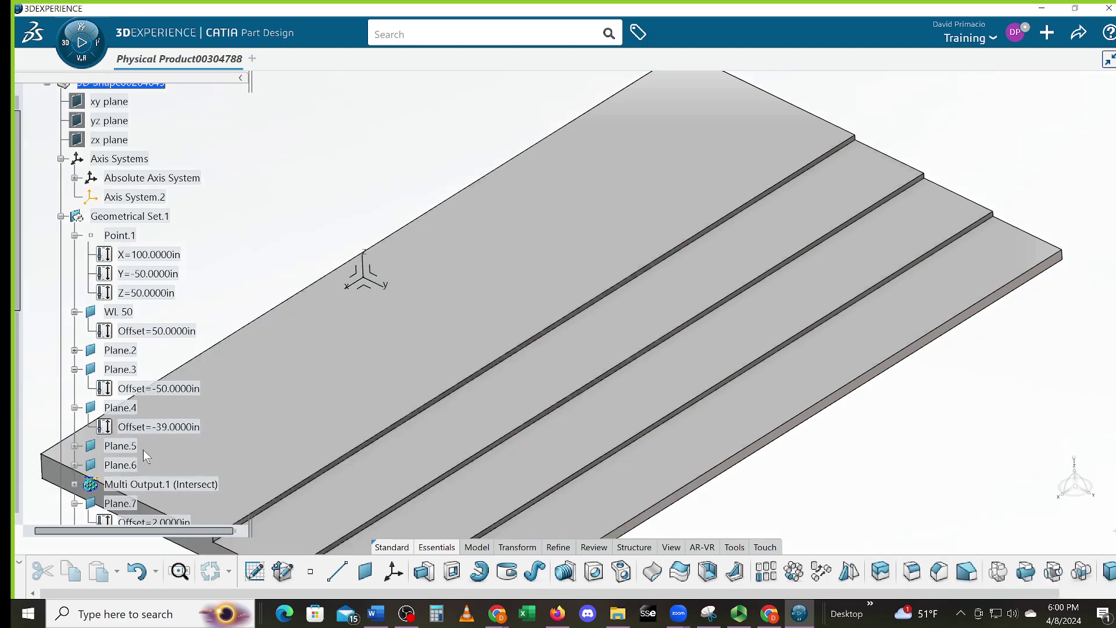
{"action": "middle_click_drag", "start_coordinate": [476, 354], "coordinate": [466, 409]}
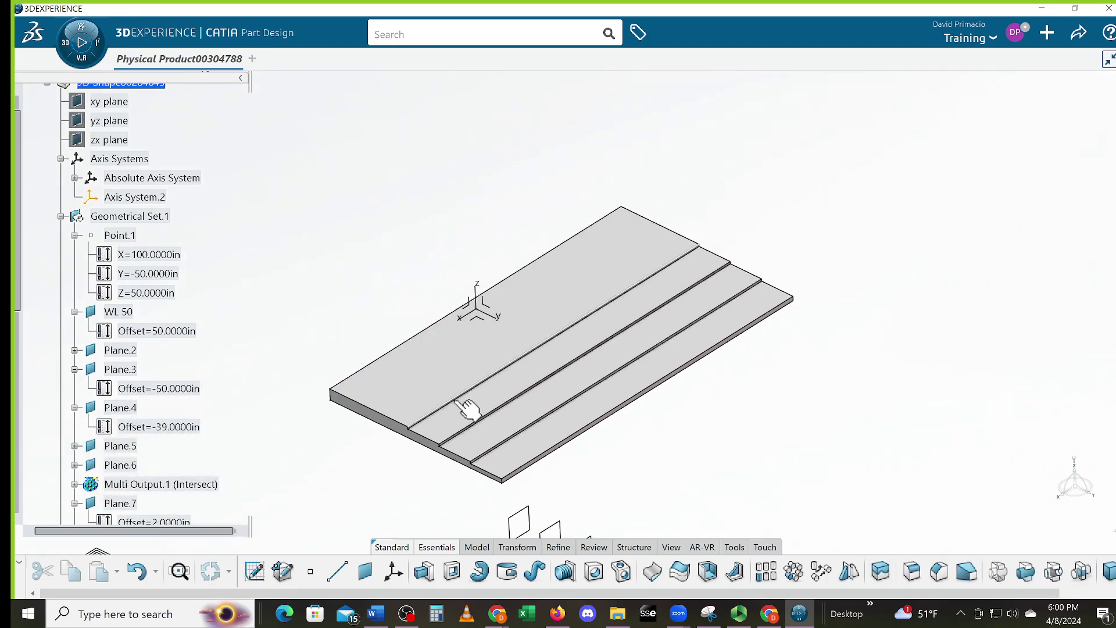
- Undo the latest offset changes of Plane.5 and Plane.6 to restore the stepped pad's earlier width
{"action": "left_click", "coordinate": [138, 572]}
{"action": "mouse_move", "coordinate": [550, 425]}
{"action": "middle_mouse_down"}
{"action": "mouse_move", "coordinate": [546, 442]}
{"action": "mouse_move", "coordinate": [553, 423]}
{"action": "mouse_move", "coordinate": [506, 436]}
{"action": "mouse_move", "coordinate": [578, 433]}
{"action": "mouse_move", "coordinate": [544, 446]}
{"action": "middle_mouse_up"}
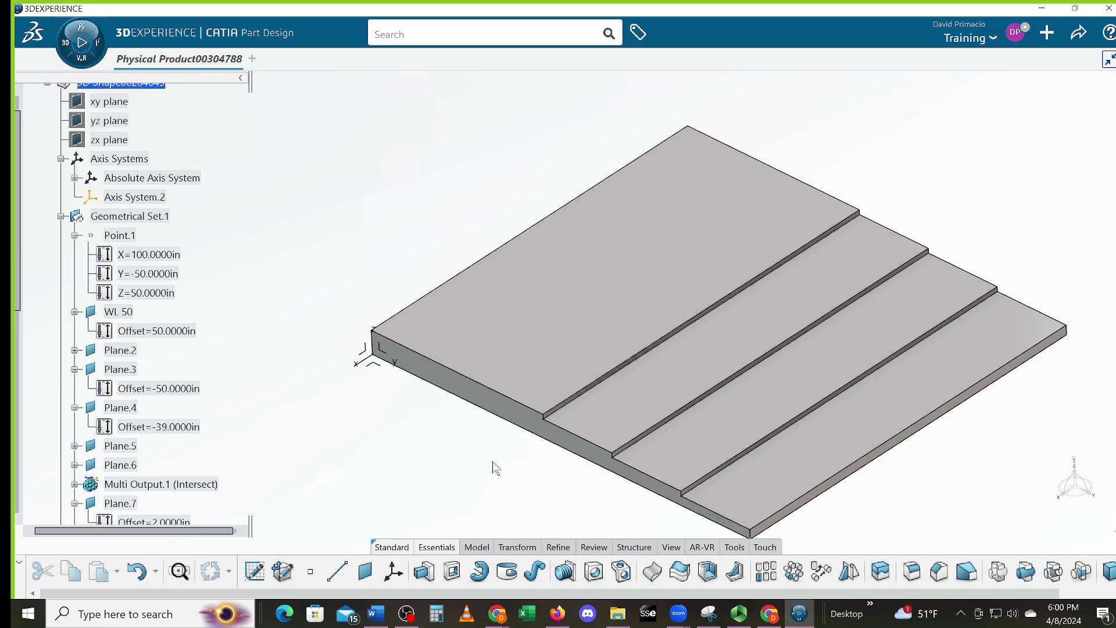
{"action": "middle_click_drag", "start_coordinate": [542, 463], "coordinate": [463, 459]}
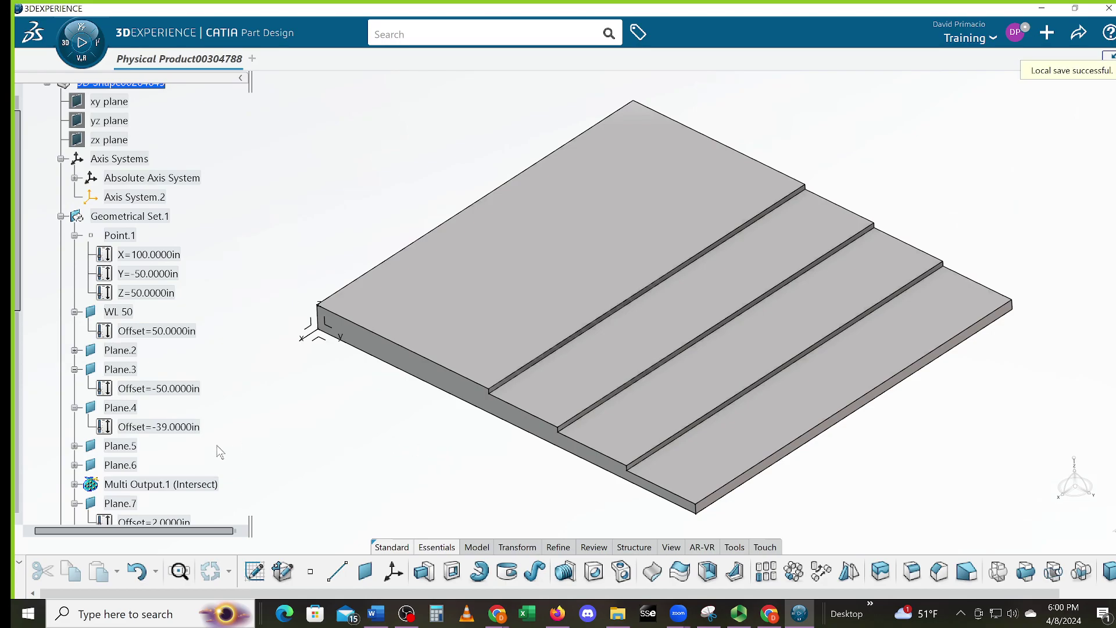
{"action": "left_click", "coordinate": [138, 571]}
{"action": "left_click", "coordinate": [146, 574]}
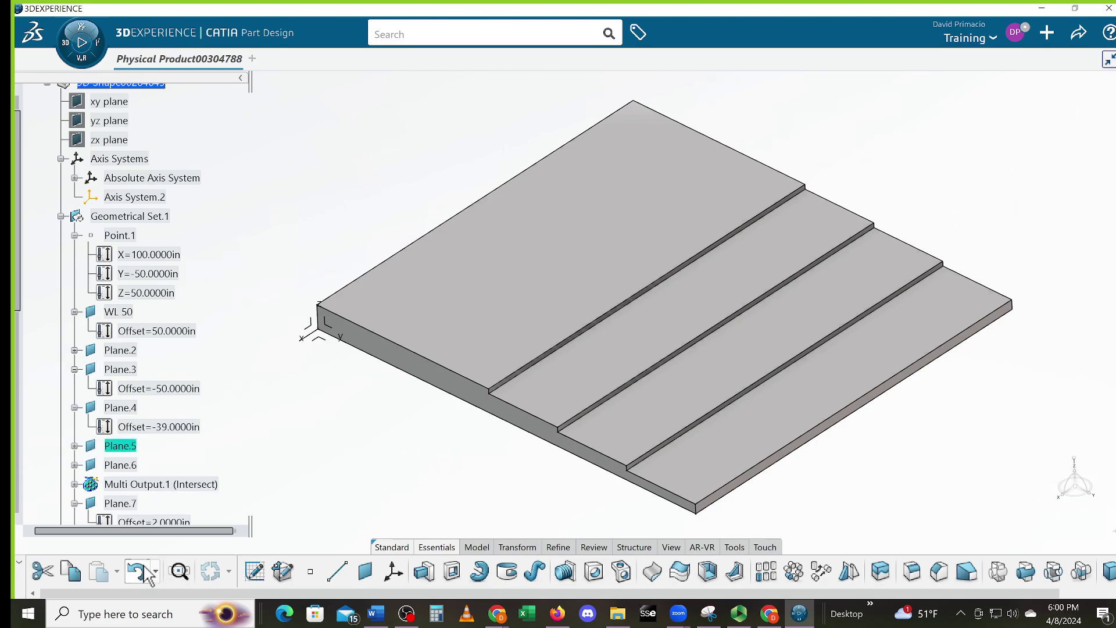
{"action": "left_click", "coordinate": [138, 572]}
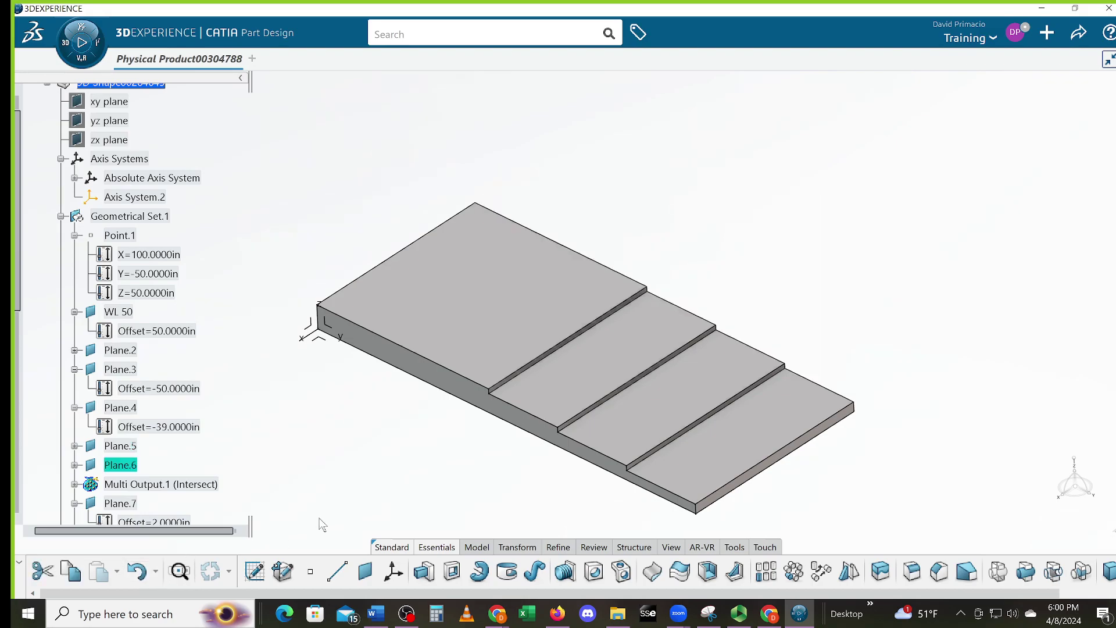
- Set the offset of Plane.4 to -40 in to shorten the stepped pad
{"action": "middle_click_drag", "start_coordinate": [423, 454], "coordinate": [495, 418]}
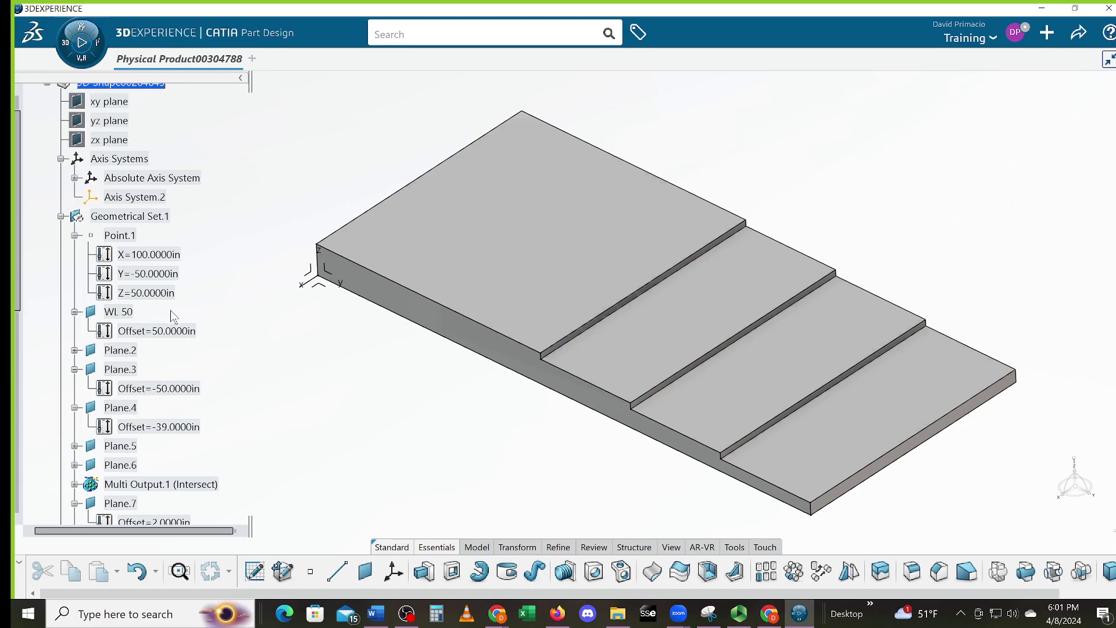
{"action": "double_click", "coordinate": [173, 428]}
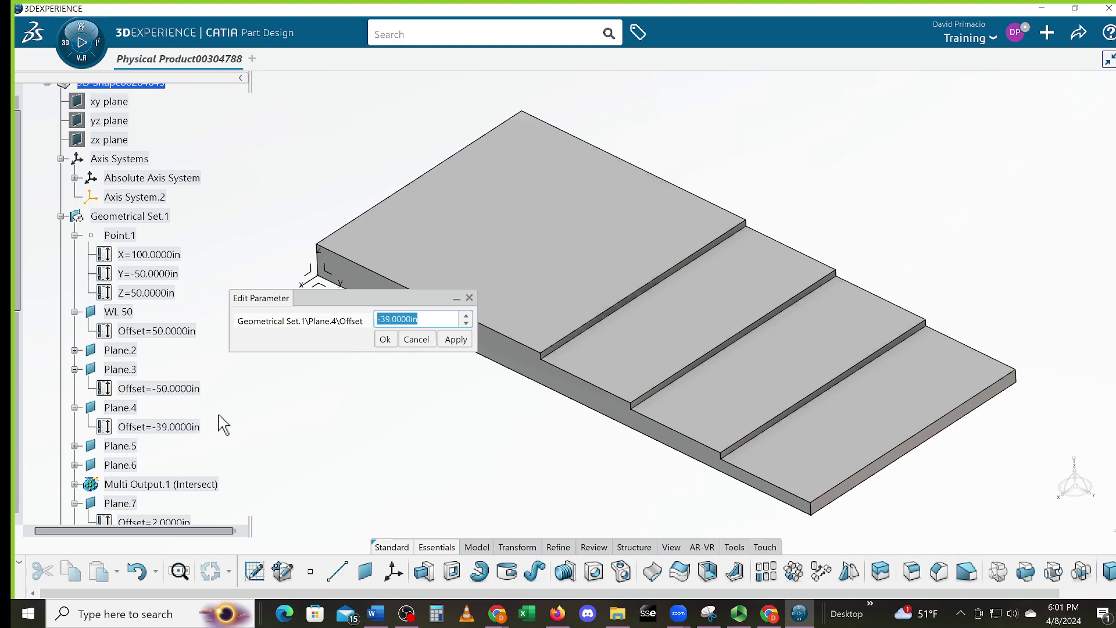
{"action": "type", "text": "-40"}
{"action": "key", "text": "Return"}
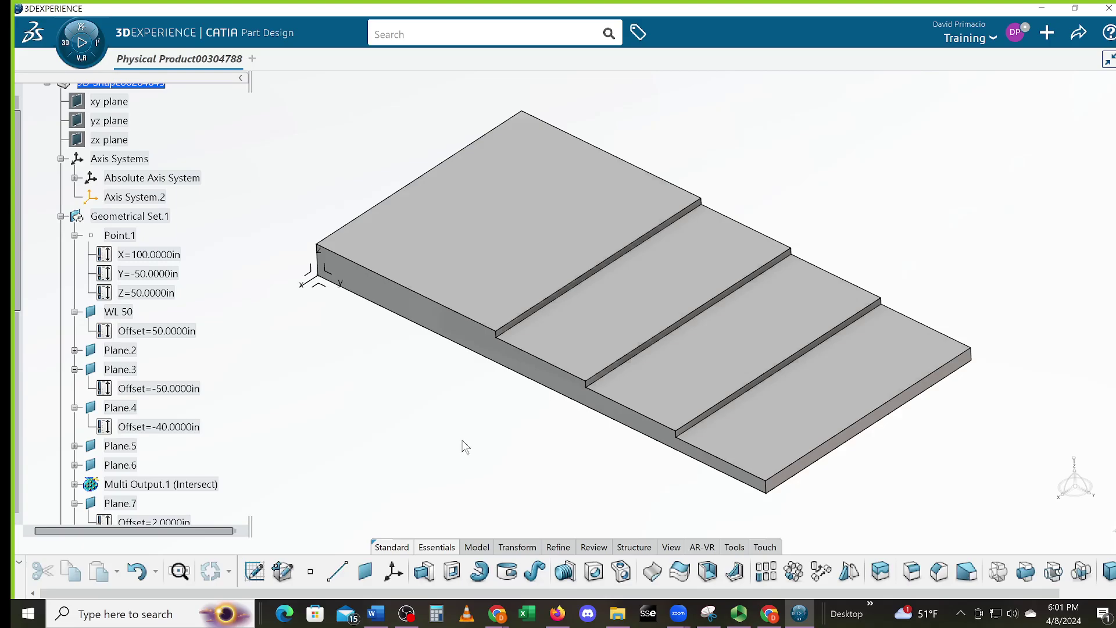
- Set the offset of Plane.4 to -35 in to lengthen the thickest section of the stepped pad
{"action": "middle_click_drag", "start_coordinate": [371, 393], "coordinate": [463, 398]}
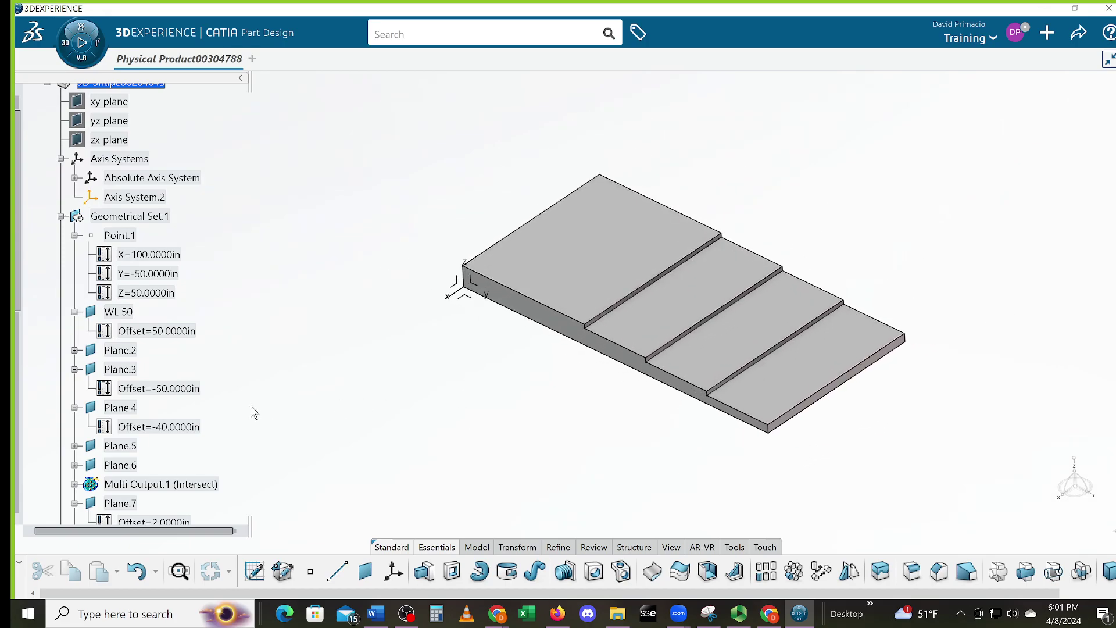
{"action": "double_click", "coordinate": [187, 428]}
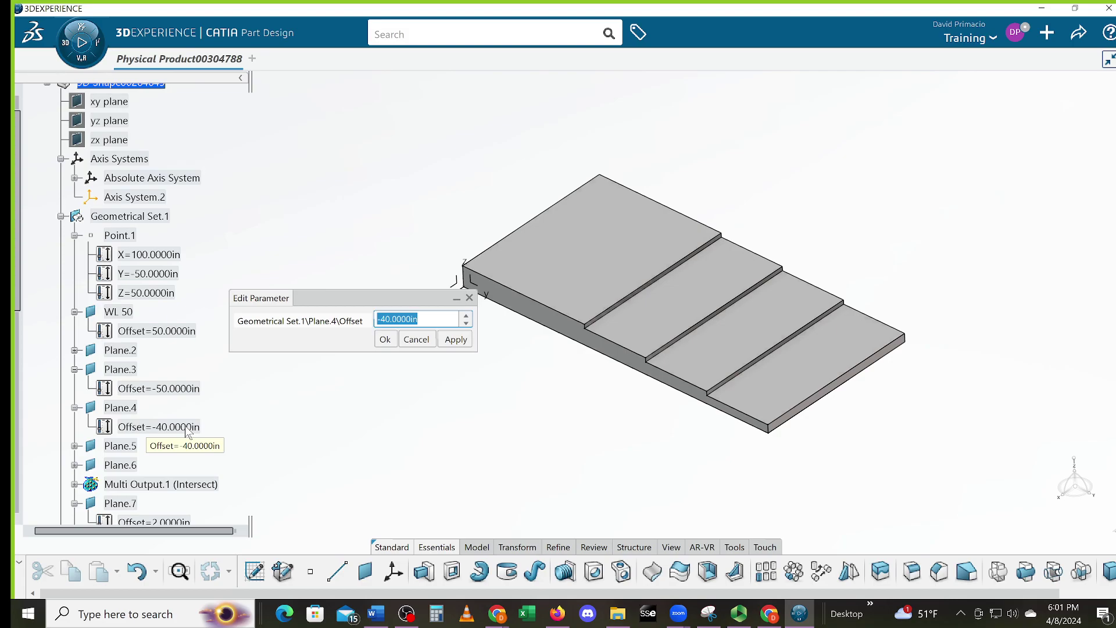
{"action": "type", "text": "-35"}
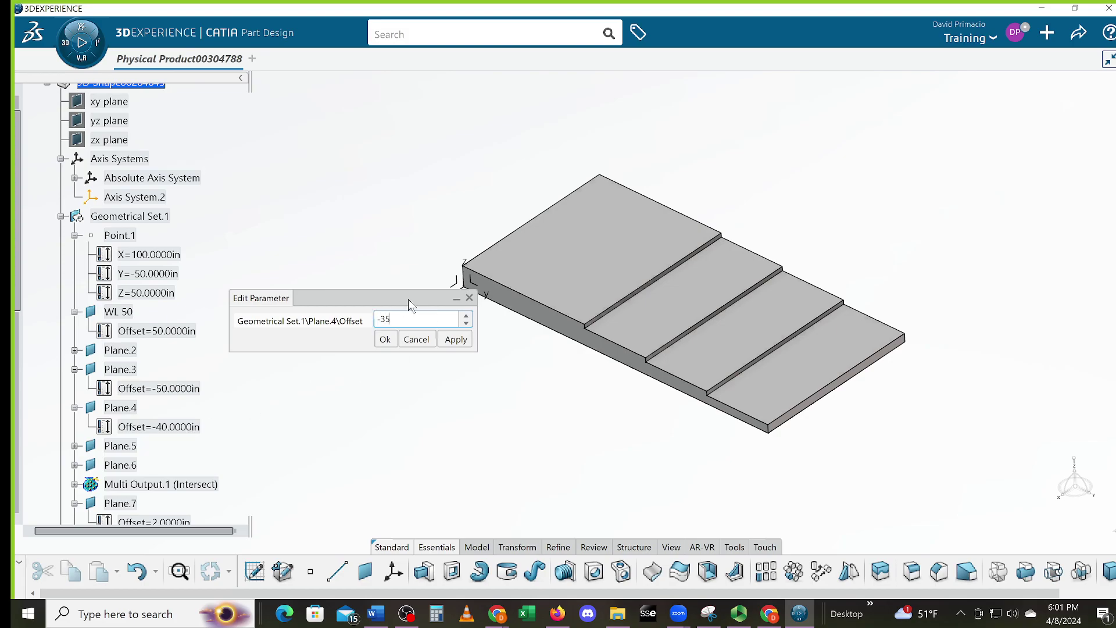
{"action": "key", "text": "Return"}
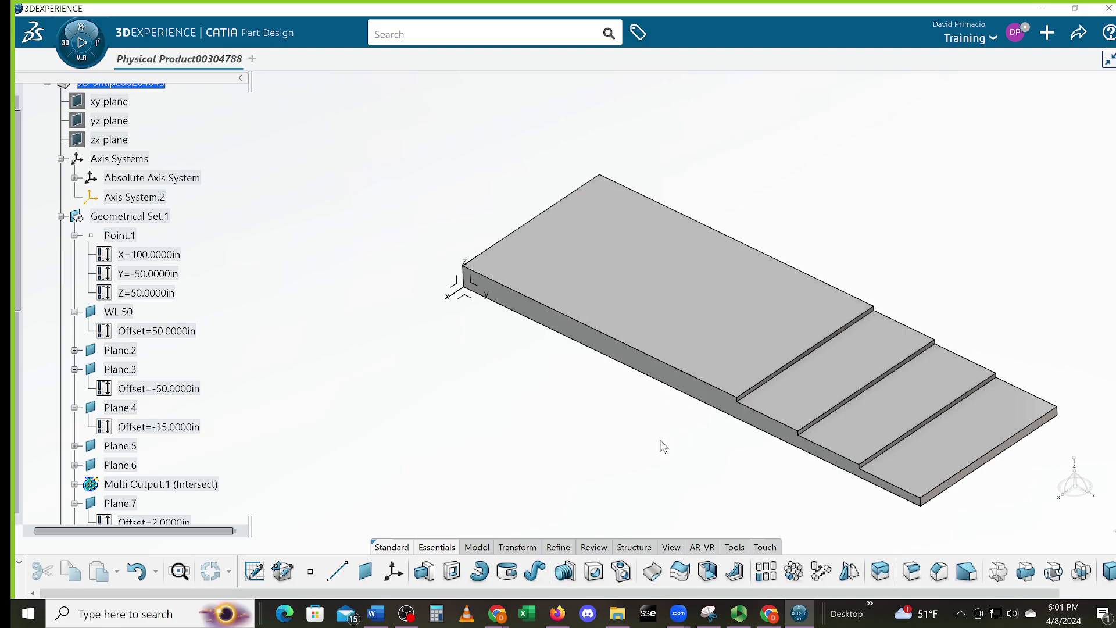
- Examine where Plane.4 and its neighbouring step planes lie relative to the stepped solid
{"action": "middle_click_drag", "start_coordinate": [834, 480], "coordinate": [755, 452]}
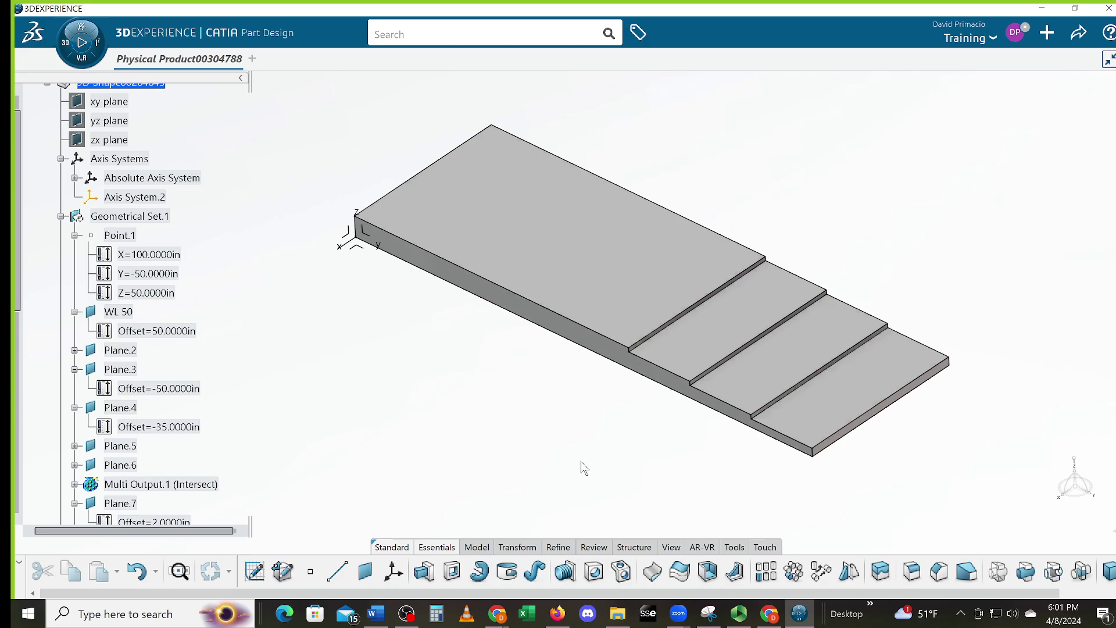
{"action": "scroll", "coordinate": [709, 386], "scroll_direction": "down", "scroll_amount": 6}
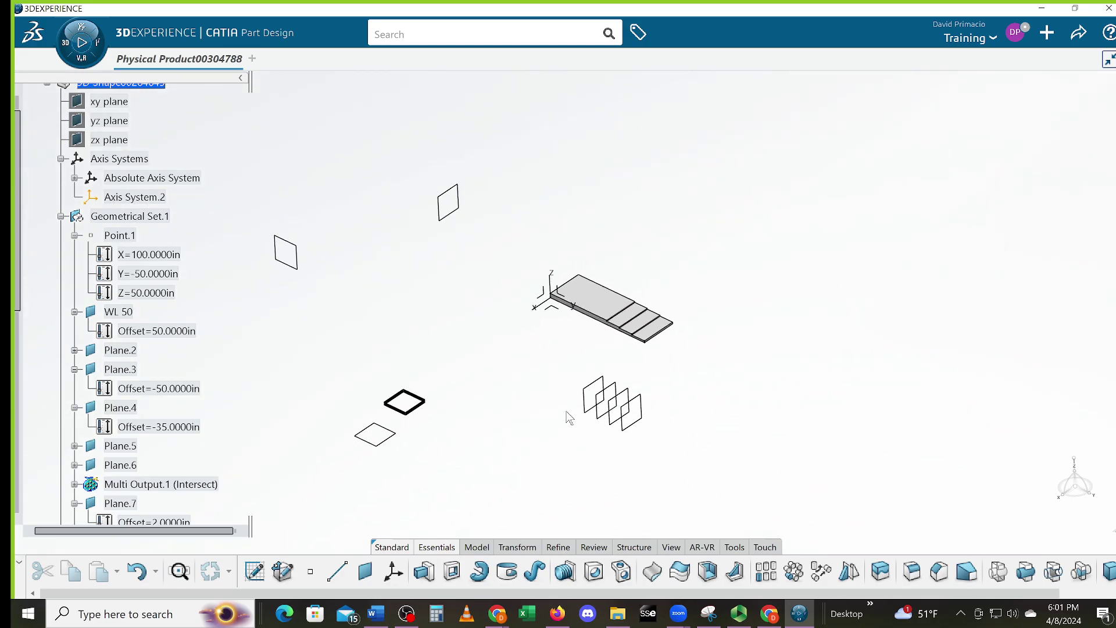
{"action": "left_click", "coordinate": [645, 424]}
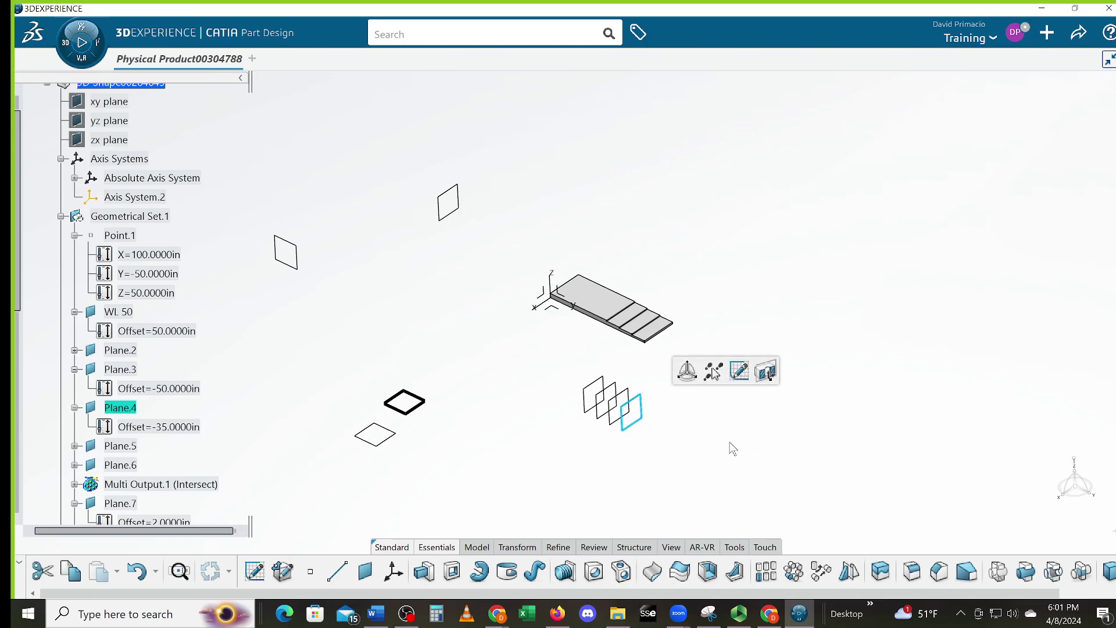
{"action": "left_click", "coordinate": [734, 451]}
{"action": "middle_click_drag", "start_coordinate": [735, 451], "coordinate": [661, 442]}
{"action": "middle_click_drag", "start_coordinate": [729, 429], "coordinate": [746, 466]}
{"action": "middle_click_drag", "start_coordinate": [604, 506], "coordinate": [590, 478]}
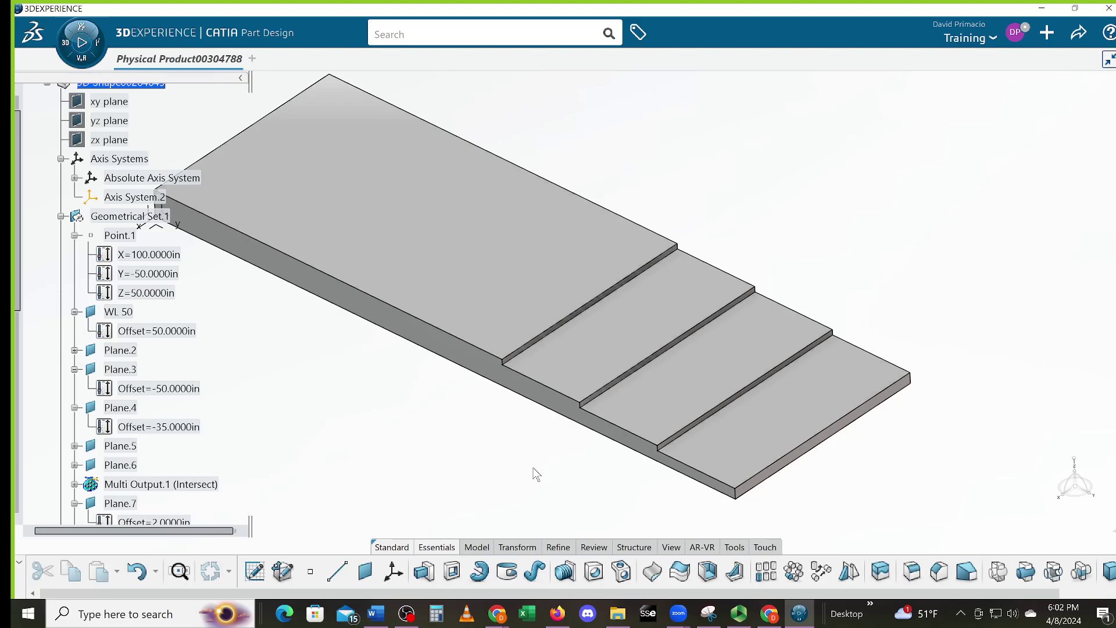
{"action": "middle_click_drag", "start_coordinate": [431, 412], "coordinate": [535, 439]}
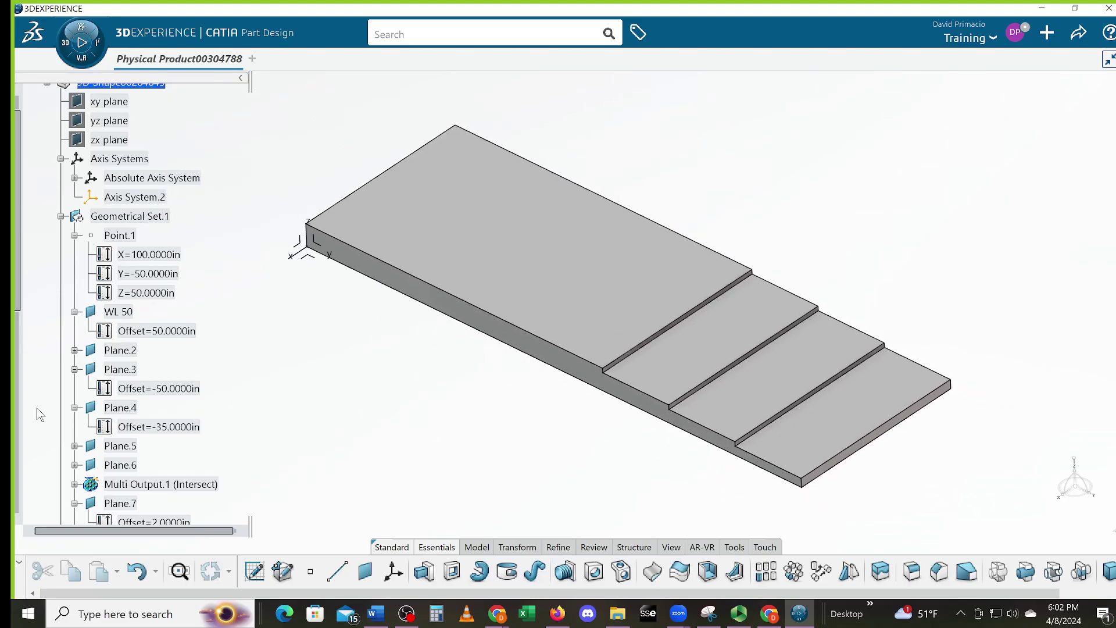
- Review the intersections, splits and fill in the specification tree, and expand PartBody to inspect the pad on the stepped solid
{"action": "left_click_drag", "start_coordinate": [19, 298], "coordinate": [20, 518]}
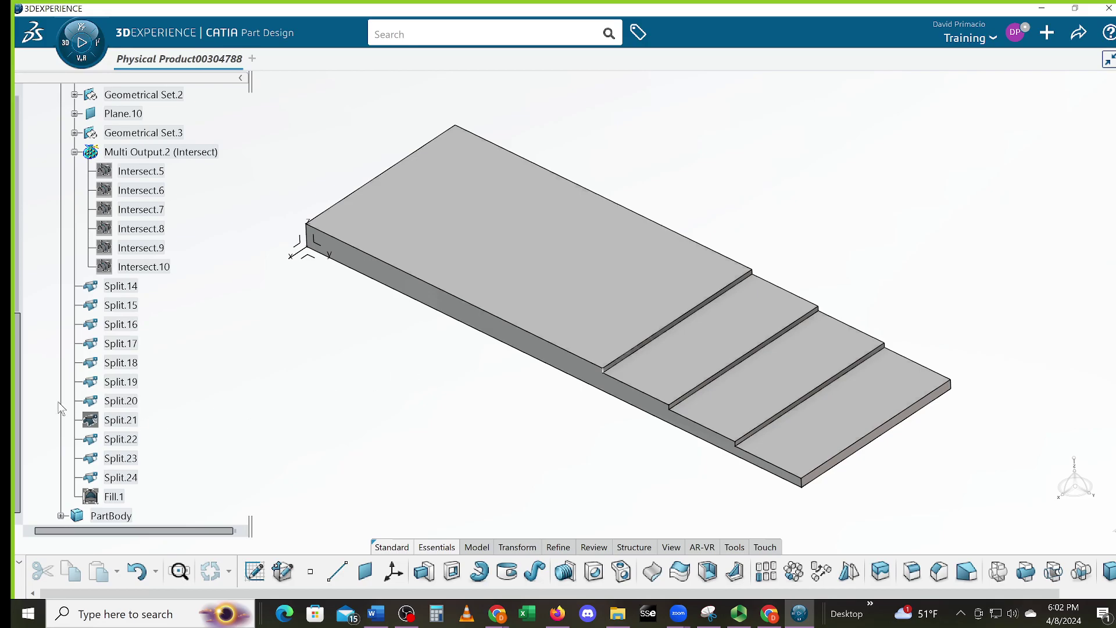
{"action": "scroll", "coordinate": [81, 462], "scroll_direction": "down", "scroll_amount": 2}
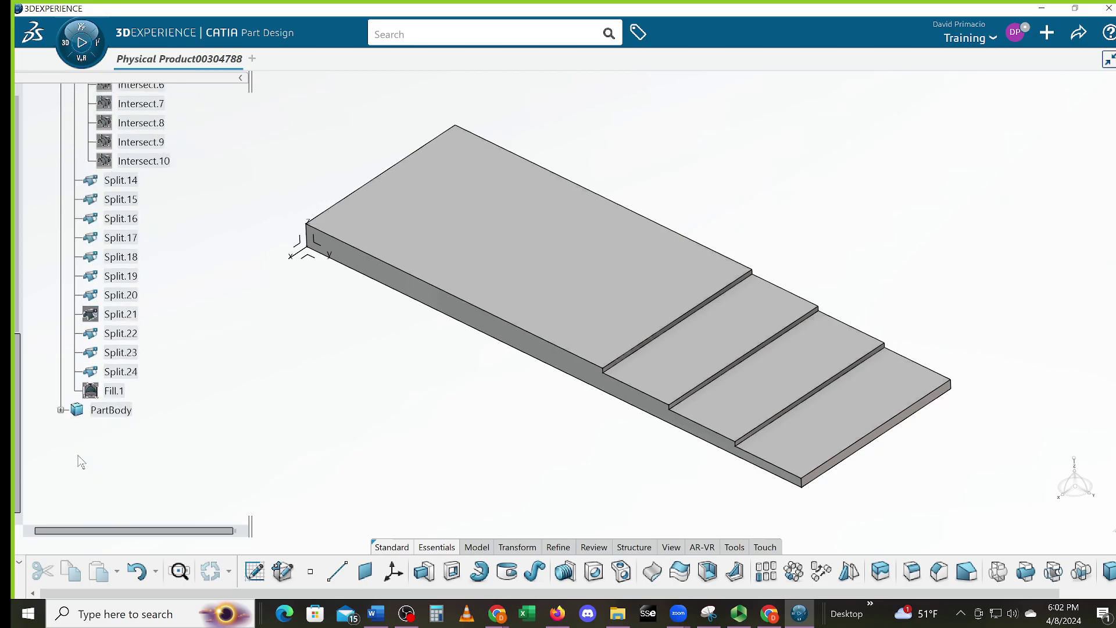
{"action": "left_click", "coordinate": [61, 410]}
{"action": "scroll", "coordinate": [138, 441], "scroll_direction": "up", "scroll_amount": 1}
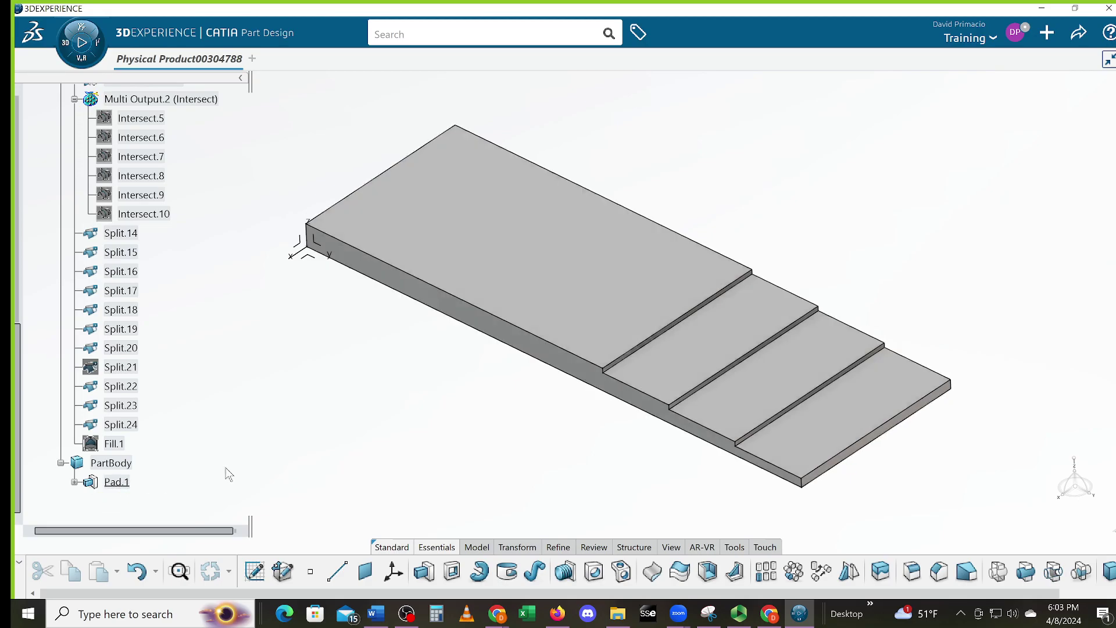
{"action": "middle_click_drag", "start_coordinate": [441, 382], "coordinate": [475, 401]}
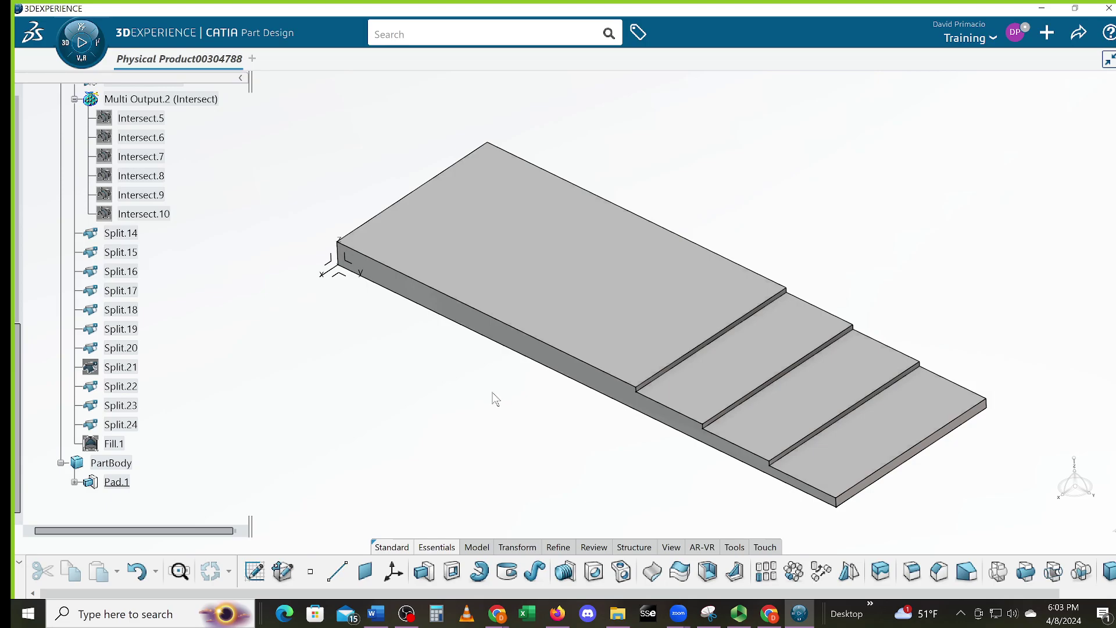
{"action": "middle_click_drag", "start_coordinate": [497, 390], "coordinate": [461, 356]}
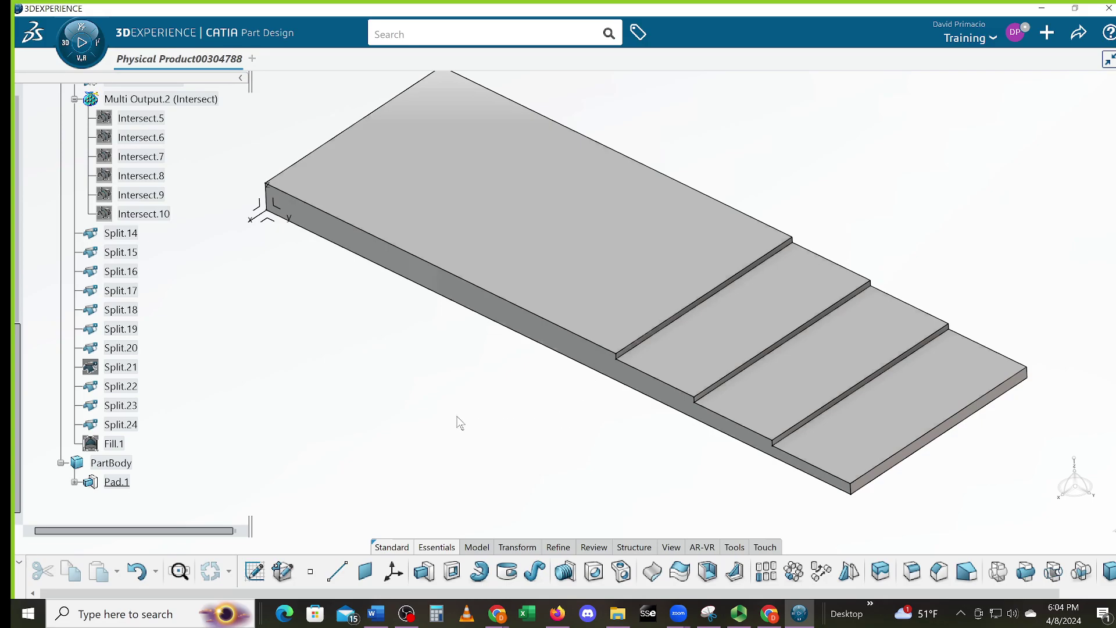
{"action": "middle_click_drag", "start_coordinate": [444, 417], "coordinate": [473, 424]}
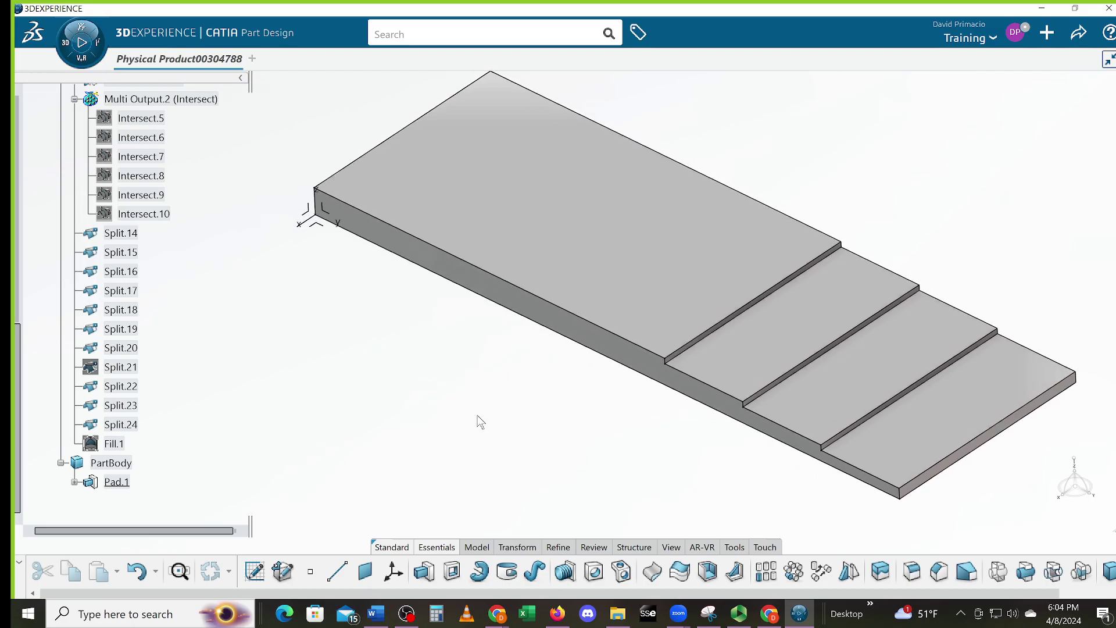
{"action": "mouse_move", "coordinate": [502, 411]}
{"action": "middle_mouse_down"}
{"action": "mouse_move", "coordinate": [493, 448]}
{"action": "mouse_move", "coordinate": [493, 416]}
{"action": "middle_mouse_up"}
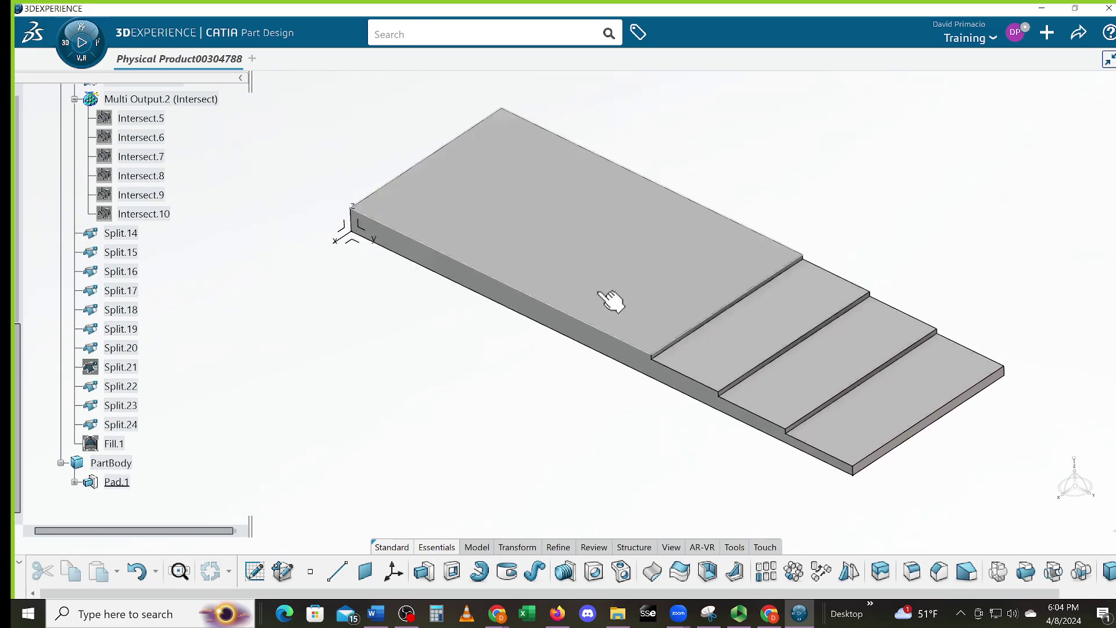
{"action": "mouse_move", "coordinate": [330, 399]}
{"action": "middle_mouse_down"}
{"action": "mouse_move", "coordinate": [351, 404]}
{"action": "mouse_move", "coordinate": [347, 395]}
{"action": "middle_mouse_up"}
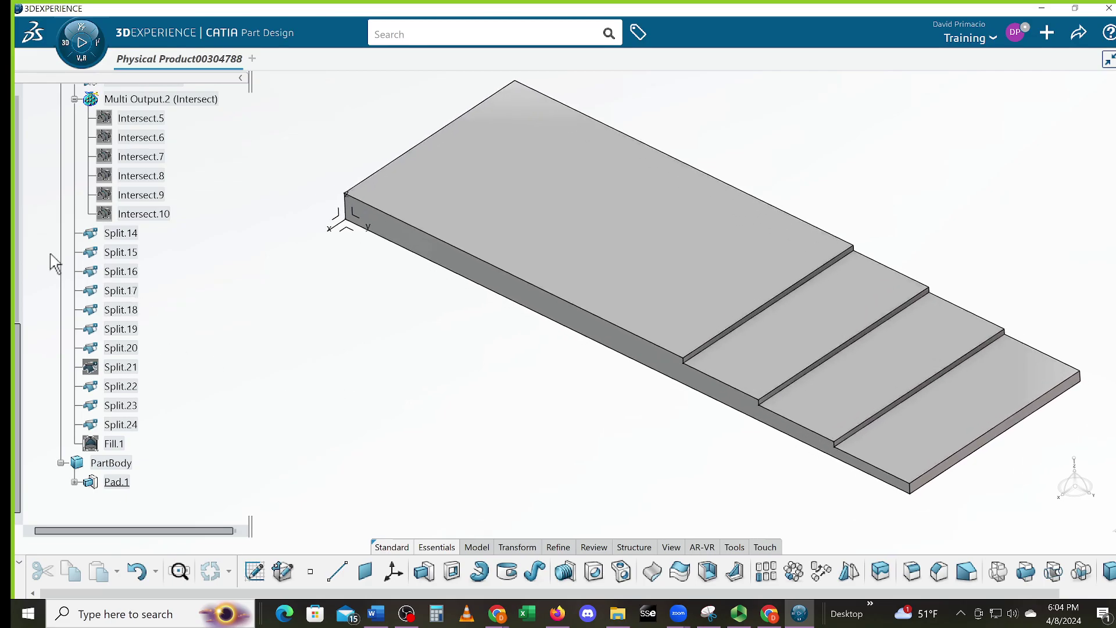
- Set the offset of Plane.2 from the XY plane to 60 in to thicken the stepped solid
{"action": "left_click_drag", "start_coordinate": [20, 322], "coordinate": [19, 138]}
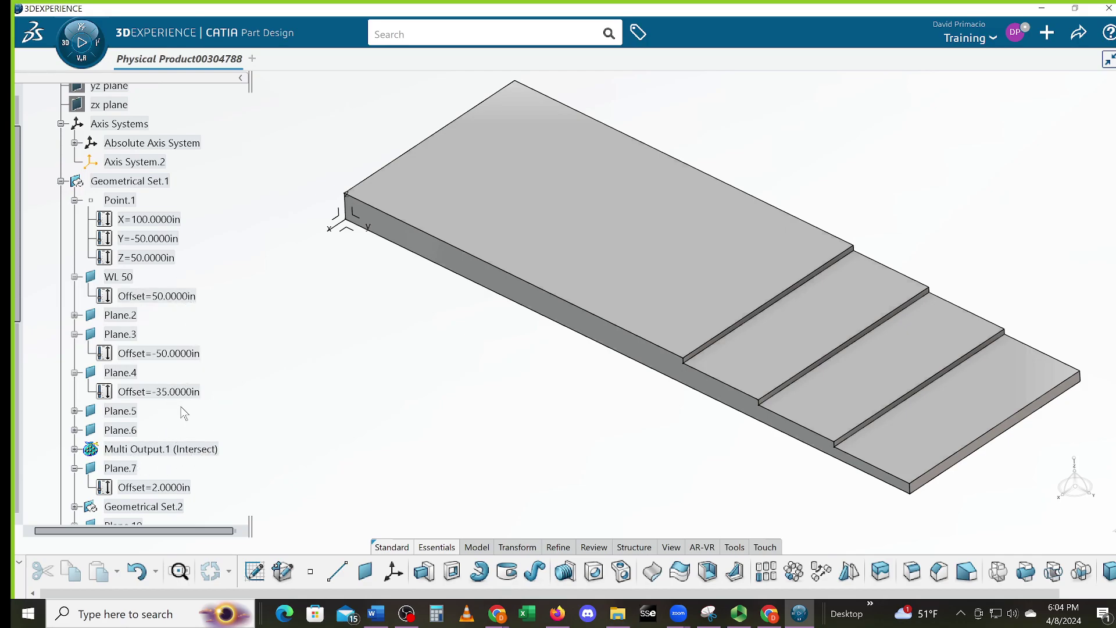
{"action": "left_click", "coordinate": [75, 411]}
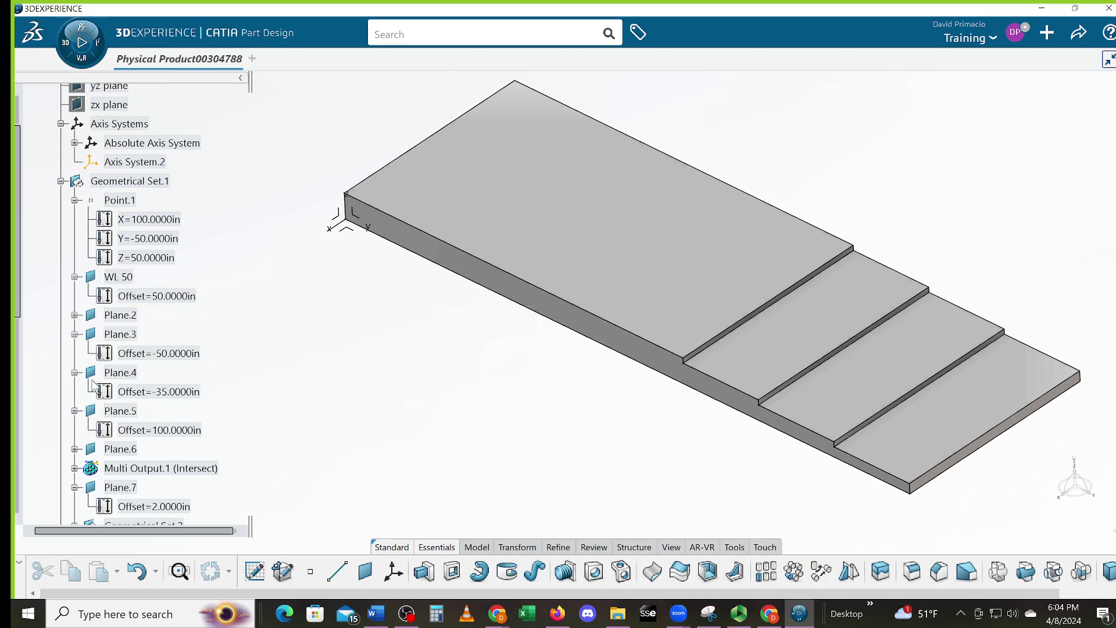
{"action": "left_click", "coordinate": [75, 315]}
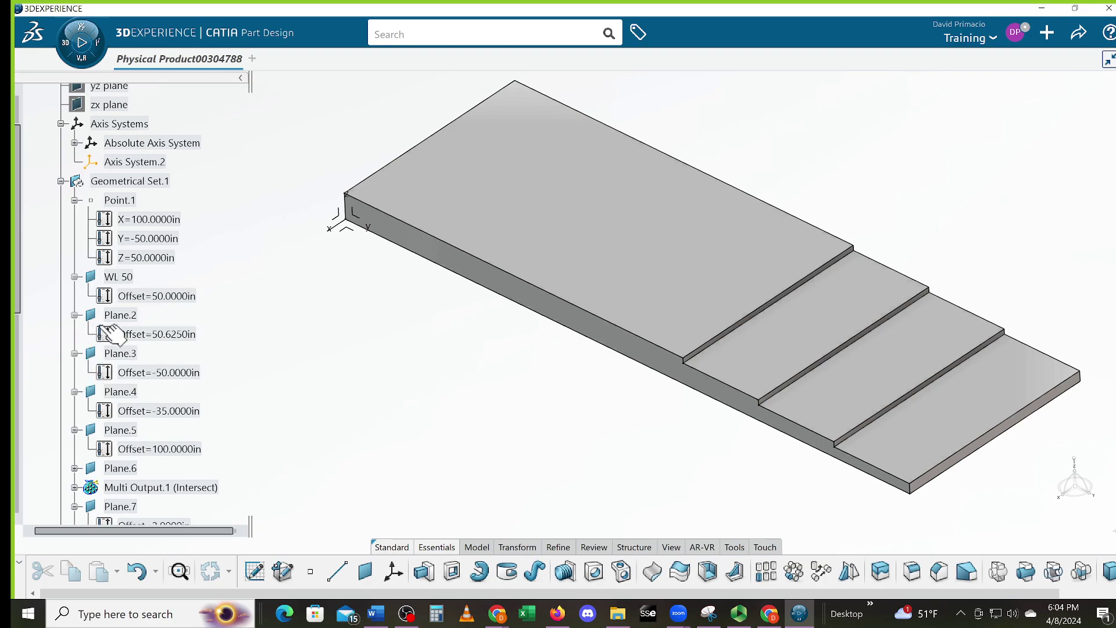
{"action": "left_click", "coordinate": [133, 316]}
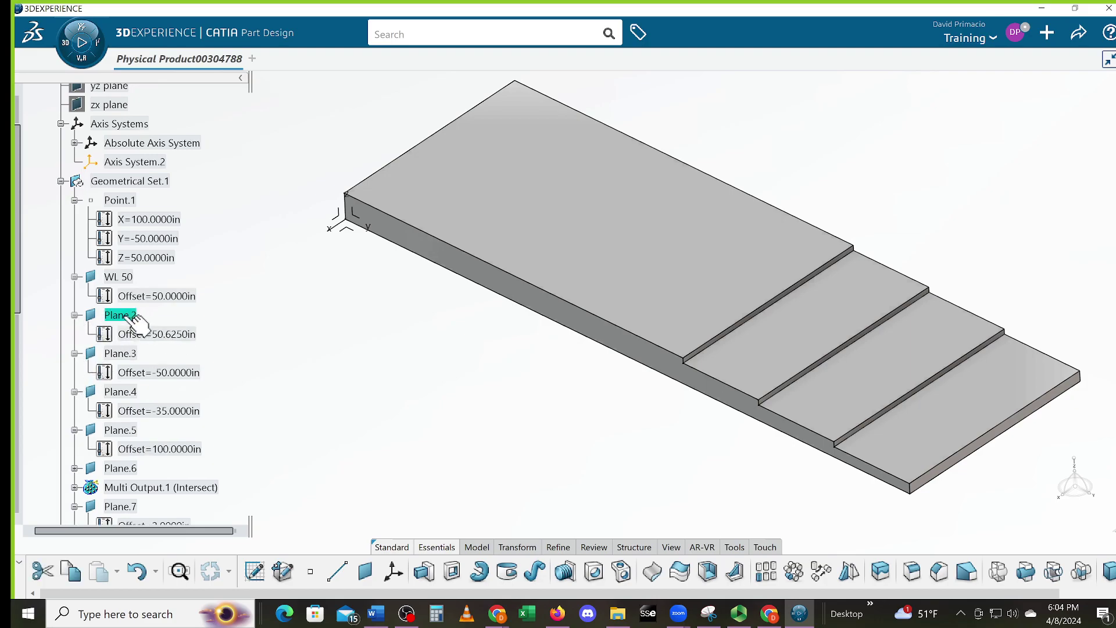
{"action": "double_click", "coordinate": [125, 316]}
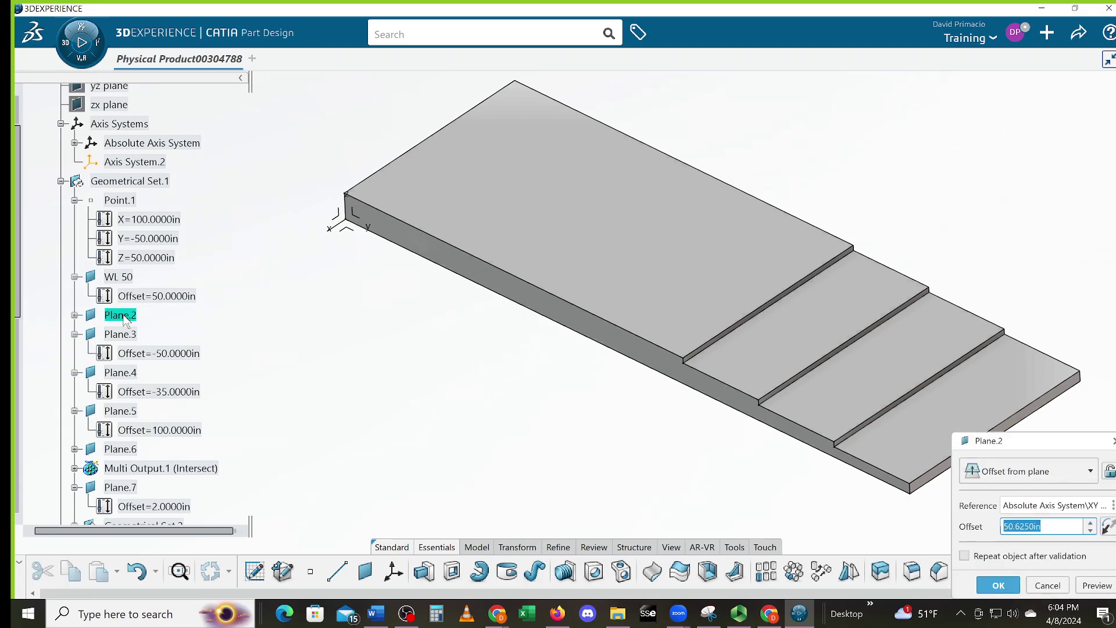
{"action": "type", "text": "60"}
{"action": "key", "text": "Return"}
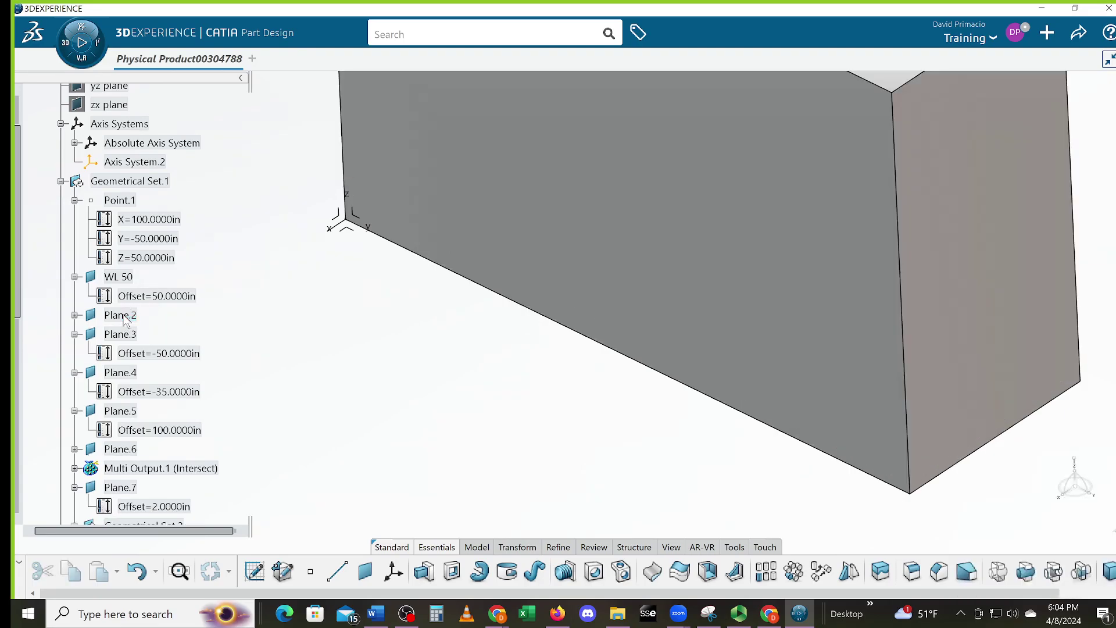
- Set the offset of plane WL 50 to 55 in to move the underside of the stepped solid
{"action": "middle_click_drag", "start_coordinate": [539, 330], "coordinate": [518, 442]}
{"action": "middle_click_drag", "start_coordinate": [511, 352], "coordinate": [529, 288]}
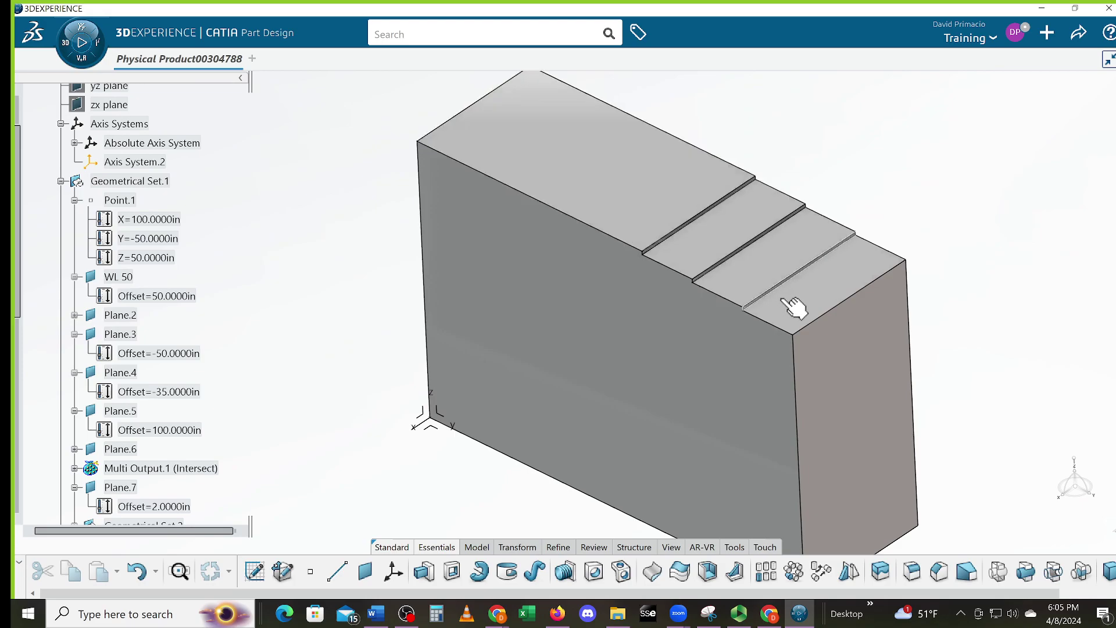
{"action": "middle_click_drag", "start_coordinate": [508, 343], "coordinate": [503, 431]}
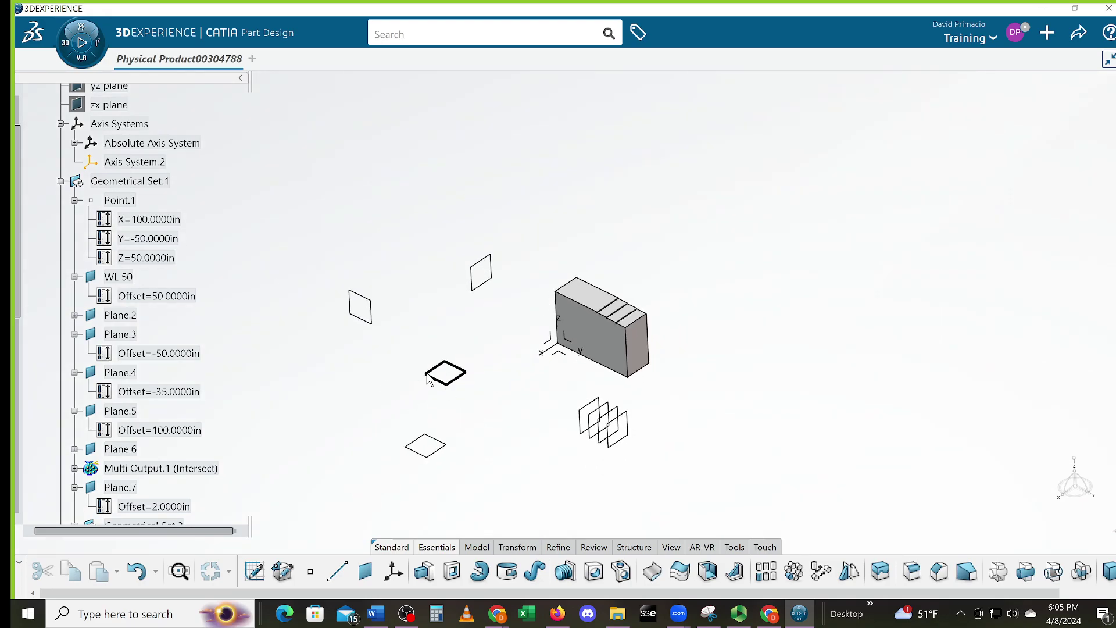
{"action": "middle_click_drag", "start_coordinate": [456, 391], "coordinate": [459, 343]}
{"action": "middle_click_drag", "start_coordinate": [329, 419], "coordinate": [381, 401]}
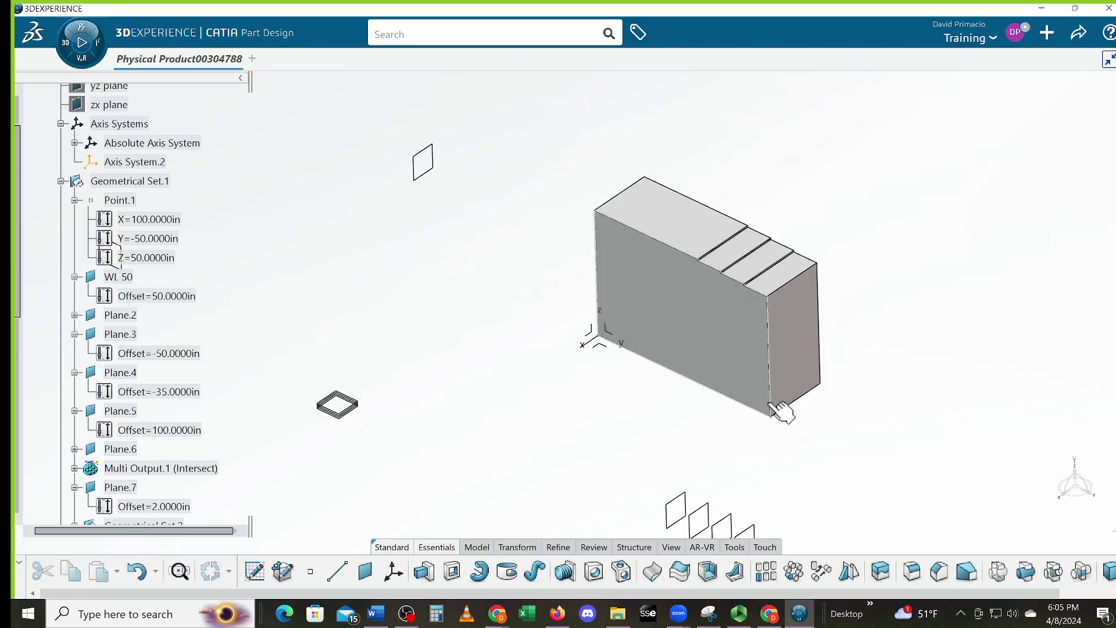
{"action": "middle_click_drag", "start_coordinate": [617, 425], "coordinate": [631, 445]}
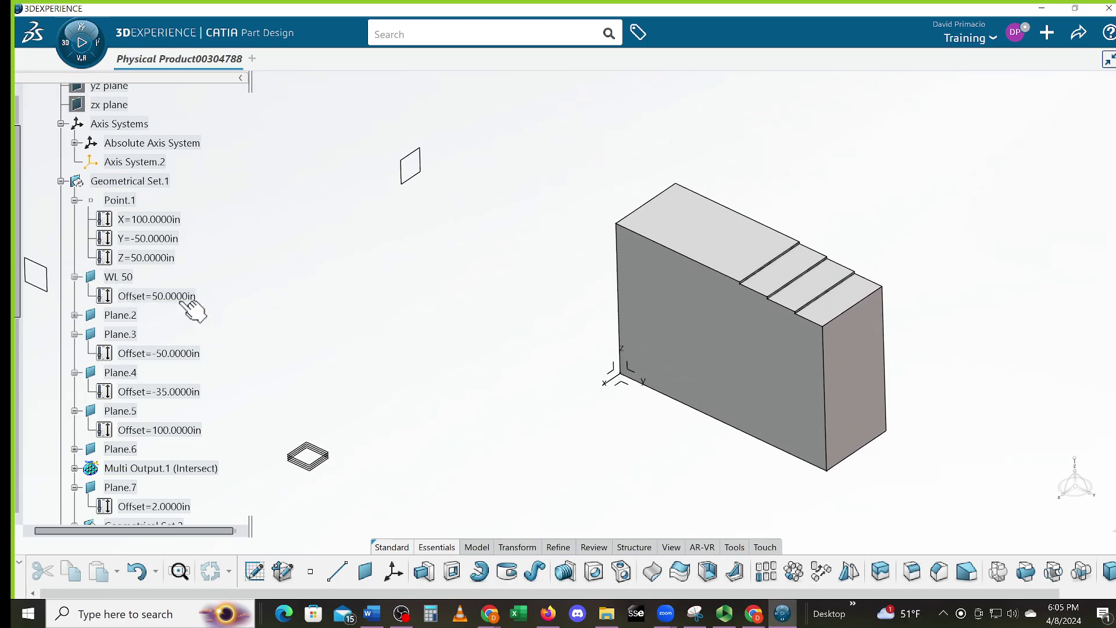
{"action": "double_click", "coordinate": [135, 297]}
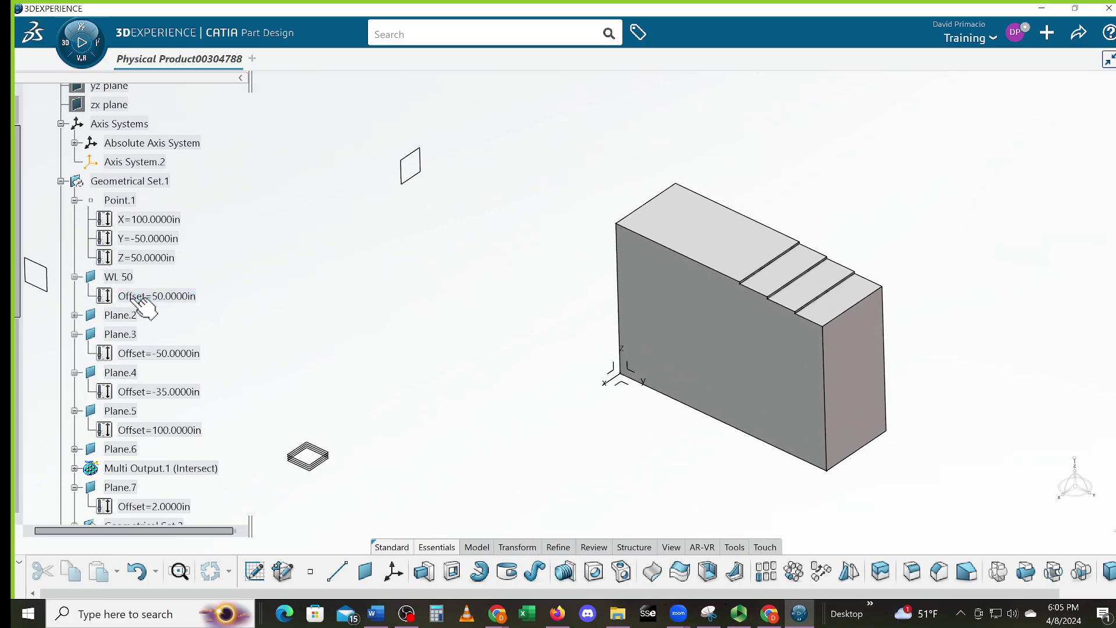
{"action": "type", "text": "55"}
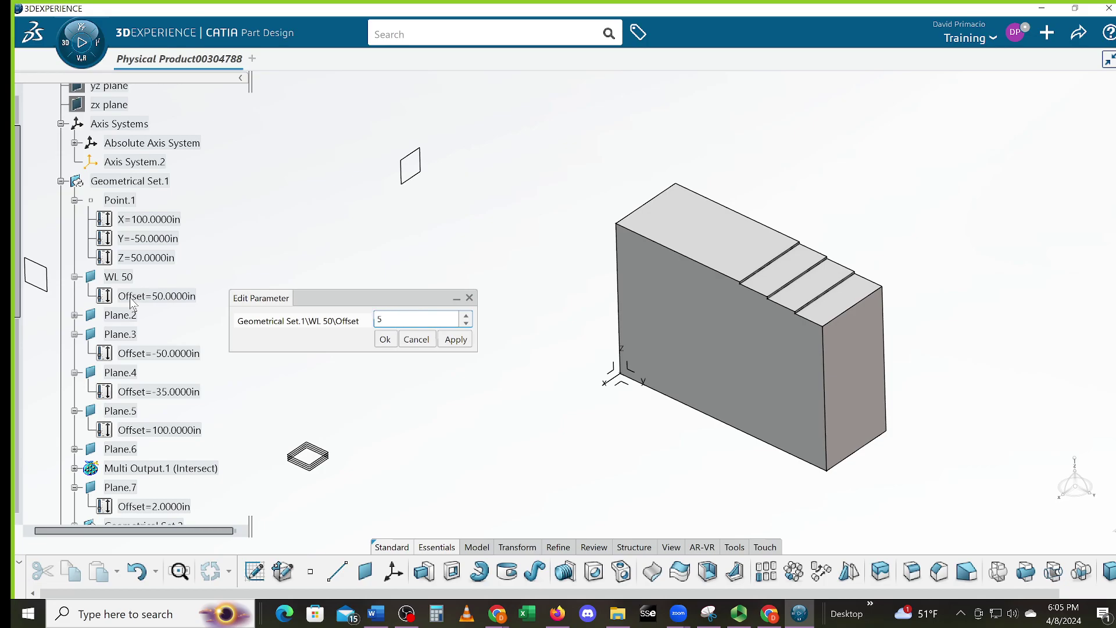
{"action": "key", "text": "Return"}
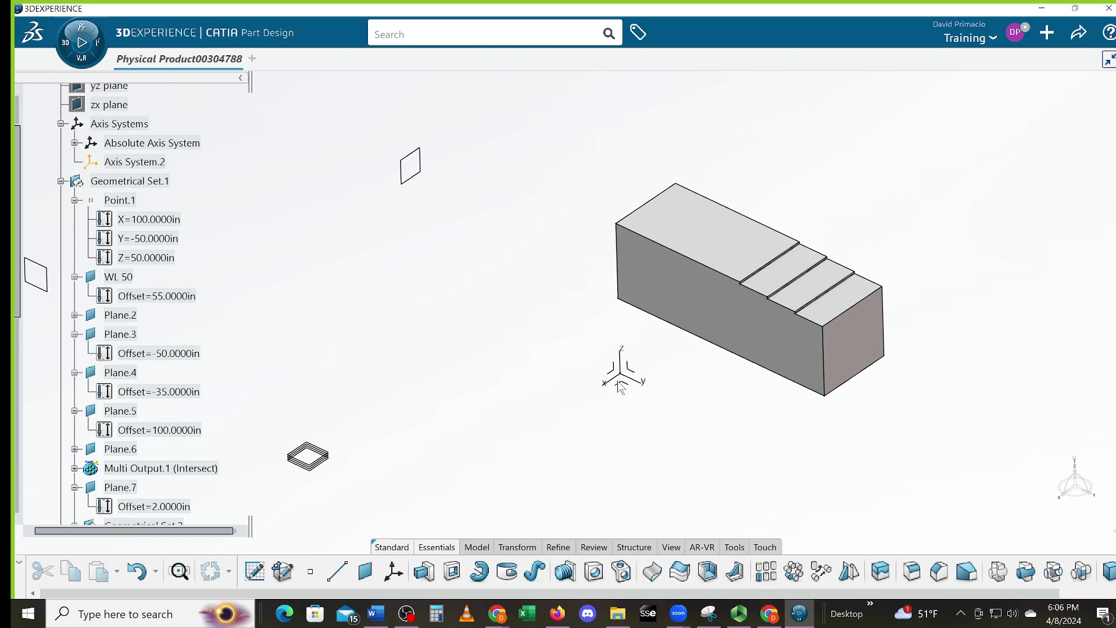
- Set the Z coordinate of Point.1 to 55 in to match the WL 50 plane
{"action": "double_click", "coordinate": [155, 262]}
{"action": "type", "text": "55"}
{"action": "key", "text": "Return"}
- Examine the stepped solid, its axis system and the surrounding planes from several angles after the offset and point changes
{"action": "middle_click_drag", "start_coordinate": [689, 385], "coordinate": [687, 427]}
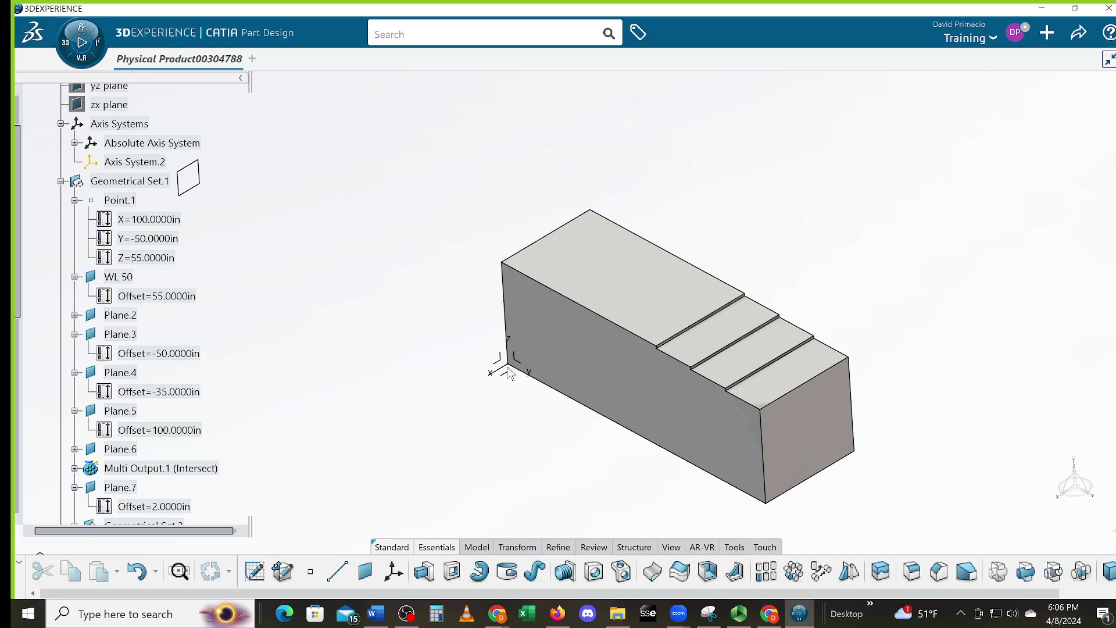
{"action": "middle_click_drag", "start_coordinate": [592, 385], "coordinate": [515, 379]}
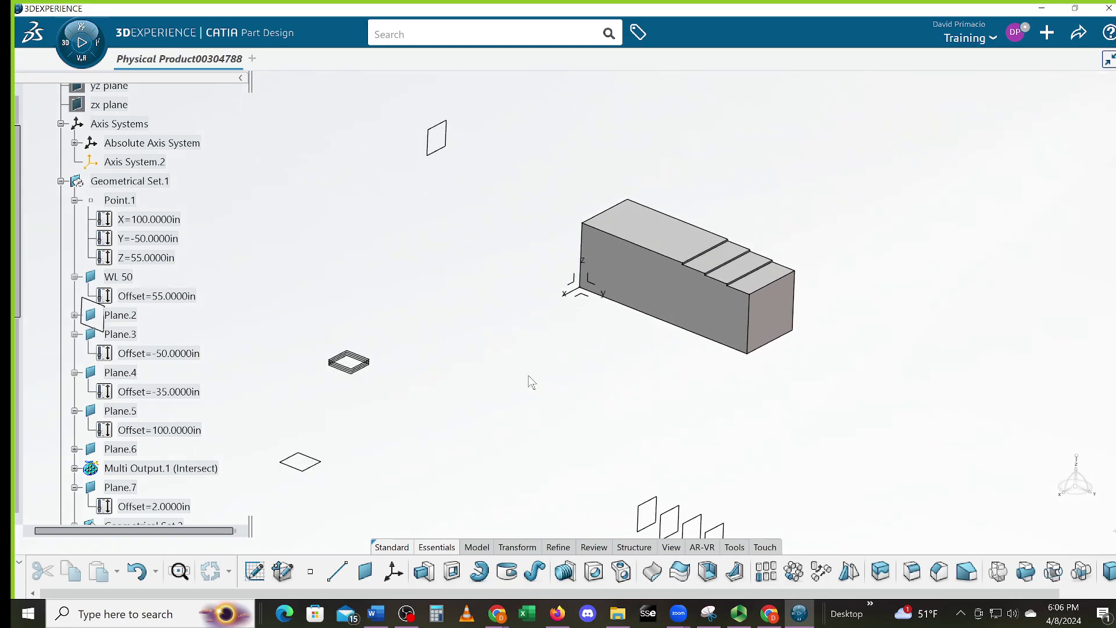
{"action": "middle_click_drag", "start_coordinate": [643, 350], "coordinate": [549, 422]}
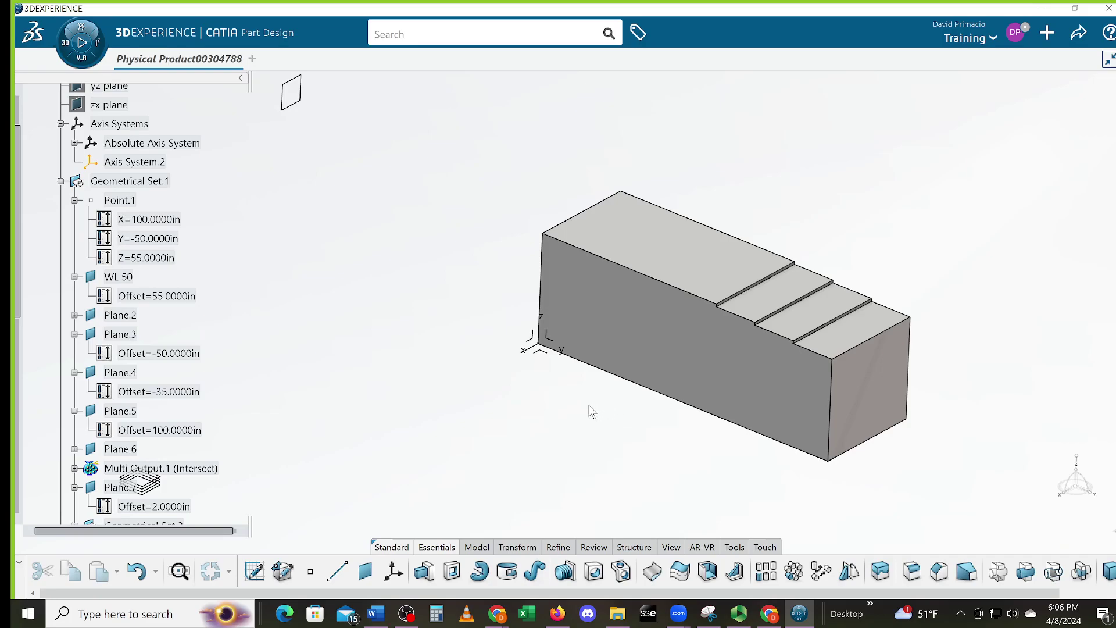
{"action": "middle_click_drag", "start_coordinate": [638, 400], "coordinate": [608, 430]}
{"action": "middle_click_drag", "start_coordinate": [513, 467], "coordinate": [536, 376]}
{"action": "middle_click", "coordinate": [572, 416]}
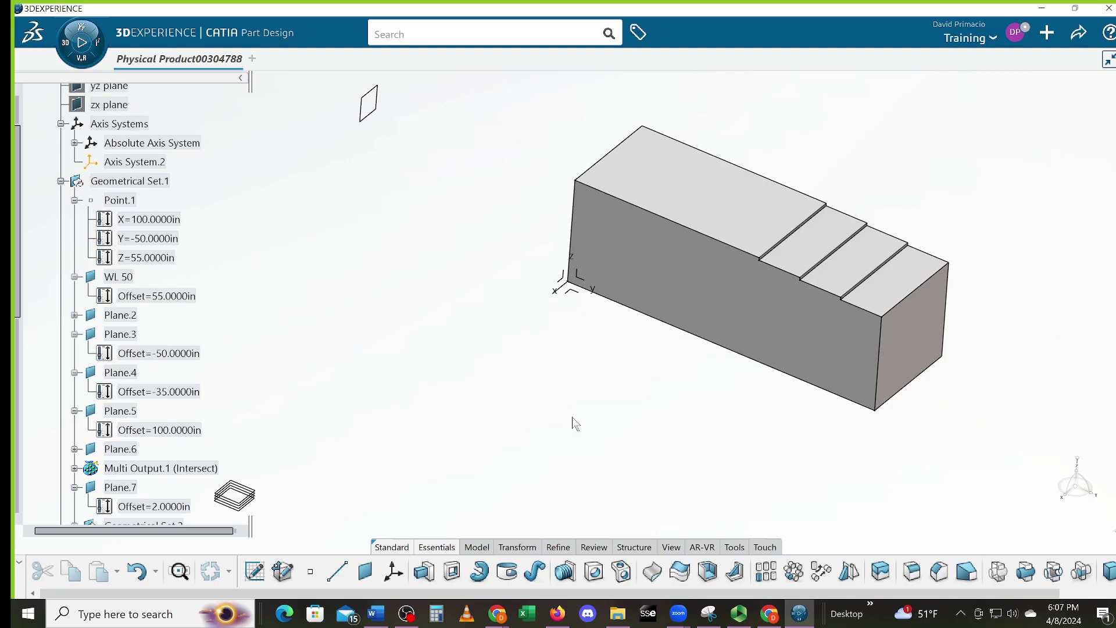
{"action": "middle_click_drag", "start_coordinate": [570, 441], "coordinate": [578, 462]}
{"action": "middle_click_drag", "start_coordinate": [539, 386], "coordinate": [463, 400]}
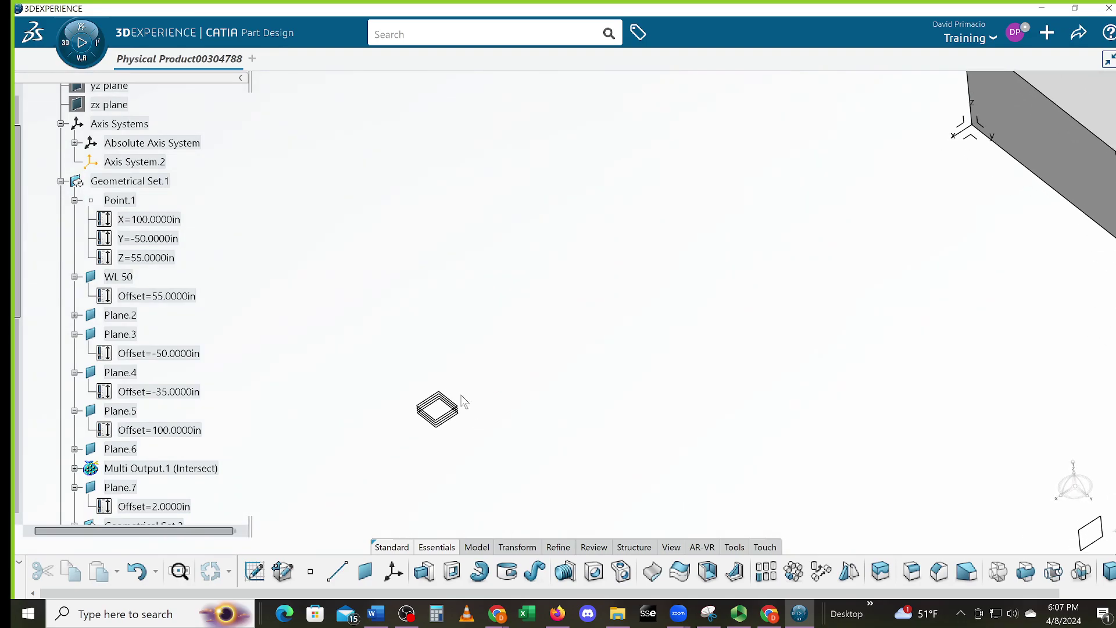
{"action": "middle_click", "coordinate": [1021, 129]}
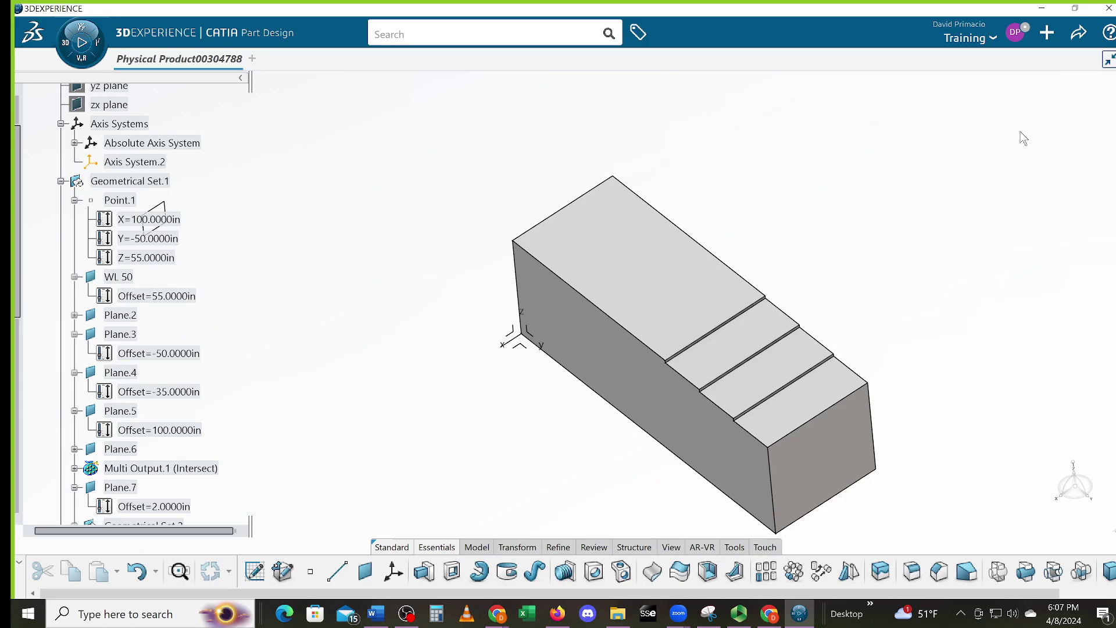
{"action": "middle_click_drag", "start_coordinate": [539, 436], "coordinate": [580, 476]}
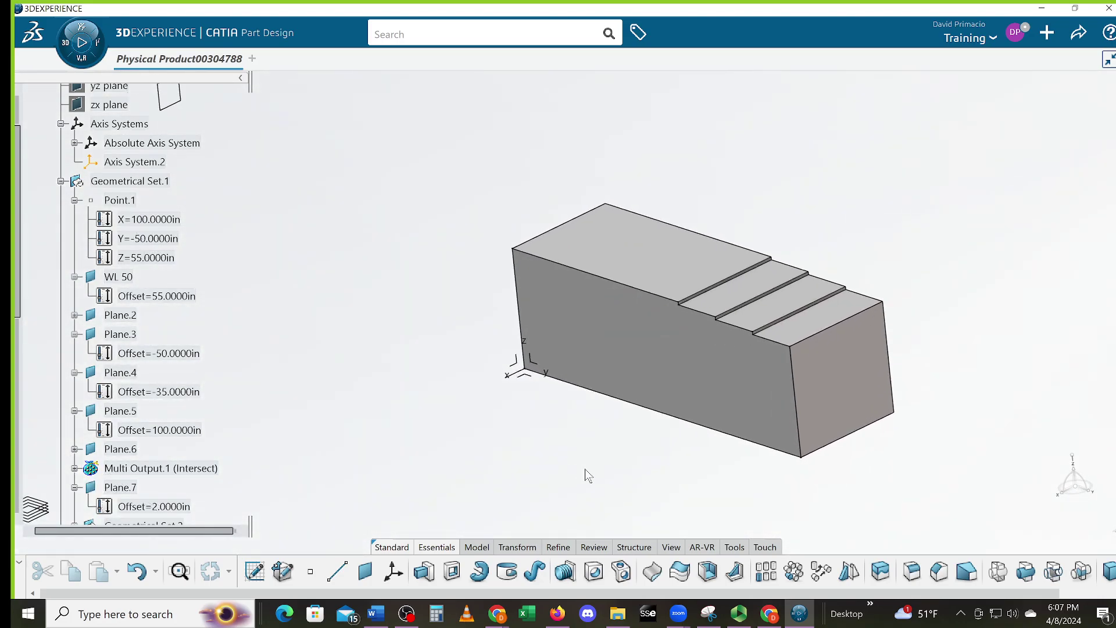
{"action": "middle_click_drag", "start_coordinate": [741, 478], "coordinate": [507, 384]}
{"action": "middle_click_drag", "start_coordinate": [691, 276], "coordinate": [514, 366]}
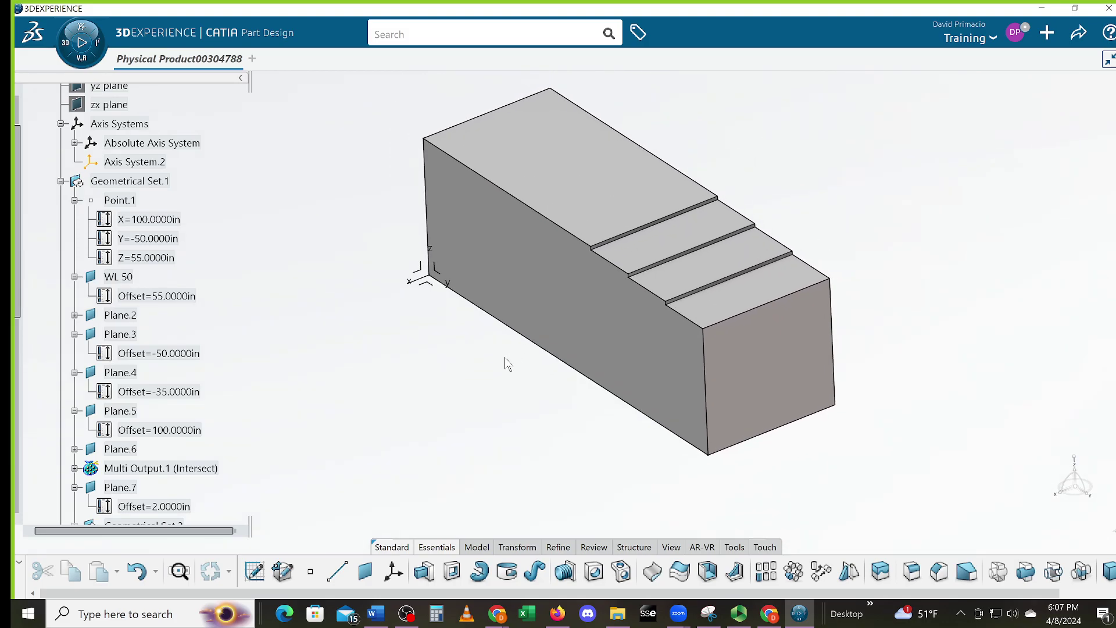
{"action": "mouse_move", "coordinate": [884, 434]}
{"action": "middle_mouse_down"}
{"action": "mouse_move", "coordinate": [884, 448]}
{"action": "mouse_move", "coordinate": [893, 436]}
{"action": "middle_mouse_up"}
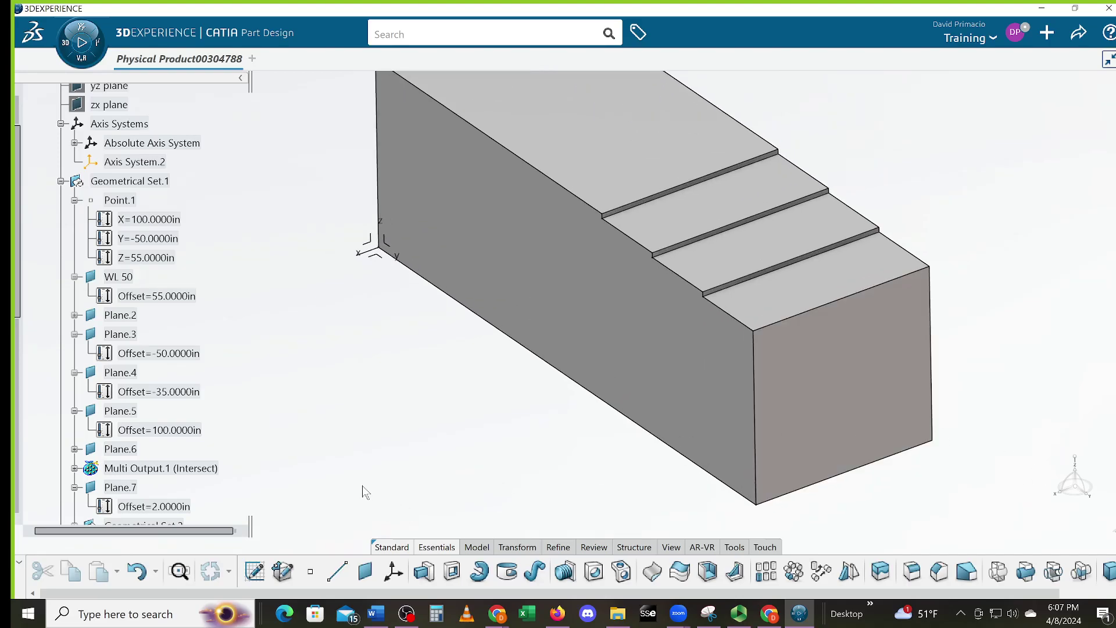
{"action": "middle_click_drag", "start_coordinate": [480, 415], "coordinate": [480, 436]}
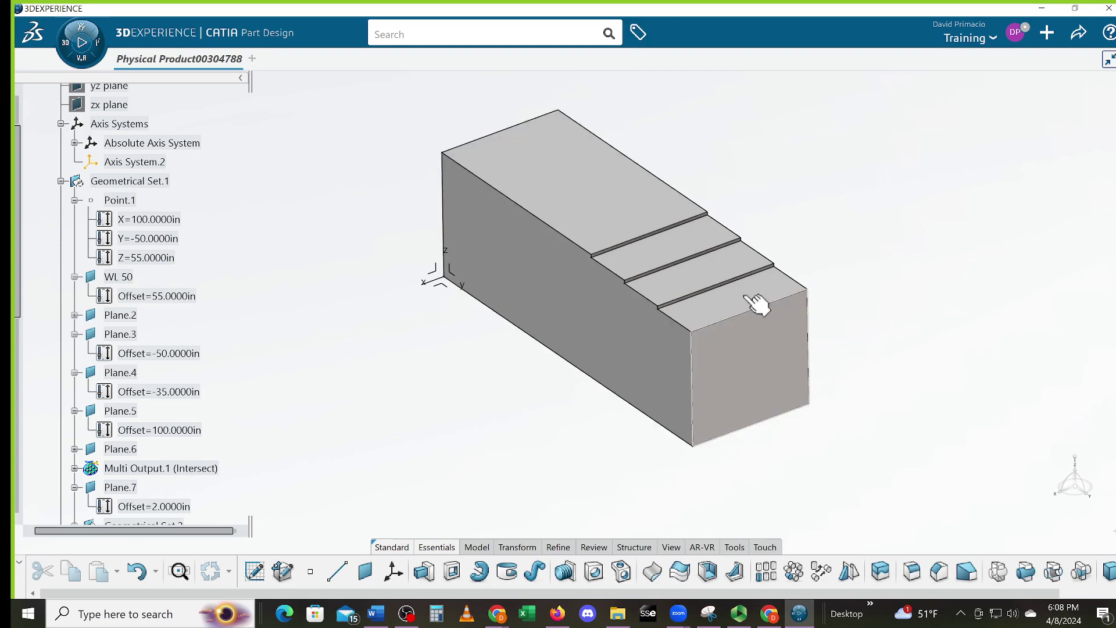
{"action": "middle_click_drag", "start_coordinate": [466, 408], "coordinate": [487, 436]}
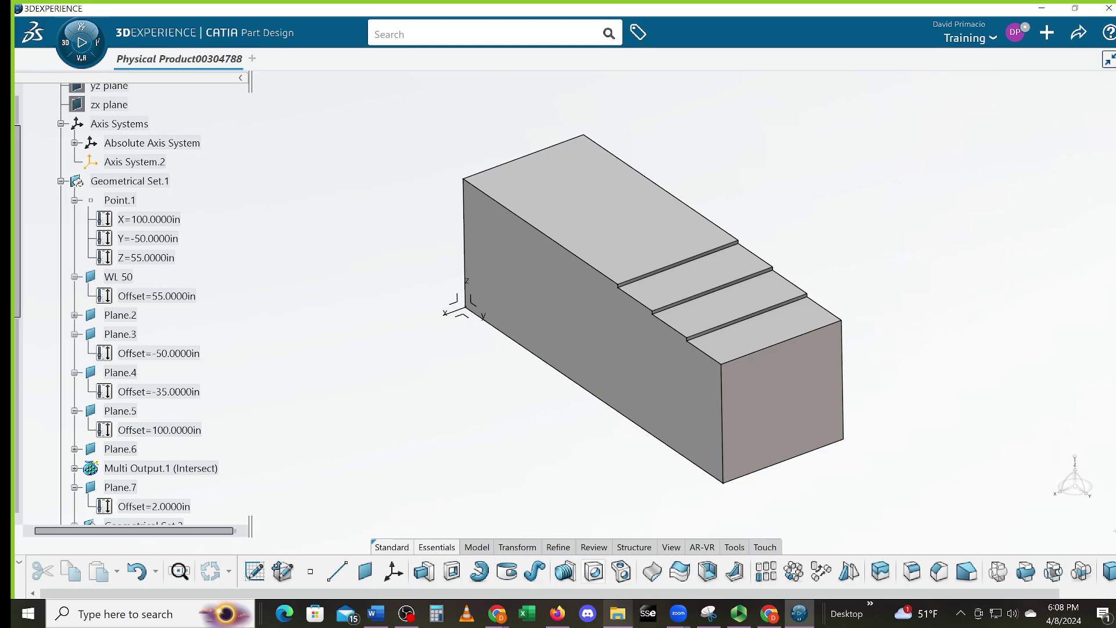
- Dismiss the media player error, switch to Chrome, and check the Locating Jig assignment and course modules pages
{"action": "left_click", "coordinate": [557, 613]}
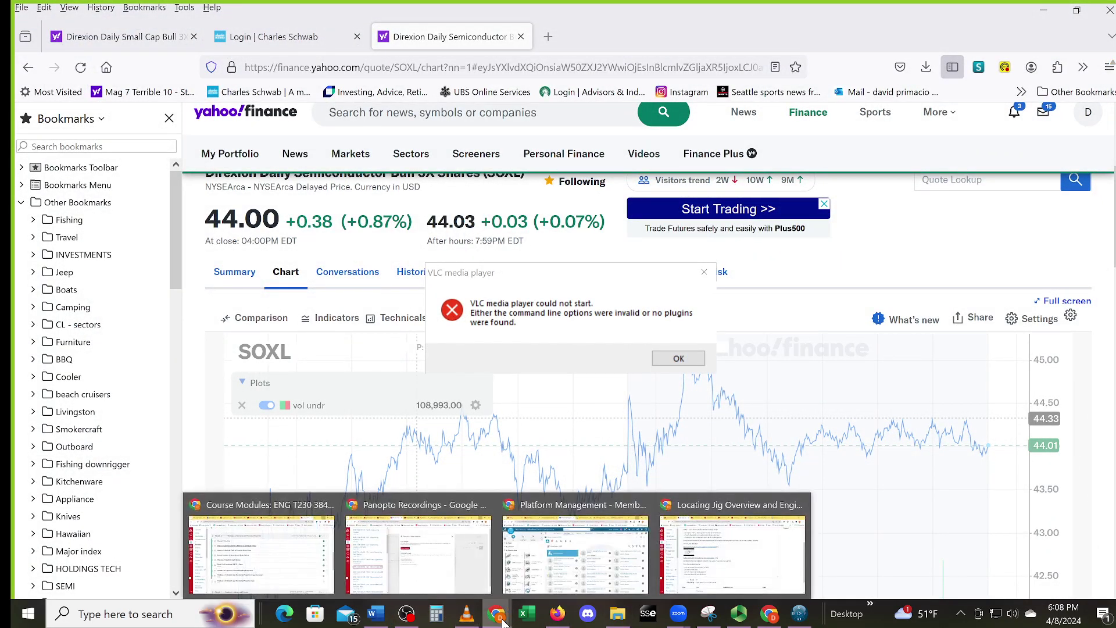
{"action": "left_click", "coordinate": [677, 359]}
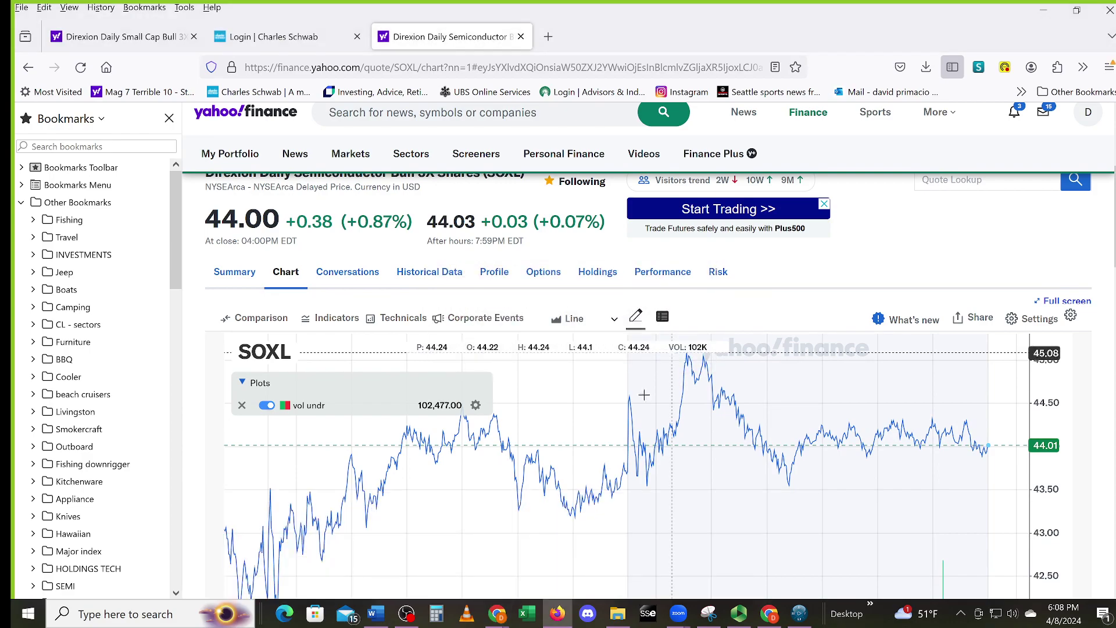
{"action": "mouse_move", "coordinate": [499, 618]}
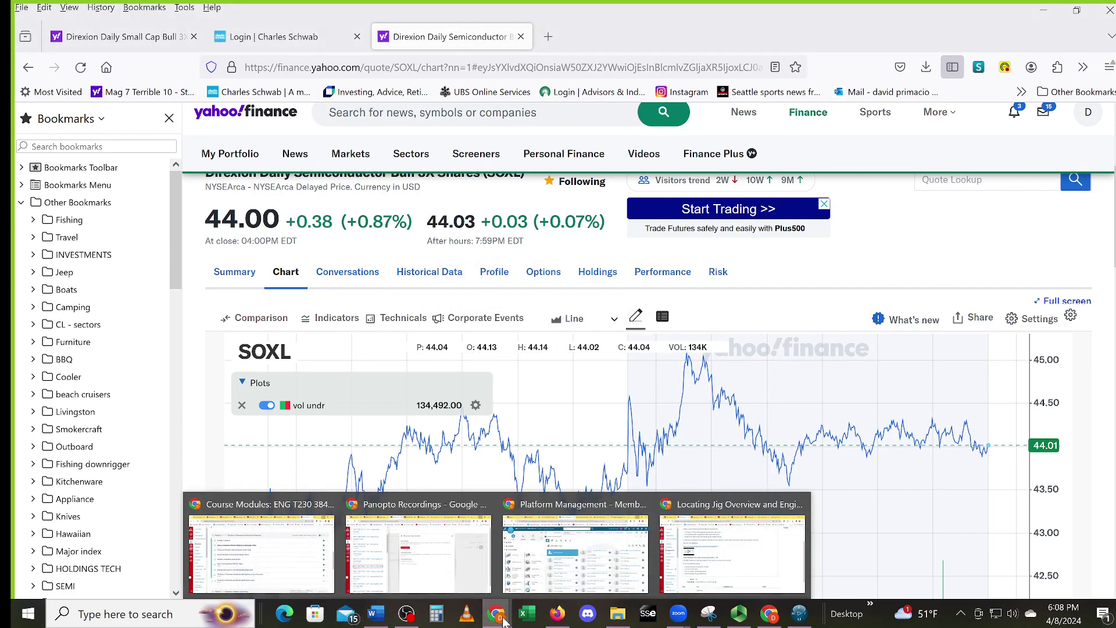
{"action": "left_click", "coordinate": [777, 542]}
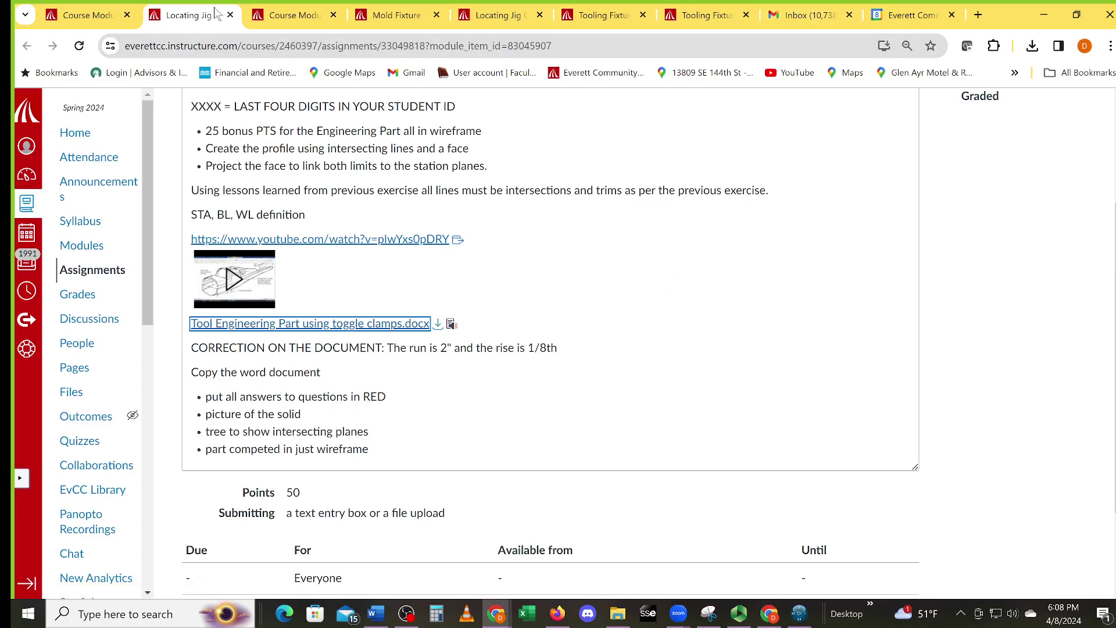
{"action": "left_click", "coordinate": [293, 16]}
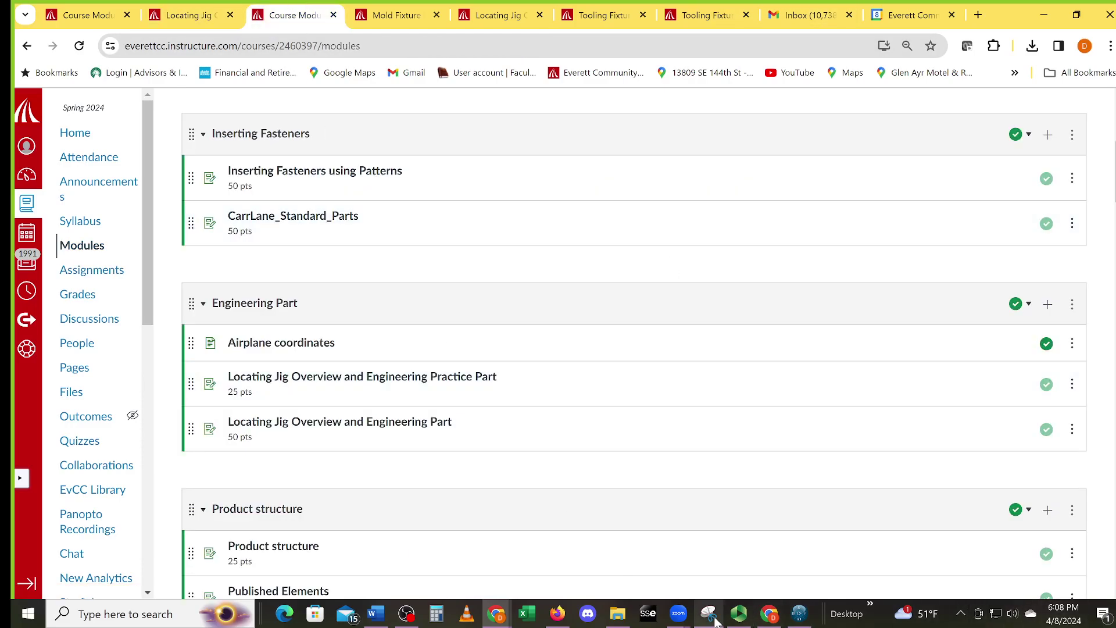
- Switch to the toggle clamps Word document and answer the question about the first step's rise with ¼”
{"action": "left_click", "coordinate": [375, 614]}
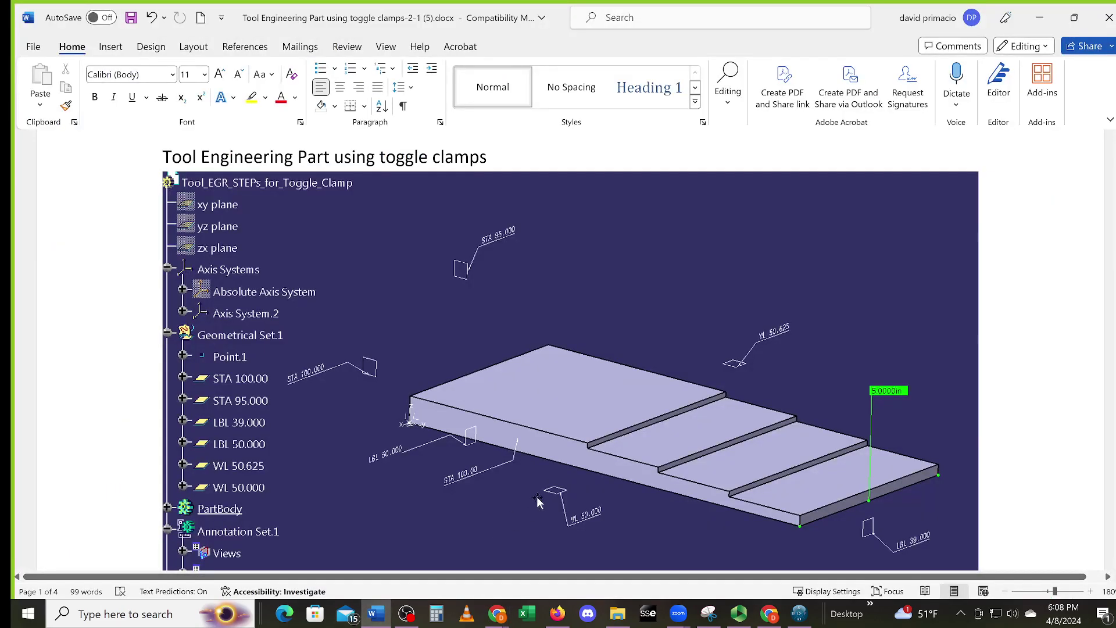
{"action": "scroll", "coordinate": [538, 503], "scroll_direction": "down", "scroll_amount": 10}
{"action": "scroll", "coordinate": [538, 504], "scroll_direction": "down", "scroll_amount": 3}
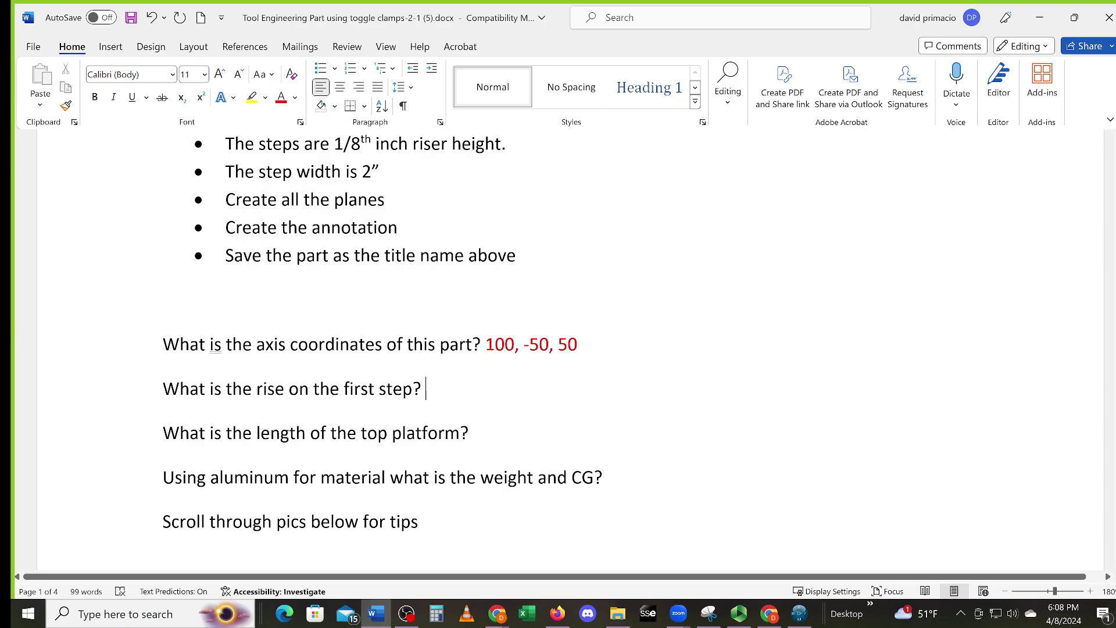
{"action": "type", "text": "/"}
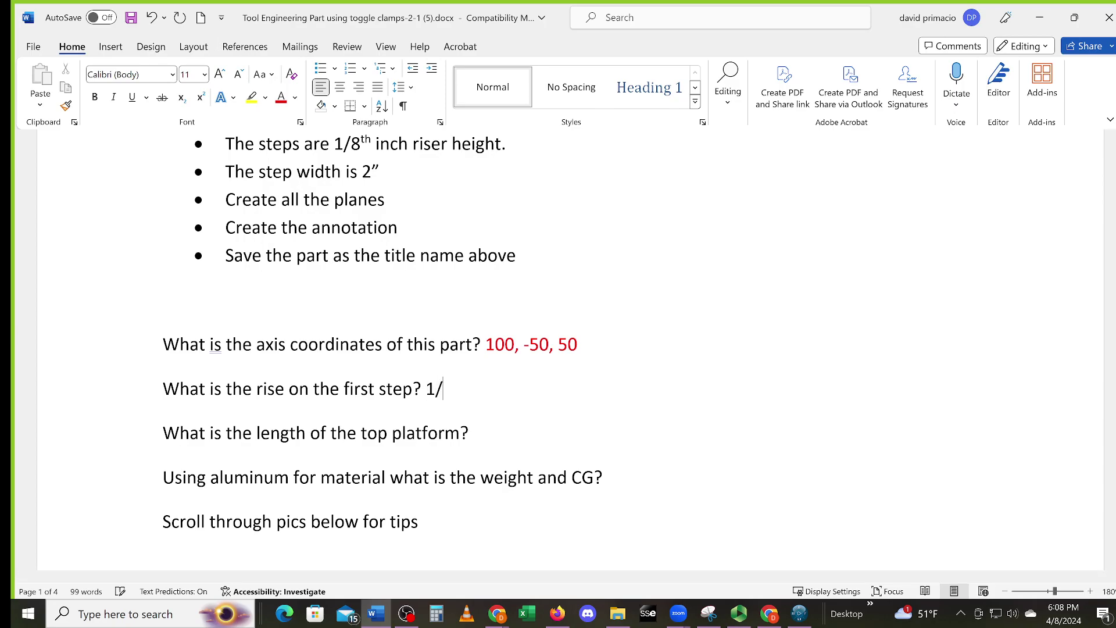
{"action": "type", "text": "4\""}
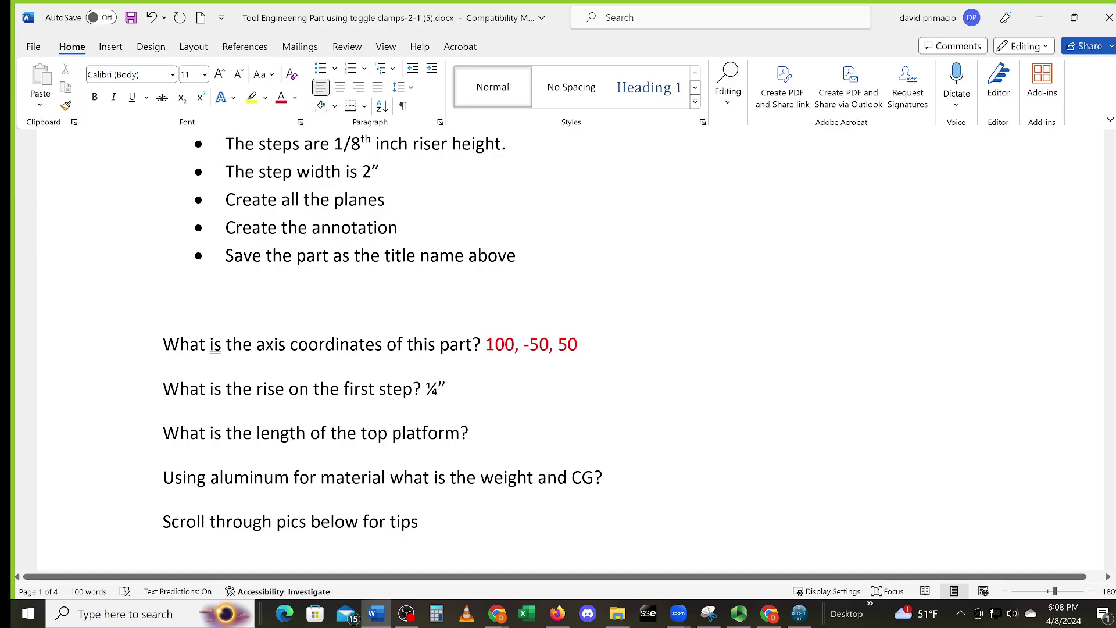
- Check the part picture's plane labels and answer the top platform length question with 50-39-2*3= 5”
{"action": "scroll", "coordinate": [558, 343], "scroll_direction": "up", "scroll_amount": 7}
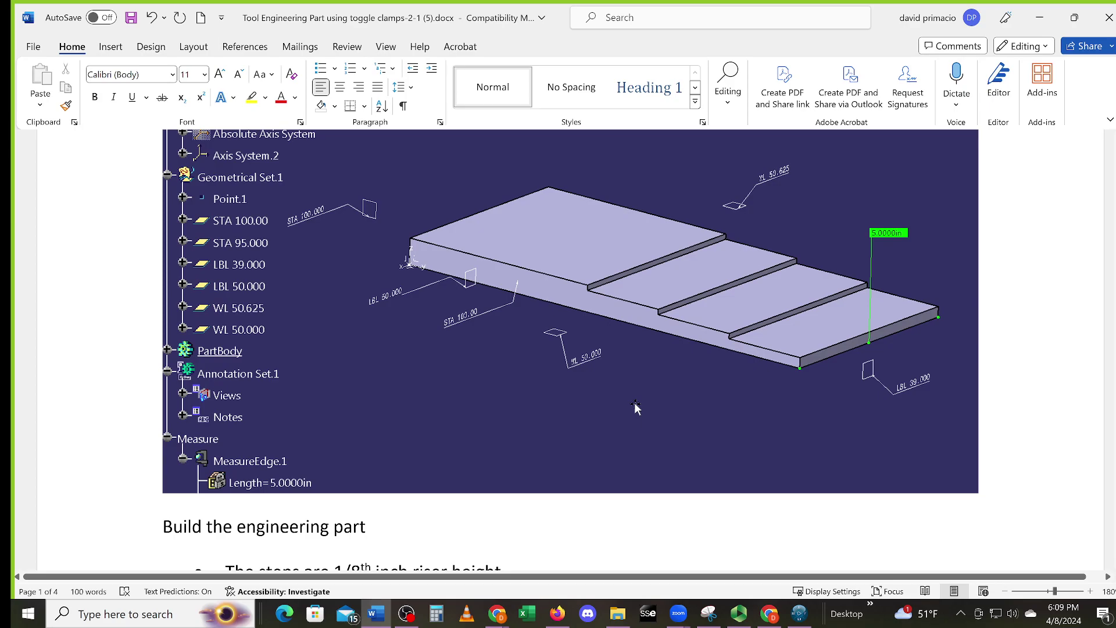
{"action": "scroll", "coordinate": [563, 401], "scroll_direction": "down", "scroll_amount": 8}
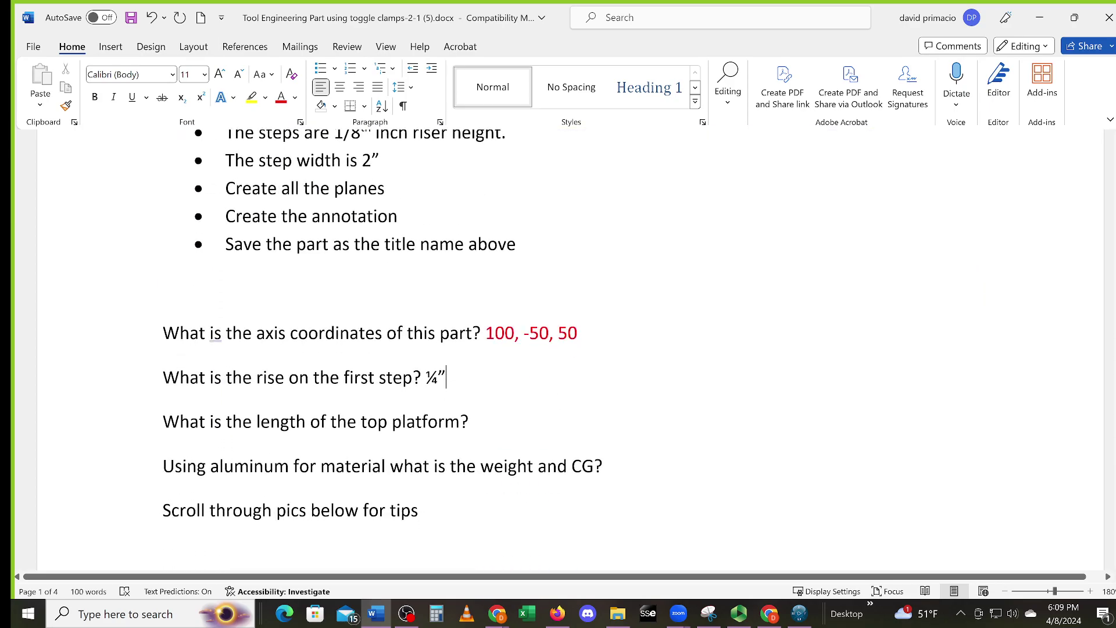
{"action": "left_click", "coordinate": [507, 423]}
{"action": "scroll", "coordinate": [456, 196], "scroll_direction": "up", "scroll_amount": 8}
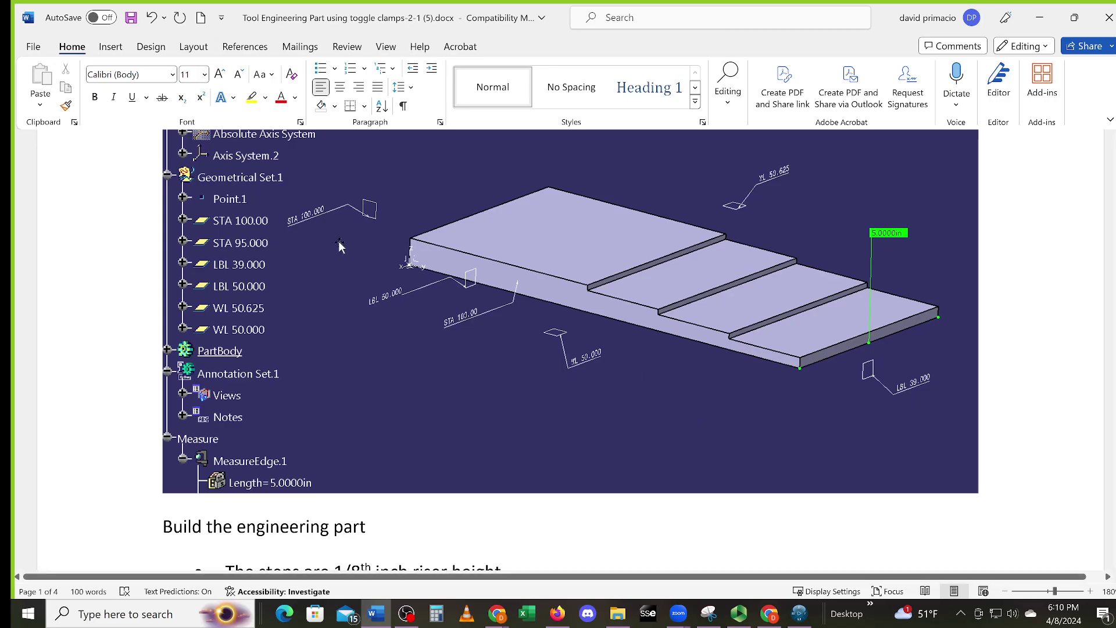
{"action": "scroll", "coordinate": [405, 278], "scroll_direction": "up", "scroll_amount": 2}
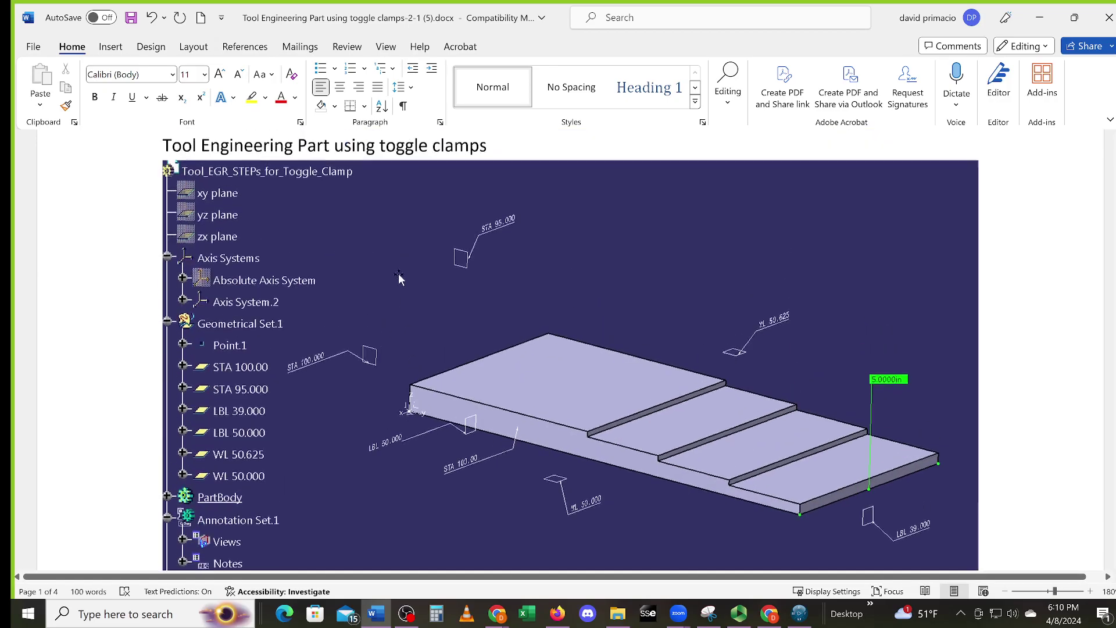
{"action": "scroll", "coordinate": [406, 277], "scroll_direction": "down", "scroll_amount": 2}
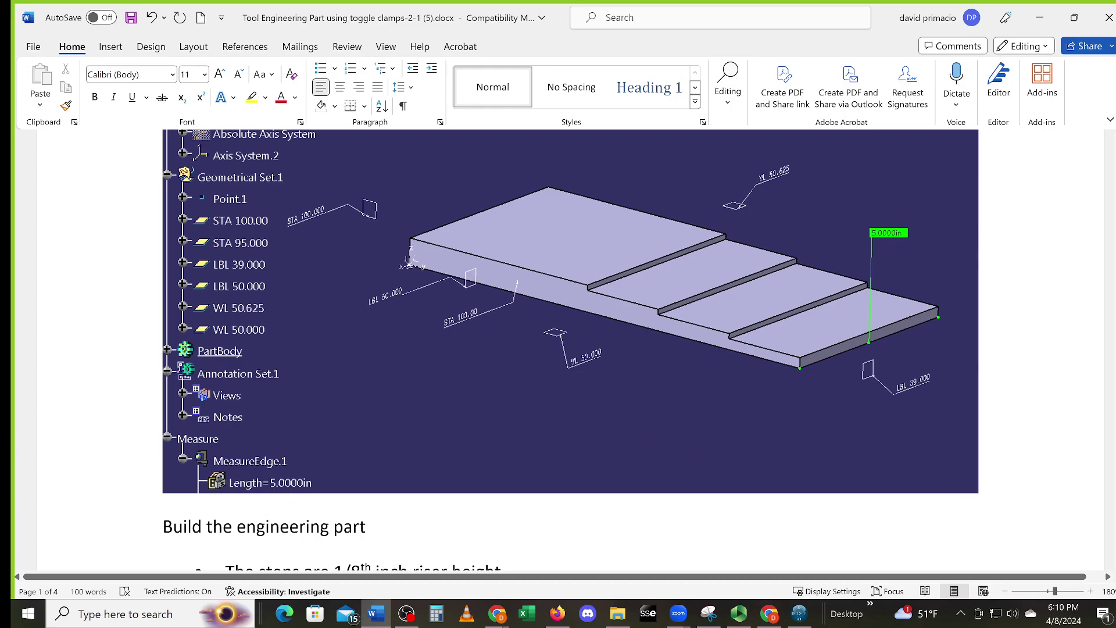
{"action": "scroll", "coordinate": [870, 374], "scroll_direction": "down", "scroll_amount": 6}
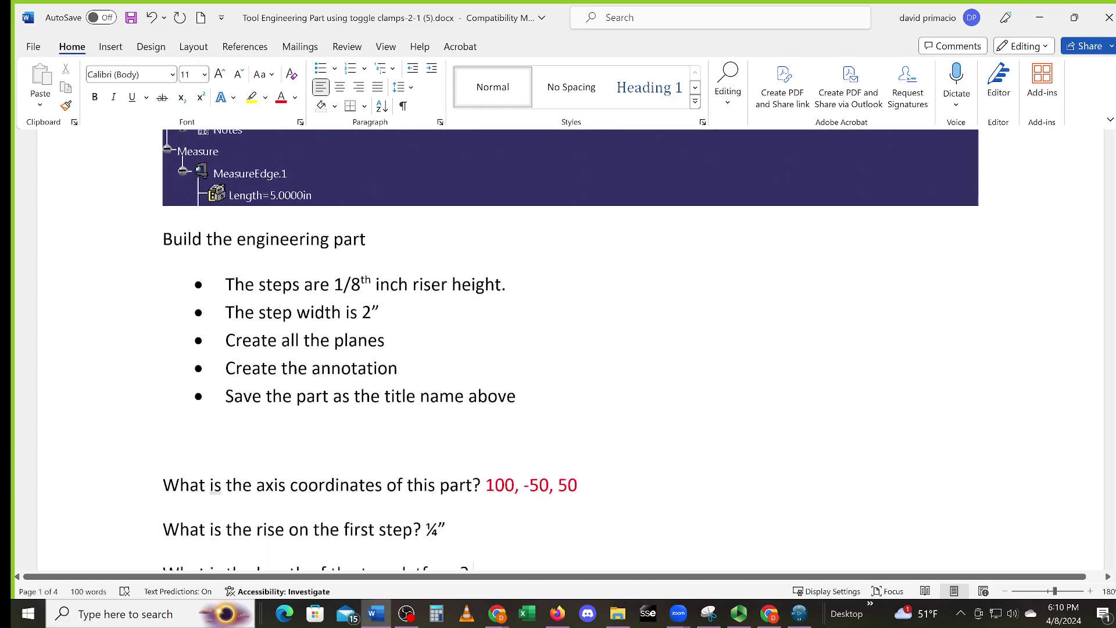
{"action": "type", "text": "50-39"}
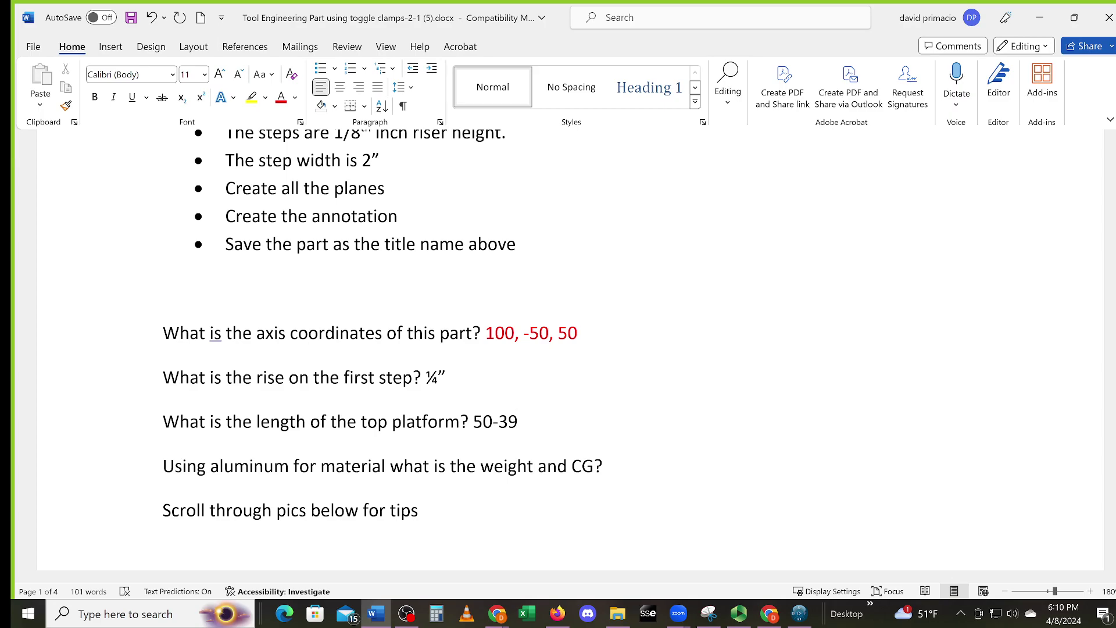
{"action": "type", "text": "-2"}
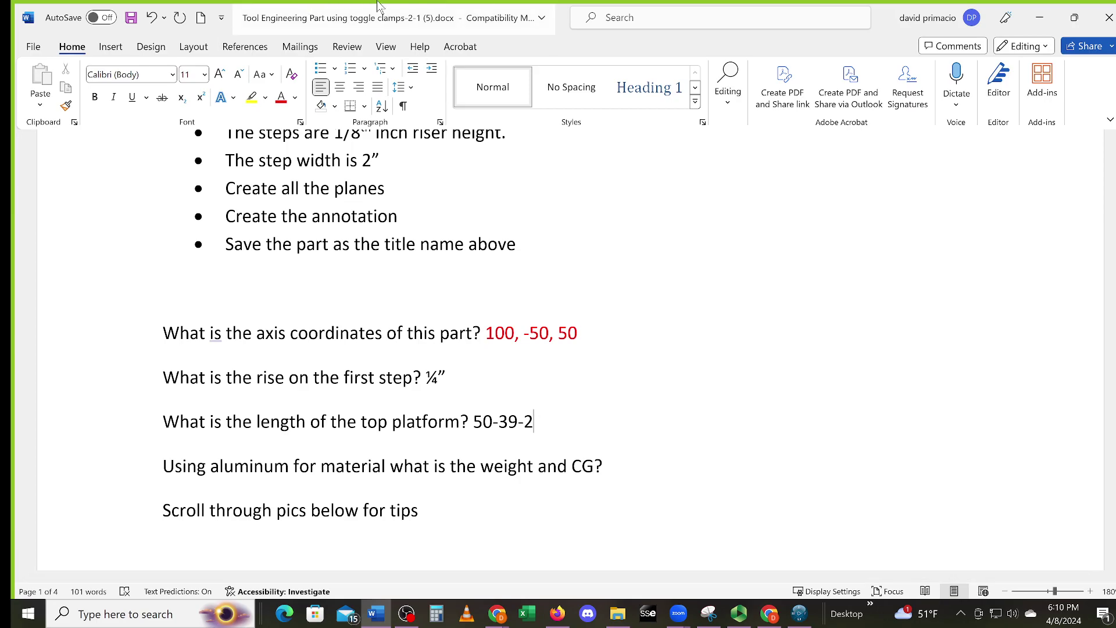
{"action": "type", "text": "*3"}
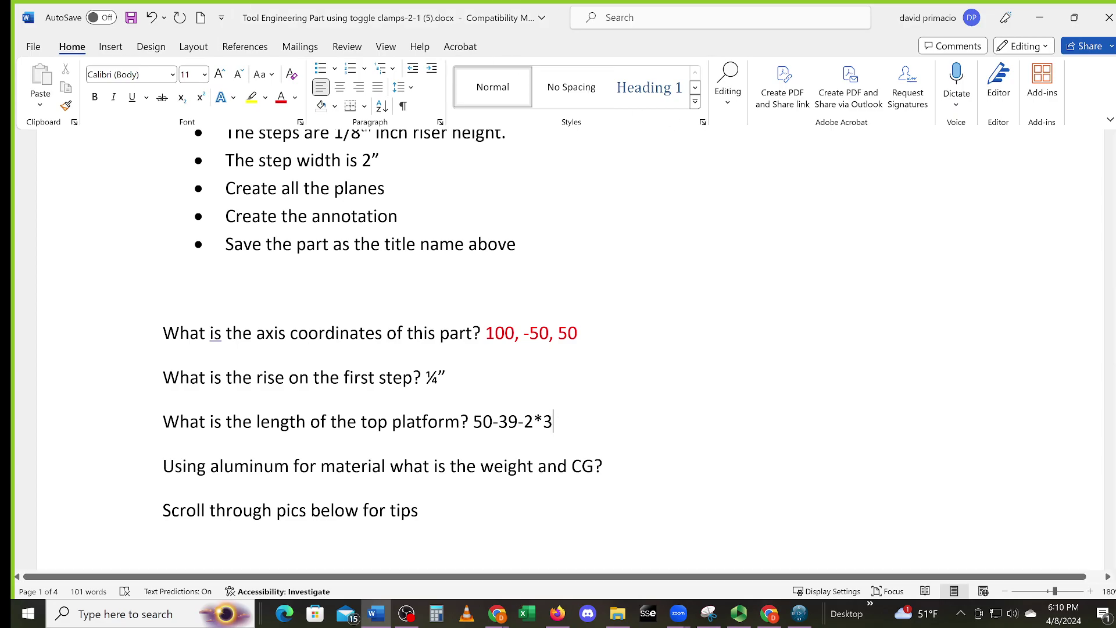
{"action": "type", "text": "="}
{"action": "type", "text": "5\""}
- Begin the answer to the aluminum weight and CG question with VOLUME 26.8750
{"action": "type", "text": "v"}
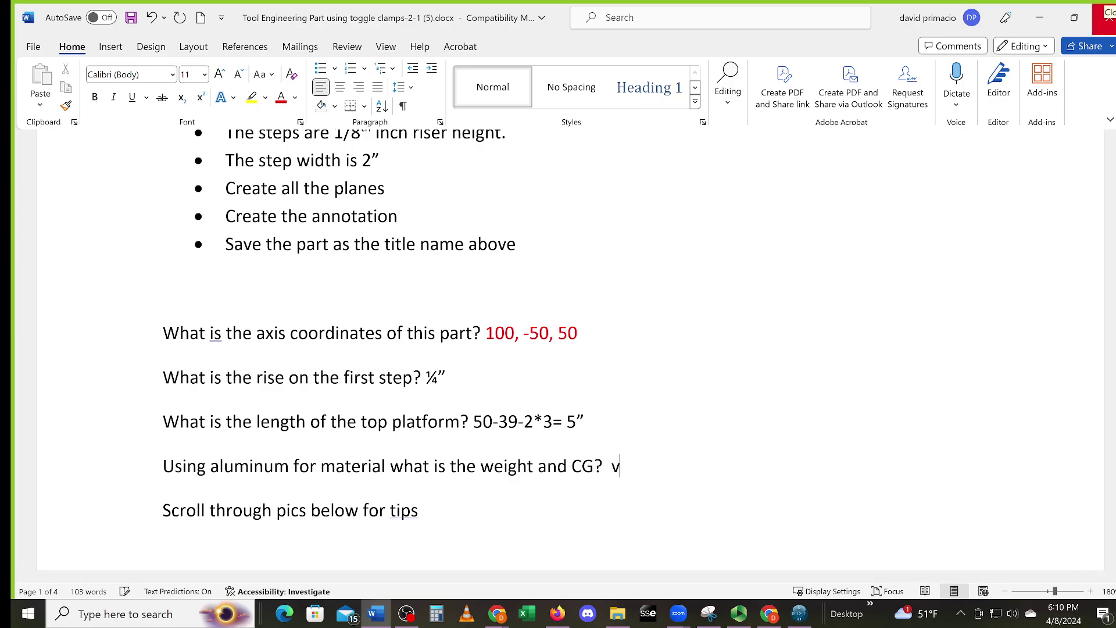
{"action": "key", "text": "BackSpace"}
{"action": "type", "text": "VOLUME"}
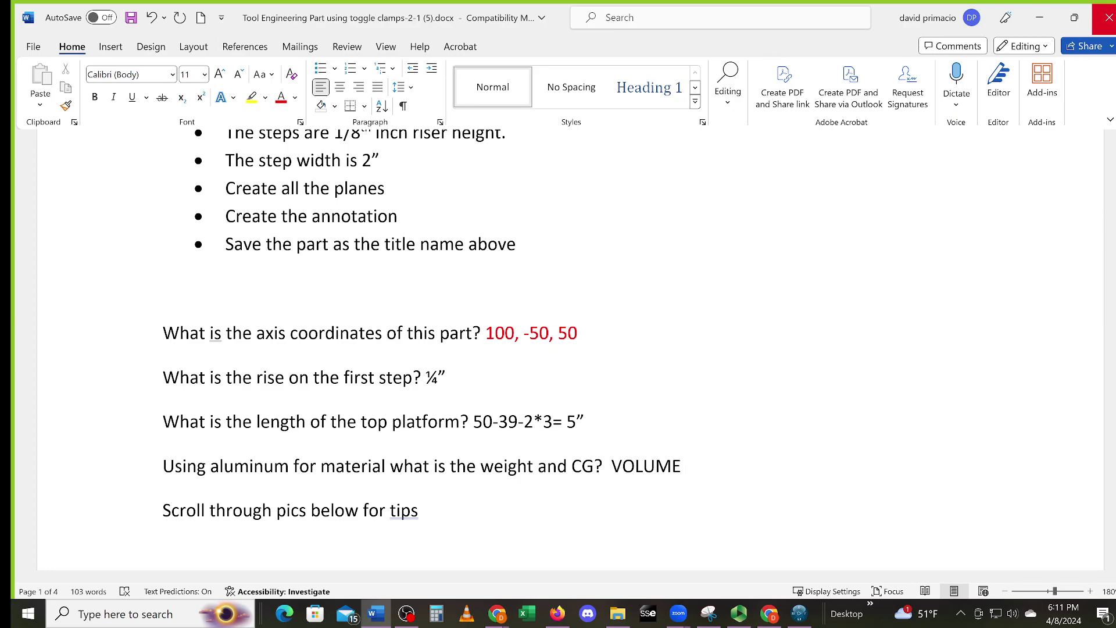
{"action": "type", "text": "26.8750"}
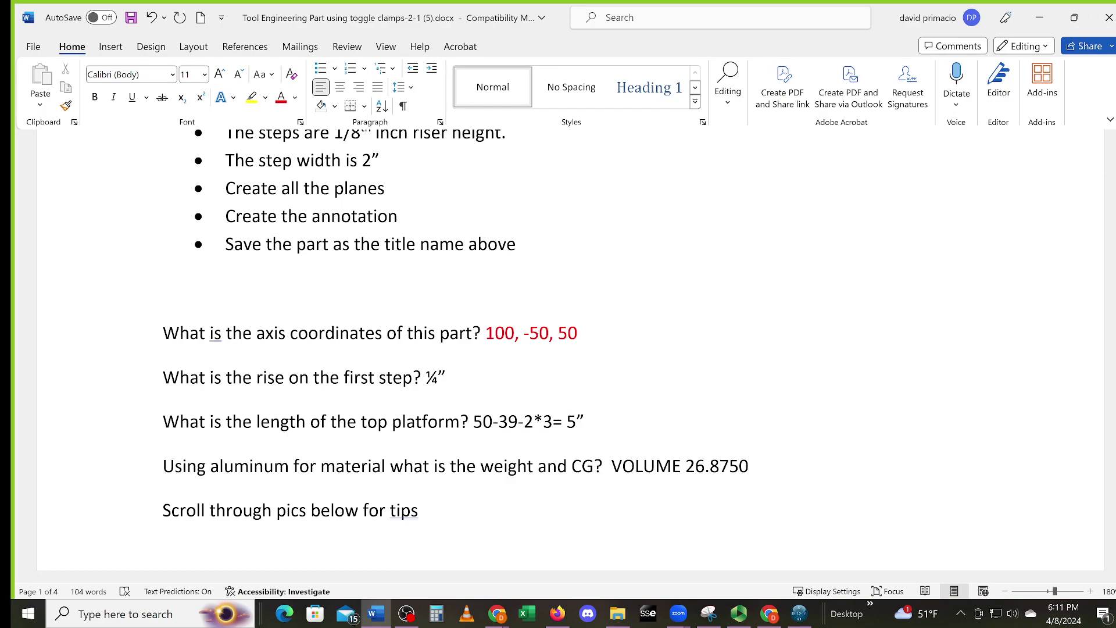
- Add the centre of gravity after the volume as CG 9.7500, -43.6163, 50.5026
{"action": "type", "text": ","}
{"action": "type", "text": "v"}
{"action": "key", "text": "BackSpace"}
{"action": "type", "text": "c"}
{"action": "key", "text": "BackSpace"}
{"action": "type", "text": "CG 9.7500,M"}
{"action": "key", "text": "BackSpace"}
{"action": "key", "text": "BackSpace"}
{"action": "type", "text": "-"}
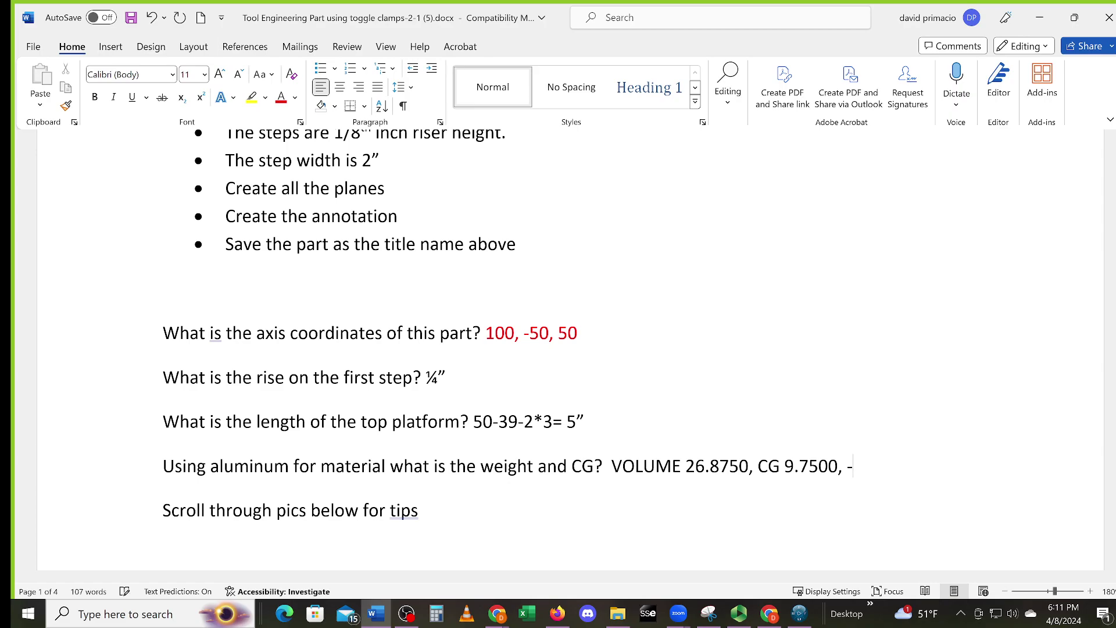
{"action": "type", "text": "43.6163, 50."}
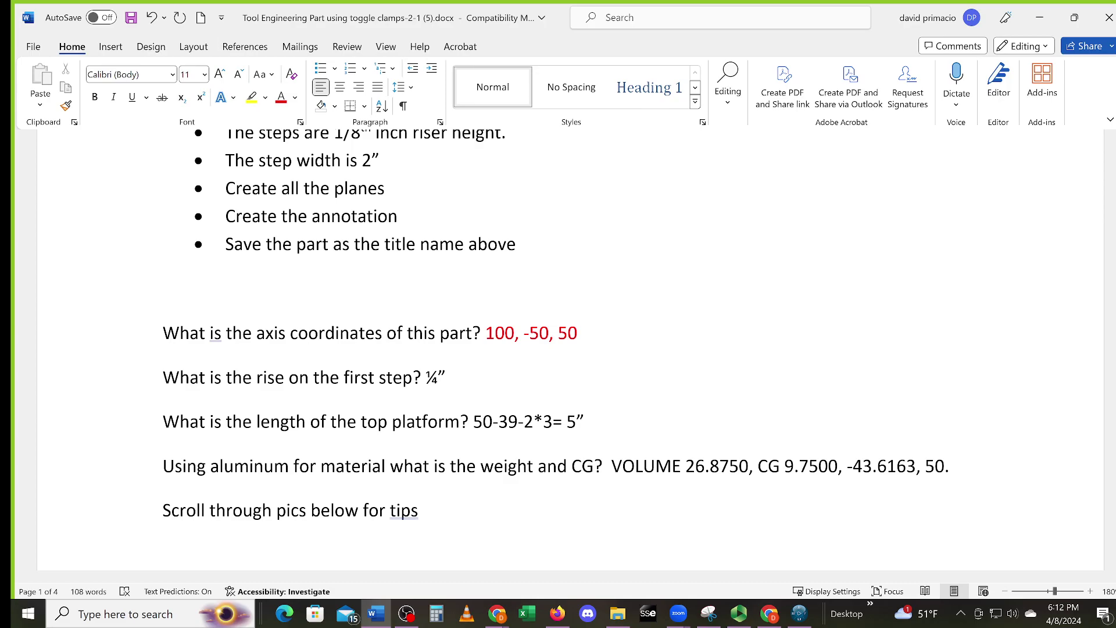
{"action": "type", "text": "5026"}
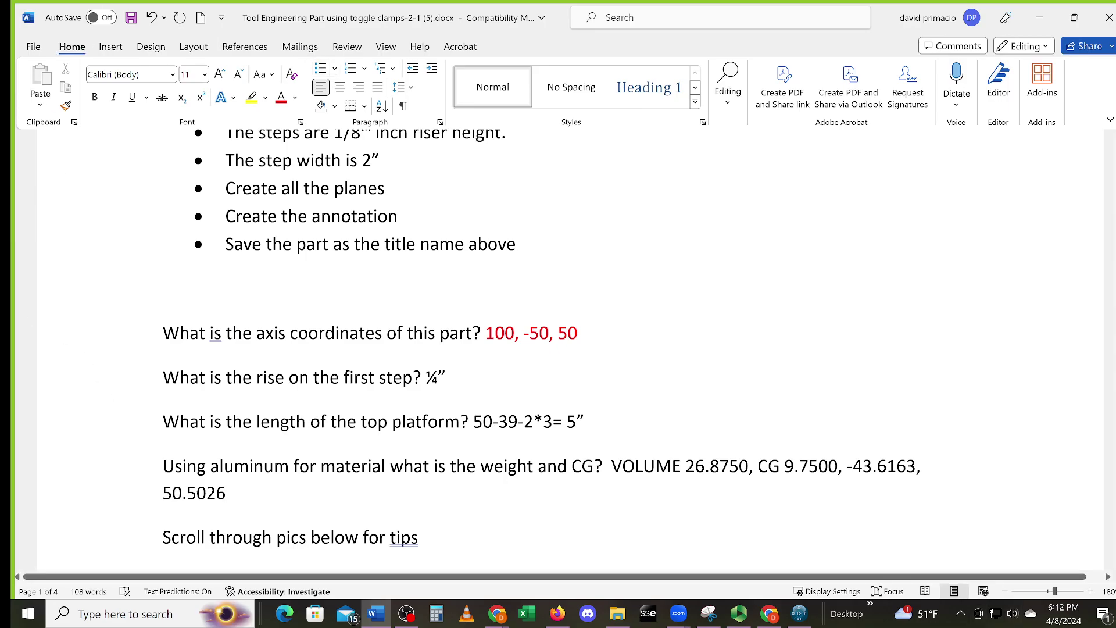
- Correct the second CG coordinate in the answer to -45.3837
{"action": "left_click_drag", "start_coordinate": [917, 467], "coordinate": [877, 467]}
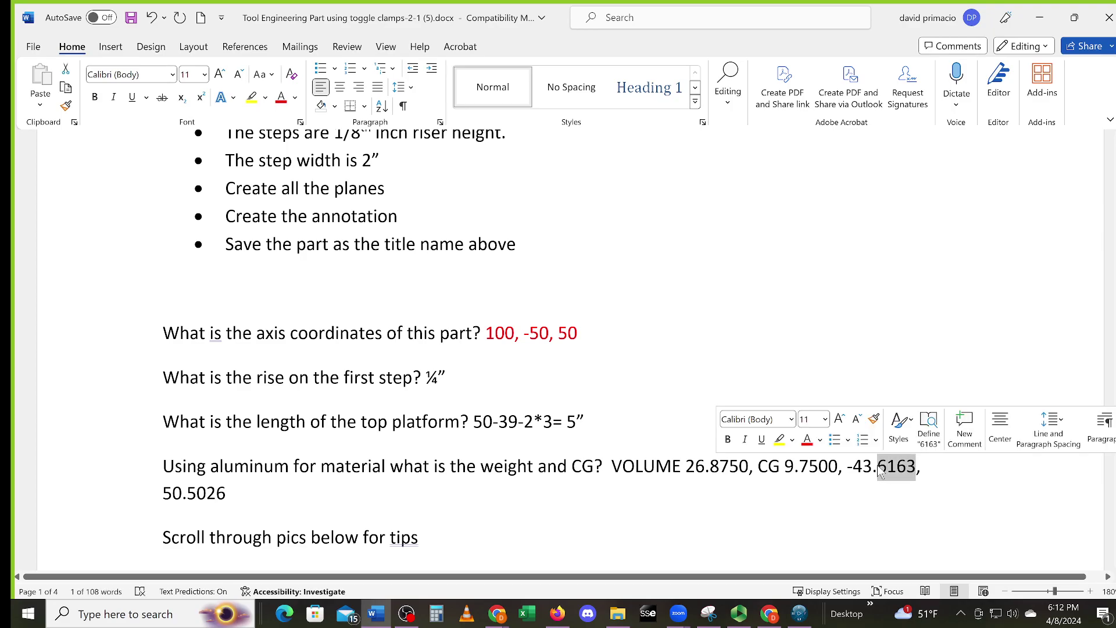
{"action": "type", "text": "387"}
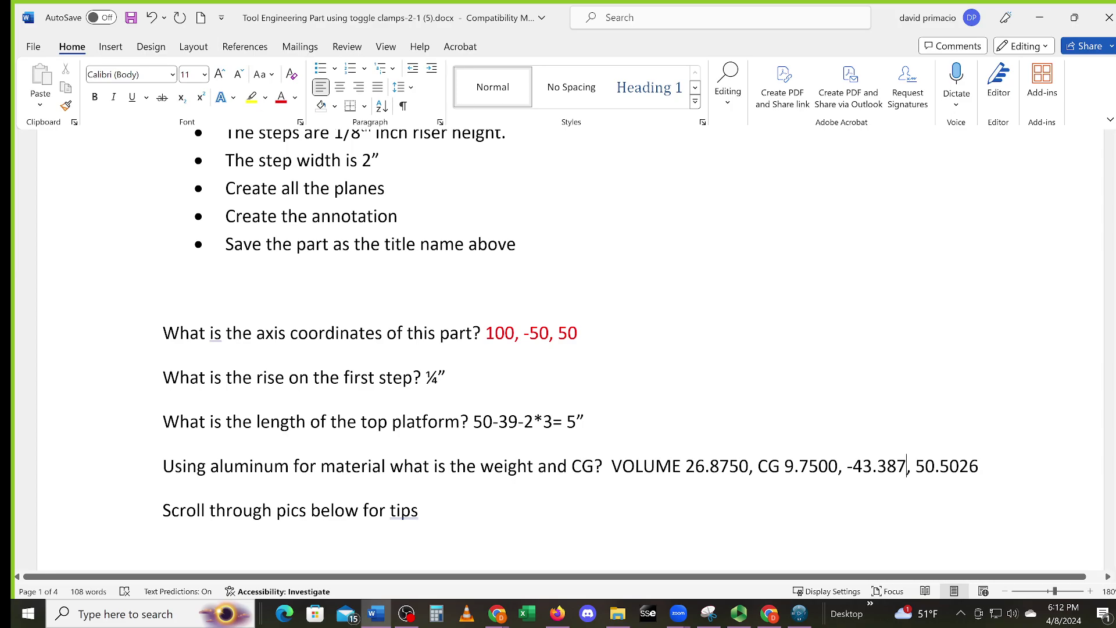
{"action": "key", "text": "BackSpace"}
{"action": "type", "text": "37"}
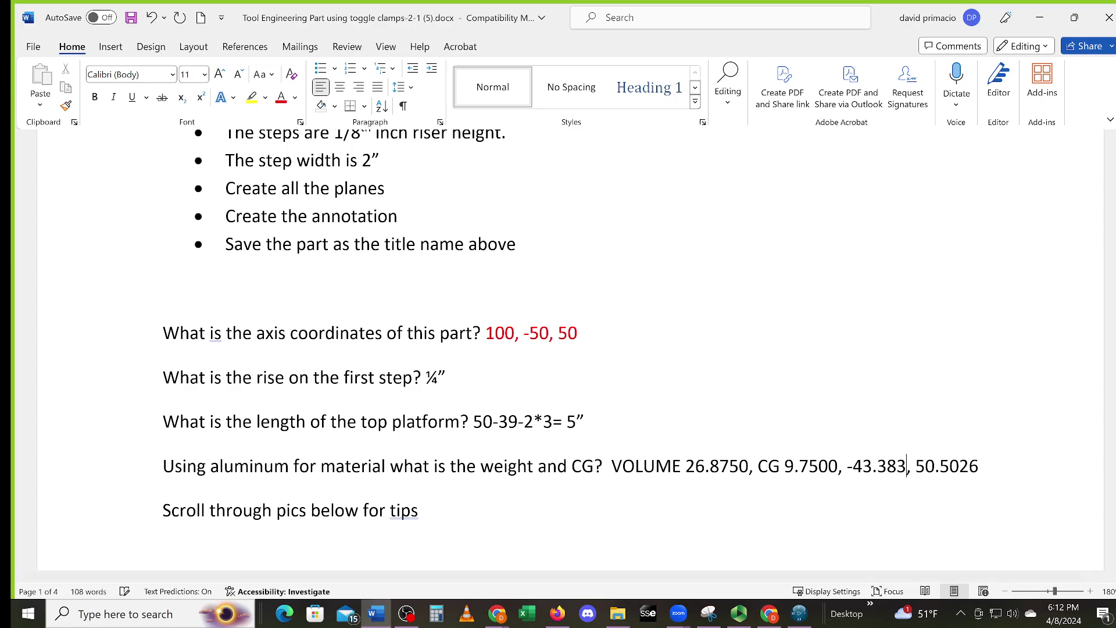
{"action": "left_click", "coordinate": [872, 466]}
{"action": "left_click_drag", "start_coordinate": [873, 466], "coordinate": [864, 466]}
{"action": "type", "text": "5"}
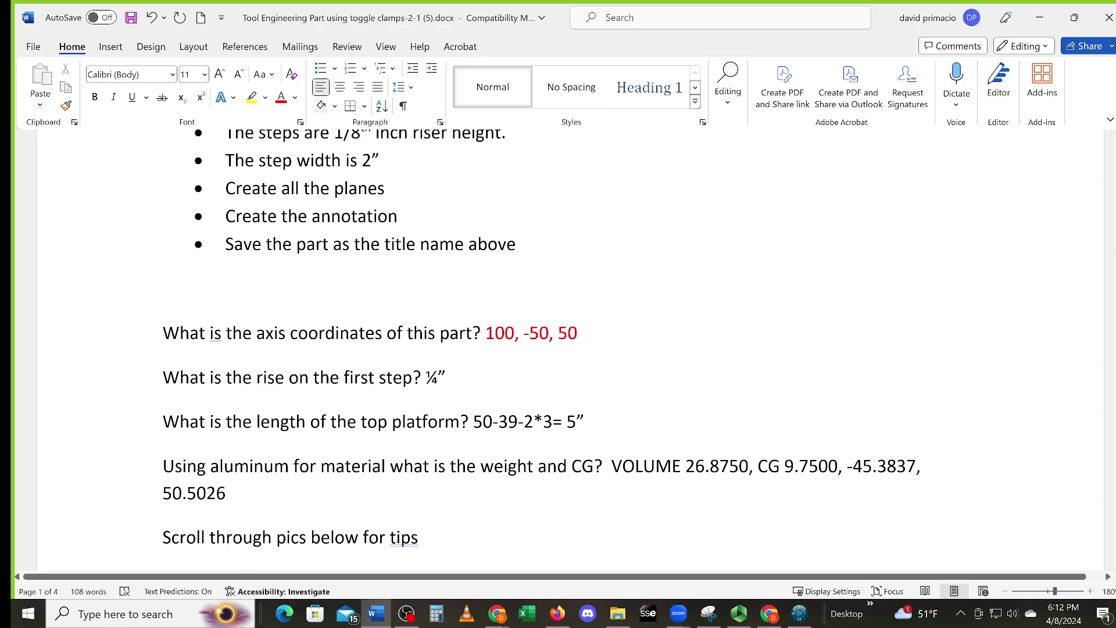
- Correct the third CG coordinate in the answer to 50.2660, without a space after the decimal point
{"action": "double_click", "coordinate": [207, 500]}
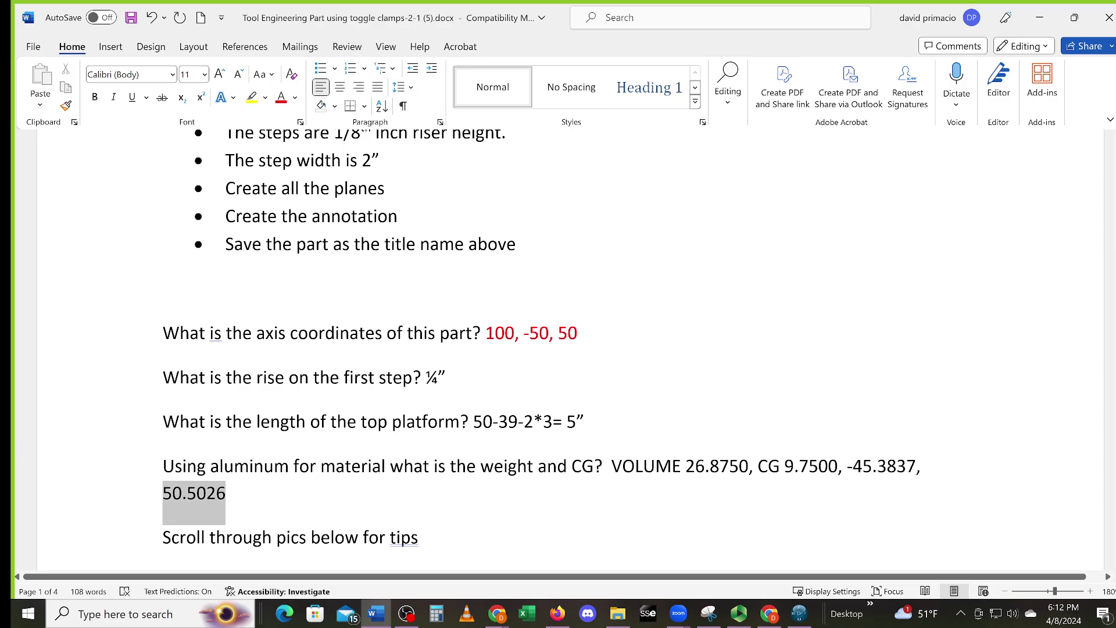
{"action": "left_click", "coordinate": [225, 497]}
{"action": "left_click_drag", "start_coordinate": [207, 497], "coordinate": [187, 499]}
{"action": "key", "text": "BackSpace"}
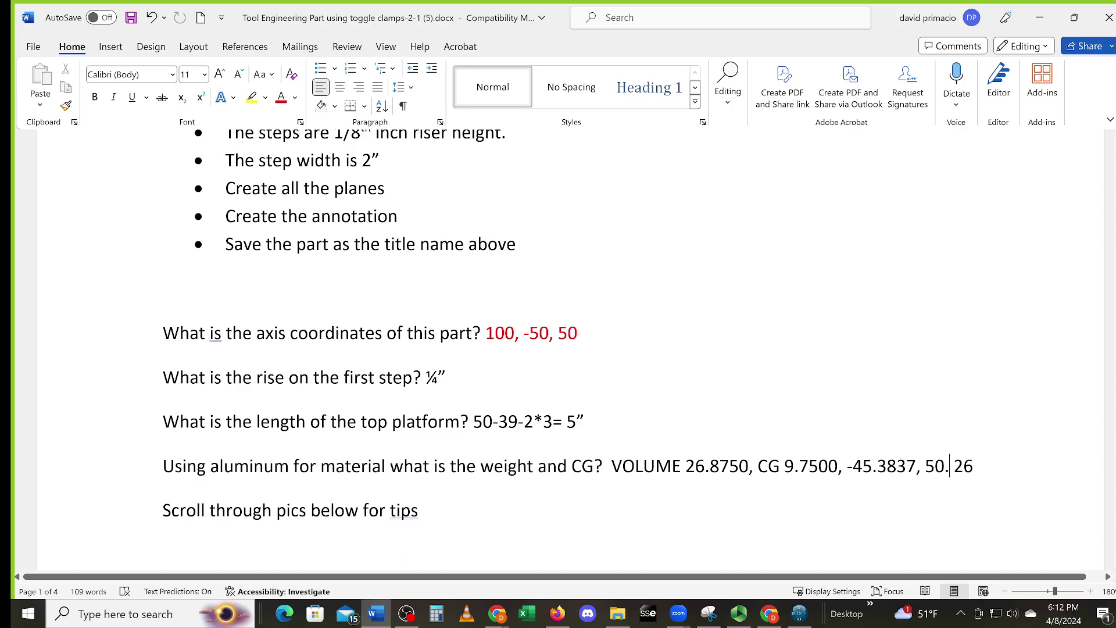
{"action": "left_click", "coordinate": [973, 466]}
{"action": "type", "text": "50"}
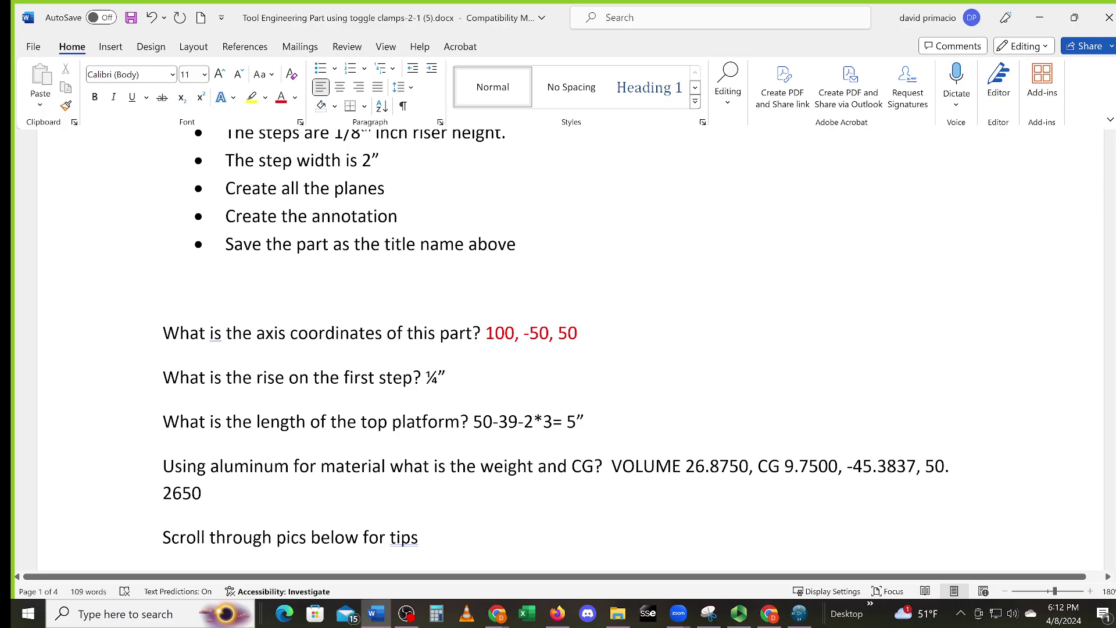
{"action": "left_click", "coordinate": [163, 493]}
{"action": "key", "text": "BackSpace"}
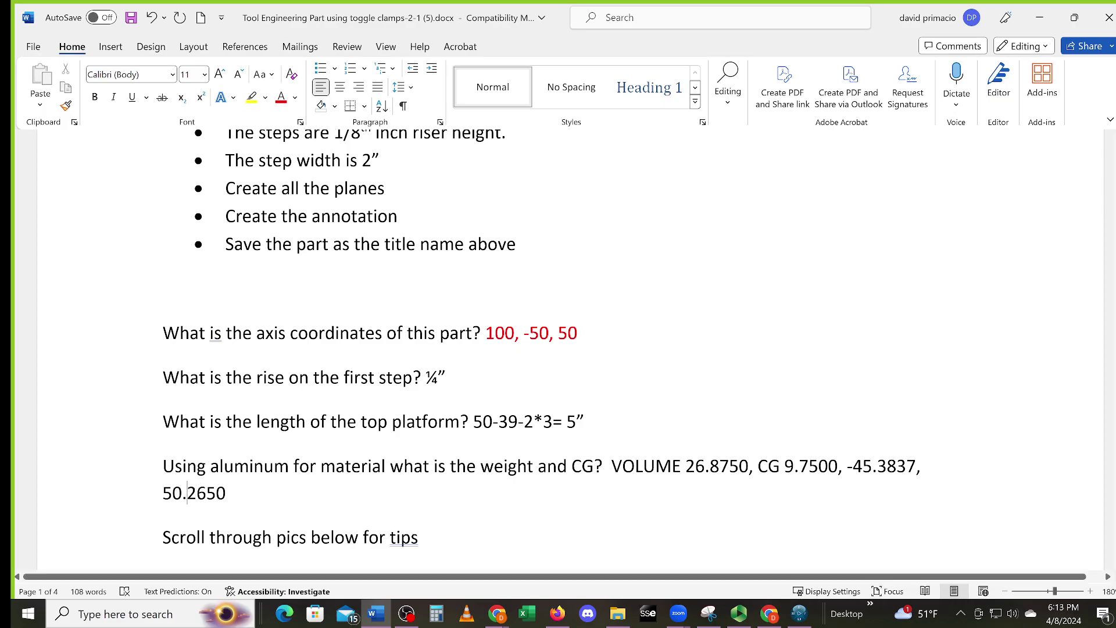
{"action": "left_click_drag", "start_coordinate": [207, 493], "coordinate": [217, 493]}
{"action": "type", "text": "6"}
- Correct the first CG coordinate in the answer to 97.5000
{"action": "left_click_drag", "start_coordinate": [809, 467], "coordinate": [795, 467]}
{"action": "left_click", "coordinate": [795, 467]}
{"action": "type", "text": "7"}
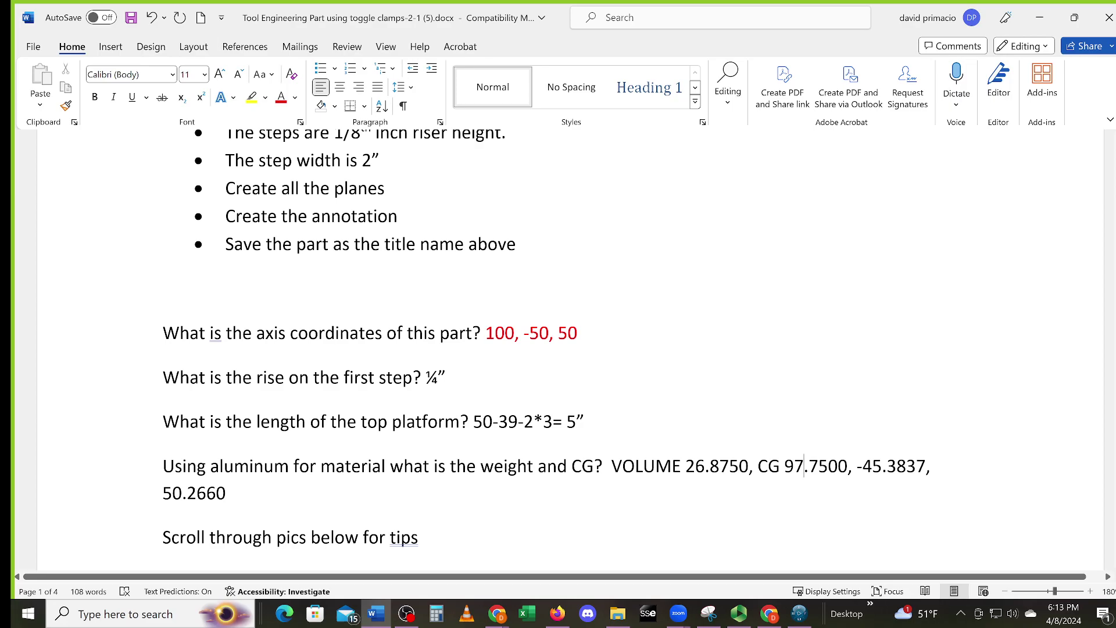
{"action": "key", "text": "BackSpace"}
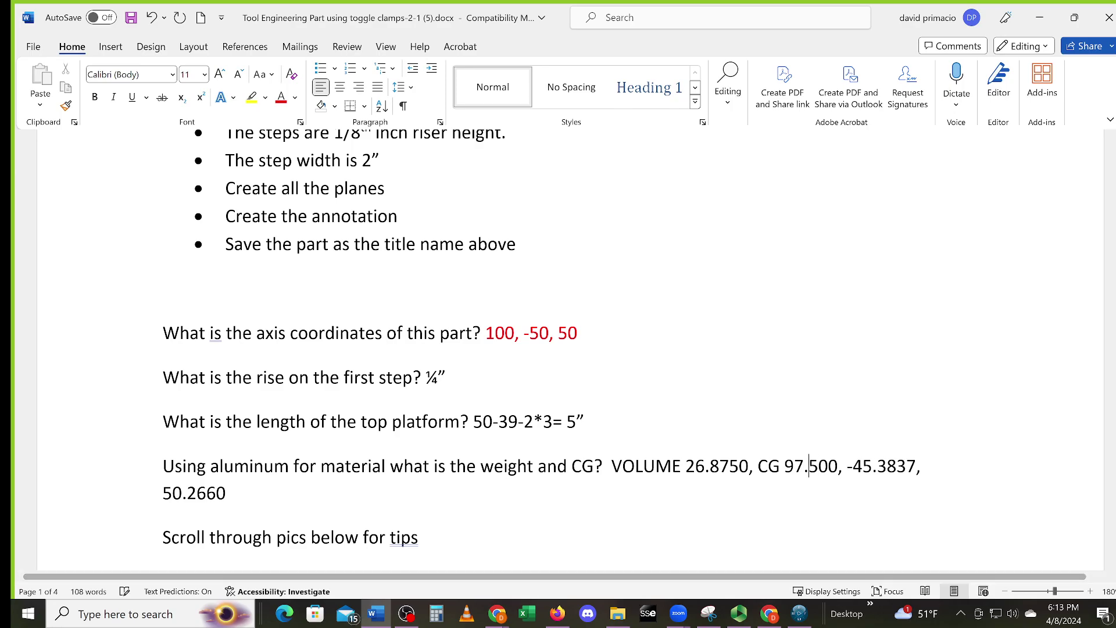
{"action": "left_click", "coordinate": [743, 538]}
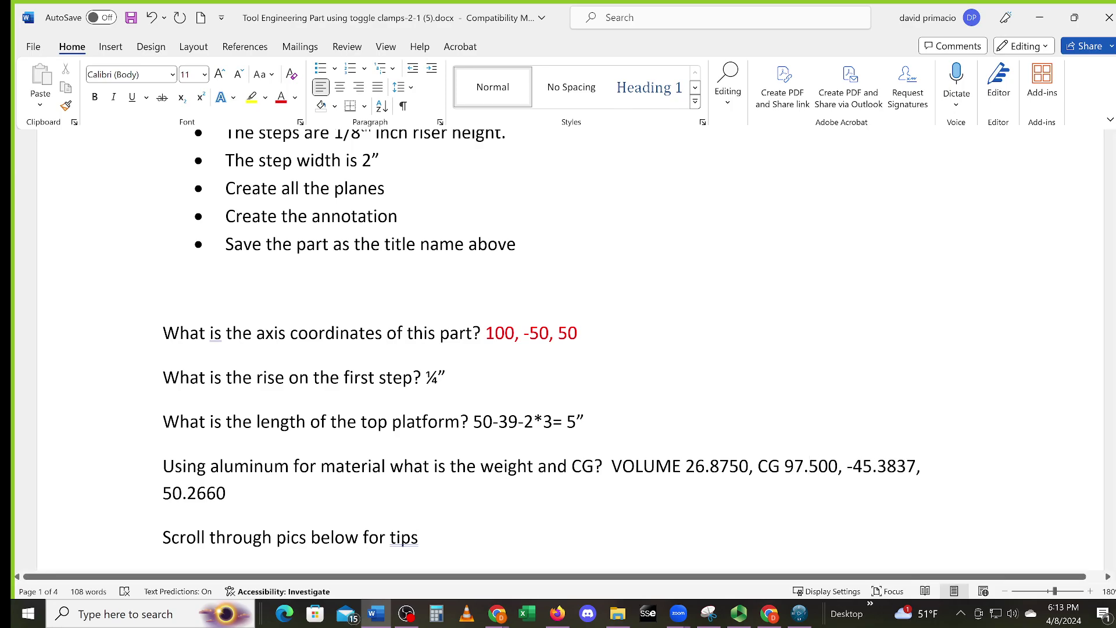
{"action": "type", "text": "0"}
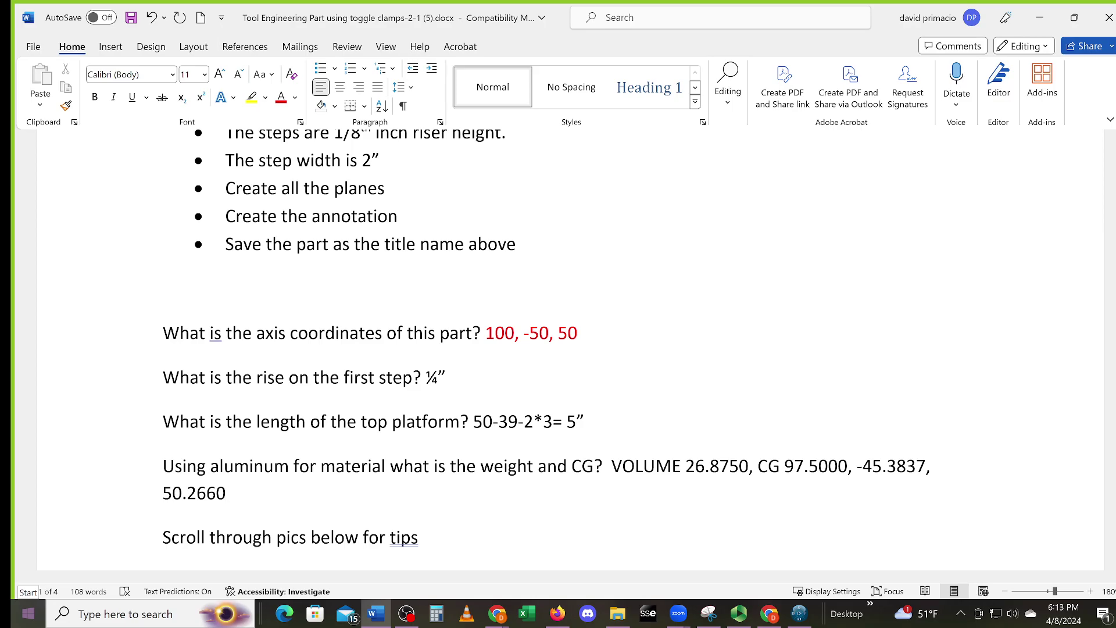
- Append the weight 2.6215LBS after the CG coordinates
{"action": "type", "text": ", weight"}
{"action": "key", "text": "Caps_Lock"}
{"action": "key", "text": "Caps_Lock"}
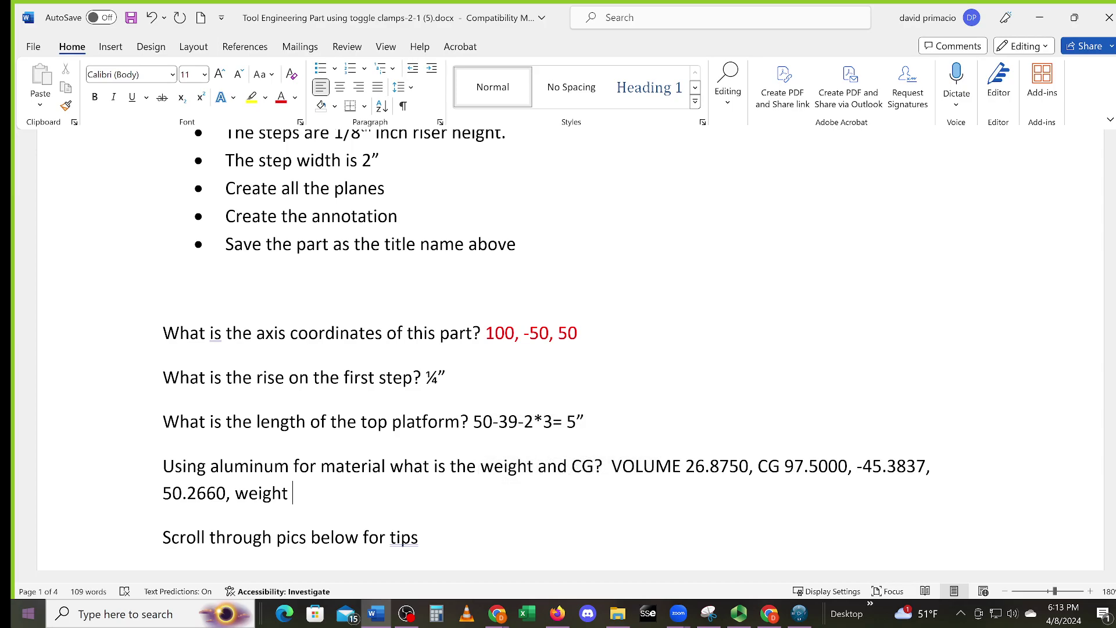
{"action": "type", "text": "2.6215LBS"}
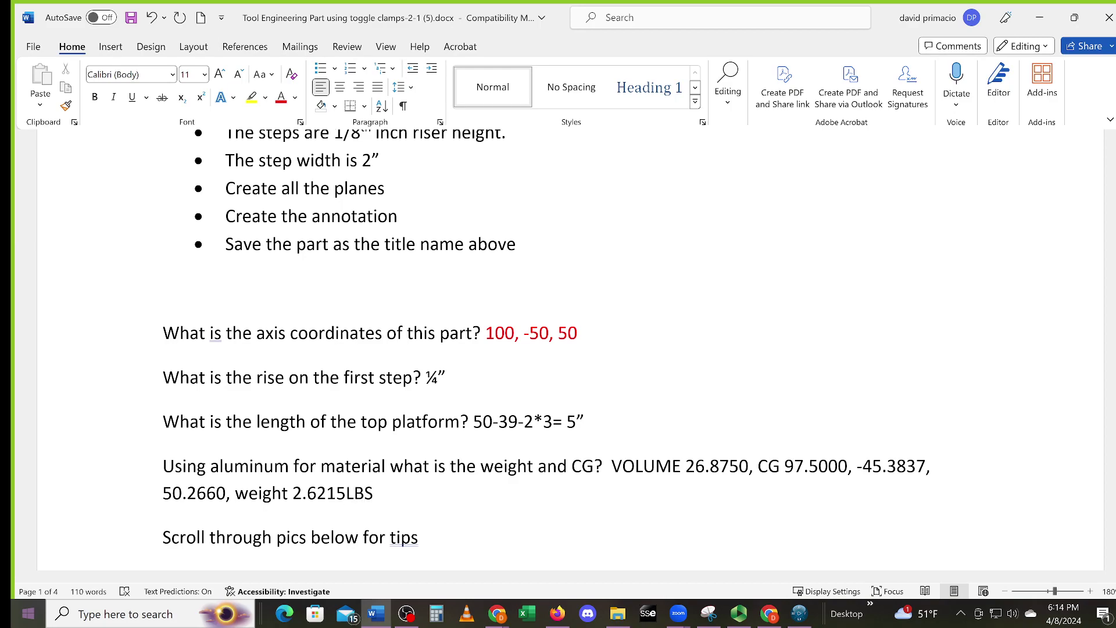
- Rewrite the weight's unit in lowercase as lbs
{"action": "key", "text": "Caps_Lock"}
{"action": "key", "text": "Caps_Lock"}
{"action": "key", "text": "BackSpace"}
{"action": "key", "text": "BackSpace"}
{"action": "key", "text": "BackSpace"}
{"action": "type", "text": "LBS"}
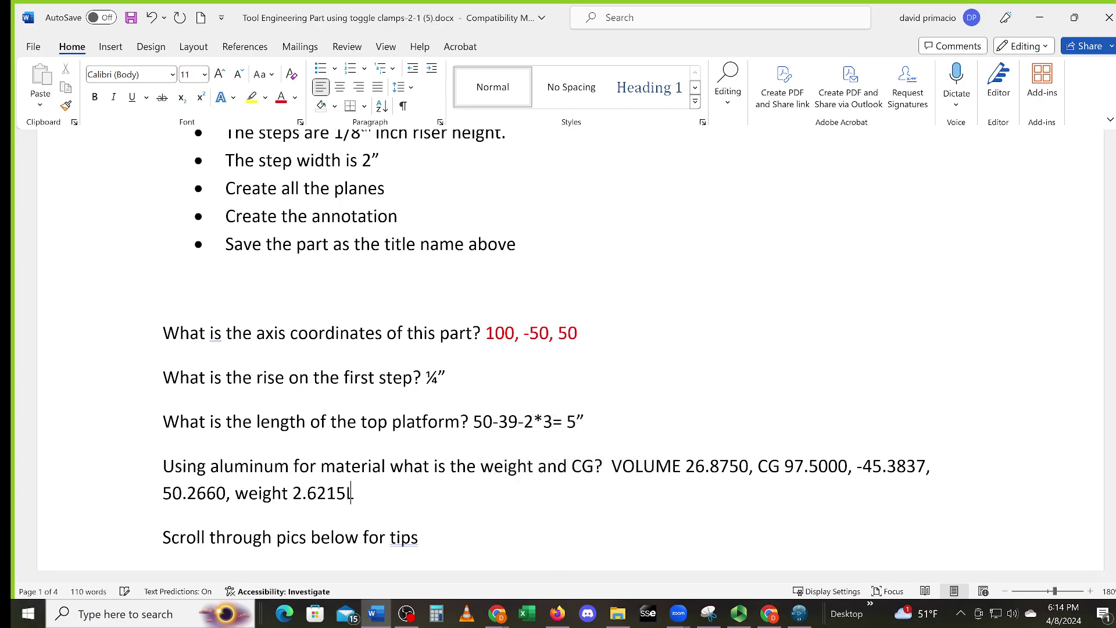
{"action": "key", "text": "Caps_Lock"}
{"action": "key", "text": "BackSpace"}
{"action": "key", "text": "BackSpace"}
{"action": "key", "text": "BackSpace"}
{"action": "type", "text": "lbs"}
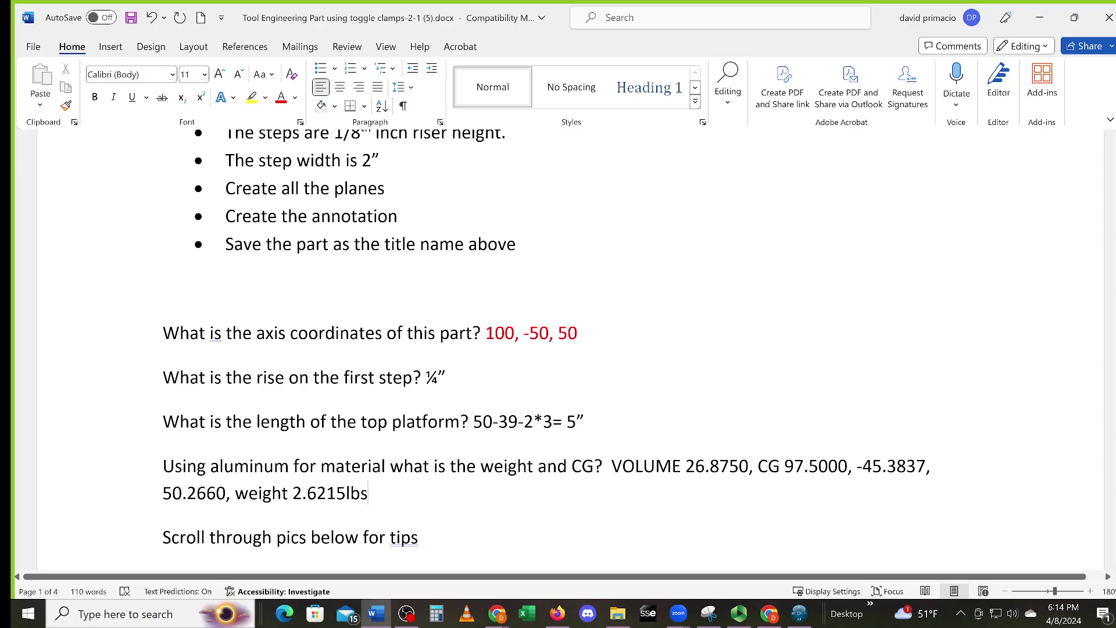
{"action": "key", "text": "shift+Left"}
{"action": "key", "text": "shift+Left"}
{"action": "key", "text": "shift+Left"}
{"action": "key", "text": "shift+Left"}
{"action": "key", "text": "shift+Left"}
{"action": "key", "text": "shift+Left"}
{"action": "key", "text": "shift+Left"}
{"action": "key", "text": "shift+Left"}
{"action": "key", "text": "shift+Left"}
{"action": "key", "text": "shift+Left"}
{"action": "key", "text": "shift+Left"}
{"action": "key", "text": "shift+Left"}
{"action": "key", "text": "shift+Left"}
{"action": "key", "text": "shift+Left"}
{"action": "key", "text": "shift+Left"}
{"action": "key", "text": "shift+Left"}
{"action": "left_click_drag", "start_coordinate": [235, 499], "coordinate": [289, 499]}
{"action": "left_click", "coordinate": [368, 493]}
{"action": "scroll", "coordinate": [558, 349], "scroll_direction": "down", "scroll_amount": 1}
{"action": "scroll", "coordinate": [558, 349], "scroll_direction": "down", "scroll_amount": 1}
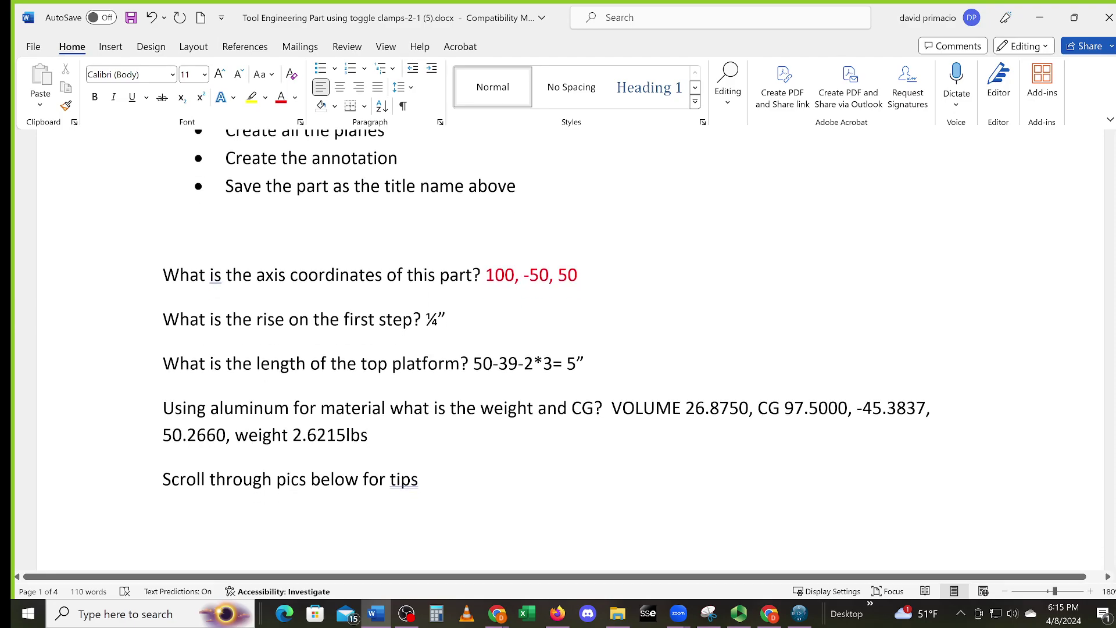
- Switch to 3DEXPERIENCE CATIA and set the Z coordinate of Point.1 to 50 in
{"action": "left_click", "coordinate": [813, 621]}
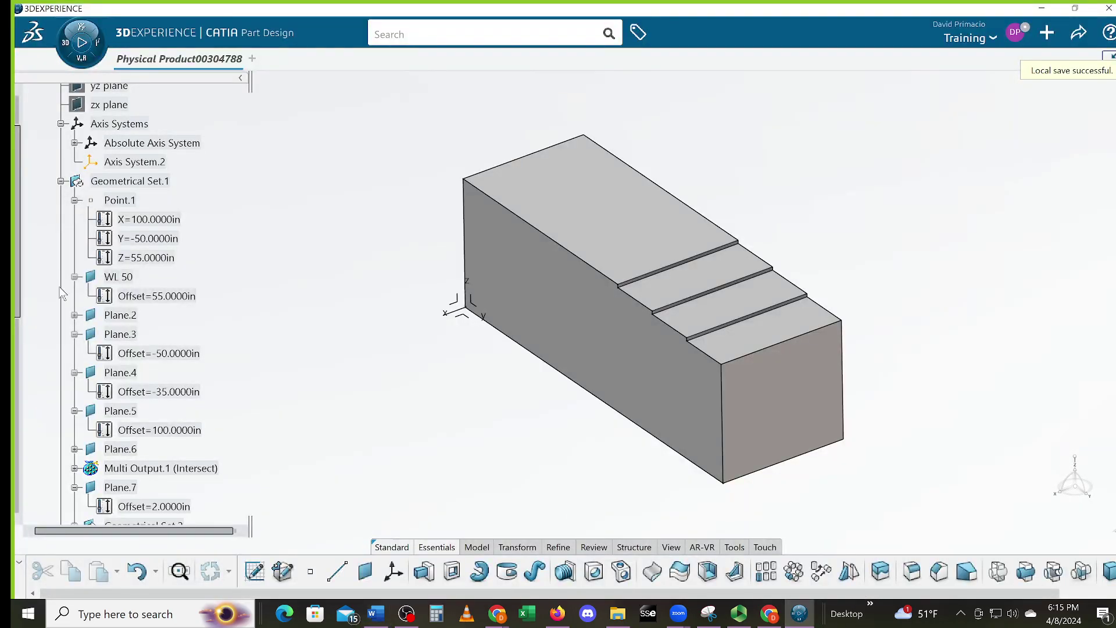
{"action": "double_click", "coordinate": [155, 261]}
{"action": "type", "text": "5"}
{"action": "key", "text": "Return"}
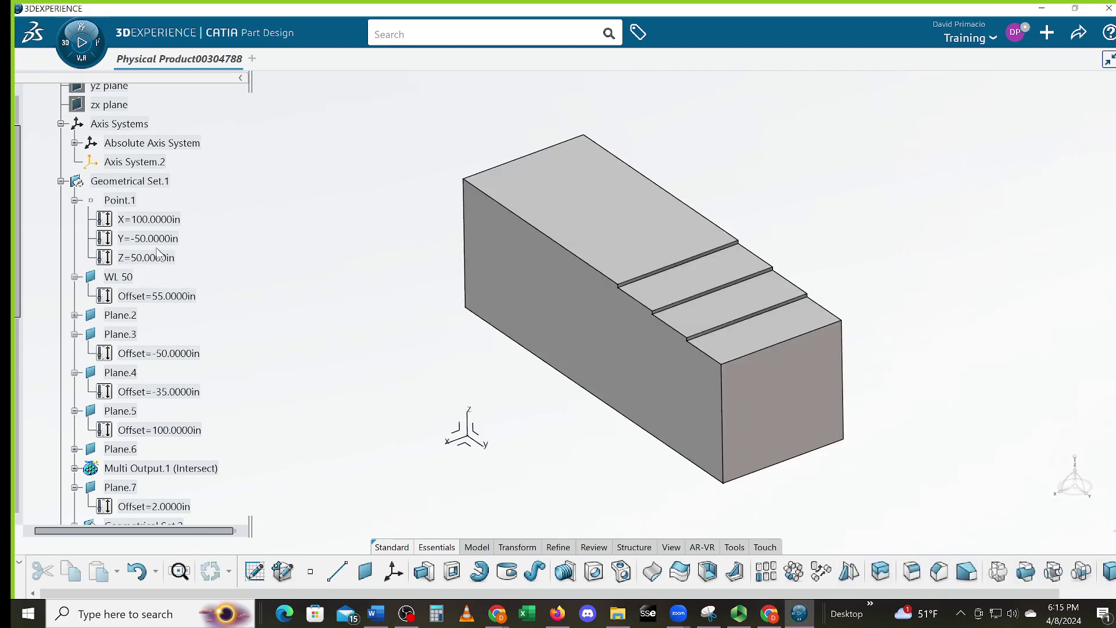
- Set the offset of plane WL 50 to 50 in
{"action": "double_click", "coordinate": [189, 298]}
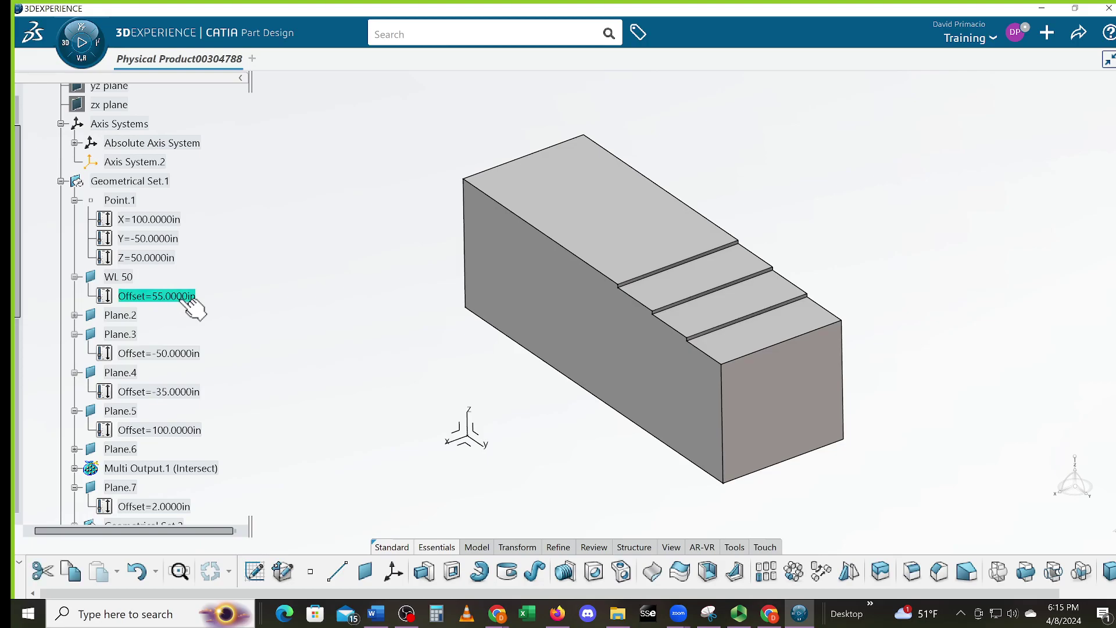
{"action": "type", "text": "50"}
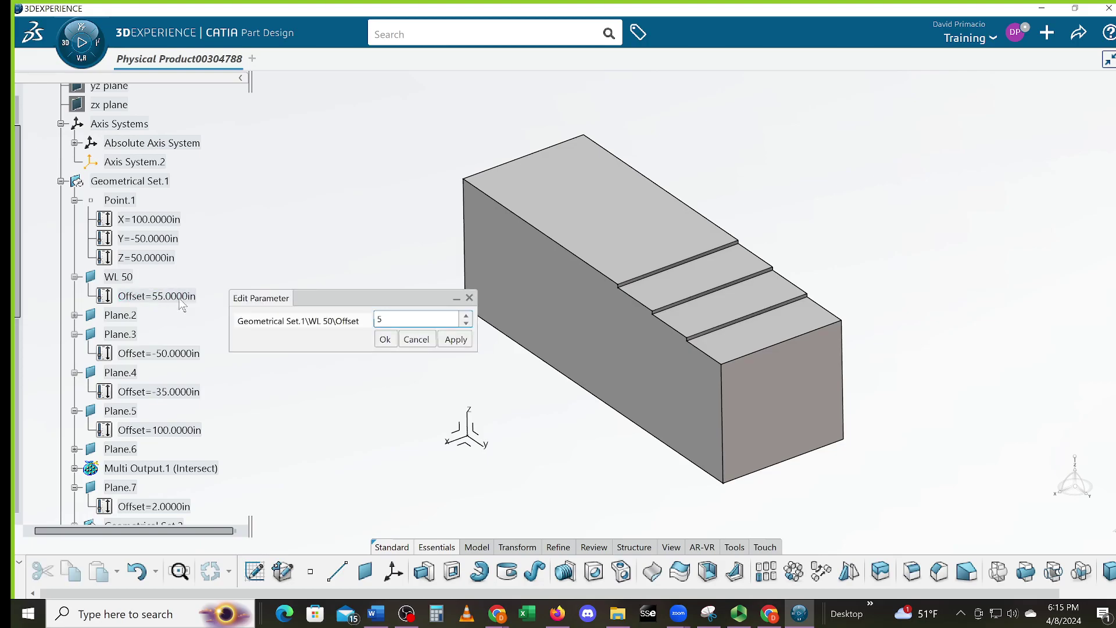
{"action": "key", "text": "Return"}
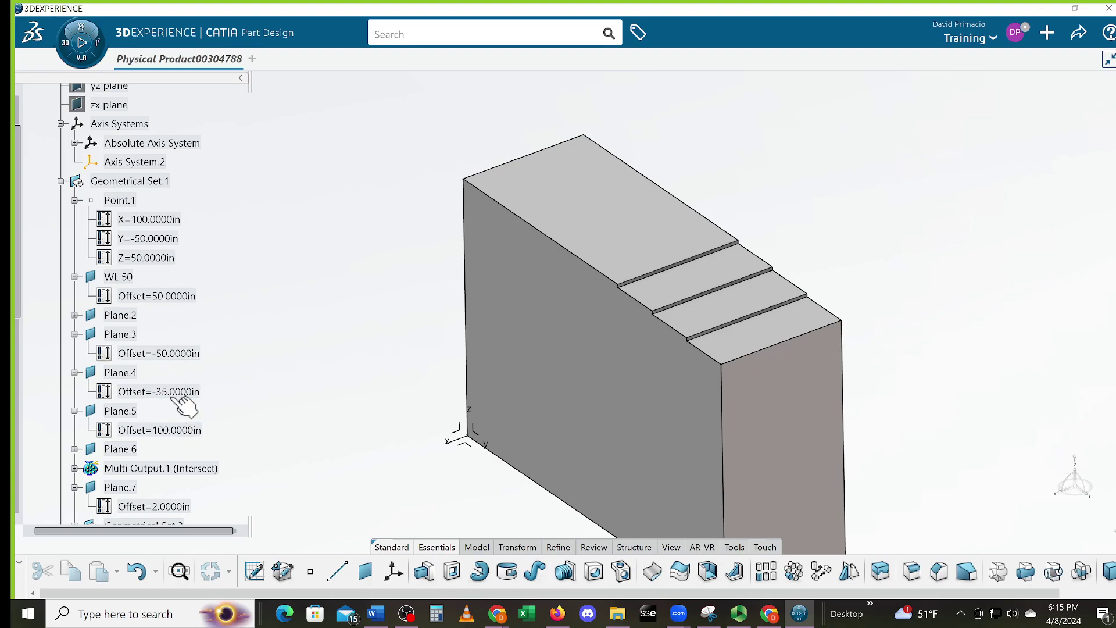
- Move the symbol of Plane.6 away from its distant position to near the solid and the other planes, and accept the plane definition
{"action": "scroll", "coordinate": [221, 388], "scroll_direction": "down", "scroll_amount": 3}
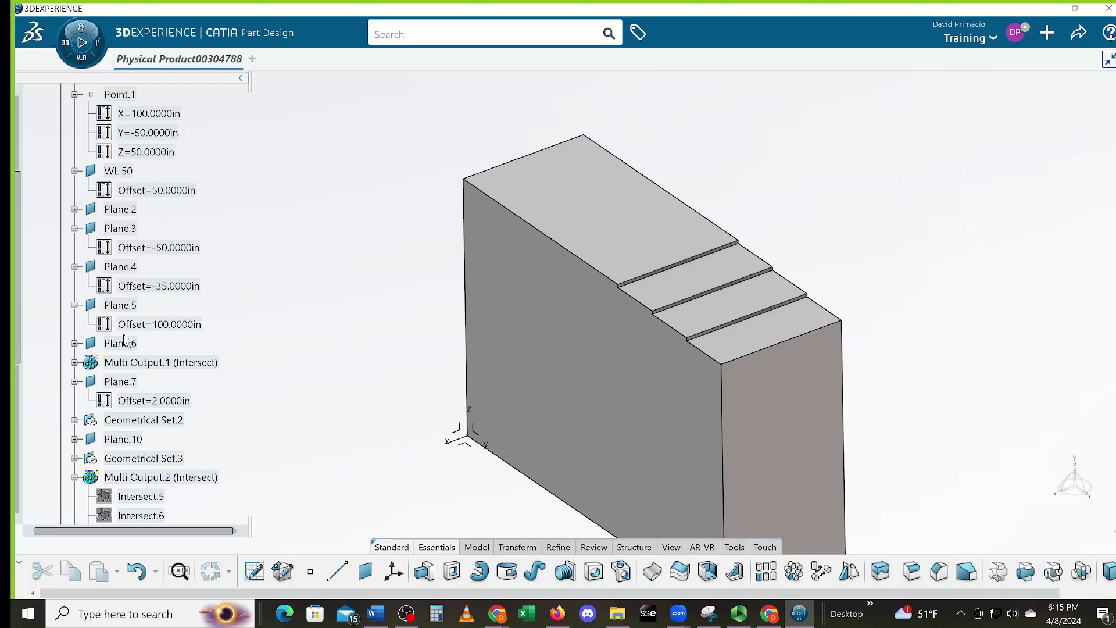
{"action": "middle_click_drag", "start_coordinate": [297, 311], "coordinate": [364, 388]}
{"action": "middle_click_drag", "start_coordinate": [337, 342], "coordinate": [361, 401]}
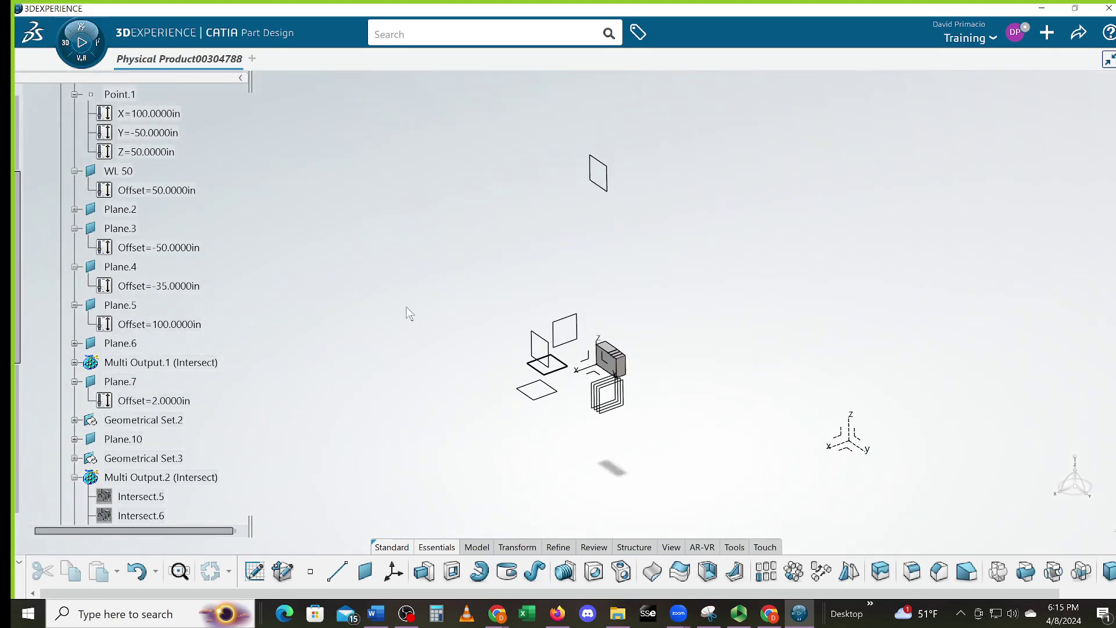
{"action": "double_click", "coordinate": [604, 181]}
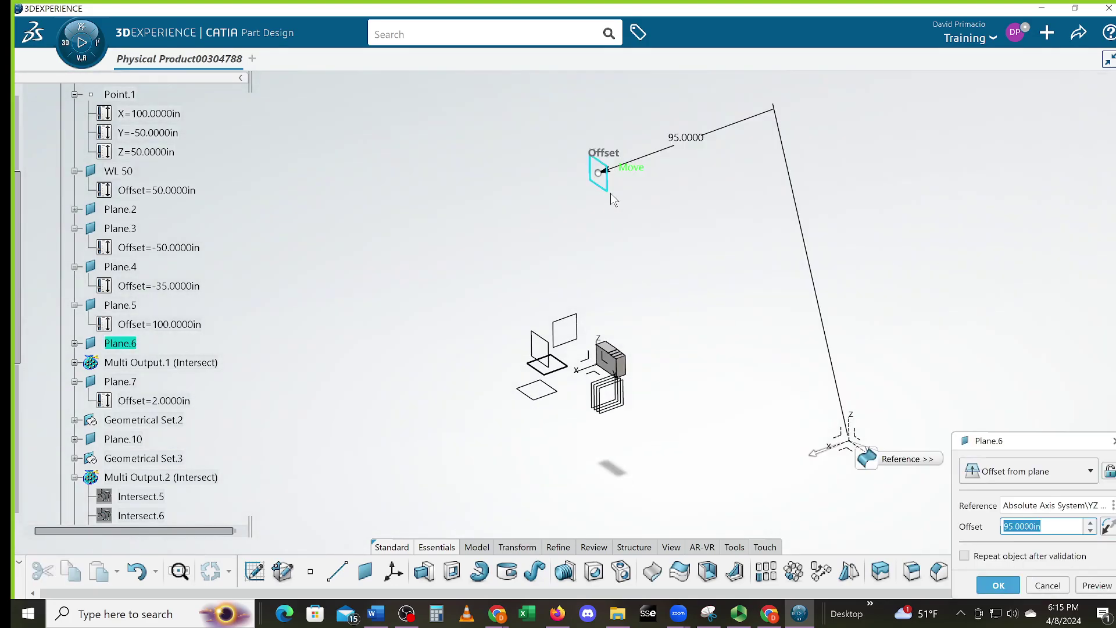
{"action": "left_click_drag", "start_coordinate": [625, 169], "coordinate": [597, 342]}
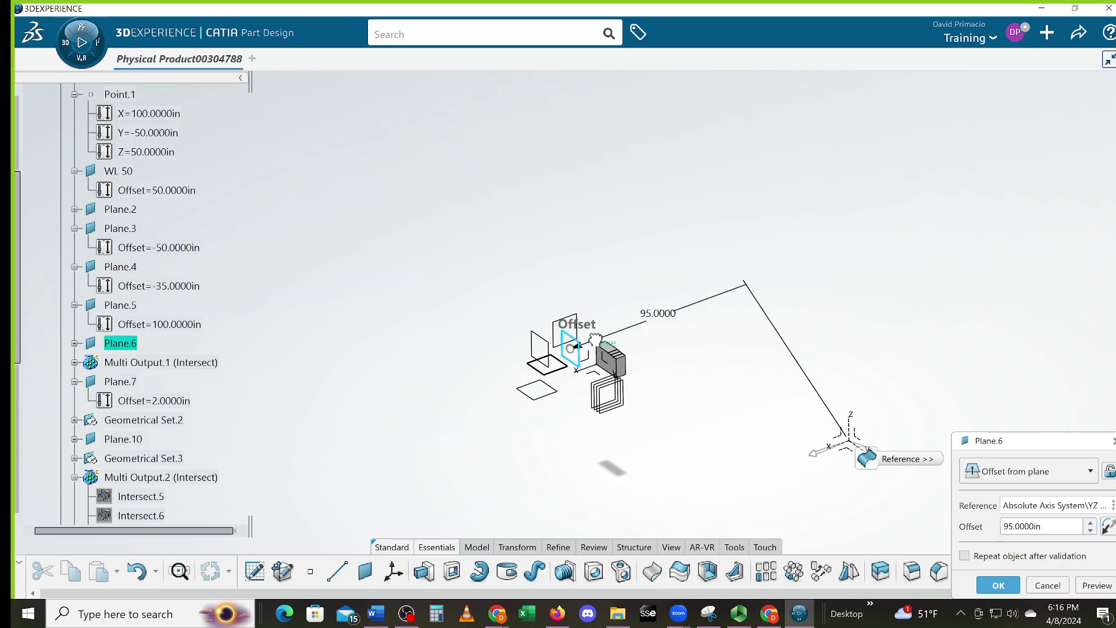
{"action": "middle_click_drag", "start_coordinate": [597, 342], "coordinate": [592, 331]}
{"action": "middle_click_drag", "start_coordinate": [439, 277], "coordinate": [445, 237]}
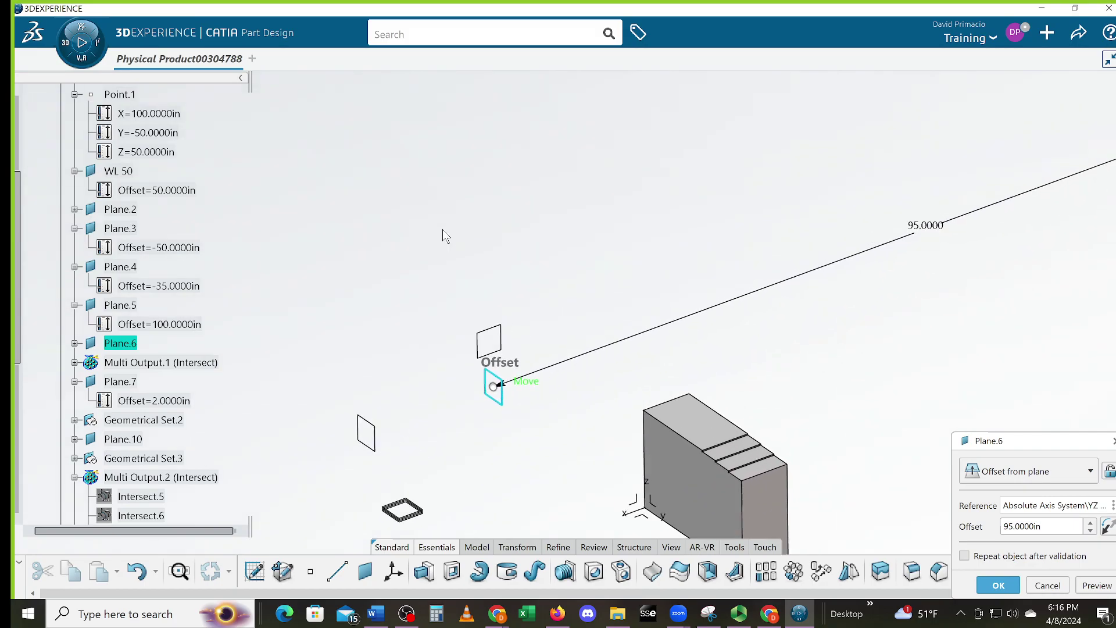
{"action": "left_click_drag", "start_coordinate": [531, 391], "coordinate": [538, 263]}
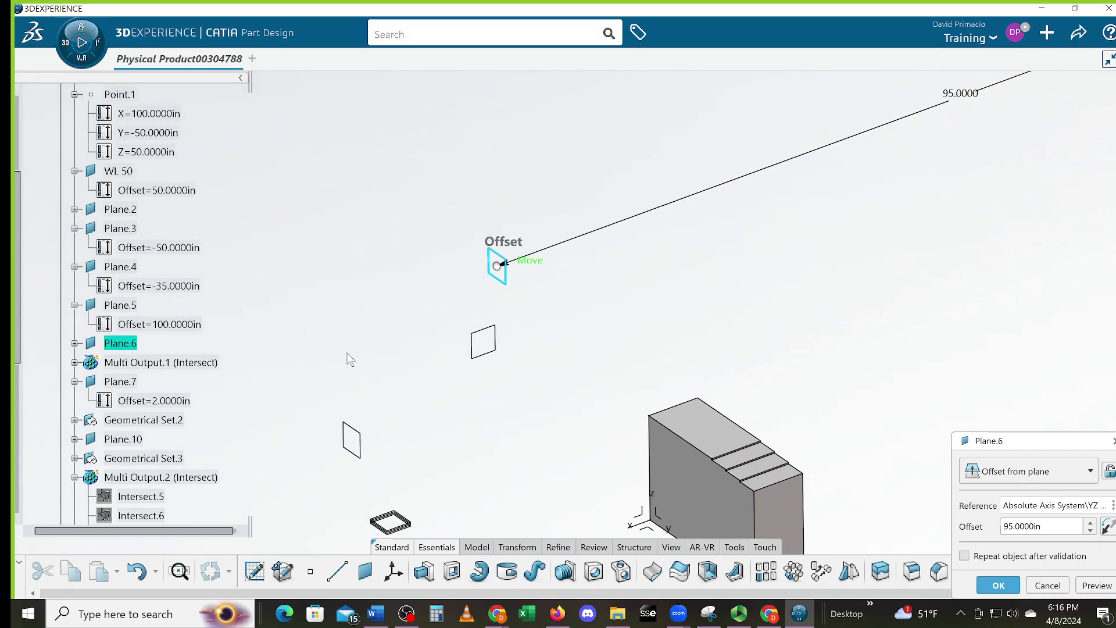
{"action": "middle_click_drag", "start_coordinate": [382, 346], "coordinate": [381, 336]}
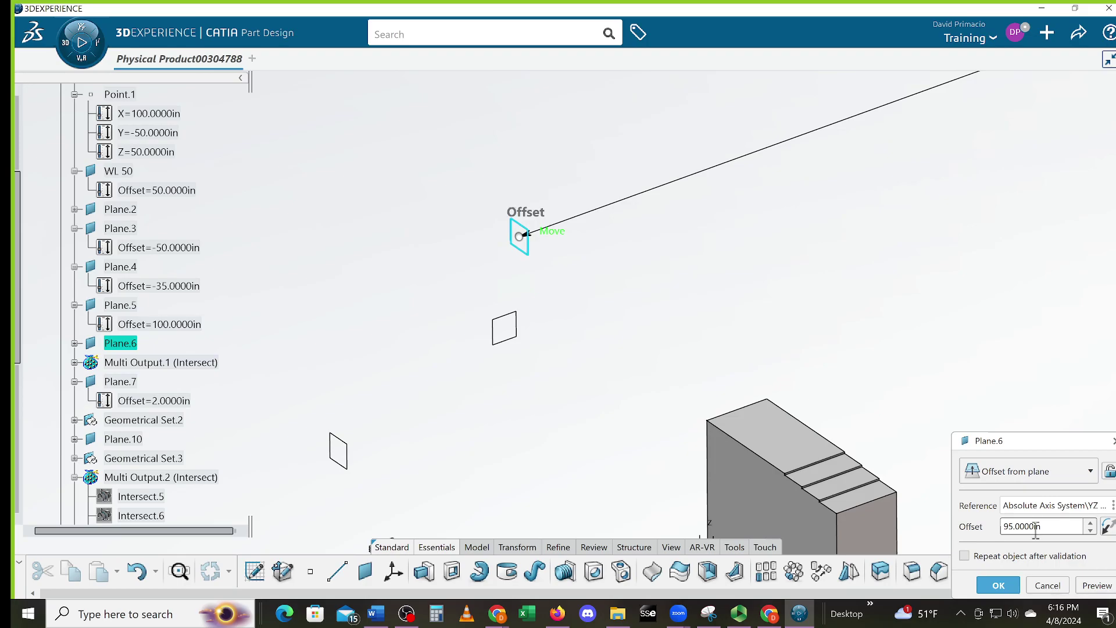
{"action": "left_click", "coordinate": [999, 585]}
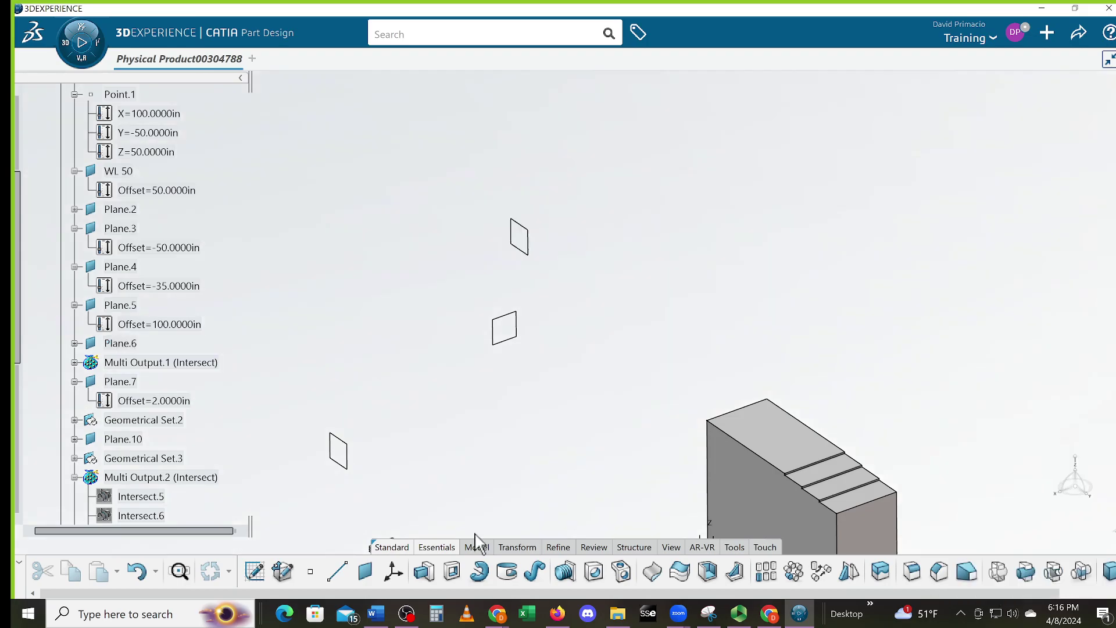
- Identify the planes around the solid and set the offset of Plane.4 to -39 in
{"action": "left_click", "coordinate": [351, 467]}
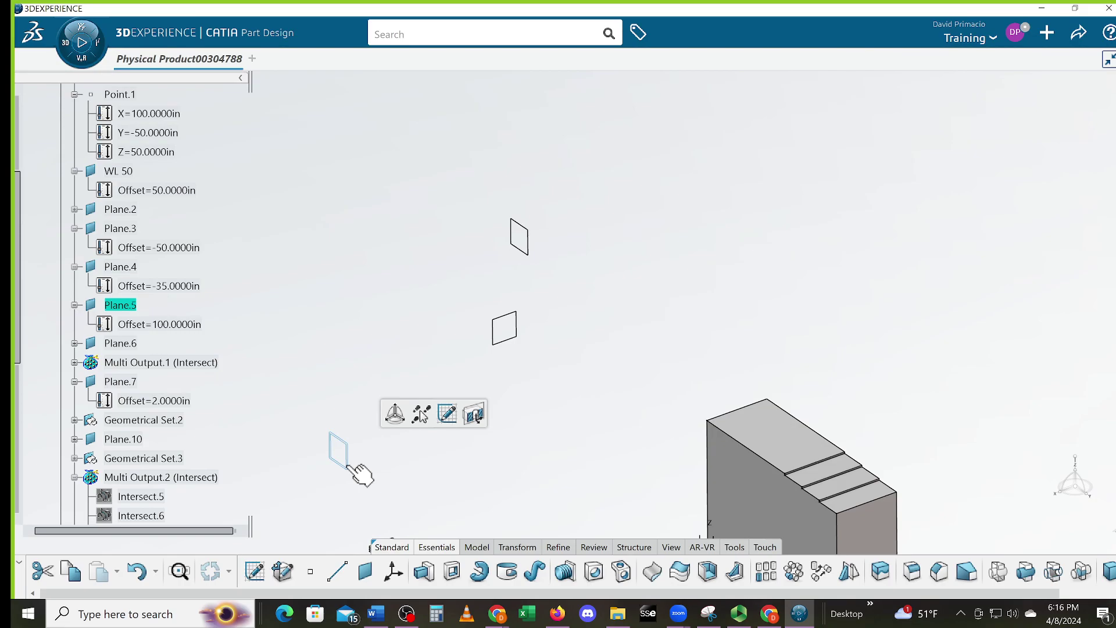
{"action": "left_click", "coordinate": [541, 300]}
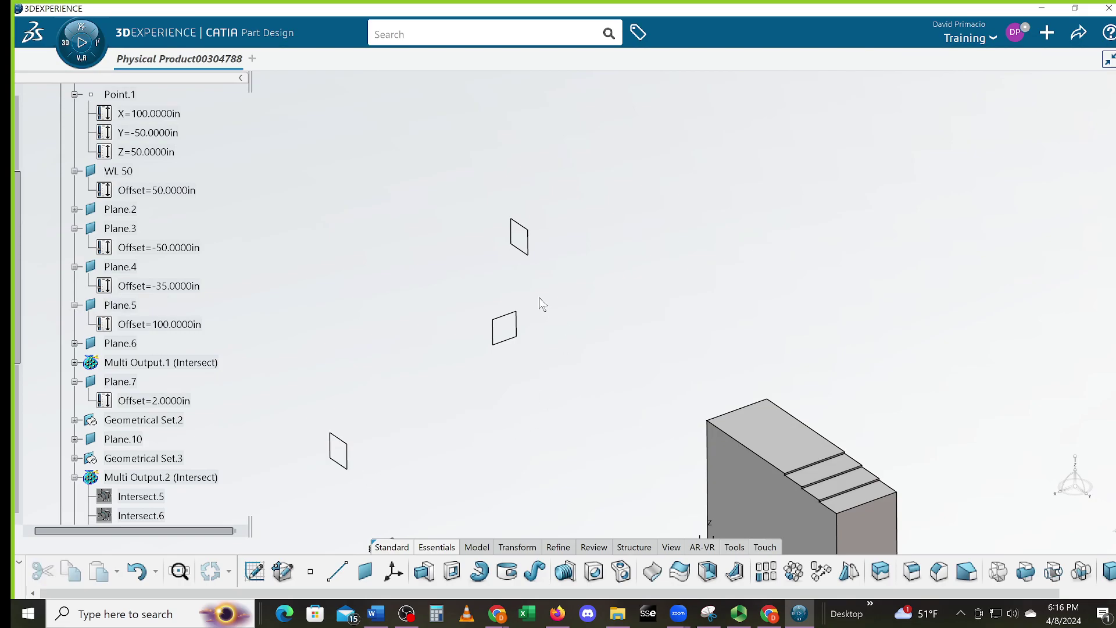
{"action": "left_click", "coordinate": [518, 334]}
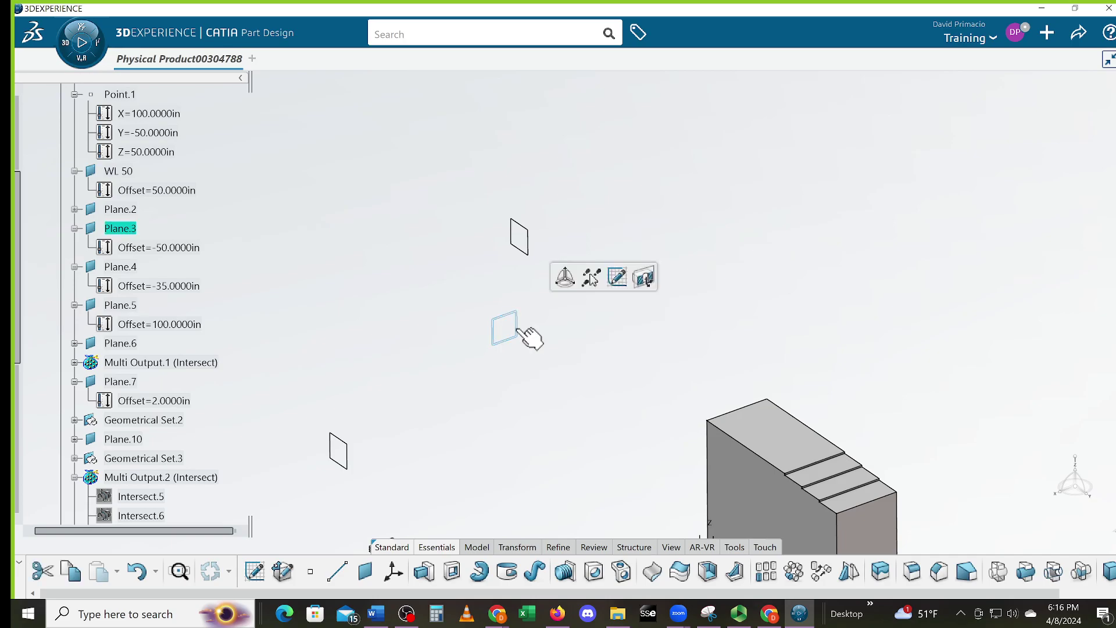
{"action": "middle_click_drag", "start_coordinate": [535, 399], "coordinate": [526, 310]}
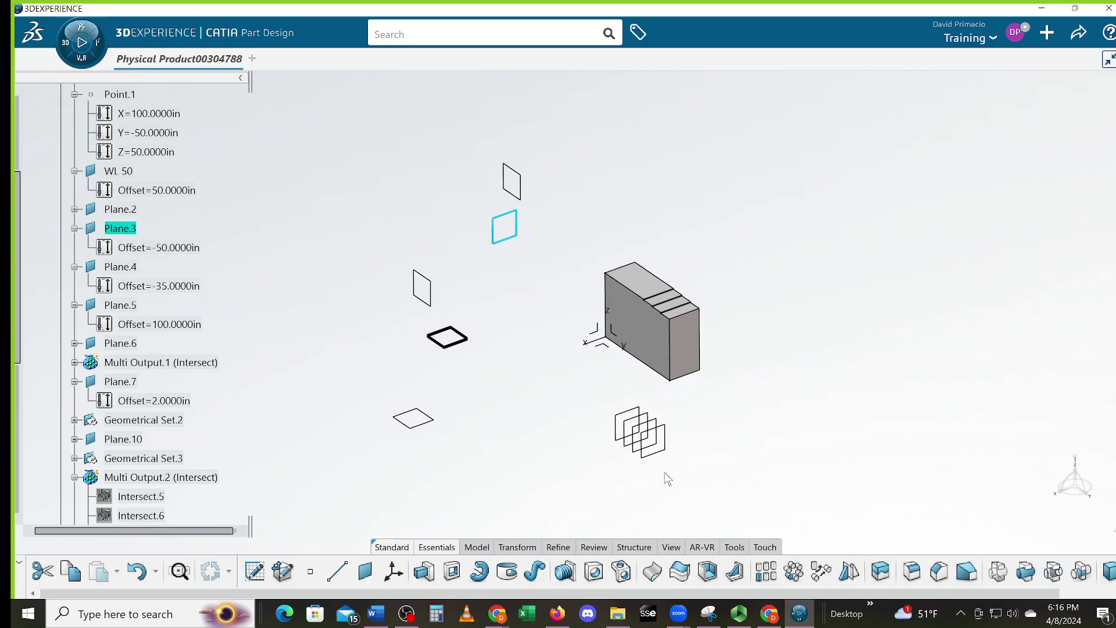
{"action": "left_click", "coordinate": [664, 458]}
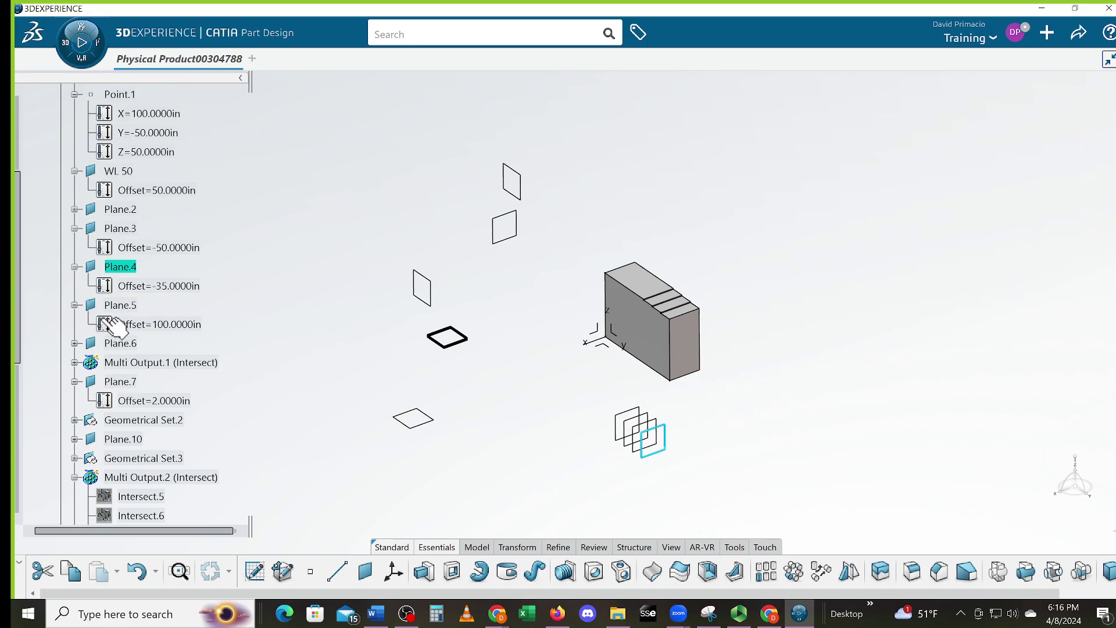
{"action": "double_click", "coordinate": [174, 286]}
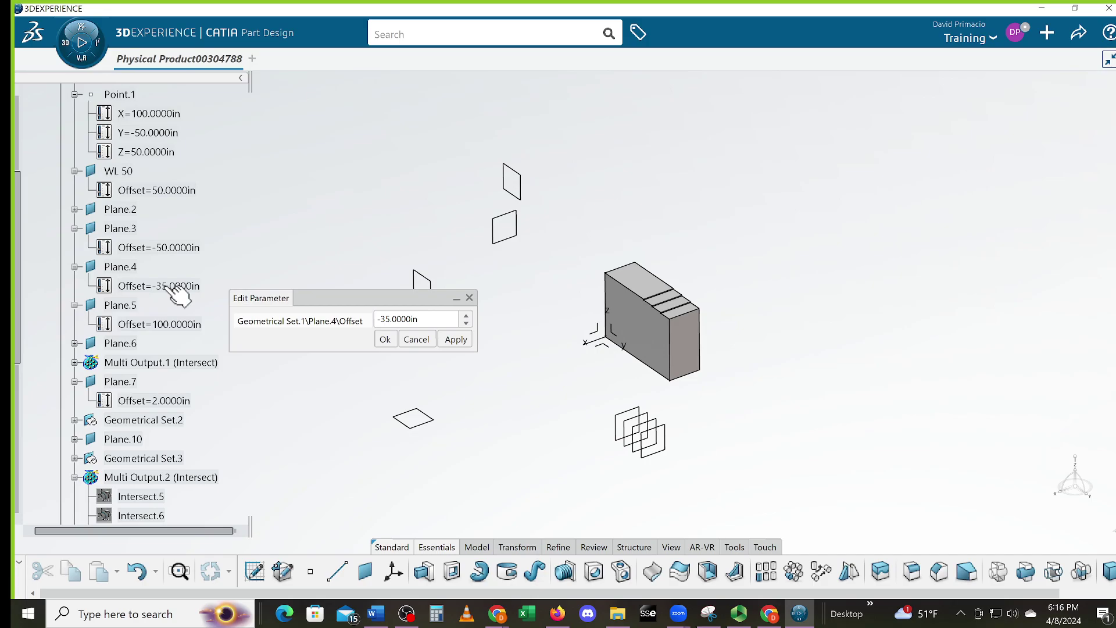
{"action": "left_click_drag", "start_coordinate": [418, 319], "coordinate": [339, 317]}
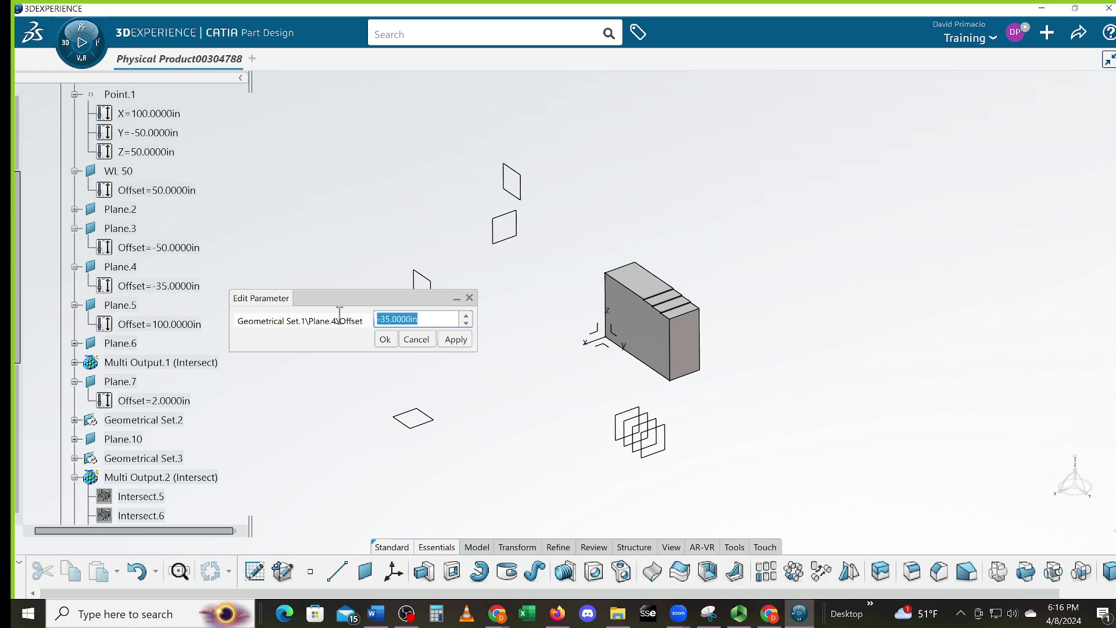
{"action": "type", "text": "-39"}
{"action": "key", "text": "Return"}
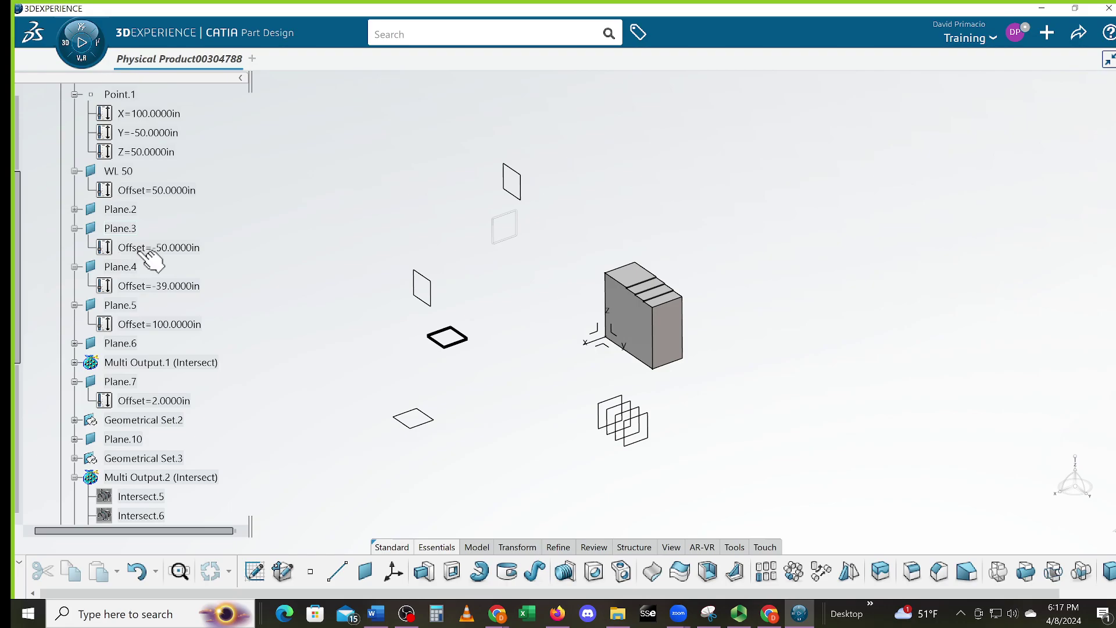
- Collapse Plane.3 in the tree and set the offset of Plane.2 to 50+5/8 in
{"action": "left_click", "coordinate": [75, 229]}
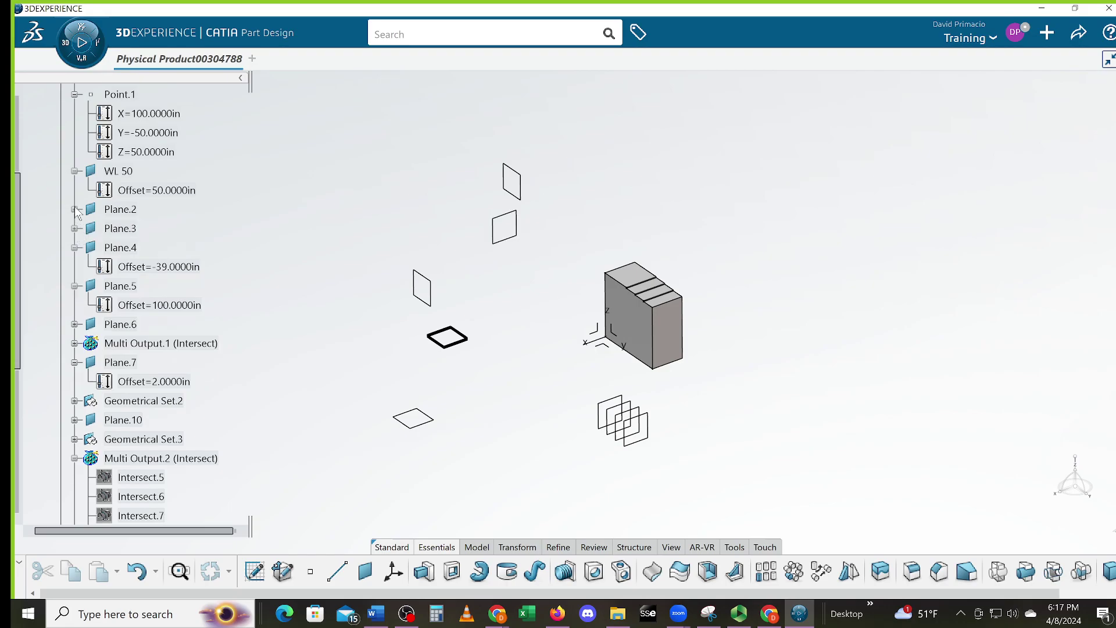
{"action": "left_click", "coordinate": [75, 210]}
{"action": "left_click", "coordinate": [186, 229]}
{"action": "double_click", "coordinate": [185, 231]}
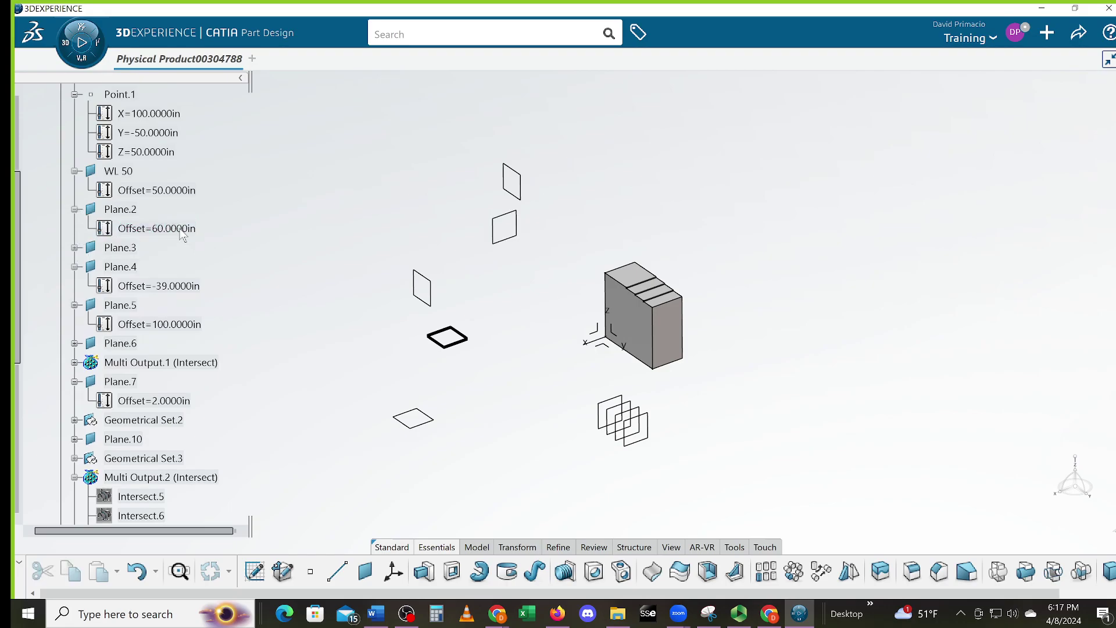
{"action": "type", "text": "50."}
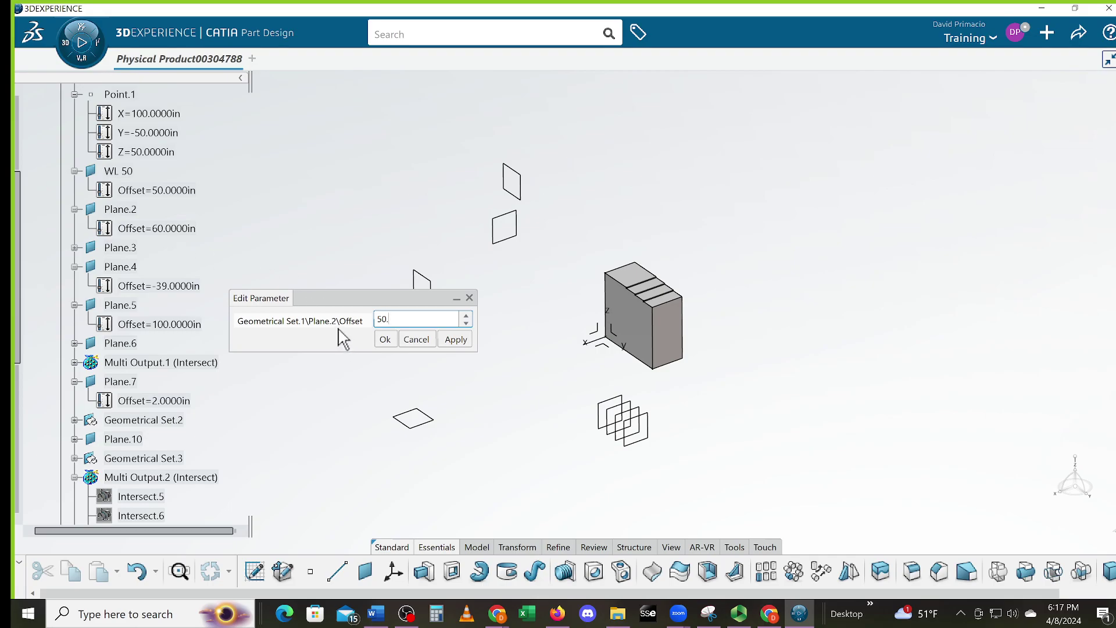
{"action": "key", "text": "BackSpace"}
{"action": "type", "text": "+5/8"}
{"action": "key", "text": "Return"}
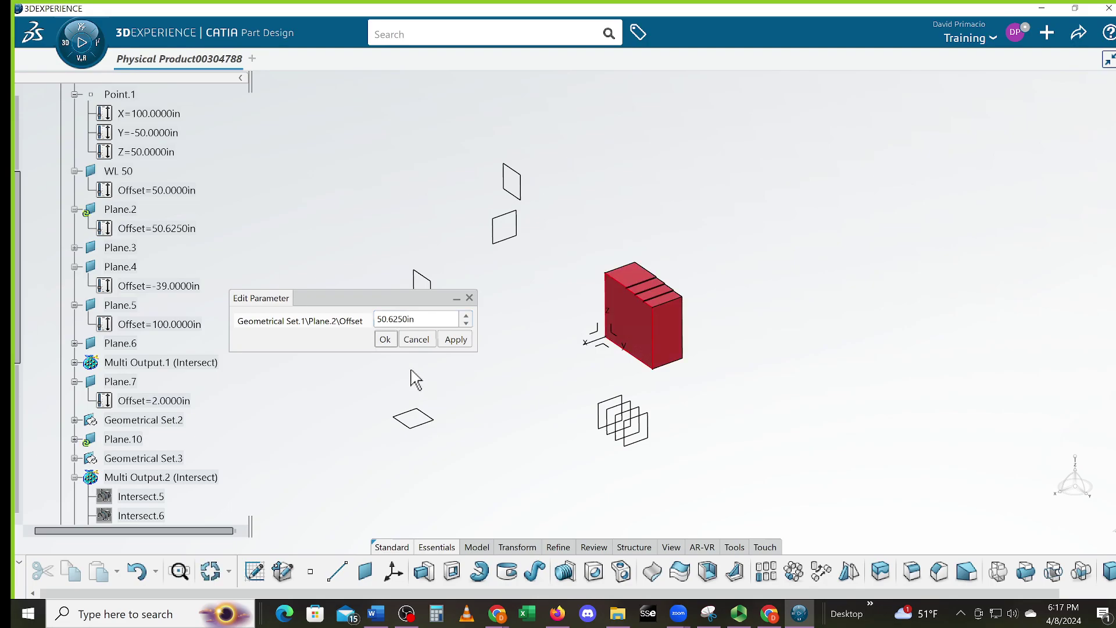
{"action": "left_click", "coordinate": [385, 339]}
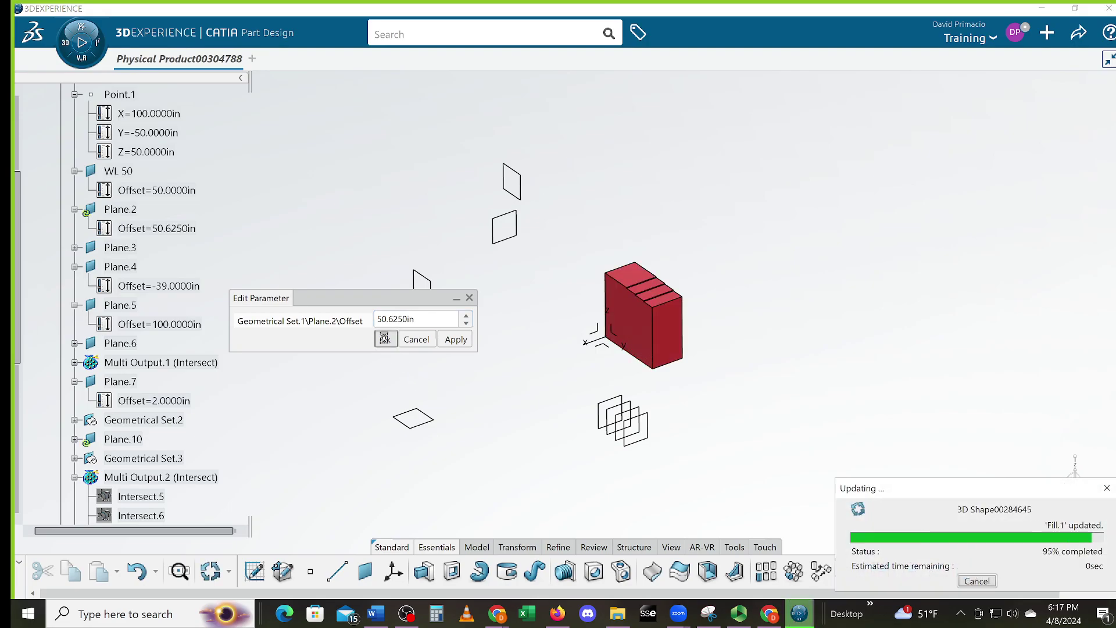
- Select the PartBody of the stepped solid and open the Material Browser for it
{"action": "middle_click_drag", "start_coordinate": [642, 356], "coordinate": [314, 396]}
{"action": "middle_click_drag", "start_coordinate": [675, 435], "coordinate": [602, 378]}
{"action": "middle_click_drag", "start_coordinate": [469, 378], "coordinate": [444, 406]}
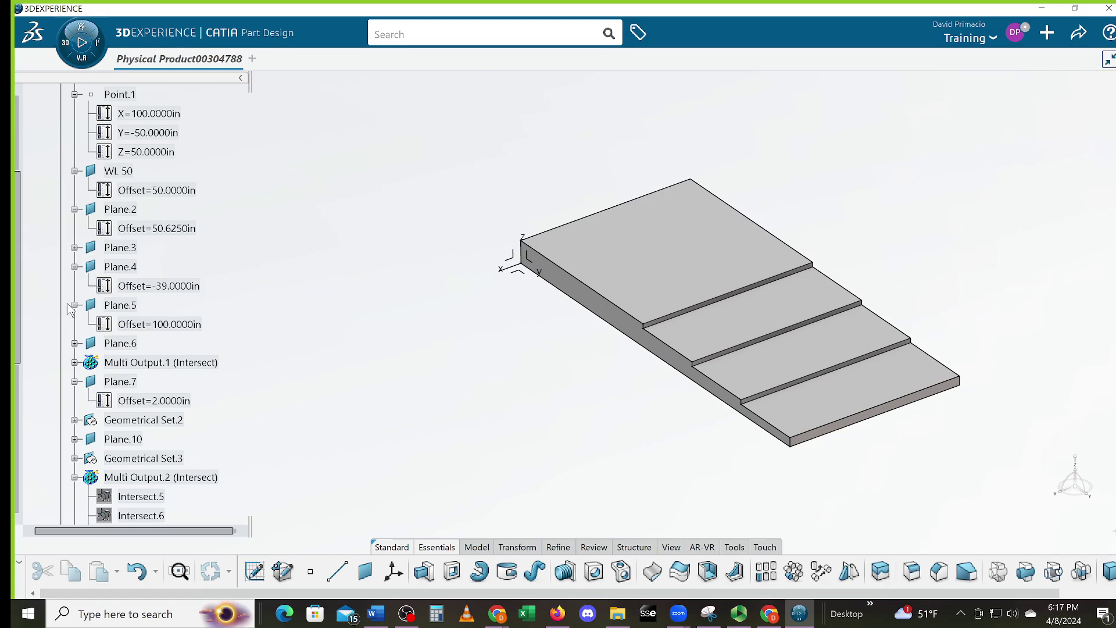
{"action": "left_click_drag", "start_coordinate": [22, 363], "coordinate": [19, 545]}
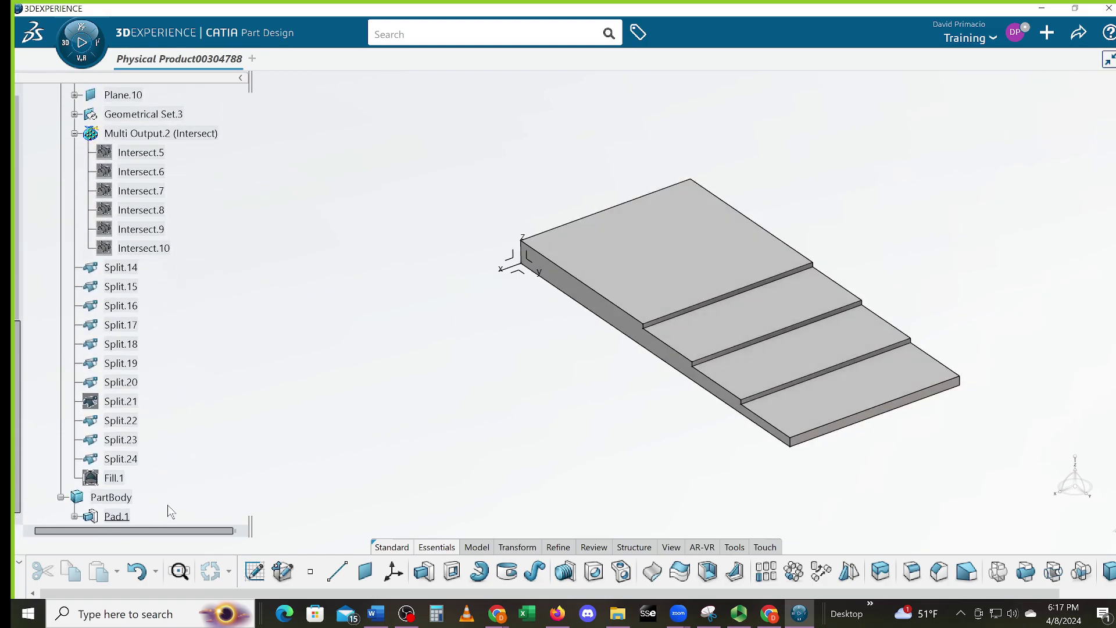
{"action": "left_click", "coordinate": [119, 498]}
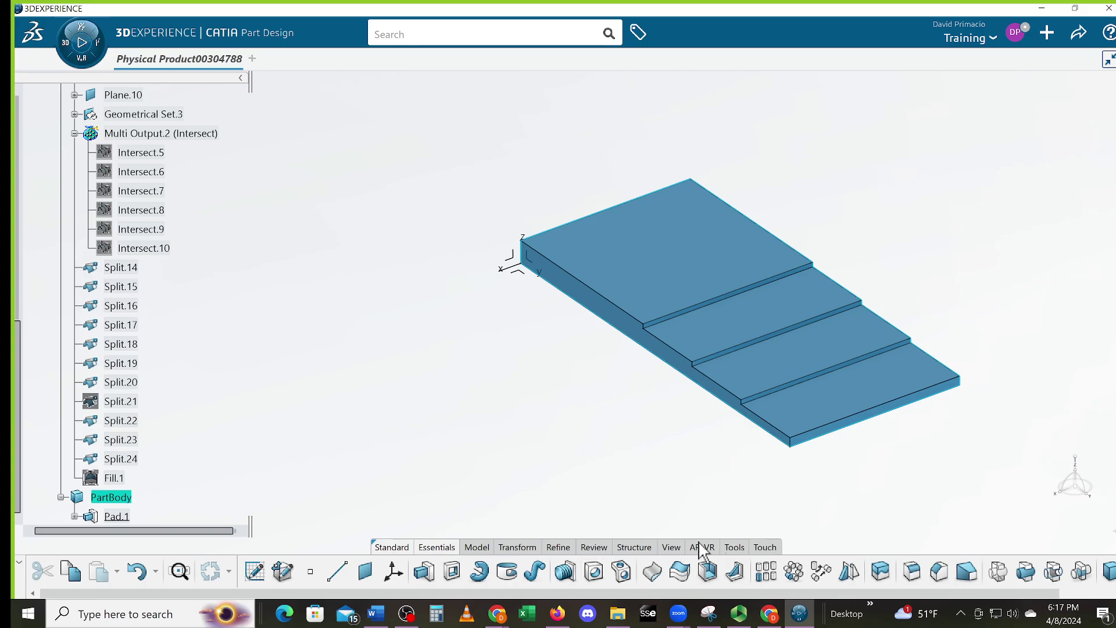
{"action": "left_click", "coordinate": [671, 550]}
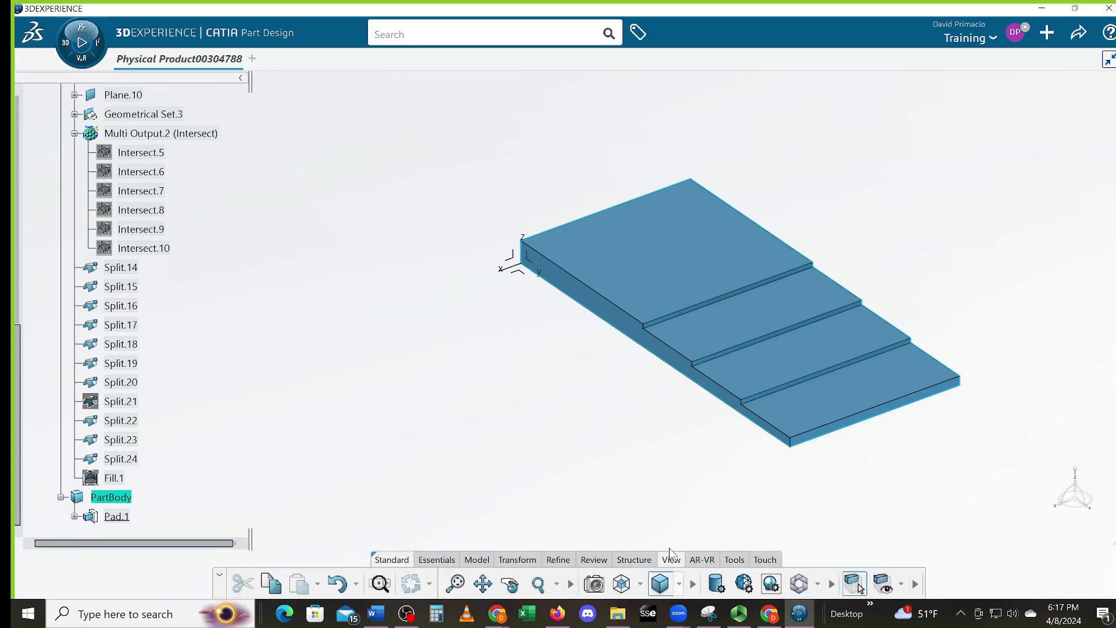
{"action": "left_click", "coordinate": [733, 562]}
{"action": "scroll", "coordinate": [190, 431], "scroll_direction": "down", "scroll_amount": 3}
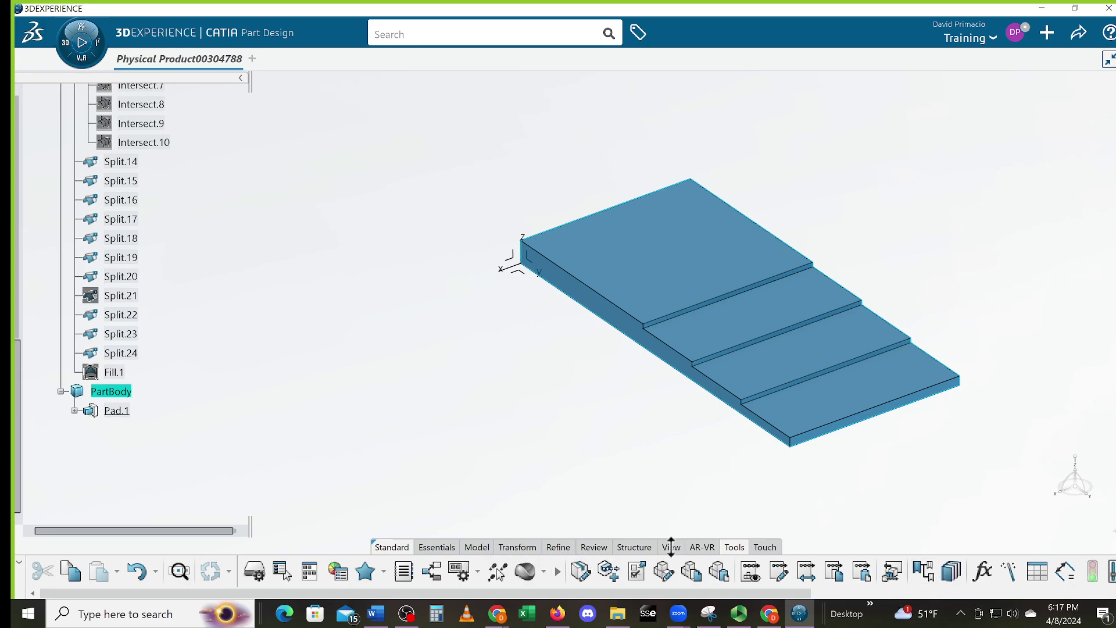
{"action": "left_click", "coordinate": [525, 572]}
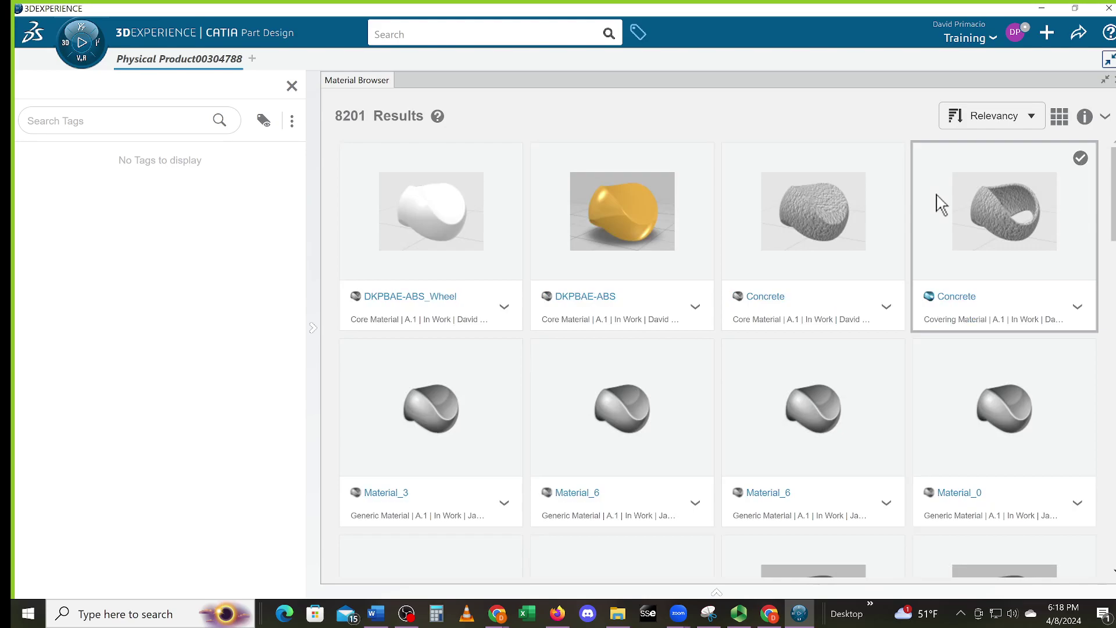
- Search the materials for 6061 T6 and sort the results by oldest
{"action": "left_click", "coordinate": [1034, 116]}
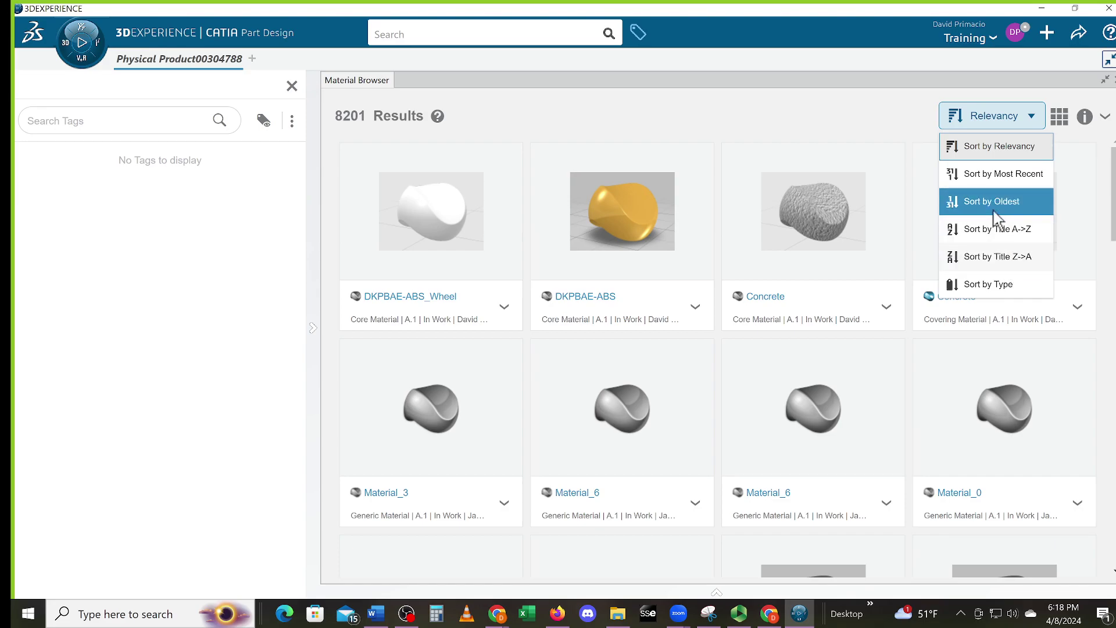
{"action": "left_click", "coordinate": [424, 33]}
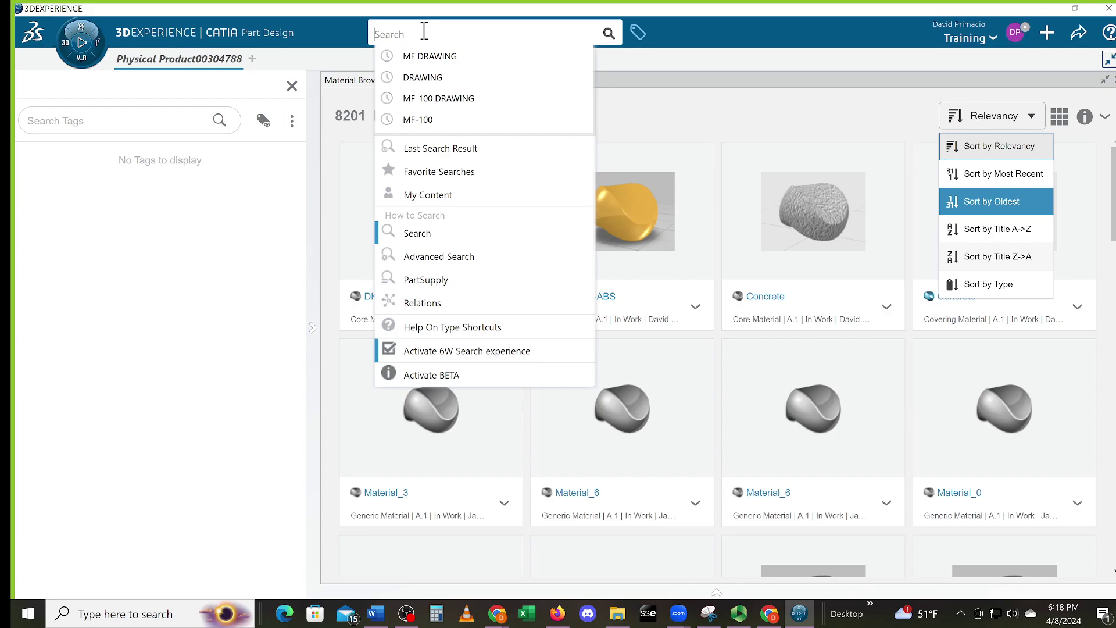
{"action": "type", "text": "6061 T6"}
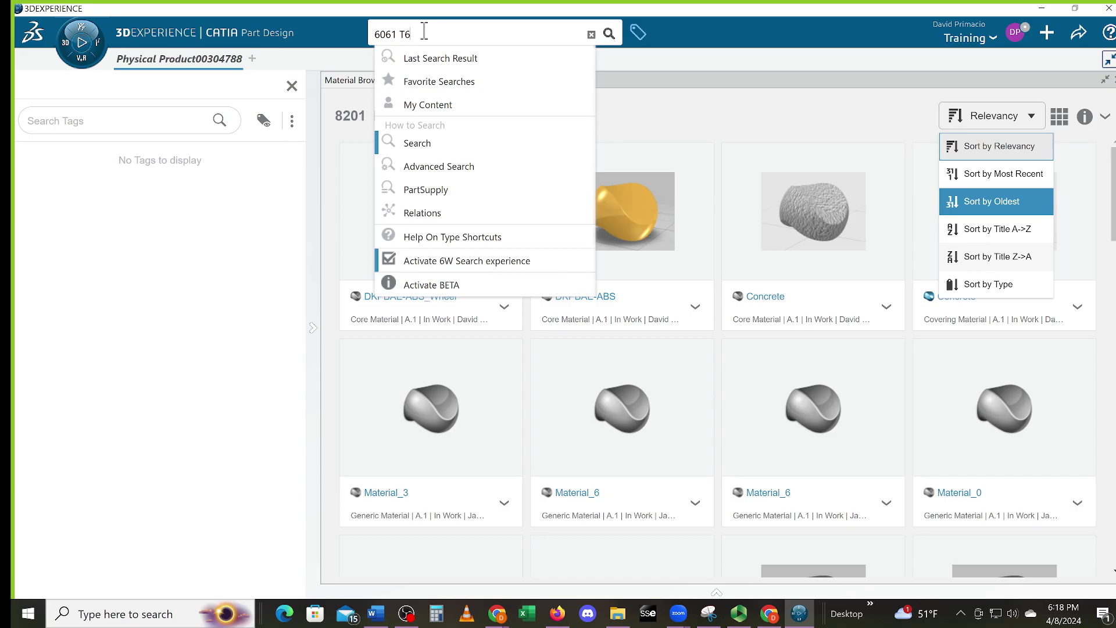
{"action": "key", "text": "Return"}
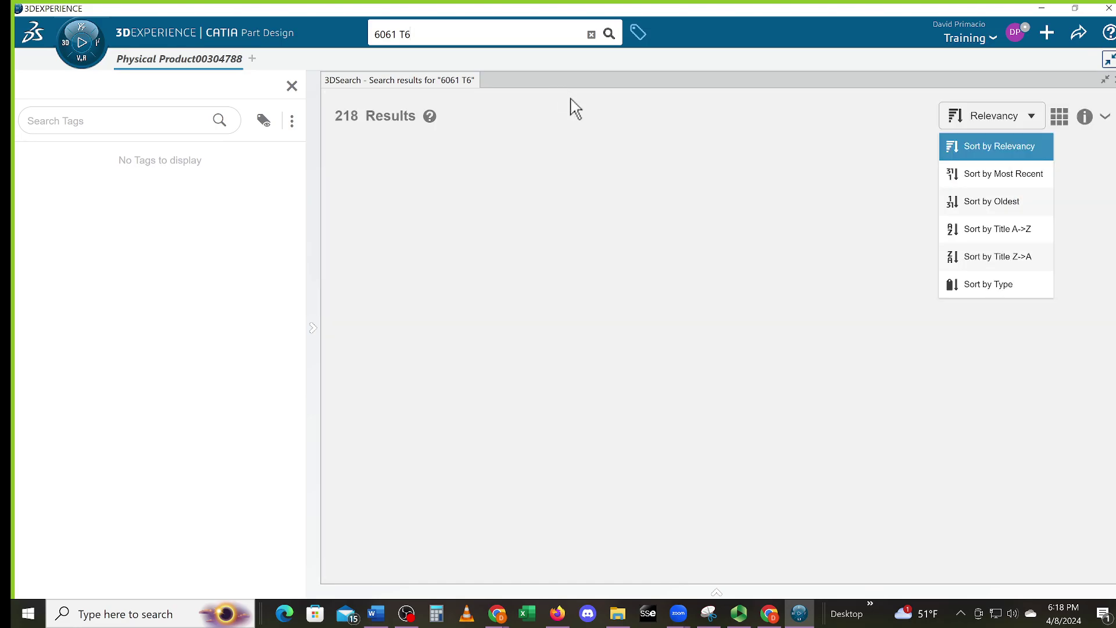
{"action": "left_click", "coordinate": [1028, 216]}
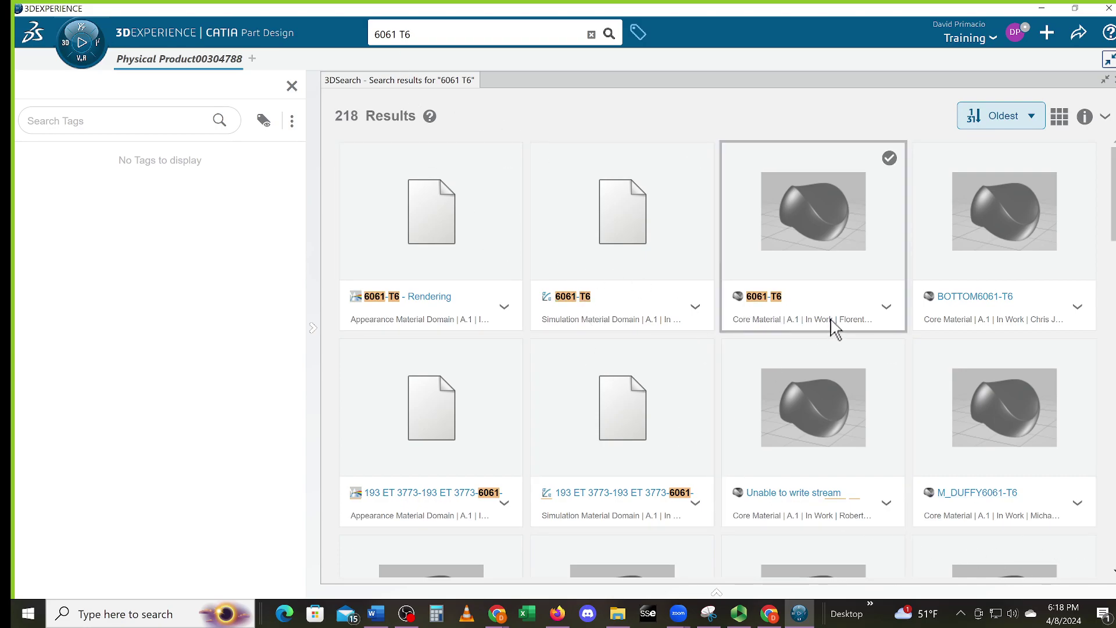
- Refine the material search by changing the search text to 6061-T6
{"action": "left_click", "coordinate": [402, 34]}
{"action": "left_click", "coordinate": [400, 33]}
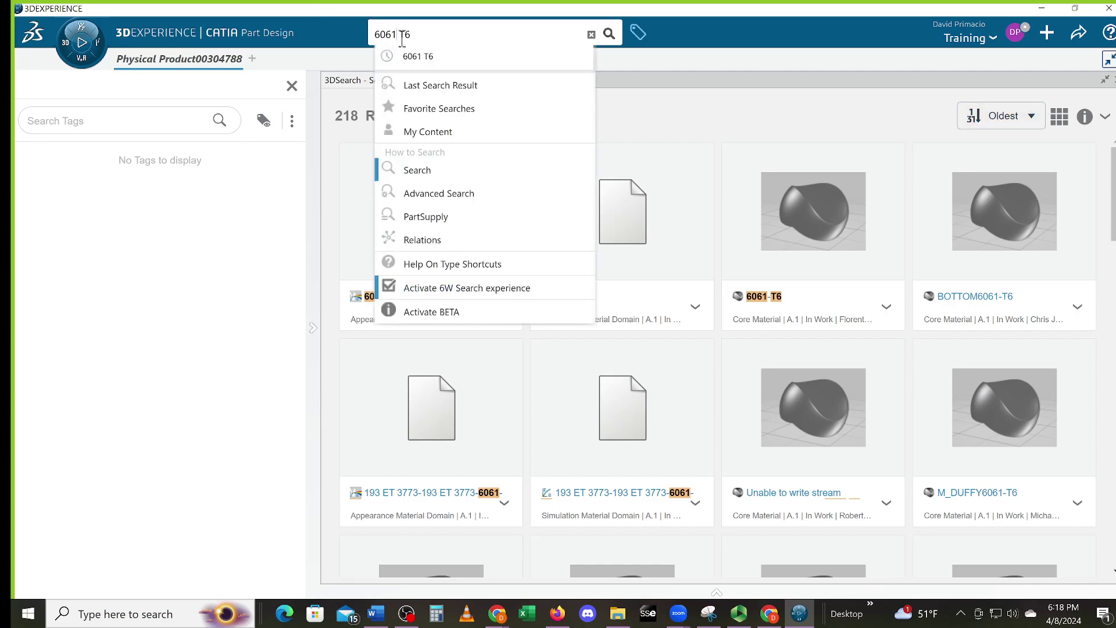
{"action": "key", "text": "Delete"}
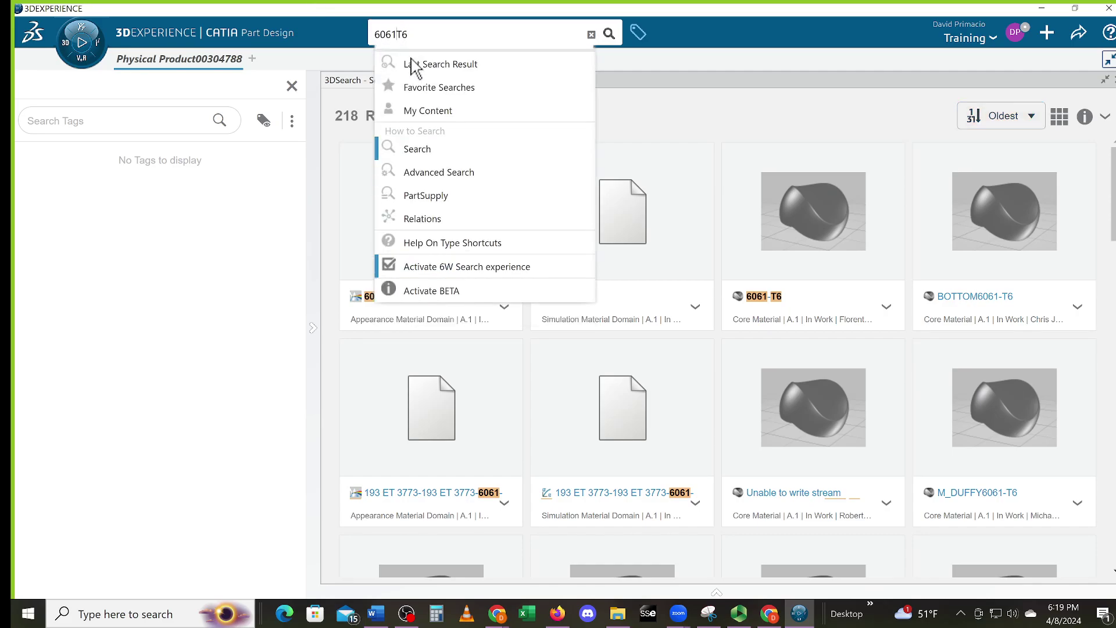
{"action": "key", "text": "Return"}
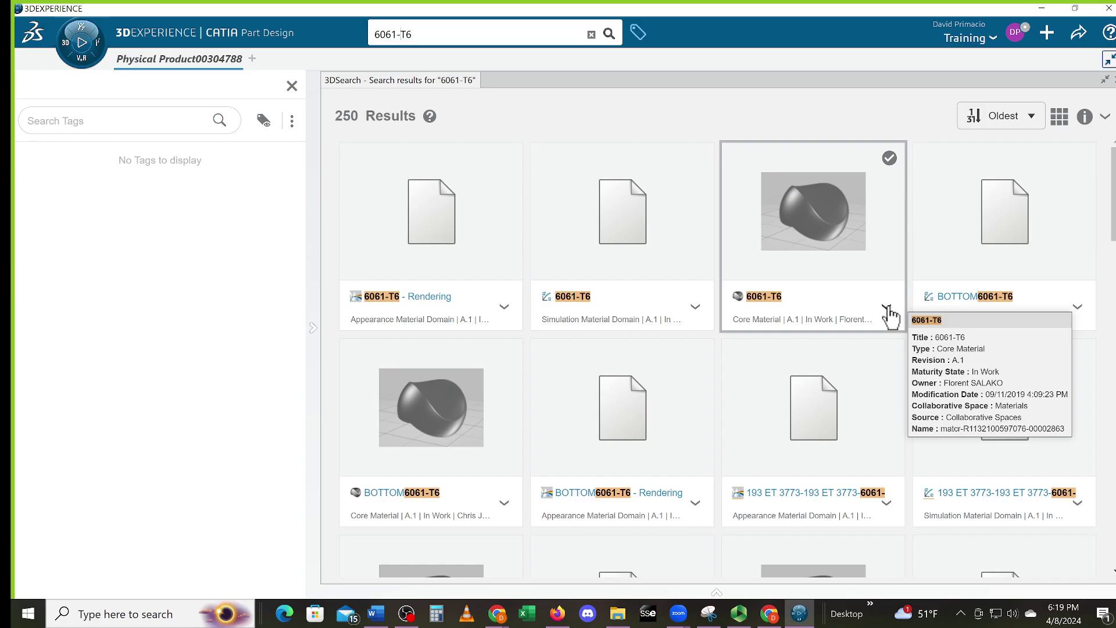
- Apply the 6061-T6 core material to the top-level physical product and expand the Materials node in the tree
{"action": "left_click", "coordinate": [891, 316]}
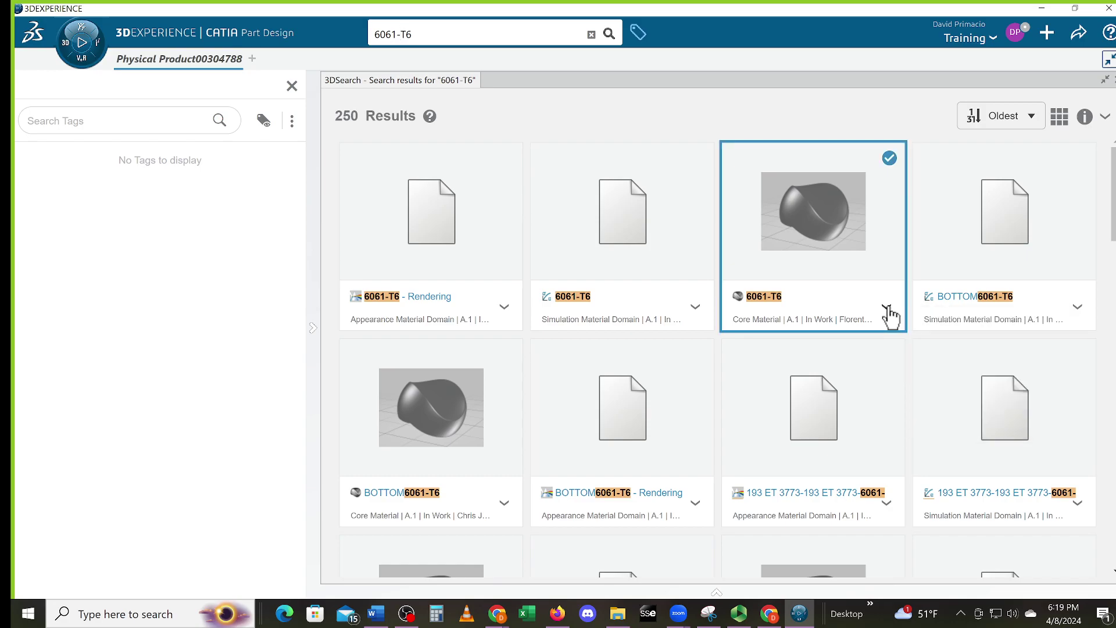
{"action": "left_click", "coordinate": [885, 309]}
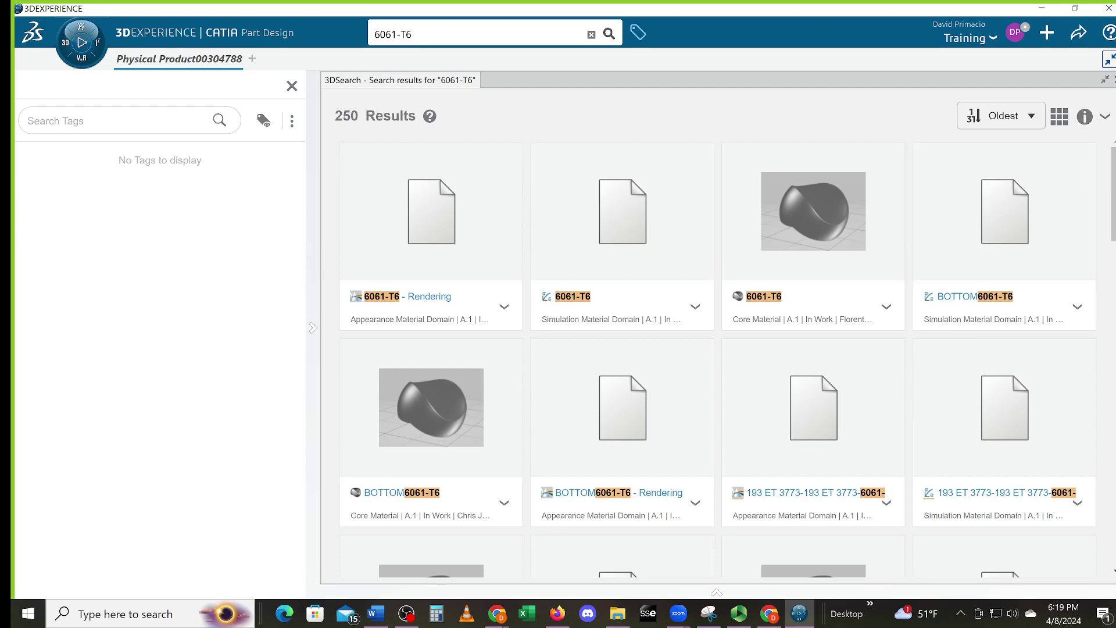
{"action": "left_click", "coordinate": [1115, 81]}
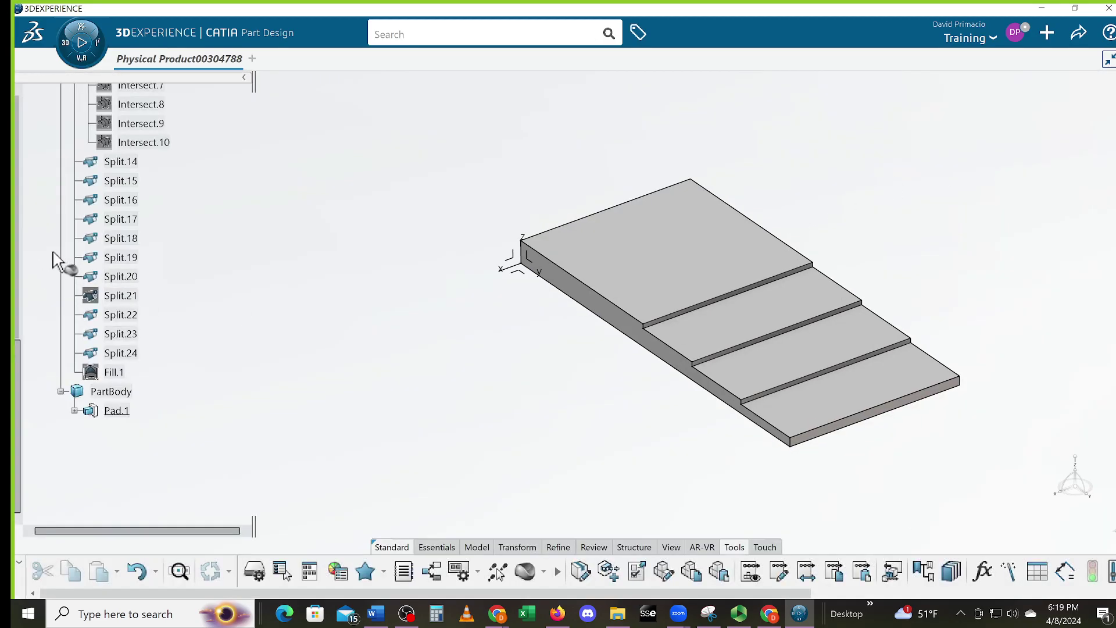
{"action": "left_click_drag", "start_coordinate": [17, 371], "coordinate": [34, 101]}
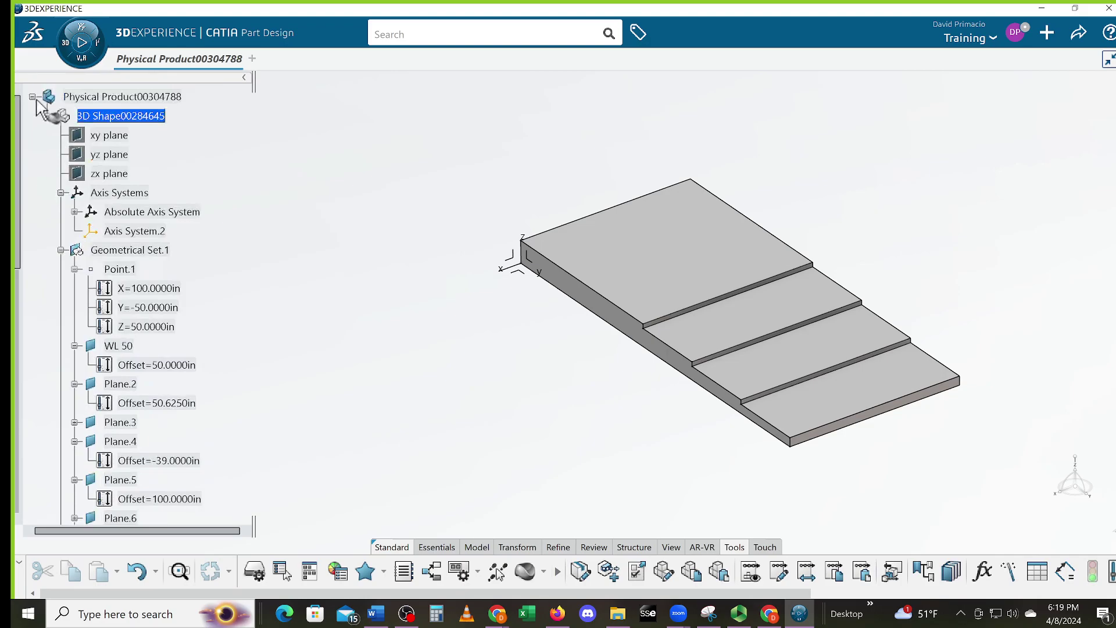
{"action": "left_click", "coordinate": [123, 97]}
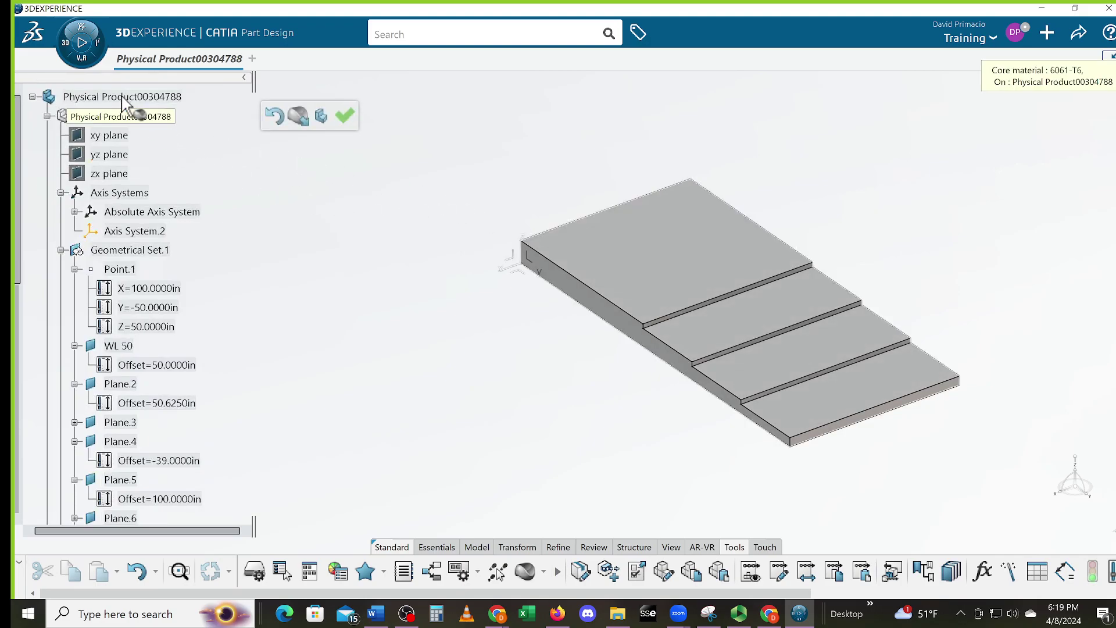
{"action": "left_click", "coordinate": [345, 119]}
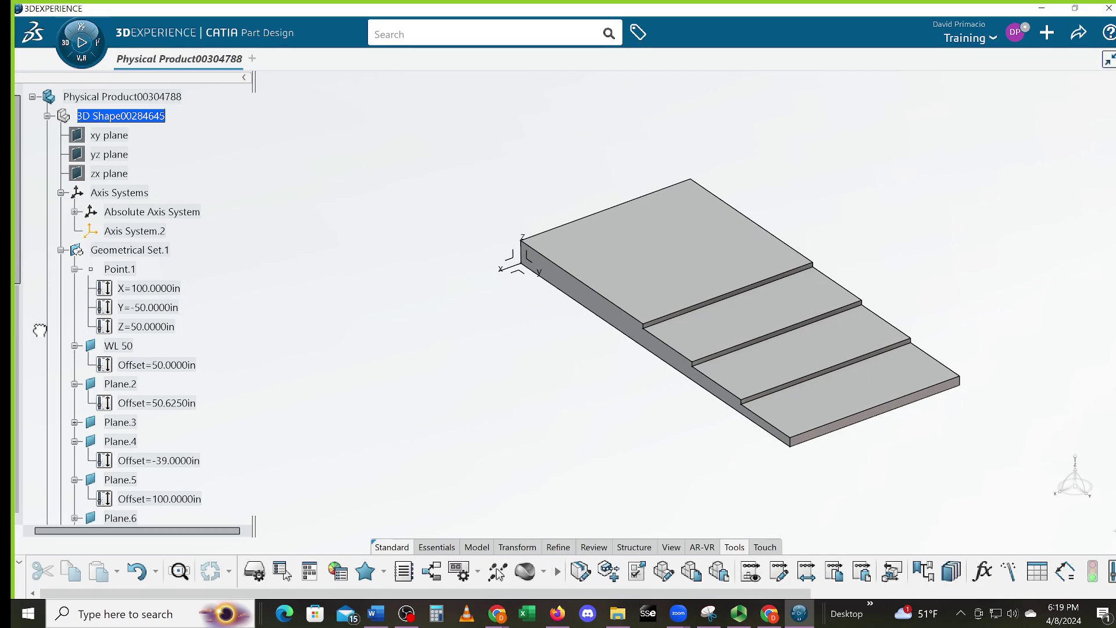
{"action": "scroll", "coordinate": [37, 321], "scroll_direction": "down", "scroll_amount": 10}
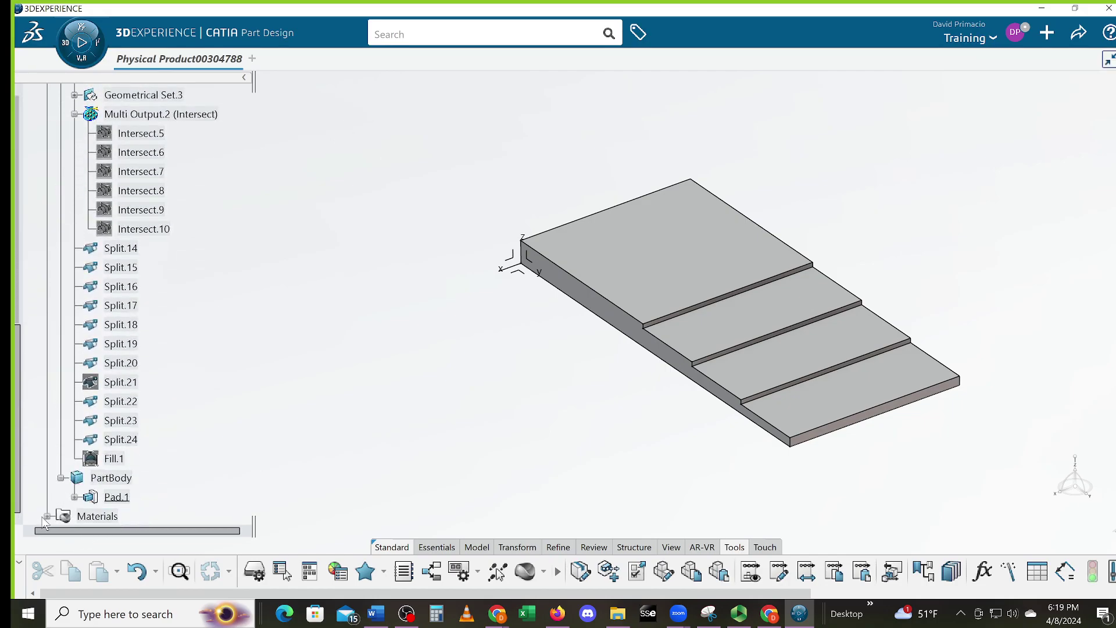
{"action": "left_click", "coordinate": [47, 517]}
{"action": "scroll", "coordinate": [100, 433], "scroll_direction": "down", "scroll_amount": 3}
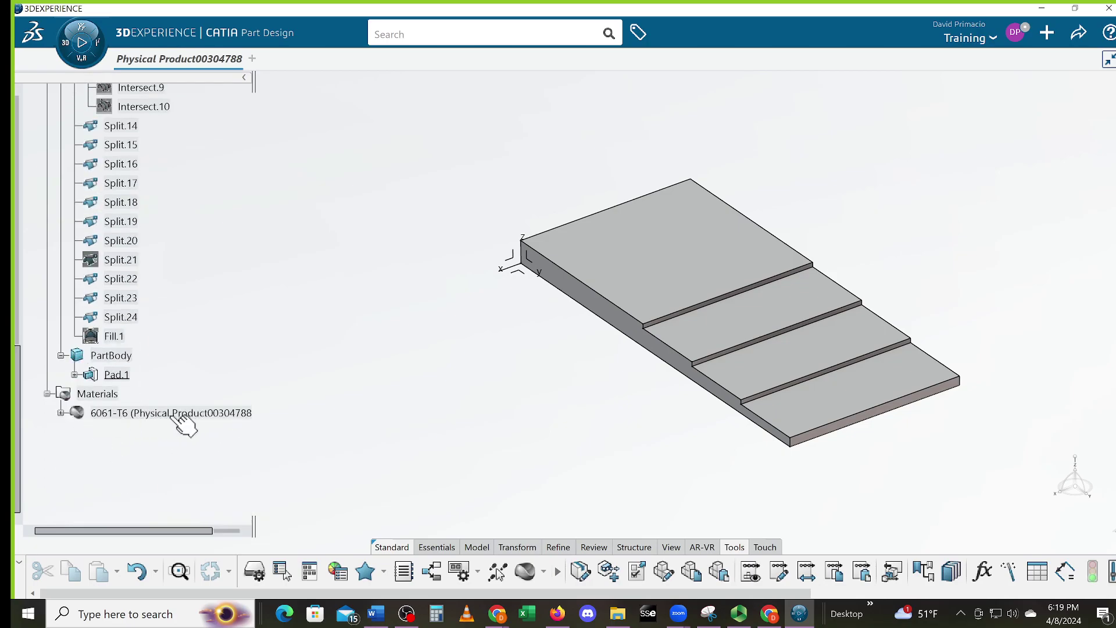
{"action": "middle_click_drag", "start_coordinate": [507, 313], "coordinate": [460, 408]}
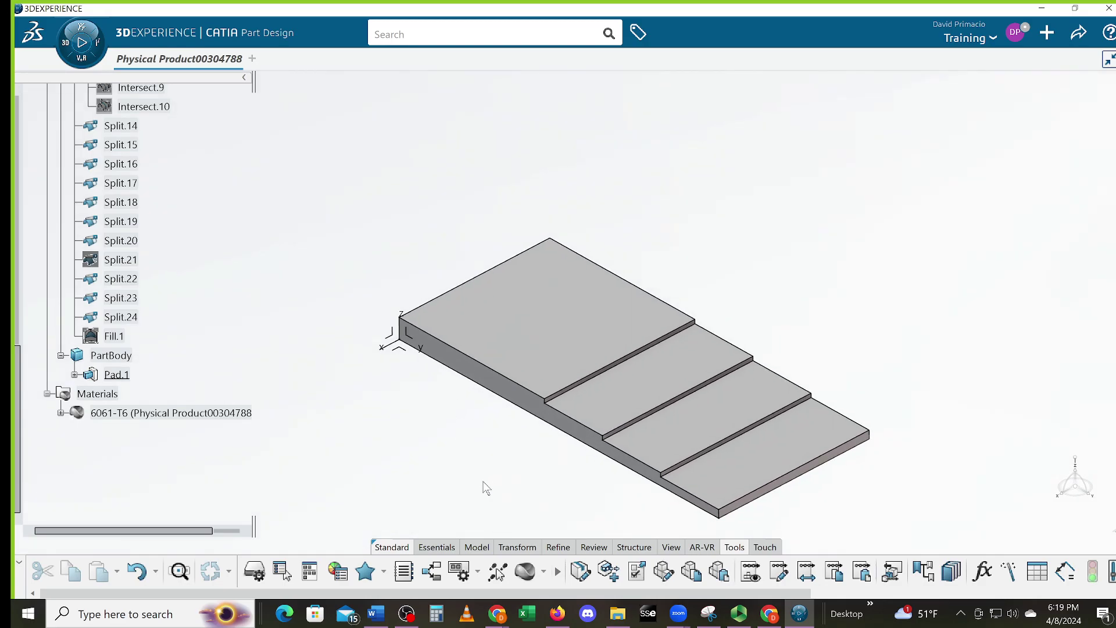
{"action": "left_click", "coordinate": [669, 548]}
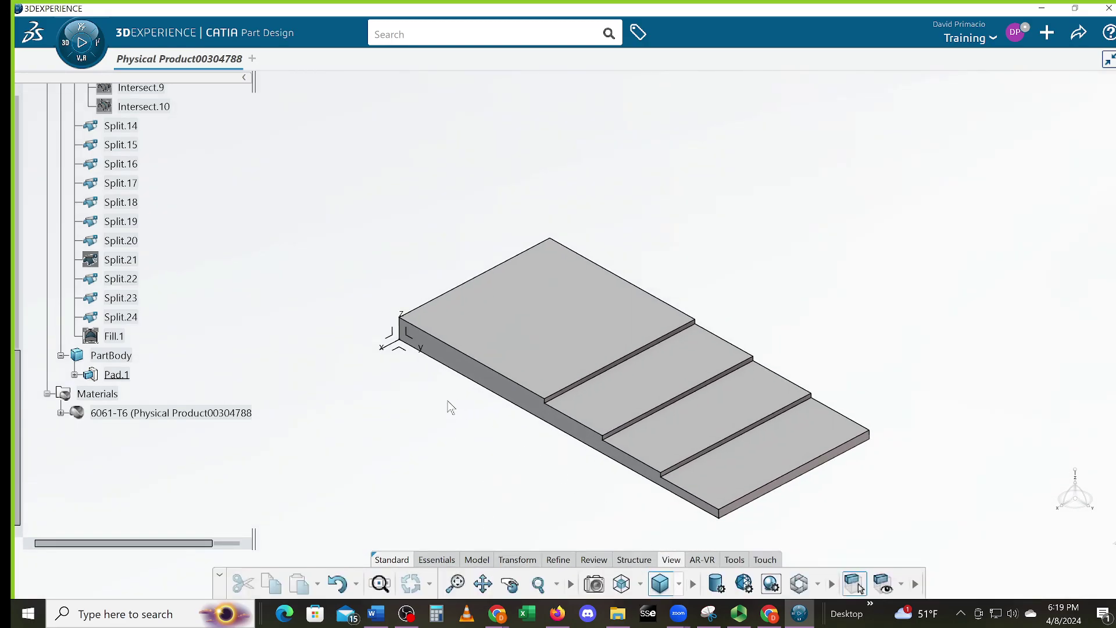
{"action": "left_click", "coordinate": [641, 583]}
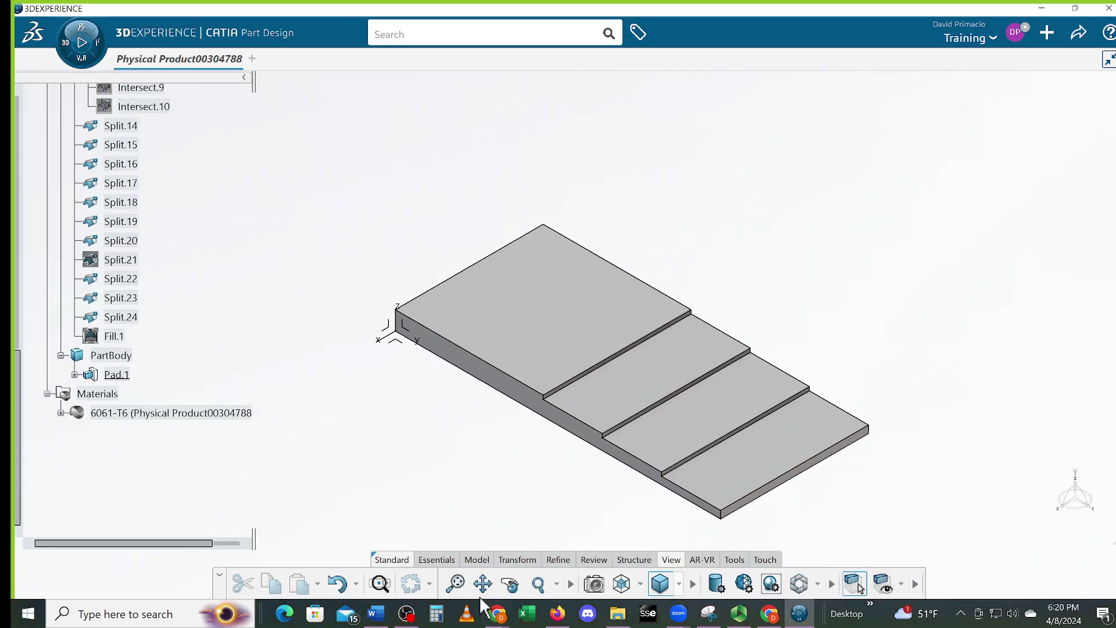
{"action": "left_click", "coordinate": [456, 586]}
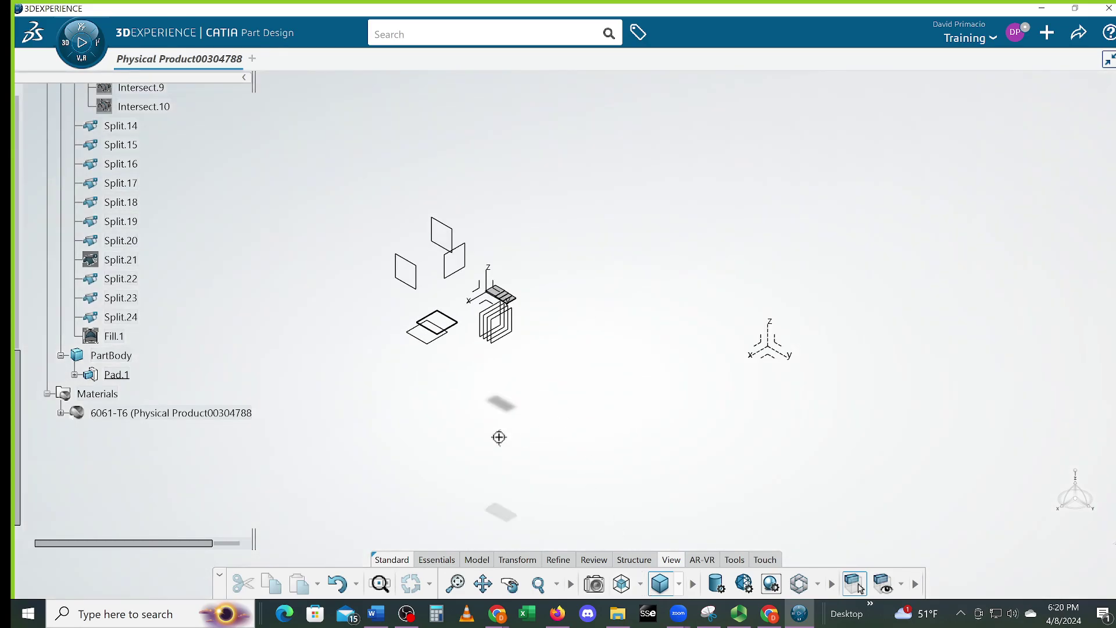
{"action": "middle_click_drag", "start_coordinate": [506, 430], "coordinate": [542, 367]}
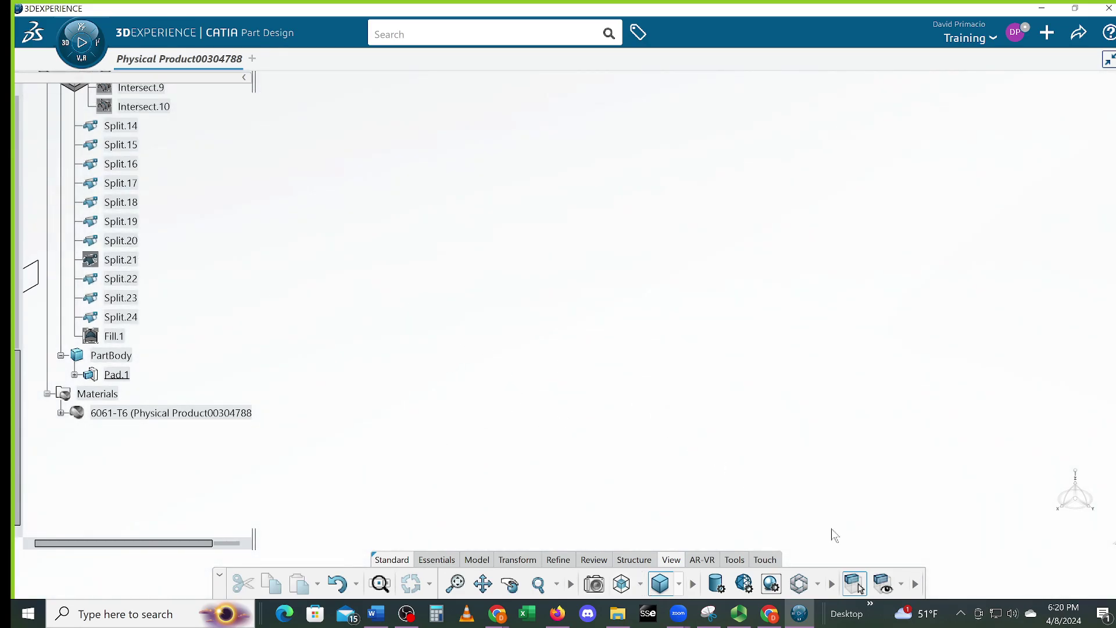
{"action": "middle_click_drag", "start_coordinate": [621, 390], "coordinate": [657, 343]}
{"action": "middle_click_drag", "start_coordinate": [531, 411], "coordinate": [542, 453]}
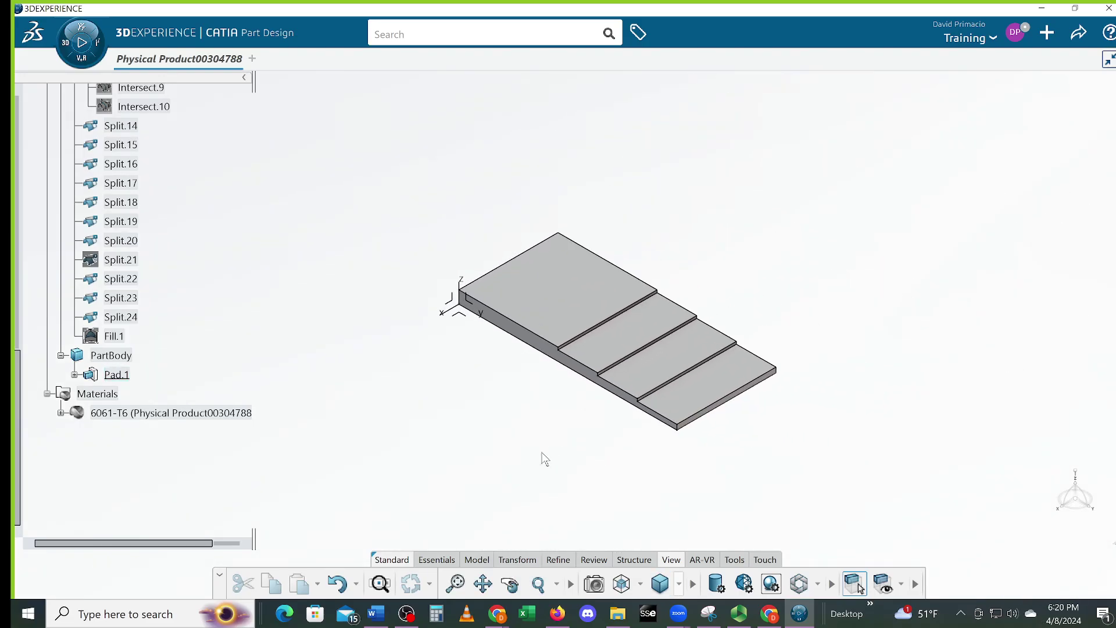
- Measure the inertia of the PartBody in Volume mode and close the measurement without keeping it
{"action": "left_click", "coordinate": [734, 560]}
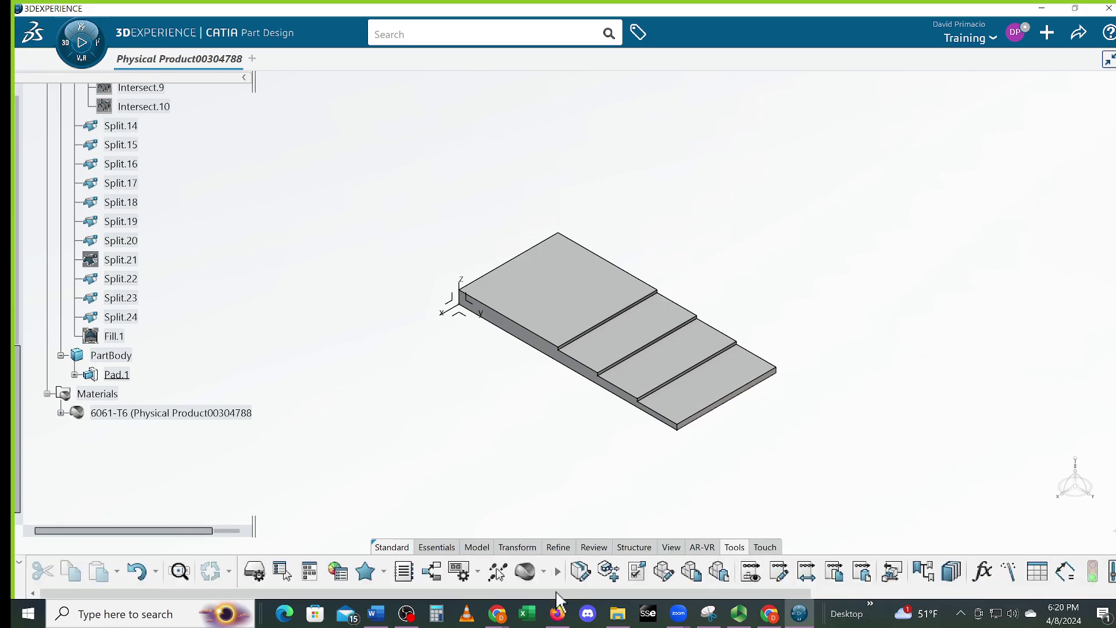
{"action": "left_click_drag", "start_coordinate": [588, 594], "coordinate": [1035, 593]}
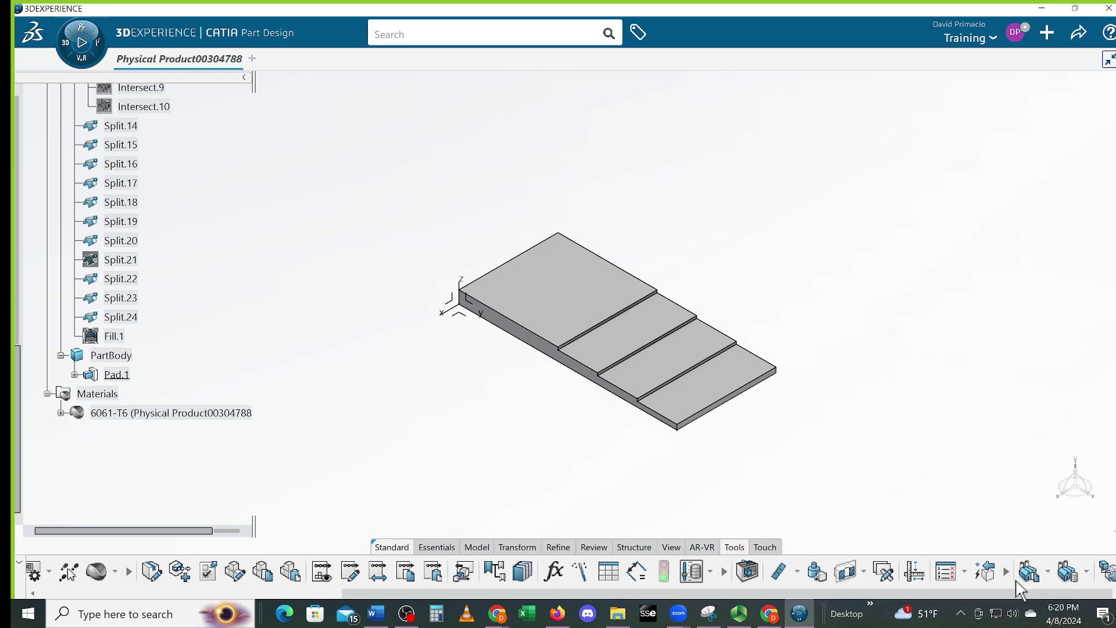
{"action": "left_click", "coordinate": [105, 359]}
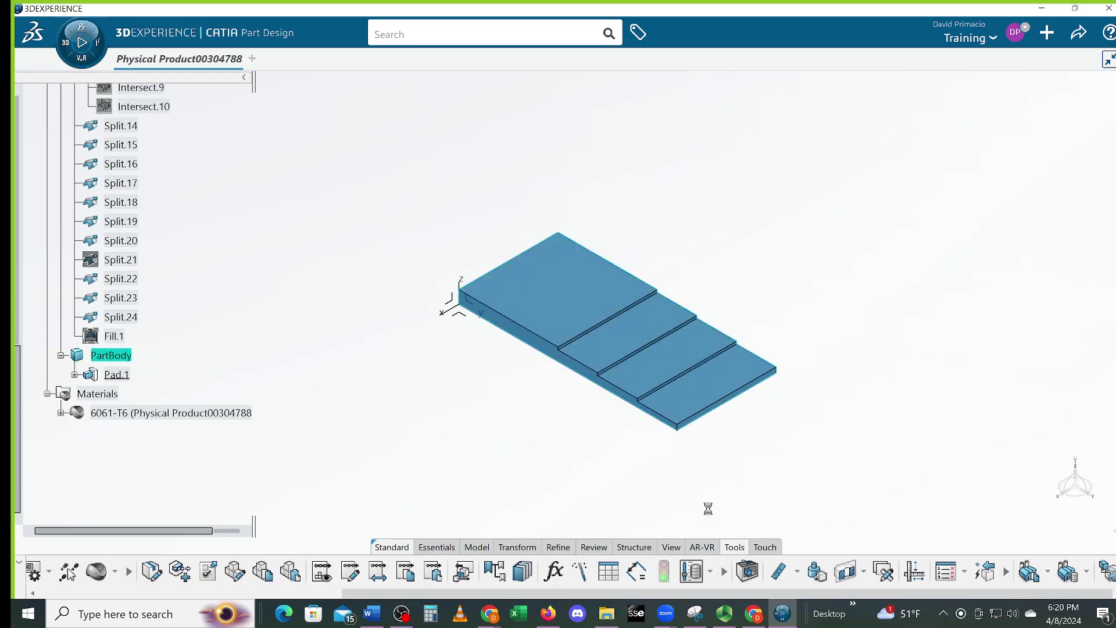
{"action": "left_click", "coordinate": [817, 573]}
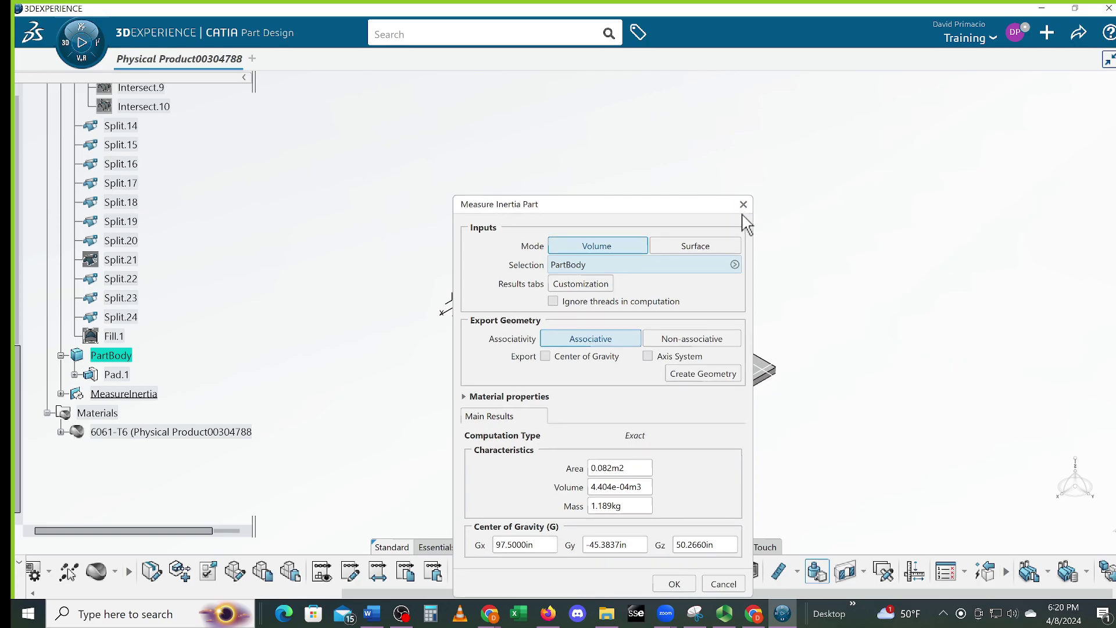
{"action": "left_click", "coordinate": [743, 204]}
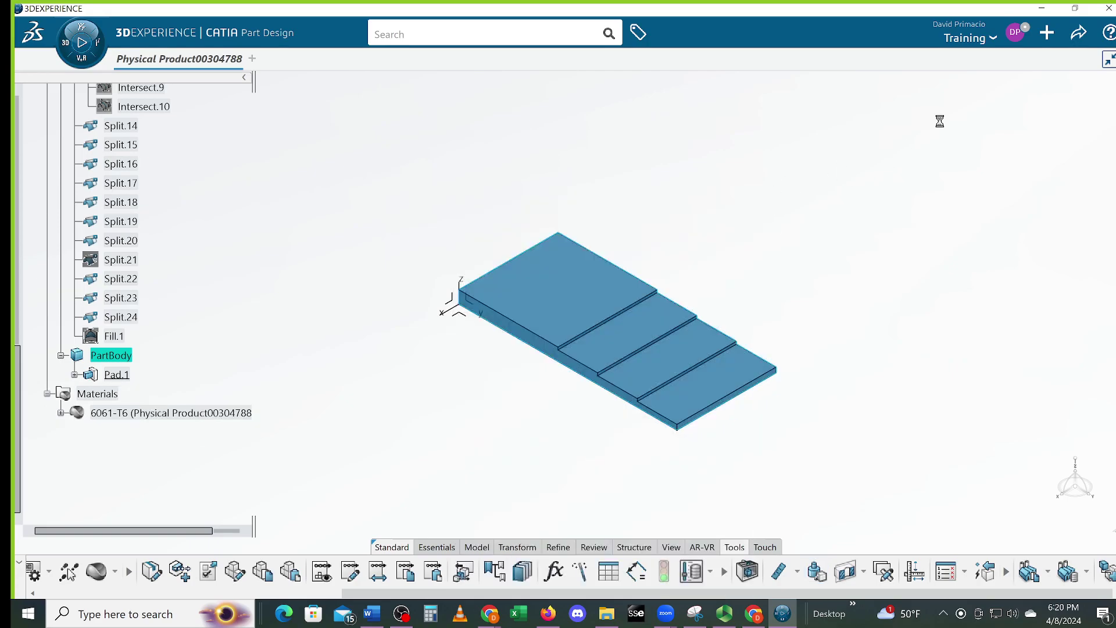
- Open the preferences and go to the common Units settings under Parameters, Measures, and Units
{"action": "left_click", "coordinate": [1015, 32]}
{"action": "left_click", "coordinate": [934, 80]}
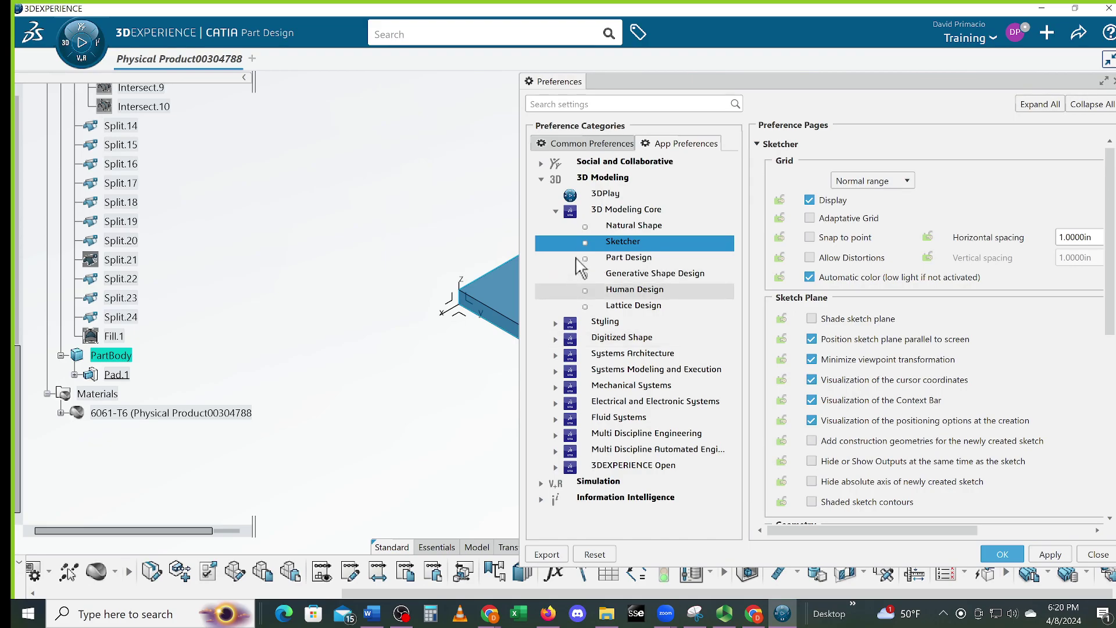
{"action": "left_click", "coordinate": [588, 145]}
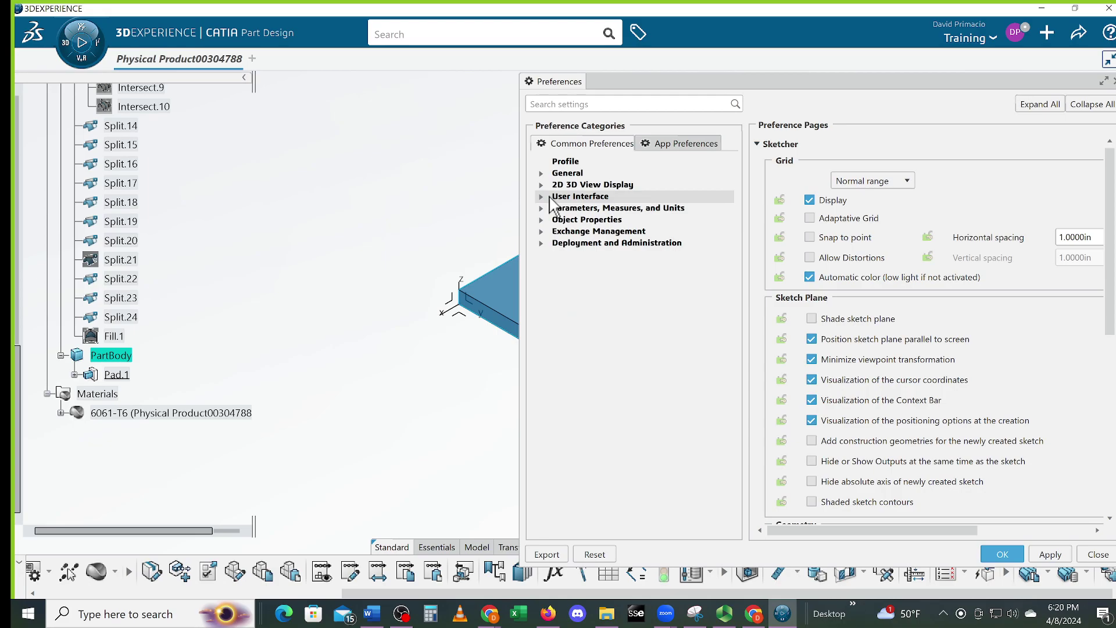
{"action": "left_click", "coordinate": [550, 198]}
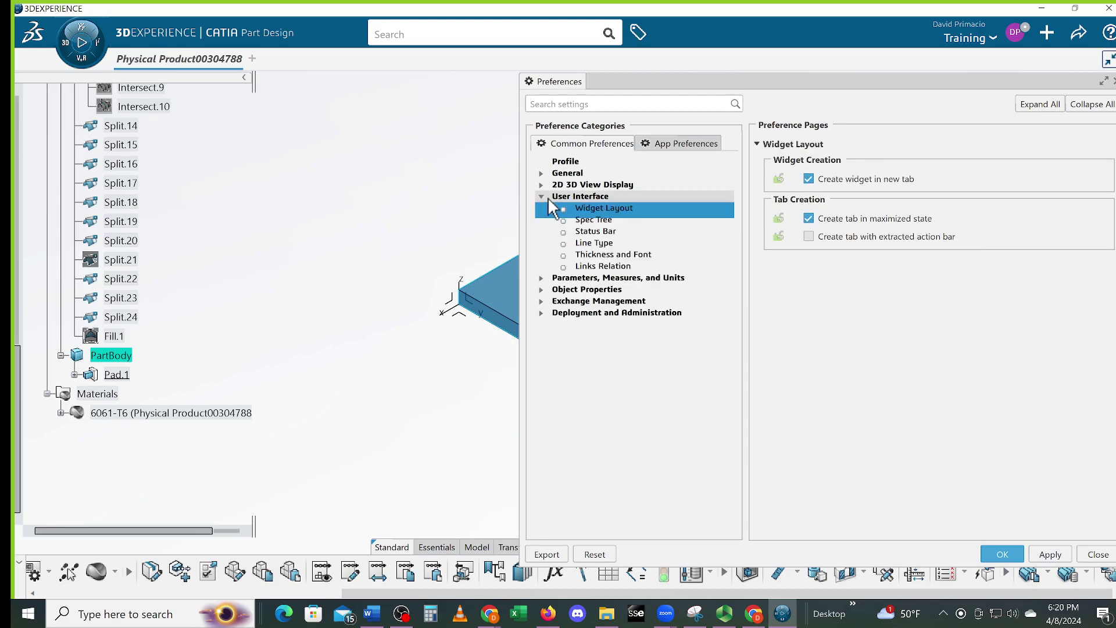
{"action": "left_click", "coordinate": [551, 279]}
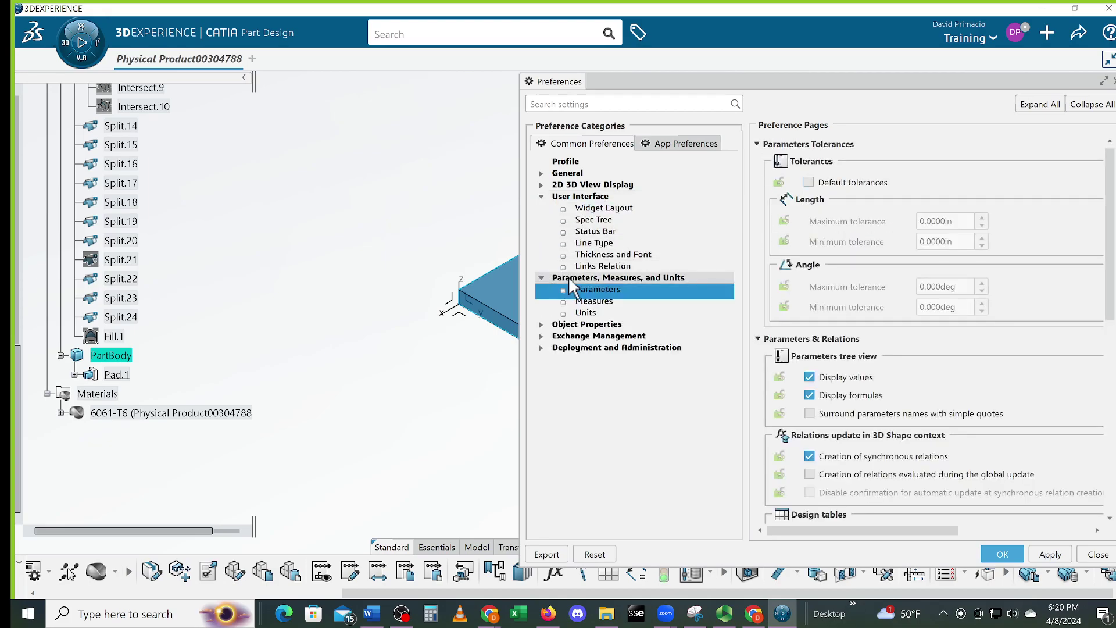
{"action": "left_click", "coordinate": [588, 312]}
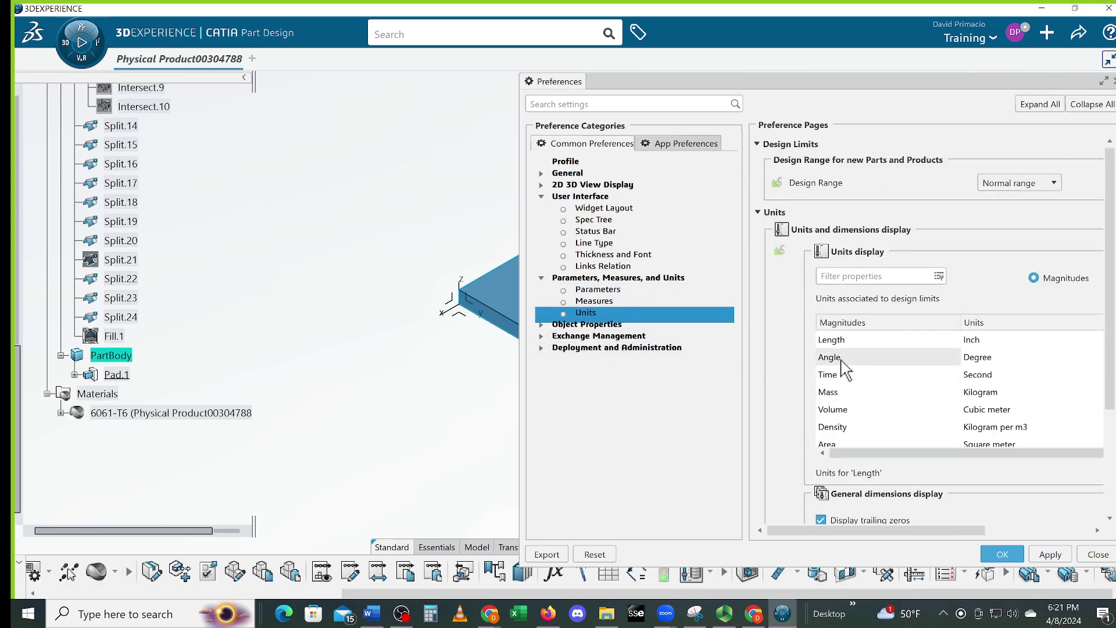
- Set the display unit for mass to Pound (lb) with 4 decimal places
{"action": "left_click", "coordinate": [993, 394]}
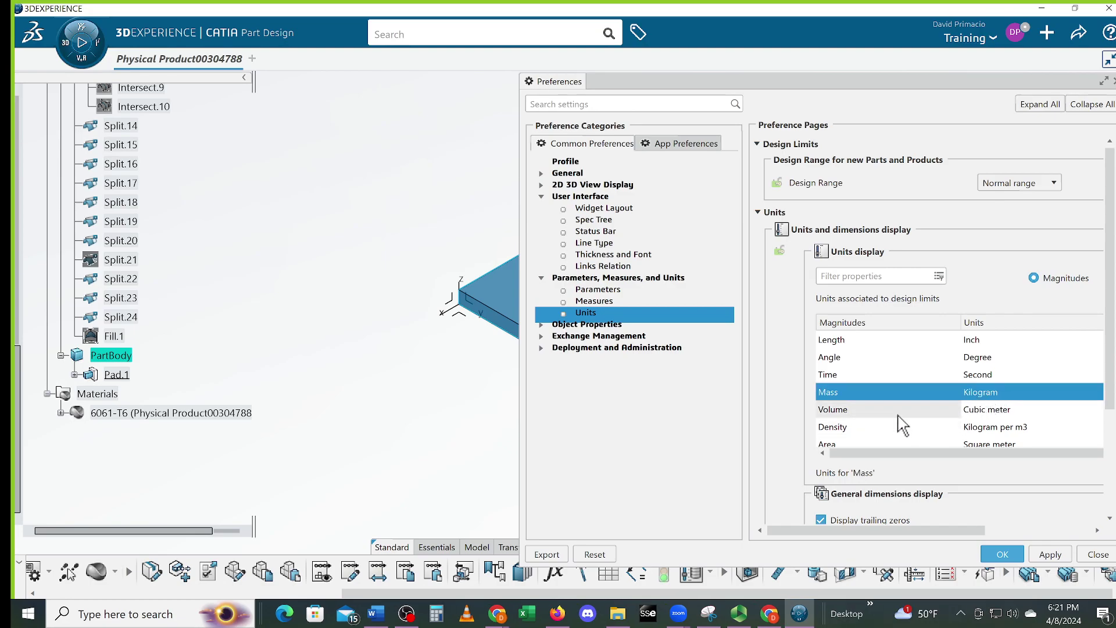
{"action": "left_click", "coordinate": [1104, 80]}
{"action": "scroll", "coordinate": [559, 505], "scroll_direction": "down", "scroll_amount": 1}
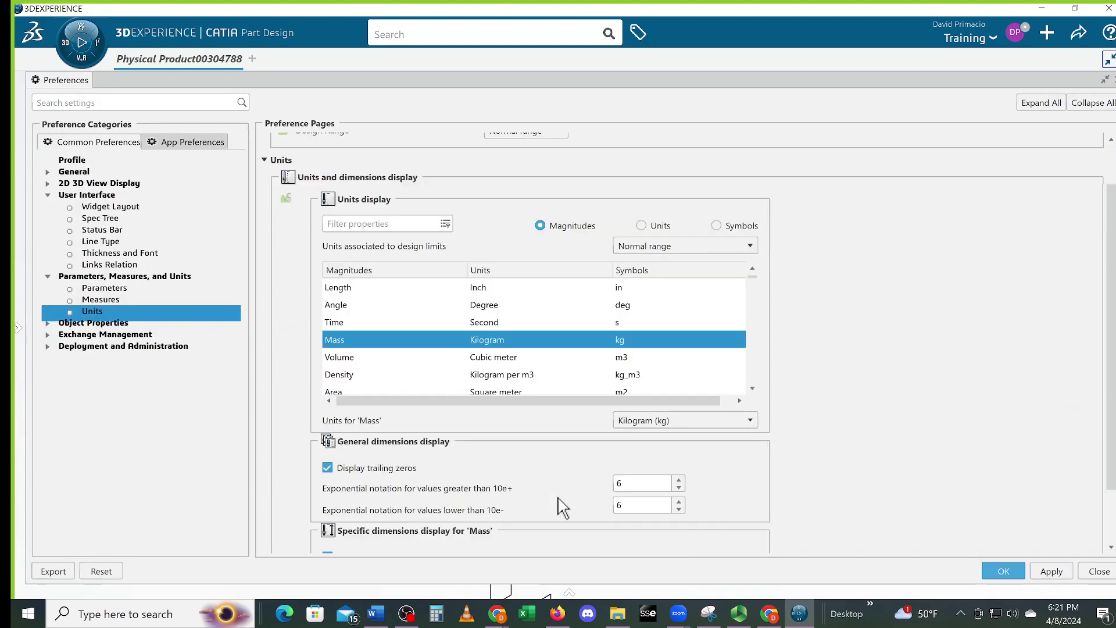
{"action": "scroll", "coordinate": [562, 507], "scroll_direction": "down", "scroll_amount": 1}
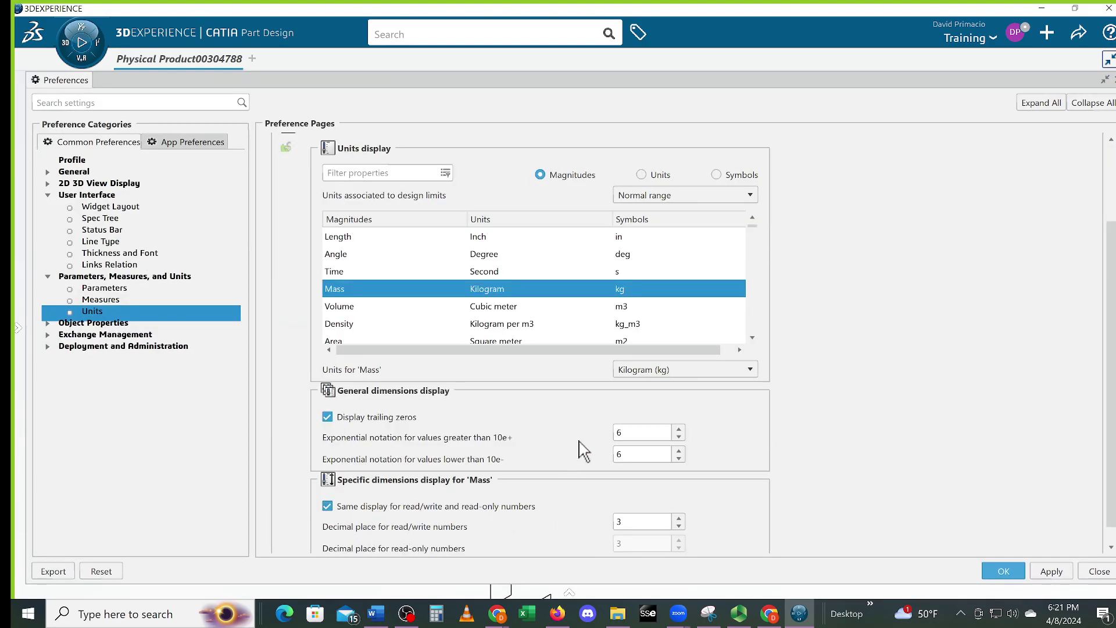
{"action": "double_click", "coordinate": [628, 521]}
{"action": "type", "text": "4"}
{"action": "left_click", "coordinate": [647, 368]}
{"action": "left_click", "coordinate": [639, 444]}
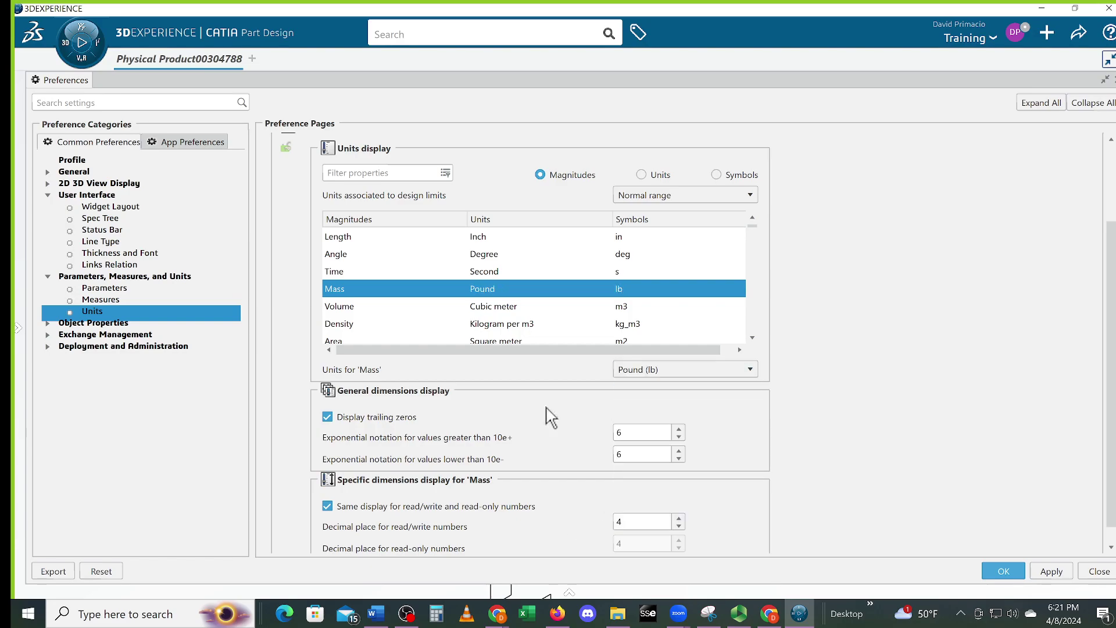
- Set the display unit for volume to Cubic inch (in3) with 4 decimal places
{"action": "left_click", "coordinate": [335, 305]}
{"action": "left_click", "coordinate": [635, 522]}
{"action": "left_click", "coordinate": [679, 517]}
{"action": "left_click", "coordinate": [625, 370]}
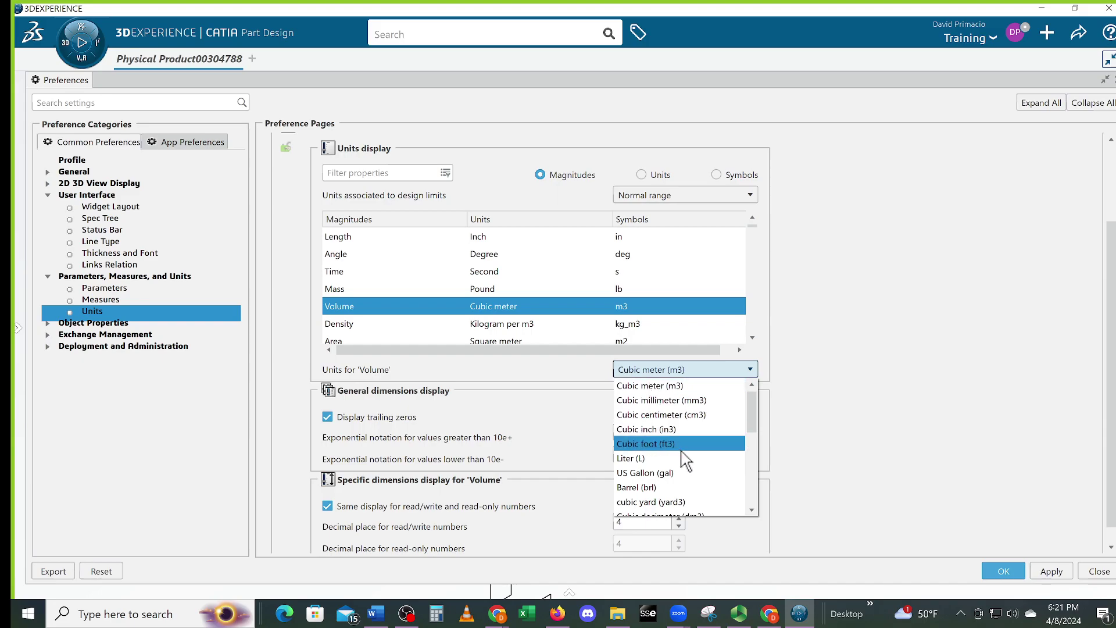
{"action": "left_click", "coordinate": [657, 429]}
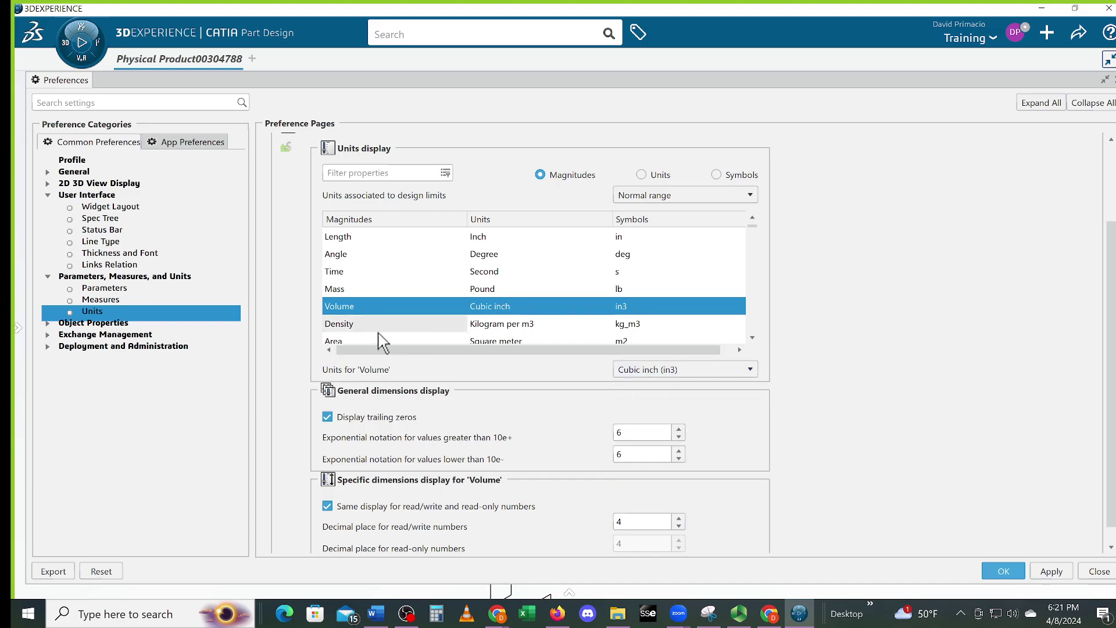
- Set the display unit for density to Pound per cubic inch (lb_in3)
{"action": "left_click", "coordinate": [351, 328]}
{"action": "left_click", "coordinate": [692, 371]}
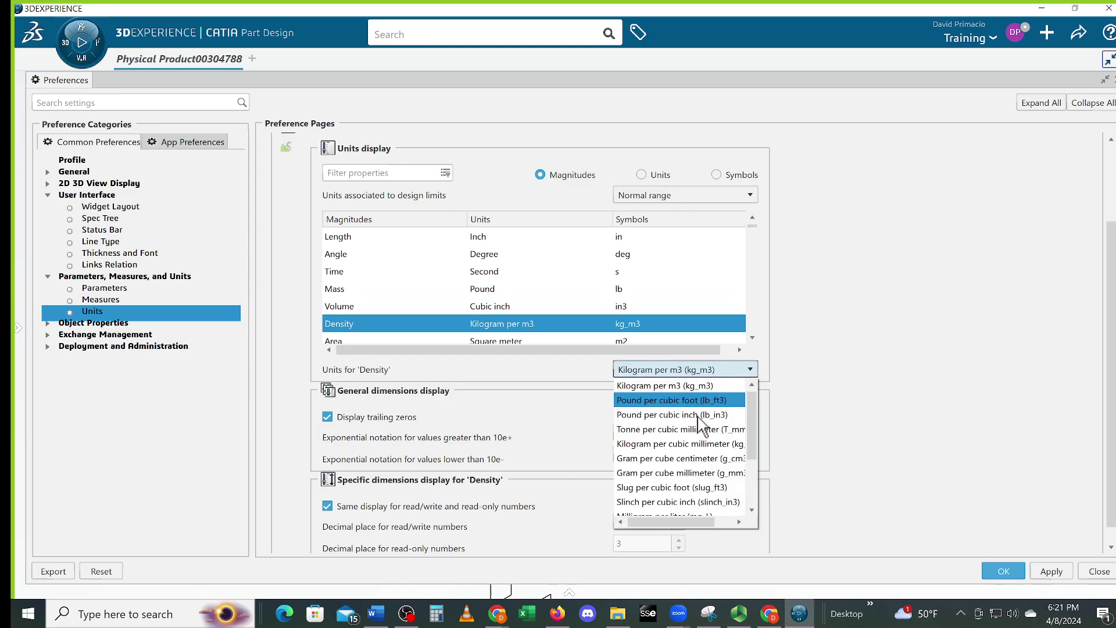
{"action": "left_click", "coordinate": [701, 407]}
{"action": "left_click", "coordinate": [671, 370]}
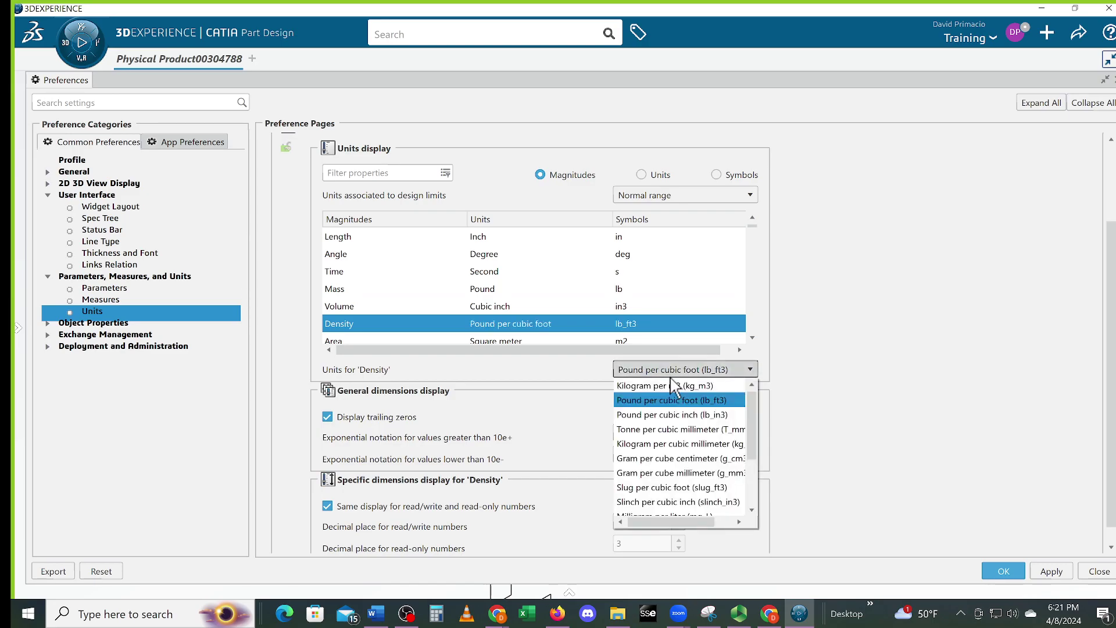
{"action": "left_click", "coordinate": [684, 425]}
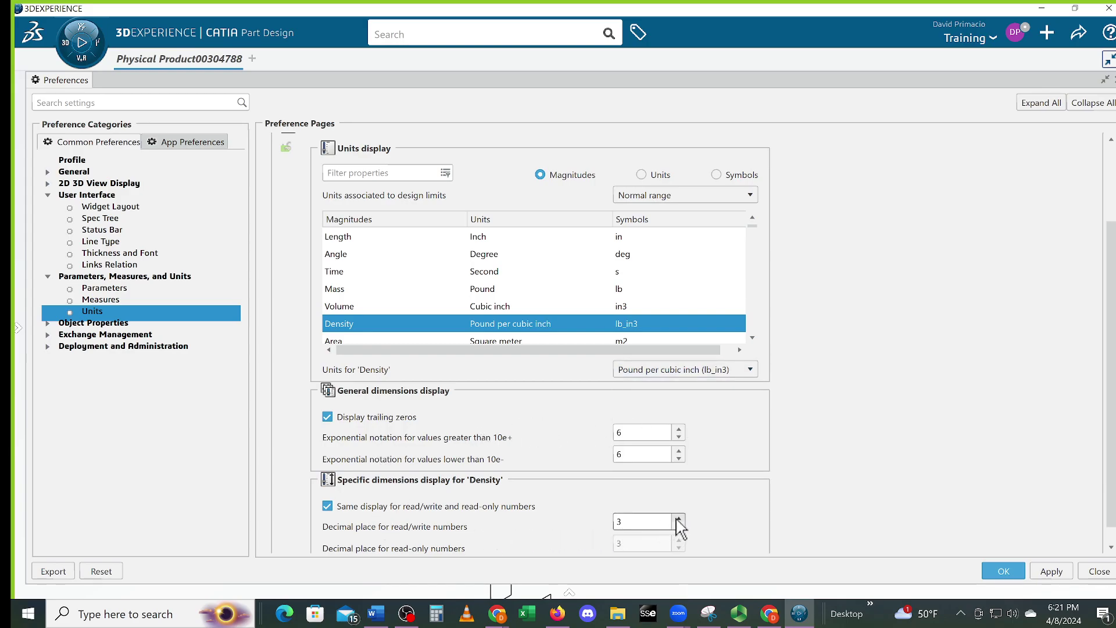
- Set the display unit for area to Square inch (in2) with 4 decimal places and accept the preferences
{"action": "left_click", "coordinate": [511, 341]}
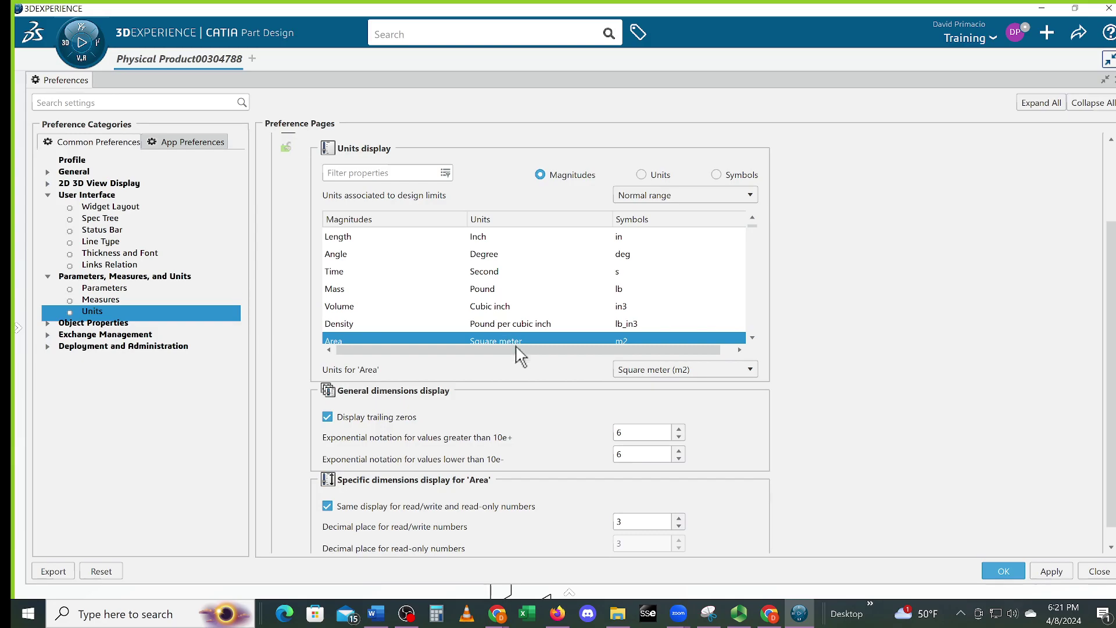
{"action": "left_click", "coordinate": [679, 518]}
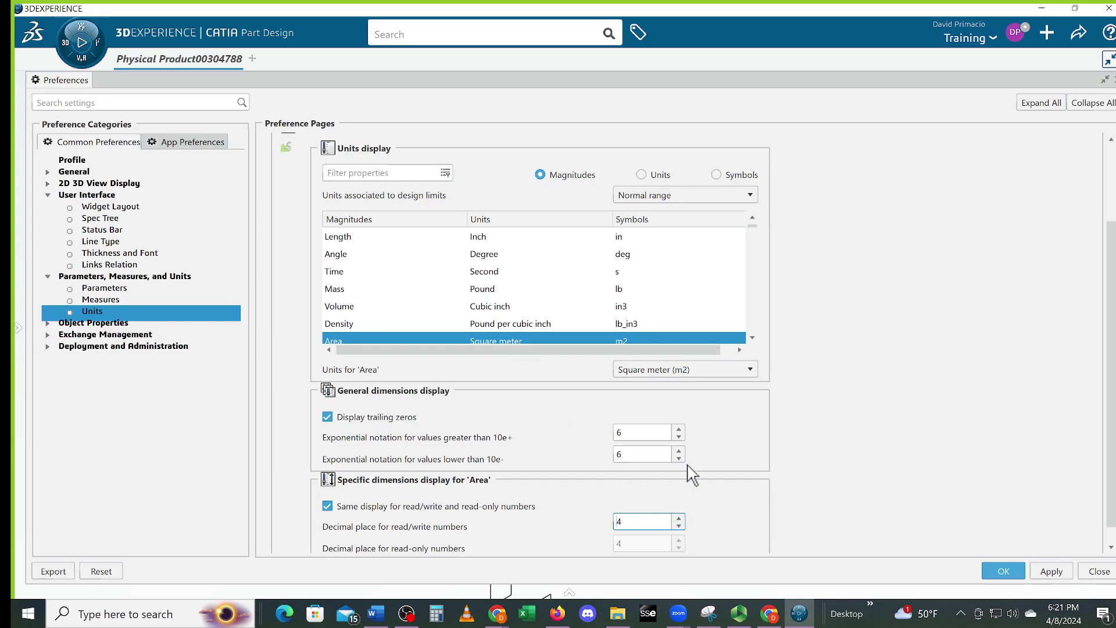
{"action": "left_click", "coordinate": [719, 371]}
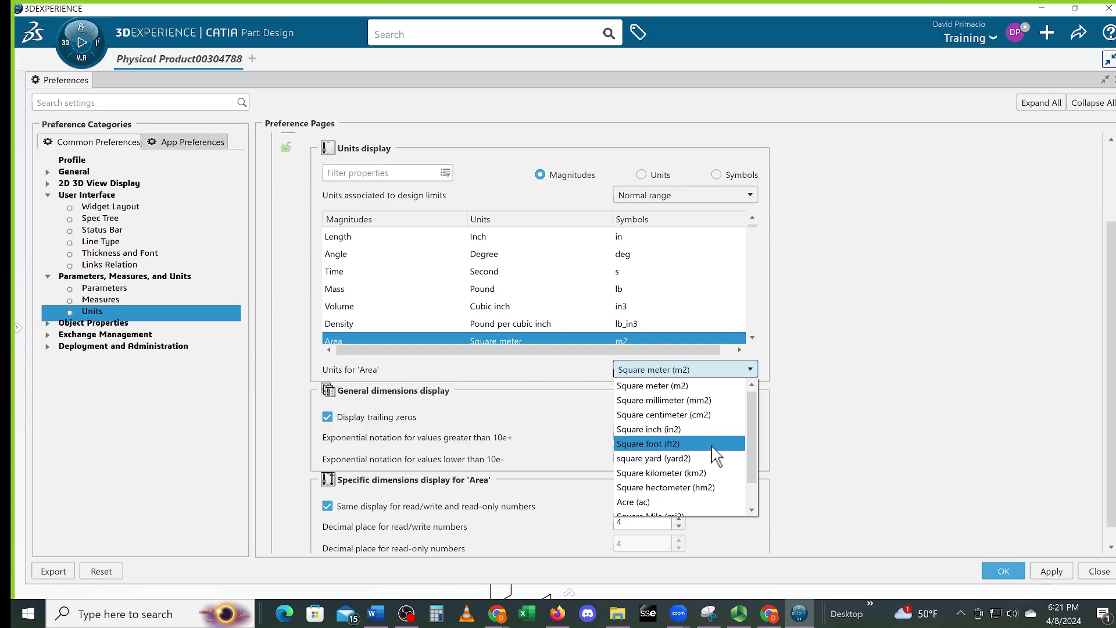
{"action": "left_click", "coordinate": [700, 429]}
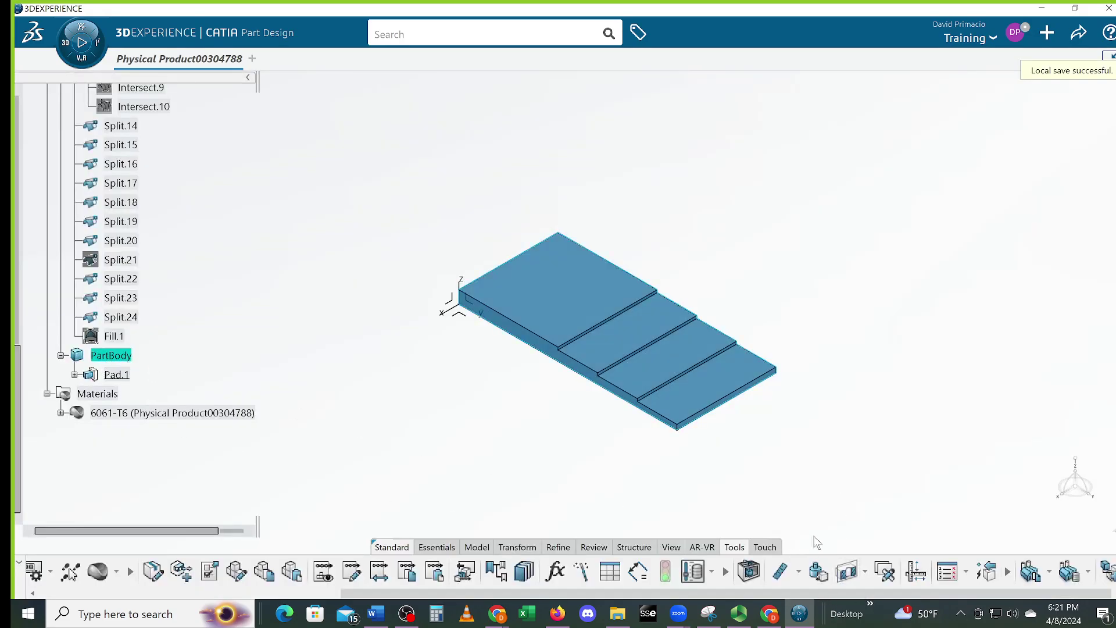
- Measure the inertia of the PartBody in Volume mode and keep the measurement in the part
{"action": "left_click", "coordinate": [819, 573]}
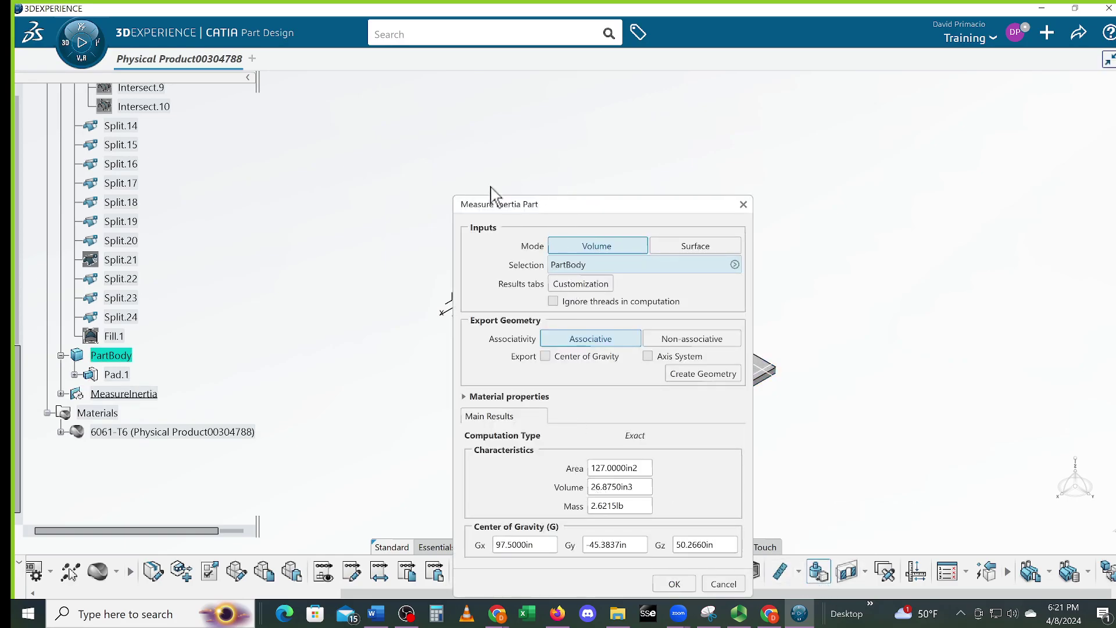
{"action": "left_click_drag", "start_coordinate": [515, 200], "coordinate": [297, 136]}
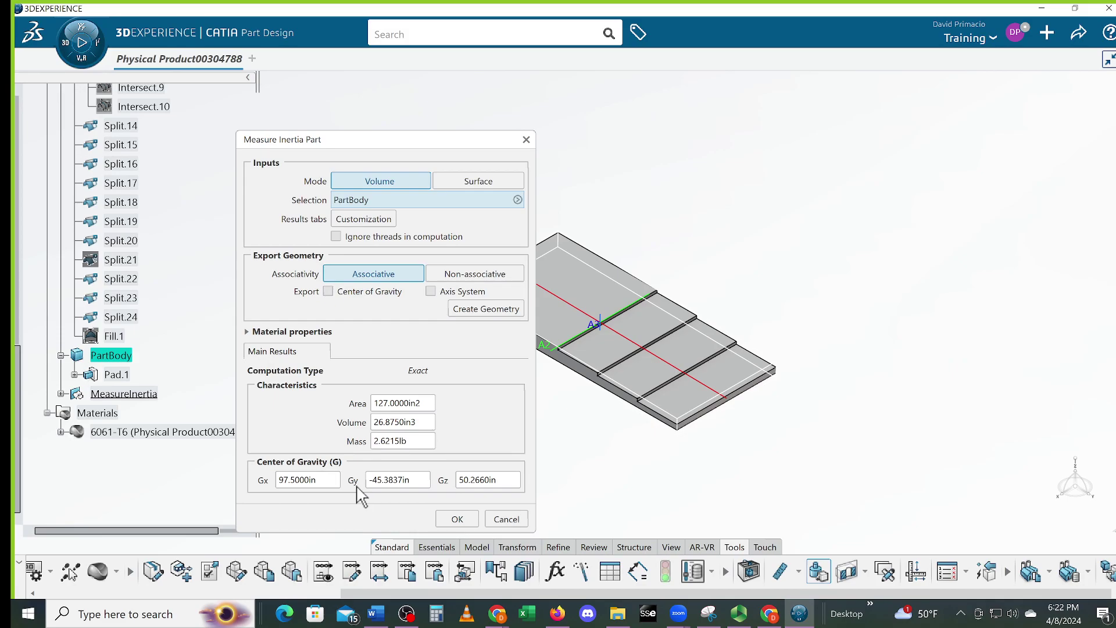
{"action": "left_click_drag", "start_coordinate": [390, 143], "coordinate": [949, 85]}
{"action": "middle_click_drag", "start_coordinate": [544, 399], "coordinate": [475, 387]}
{"action": "middle_click_drag", "start_coordinate": [423, 428], "coordinate": [449, 403]}
{"action": "middle_click_drag", "start_coordinate": [450, 403], "coordinate": [418, 417], "text": "ctrl"}
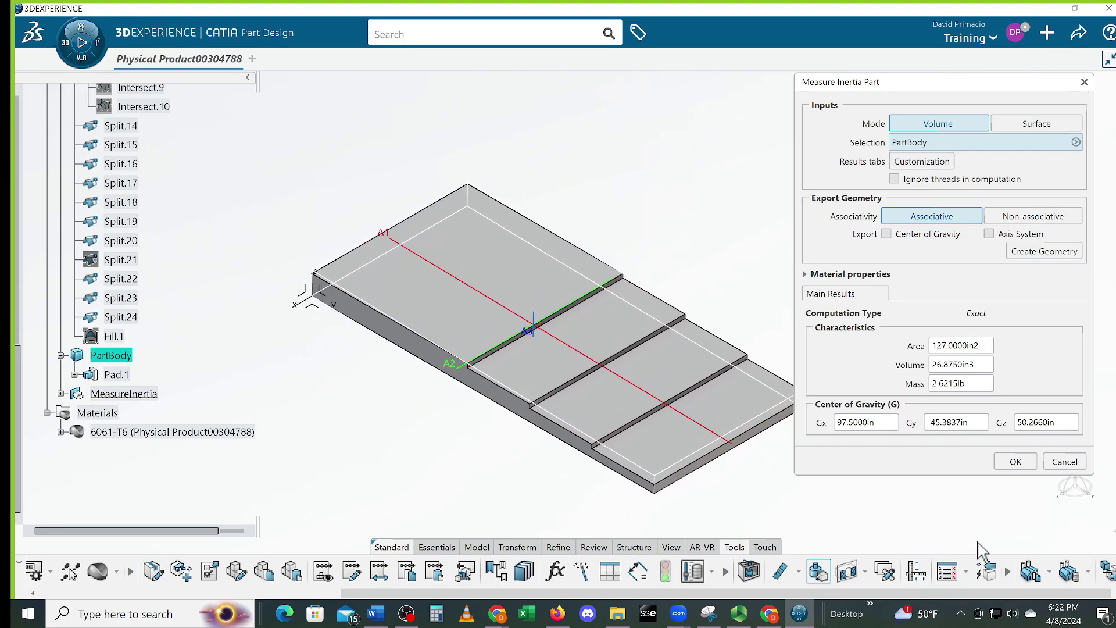
{"action": "left_click", "coordinate": [1015, 462]}
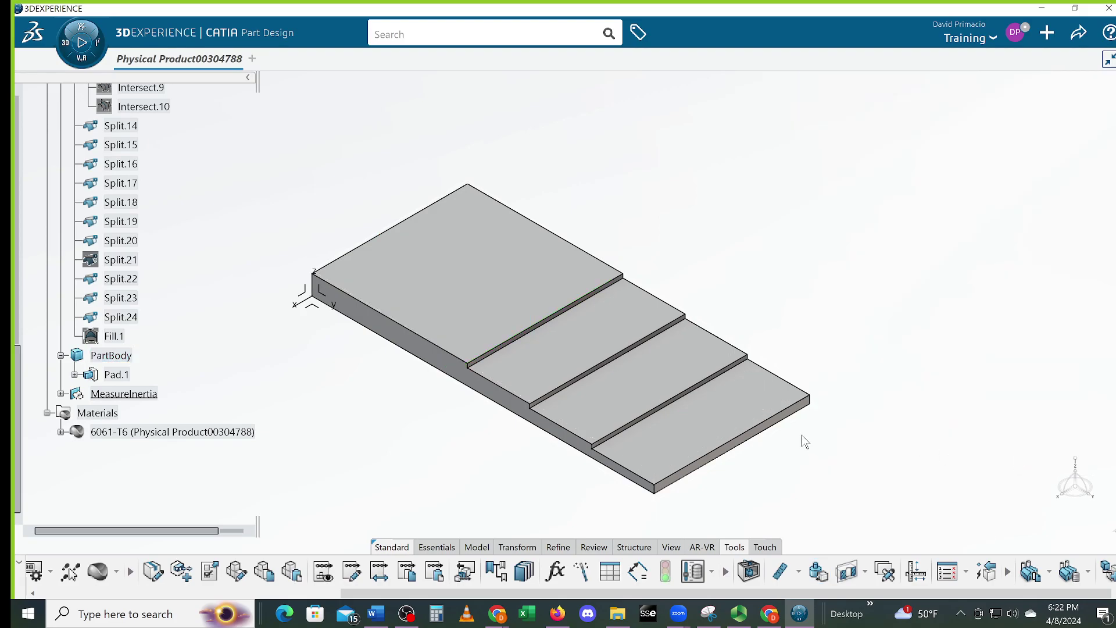
{"action": "scroll", "coordinate": [871, 447], "scroll_direction": "down", "scroll_amount": 4}
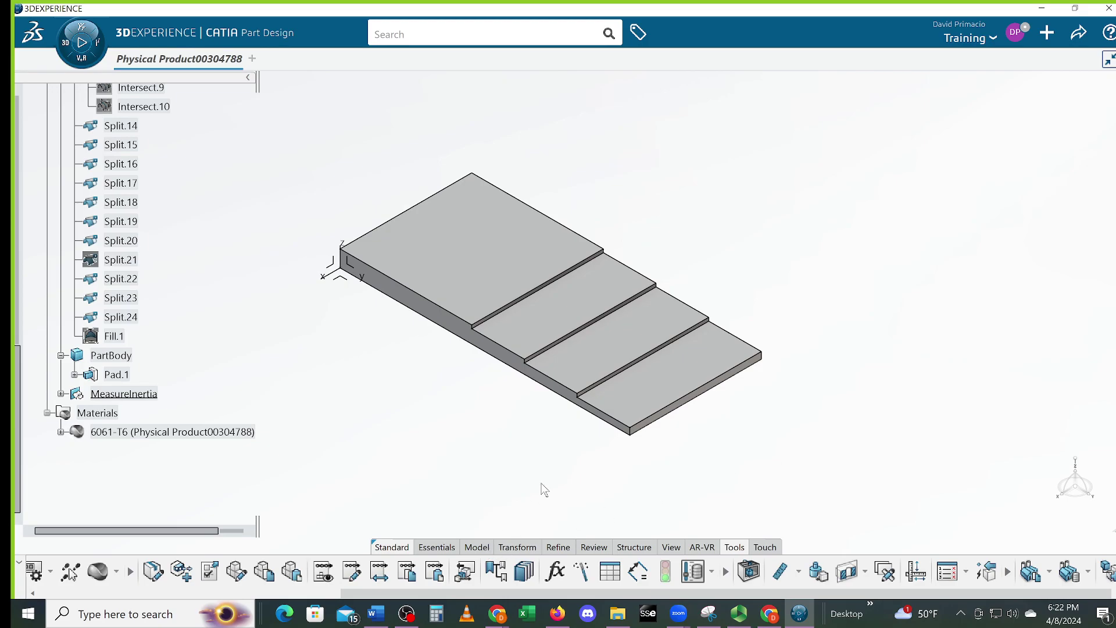
{"action": "left_click", "coordinate": [406, 613]}
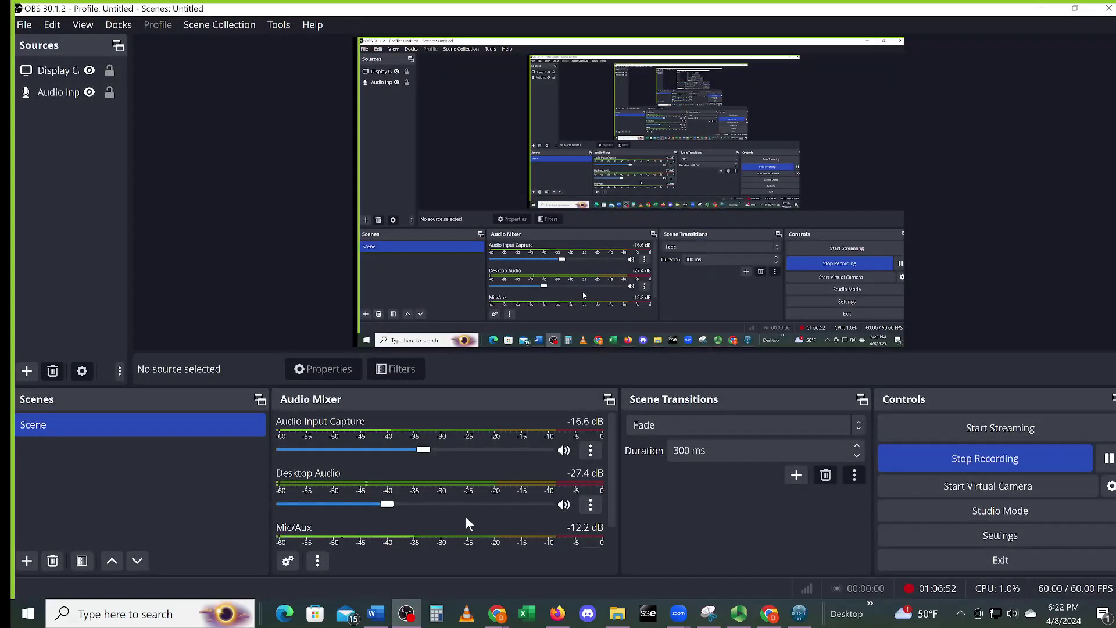